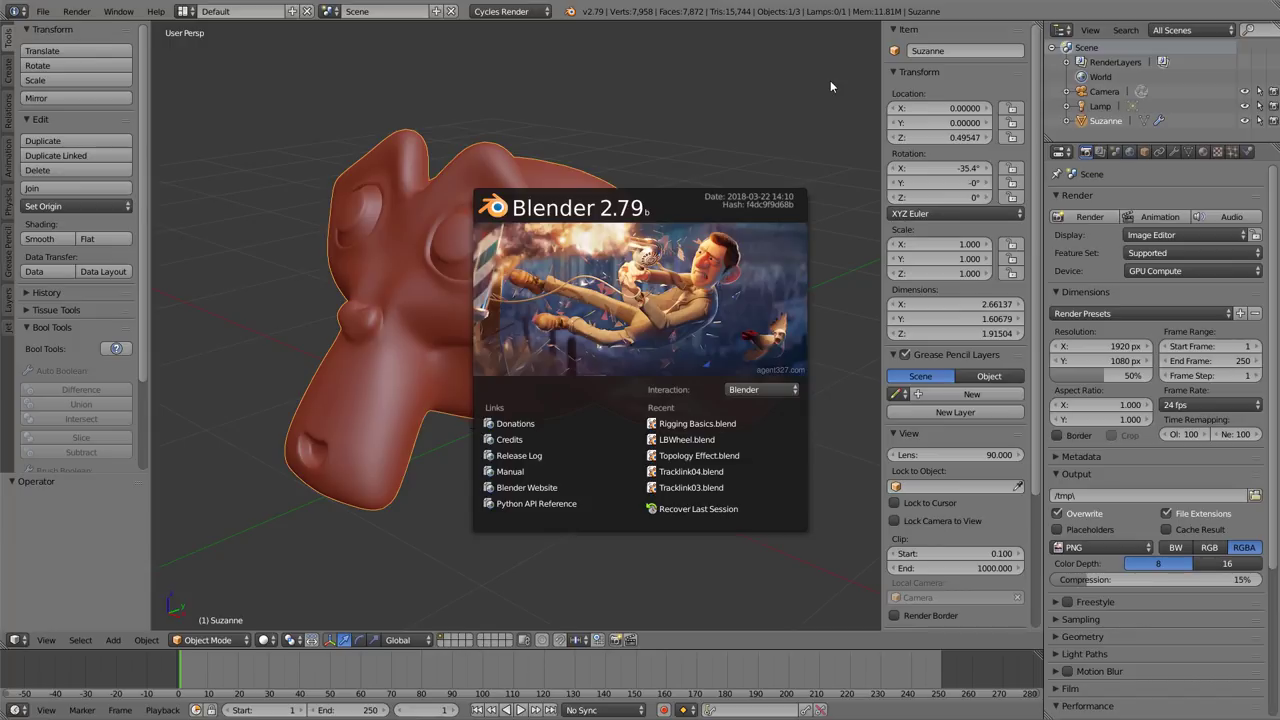
Close the splash screen and show the Layer01–Layer20 layer list beside the Suzanne model
{"action": "left_click", "coordinate": [345, 170]}
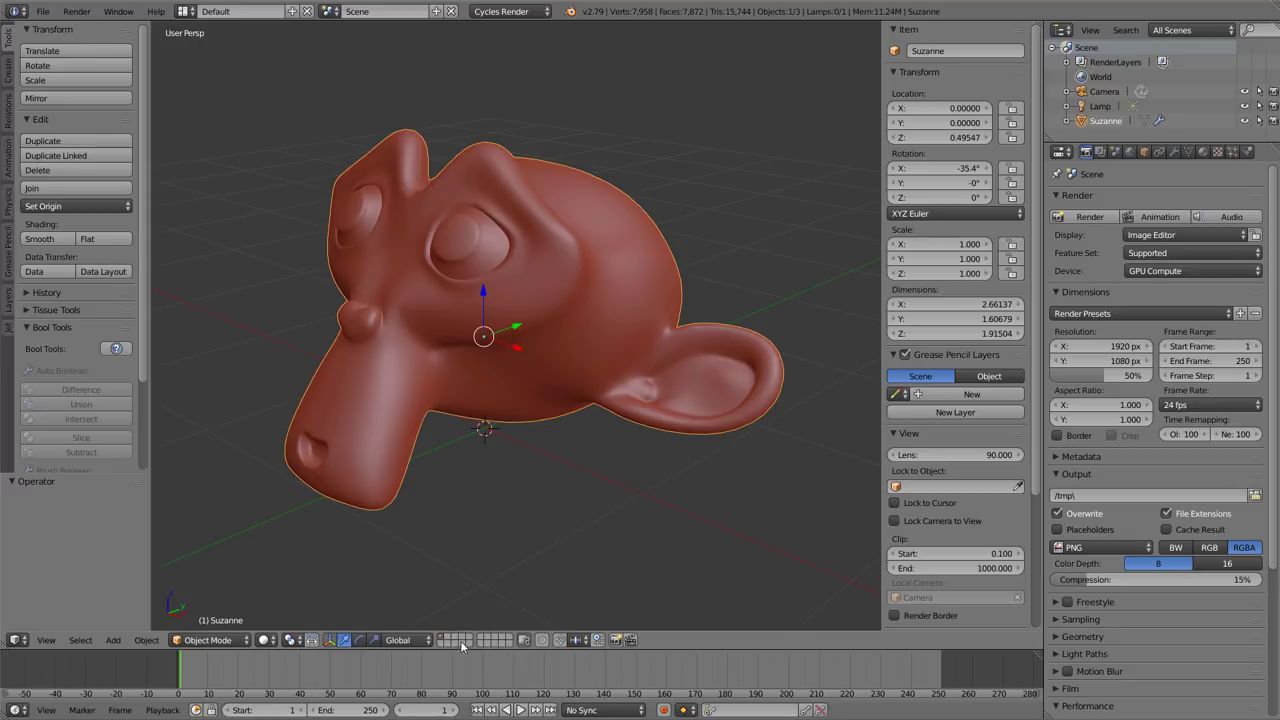
{"action": "left_click", "coordinate": [6, 308]}
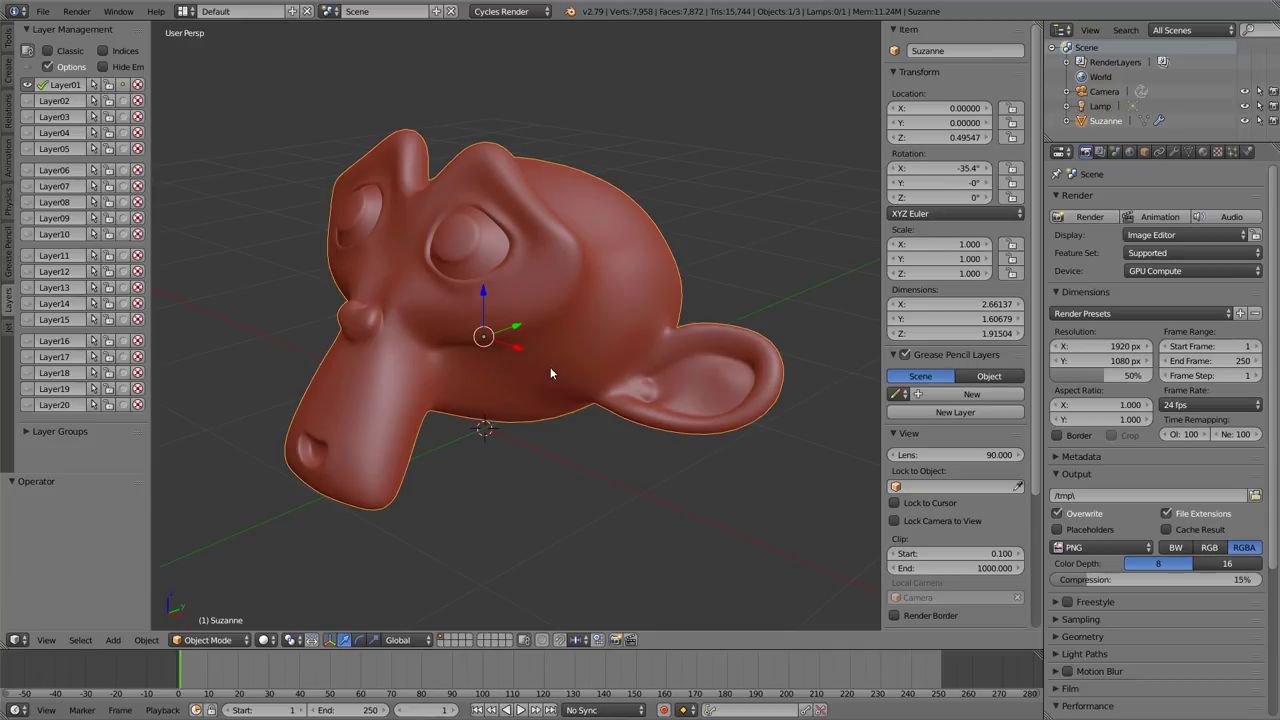
{"action": "scroll", "coordinate": [550, 367], "scroll_direction": "down", "scroll_amount": 2}
{"action": "scroll", "coordinate": [566, 350], "scroll_direction": "down", "scroll_amount": 2}
{"action": "middle_click_drag", "start_coordinate": [571, 369], "coordinate": [529, 372]}
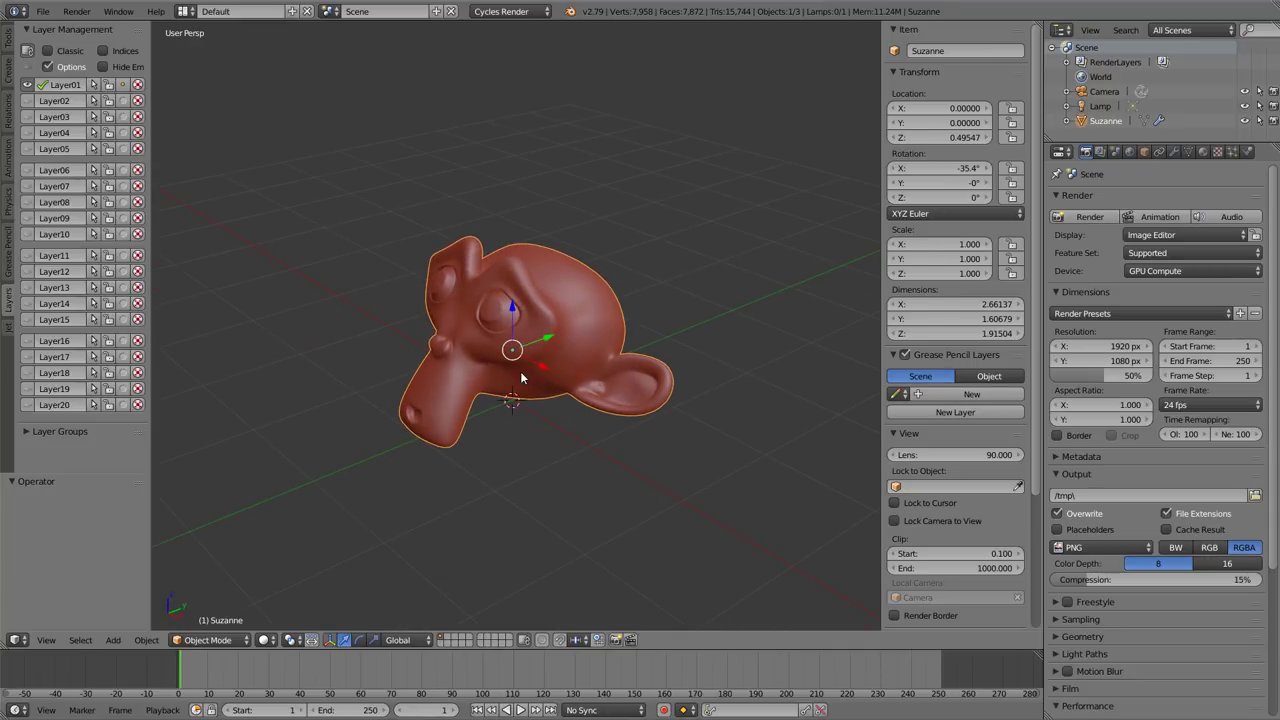
Duplicate Suzanne and group both monkey heads into a group named 'Suzzanes'
{"action": "key", "text": "shift+d"}
{"action": "left_click", "coordinate": [639, 220]}
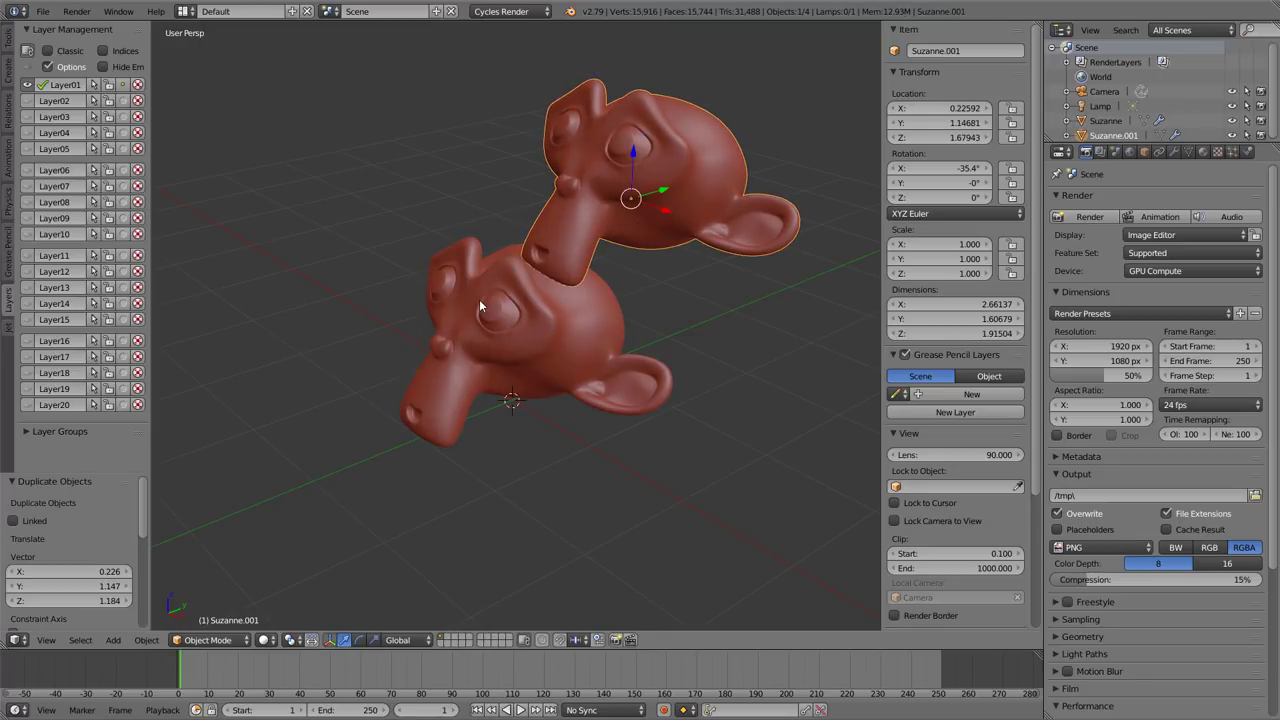
{"action": "key", "text": "ctrl+g"}
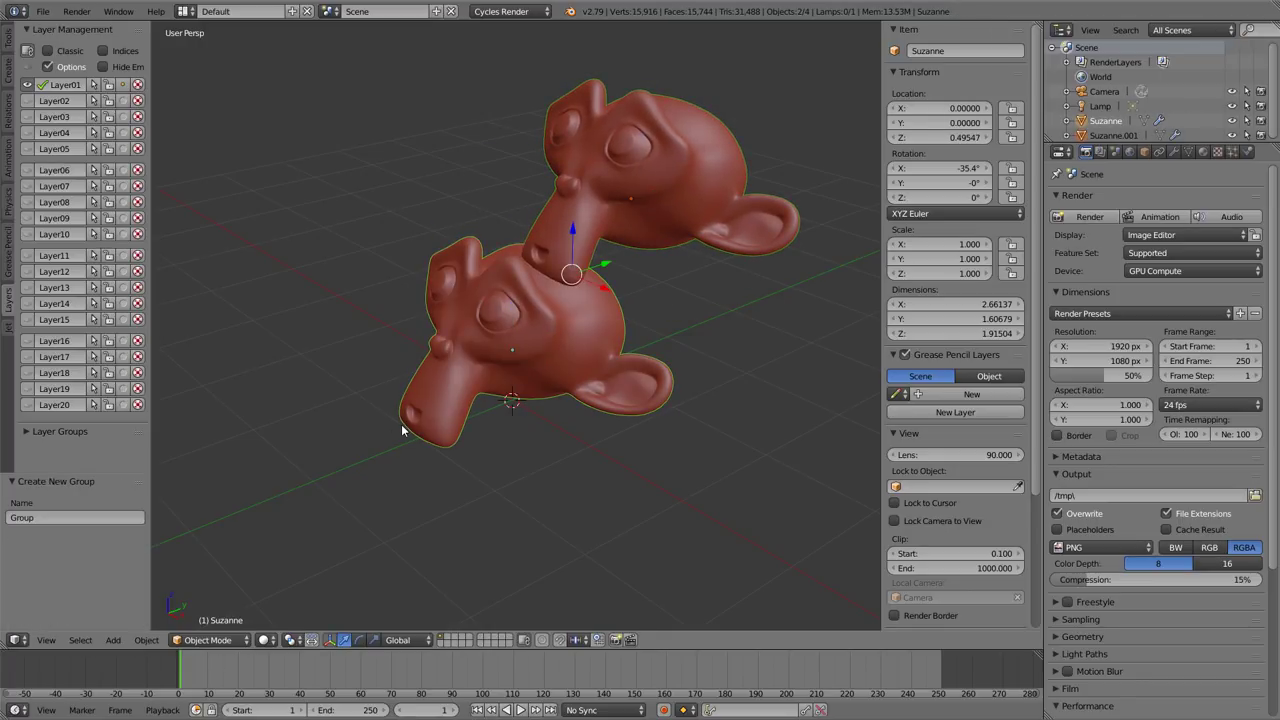
{"action": "left_click", "coordinate": [55, 516]}
{"action": "type", "text": "Suzzanes"}
{"action": "key", "text": "Return"}
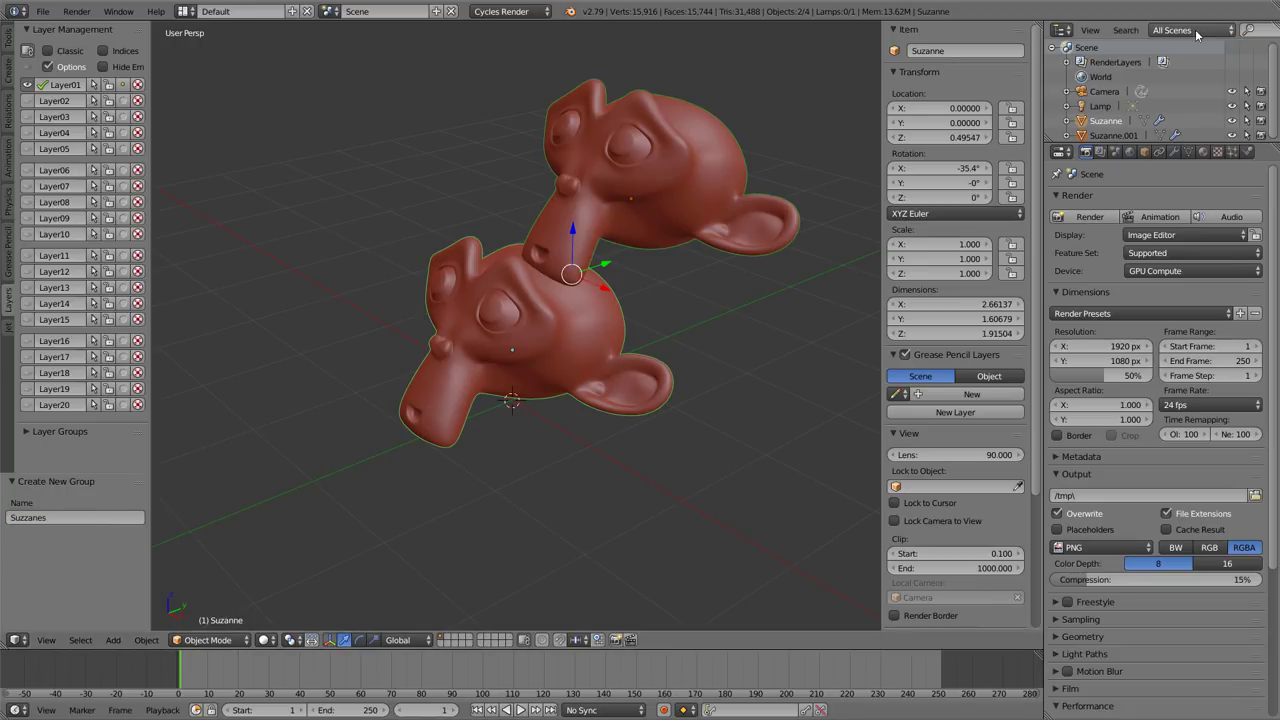
Show Groups in the outliner, expand Suzzanes, and toggle its visibility off and on
{"action": "left_click", "coordinate": [1197, 35]}
{"action": "left_click", "coordinate": [1170, 138]}
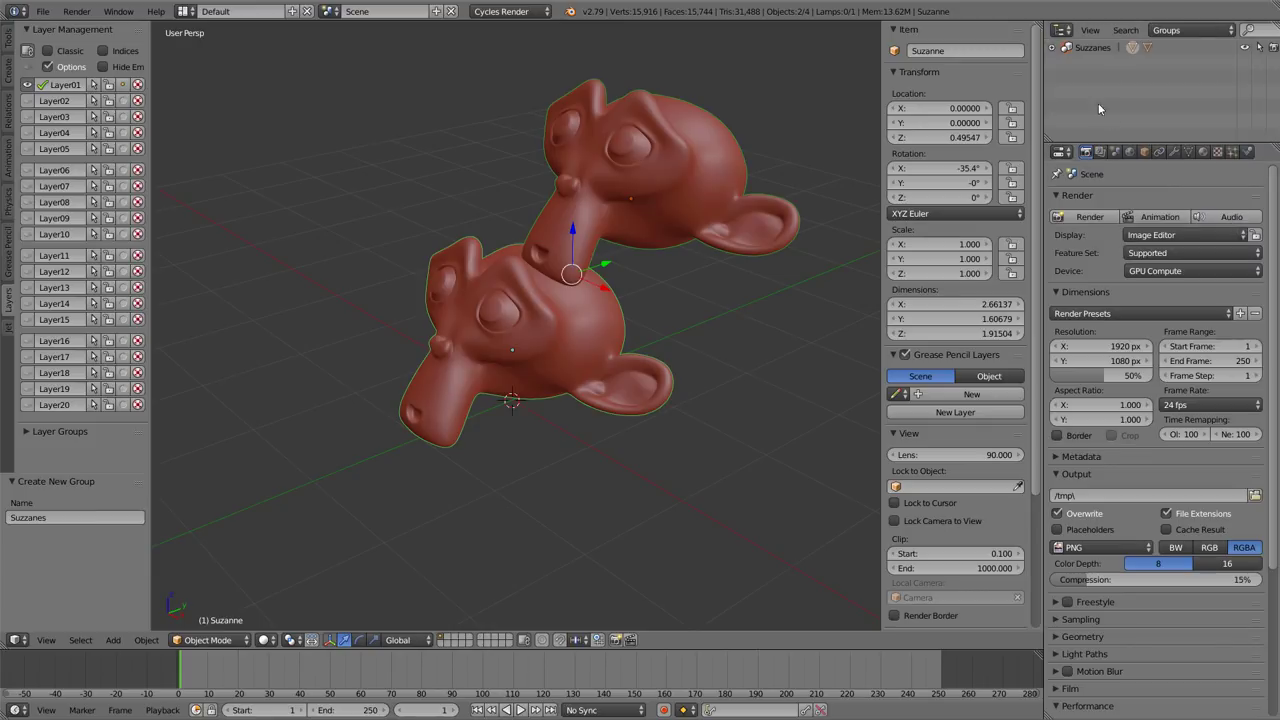
{"action": "left_click", "coordinate": [1052, 48]}
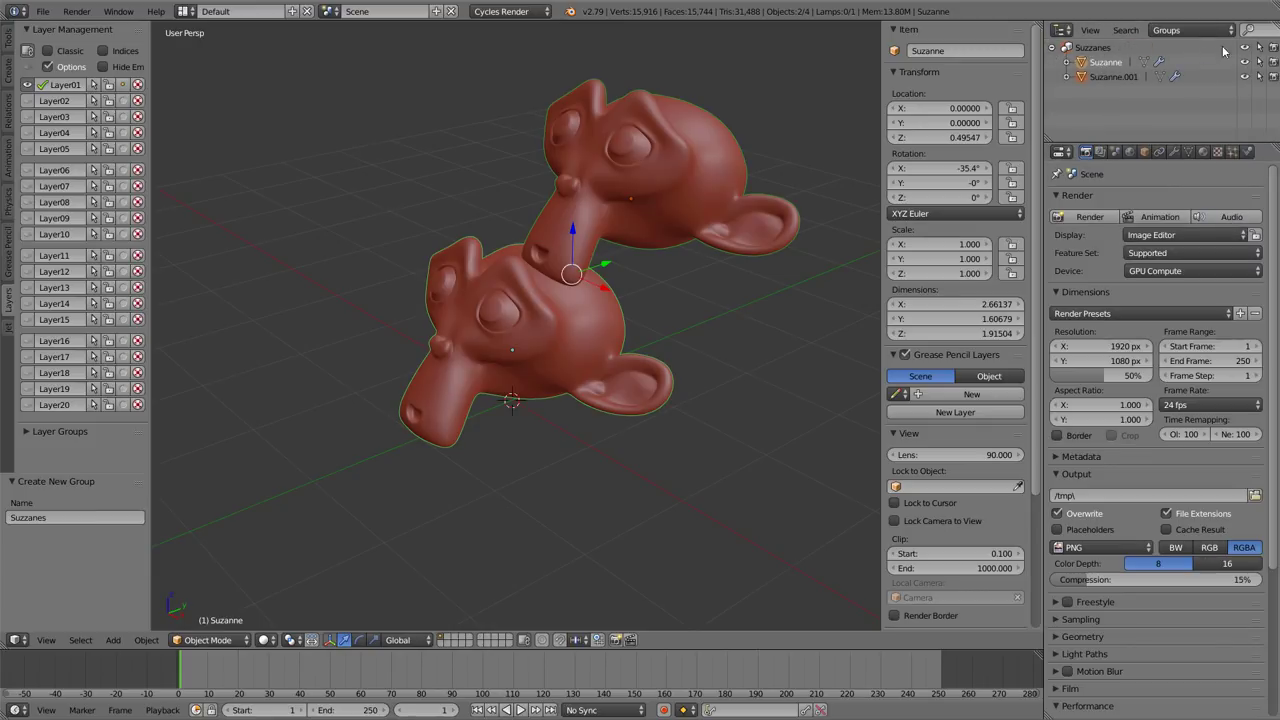
{"action": "left_click", "coordinate": [1244, 47]}
{"action": "left_click", "coordinate": [1244, 48]}
{"action": "left_click", "coordinate": [1244, 48]}
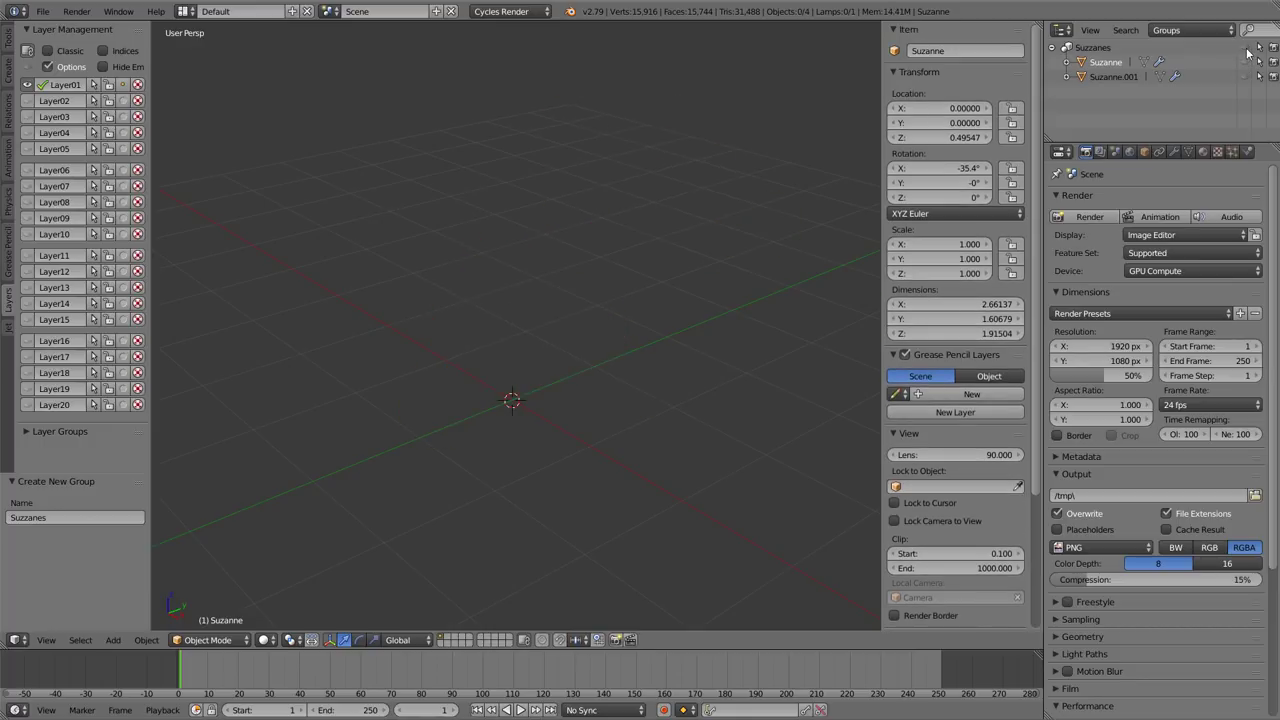
{"action": "left_click", "coordinate": [1244, 48]}
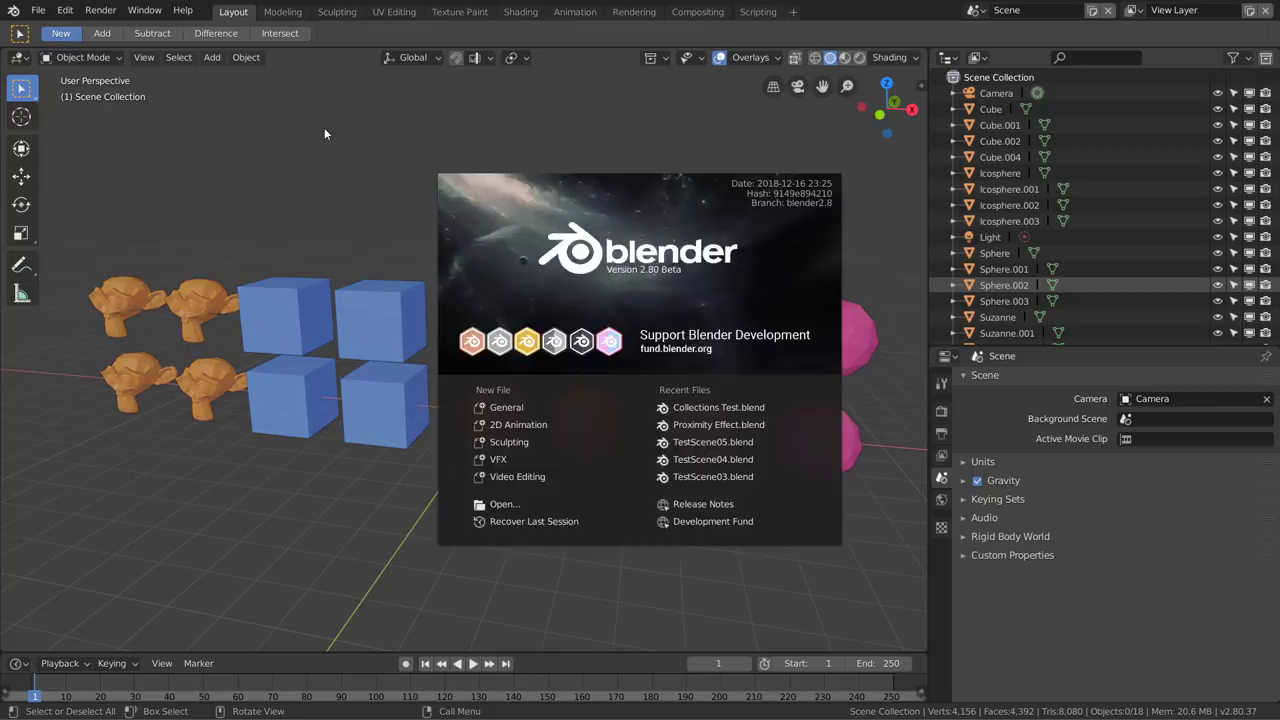
Dismiss the Blender 2.80 splash to reveal the monkeys, cubes, spheres and icospheres
{"action": "left_click", "coordinate": [324, 127]}
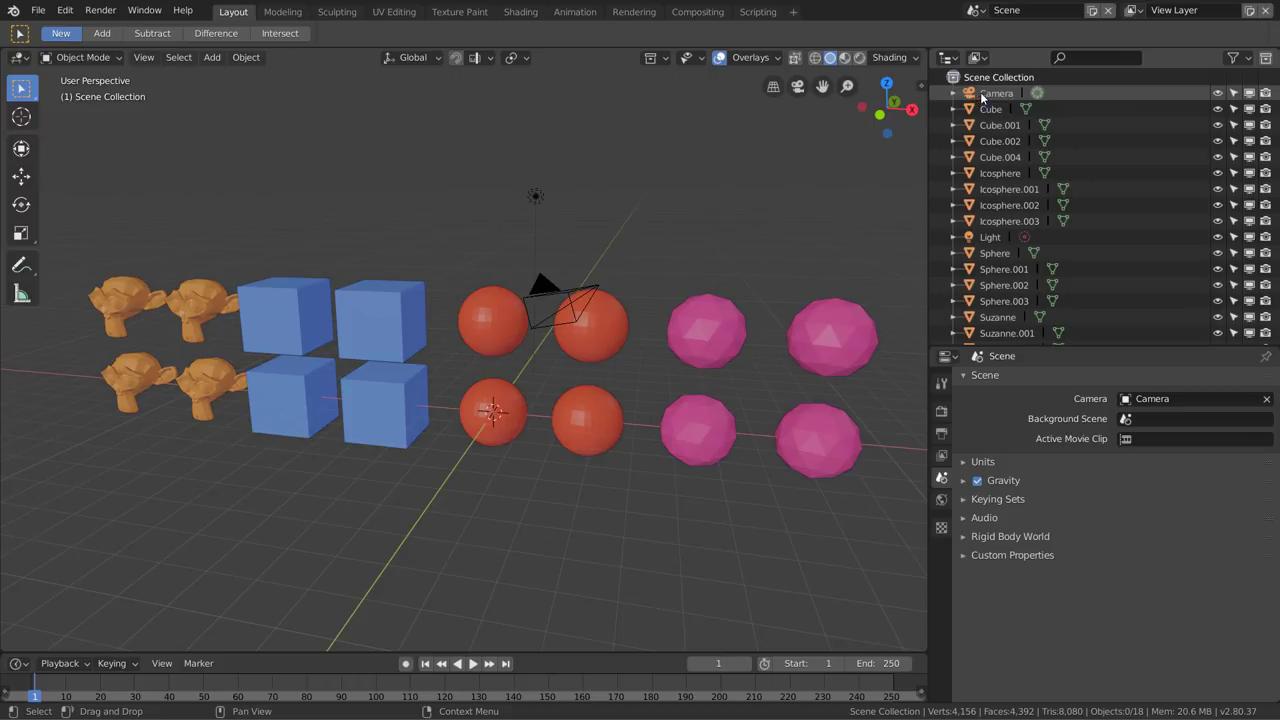
Add three new collections under Scene Collection
{"action": "left_click", "coordinate": [1266, 59]}
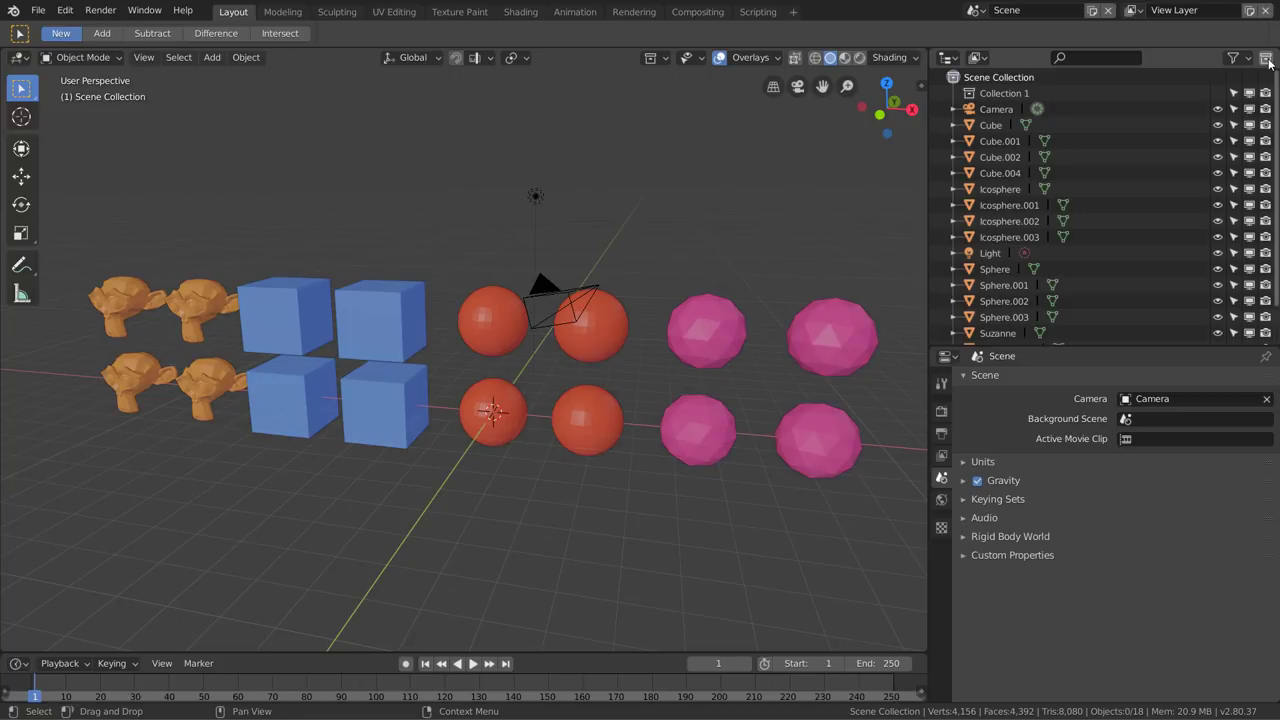
{"action": "left_click", "coordinate": [1266, 59]}
{"action": "left_click", "coordinate": [1266, 59]}
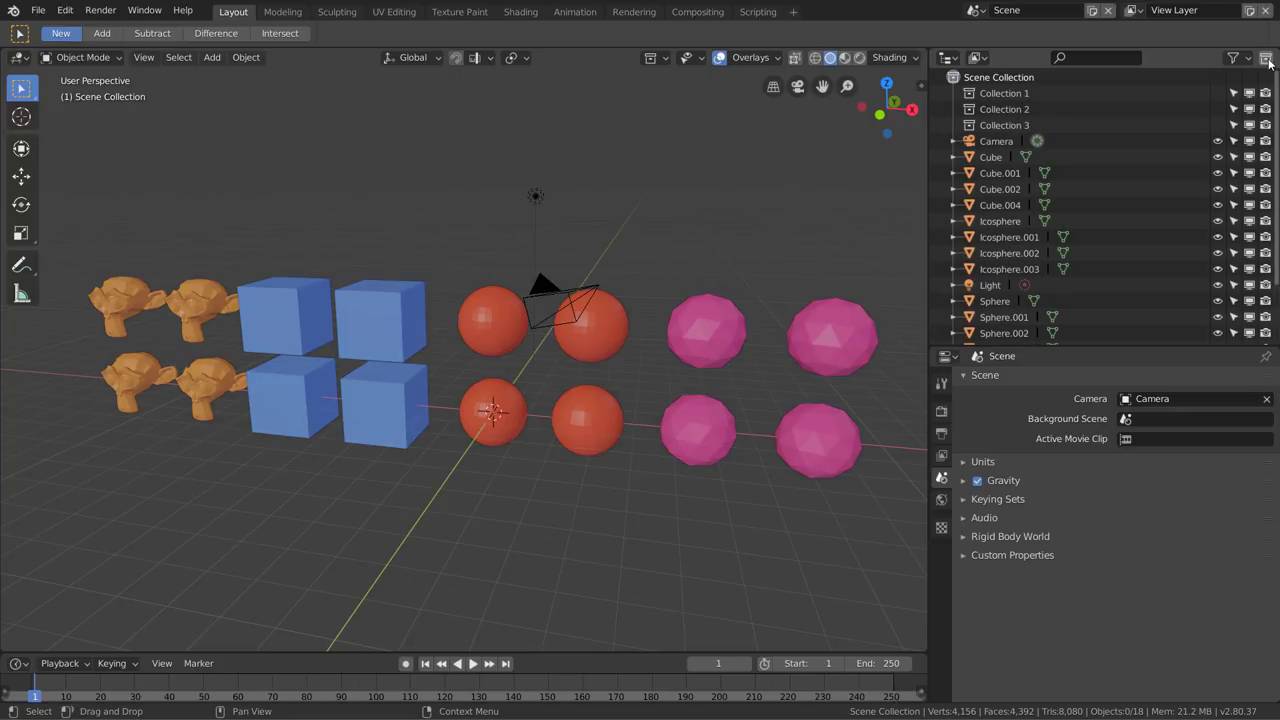
Create a nested Collection 1 1 inside Collection 1, then delete it
{"action": "left_click", "coordinate": [1022, 93]}
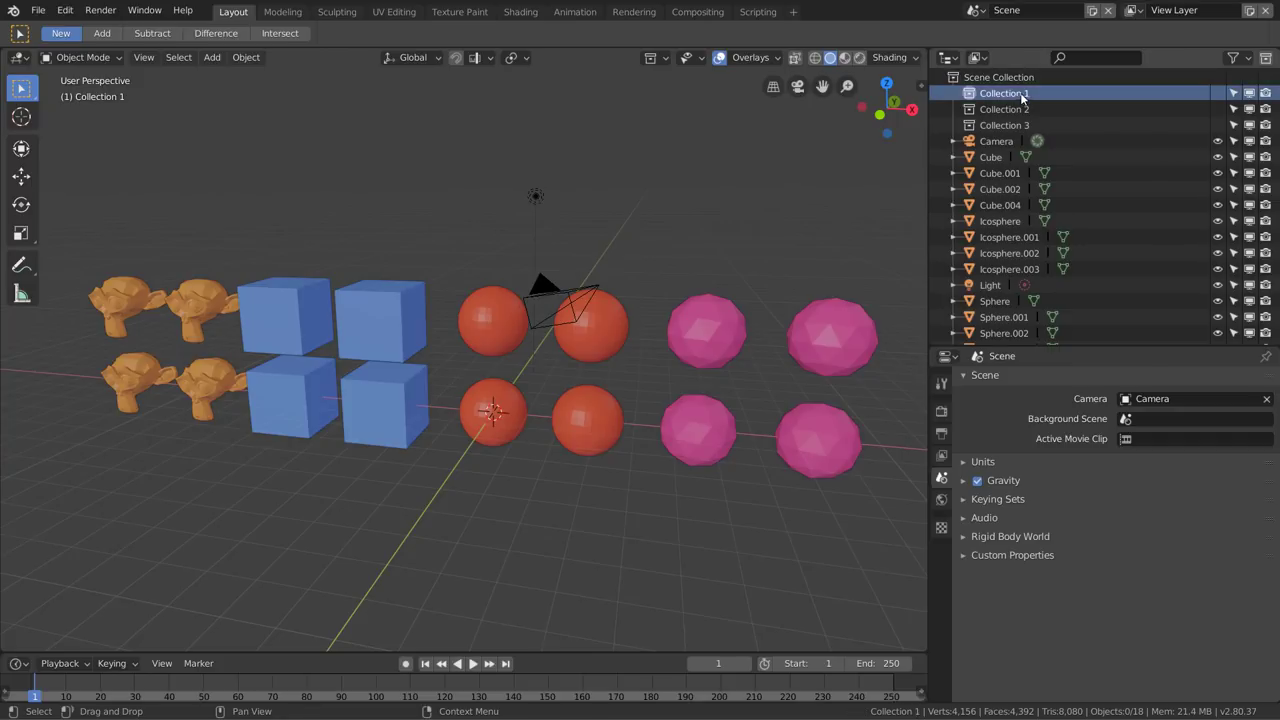
{"action": "left_click", "coordinate": [1267, 60]}
{"action": "left_click", "coordinate": [952, 93]}
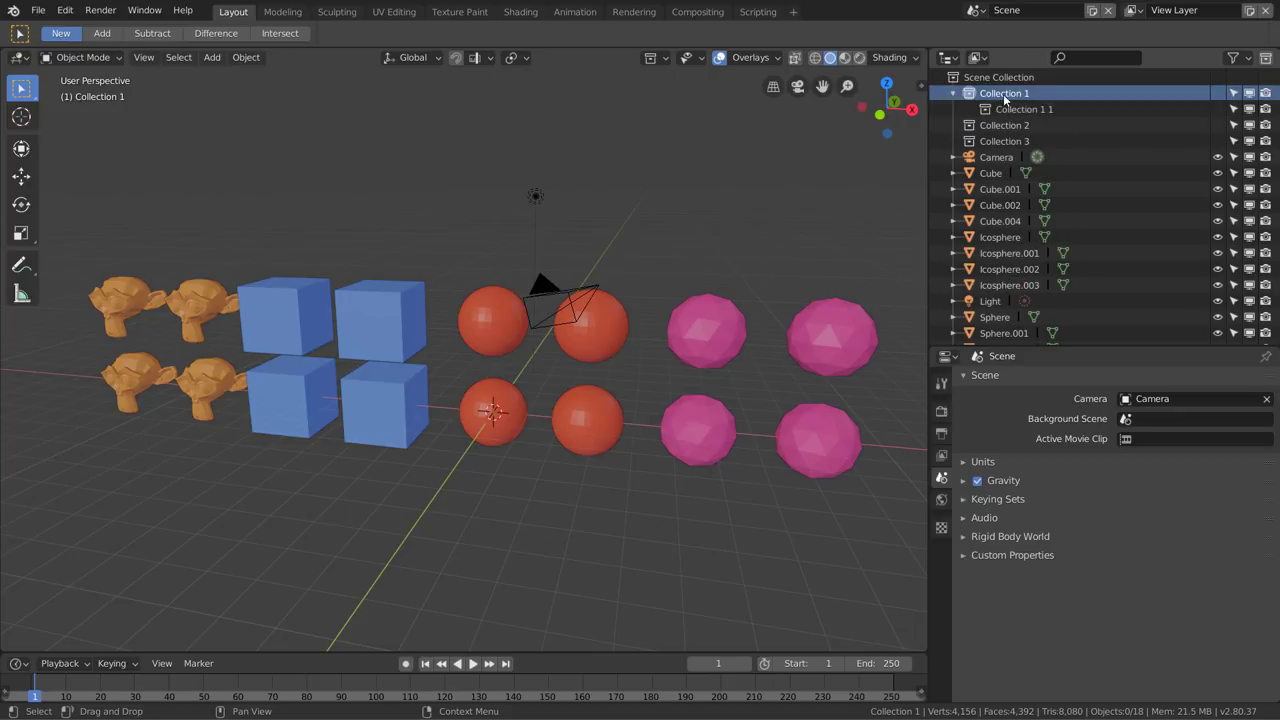
{"action": "left_click", "coordinate": [1023, 112]}
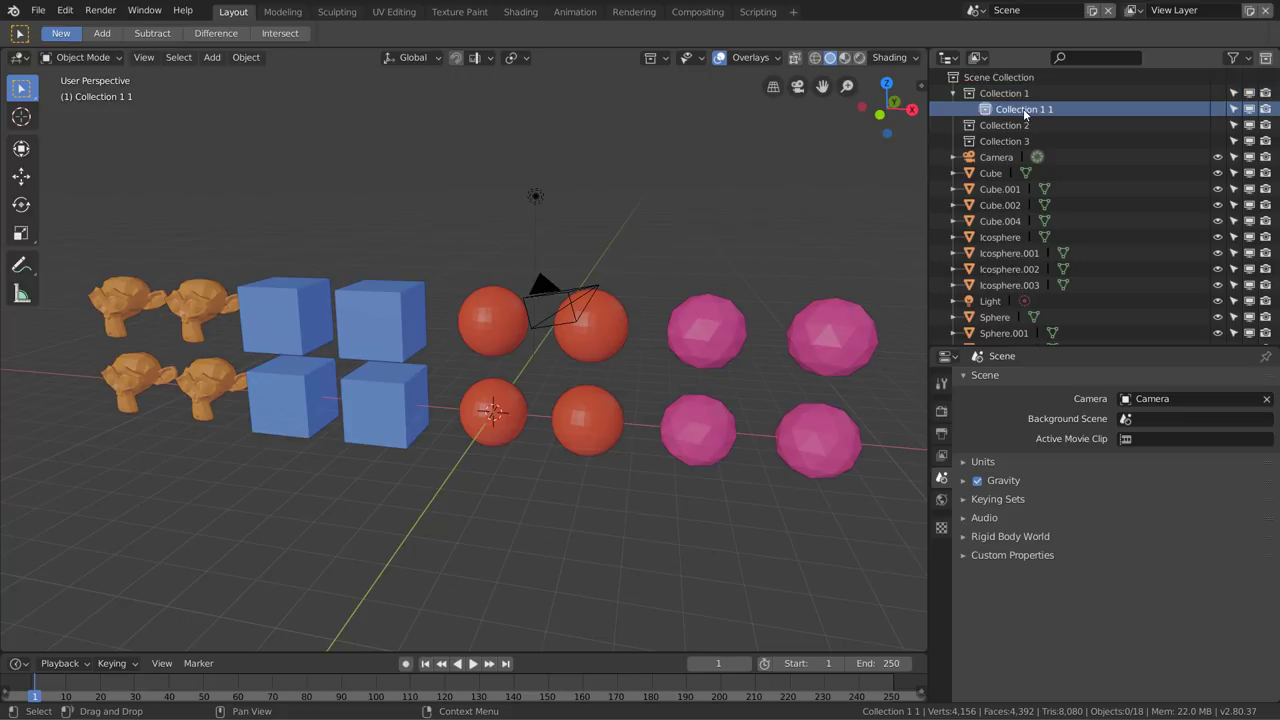
{"action": "left_click", "coordinate": [1004, 125]}
{"action": "left_click", "coordinate": [1013, 111]}
{"action": "key", "text": "x"}
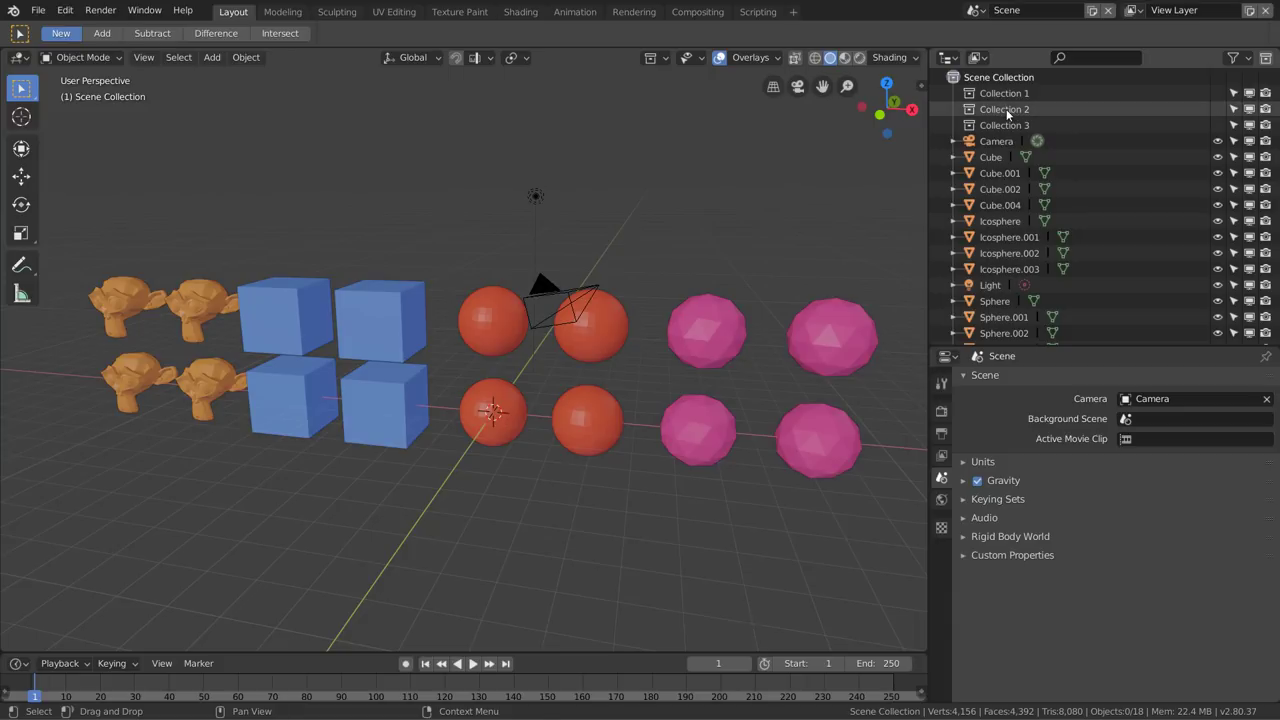
Delete Collection 2 and Collection 3, and undo an accidental deletion of Collection 1
{"action": "right_click", "coordinate": [1006, 111]}
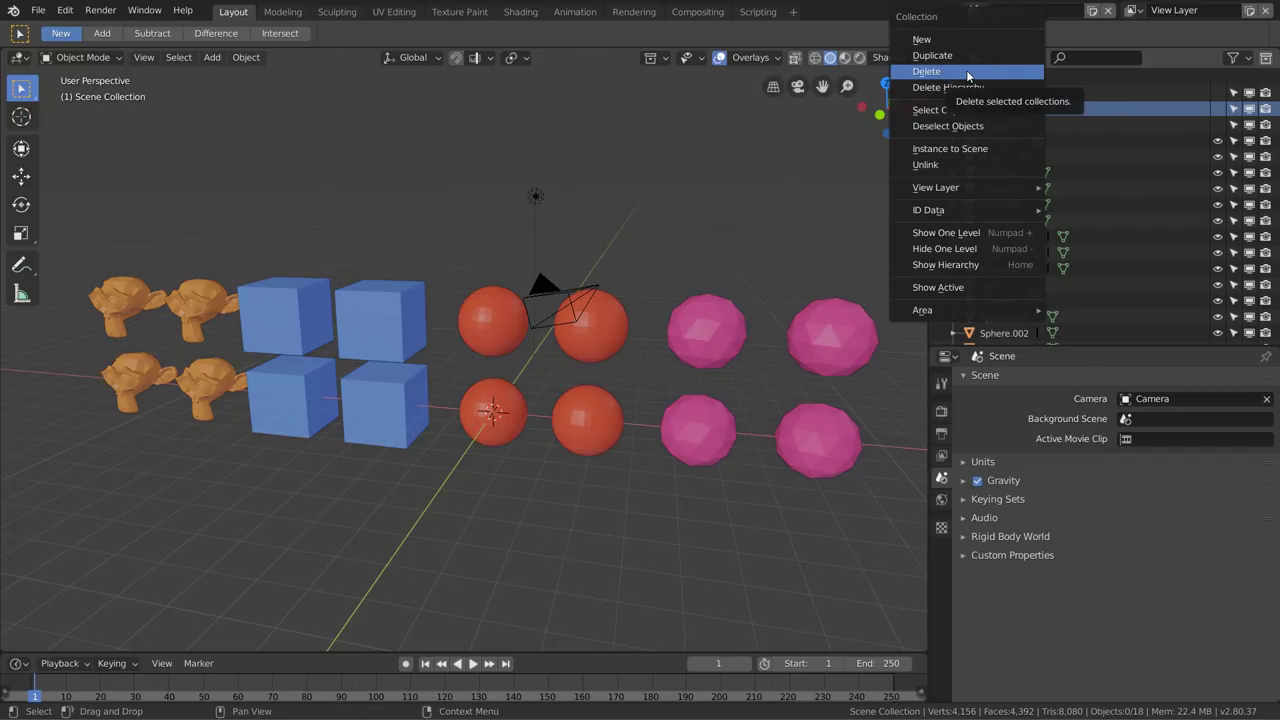
{"action": "left_click", "coordinate": [967, 72]}
{"action": "left_click", "coordinate": [971, 108]}
{"action": "right_click", "coordinate": [971, 106]}
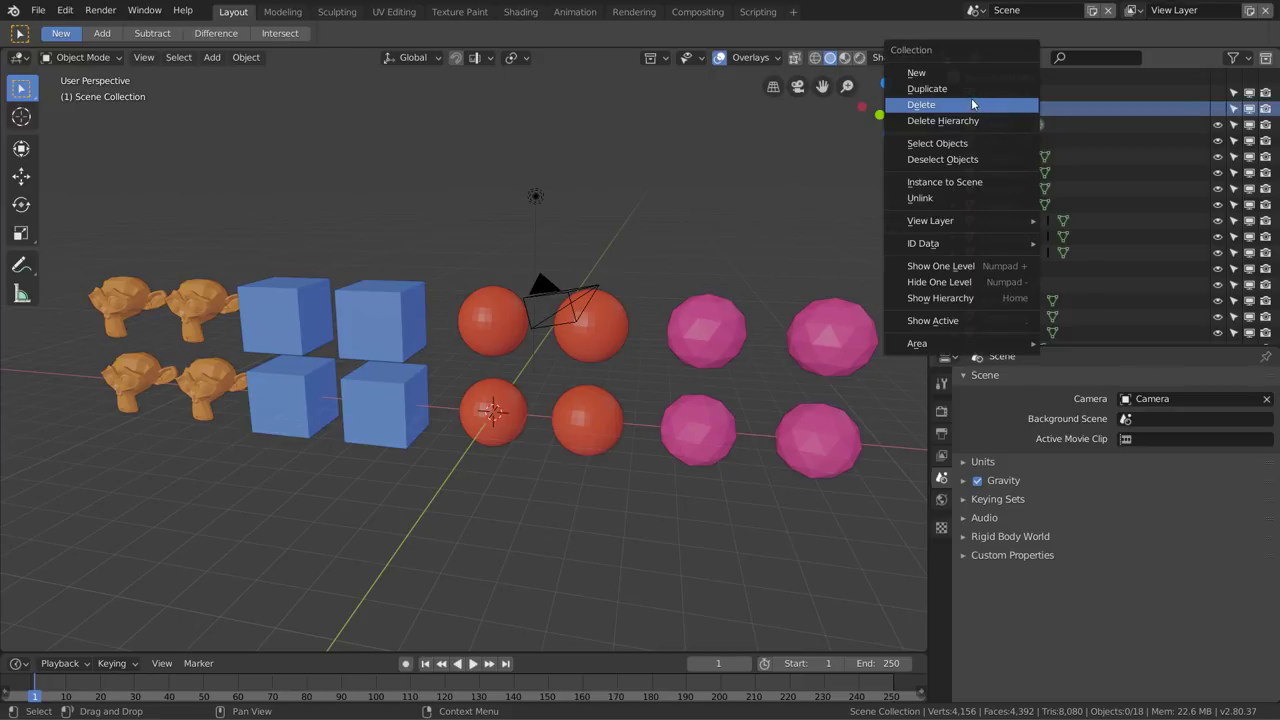
{"action": "left_click", "coordinate": [971, 104]}
{"action": "right_click", "coordinate": [971, 104]}
{"action": "left_click", "coordinate": [990, 92]}
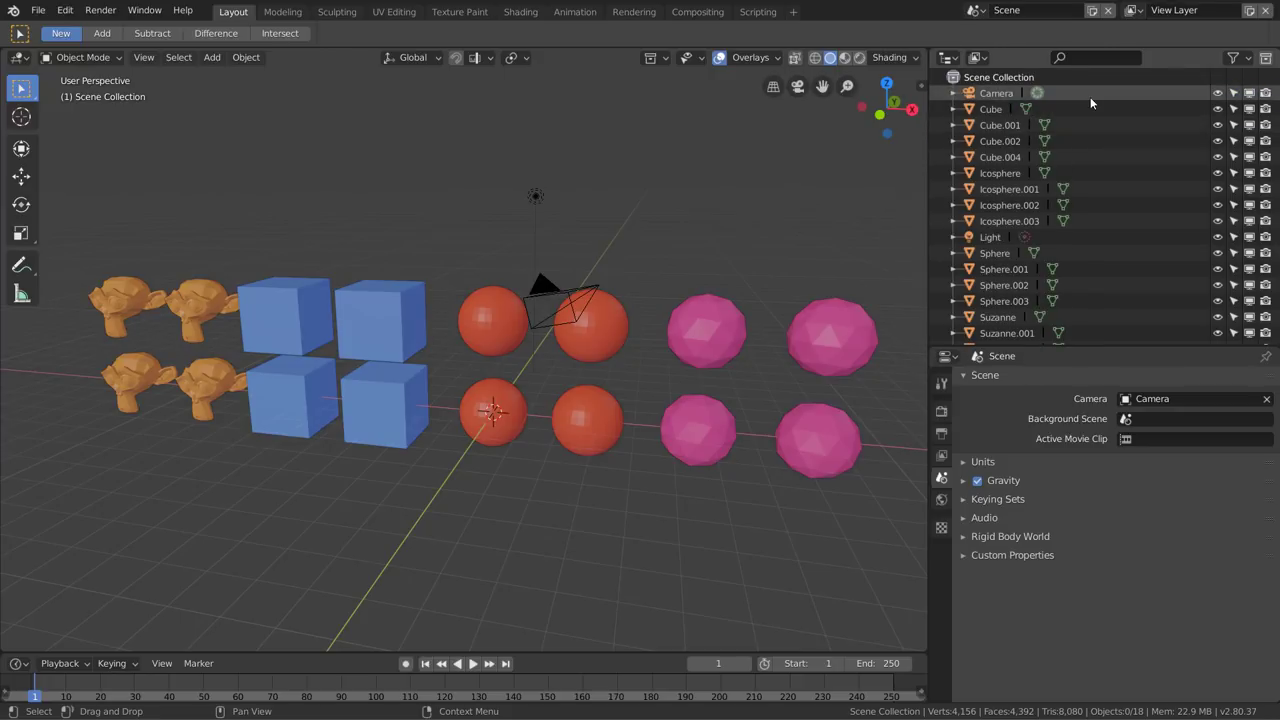
{"action": "key", "text": "ctrl+z"}
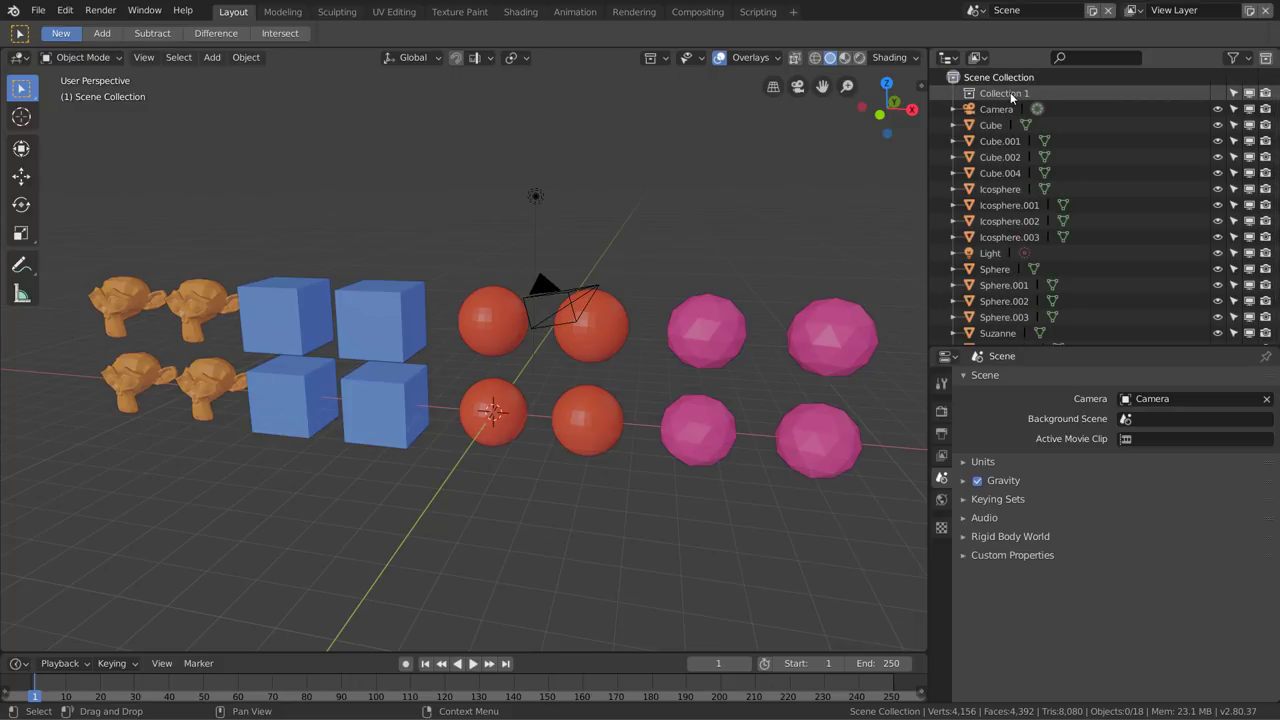
Rename Collection 1 to 'Suzannes'
{"action": "double_click", "coordinate": [1010, 92]}
{"action": "key", "text": "Escape"}
{"action": "double_click", "coordinate": [1008, 92]}
{"action": "type", "text": "Suzannes"}
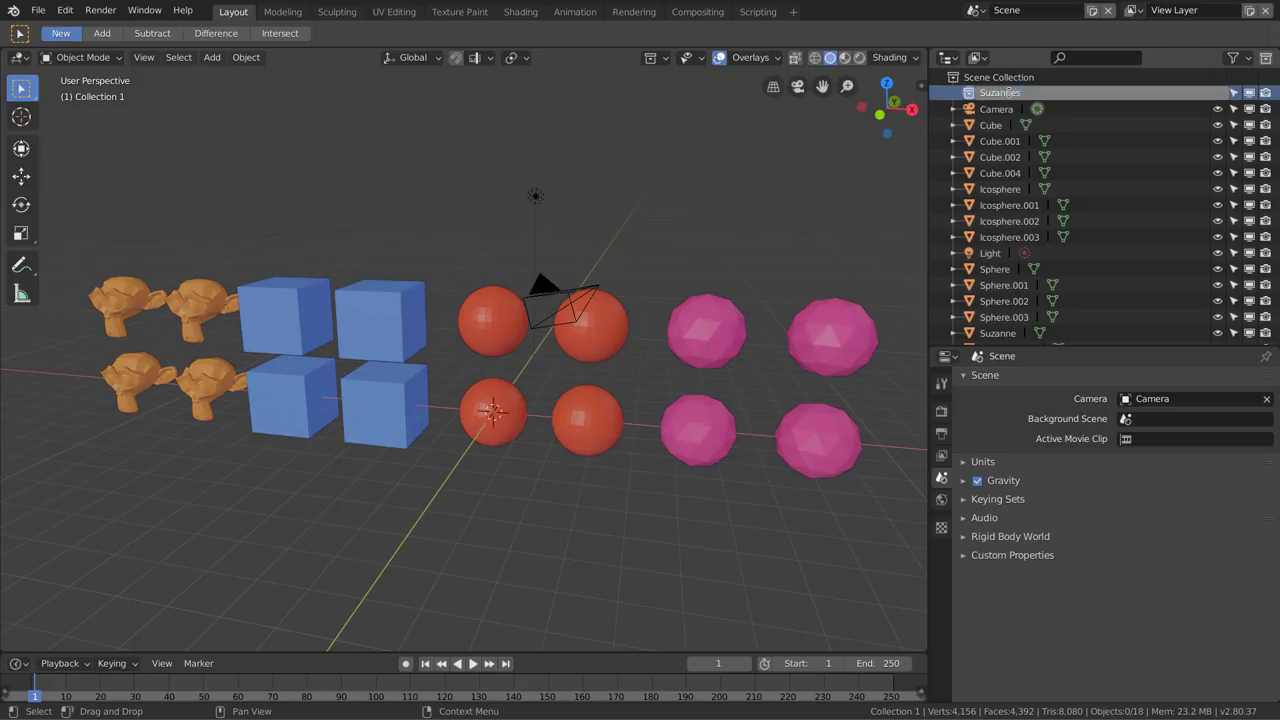
{"action": "key", "text": "Return"}
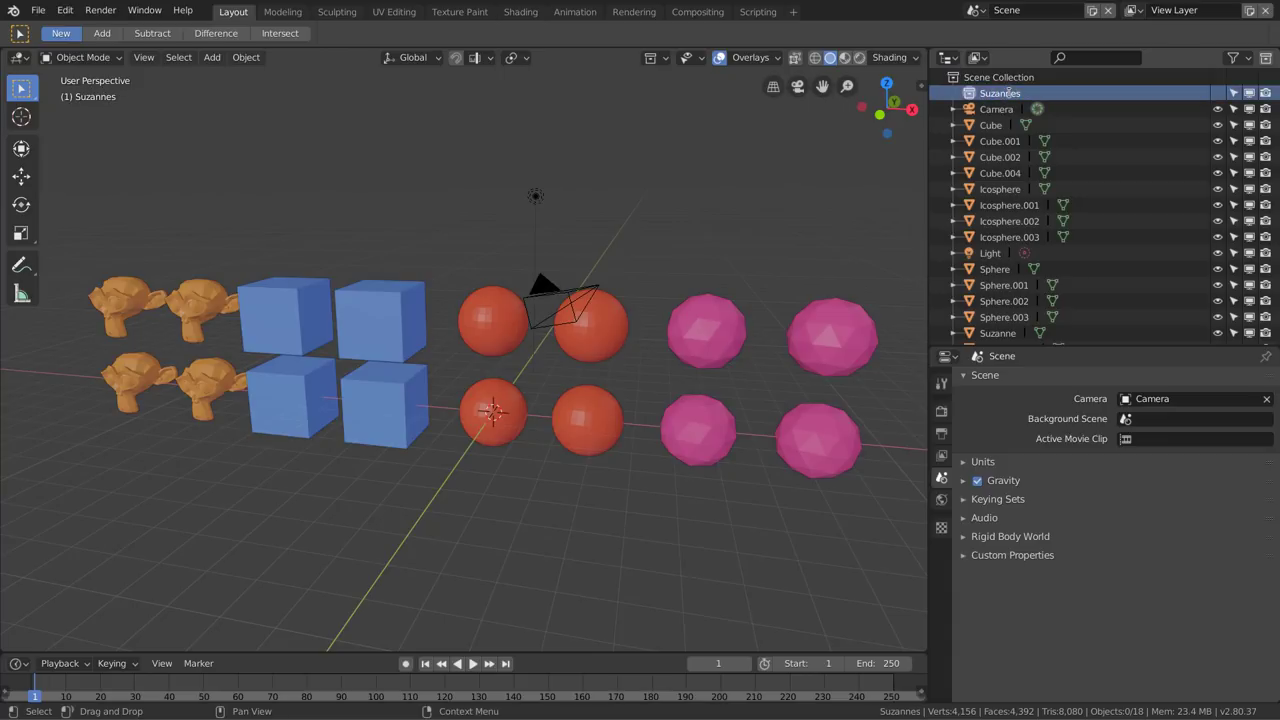
{"action": "double_click", "coordinate": [1006, 92]}
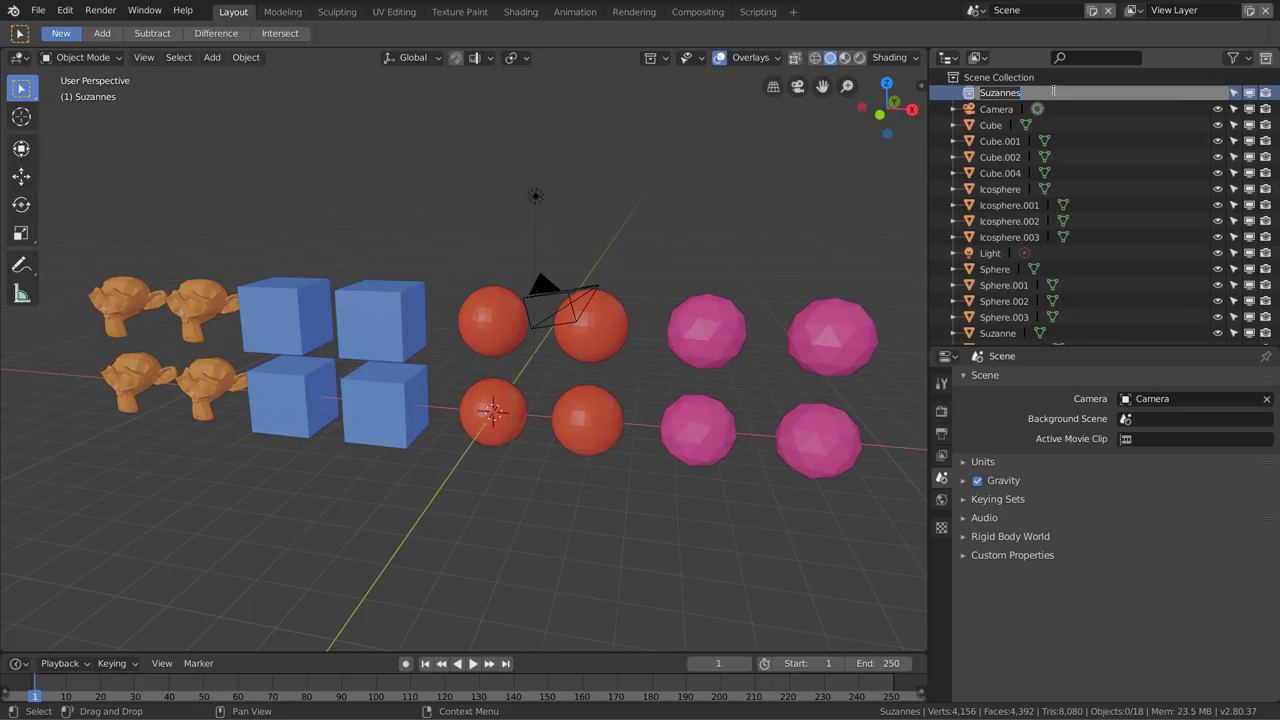
{"action": "key", "text": "Return"}
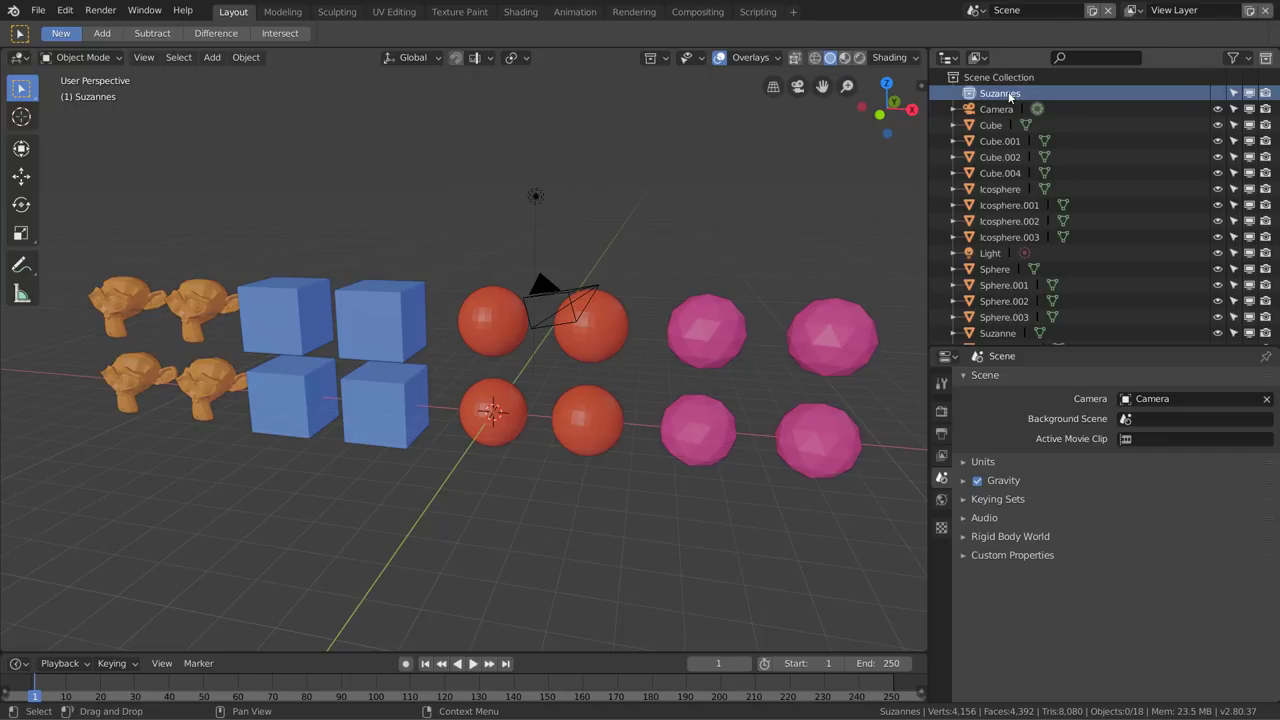
Select the top-left monkey, Suzanne.003, and move it into Suzannes with M
{"action": "scroll", "coordinate": [408, 333], "scroll_direction": "up", "scroll_amount": 1}
{"action": "middle_click_drag", "start_coordinate": [408, 333], "coordinate": [714, 356], "text": "shift"}
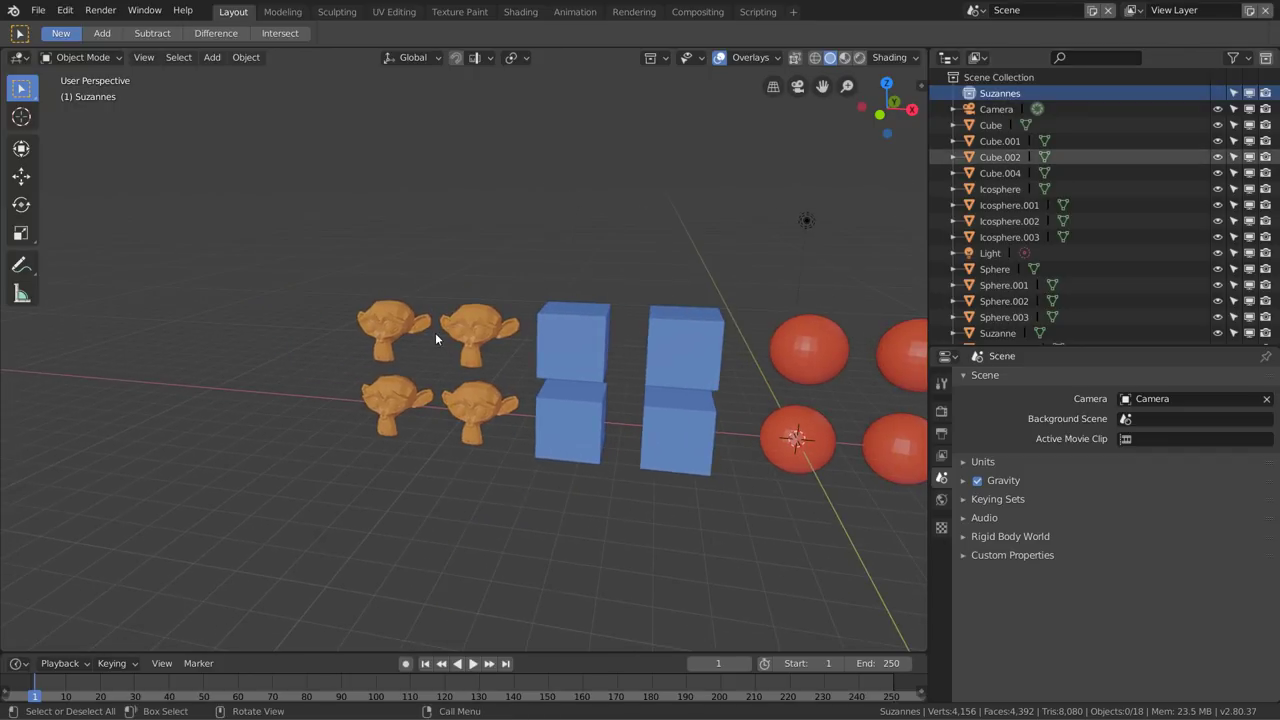
{"action": "scroll", "coordinate": [434, 333], "scroll_direction": "up", "scroll_amount": 3}
{"action": "middle_click_drag", "start_coordinate": [434, 333], "coordinate": [551, 334], "text": "shift"}
{"action": "left_click", "coordinate": [400, 305]}
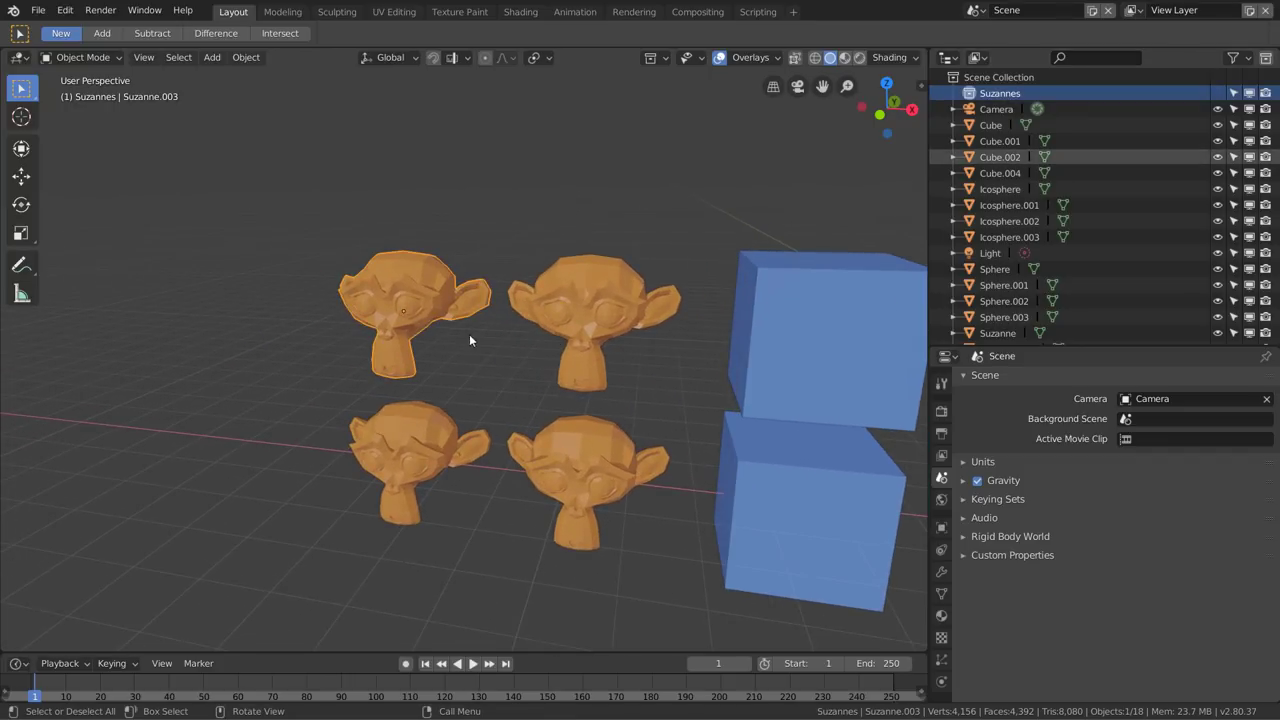
{"action": "mouse_move", "coordinate": [469, 340]}
{"action": "middle_mouse_down"}
{"action": "mouse_move", "coordinate": [475, 322]}
{"action": "mouse_move", "coordinate": [452, 320]}
{"action": "middle_mouse_up"}
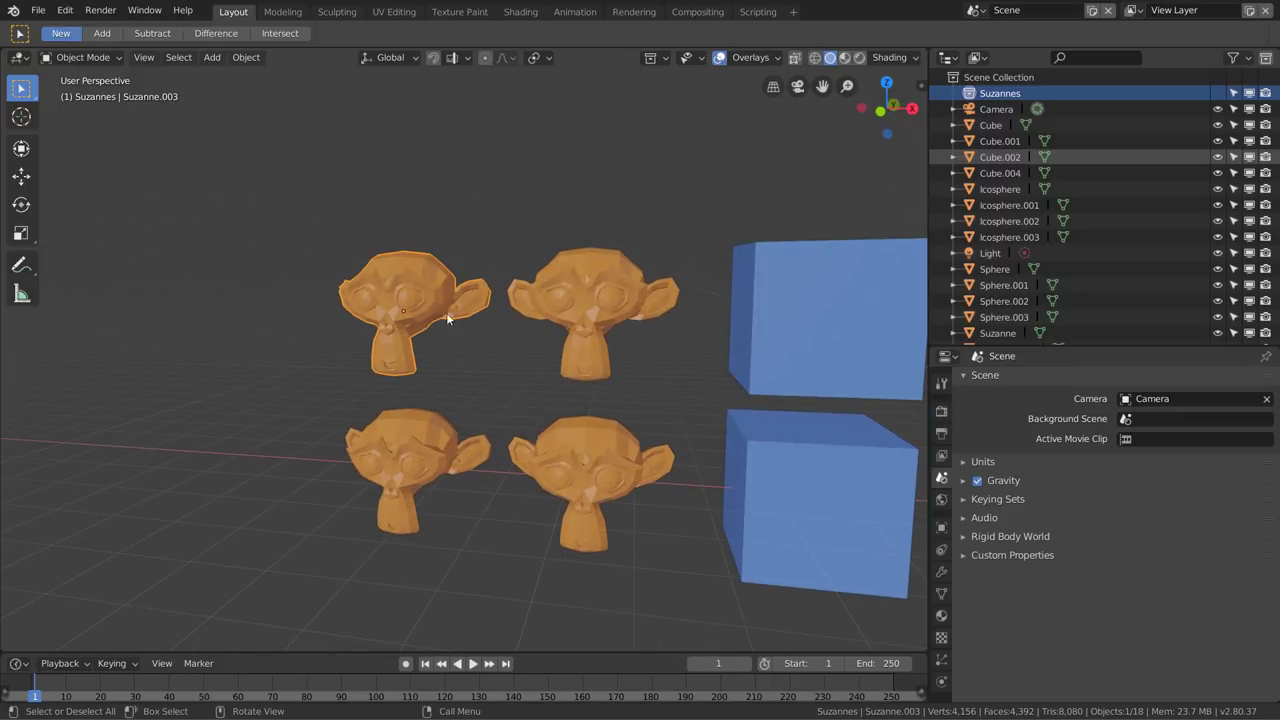
{"action": "mouse_move", "coordinate": [360, 245]}
{"action": "middle_mouse_down"}
{"action": "mouse_move", "coordinate": [300, 282]}
{"action": "mouse_move", "coordinate": [318, 298]}
{"action": "middle_mouse_up"}
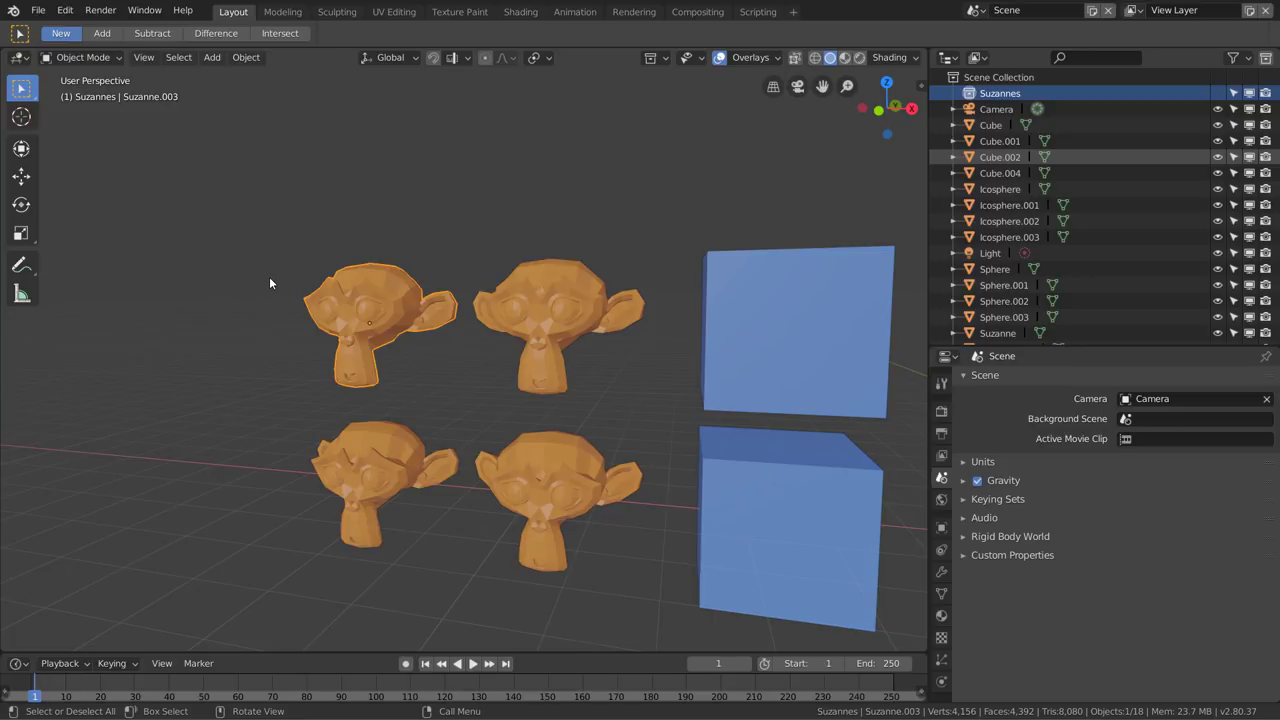
{"action": "key", "text": "m"}
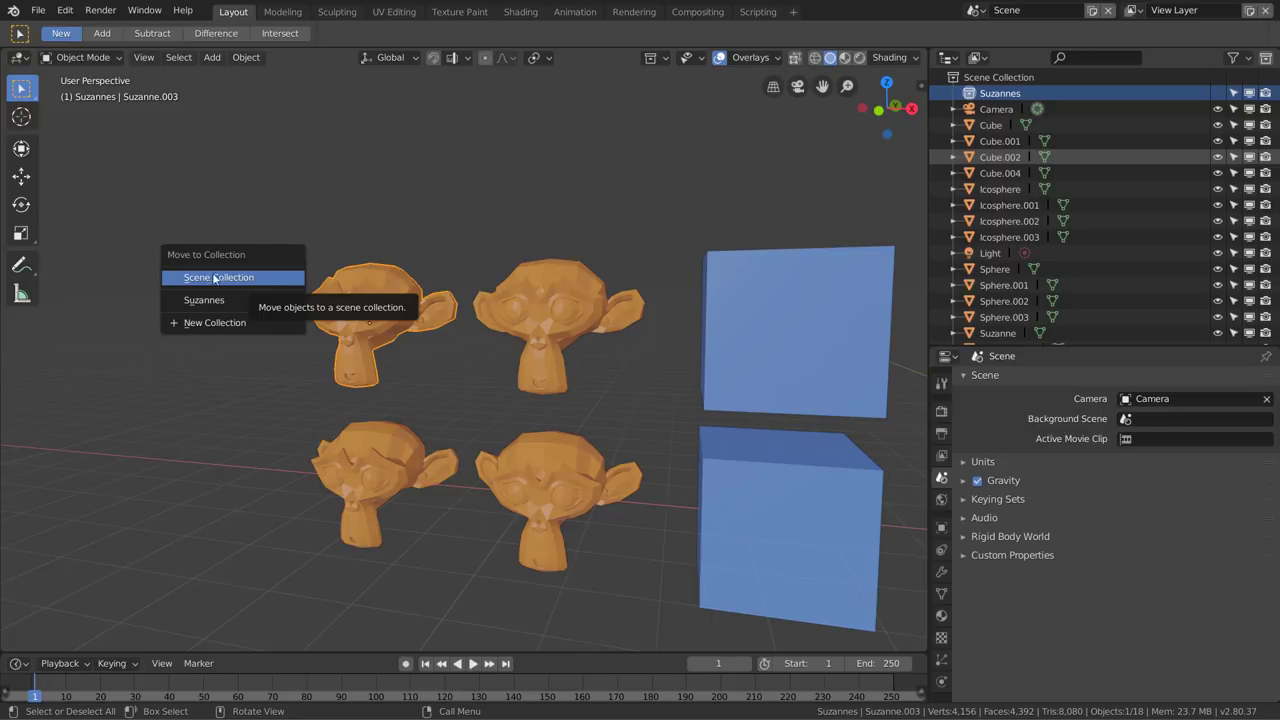
{"action": "left_click", "coordinate": [268, 283]}
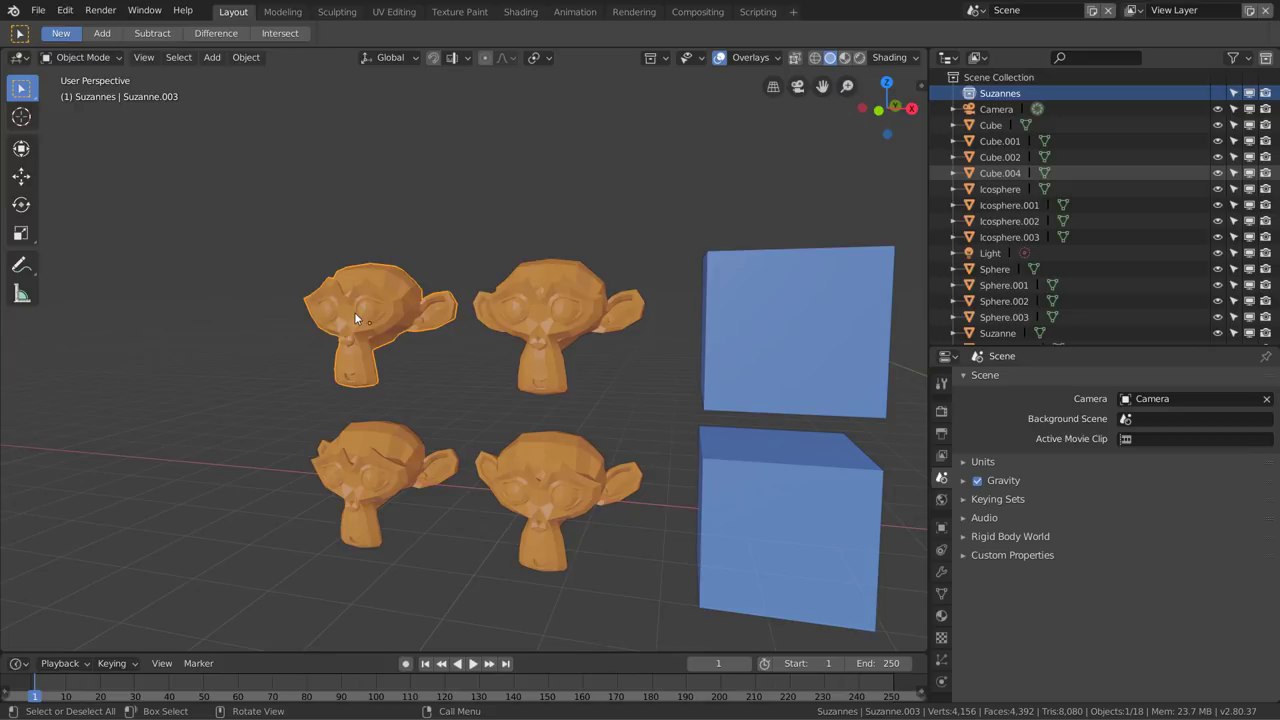
{"action": "key", "text": "m"}
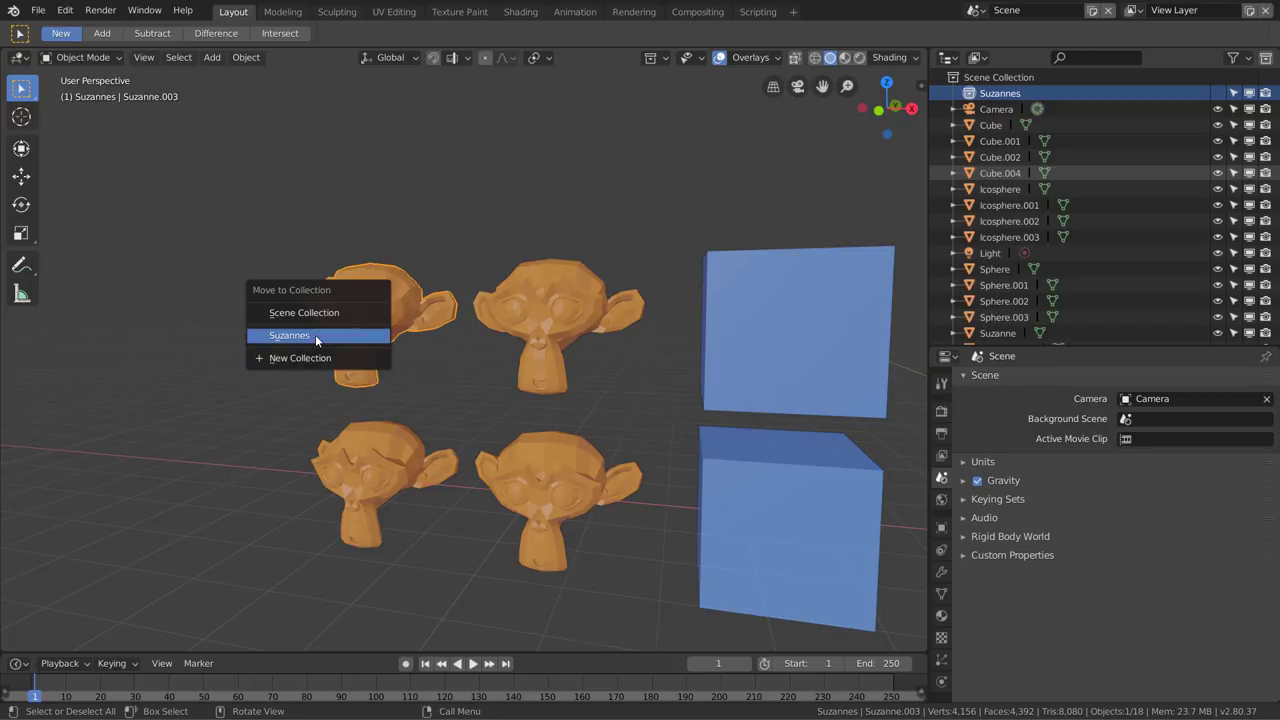
{"action": "left_click", "coordinate": [315, 334]}
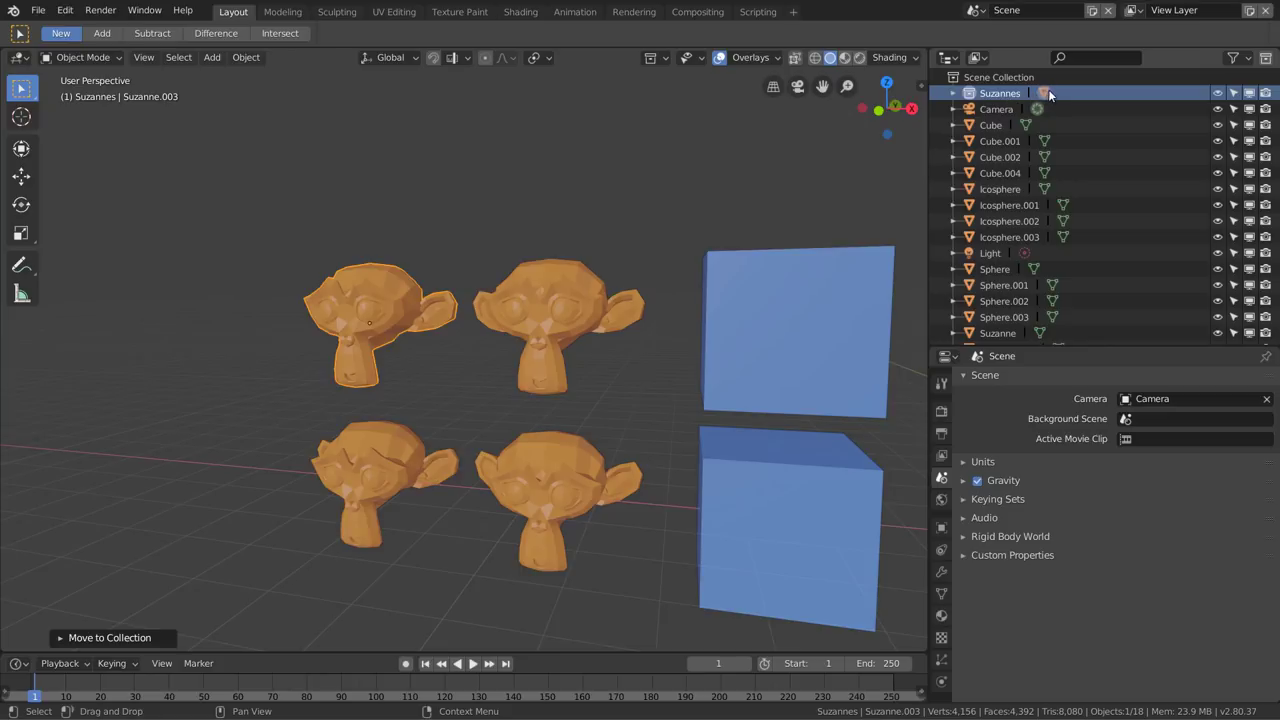
Expand Suzannes to verify Suzanne.003 is inside, then collapse it and select Suzanne.002
{"action": "left_click", "coordinate": [953, 92]}
{"action": "left_click", "coordinate": [953, 92]}
{"action": "left_click", "coordinate": [953, 92]}
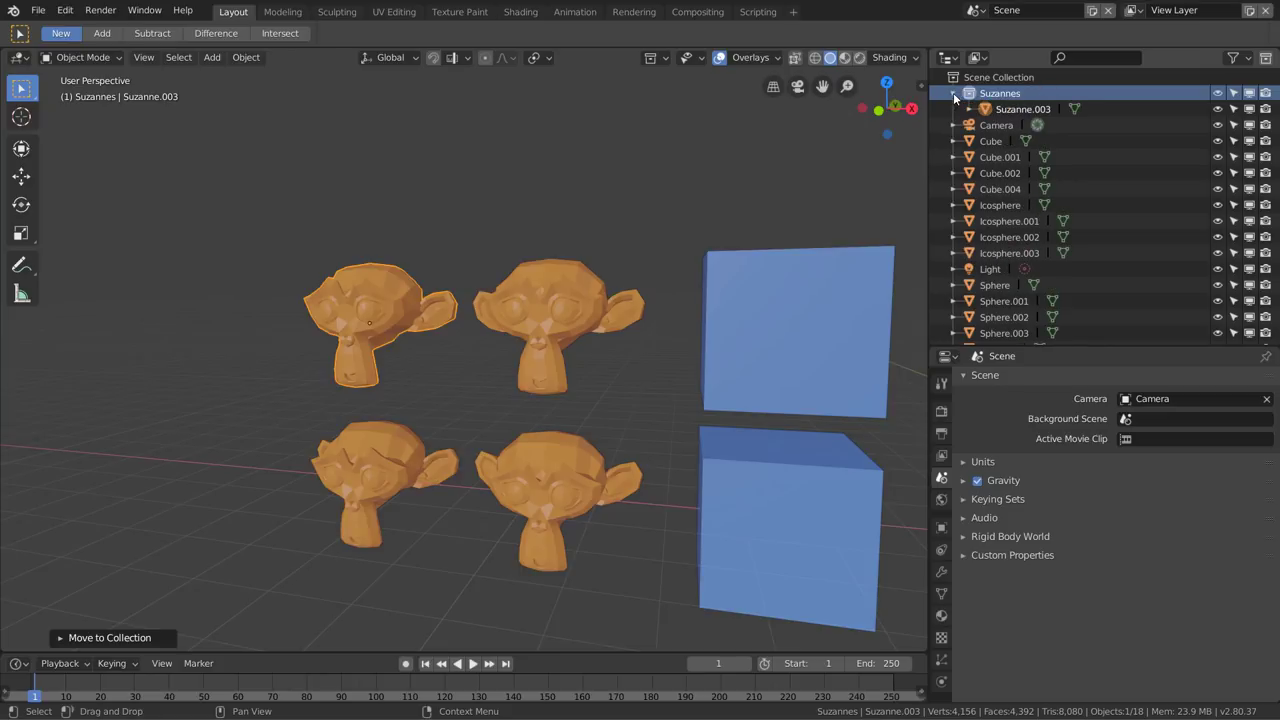
{"action": "left_click", "coordinate": [1007, 108]}
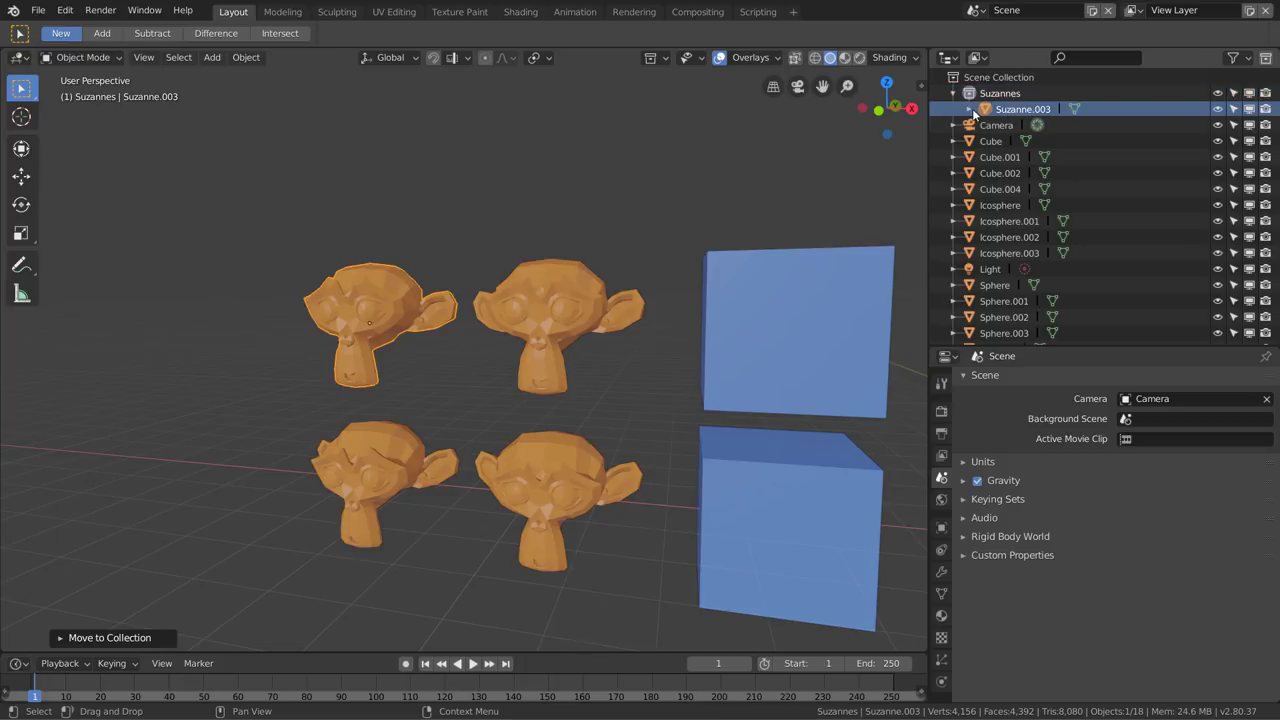
{"action": "left_click", "coordinate": [953, 92]}
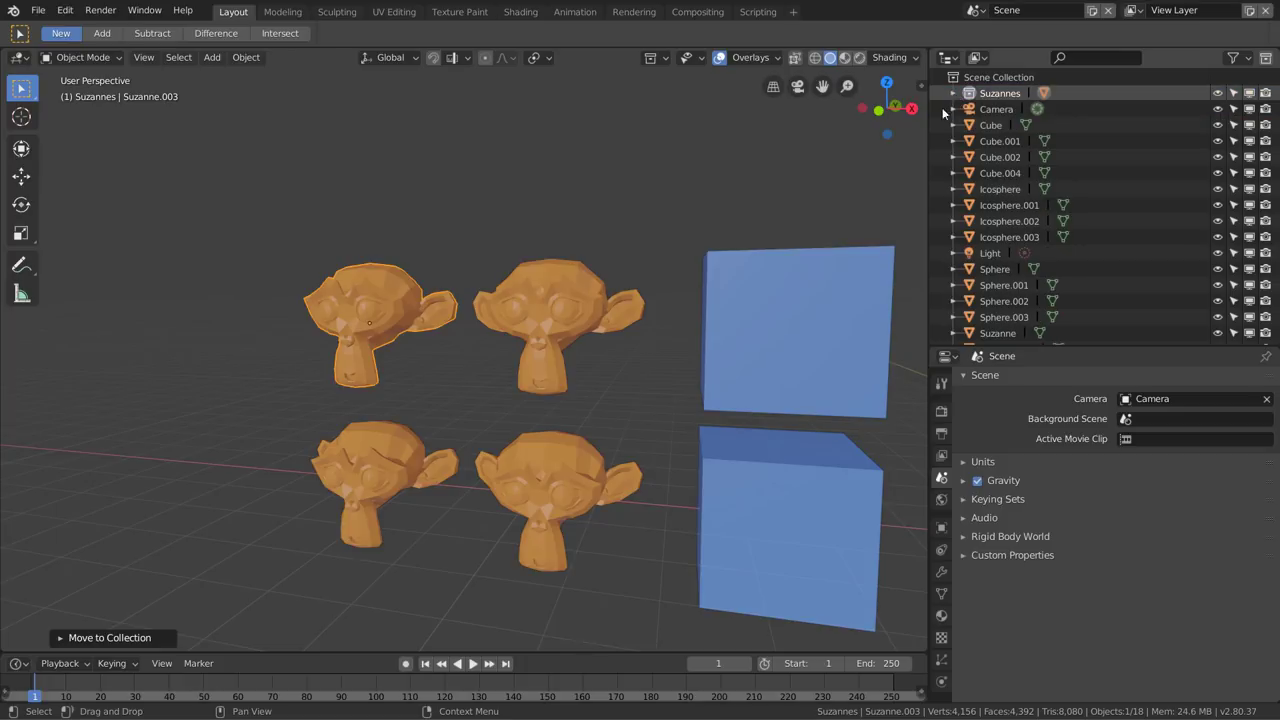
{"action": "left_click", "coordinate": [520, 295]}
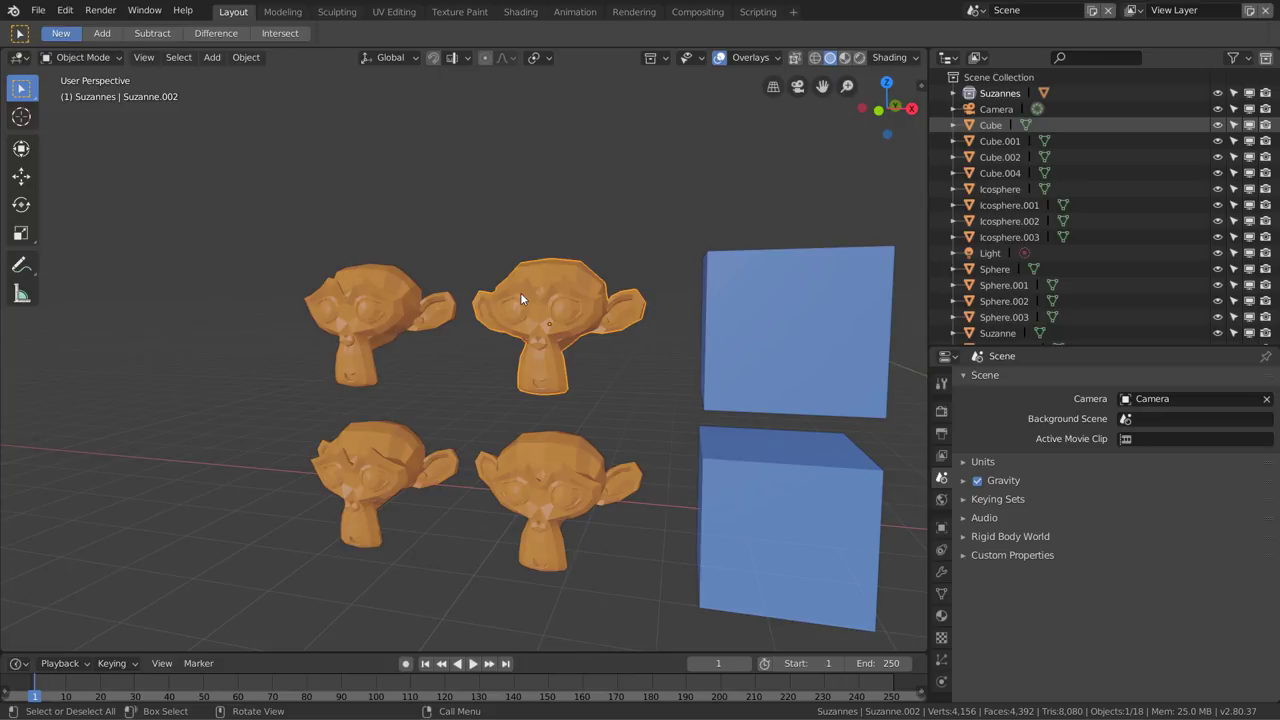
Move Suzanne.002 into Suzannes via the right-click Move to Collection menu
{"action": "right_click", "coordinate": [575, 270]}
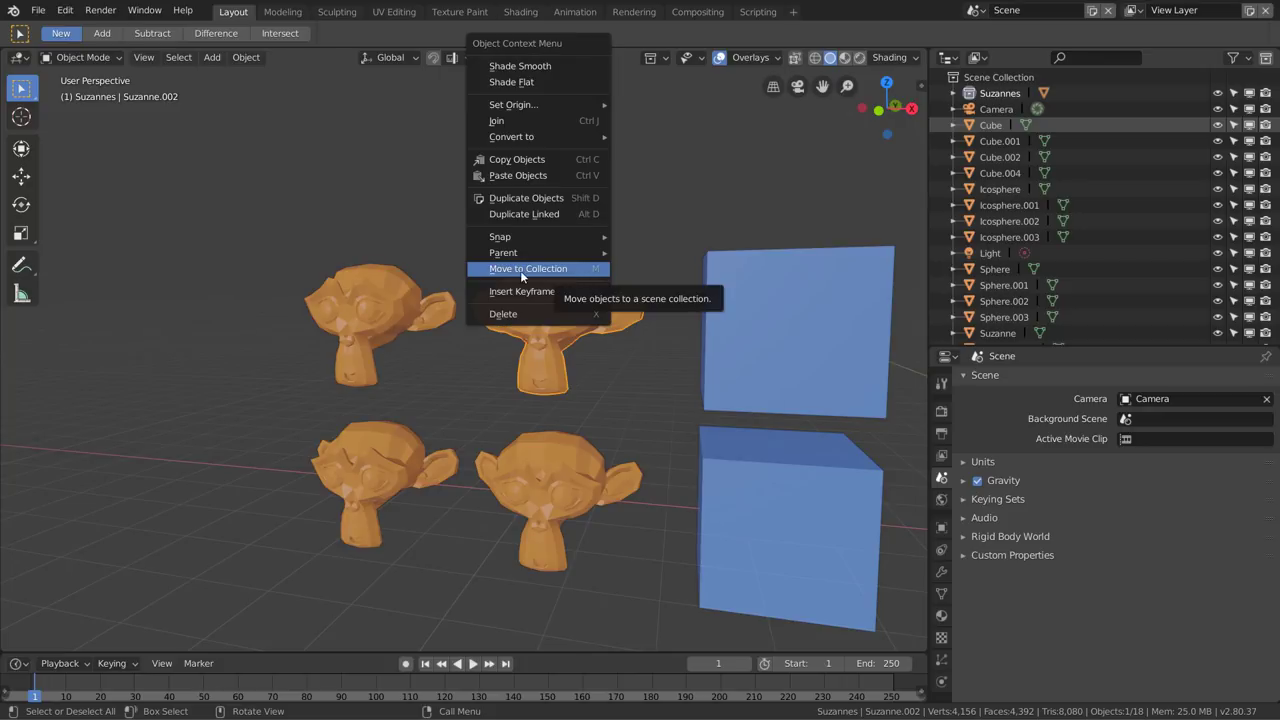
{"action": "left_click", "coordinate": [550, 268]}
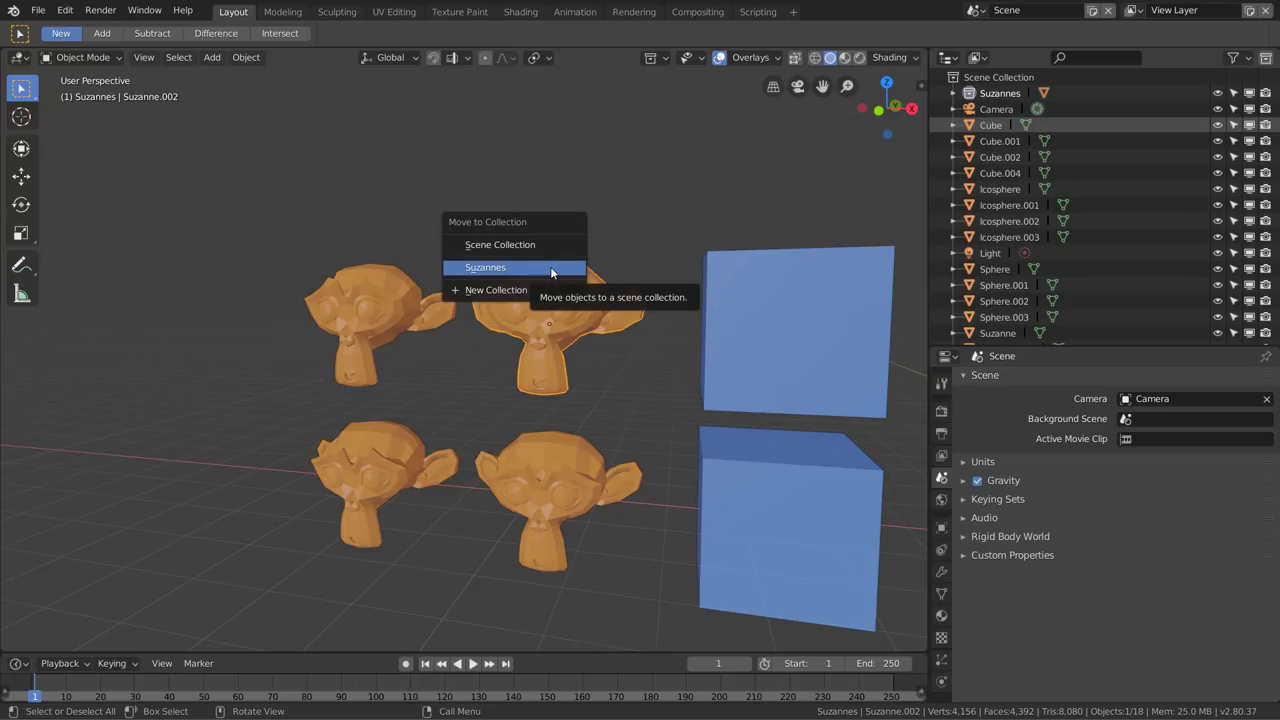
{"action": "left_click", "coordinate": [508, 266]}
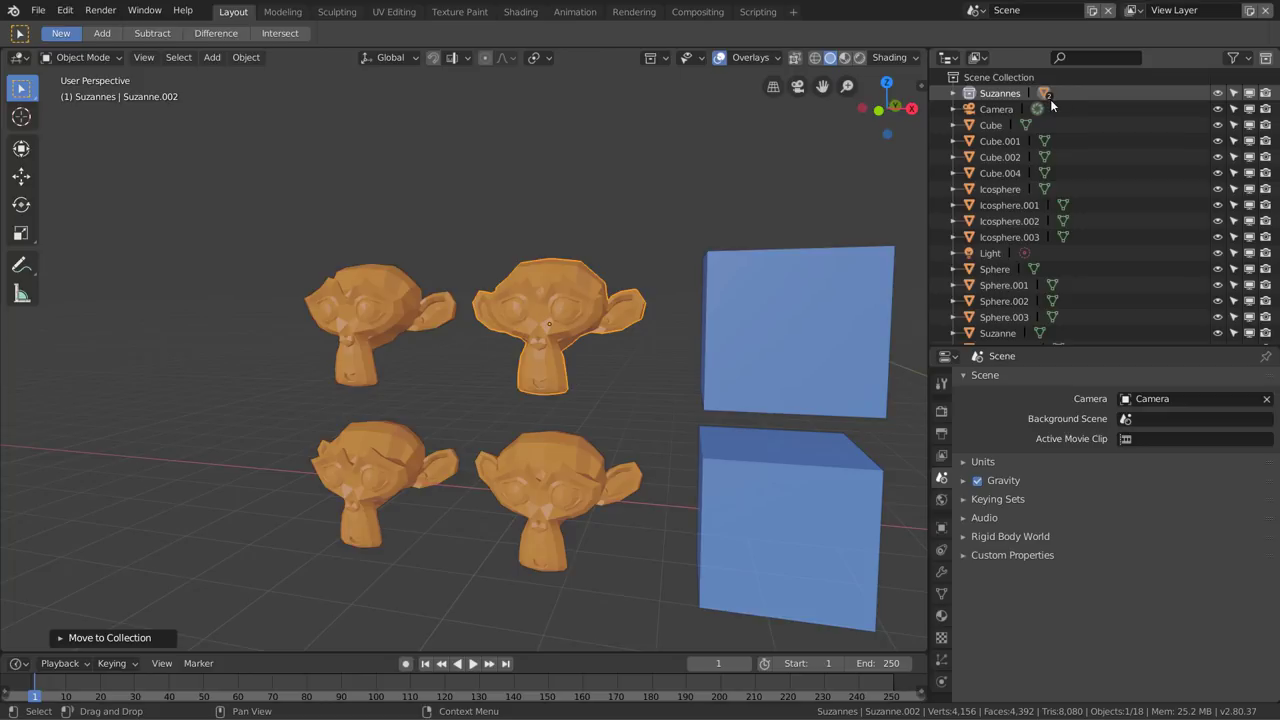
{"action": "left_click", "coordinate": [393, 462]}
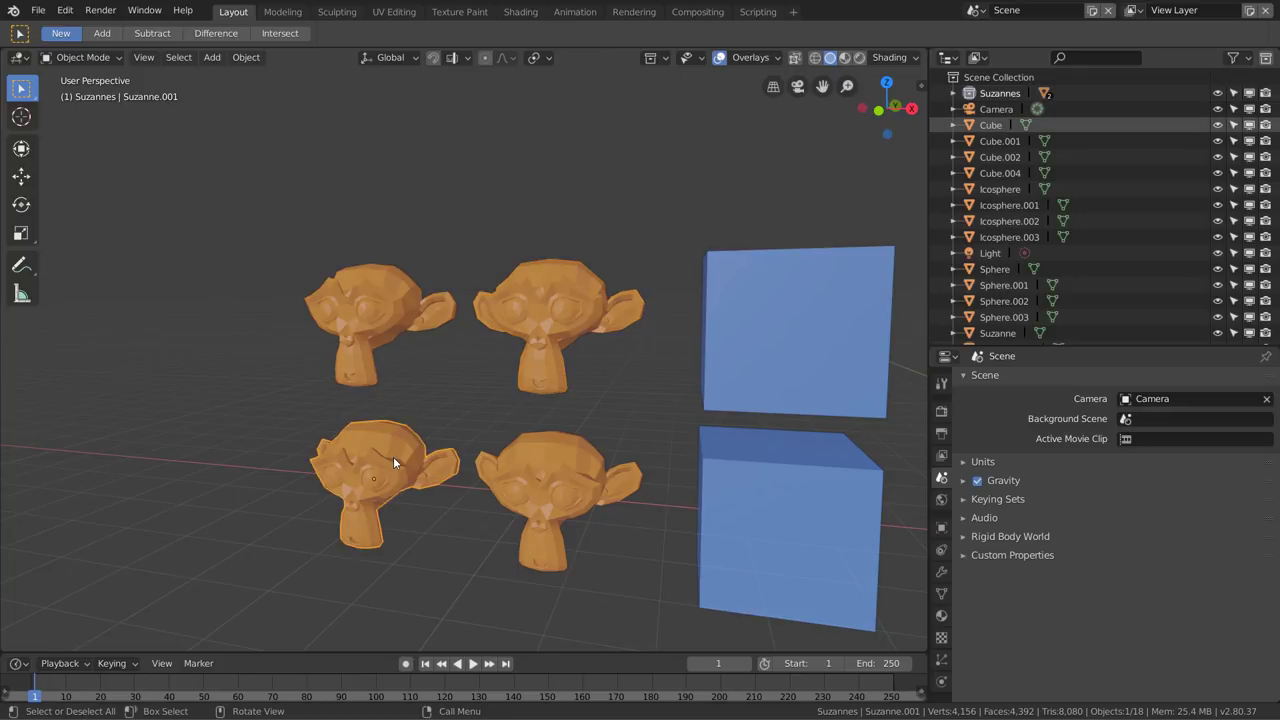
Link Suzanne.001 into Suzannes using Add Selected to Active Collection with Suzanne.002 active
{"action": "left_click", "coordinate": [254, 59]}
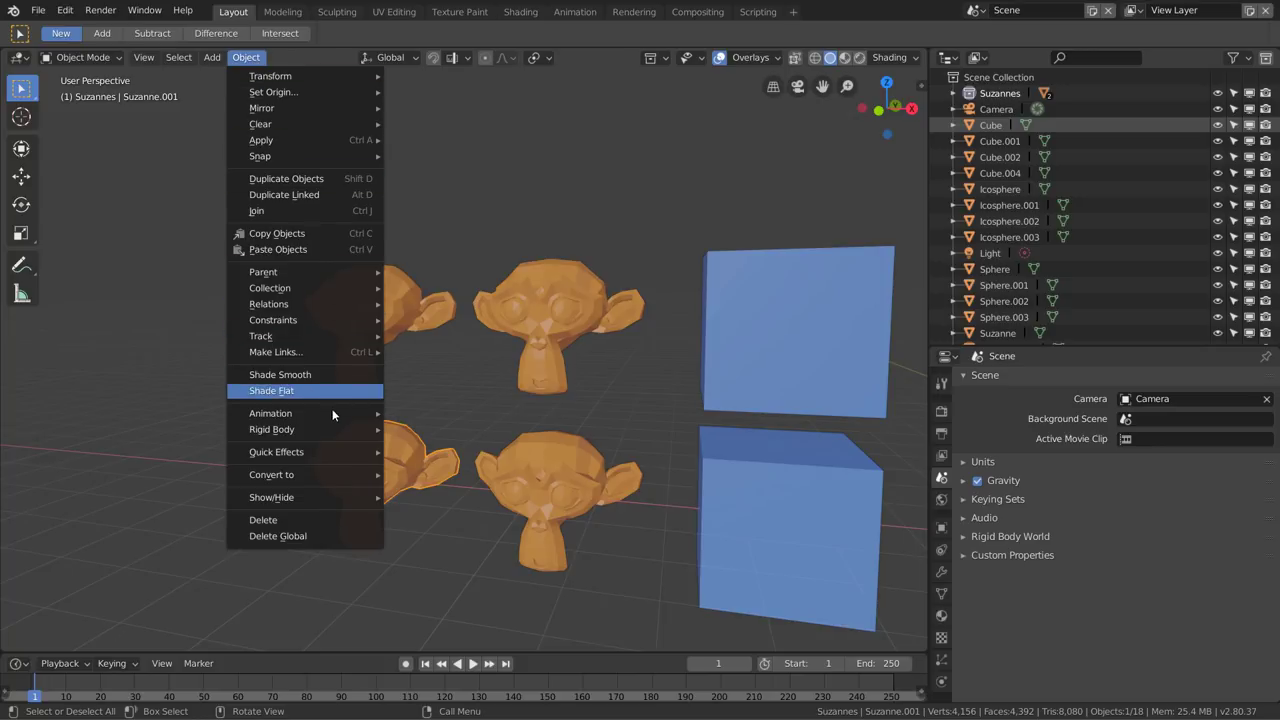
{"action": "mouse_move", "coordinate": [270, 288]}
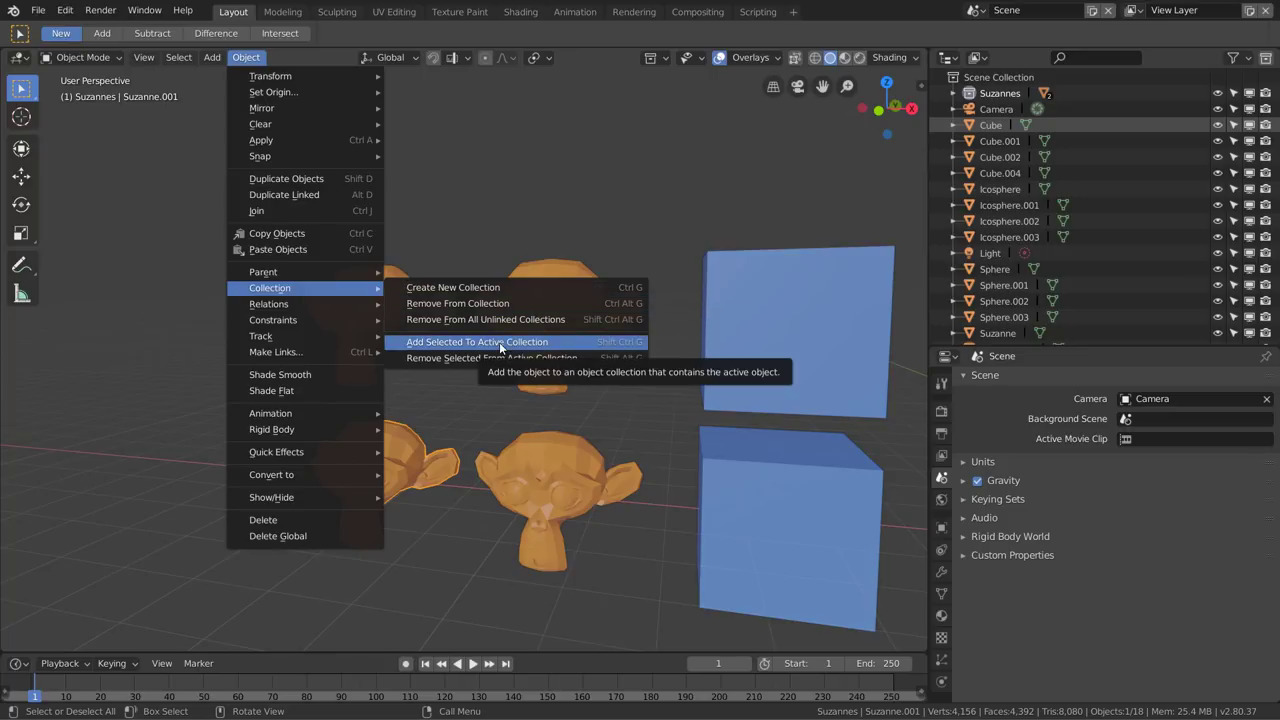
{"action": "left_click", "coordinate": [430, 456]}
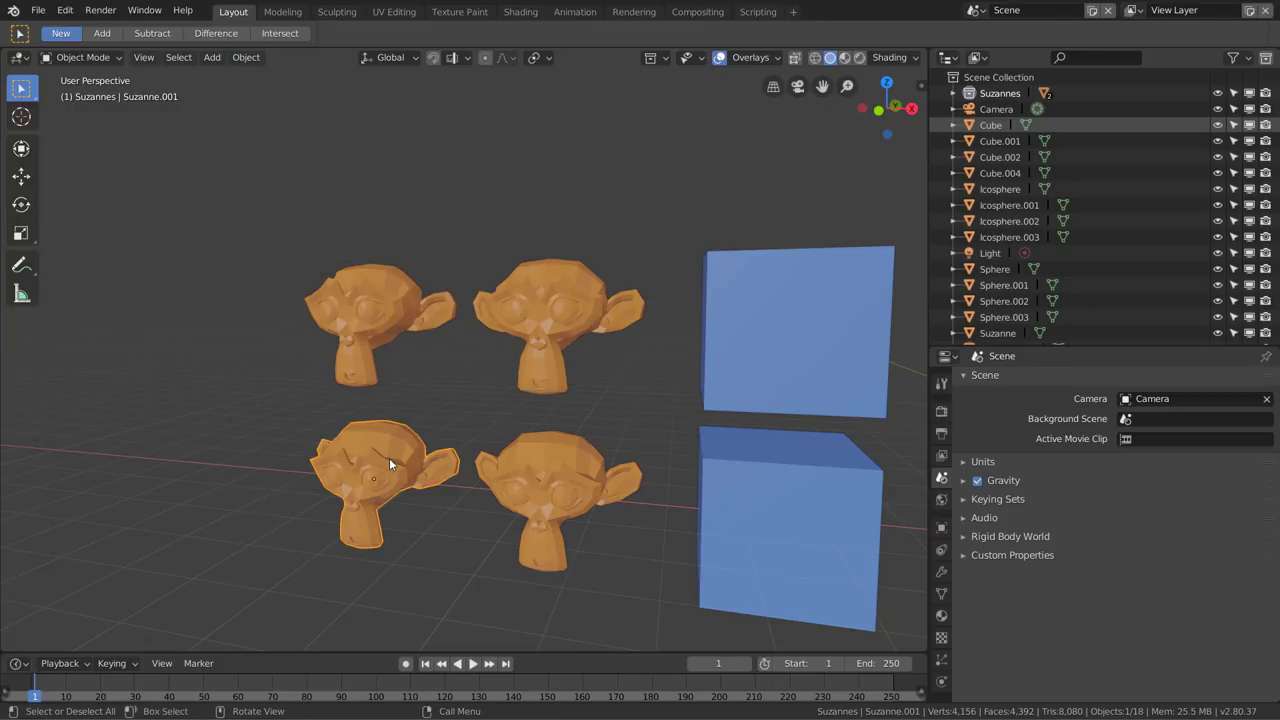
{"action": "left_click", "coordinate": [558, 300], "text": "shift"}
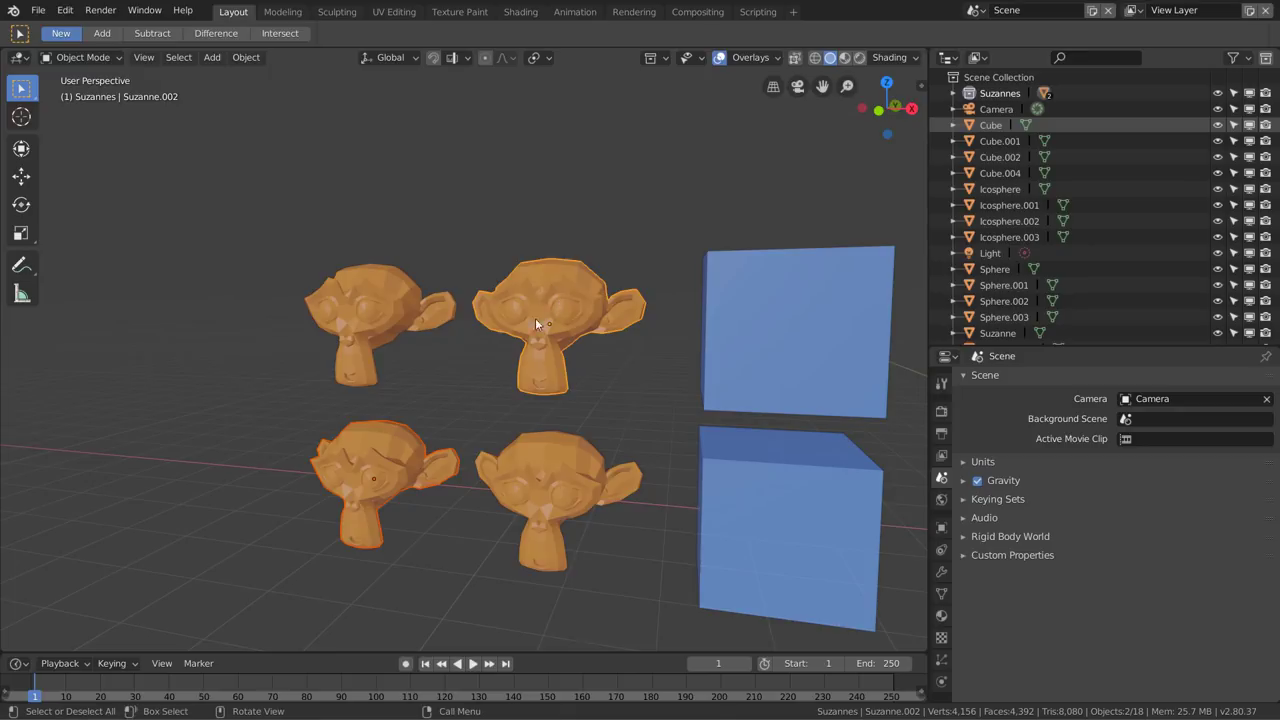
{"action": "left_click", "coordinate": [246, 57]}
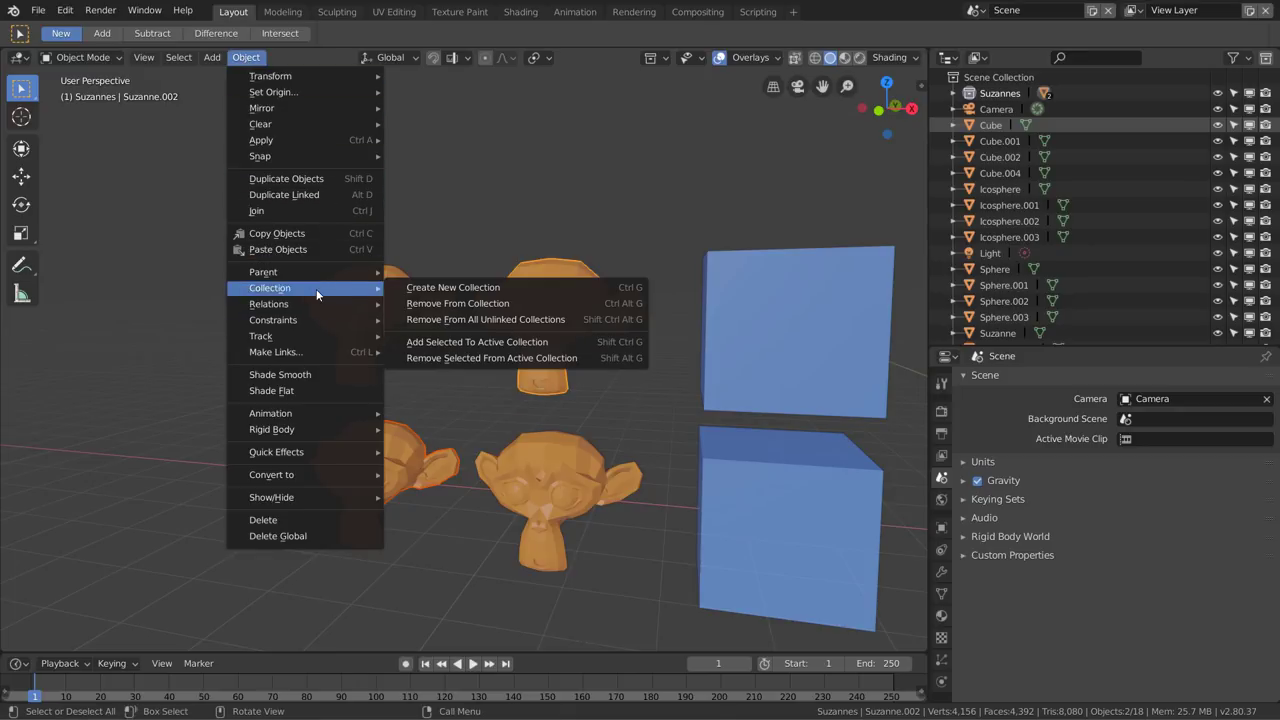
{"action": "left_click", "coordinate": [502, 344]}
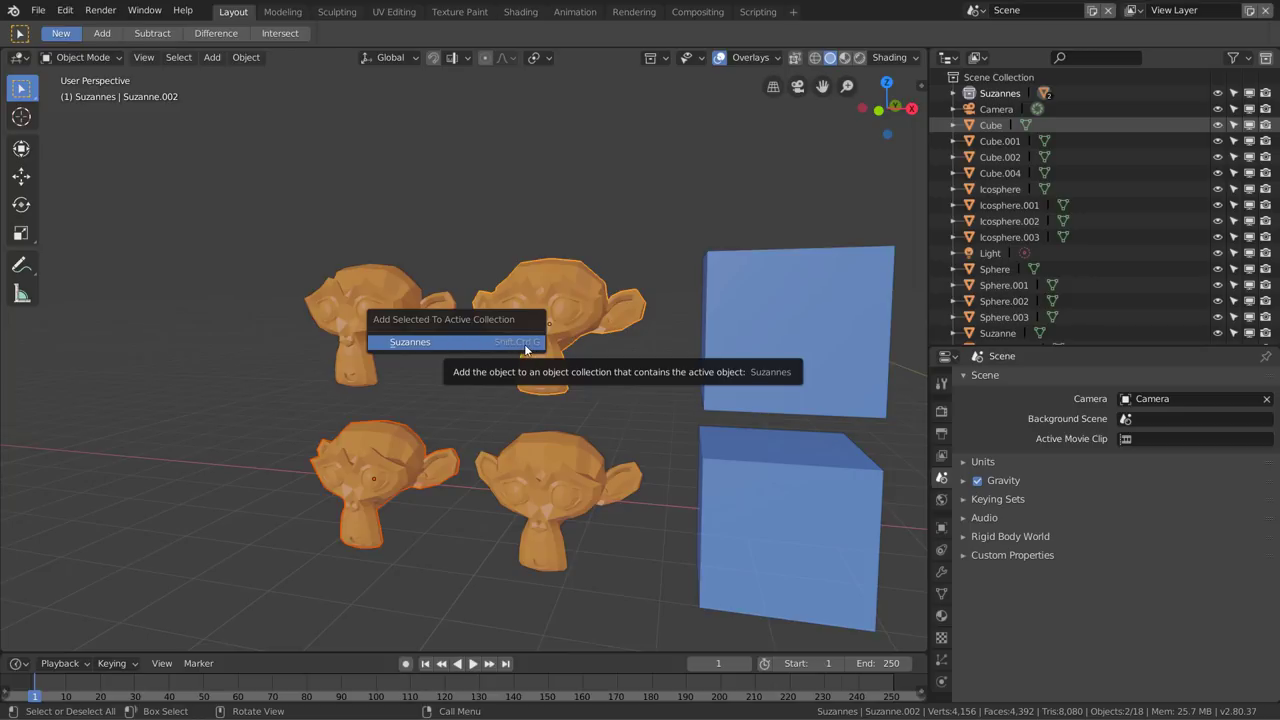
{"action": "left_click", "coordinate": [442, 342]}
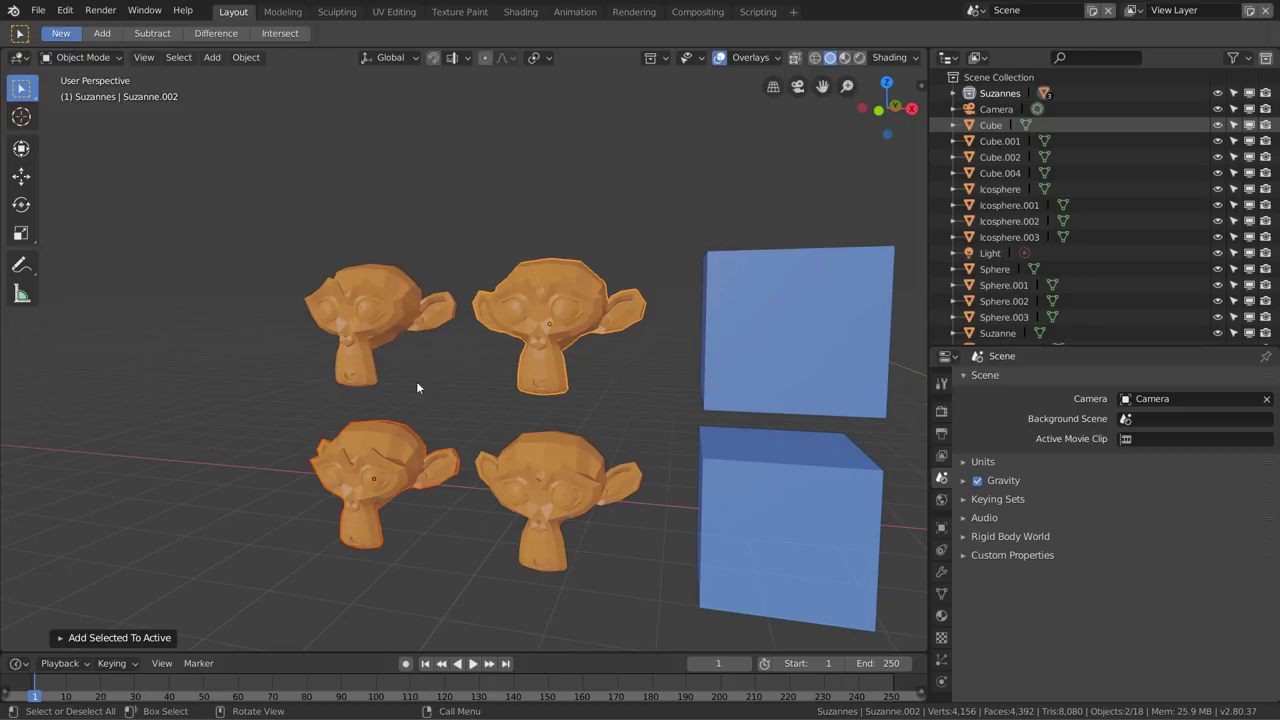
{"action": "left_click", "coordinate": [382, 452]}
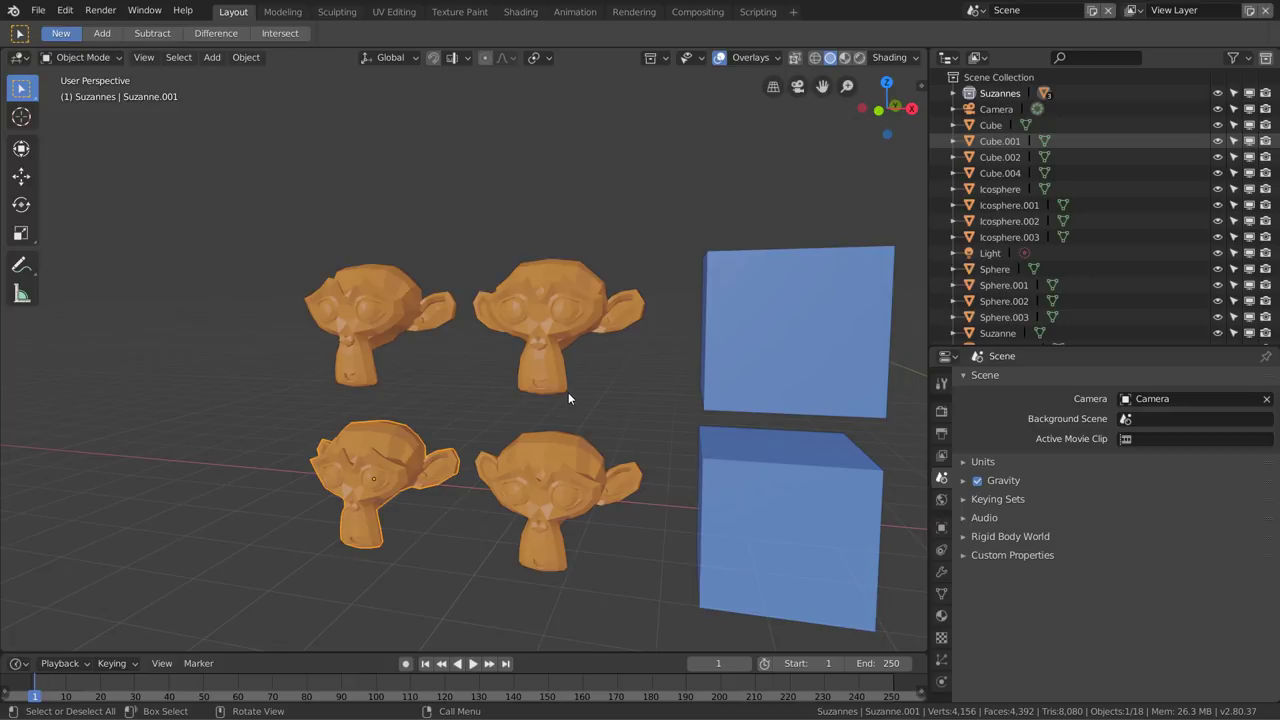
Drag the bottom-right monkey, Suzanne, into Suzannes in the Outliner and expand it to list all four
{"action": "left_click", "coordinate": [551, 485]}
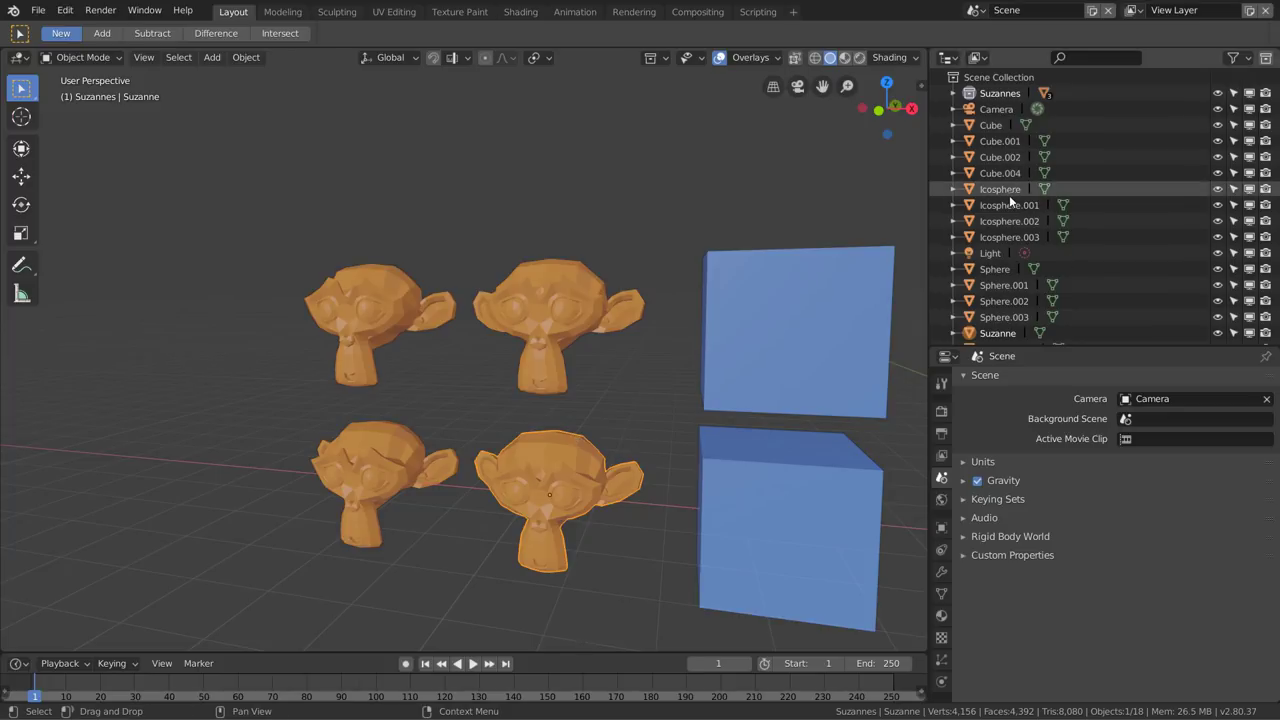
{"action": "scroll", "coordinate": [1009, 302], "scroll_direction": "down", "scroll_amount": 1}
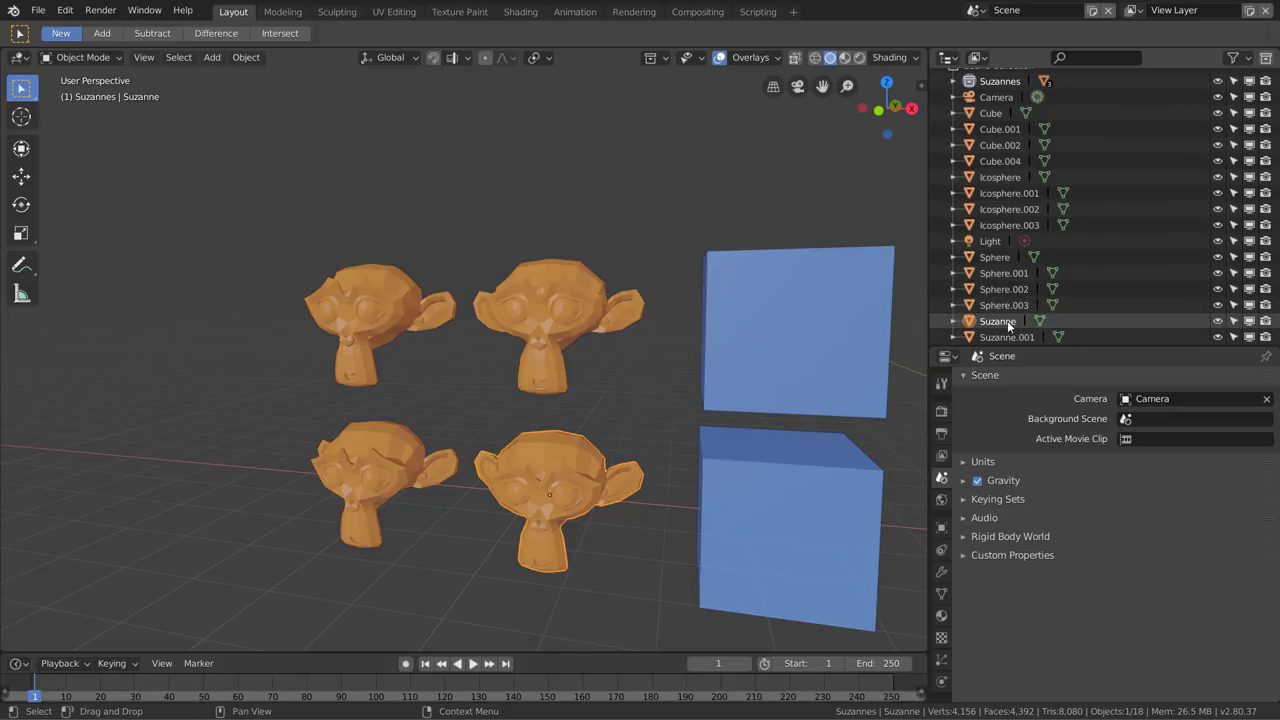
{"action": "left_click", "coordinate": [414, 441]}
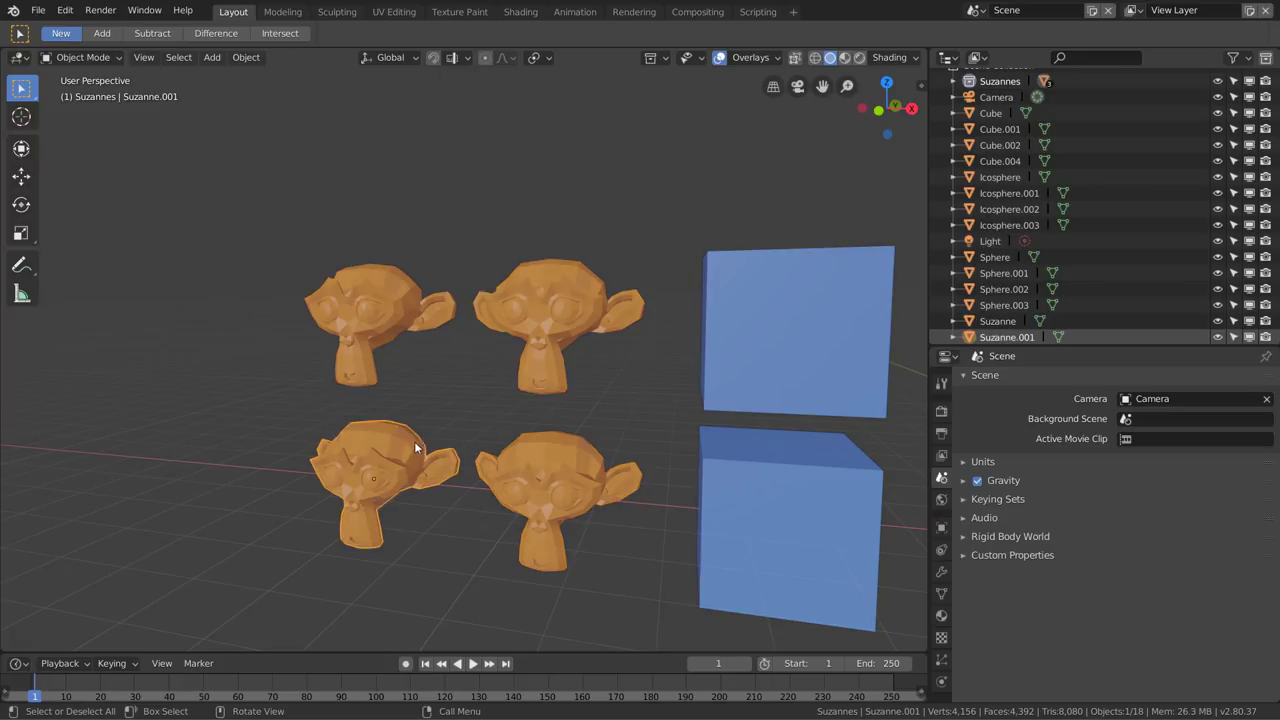
{"action": "left_click", "coordinate": [538, 336]}
{"action": "left_click", "coordinate": [393, 338]}
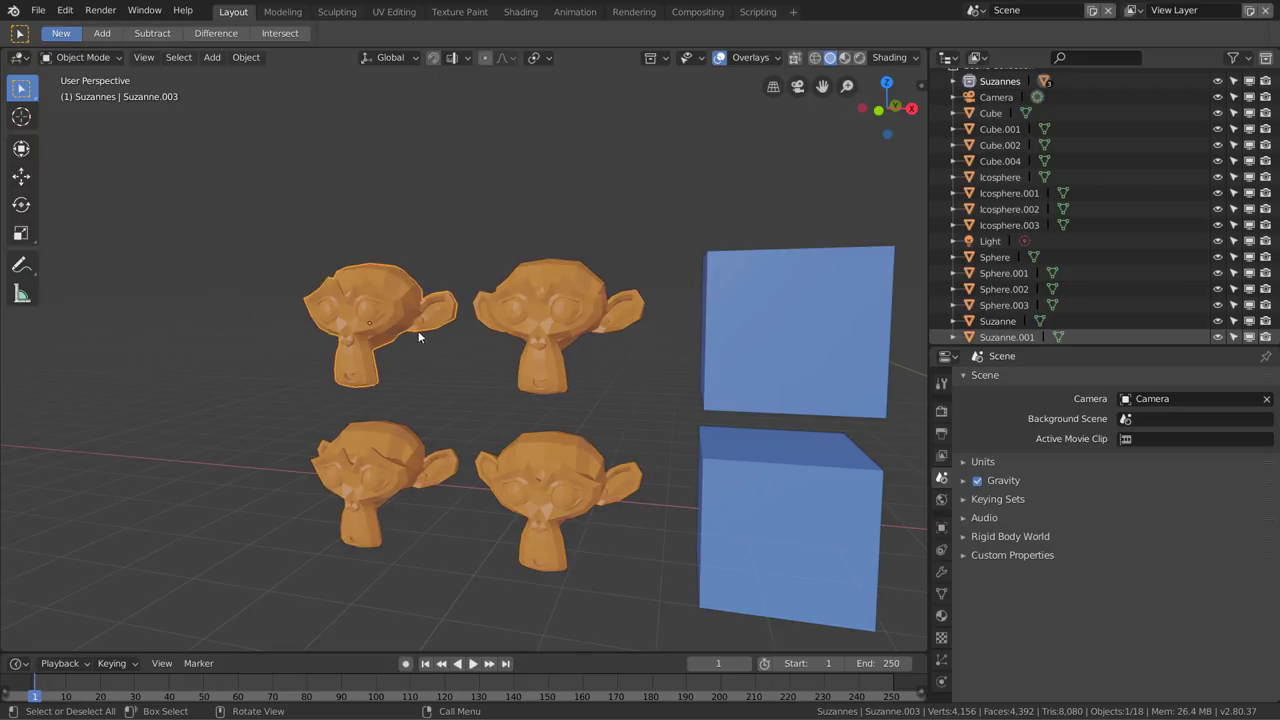
{"action": "left_click", "coordinate": [419, 438]}
{"action": "left_click", "coordinate": [539, 443]}
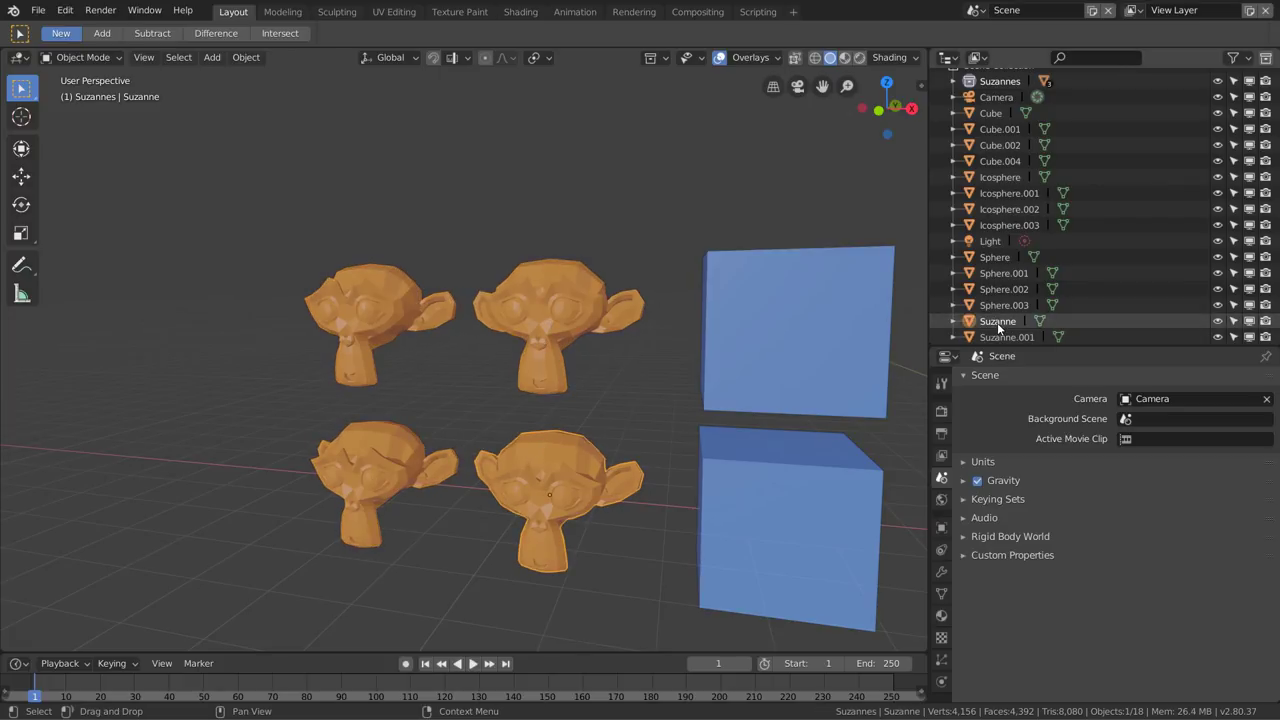
{"action": "mouse_move", "coordinate": [998, 324]}
{"action": "left_mouse_down"}
{"action": "mouse_move", "coordinate": [1022, 190]}
{"action": "mouse_move", "coordinate": [990, 92]}
{"action": "left_mouse_up"}
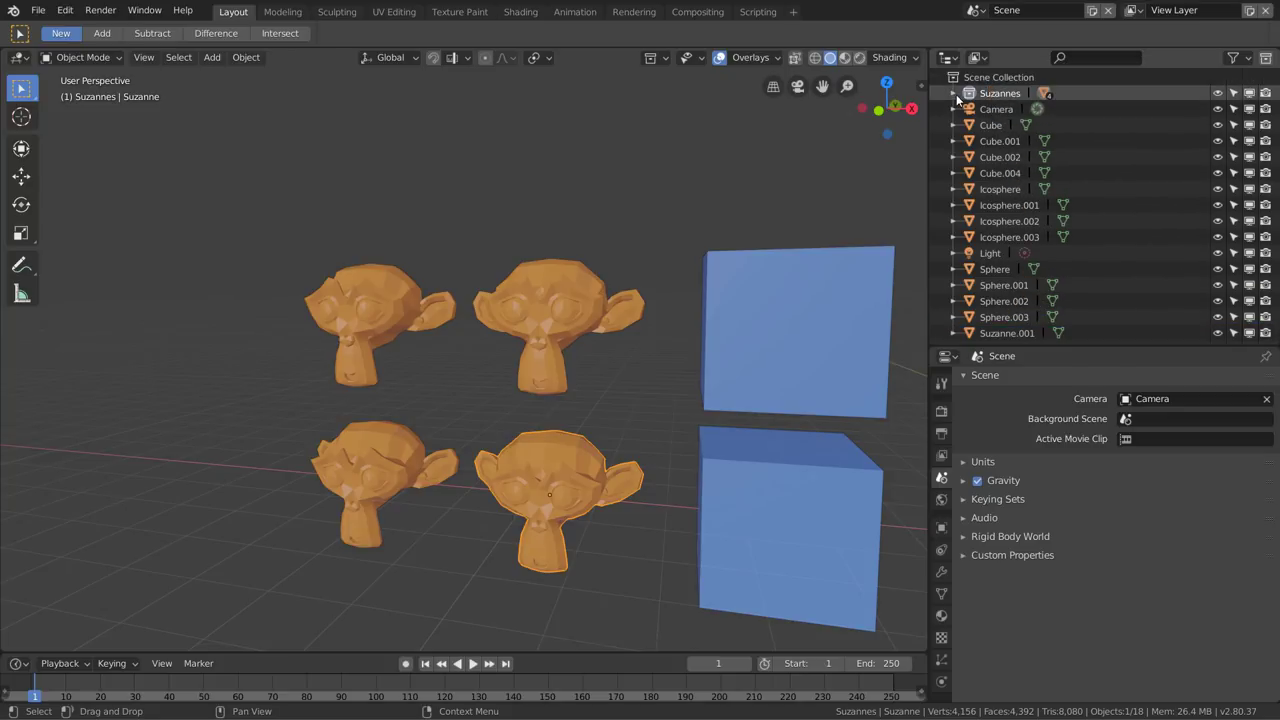
{"action": "left_click", "coordinate": [954, 93]}
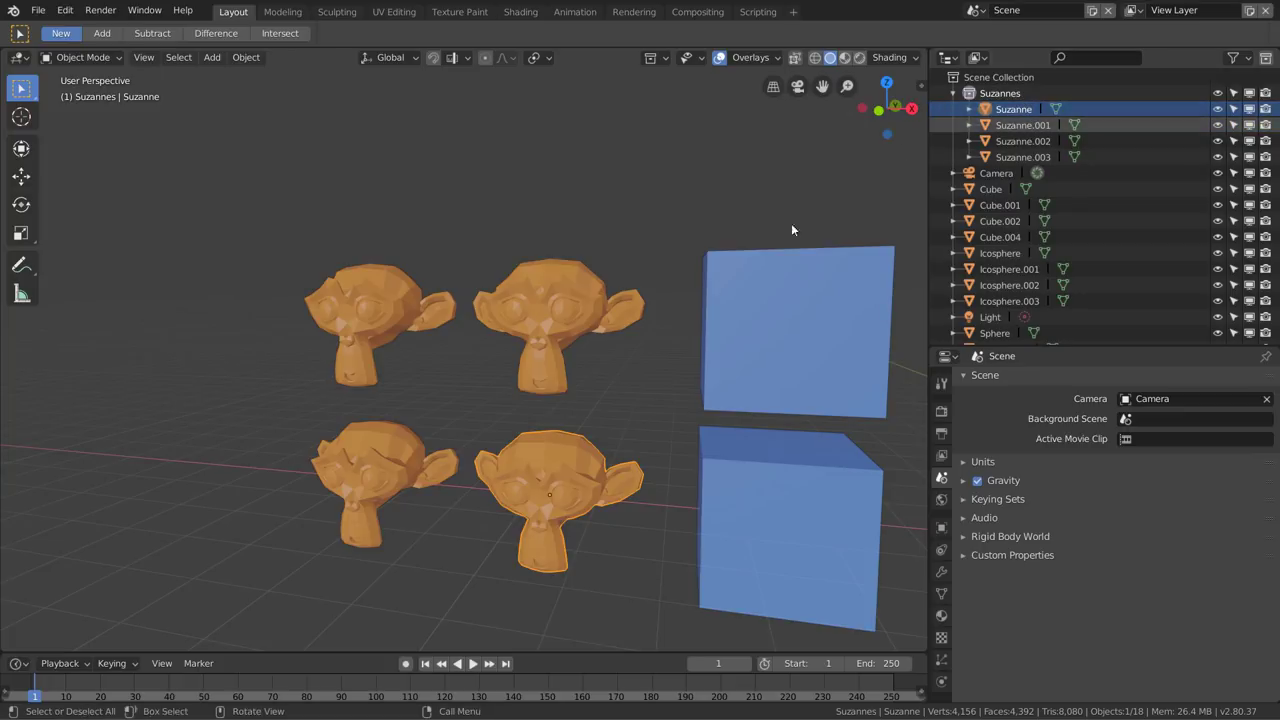
Select all four blue cubes
{"action": "mouse_move", "coordinate": [791, 223]}
{"action": "middle_mouse_down"}
{"action": "mouse_move", "coordinate": [472, 339]}
{"action": "mouse_move", "coordinate": [552, 337]}
{"action": "mouse_move", "coordinate": [450, 353]}
{"action": "middle_mouse_up"}
{"action": "scroll", "coordinate": [472, 339], "scroll_direction": "down", "scroll_amount": 3}
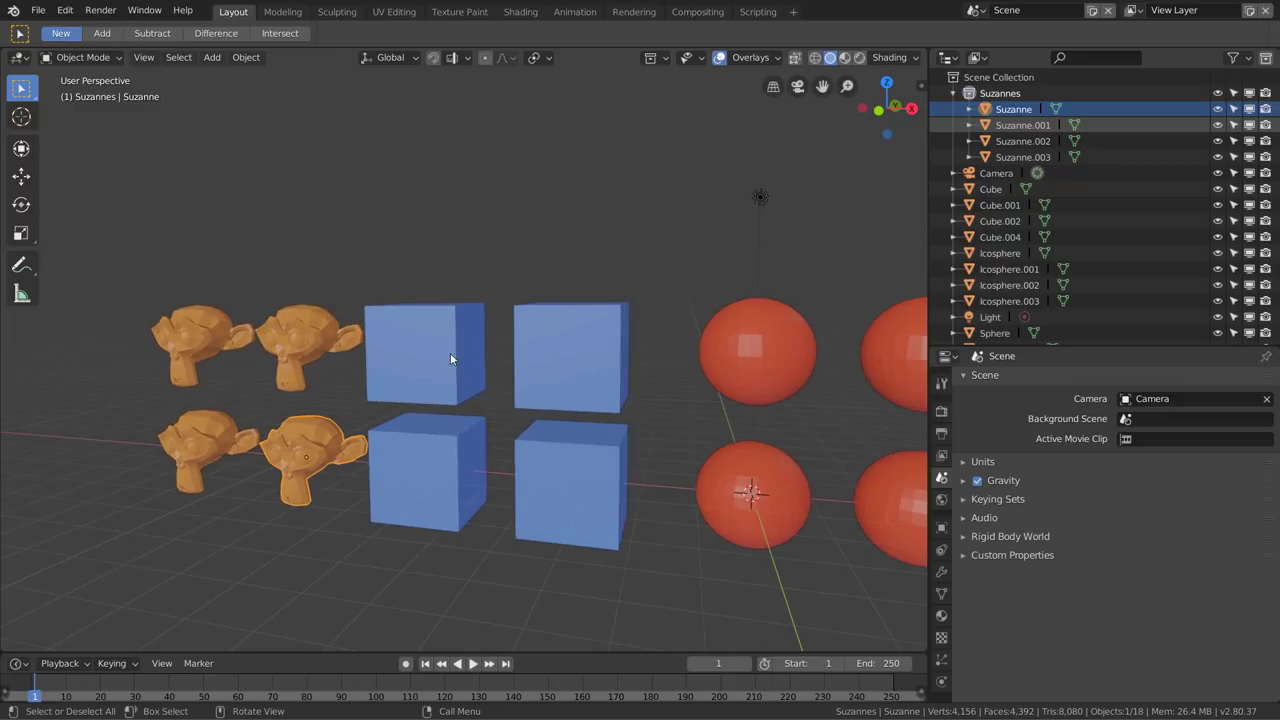
{"action": "left_click", "coordinate": [450, 353]}
{"action": "left_click", "coordinate": [442, 448], "text": "shift"}
{"action": "left_click", "coordinate": [539, 477], "text": "shift"}
{"action": "left_click", "coordinate": [545, 338], "text": "shift"}
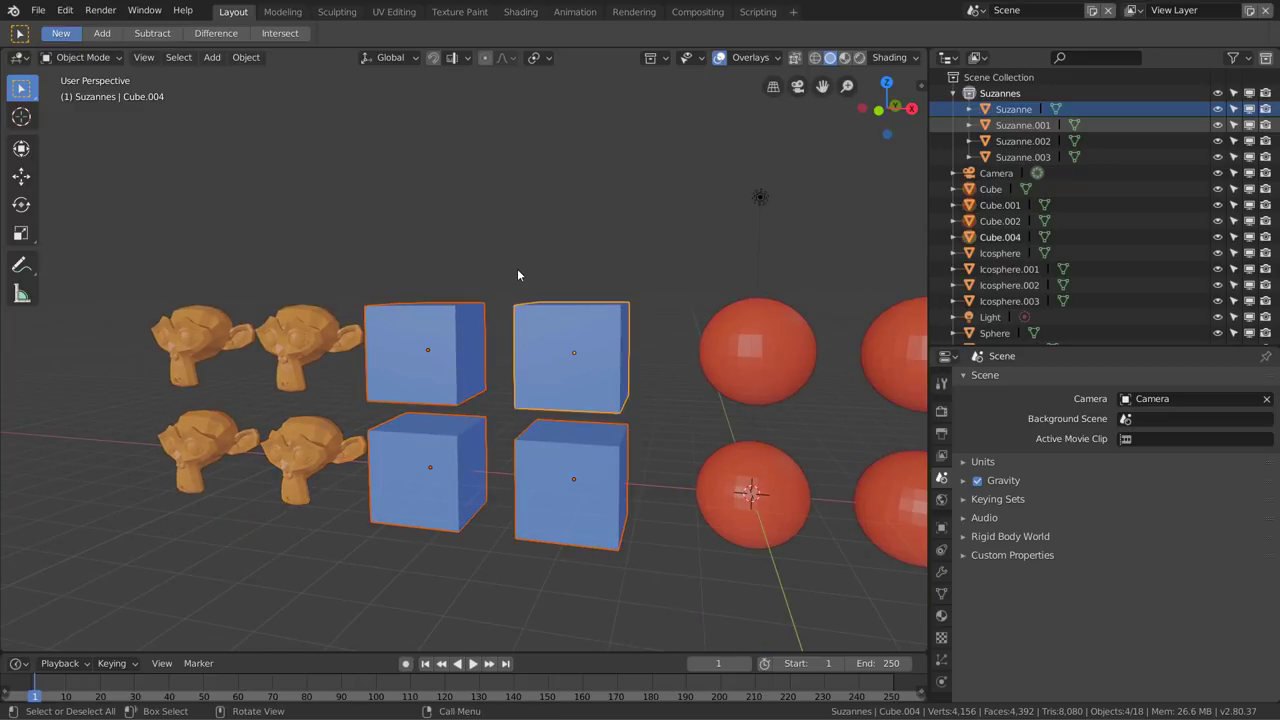
Move the cubes into a new collection named 'Cubes' and collapse Suzannes
{"action": "key", "text": "m"}
{"action": "left_click", "coordinate": [490, 291]}
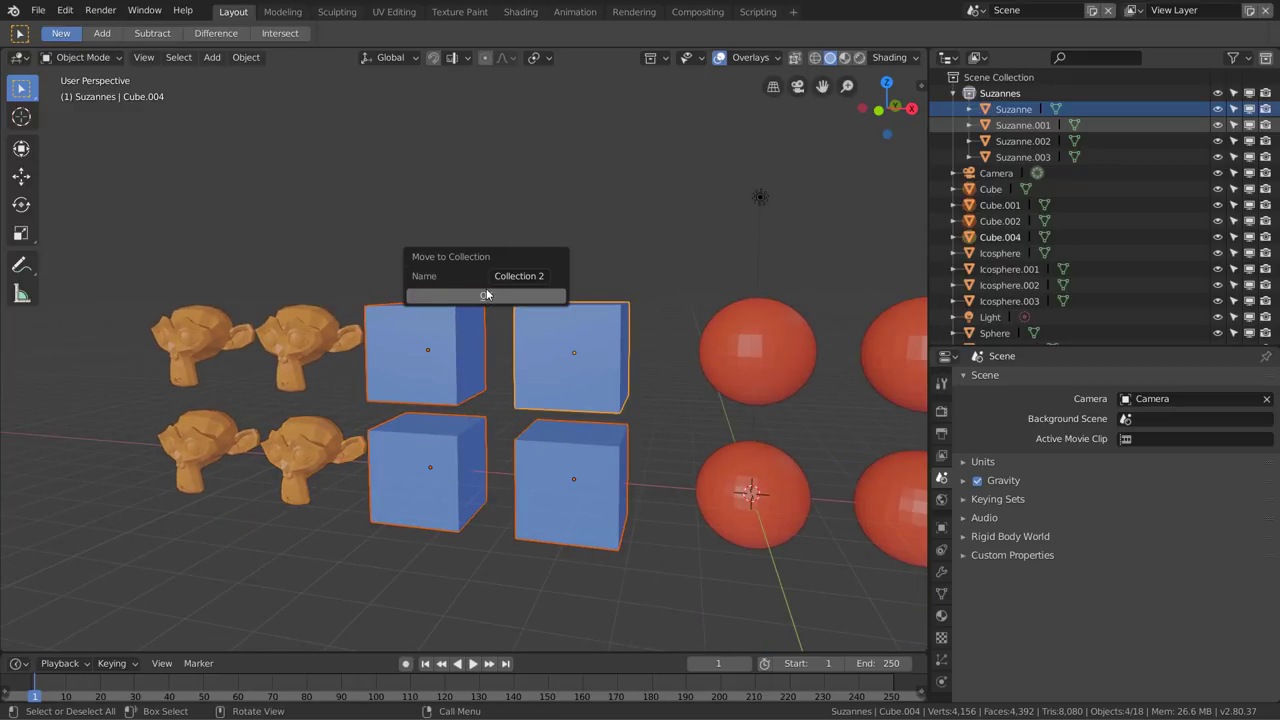
{"action": "left_click", "coordinate": [520, 276]}
{"action": "type", "text": "Cubes"}
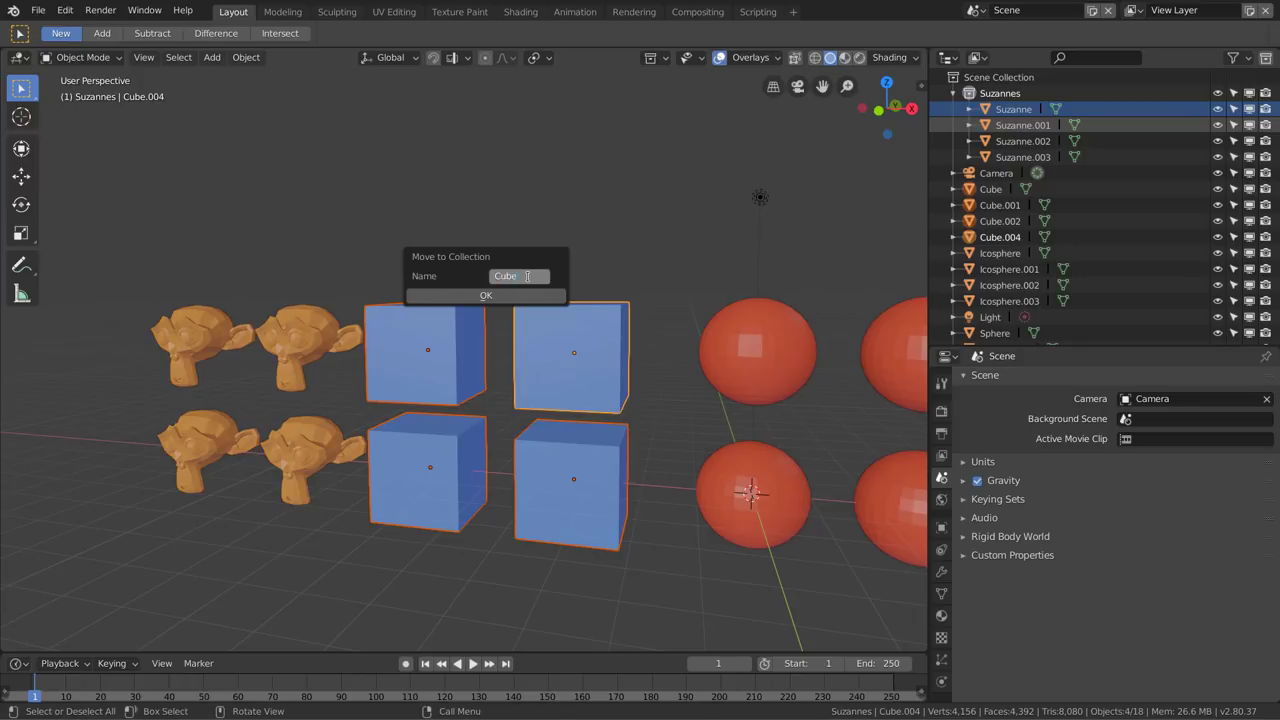
{"action": "key", "text": "Return"}
{"action": "left_click", "coordinate": [508, 297]}
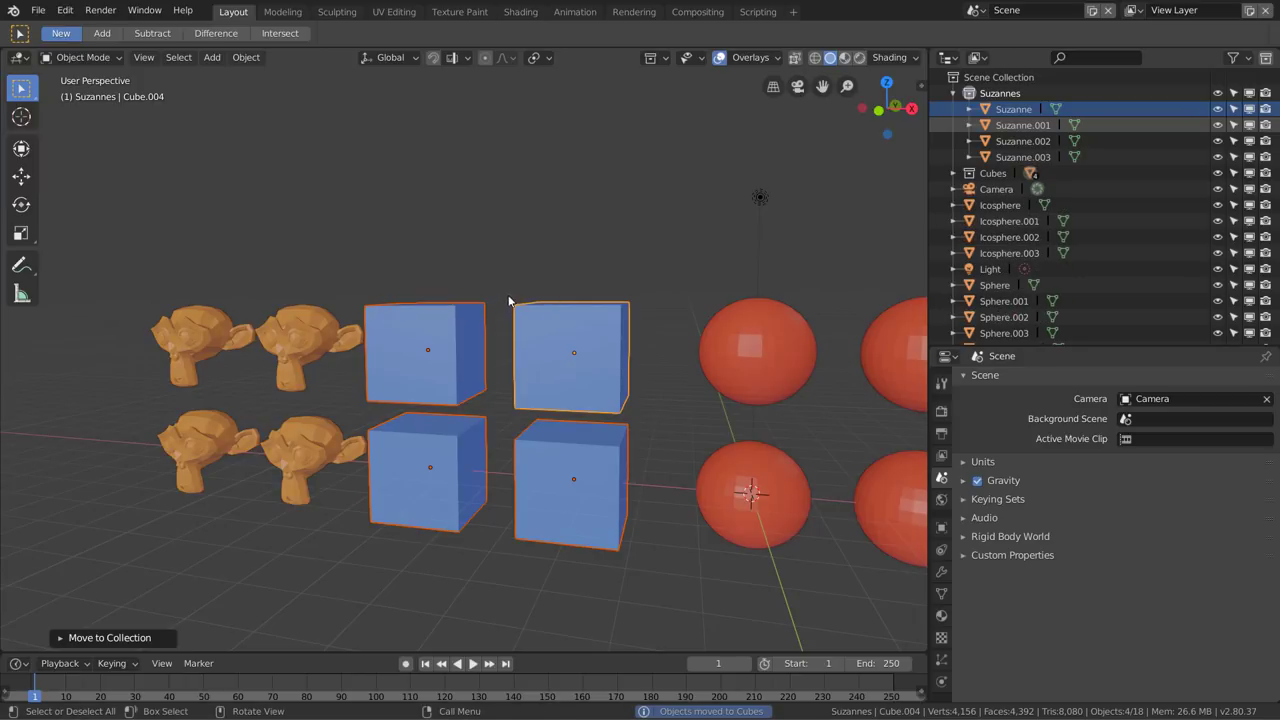
{"action": "left_click", "coordinate": [953, 93]}
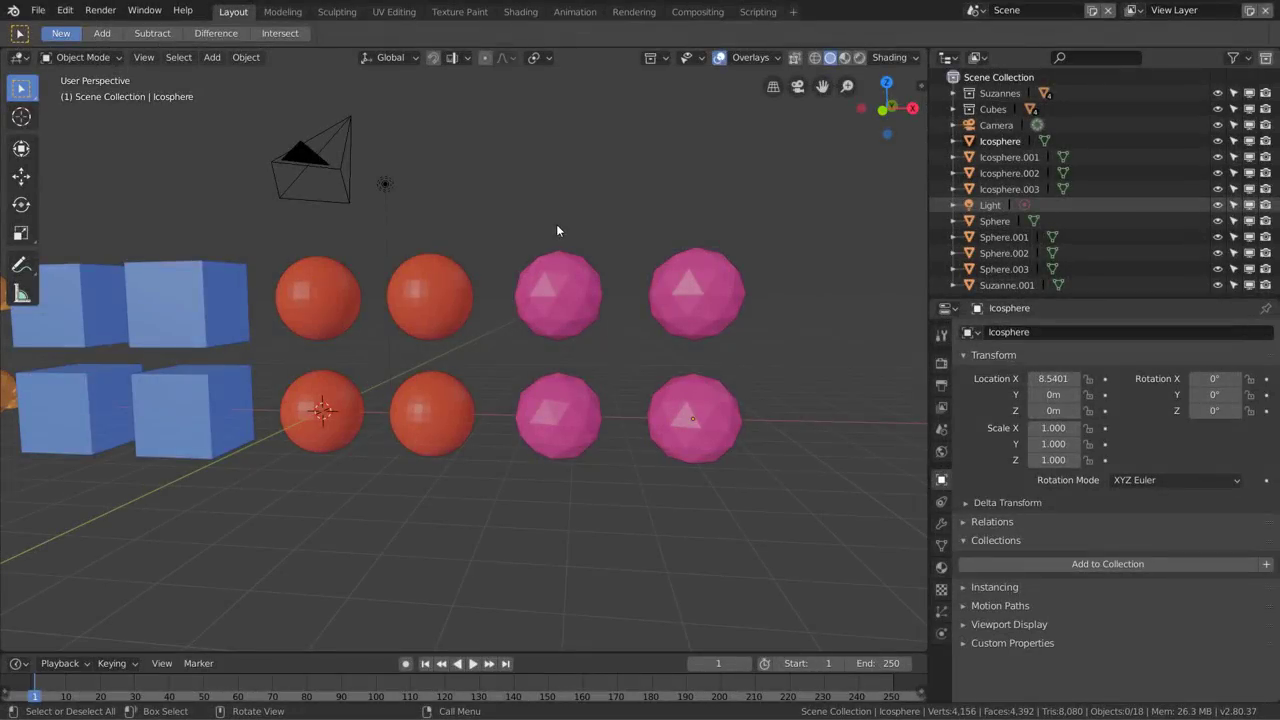
Move the four red UV spheres into a new collection with M > New Collection
{"action": "left_click", "coordinate": [308, 303]}
{"action": "left_click", "coordinate": [316, 413], "text": "shift"}
{"action": "left_click", "coordinate": [430, 408], "text": "shift"}
{"action": "left_click", "coordinate": [434, 297], "text": "shift"}
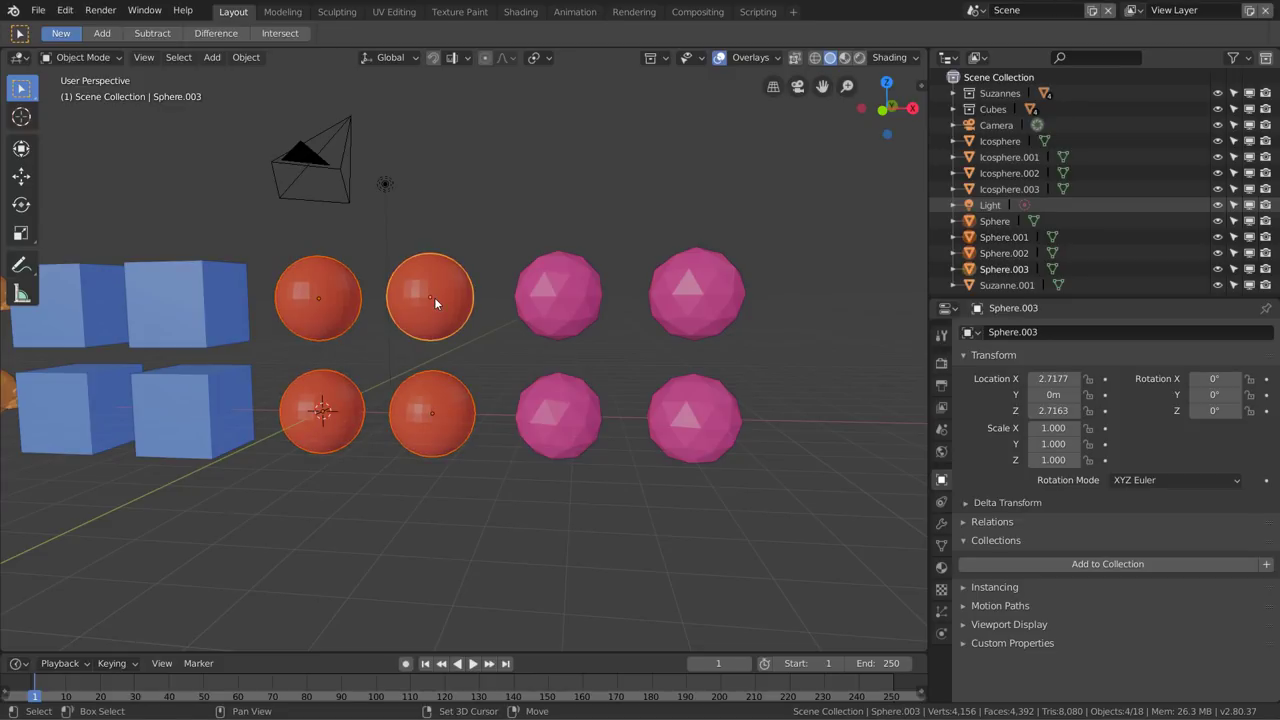
{"action": "key", "text": "m"}
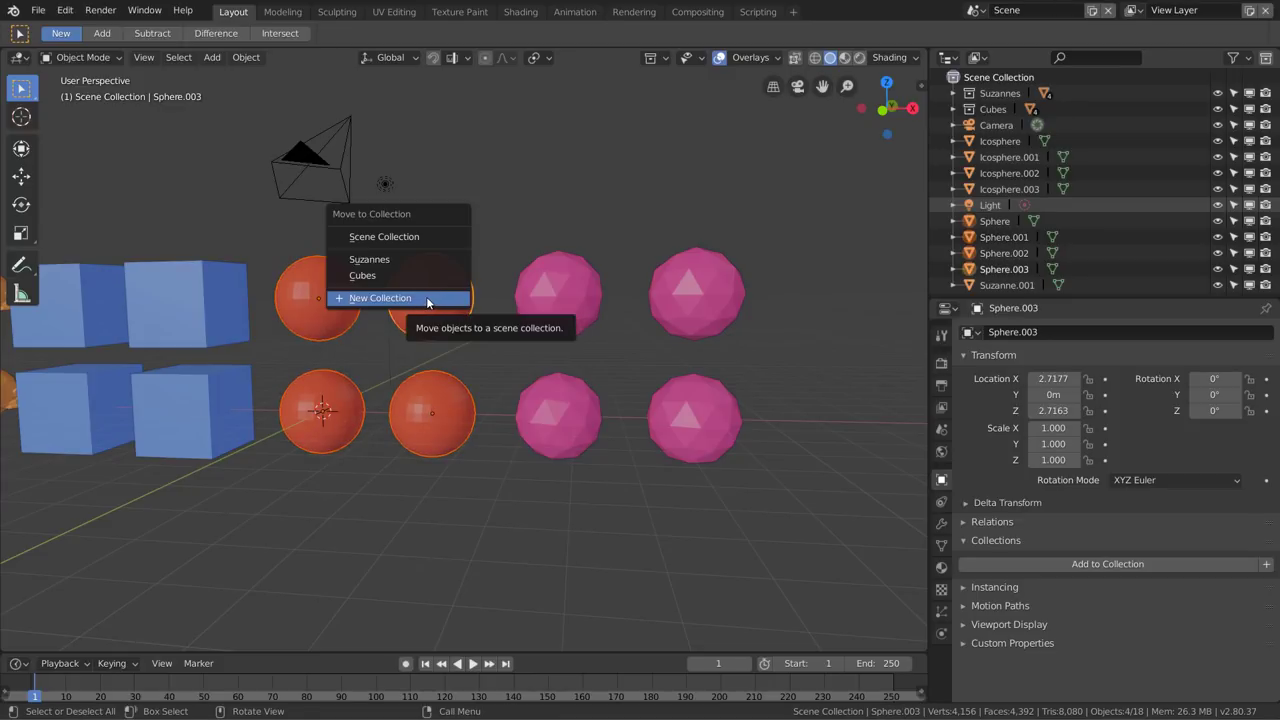
{"action": "left_click", "coordinate": [428, 302]}
{"action": "left_click", "coordinate": [452, 294]}
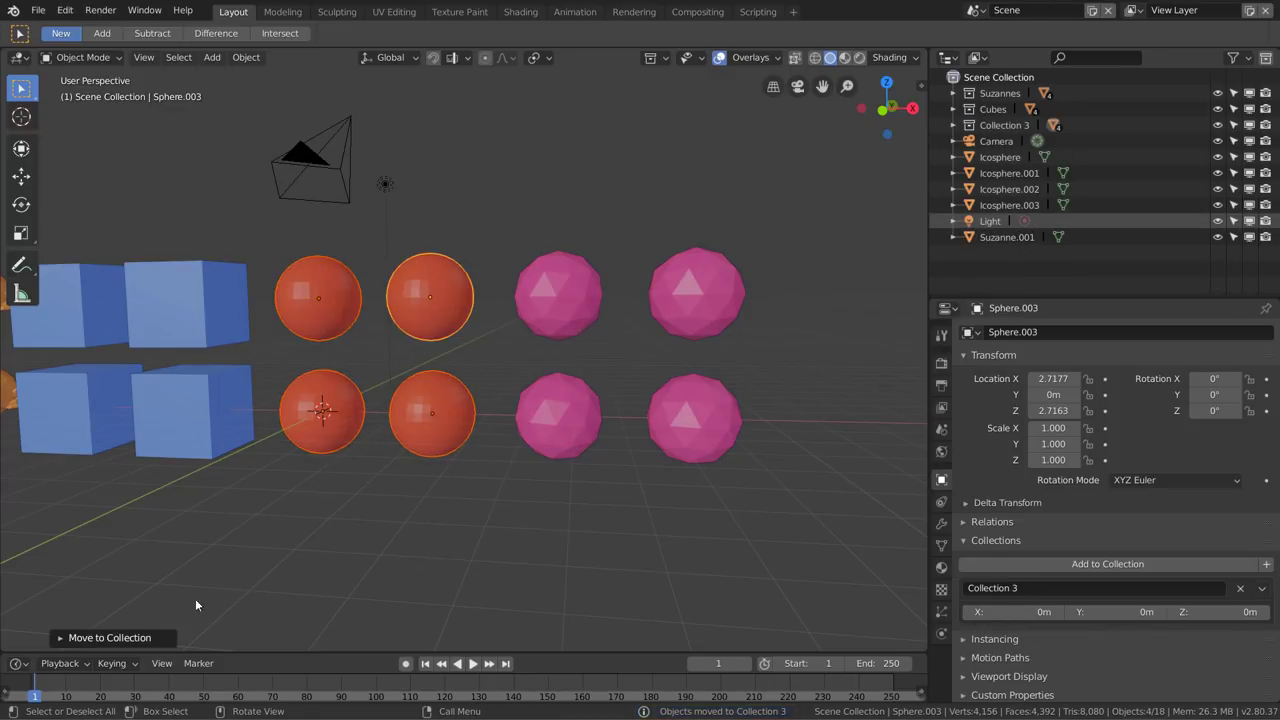
Rename the new collection UVSpheres in the Move to Collection redo panel
{"action": "left_click", "coordinate": [131, 638]}
{"action": "left_click", "coordinate": [216, 634]}
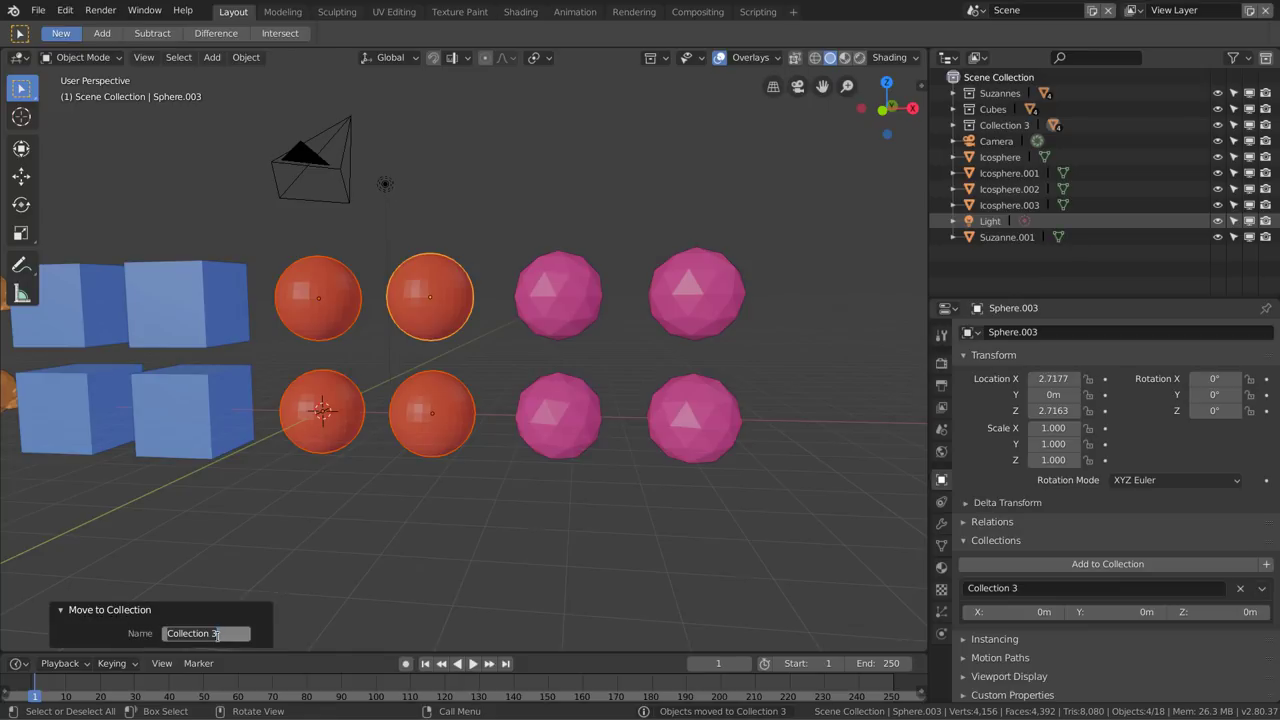
{"action": "type", "text": "UV S"}
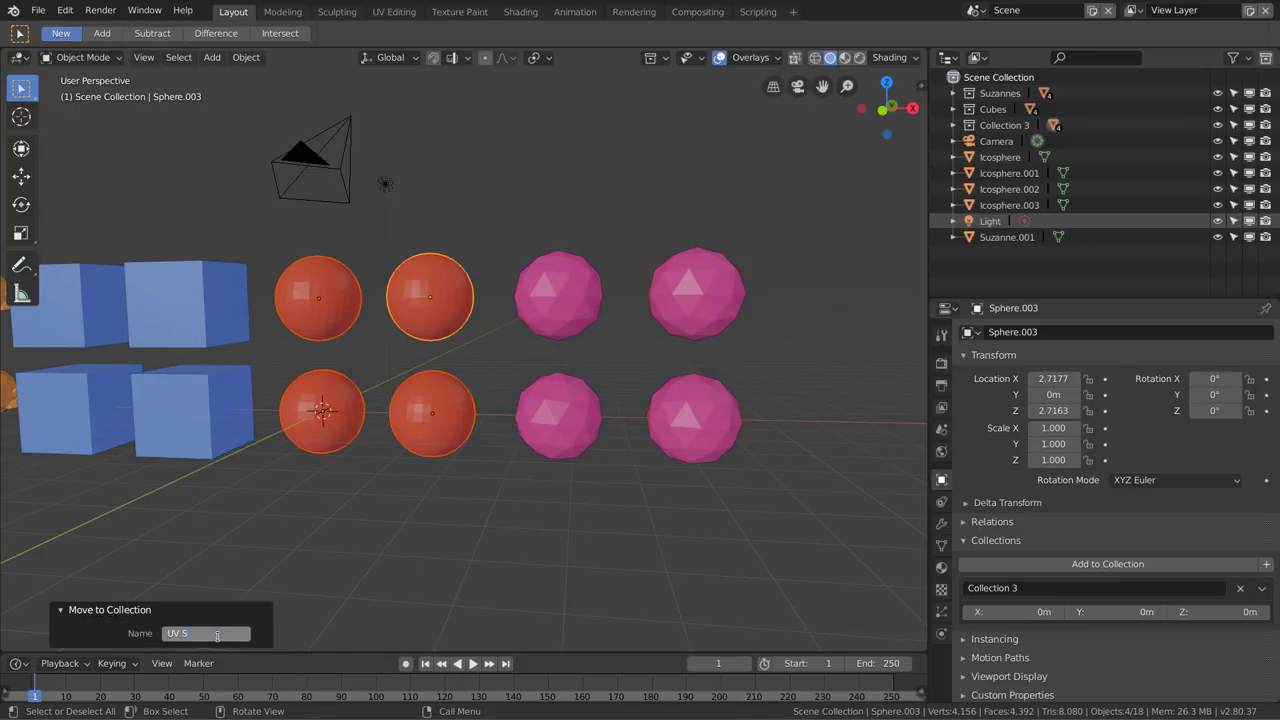
{"action": "type", "text": "pheres"}
{"action": "key", "text": "Return"}
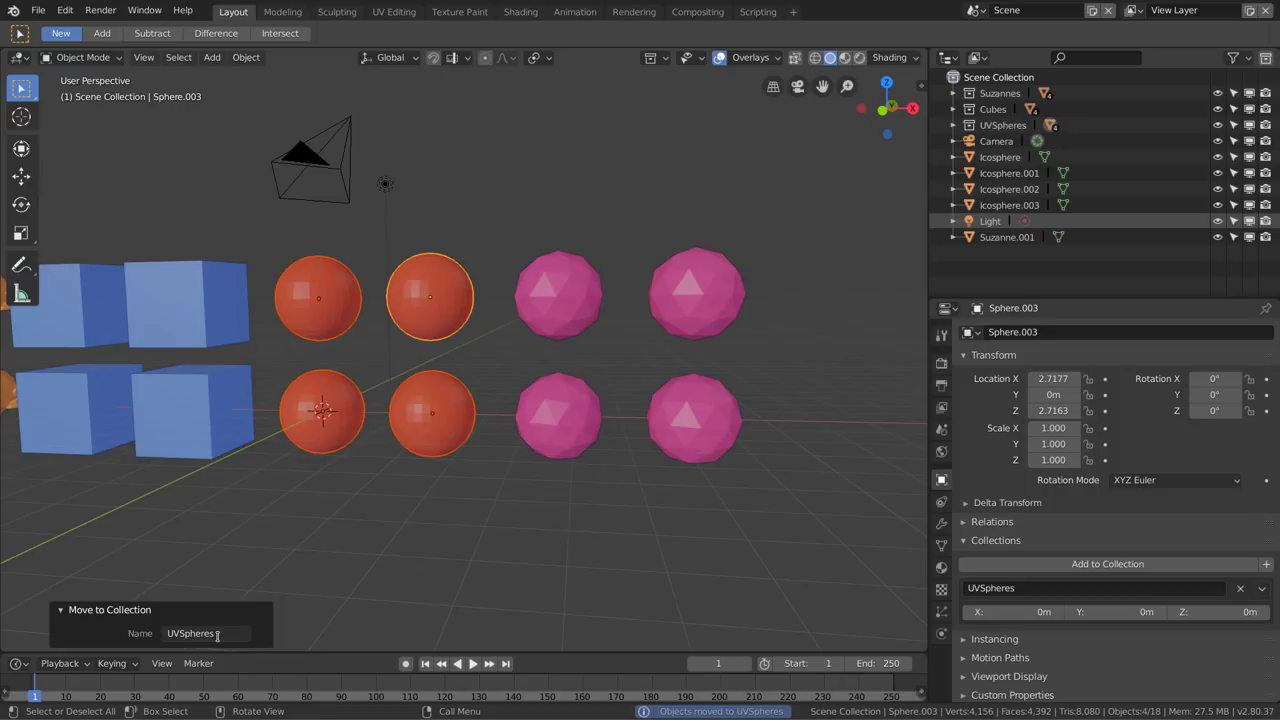
{"action": "left_click", "coordinate": [85, 609]}
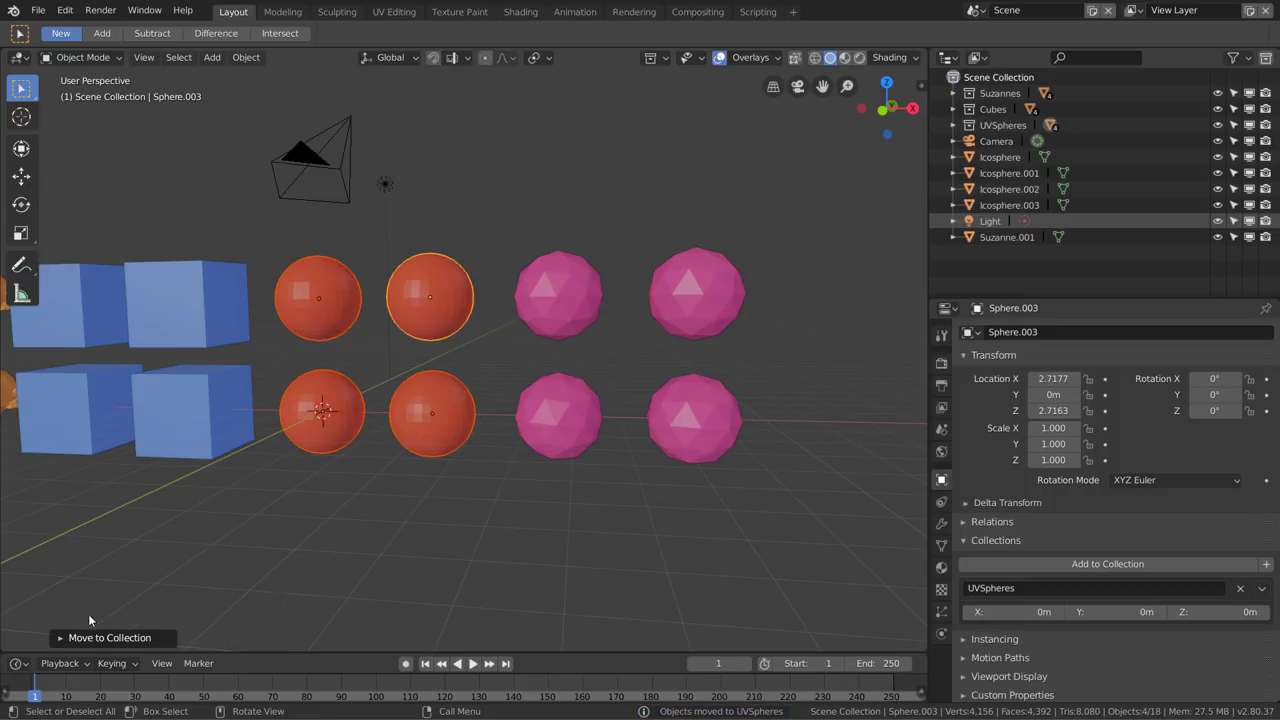
{"action": "left_click", "coordinate": [577, 315]}
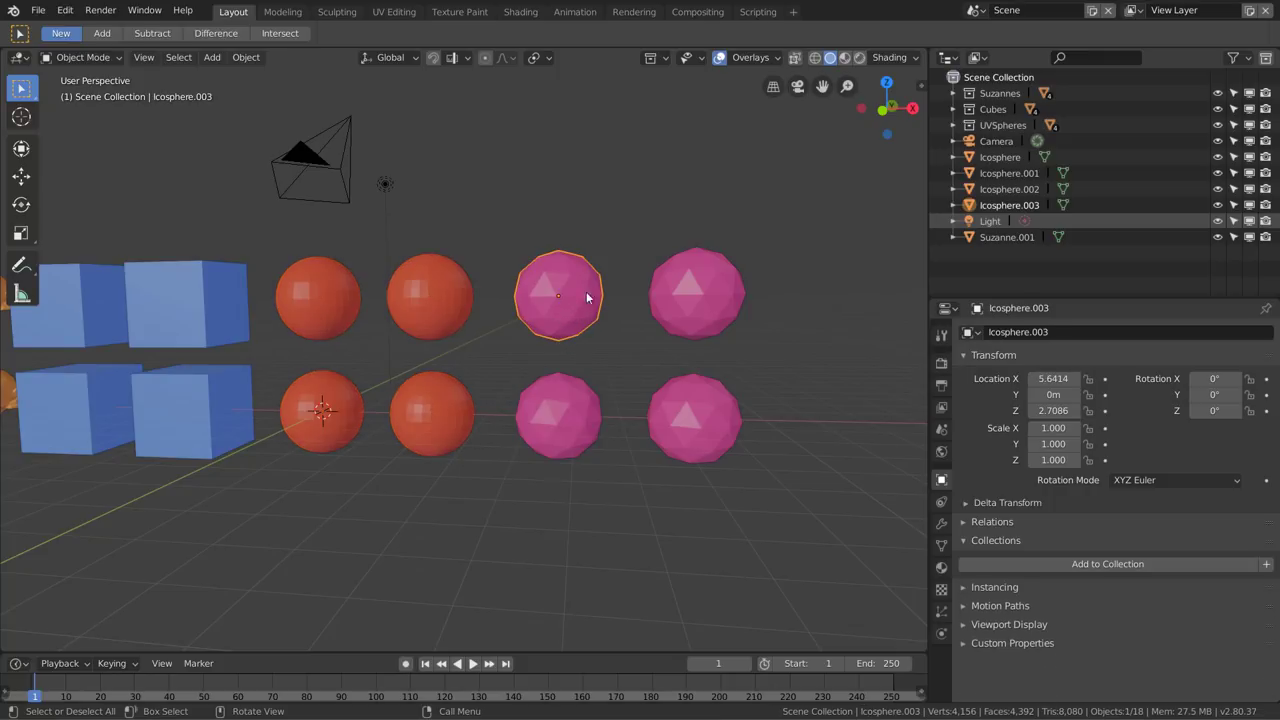
Put the top-middle pink icosphere into a new object collection named IcoSpheres with Ctrl+G
{"action": "key", "text": "ctrl"}
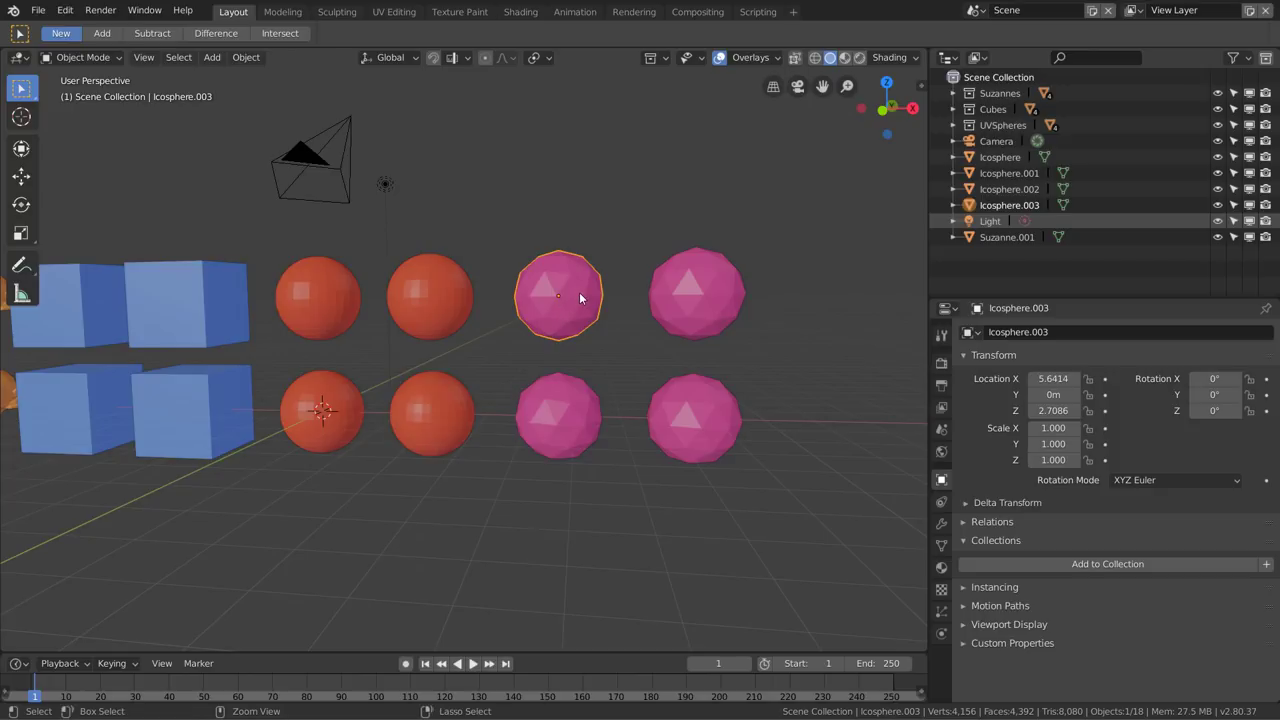
{"action": "key", "text": "ctrl+g"}
{"action": "left_click", "coordinate": [100, 635]}
{"action": "left_click", "coordinate": [197, 634]}
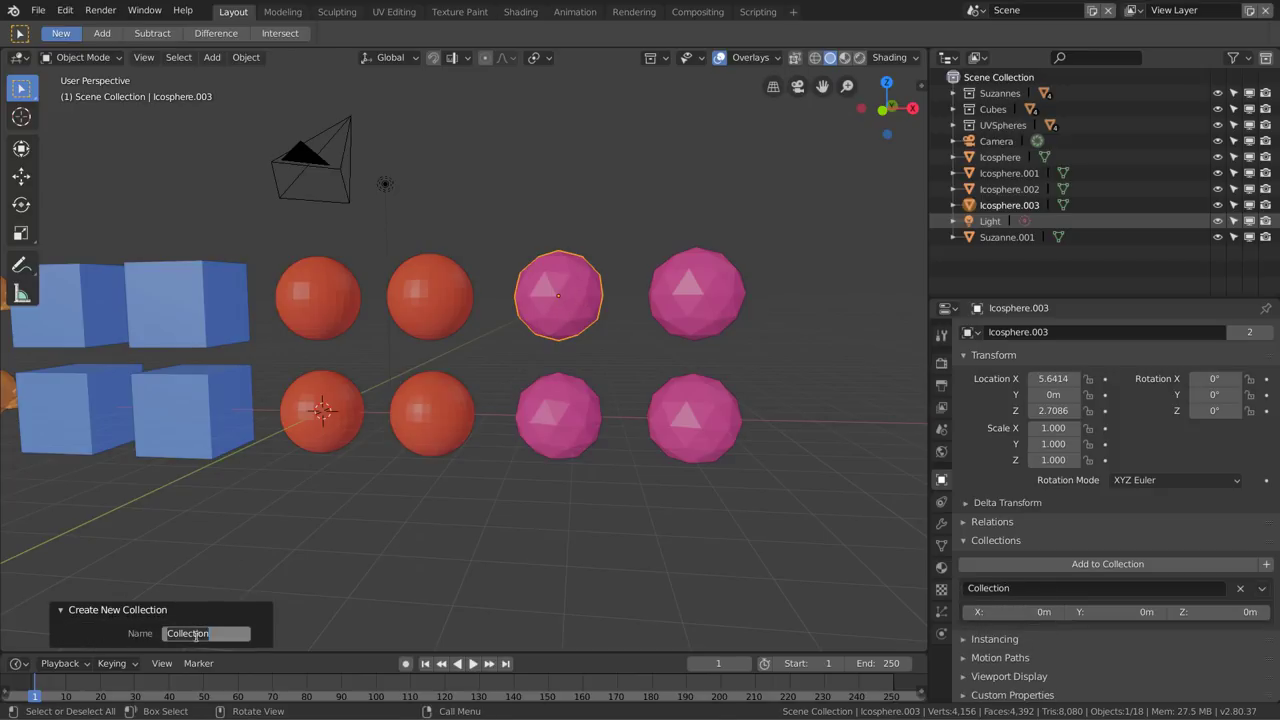
{"action": "key", "text": "BackSpace"}
{"action": "key", "text": "Return"}
Add both bottom pink icospheres to IcoSpheres with Shift+Ctrl+G
{"action": "left_click", "coordinate": [552, 408]}
{"action": "left_click", "coordinate": [686, 420], "text": "shift"}
{"action": "left_click", "coordinate": [702, 292], "text": "shift"}
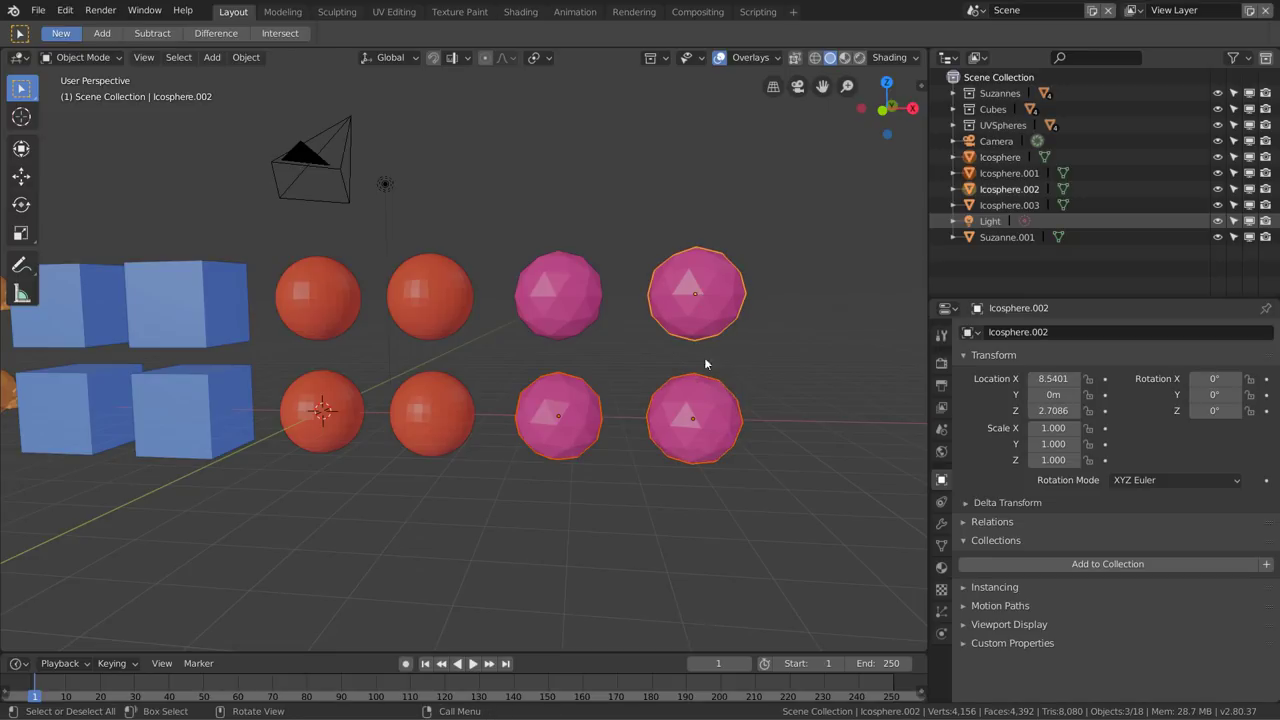
{"action": "key", "text": "ctrl+z"}
{"action": "left_click", "coordinate": [569, 421], "text": "shift"}
{"action": "left_click", "coordinate": [569, 421], "text": "shift"}
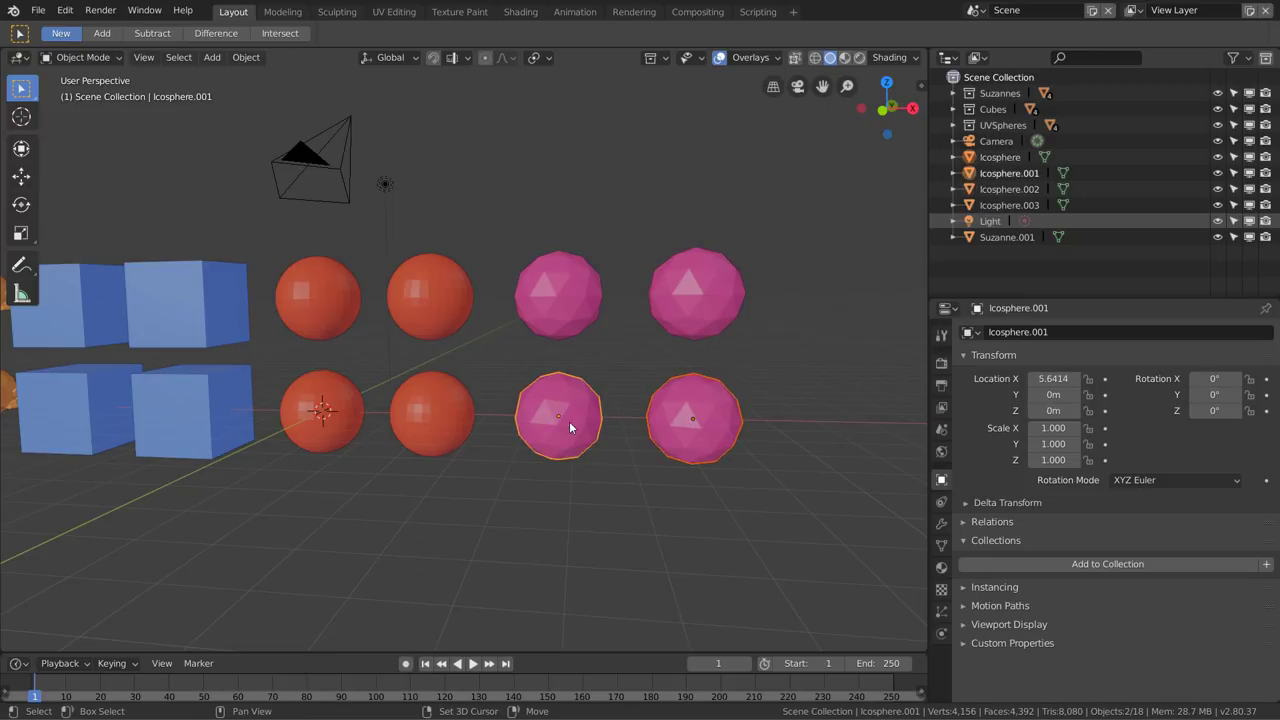
{"action": "left_click", "coordinate": [575, 308], "text": "shift"}
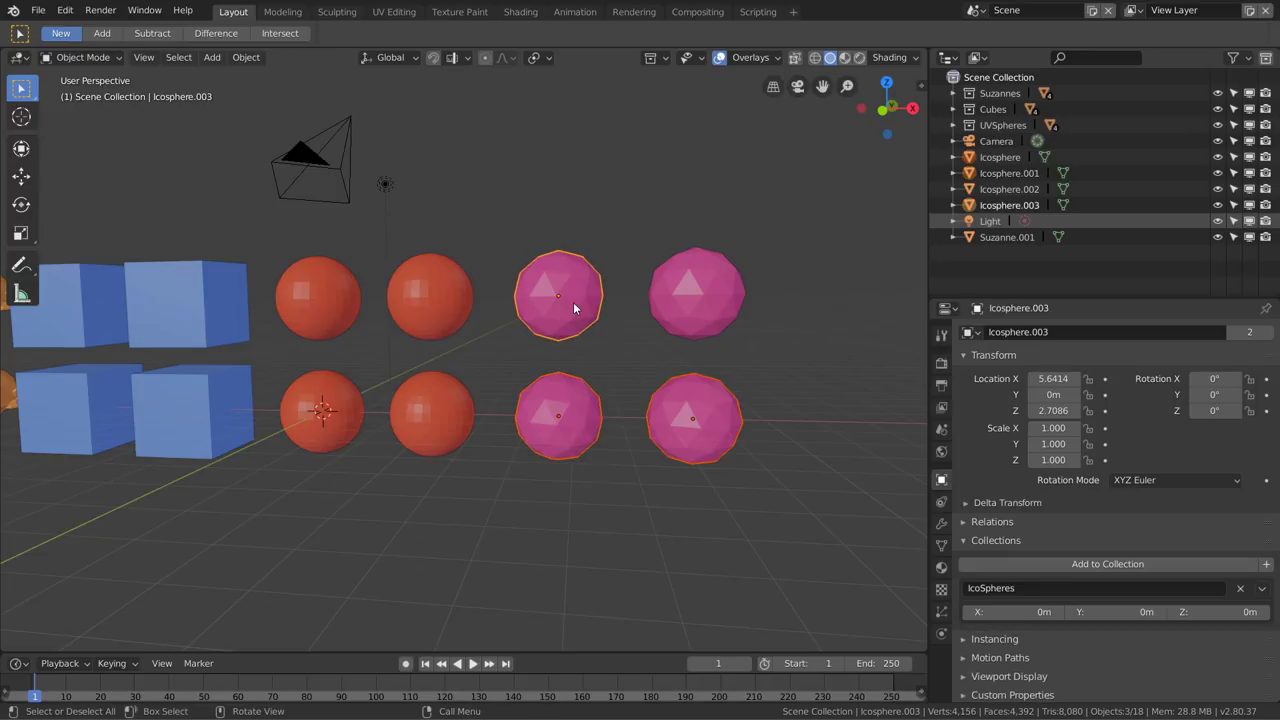
{"action": "key", "text": "ctrl+shift+g"}
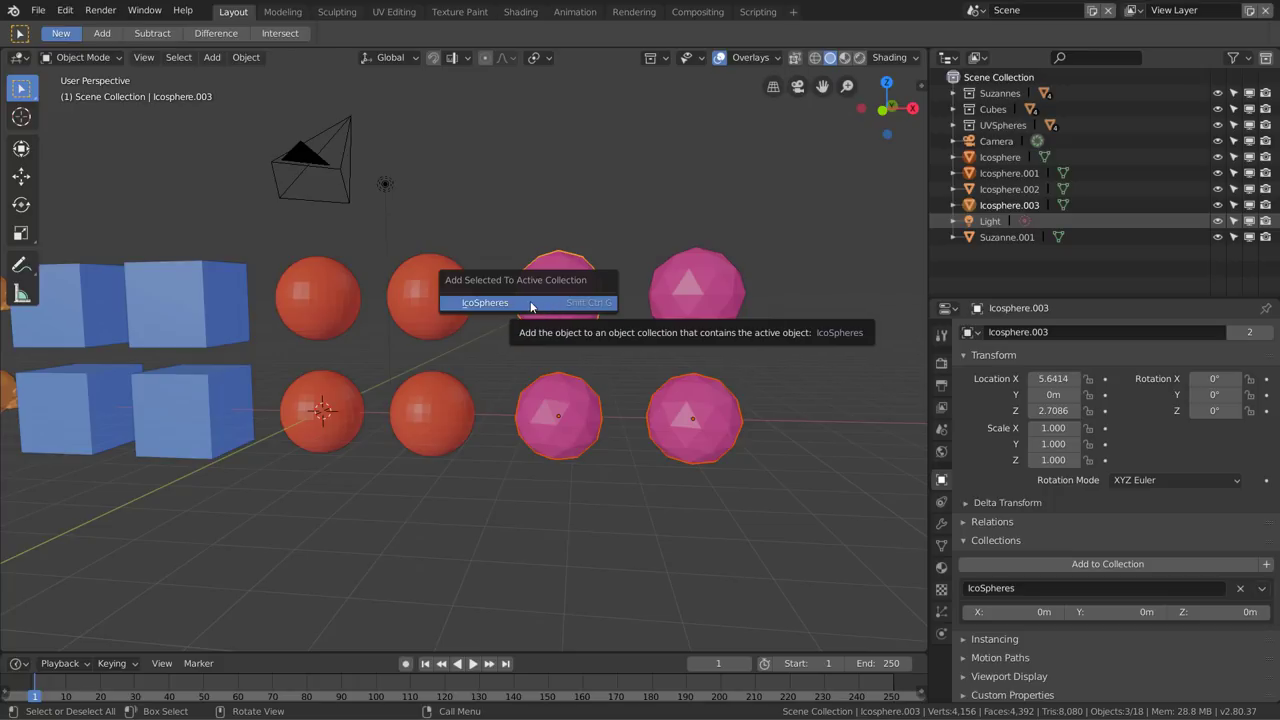
{"action": "left_click", "coordinate": [531, 306]}
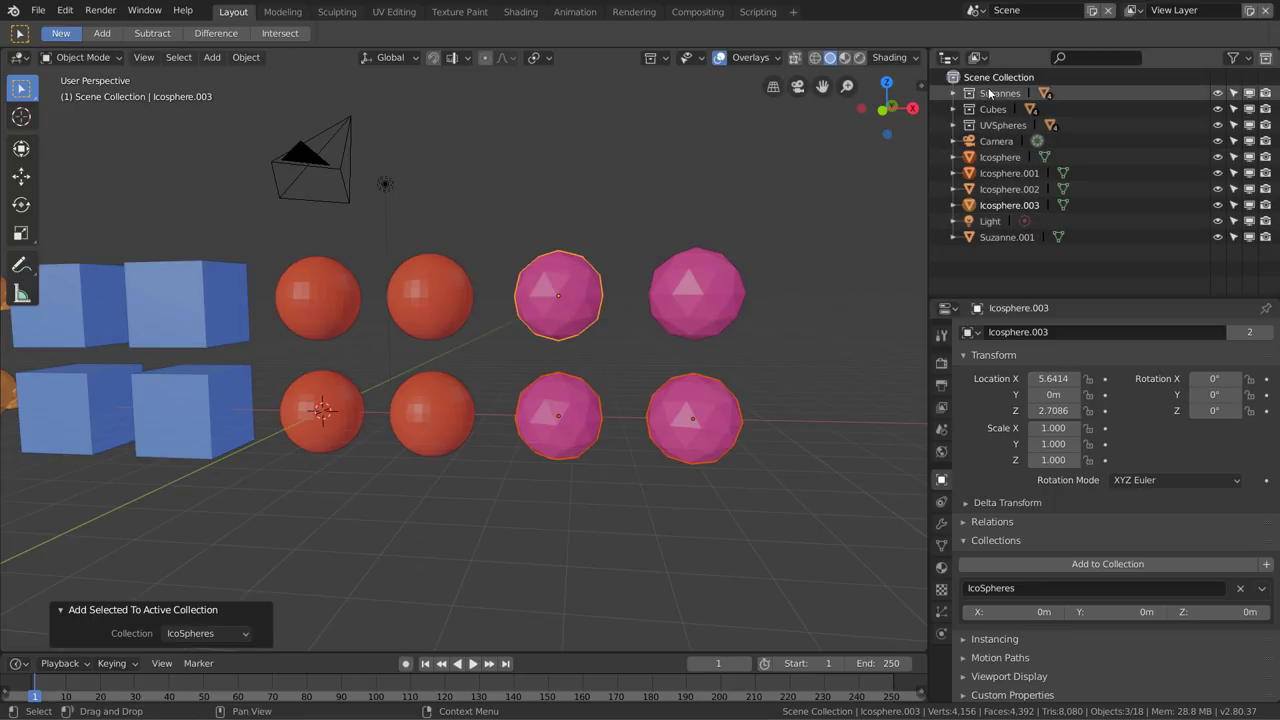
Add Icosphere.002, the top-right icosphere, to IcoSpheres from Object Properties > Collections
{"action": "left_click", "coordinate": [724, 305]}
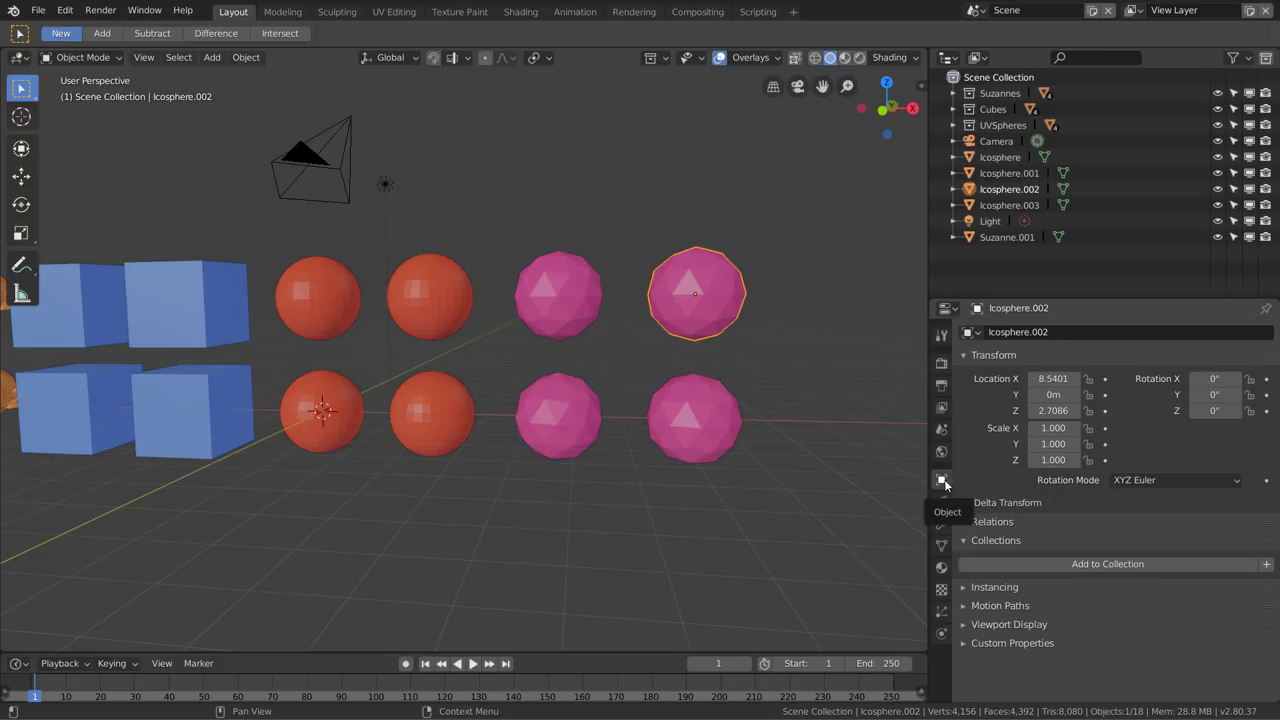
{"action": "left_click", "coordinate": [986, 542]}
{"action": "left_click", "coordinate": [986, 542]}
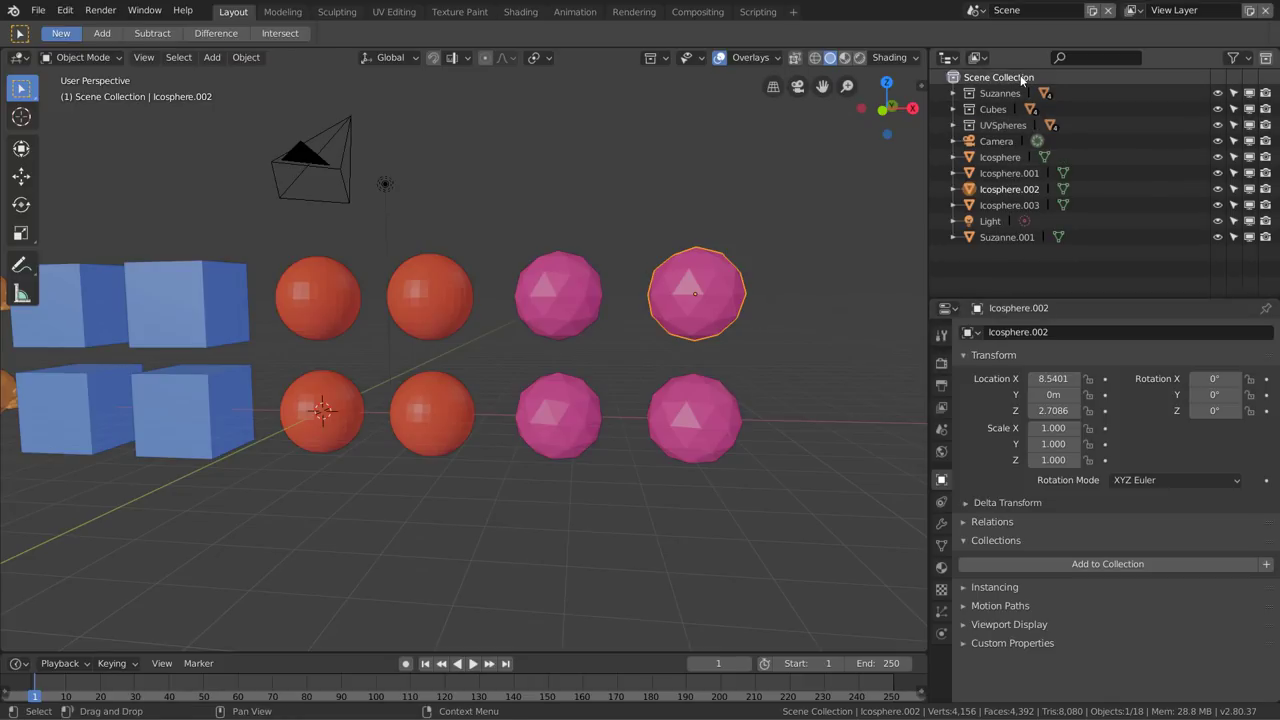
{"action": "left_click", "coordinate": [978, 57]}
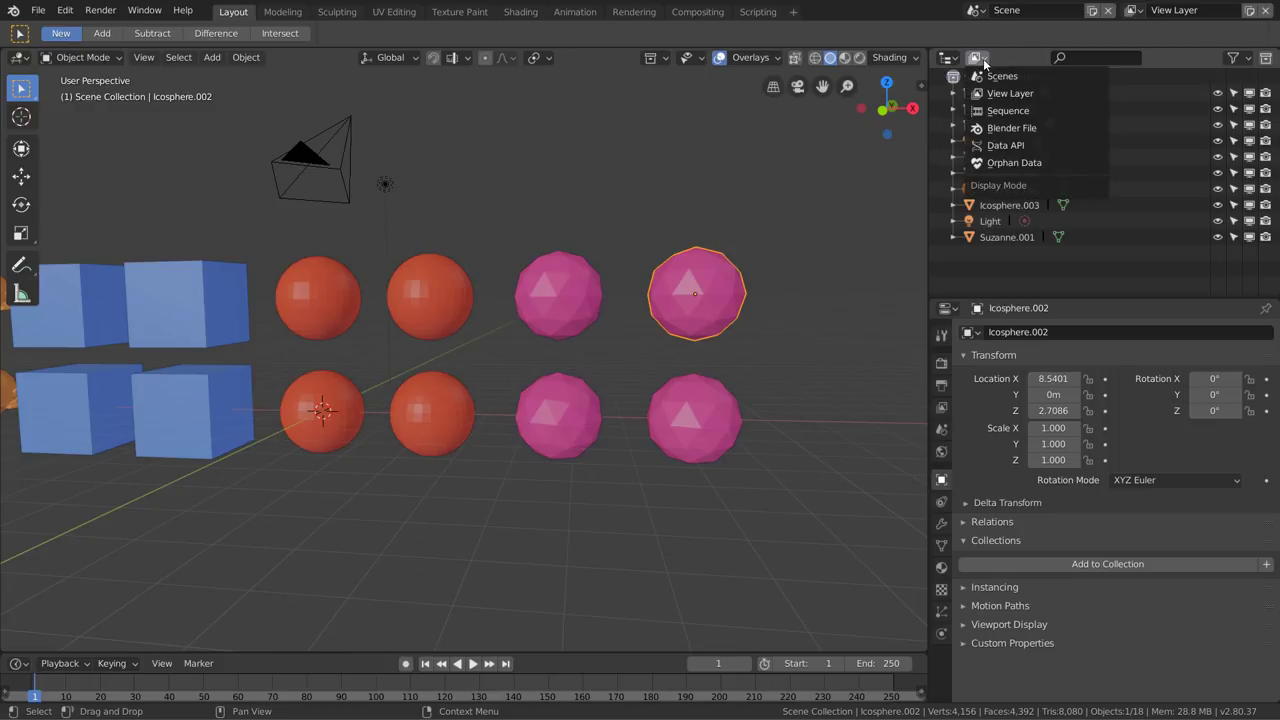
{"action": "left_click", "coordinate": [1040, 96]}
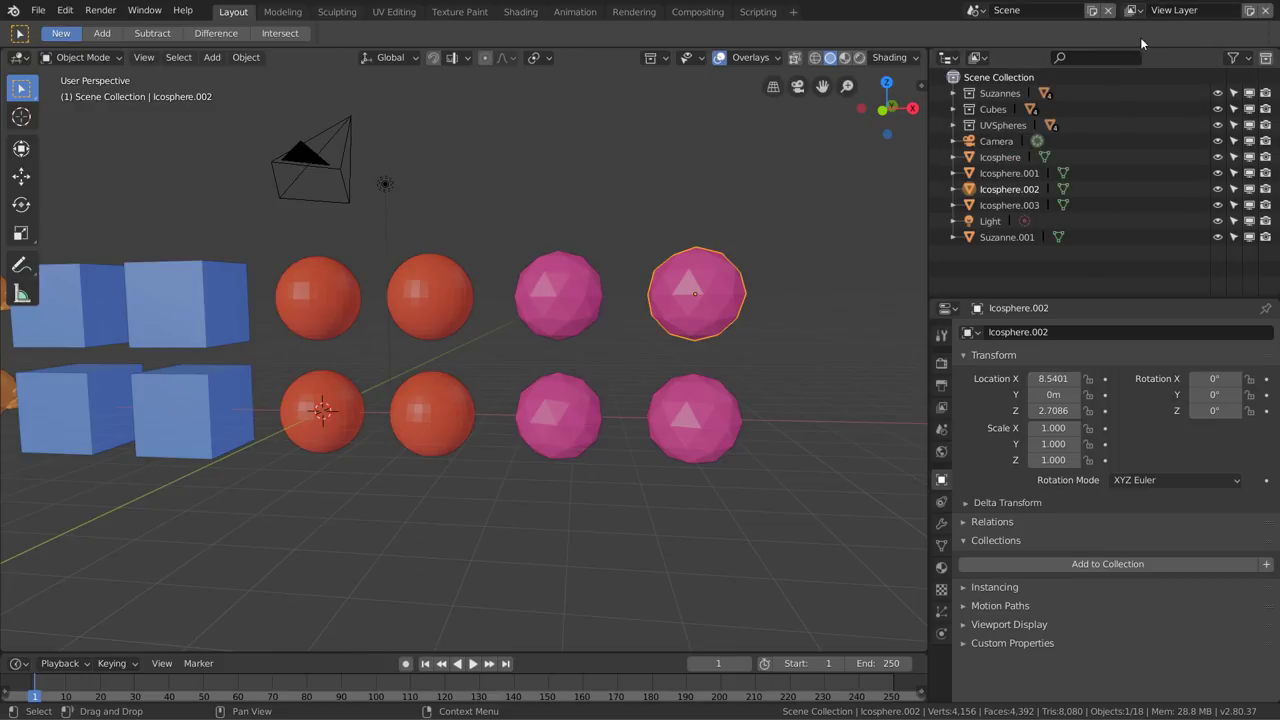
{"action": "left_click", "coordinate": [979, 58]}
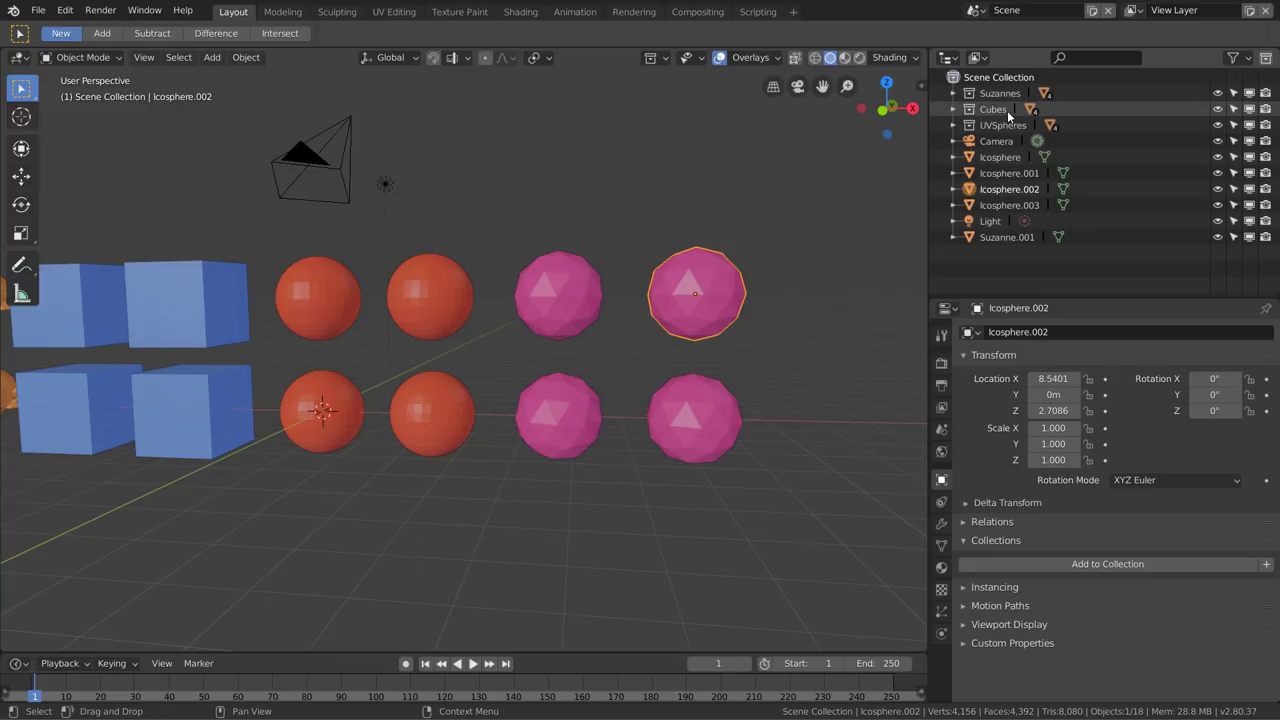
{"action": "left_click", "coordinate": [1067, 564]}
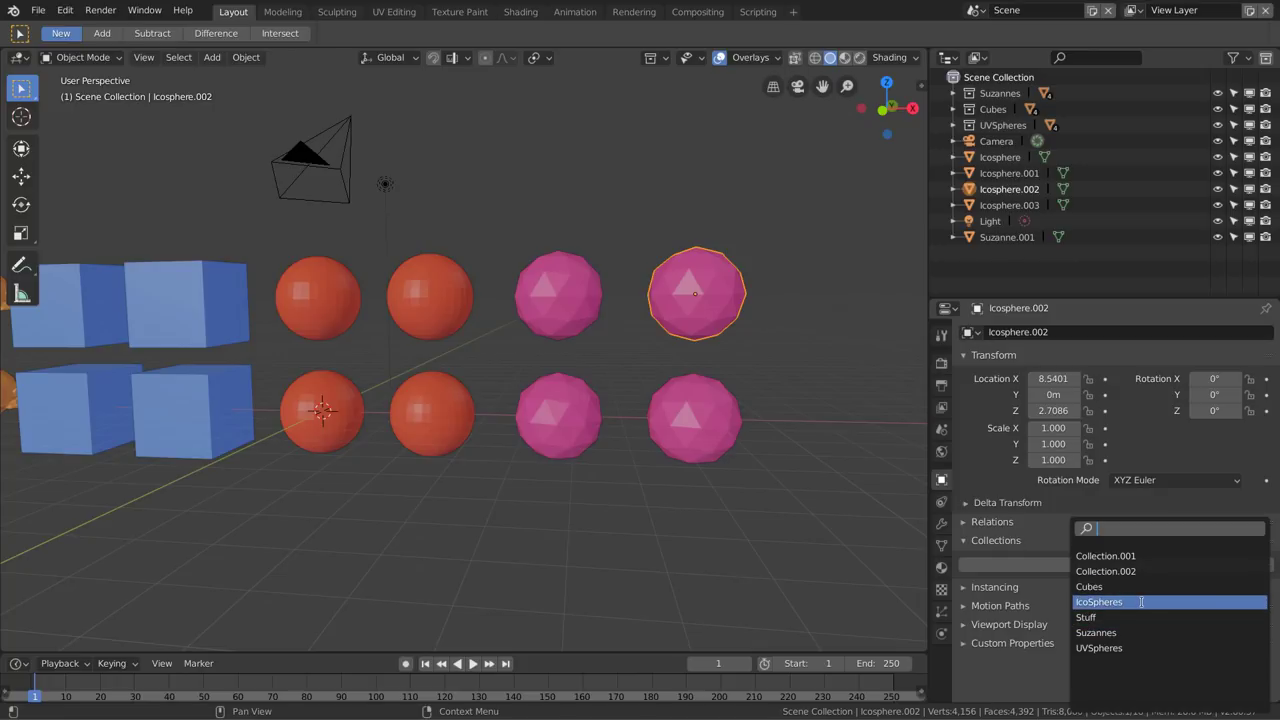
{"action": "left_click", "coordinate": [1141, 602]}
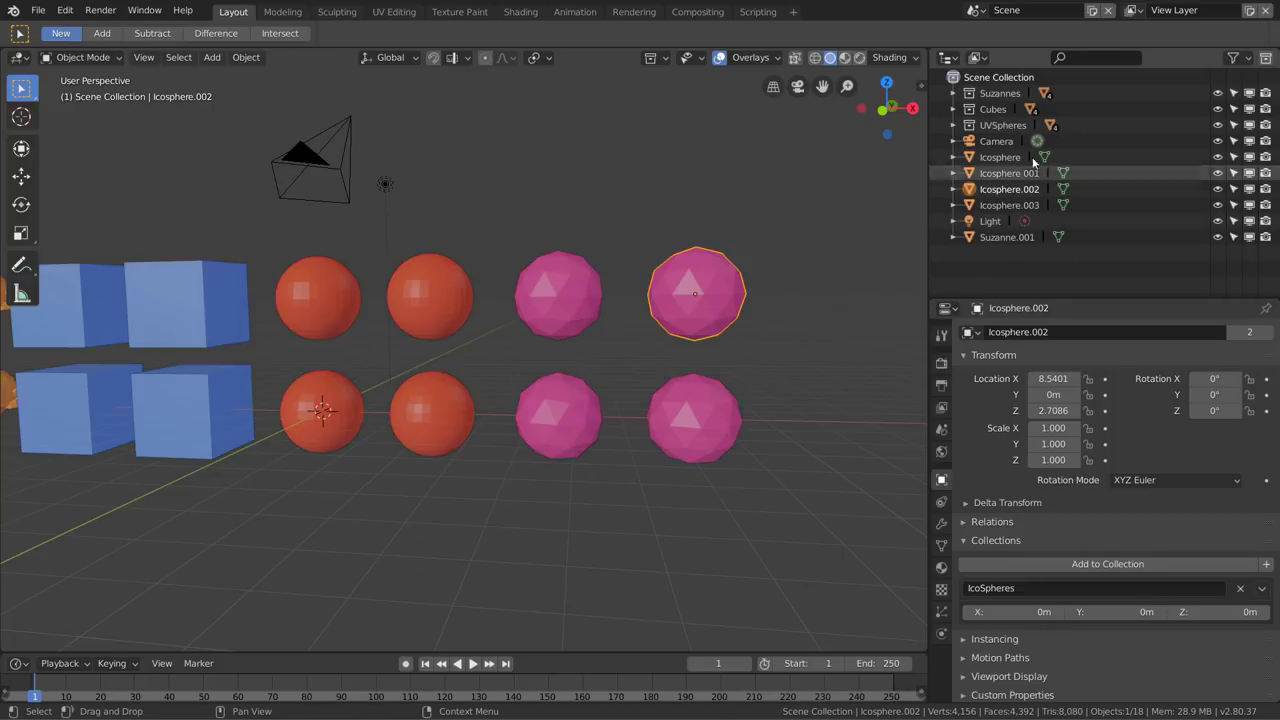
{"action": "left_click", "coordinate": [983, 59]}
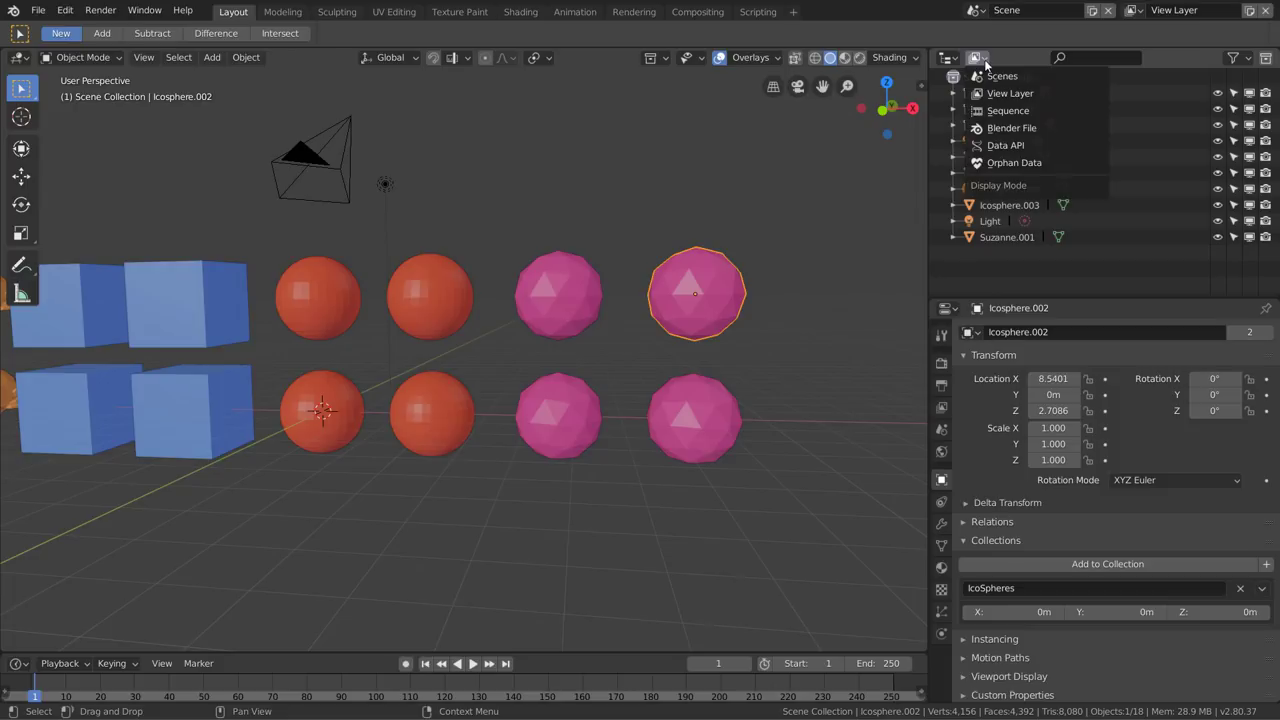
Show orphan data in the outliner and give the IcoSpheres collection a fake user
{"action": "left_click", "coordinate": [1034, 163]}
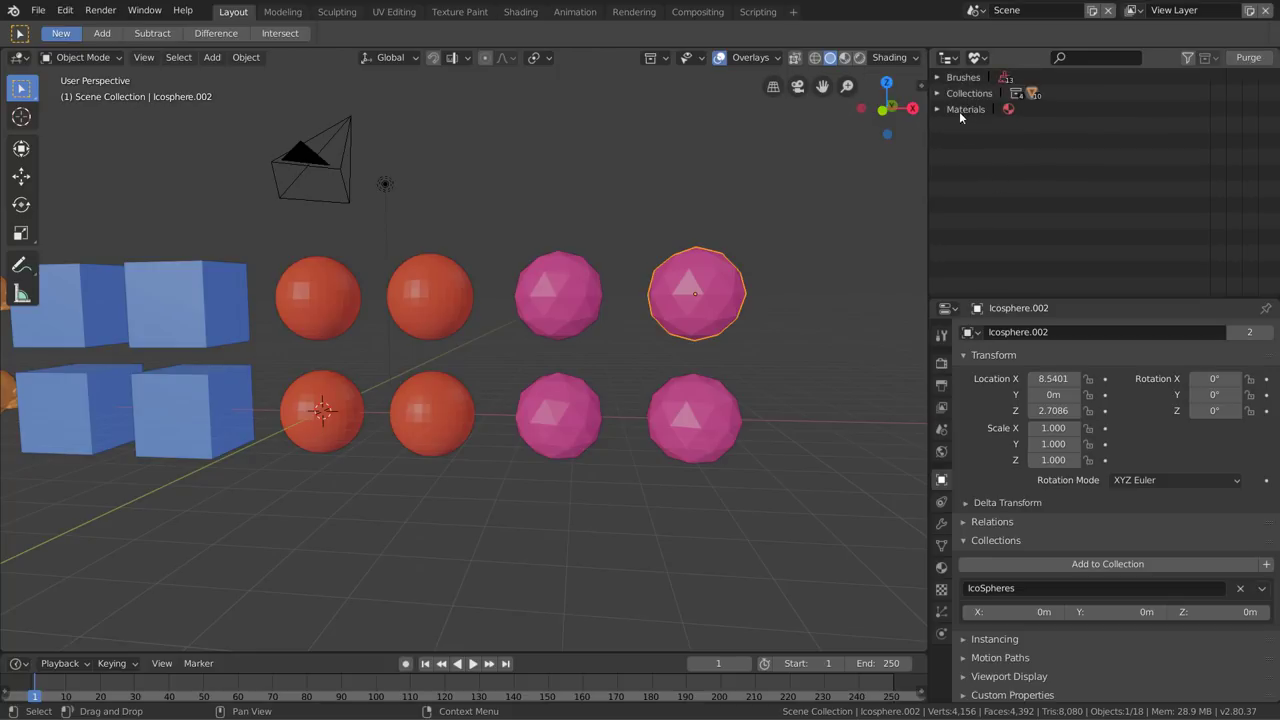
{"action": "left_click", "coordinate": [938, 110]}
{"action": "left_click", "coordinate": [938, 109]}
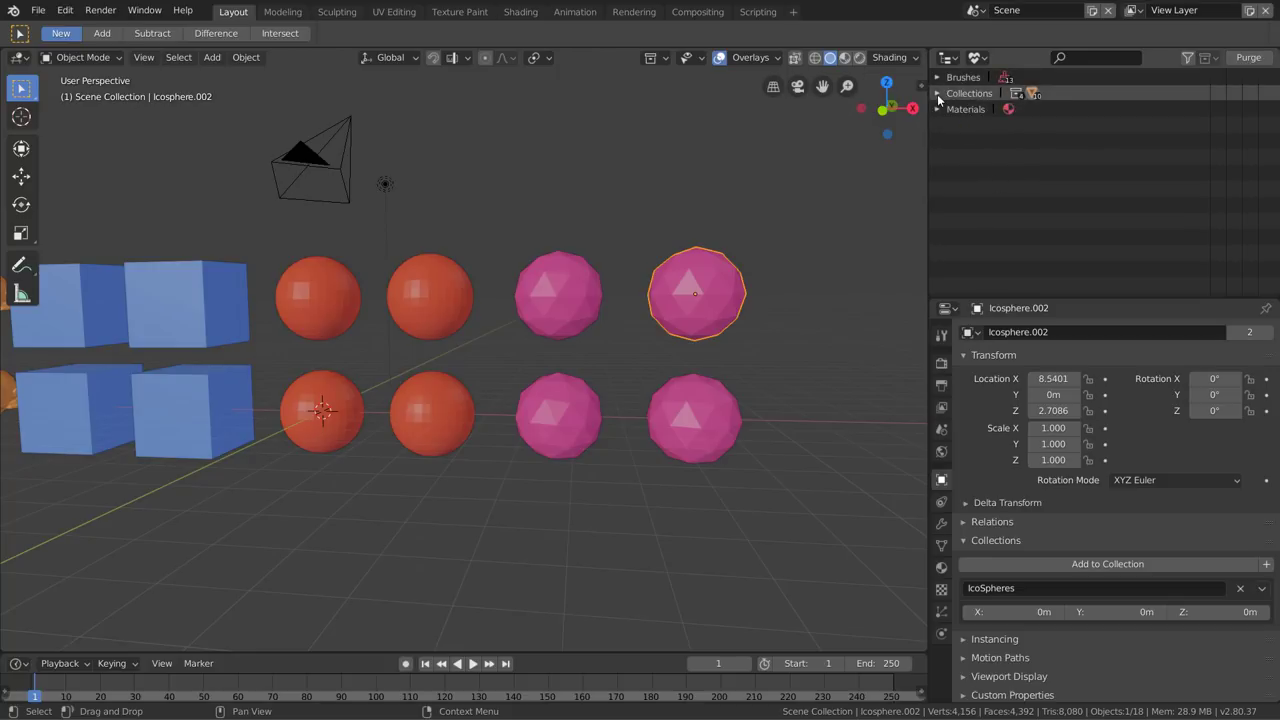
{"action": "left_click", "coordinate": [937, 93]}
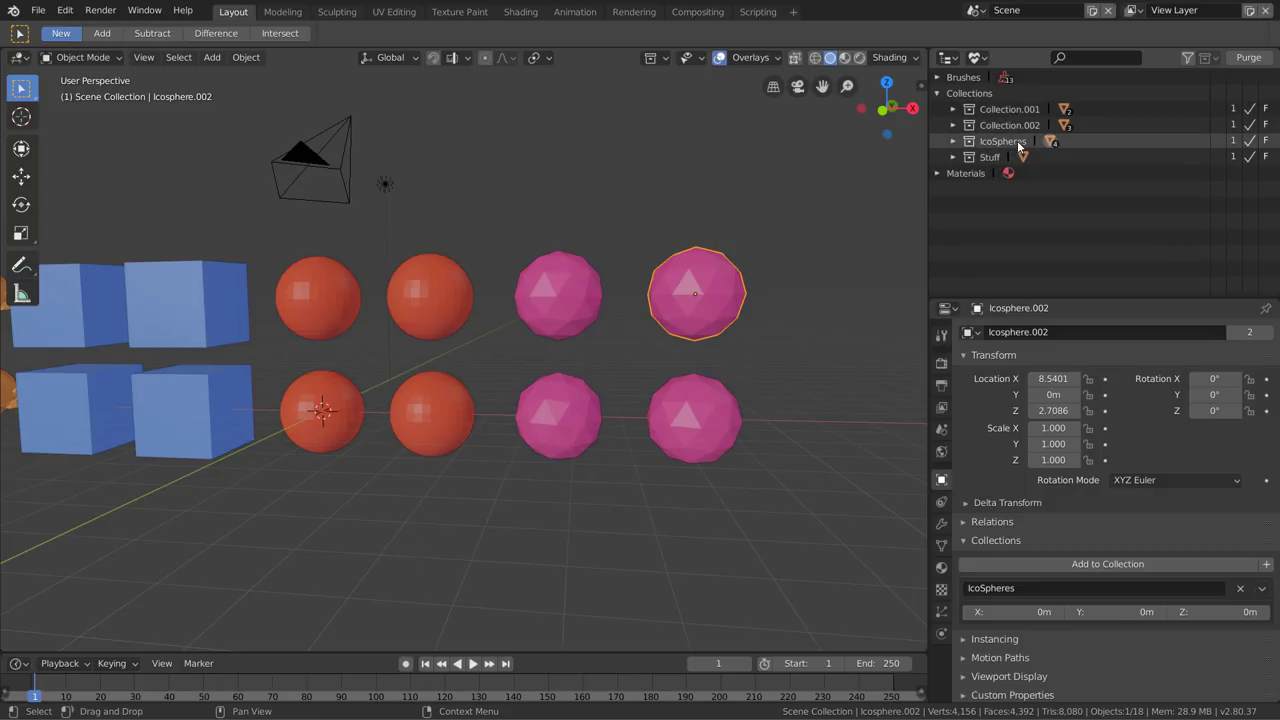
{"action": "left_click", "coordinate": [987, 144]}
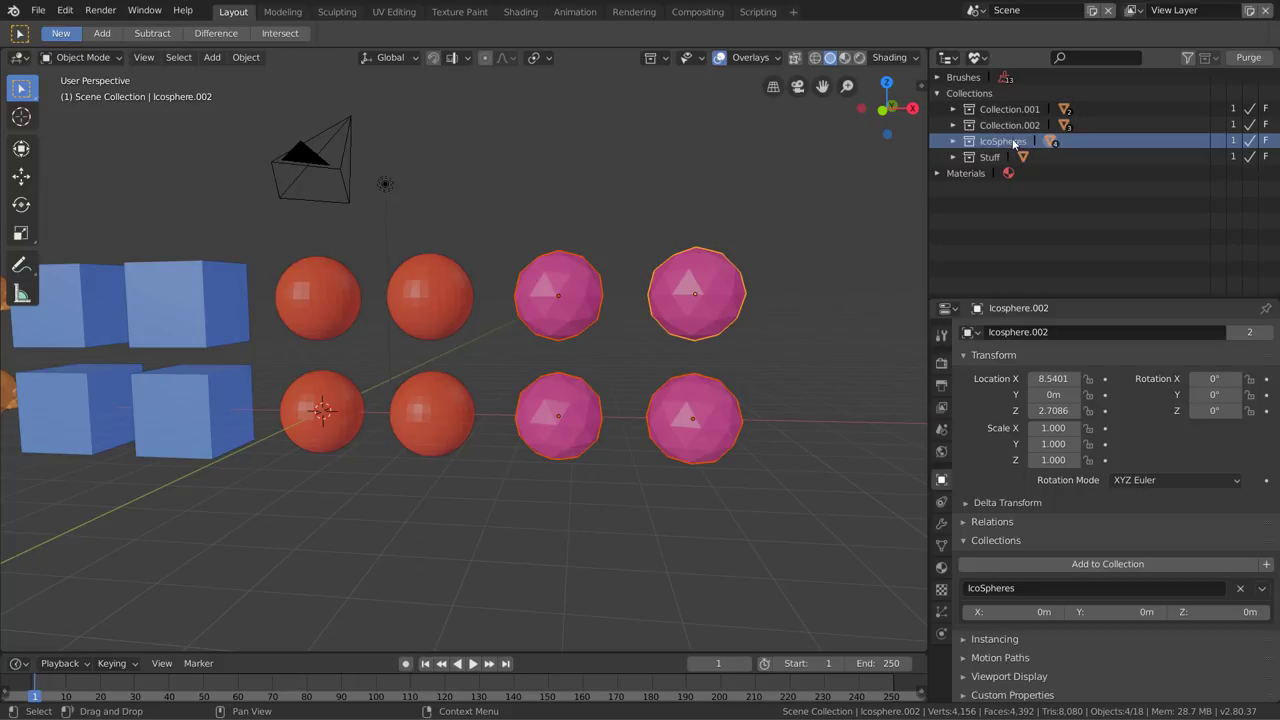
{"action": "left_click_drag", "start_coordinate": [987, 148], "coordinate": [1013, 148]}
{"action": "left_click", "coordinate": [1249, 142]}
Switch the outliner to Scenes display mode and expand the view layers
{"action": "left_click", "coordinate": [984, 59]}
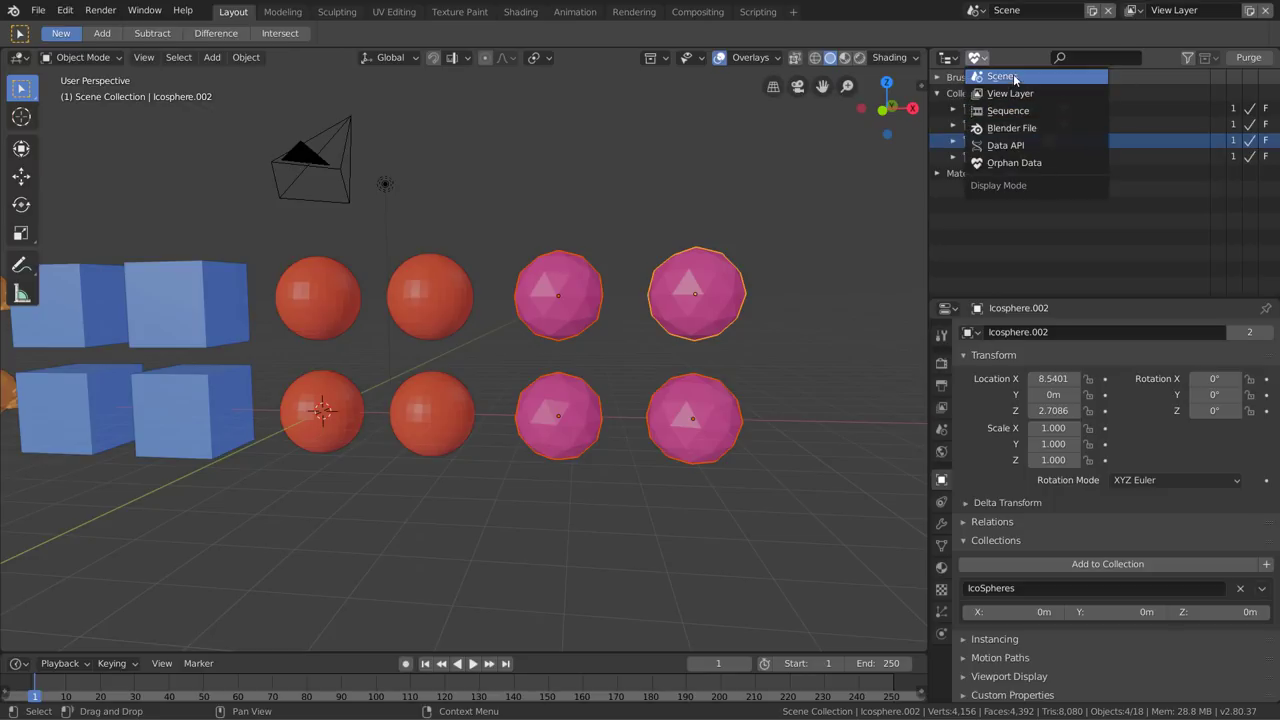
{"action": "left_click", "coordinate": [1013, 76]}
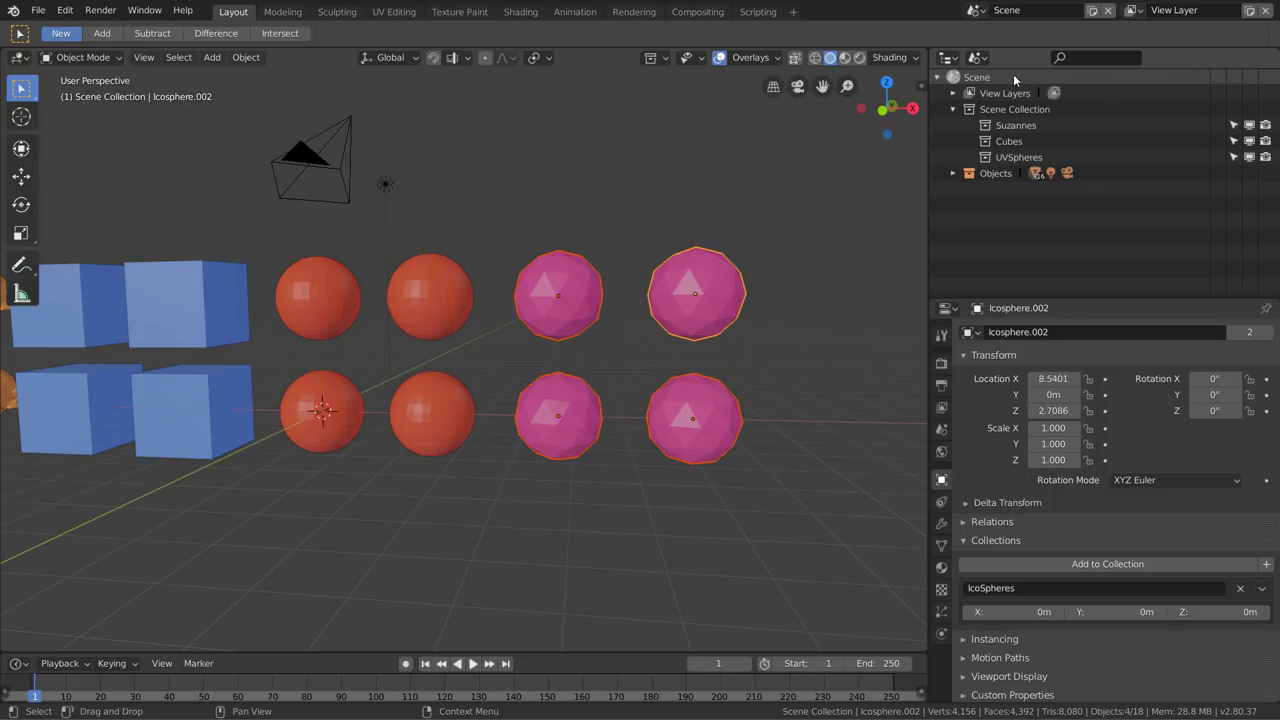
{"action": "left_click", "coordinate": [953, 93]}
Switch the outliner to Blender File mode and select the Collections group
{"action": "left_click", "coordinate": [953, 93]}
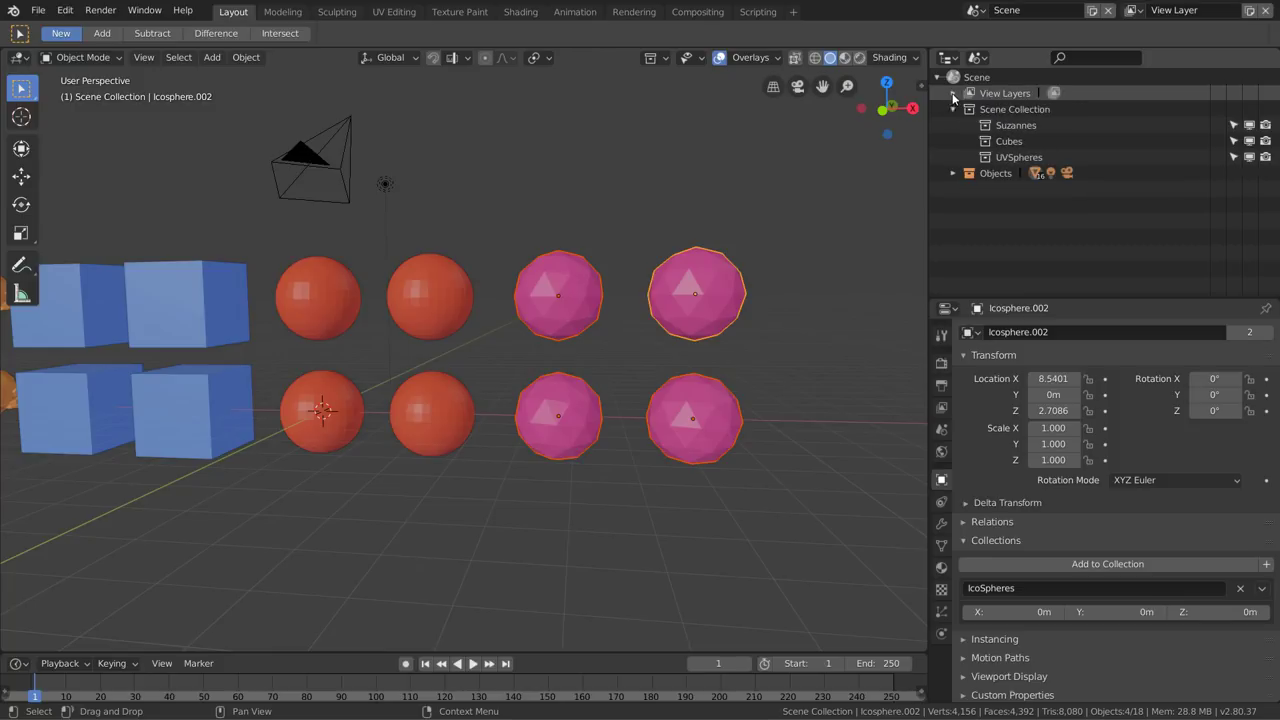
{"action": "left_click", "coordinate": [973, 62]}
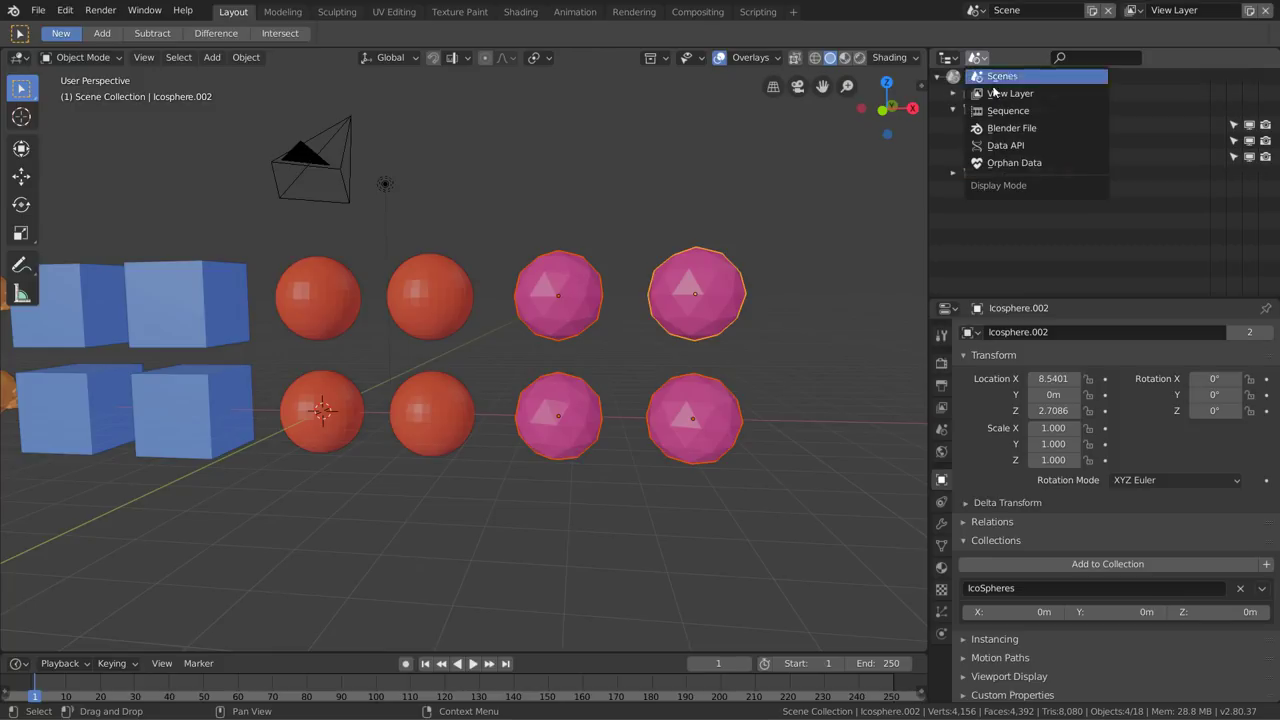
{"action": "left_click", "coordinate": [1028, 123]}
{"action": "left_click", "coordinate": [1077, 191]}
{"action": "scroll", "coordinate": [1077, 191], "scroll_direction": "down", "scroll_amount": 1}
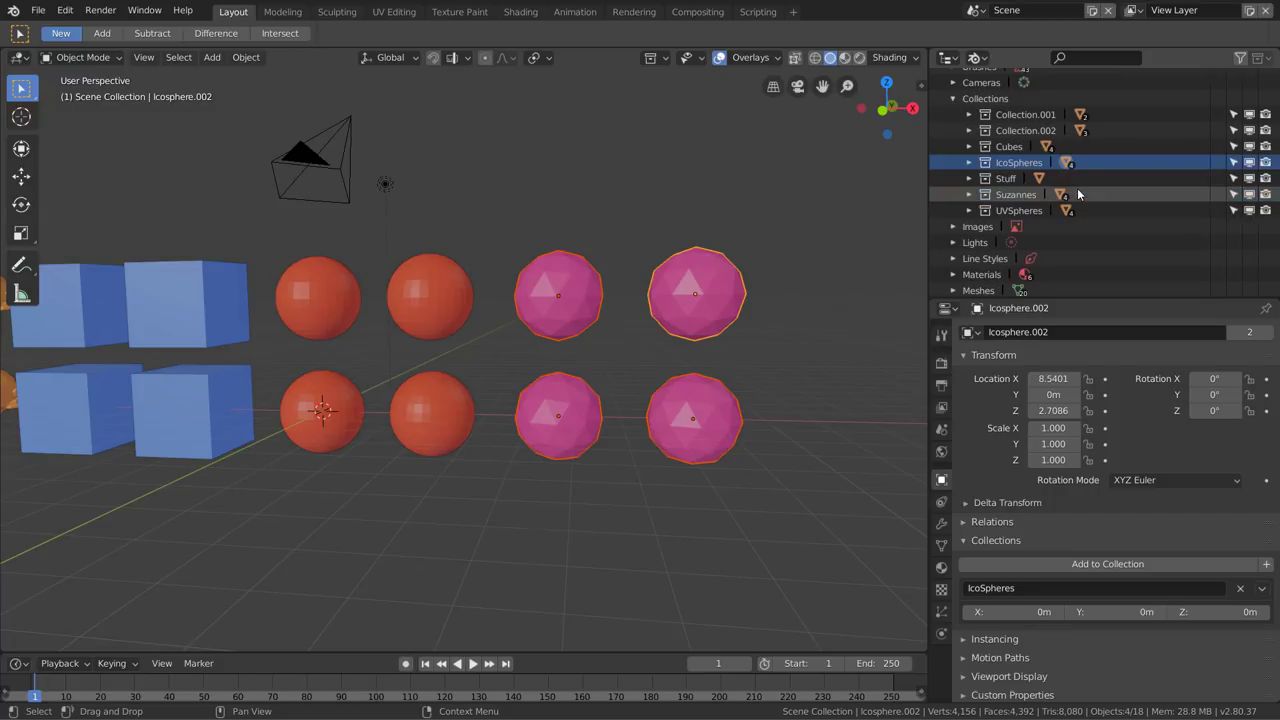
{"action": "scroll", "coordinate": [1077, 191], "scroll_direction": "up", "scroll_amount": 1}
{"action": "left_click", "coordinate": [996, 127]}
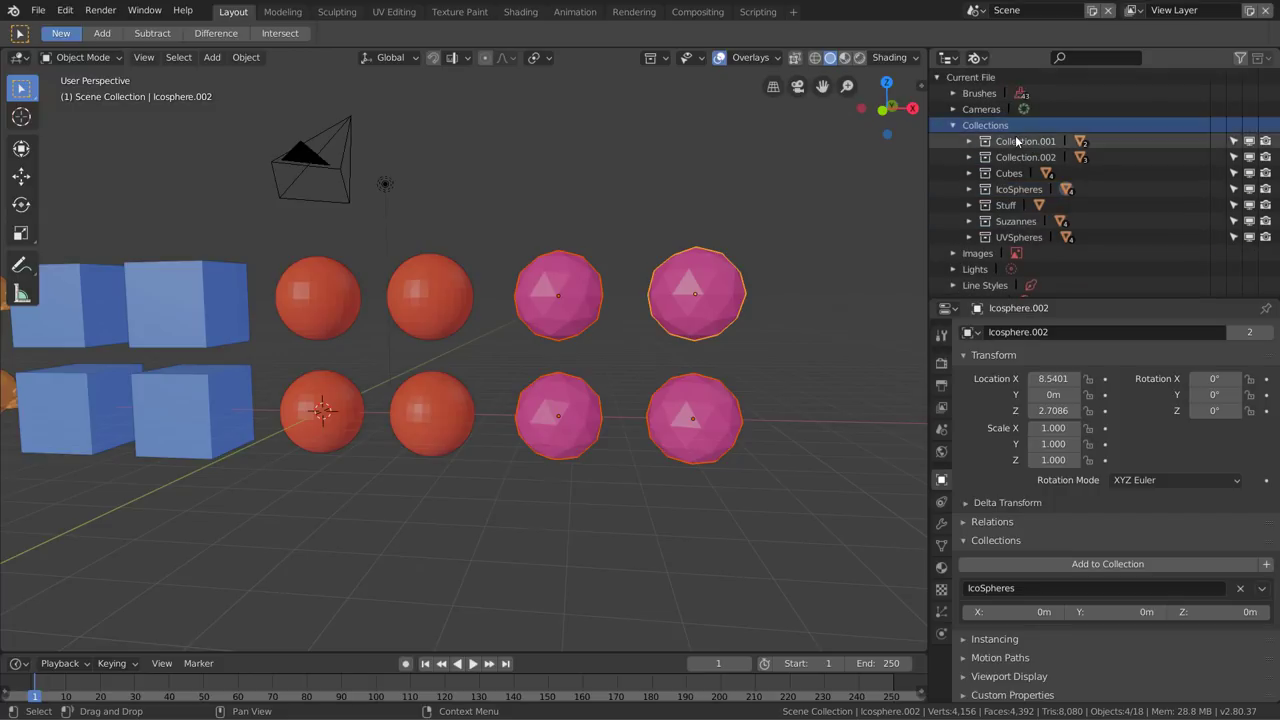
{"action": "scroll", "coordinate": [1008, 222], "scroll_direction": "down", "scroll_amount": 3}
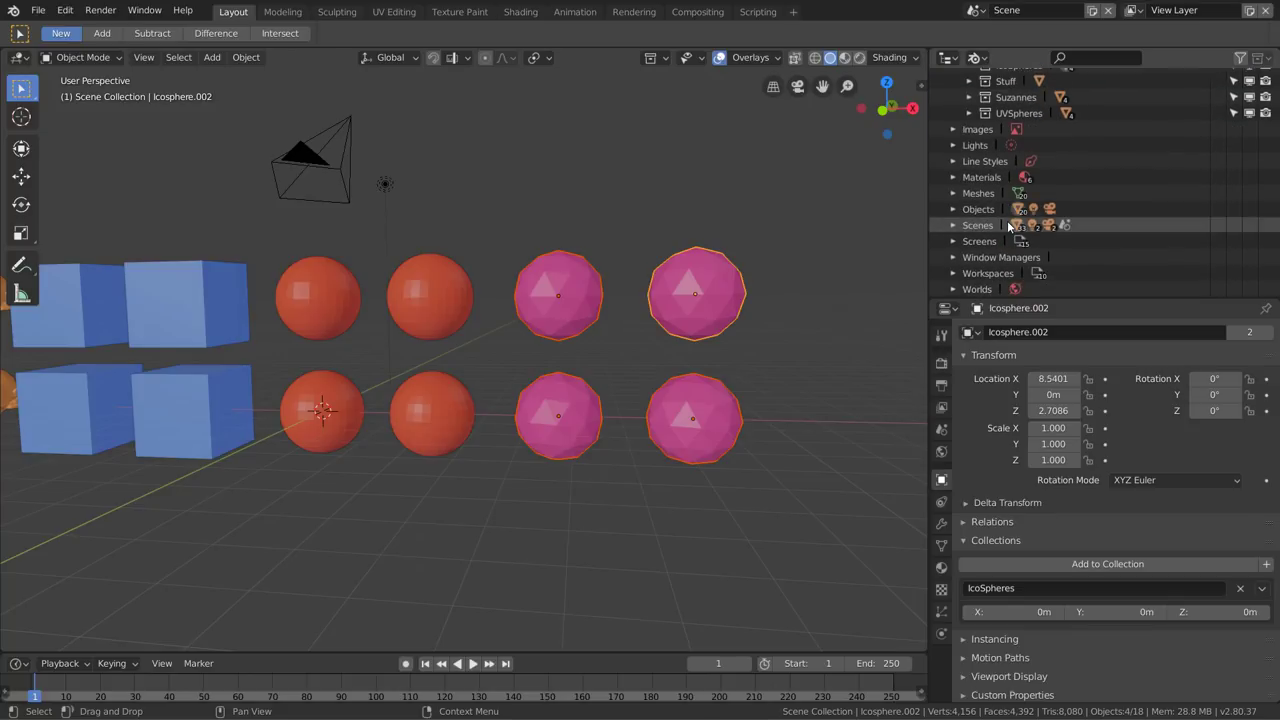
{"action": "scroll", "coordinate": [990, 220], "scroll_direction": "down", "scroll_amount": 1}
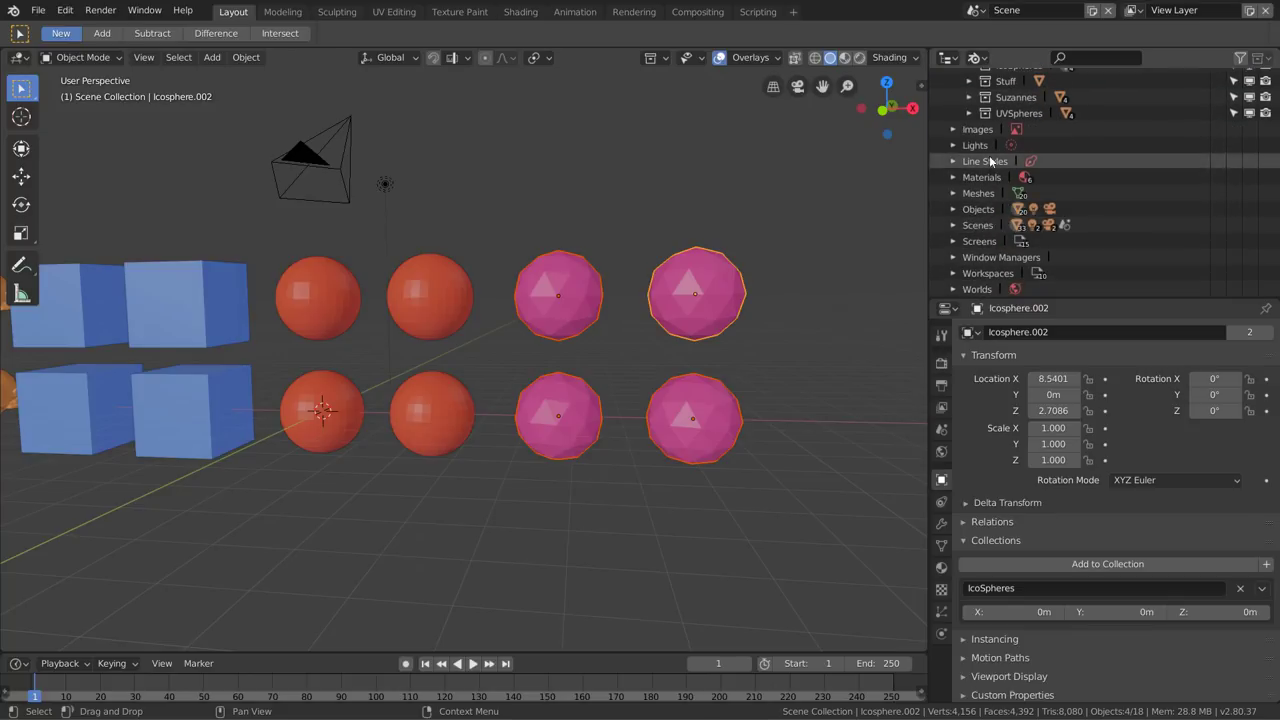
Expand Scenes, inspect View Layers and Scene Collection, then return to the Collections list
{"action": "left_click", "coordinate": [953, 226]}
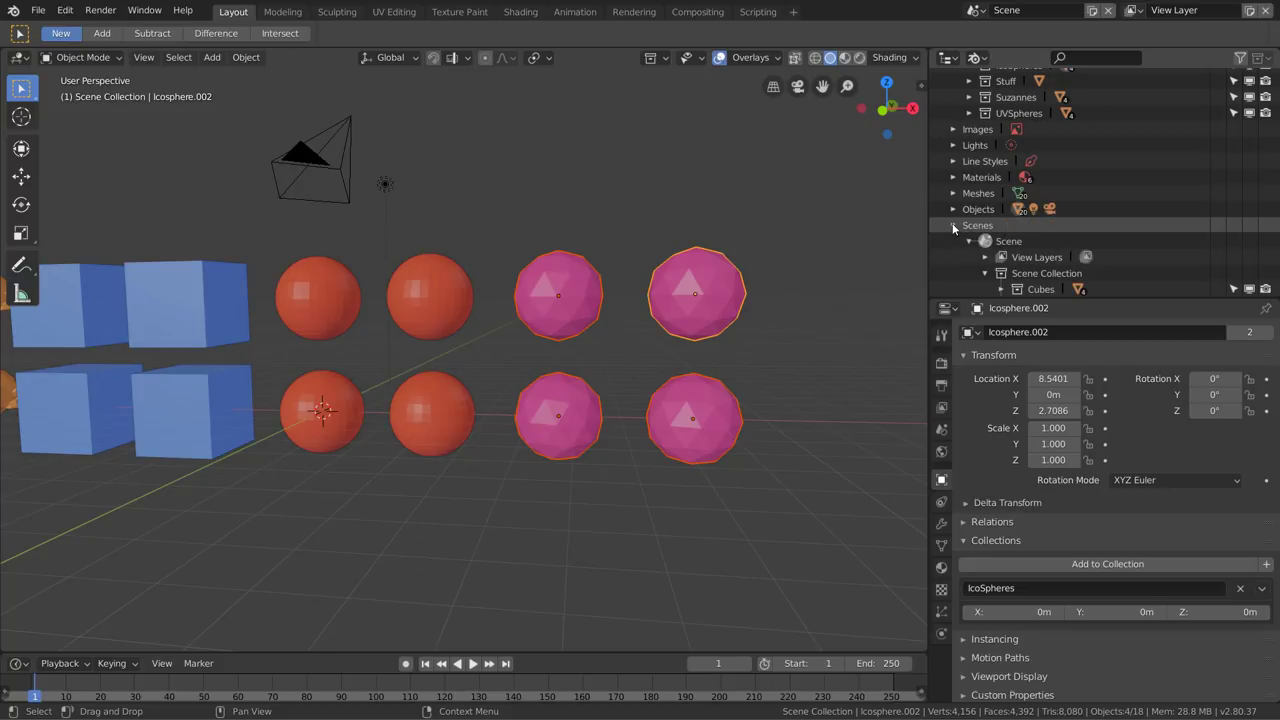
{"action": "scroll", "coordinate": [1052, 216], "scroll_direction": "down", "scroll_amount": 1}
{"action": "left_click", "coordinate": [1032, 207]}
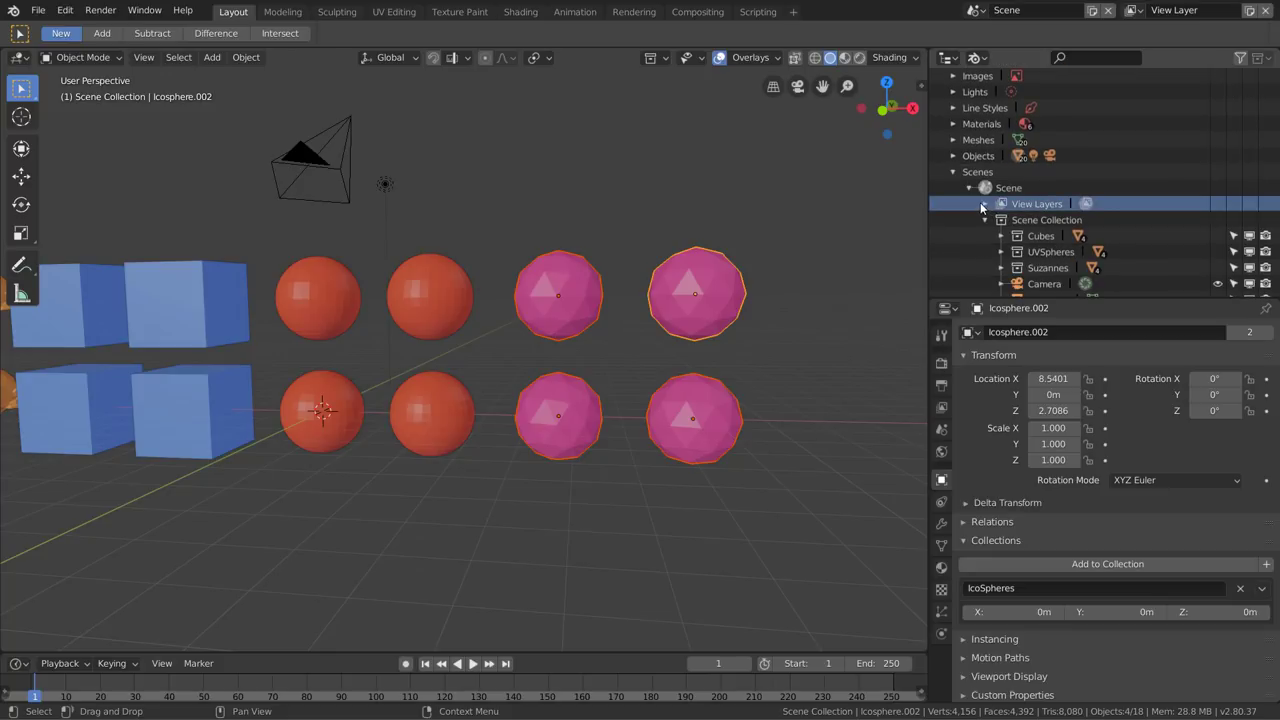
{"action": "left_click", "coordinate": [985, 204]}
{"action": "scroll", "coordinate": [982, 170], "scroll_direction": "down", "scroll_amount": 3}
{"action": "left_click", "coordinate": [983, 151]}
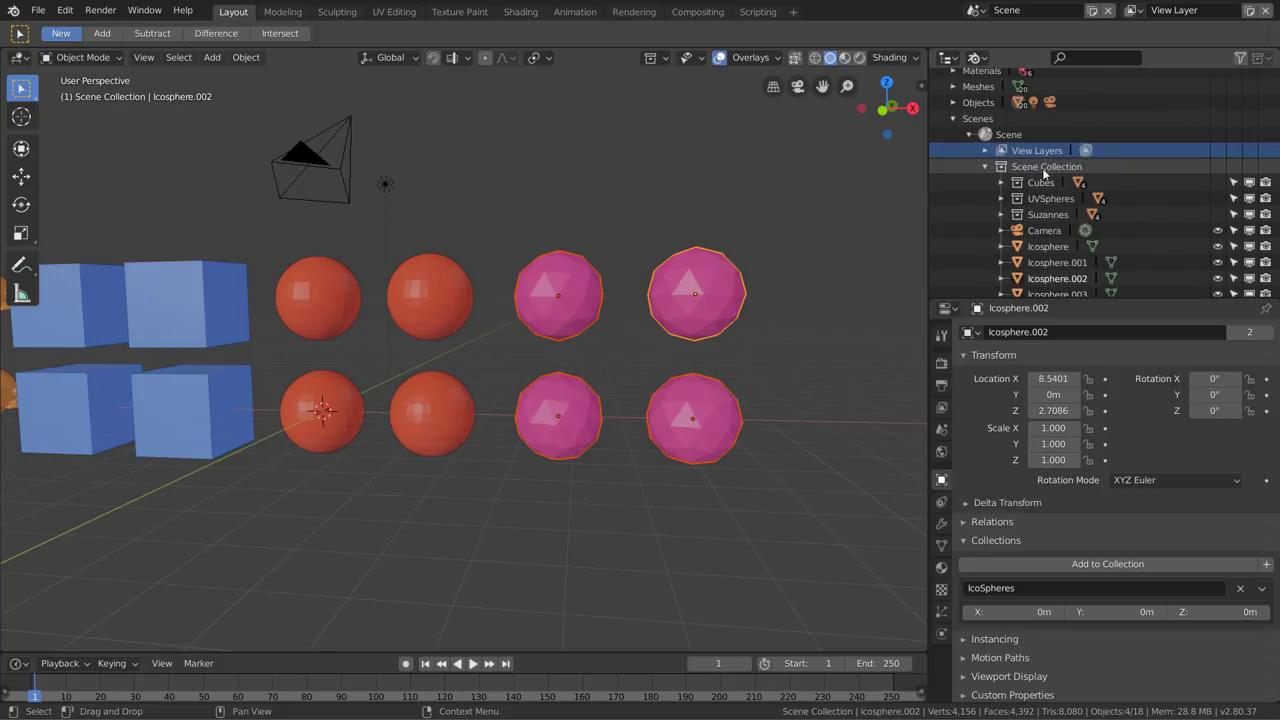
{"action": "left_click", "coordinate": [1046, 168]}
{"action": "scroll", "coordinate": [1046, 186], "scroll_direction": "up", "scroll_amount": 3}
{"action": "scroll", "coordinate": [1046, 184], "scroll_direction": "up", "scroll_amount": 4}
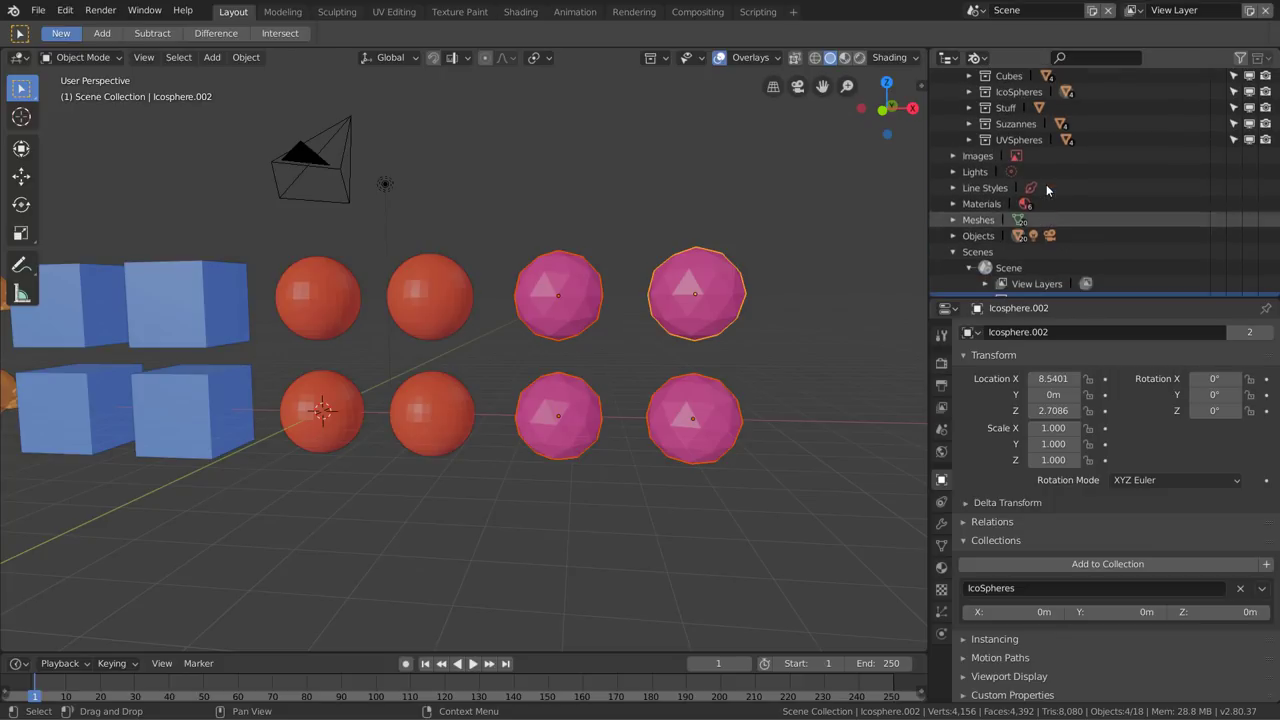
{"action": "scroll", "coordinate": [1046, 184], "scroll_direction": "up", "scroll_amount": 3}
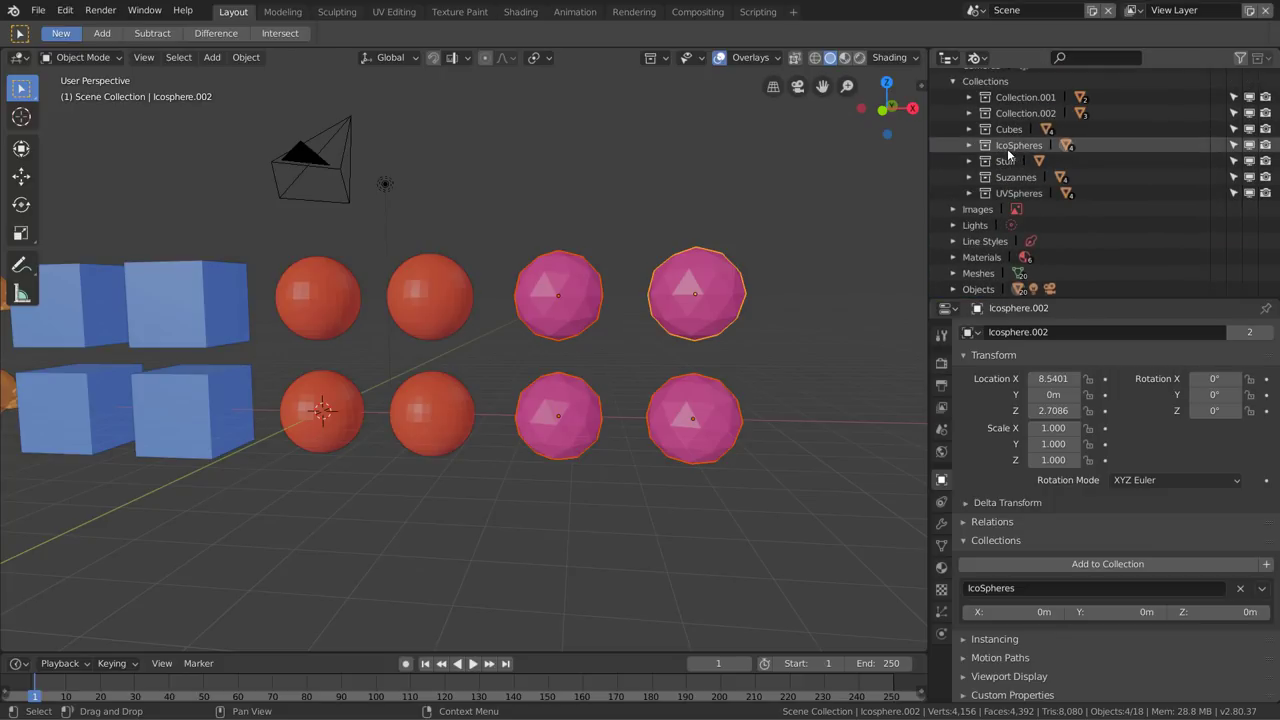
Drag IcoSpheres from the Collections list onto Scene Collection under Scenes to link it
{"action": "mouse_move", "coordinate": [1010, 152]}
{"action": "left_mouse_down"}
{"action": "mouse_move", "coordinate": [1133, 212]}
{"action": "mouse_move", "coordinate": [1095, 222]}
{"action": "mouse_move", "coordinate": [1088, 205]}
{"action": "mouse_move", "coordinate": [1114, 297]}
{"action": "left_mouse_up"}
{"action": "scroll", "coordinate": [1105, 223], "scroll_direction": "down", "scroll_amount": 3}
{"action": "scroll", "coordinate": [1092, 218], "scroll_direction": "down", "scroll_amount": 3}
{"action": "scroll", "coordinate": [1090, 215], "scroll_direction": "down", "scroll_amount": 2}
{"action": "scroll", "coordinate": [1088, 208], "scroll_direction": "down", "scroll_amount": 4}
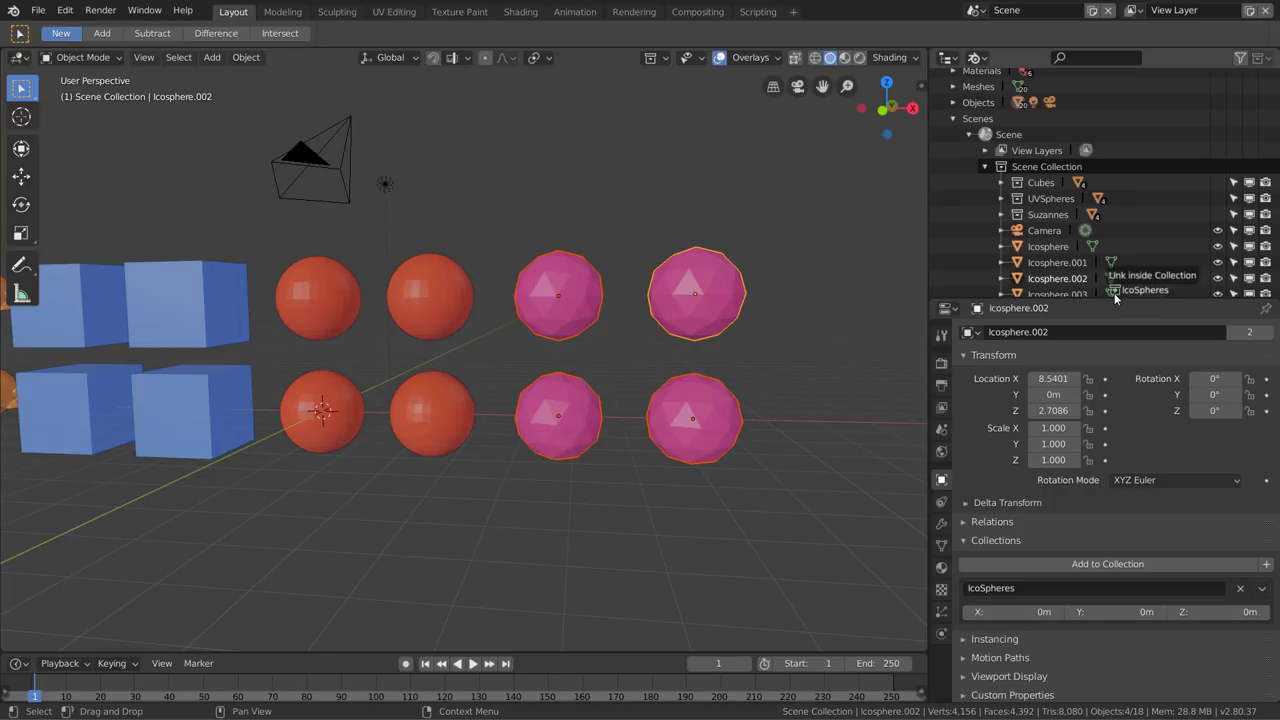
{"action": "mouse_move", "coordinate": [1114, 293]}
{"action": "left_mouse_down"}
{"action": "mouse_move", "coordinate": [1106, 111]}
{"action": "mouse_move", "coordinate": [1047, 172]}
{"action": "left_mouse_up"}
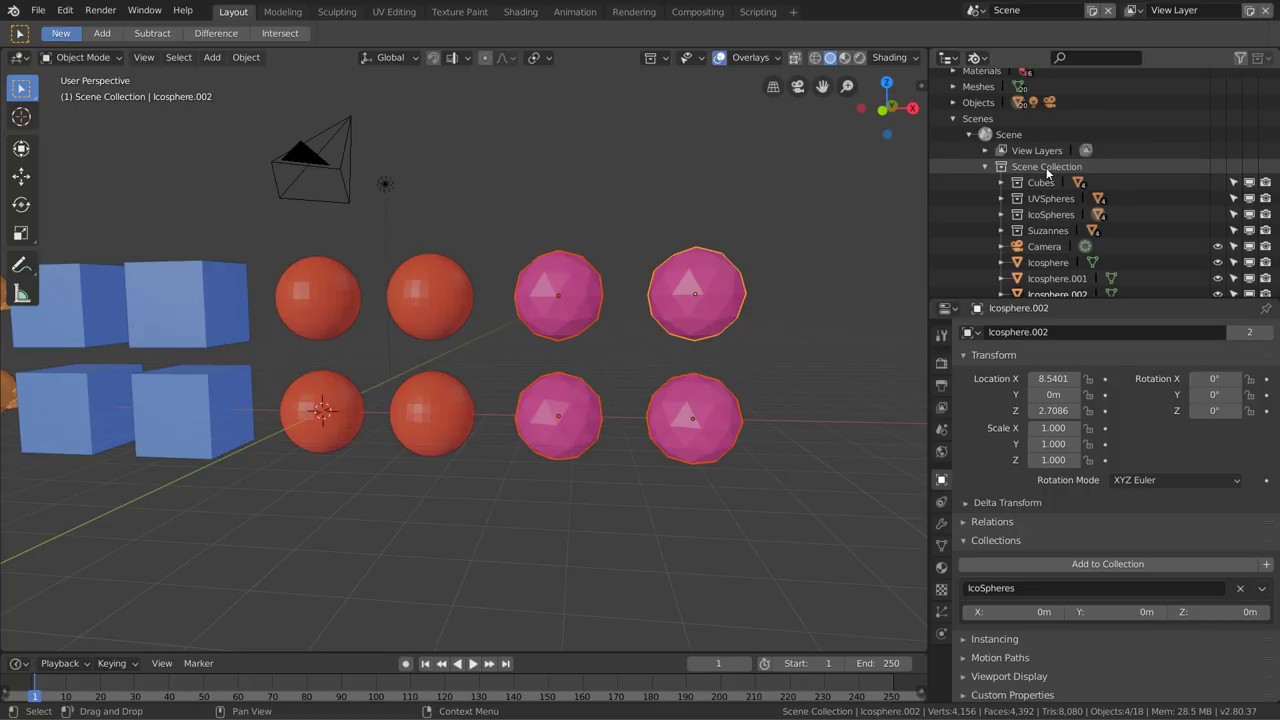
{"action": "left_click", "coordinate": [1035, 218]}
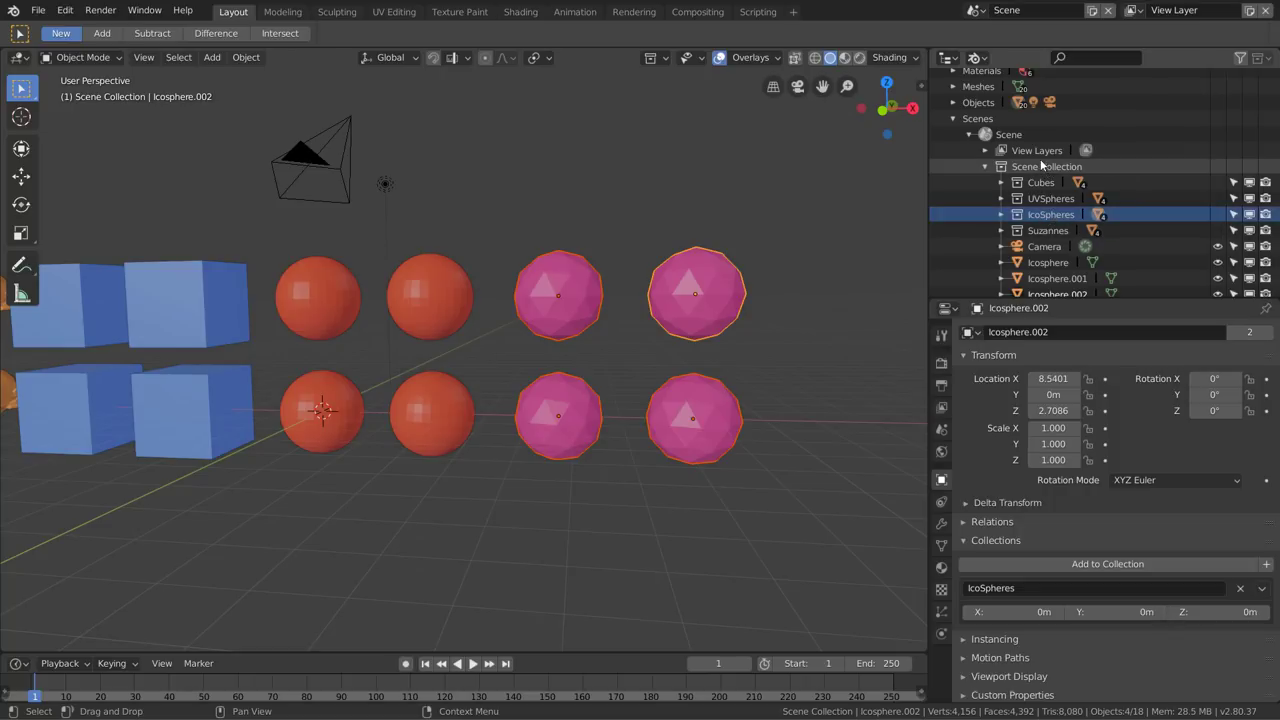
{"action": "left_click", "coordinate": [1040, 168]}
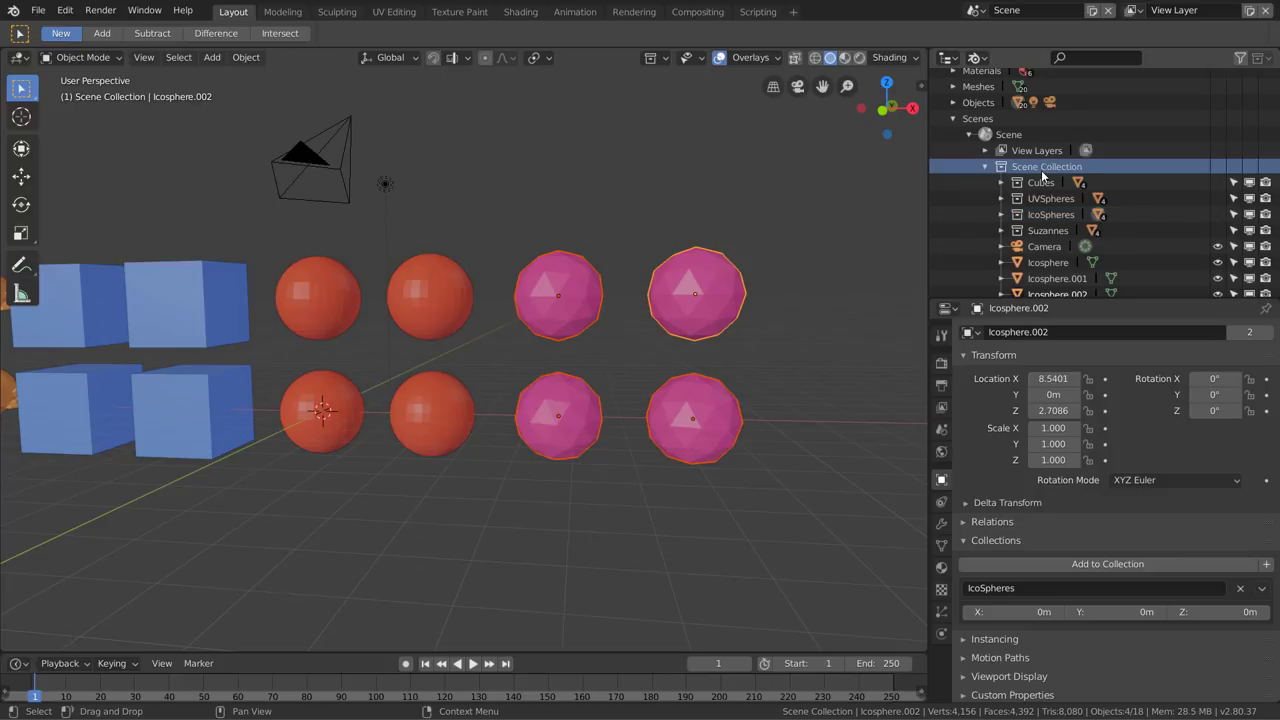
{"action": "left_click", "coordinate": [977, 58]}
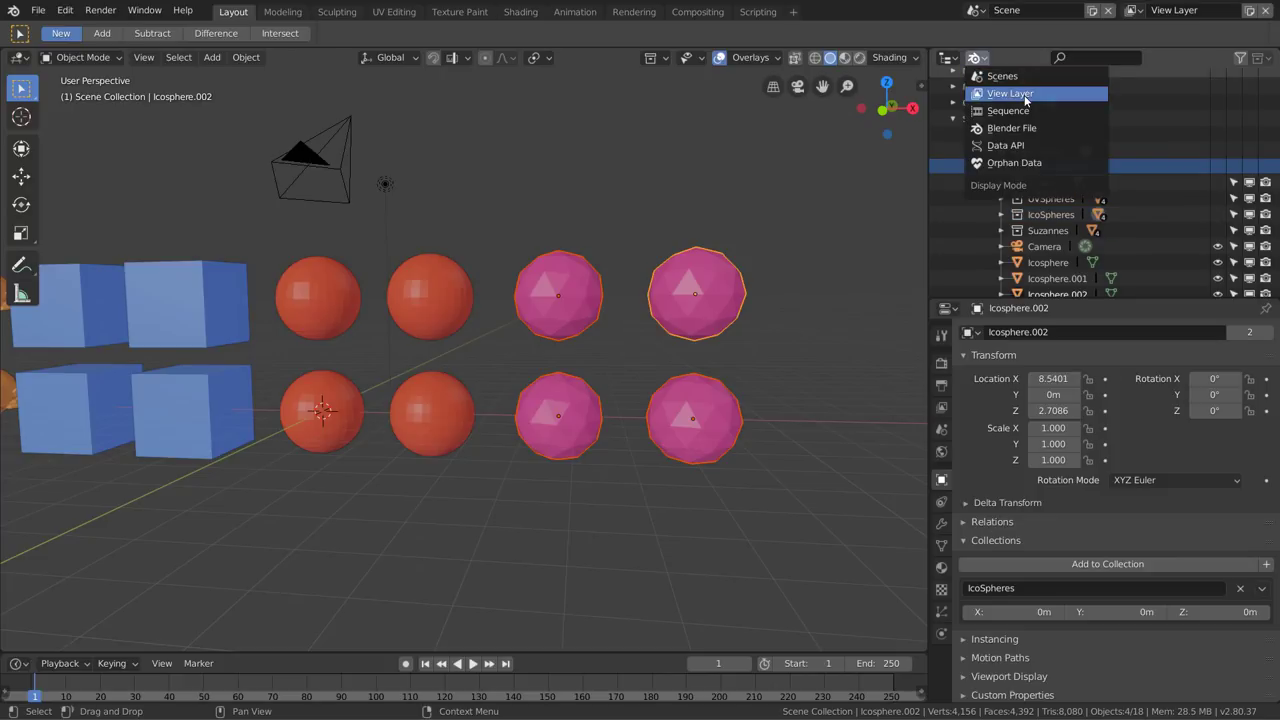
In View Layer mode, create a collection named Spheres inside Scene Collection
{"action": "left_click", "coordinate": [1010, 94]}
{"action": "left_click", "coordinate": [1000, 77]}
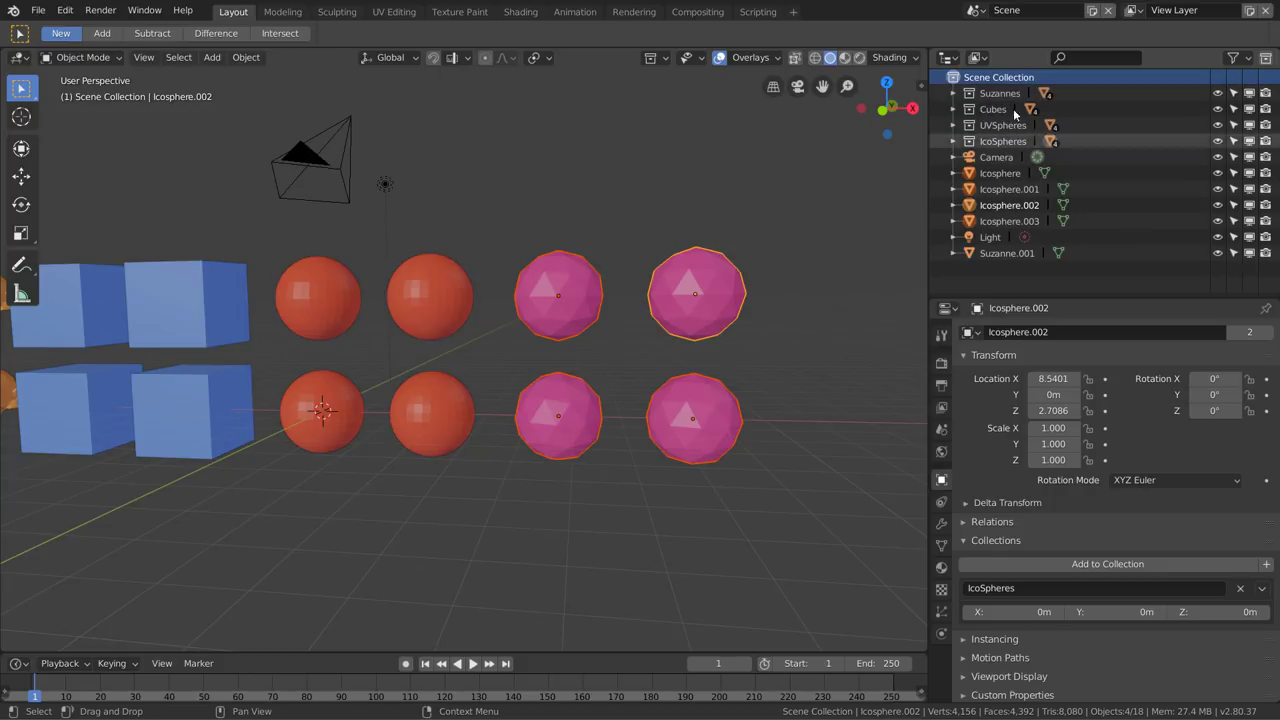
{"action": "left_click", "coordinate": [1265, 58]}
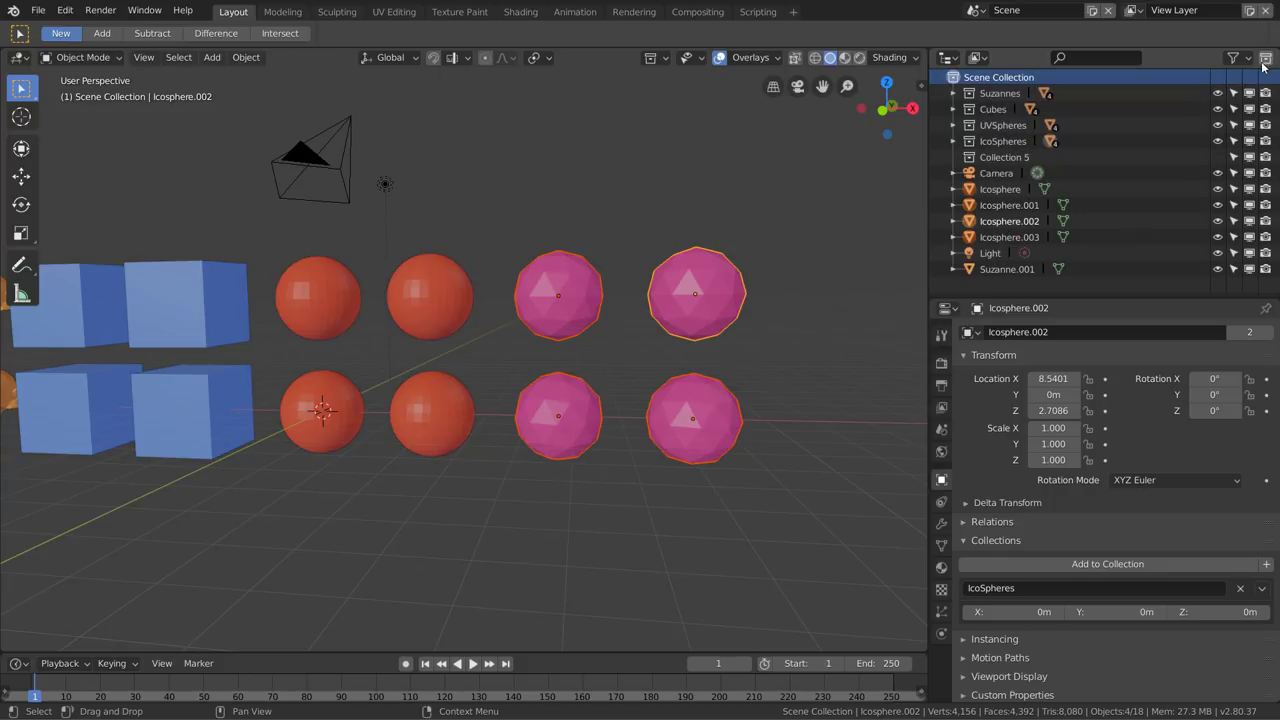
{"action": "left_click", "coordinate": [1006, 160]}
{"action": "type", "text": "Sphe"}
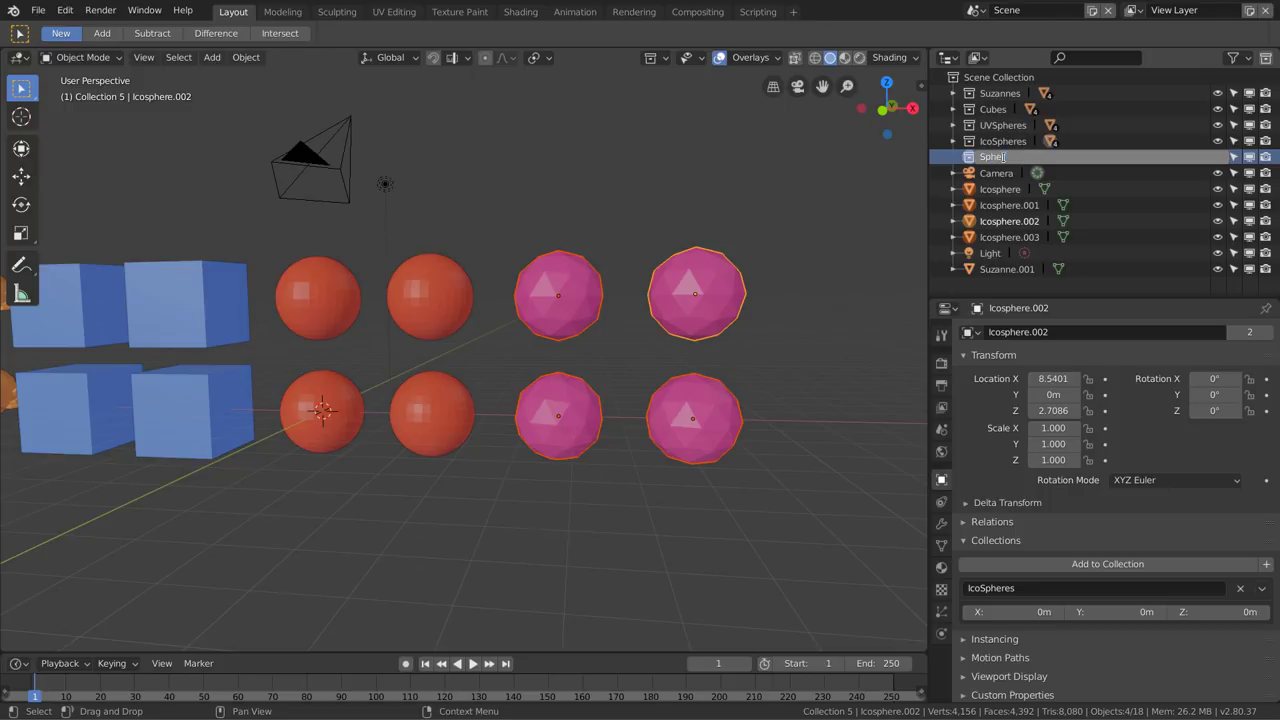
{"action": "type", "text": "res"}
{"action": "key", "text": "Return"}
Move UVSpheres and IcoSpheres into Spheres and test their visibility eye toggles
{"action": "left_click", "coordinate": [1003, 125]}
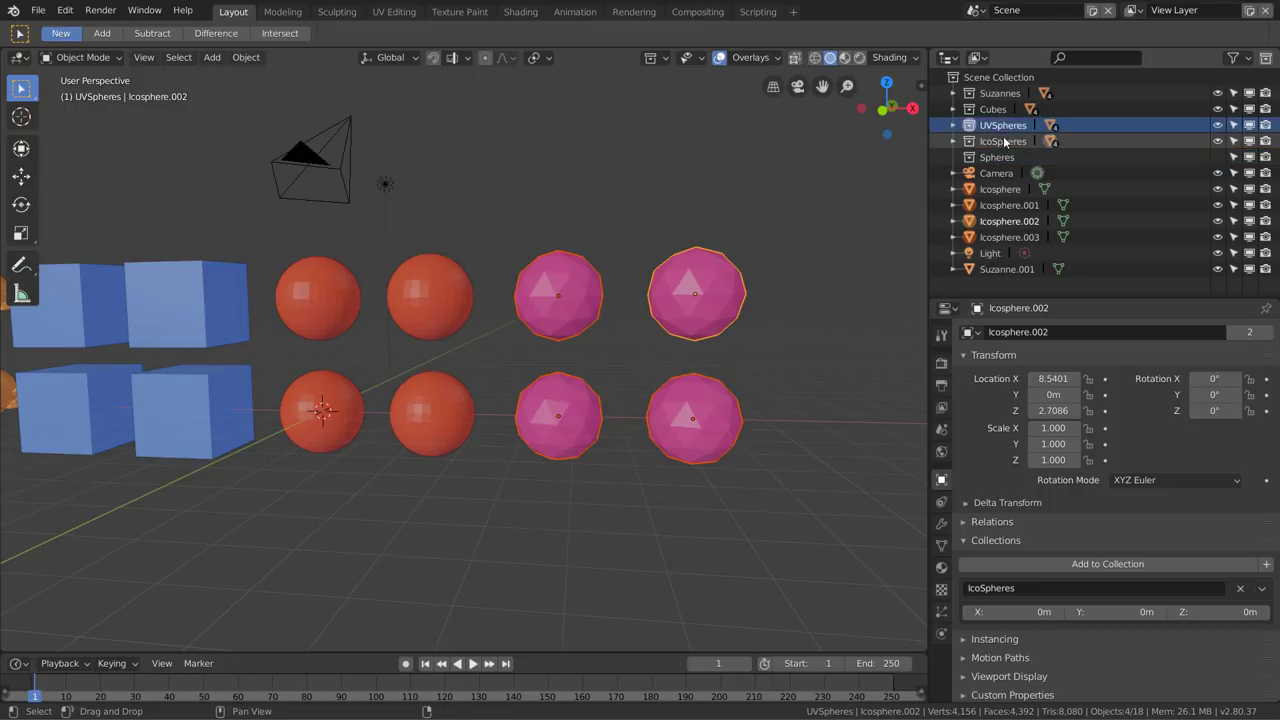
{"action": "left_click", "coordinate": [1003, 141], "text": "ctrl"}
{"action": "left_click_drag", "start_coordinate": [1003, 143], "coordinate": [998, 157]}
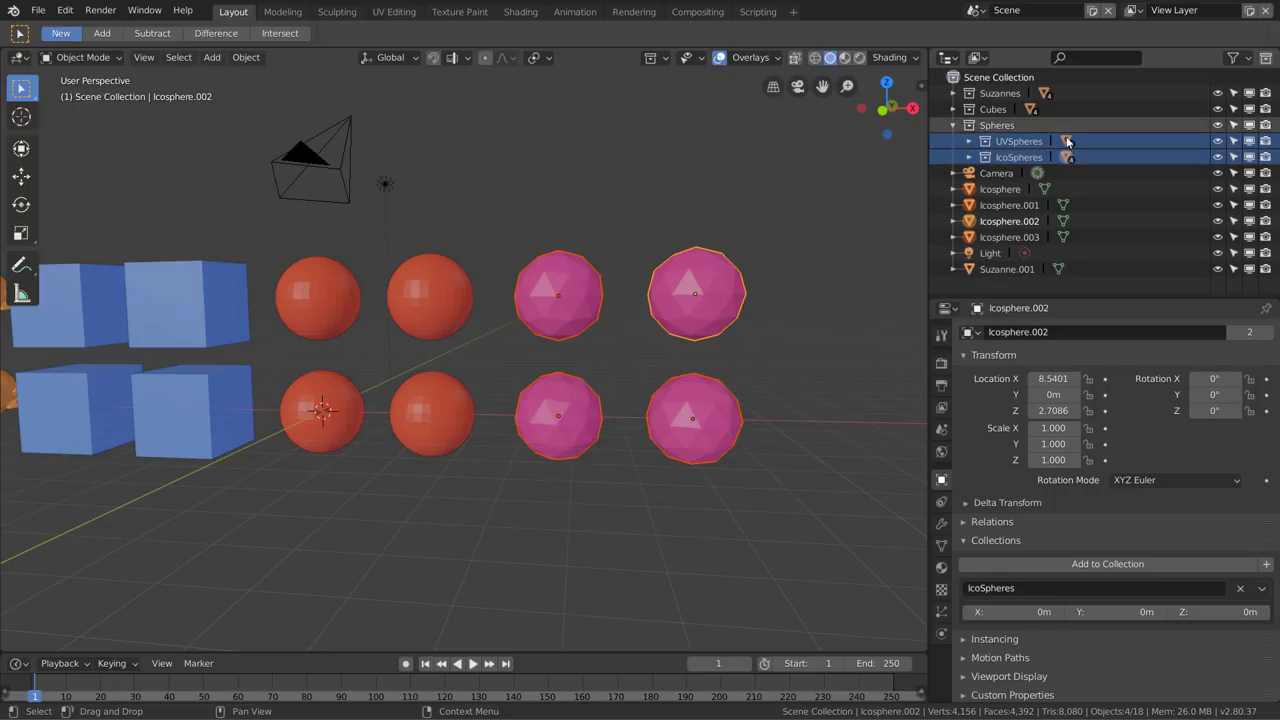
{"action": "left_click", "coordinate": [1217, 125]}
{"action": "left_click", "coordinate": [1217, 125]}
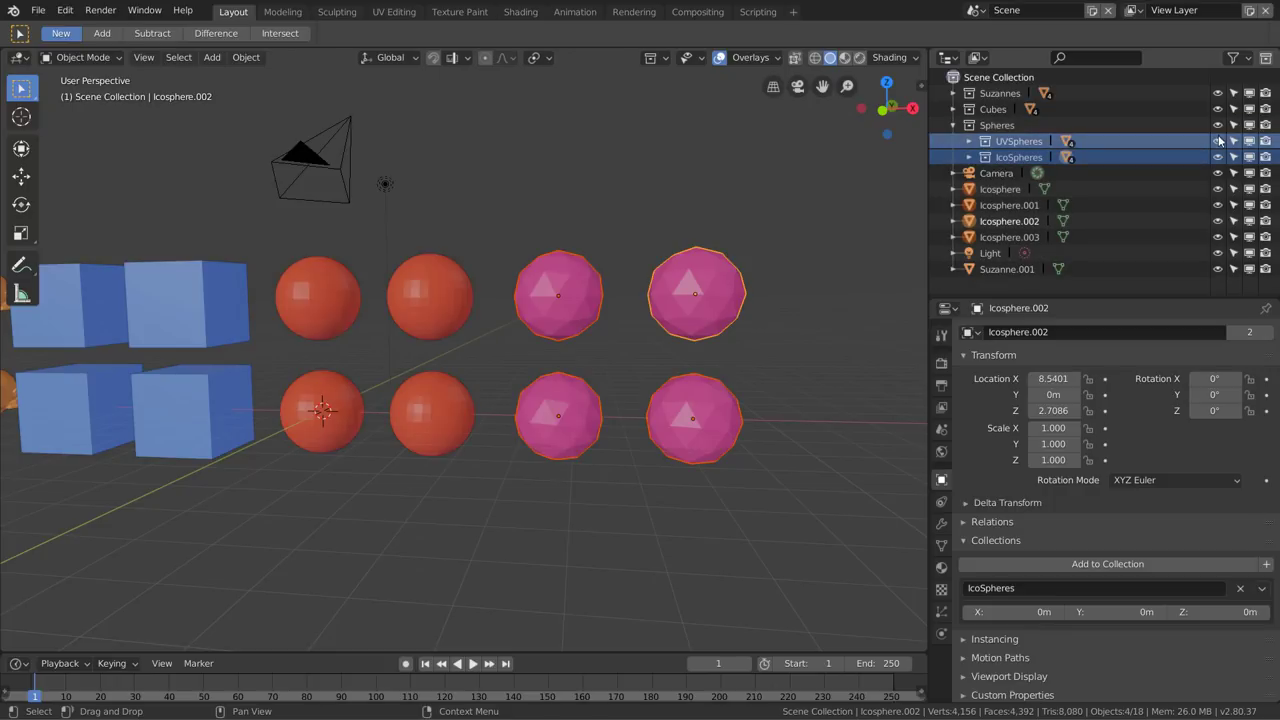
{"action": "left_click", "coordinate": [1217, 141]}
{"action": "left_click", "coordinate": [1217, 141]}
{"action": "left_click", "coordinate": [1217, 141]}
{"action": "left_click", "coordinate": [1217, 141]}
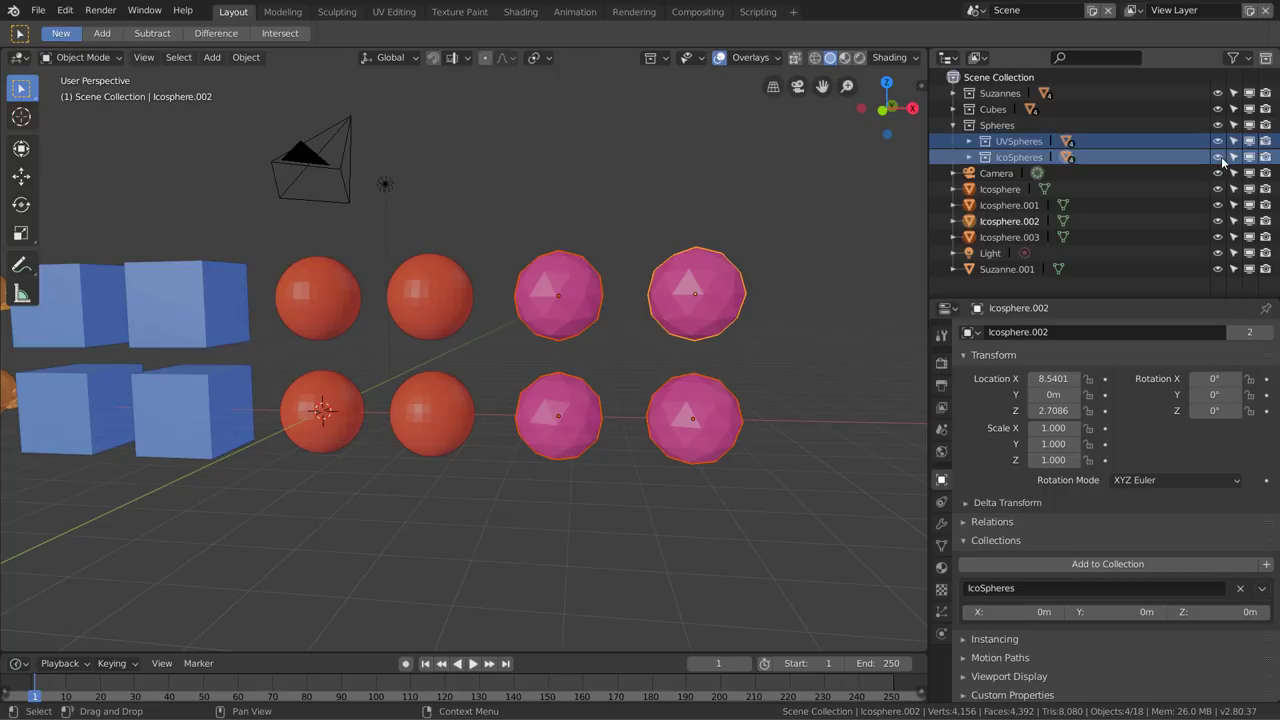
{"action": "left_click", "coordinate": [1217, 157]}
{"action": "left_click", "coordinate": [1217, 157]}
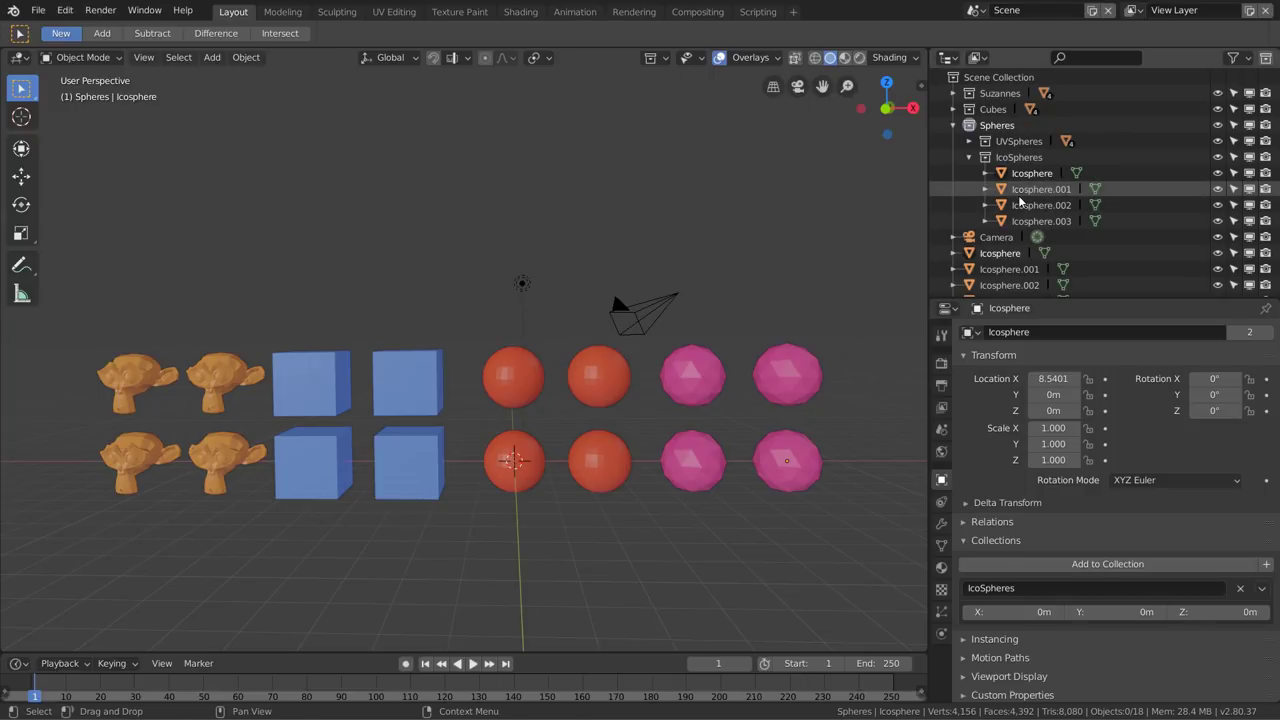
{"action": "scroll", "coordinate": [960, 200], "scroll_direction": "down", "scroll_amount": 2}
{"action": "scroll", "coordinate": [965, 200], "scroll_direction": "up", "scroll_amount": 2}
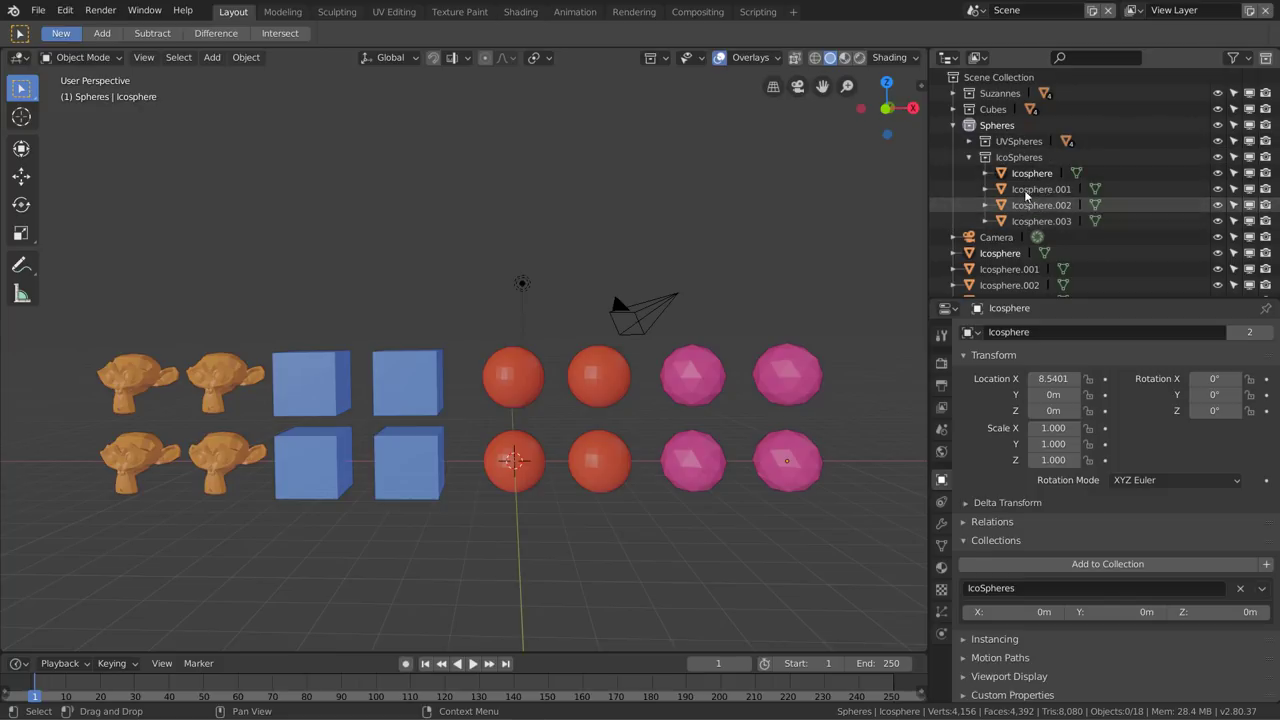
Create a collection named Spheres 2 and drag it to the Scene Collection's top level
{"action": "left_click", "coordinate": [1003, 125]}
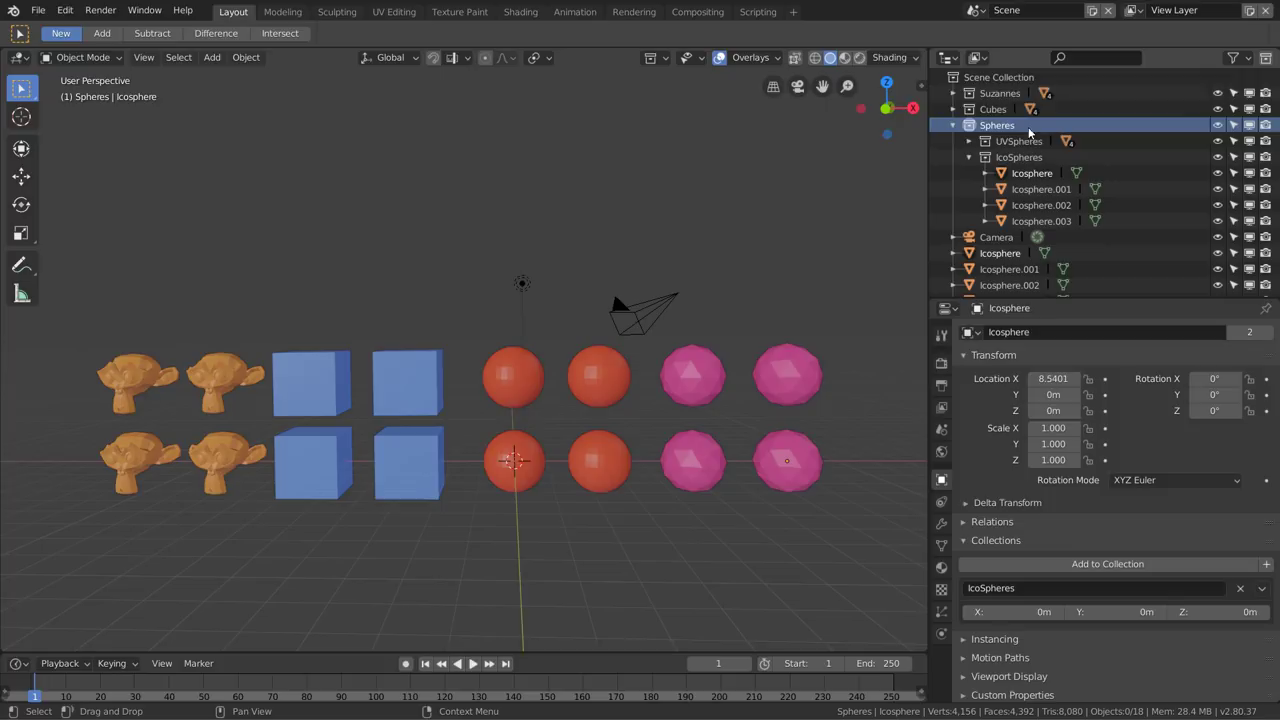
{"action": "left_click", "coordinate": [1265, 57]}
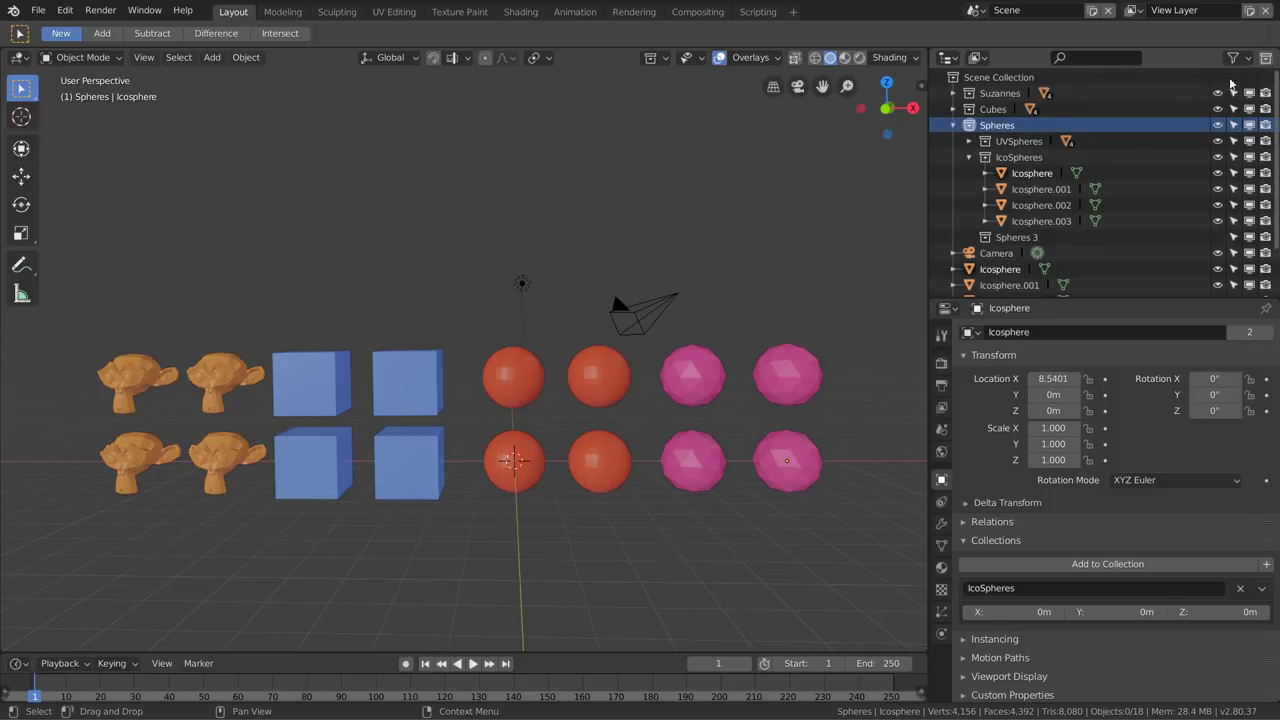
{"action": "double_click", "coordinate": [1013, 238]}
{"action": "type", "text": "S"}
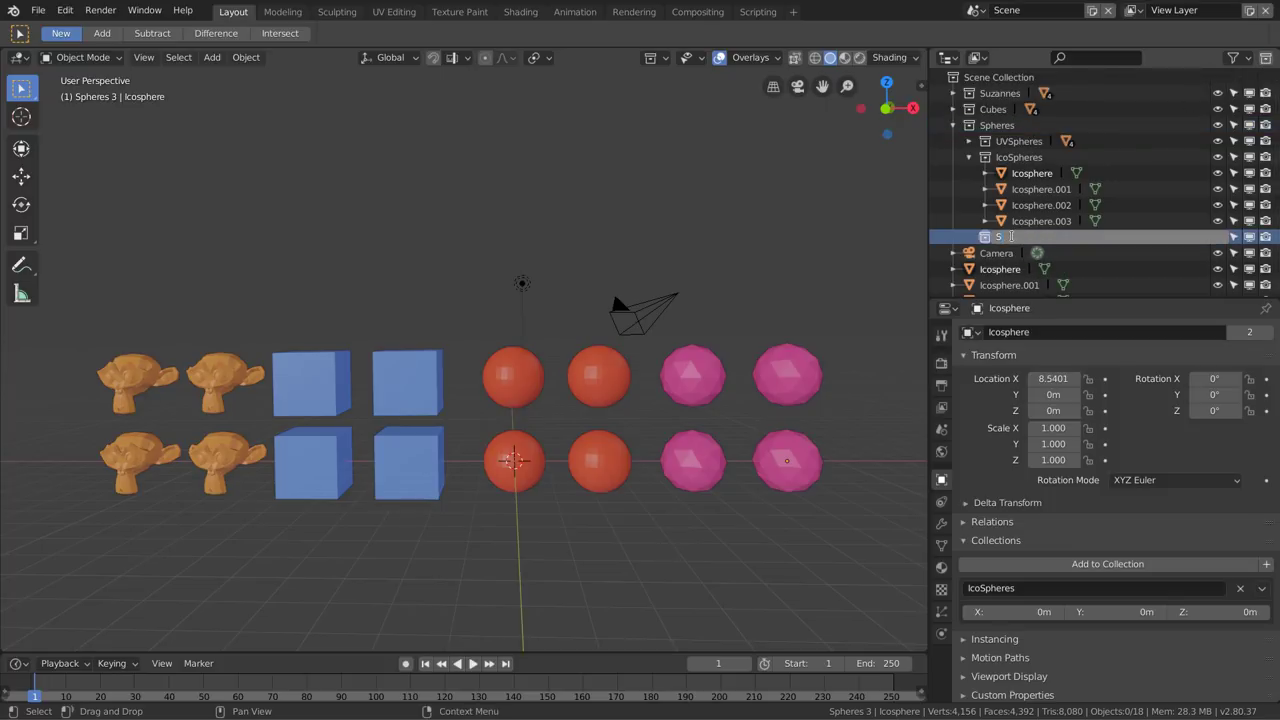
{"action": "type", "text": "pheres 2"}
{"action": "key", "text": "Return"}
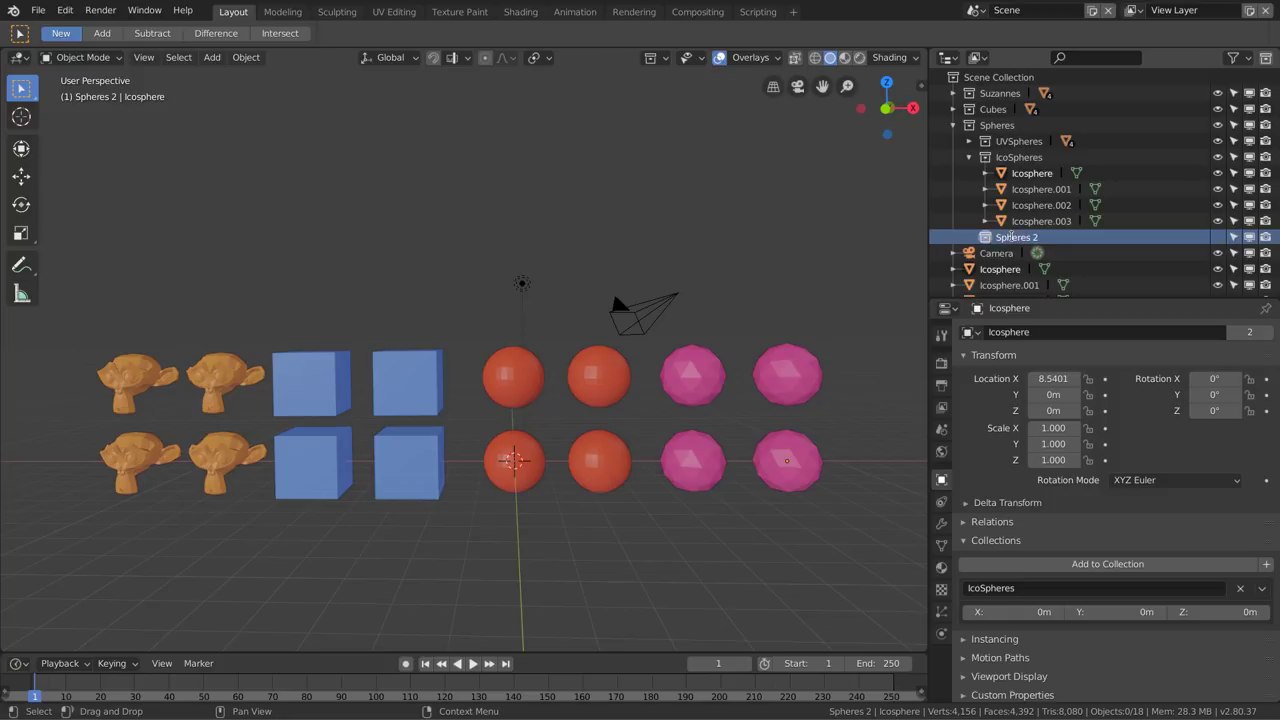
{"action": "scroll", "coordinate": [1017, 240], "scroll_direction": "down", "scroll_amount": 3}
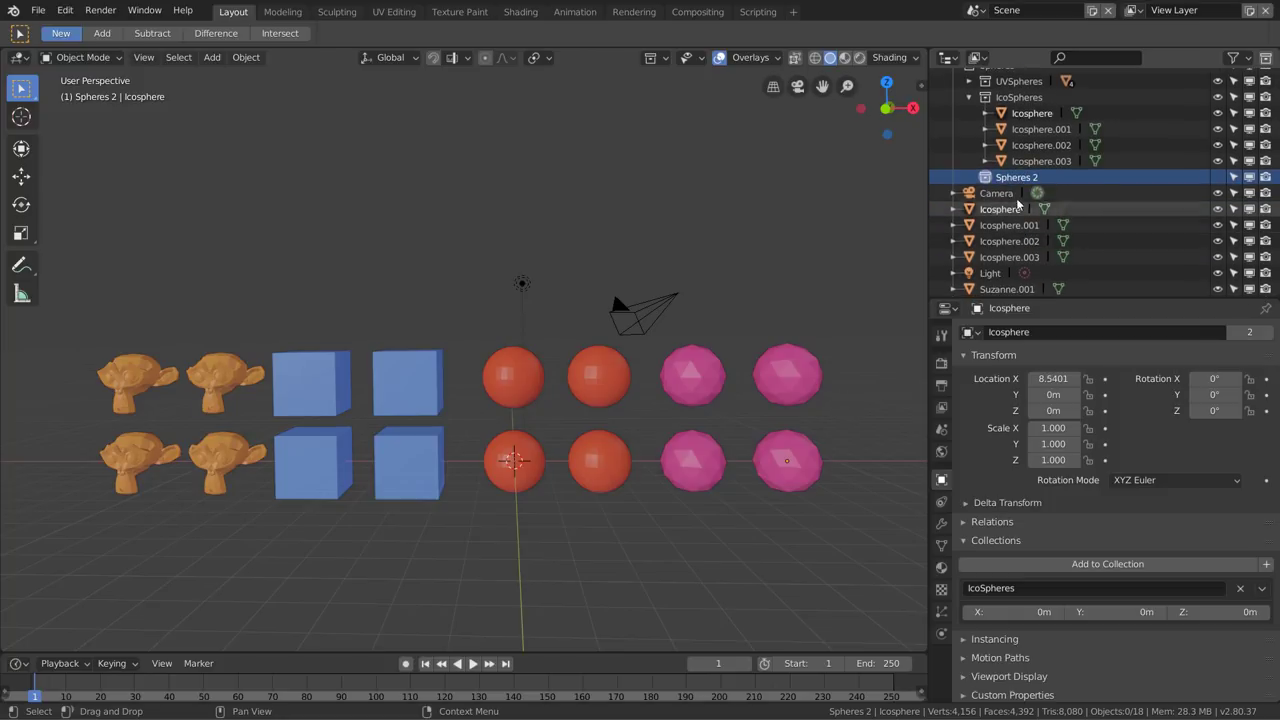
{"action": "mouse_move", "coordinate": [1012, 179]}
{"action": "left_mouse_down"}
{"action": "mouse_move", "coordinate": [1045, 253]}
{"action": "mouse_move", "coordinate": [1040, 272]}
{"action": "left_mouse_up"}
{"action": "scroll", "coordinate": [973, 228], "scroll_direction": "up", "scroll_amount": 3}
{"action": "scroll", "coordinate": [973, 228], "scroll_direction": "up", "scroll_amount": 1}
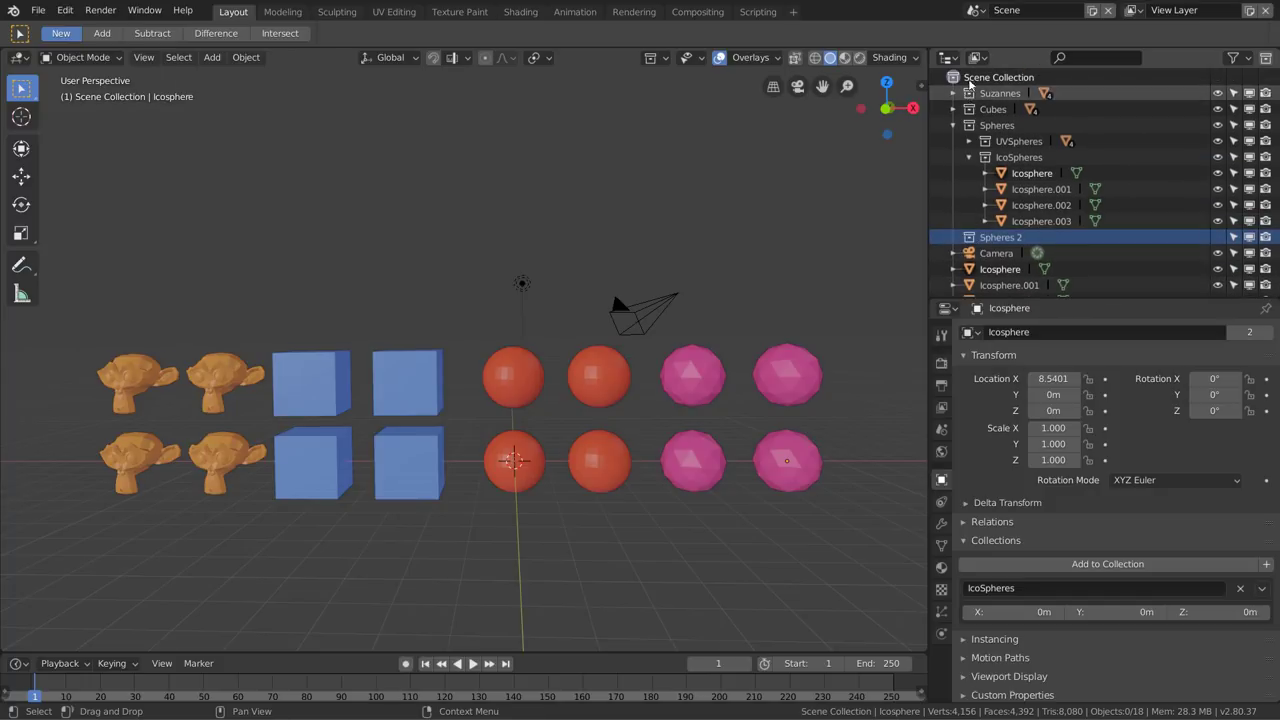
{"action": "left_click", "coordinate": [954, 126]}
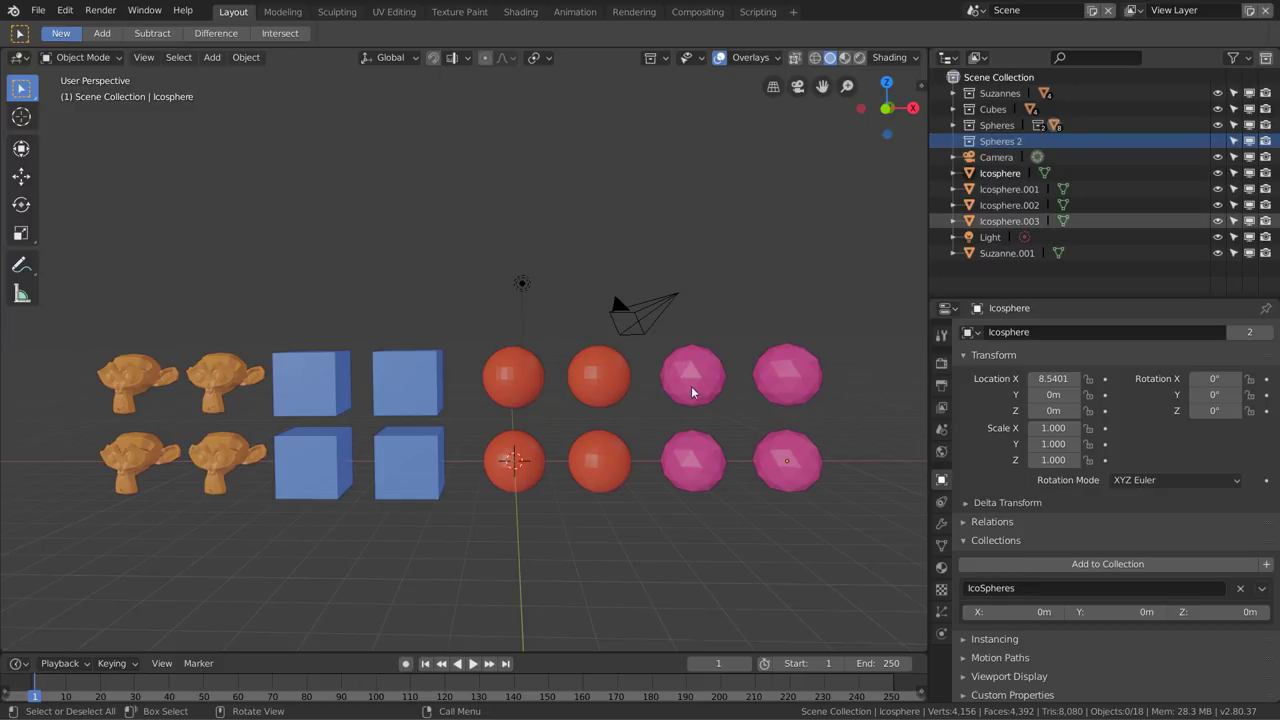
Select seven of the spheres in the viewport
{"action": "left_click", "coordinate": [517, 376]}
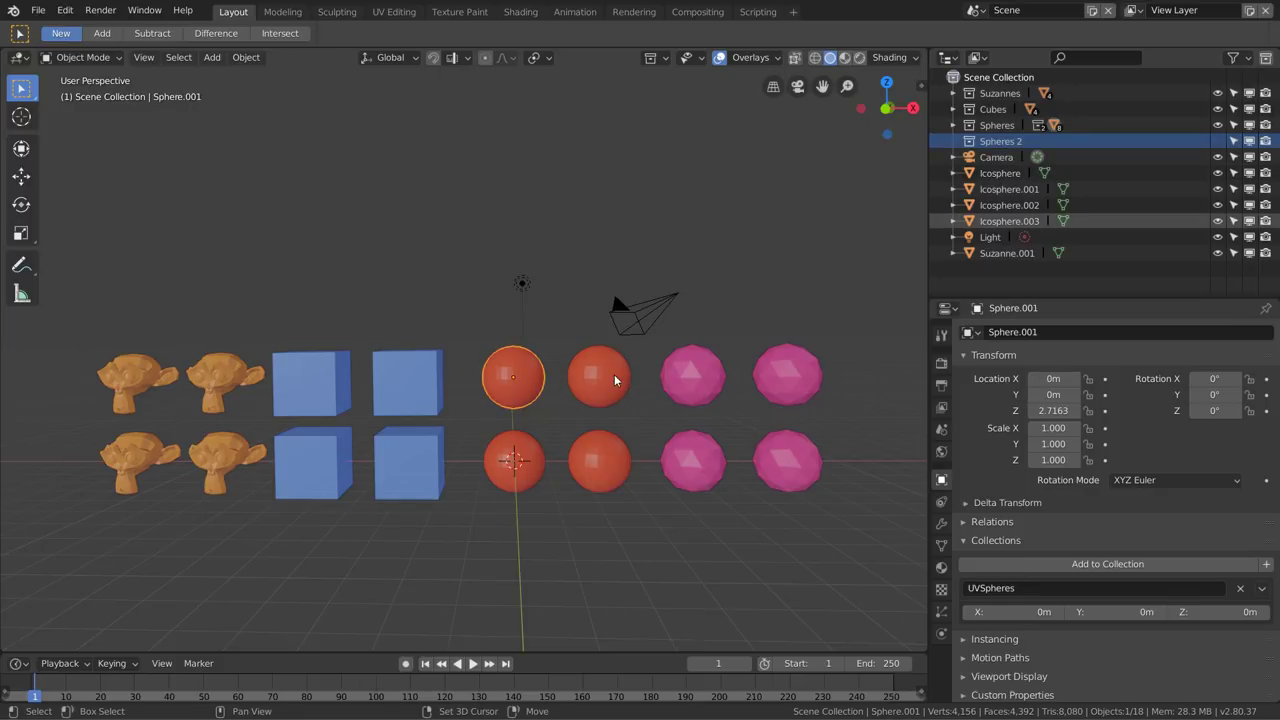
{"action": "left_click", "coordinate": [697, 375]}
{"action": "left_click", "coordinate": [787, 375], "text": "shift"}
{"action": "left_click", "coordinate": [787, 460], "text": "shift"}
{"action": "left_click", "coordinate": [692, 460], "text": "shift"}
{"action": "left_click", "coordinate": [599, 460], "text": "shift"}
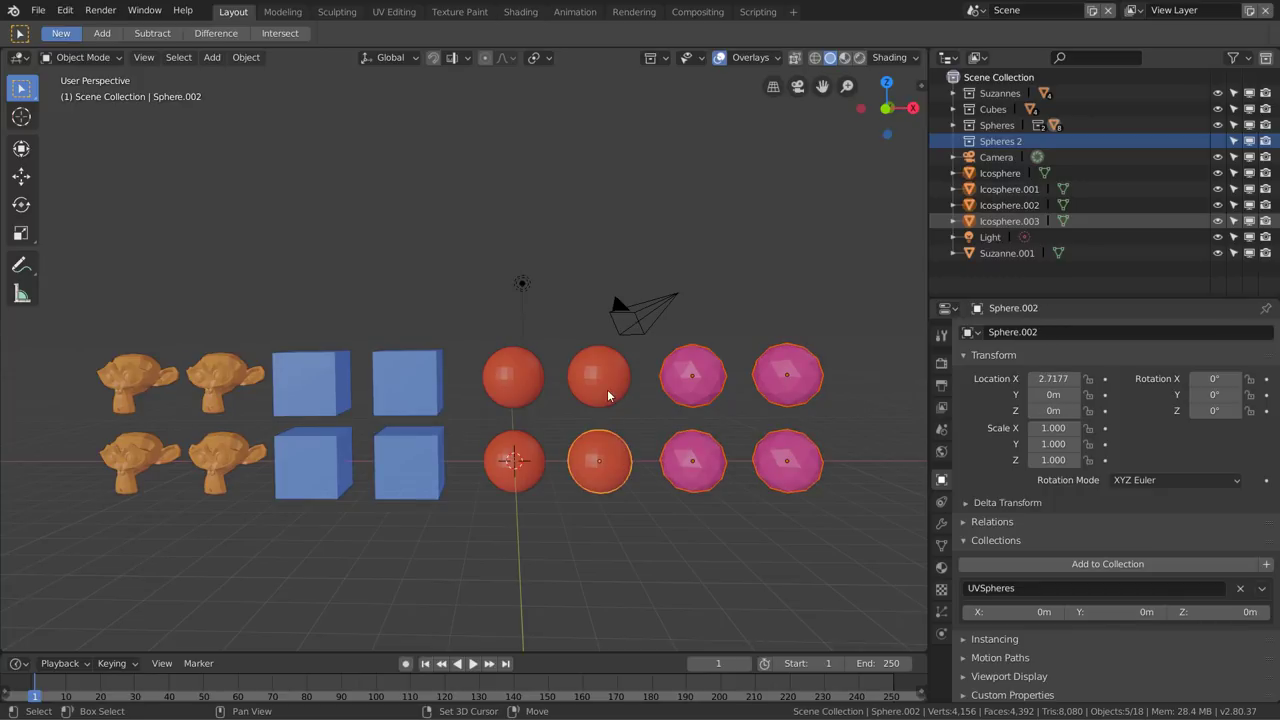
{"action": "left_click", "coordinate": [605, 385], "text": "shift"}
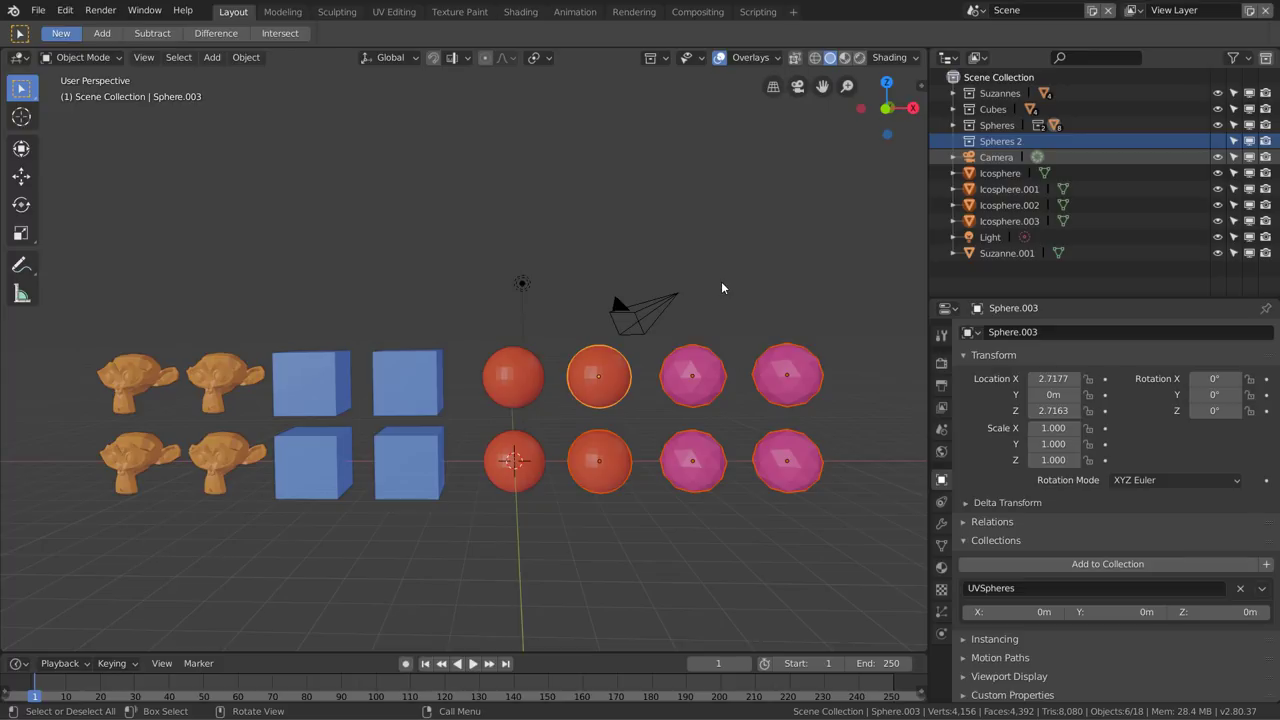
Browse the Icosphere entries in the outliner and expand Spheres to reveal UVSpheres and IcoSpheres
{"action": "left_click", "coordinate": [992, 173]}
{"action": "key", "text": "Down"}
{"action": "key", "text": "Down"}
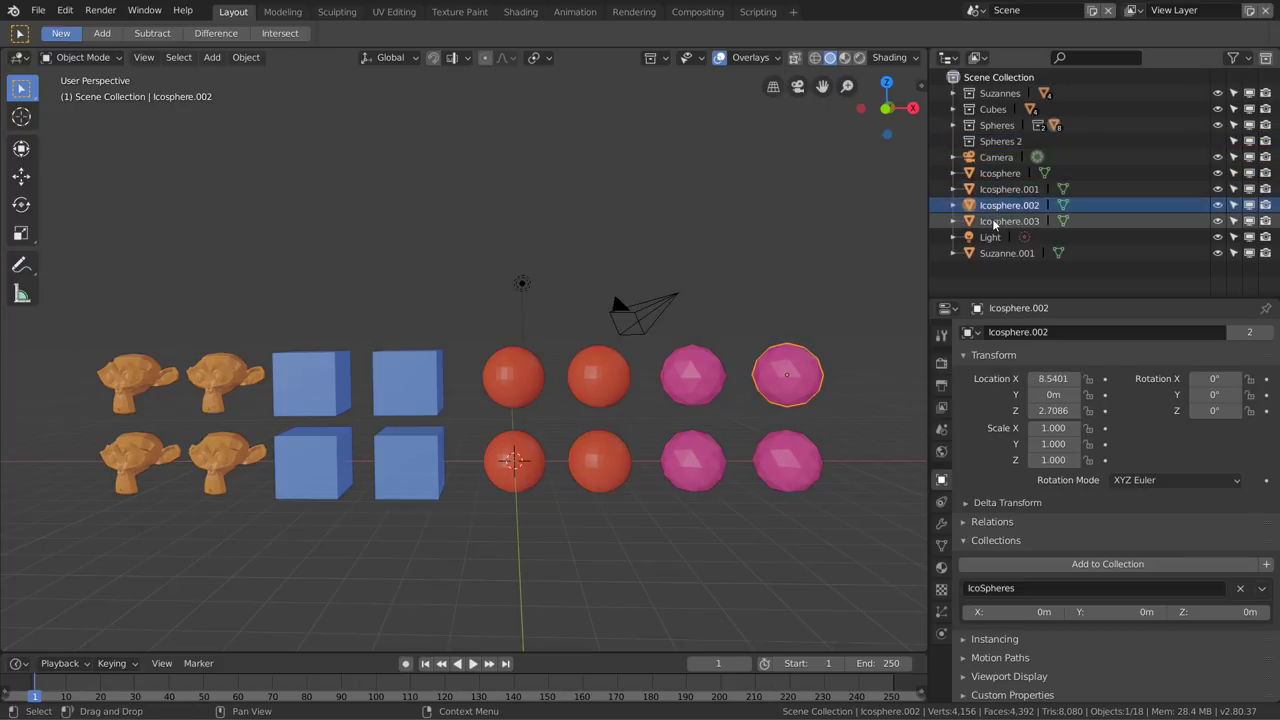
{"action": "key", "text": "Down"}
{"action": "key", "text": "Up"}
{"action": "key", "text": "Up"}
{"action": "key", "text": "Up"}
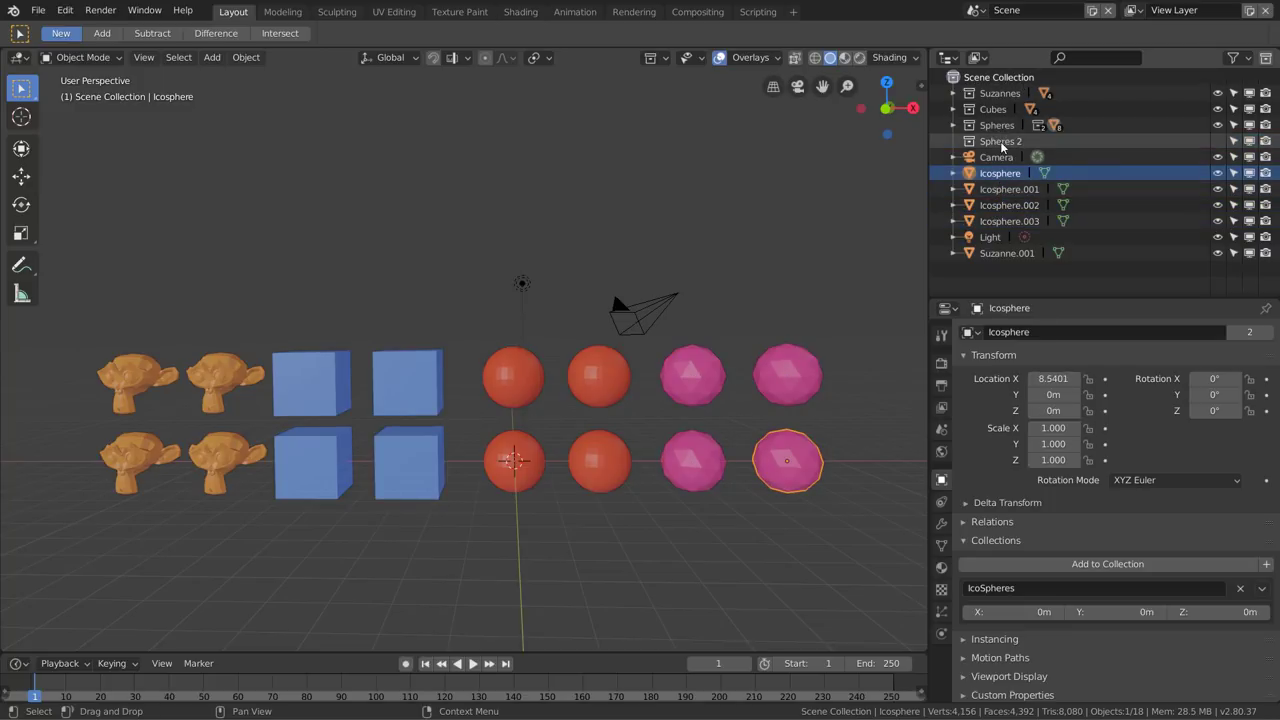
{"action": "left_click", "coordinate": [955, 126]}
{"action": "left_click", "coordinate": [953, 125]}
{"action": "left_click", "coordinate": [1019, 157]}
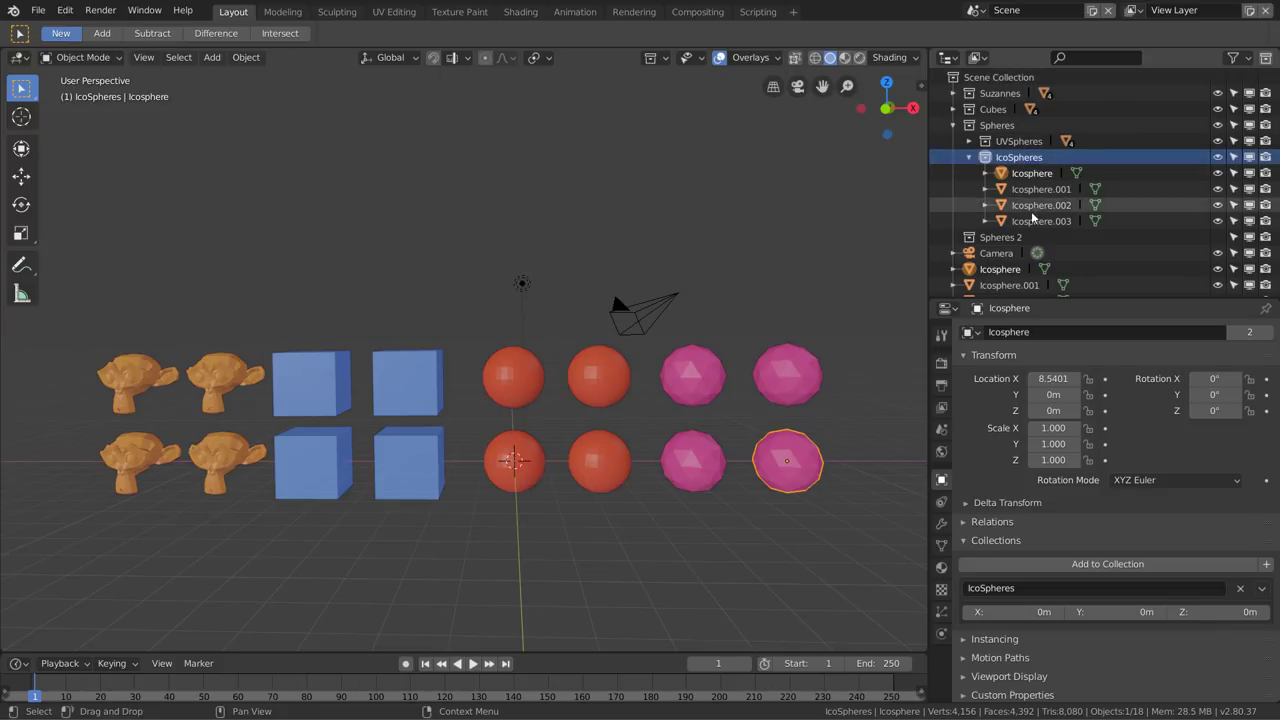
{"action": "scroll", "coordinate": [1042, 215], "scroll_direction": "down", "scroll_amount": 2}
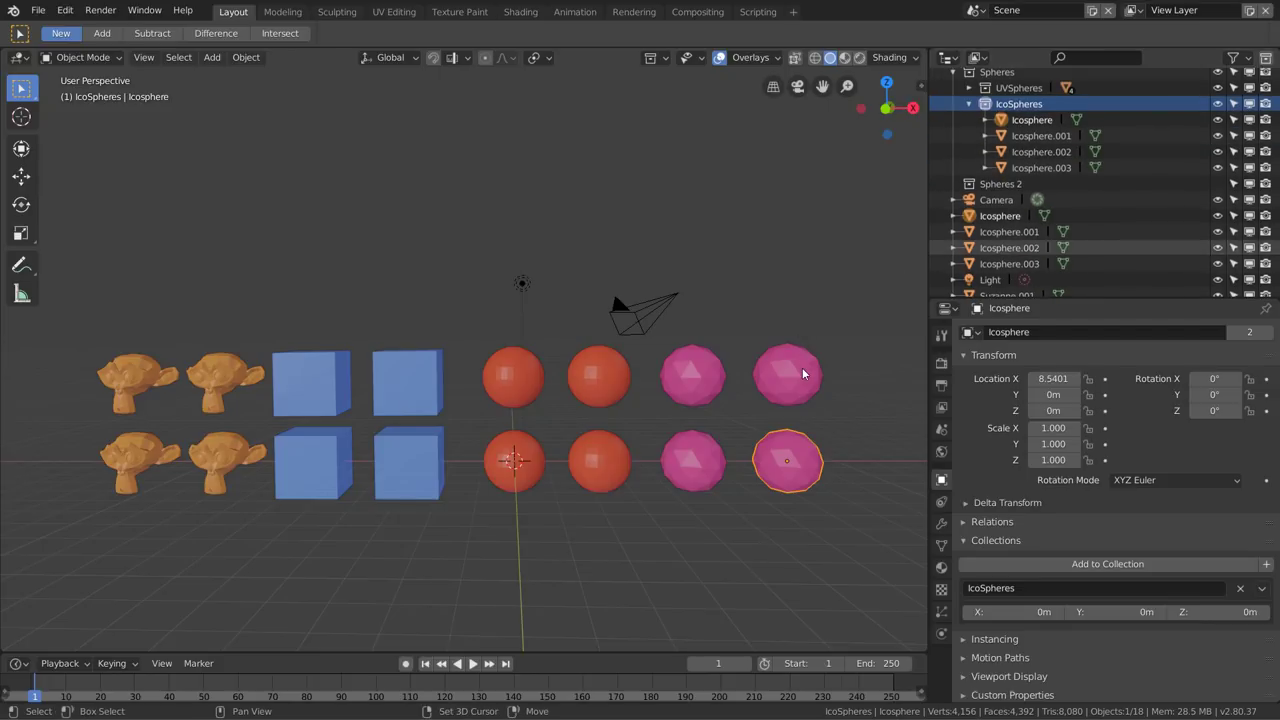
Move the pink icospheres into Spheres > IcoSpheres so they leave Scene Collection
{"action": "left_click", "coordinate": [802, 367], "text": "shift"}
{"action": "left_click", "coordinate": [708, 378], "text": "shift"}
{"action": "left_click", "coordinate": [695, 484], "text": "shift"}
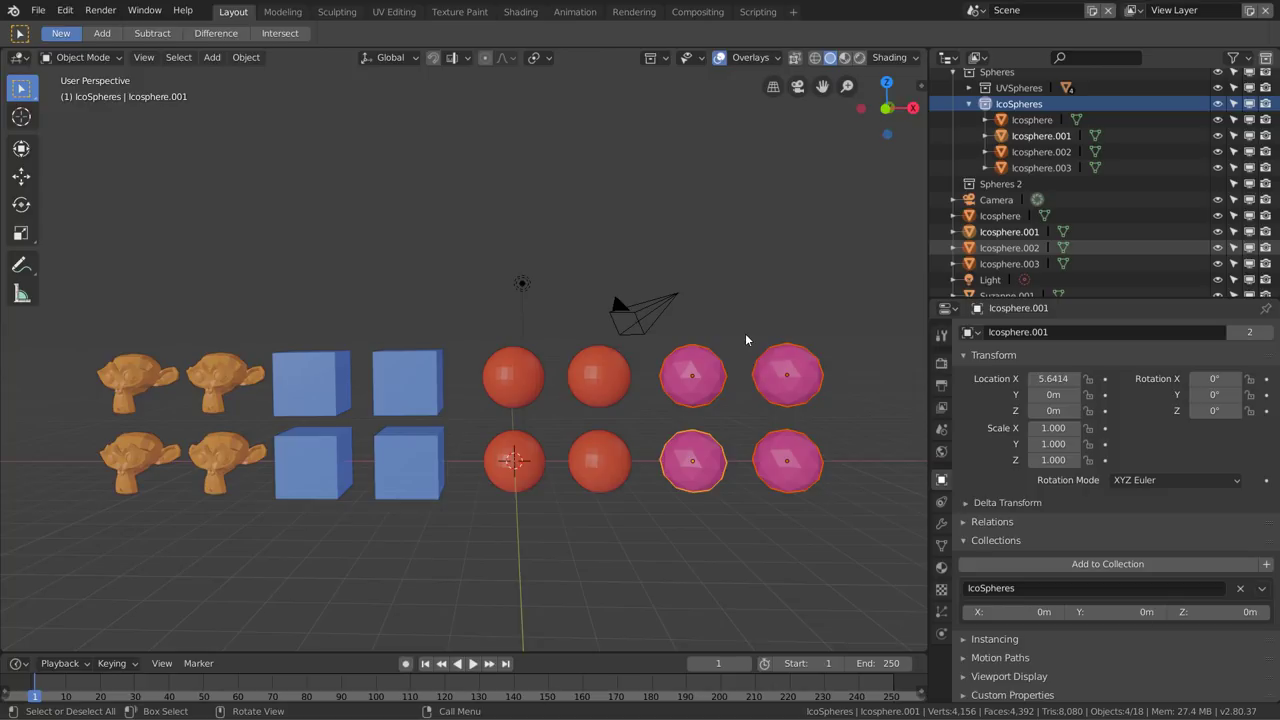
{"action": "key", "text": "m"}
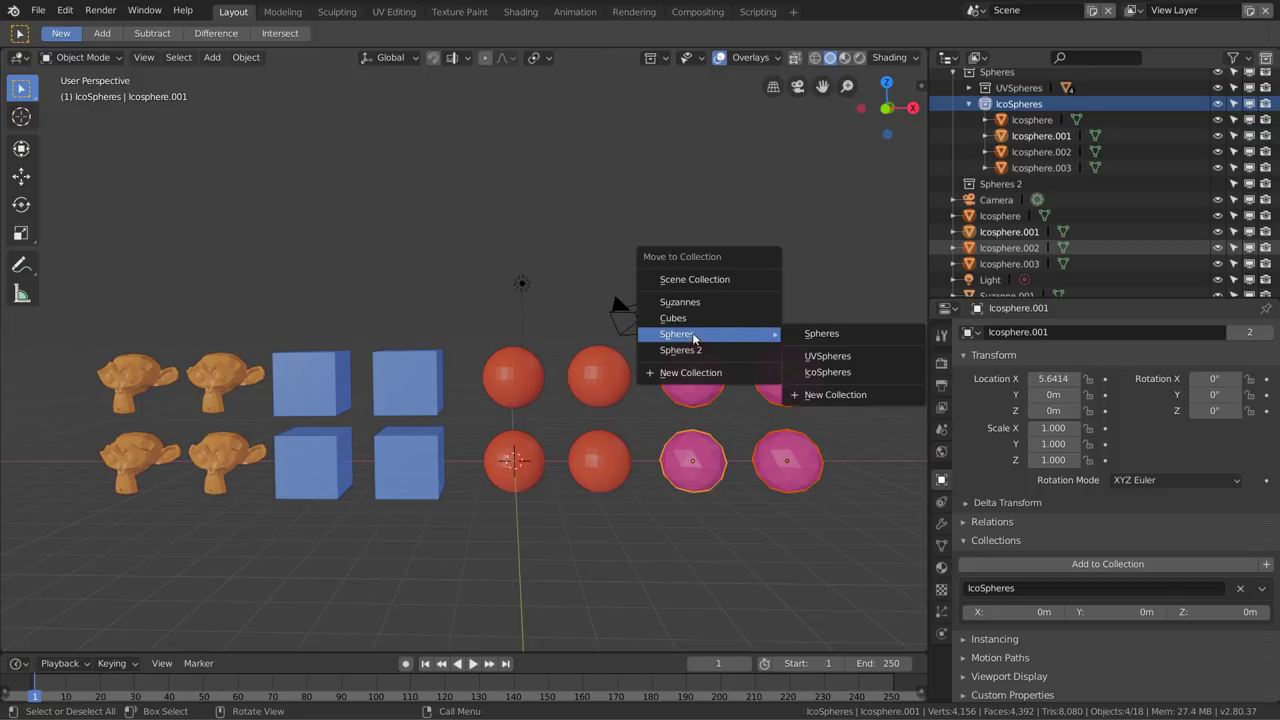
{"action": "left_click", "coordinate": [849, 375]}
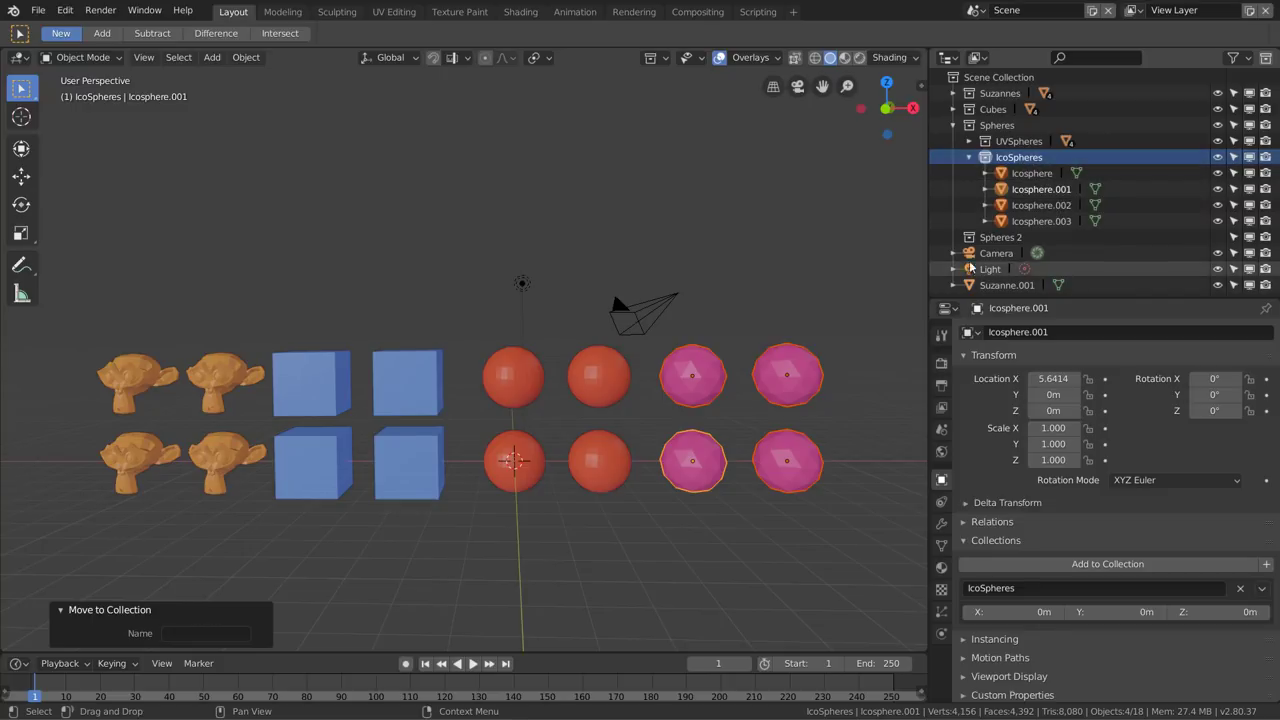
{"action": "left_click", "coordinate": [969, 158]}
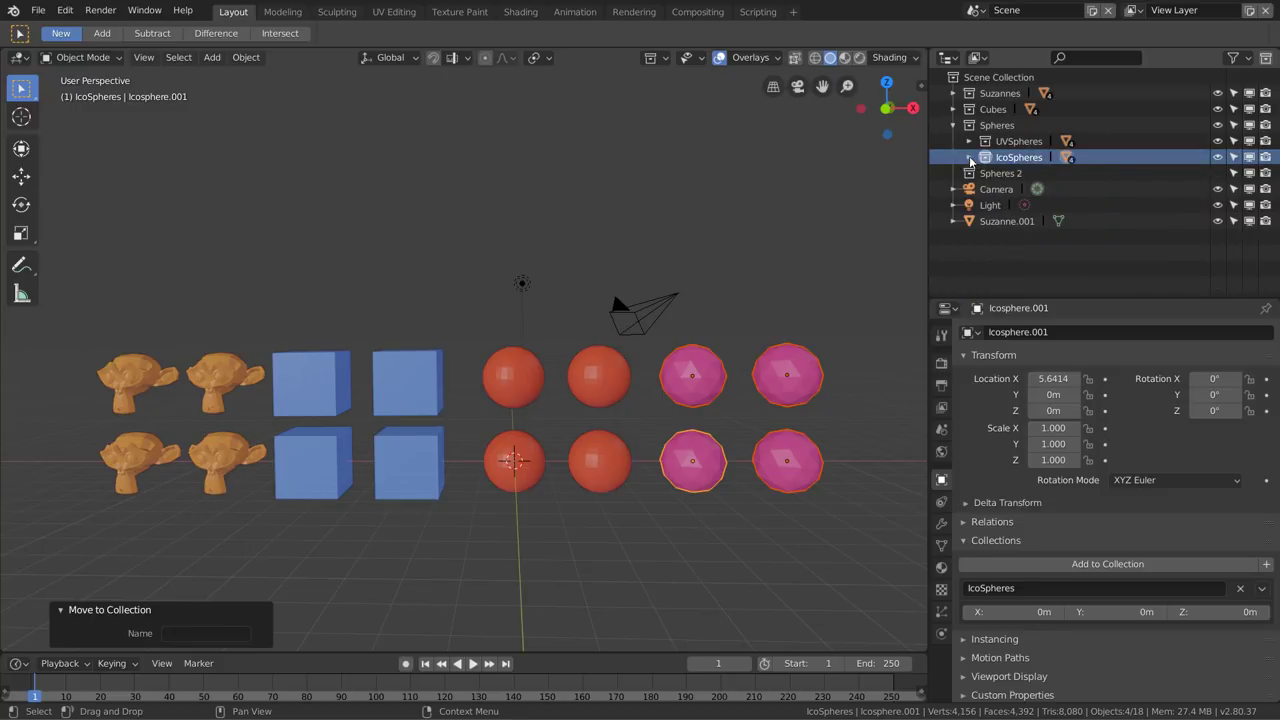
{"action": "left_click", "coordinate": [612, 375], "text": "shift"}
Link the four icospheres plus Sphere.002 and Sphere.003 into Spheres 2, verify, then deselect all
{"action": "left_click", "coordinate": [609, 455], "text": "shift"}
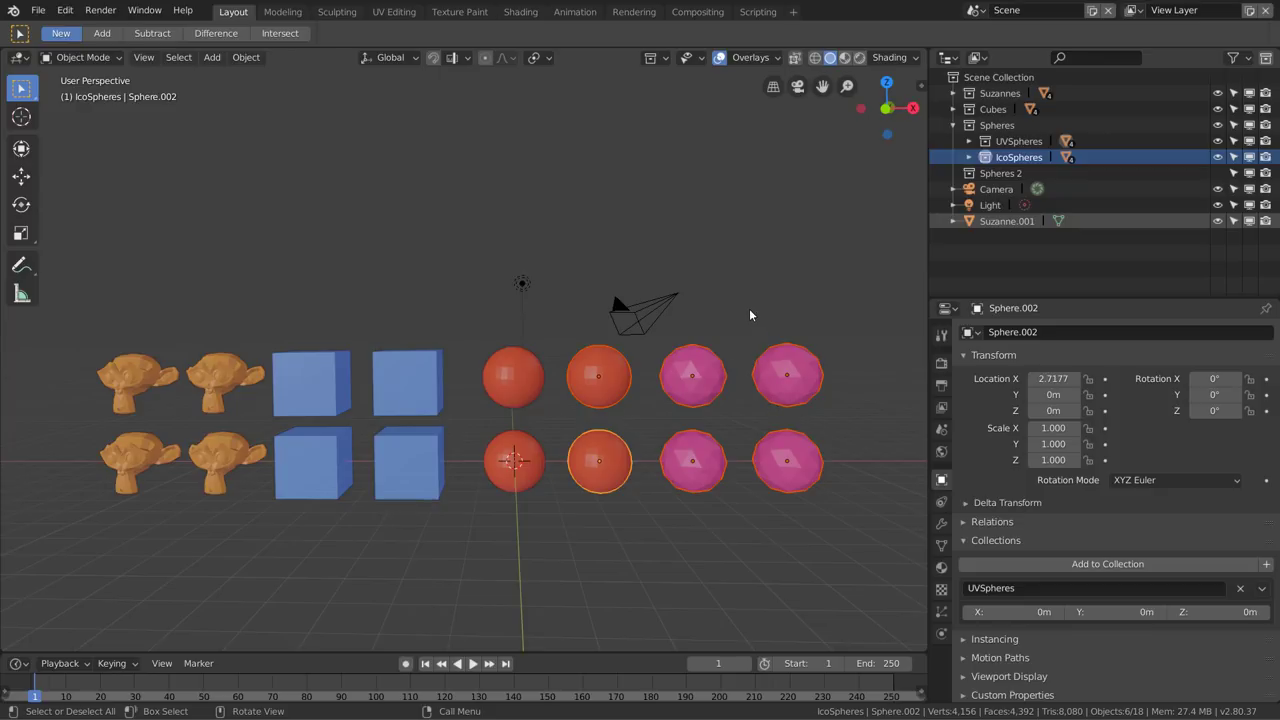
{"action": "key", "text": "shift+m"}
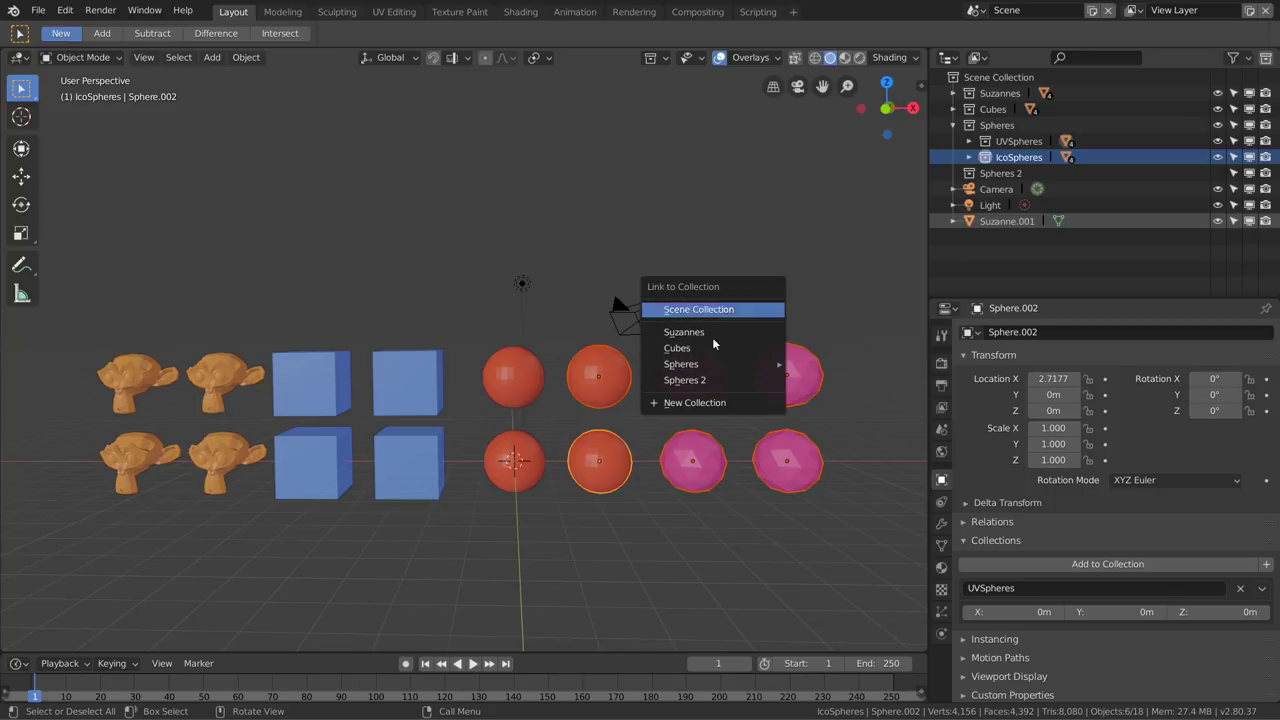
{"action": "left_click", "coordinate": [718, 380]}
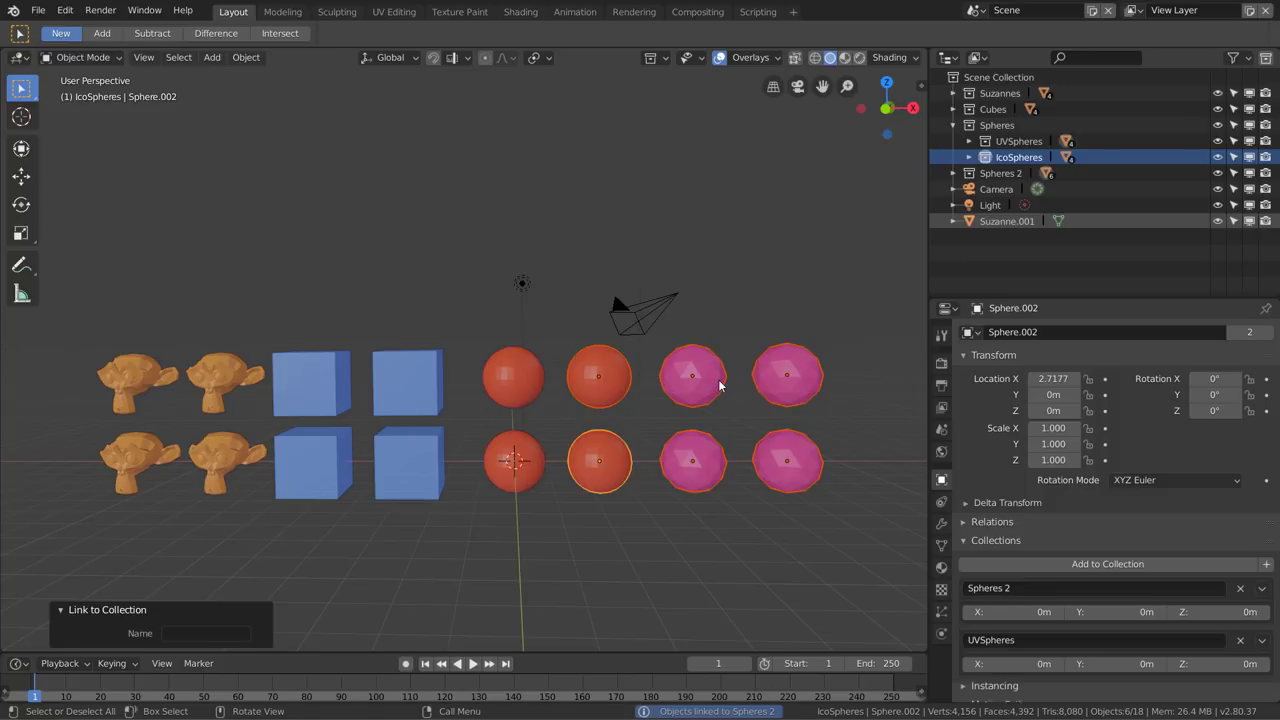
{"action": "left_click", "coordinate": [954, 174]}
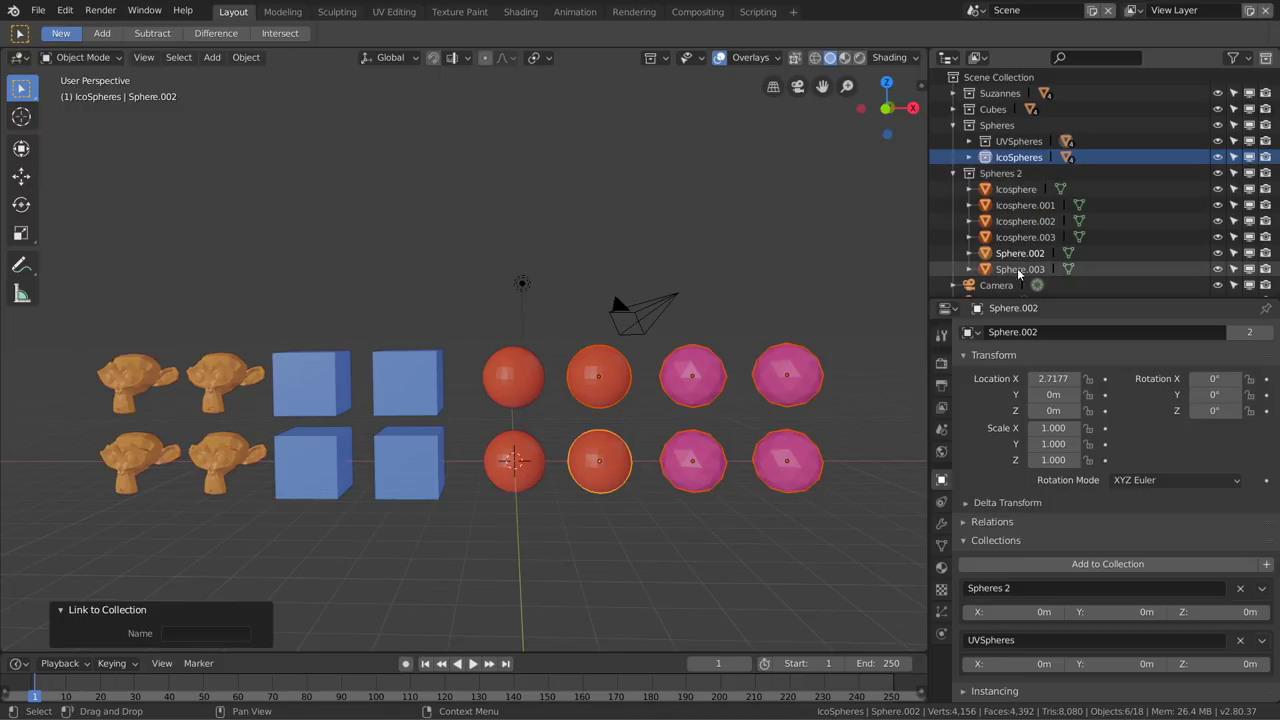
{"action": "left_click", "coordinate": [757, 280]}
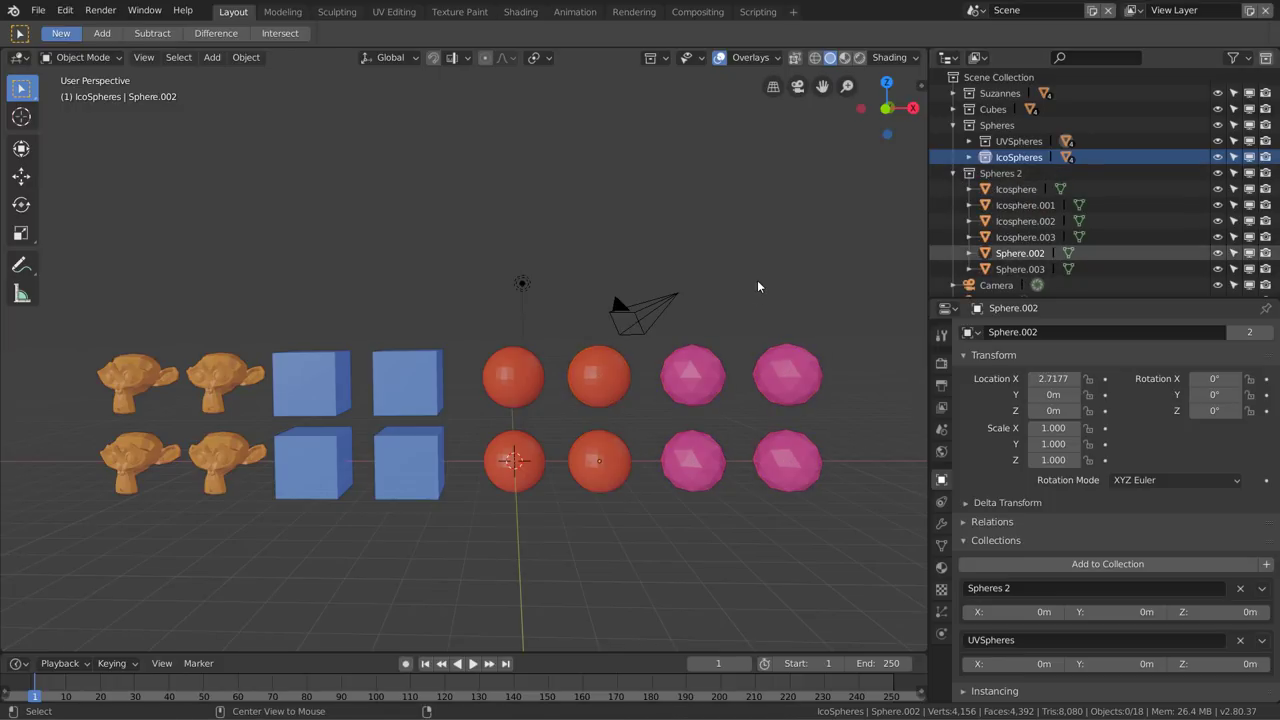
Collapse Spheres 2 and Spheres, then toggle the Spheres collection's visibility off and on
{"action": "left_click", "coordinate": [954, 173]}
{"action": "left_click", "coordinate": [954, 125]}
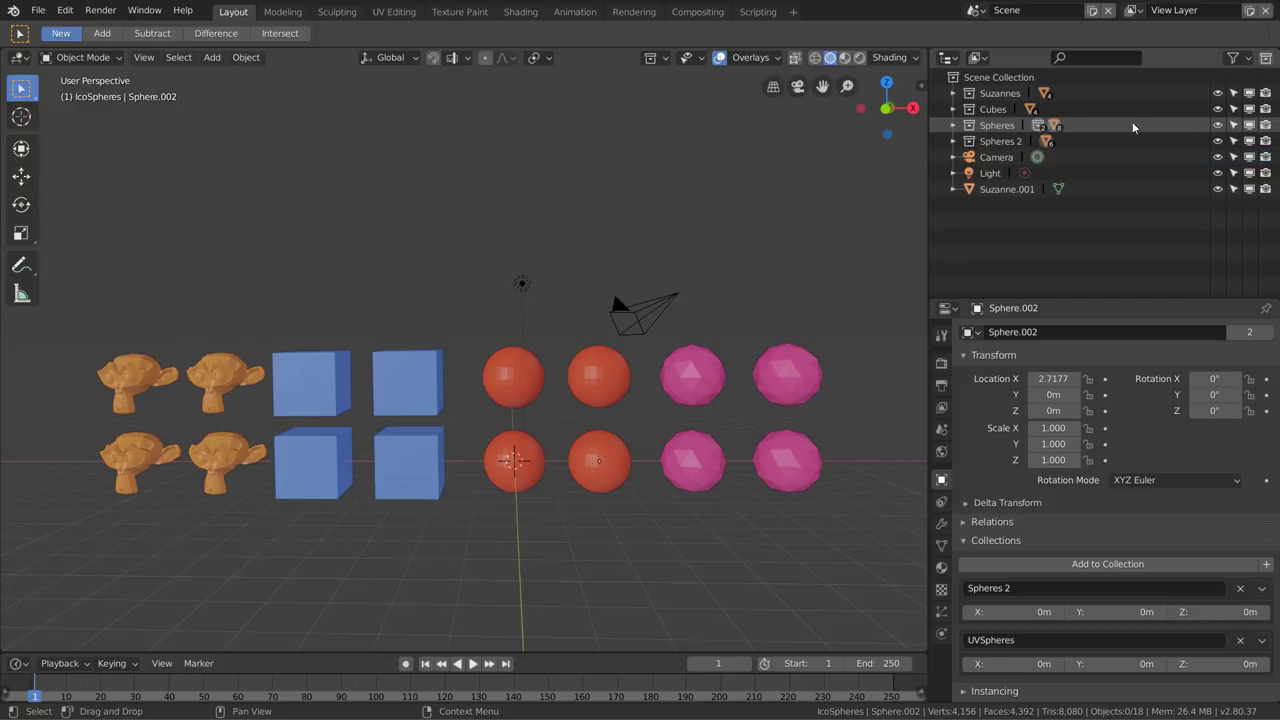
{"action": "left_click", "coordinate": [1217, 125]}
{"action": "left_click", "coordinate": [1217, 125]}
{"action": "left_click", "coordinate": [1217, 125]}
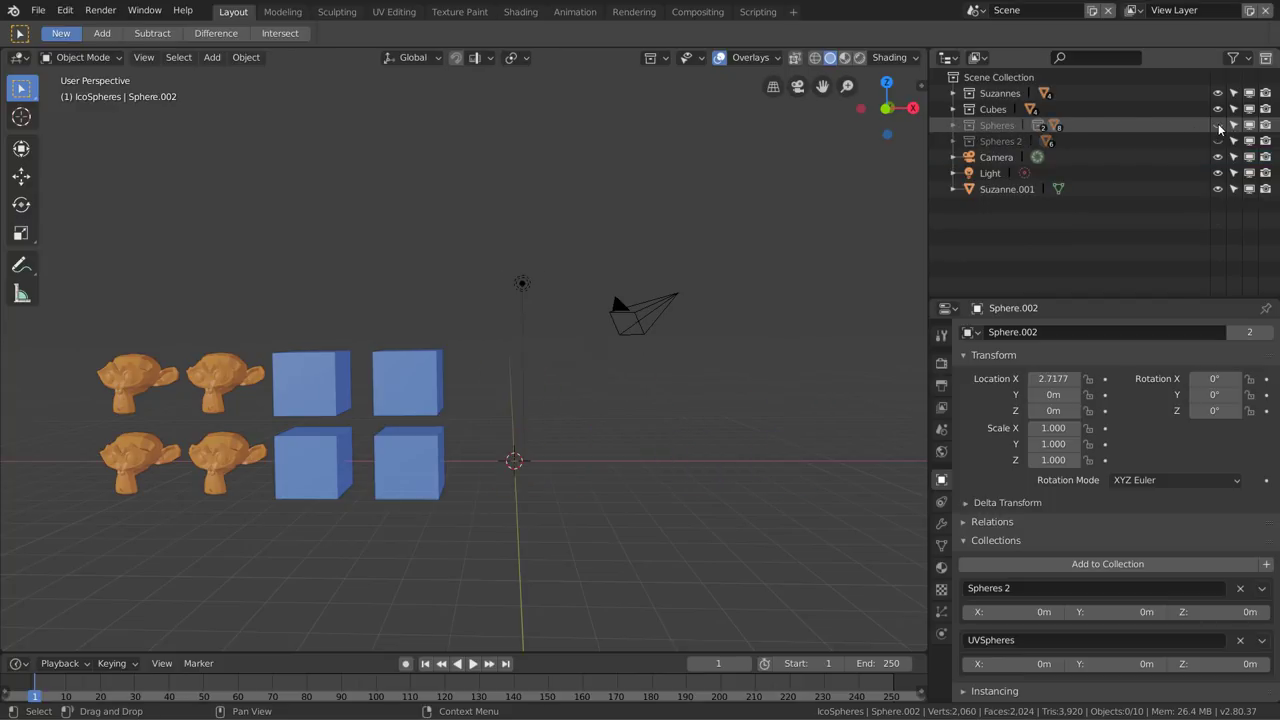
{"action": "left_click", "coordinate": [1217, 125]}
{"action": "left_click", "coordinate": [1217, 125]}
{"action": "left_click", "coordinate": [1217, 125]}
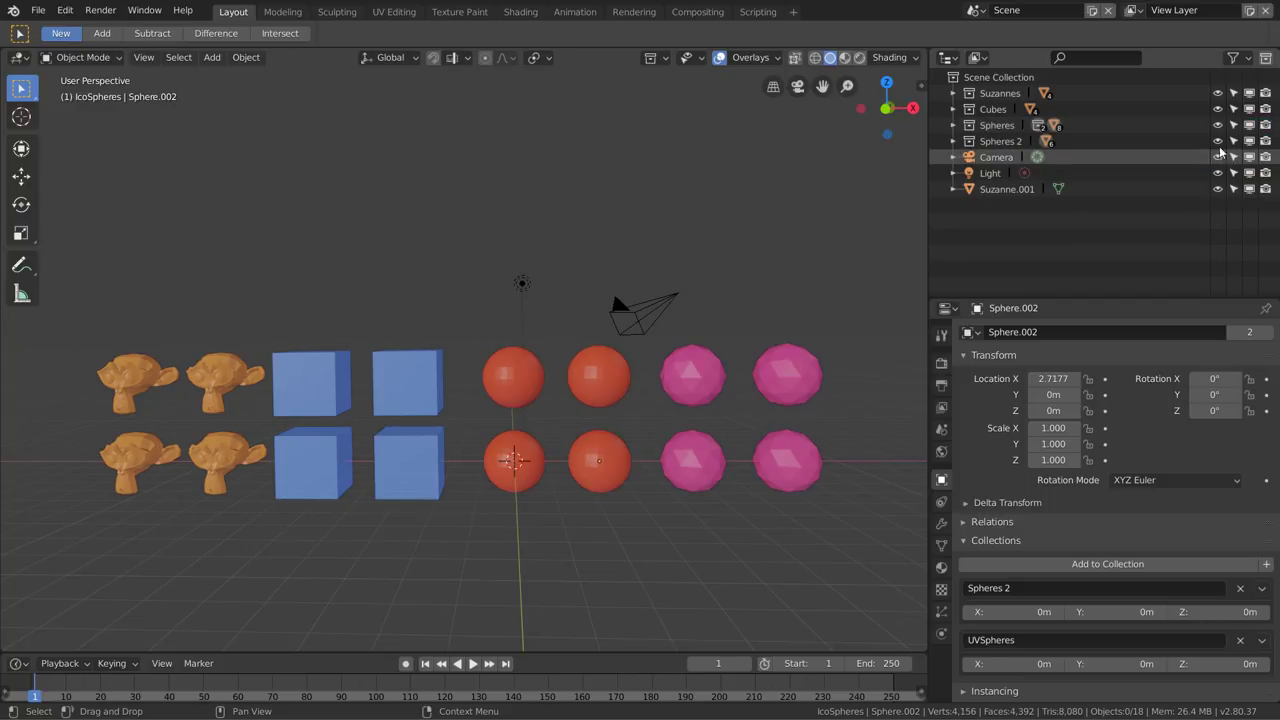
Toggle the Spheres 2 collection's visibility off and back on
{"action": "left_click", "coordinate": [1217, 141]}
{"action": "left_click", "coordinate": [1217, 141]}
{"action": "left_click", "coordinate": [1217, 141]}
{"action": "left_click", "coordinate": [1217, 141]}
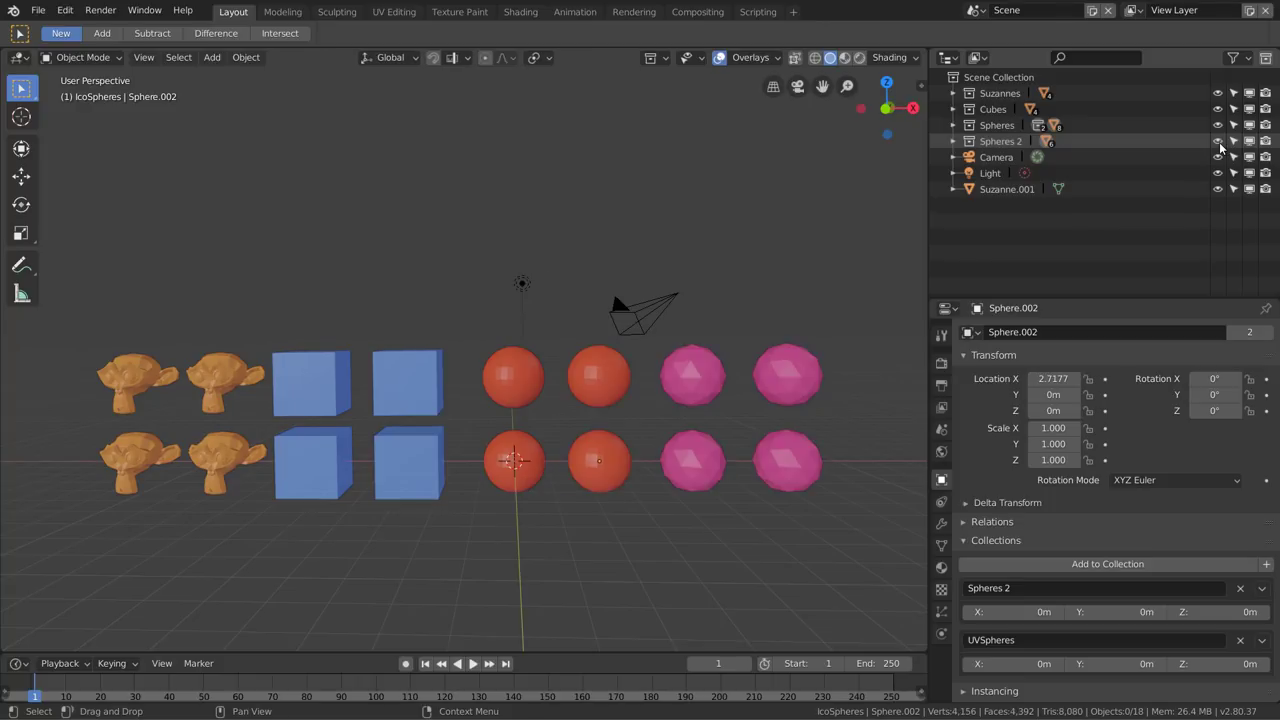
{"action": "left_click", "coordinate": [1217, 141]}
{"action": "left_click", "coordinate": [1217, 141]}
Expand and collapse the Outliner hierarchy levels with numpad plus and minus
{"action": "key", "text": "KP_Add"}
{"action": "key", "text": "KP_Add"}
{"action": "key", "text": "KP_Add"}
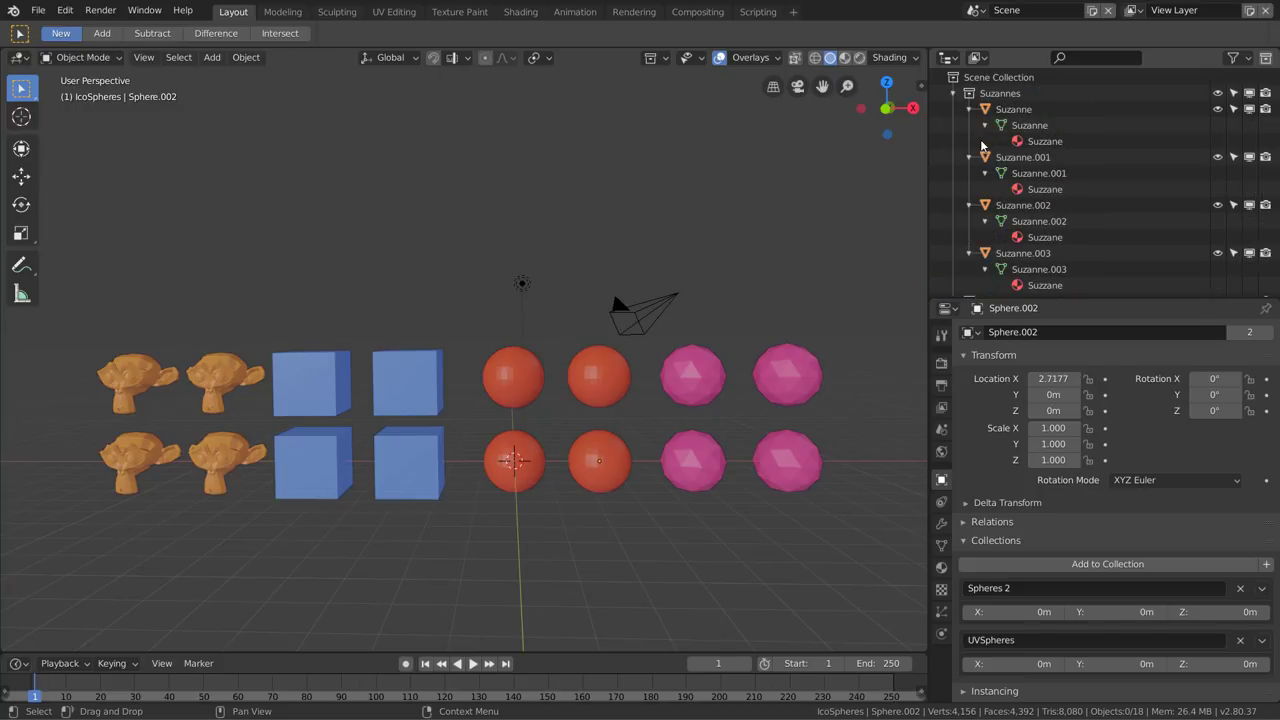
{"action": "key", "text": "KP_Subtract"}
{"action": "key", "text": "KP_Subtract"}
{"action": "key", "text": "KP_Subtract"}
{"action": "key", "text": "KP_Add"}
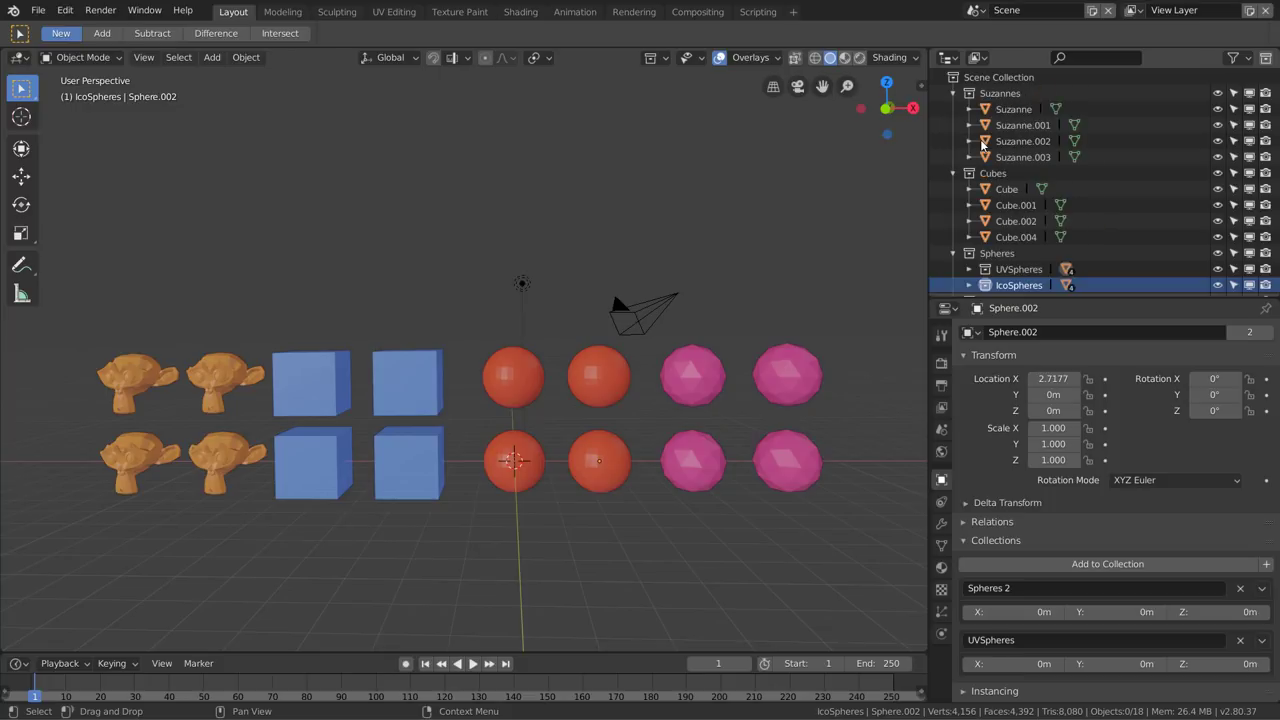
{"action": "key", "text": "KP_Add"}
{"action": "key", "text": "KP_Subtract"}
Expand the UVSpheres and IcoSpheres collections to list their spheres
{"action": "scroll", "coordinate": [970, 190], "scroll_direction": "down", "scroll_amount": 2}
{"action": "left_click", "coordinate": [969, 205]}
{"action": "left_click", "coordinate": [969, 205]}
{"action": "left_click", "coordinate": [969, 189]}
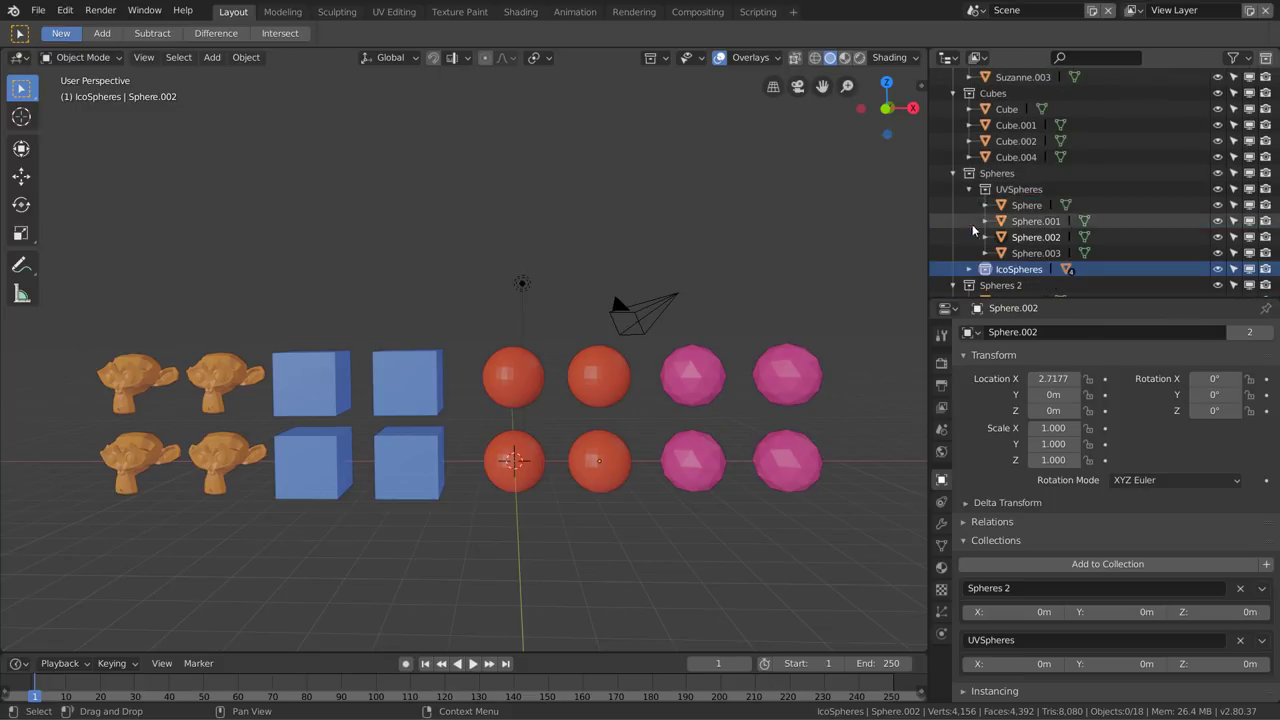
{"action": "scroll", "coordinate": [972, 230], "scroll_direction": "down", "scroll_amount": 1}
{"action": "left_click", "coordinate": [969, 211]}
{"action": "scroll", "coordinate": [1025, 198], "scroll_direction": "down", "scroll_amount": 1}
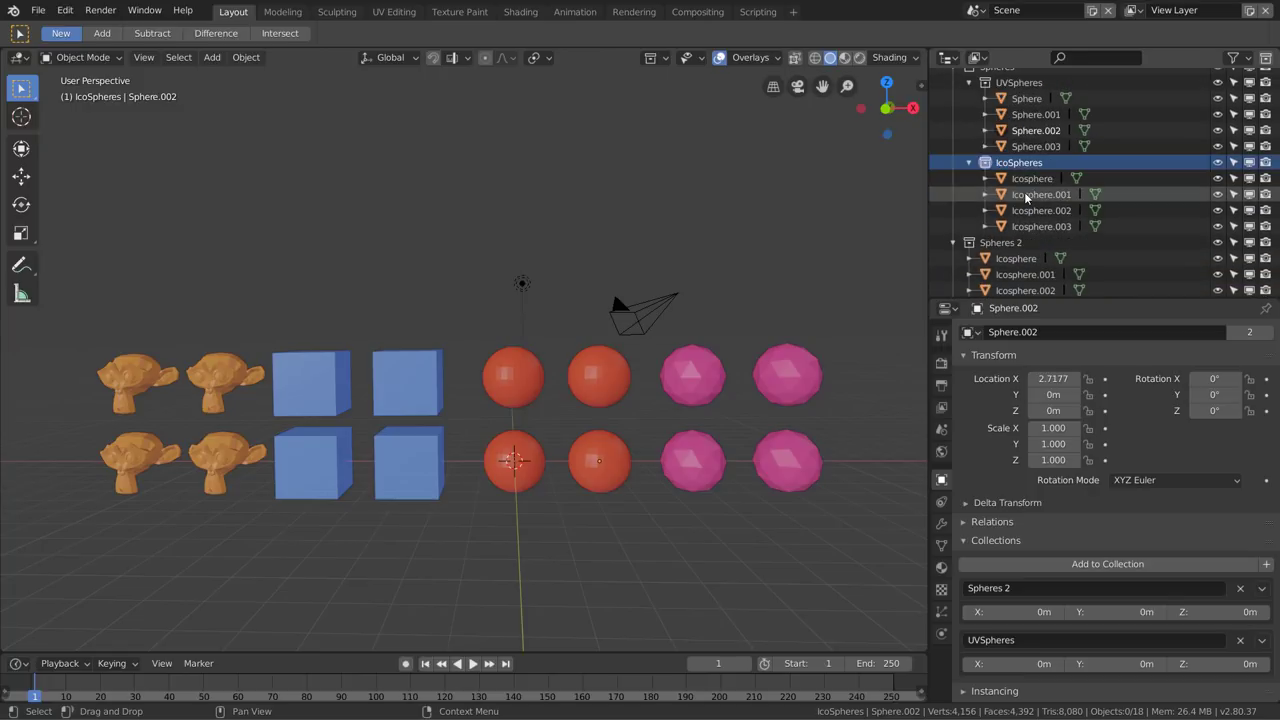
{"action": "scroll", "coordinate": [1025, 197], "scroll_direction": "up", "scroll_amount": 1}
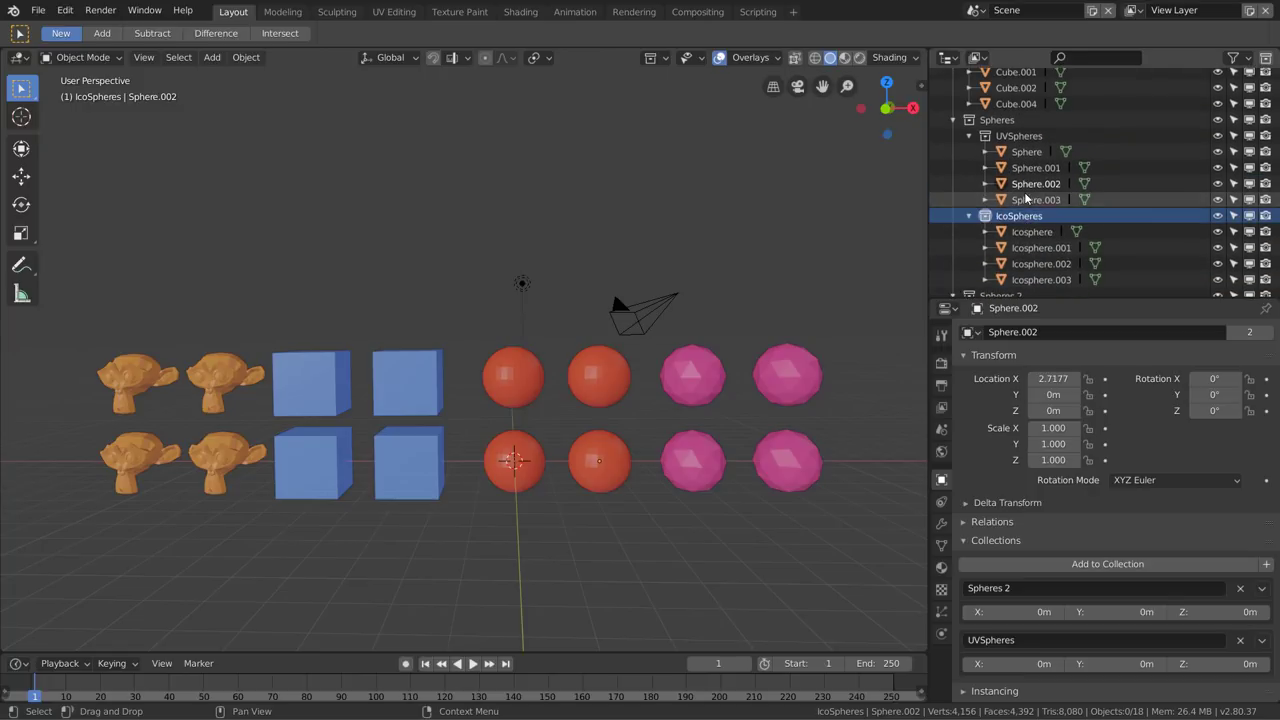
Select all objects in Spheres, then deselect the IcoSpheres objects, keeping only UV spheres
{"action": "right_click", "coordinate": [1007, 125]}
{"action": "left_click", "coordinate": [992, 119]}
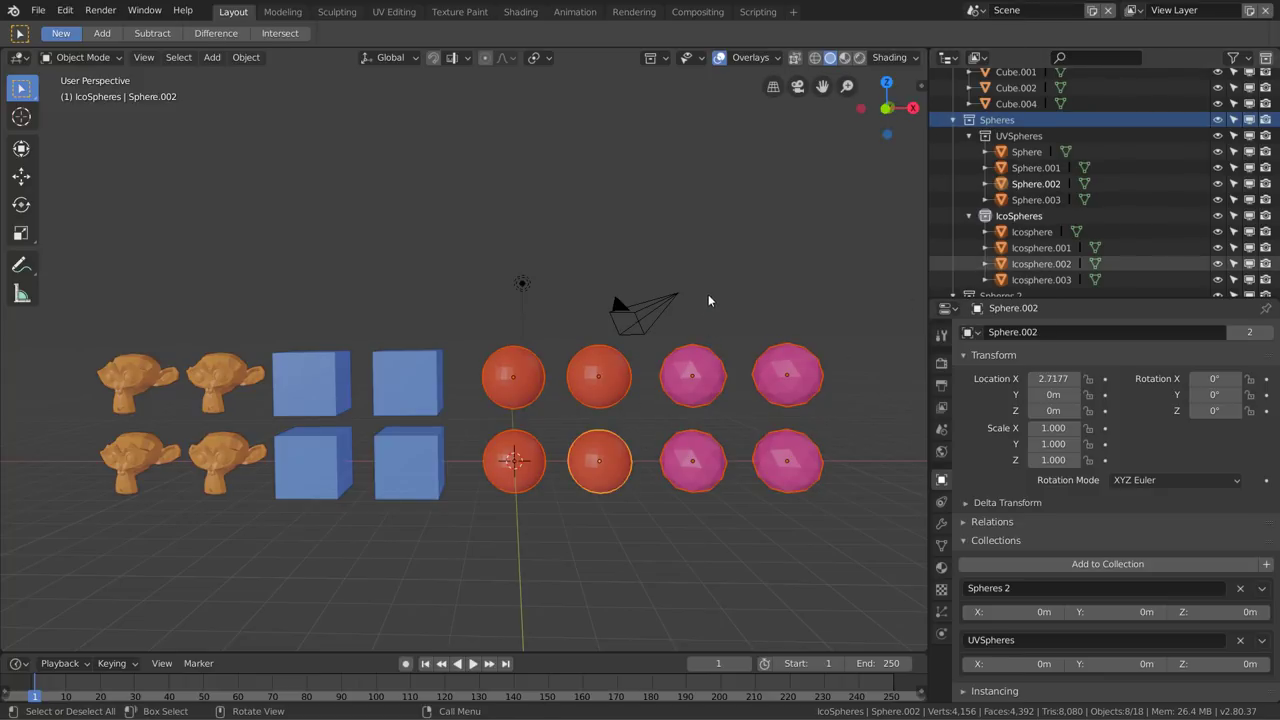
{"action": "right_click", "coordinate": [1023, 216]}
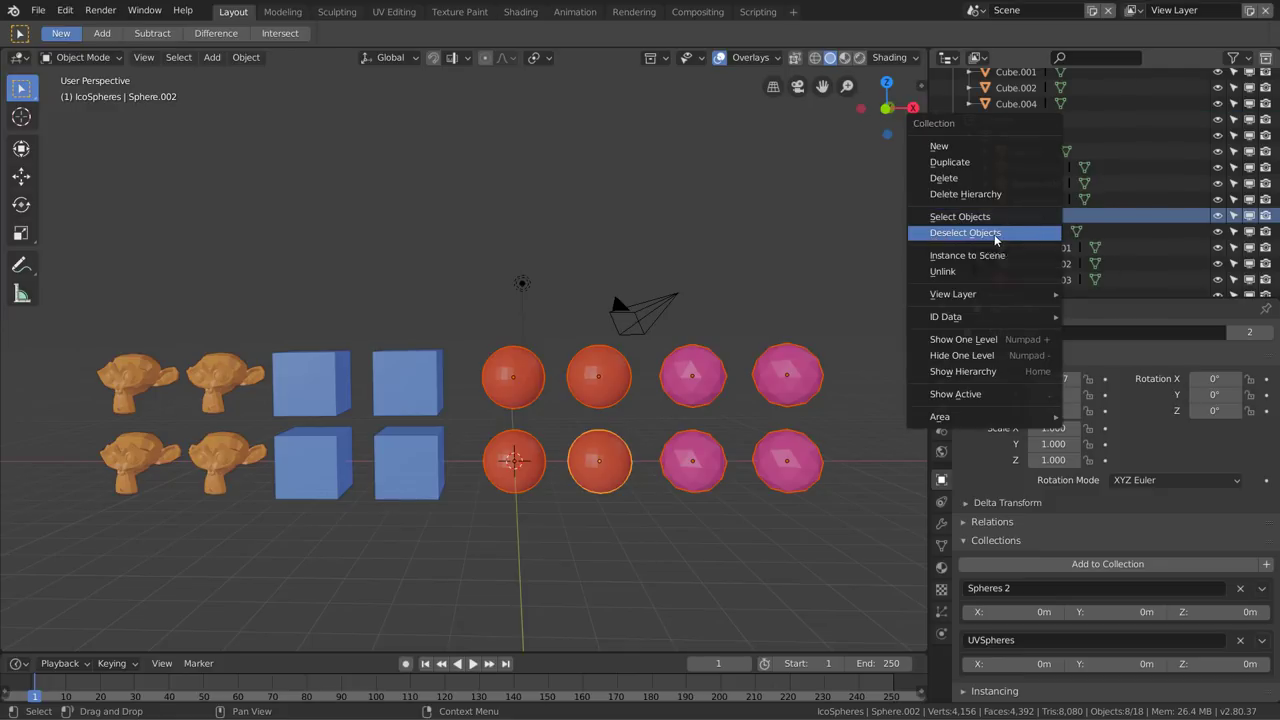
{"action": "left_click", "coordinate": [994, 234]}
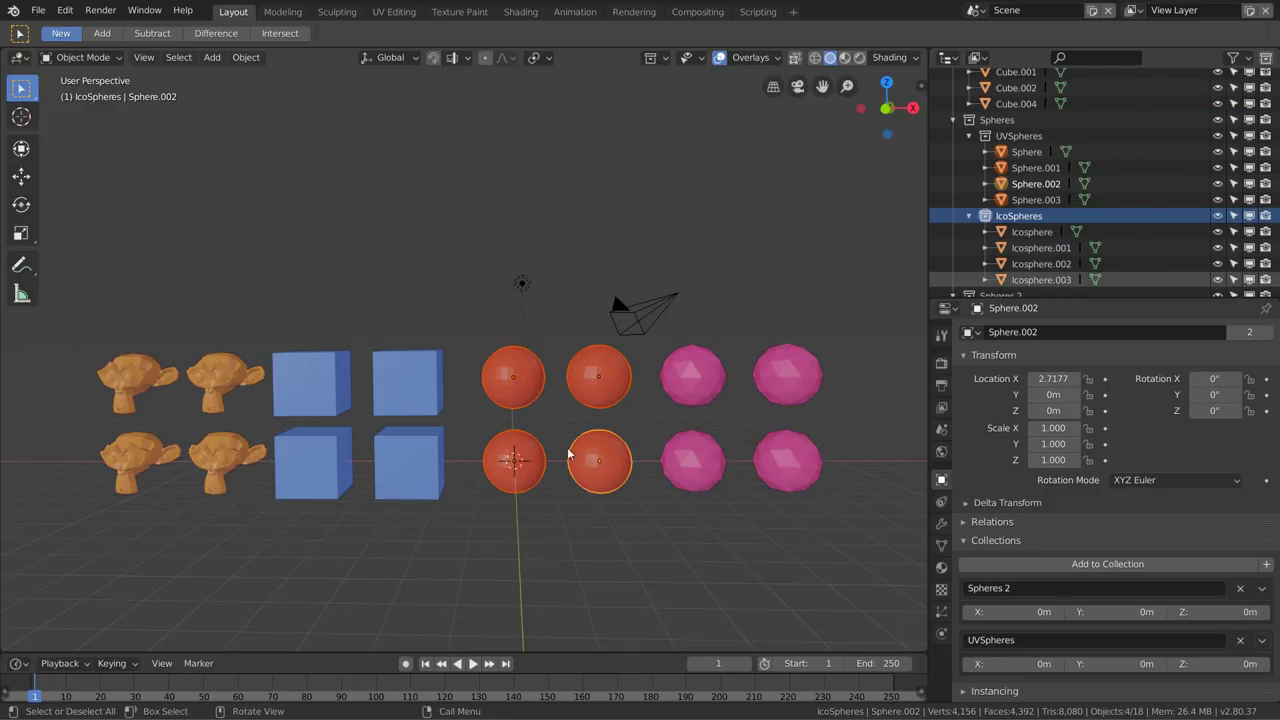
{"action": "right_click", "coordinate": [985, 137]}
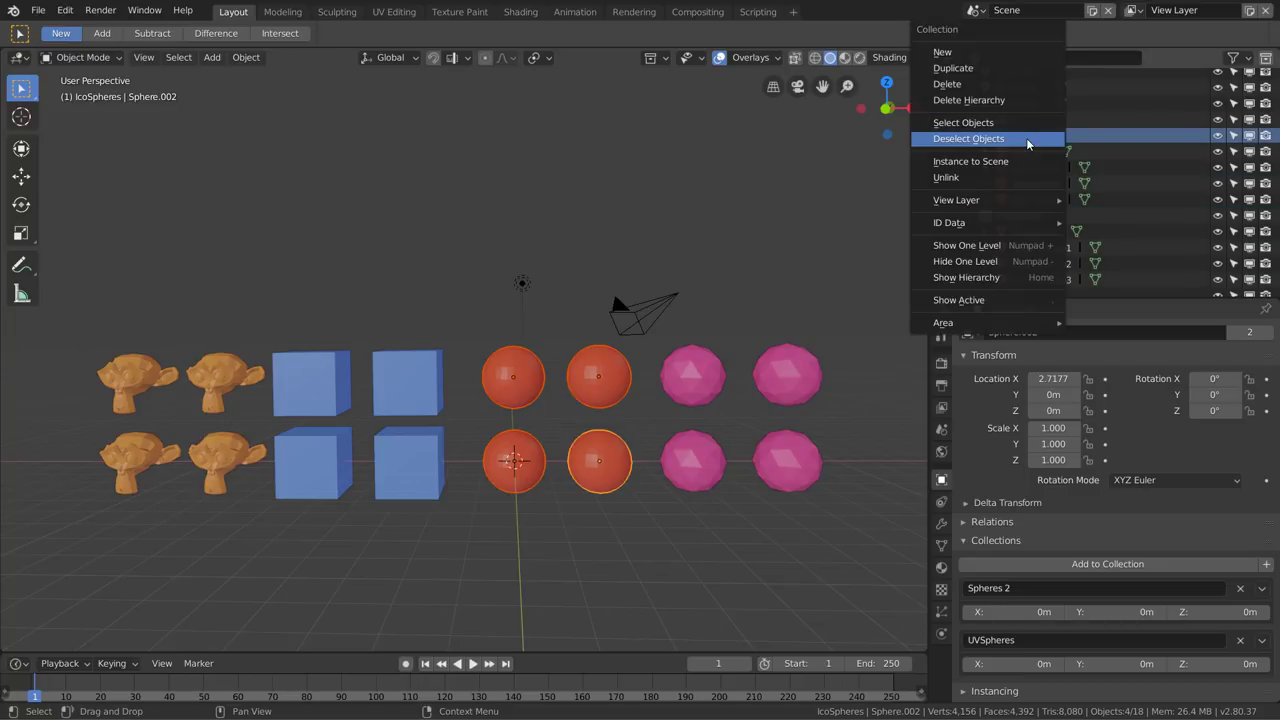
Choose Select Objects for the UVSpheres collection so the four UV spheres stay selected
{"action": "left_click", "coordinate": [987, 123]}
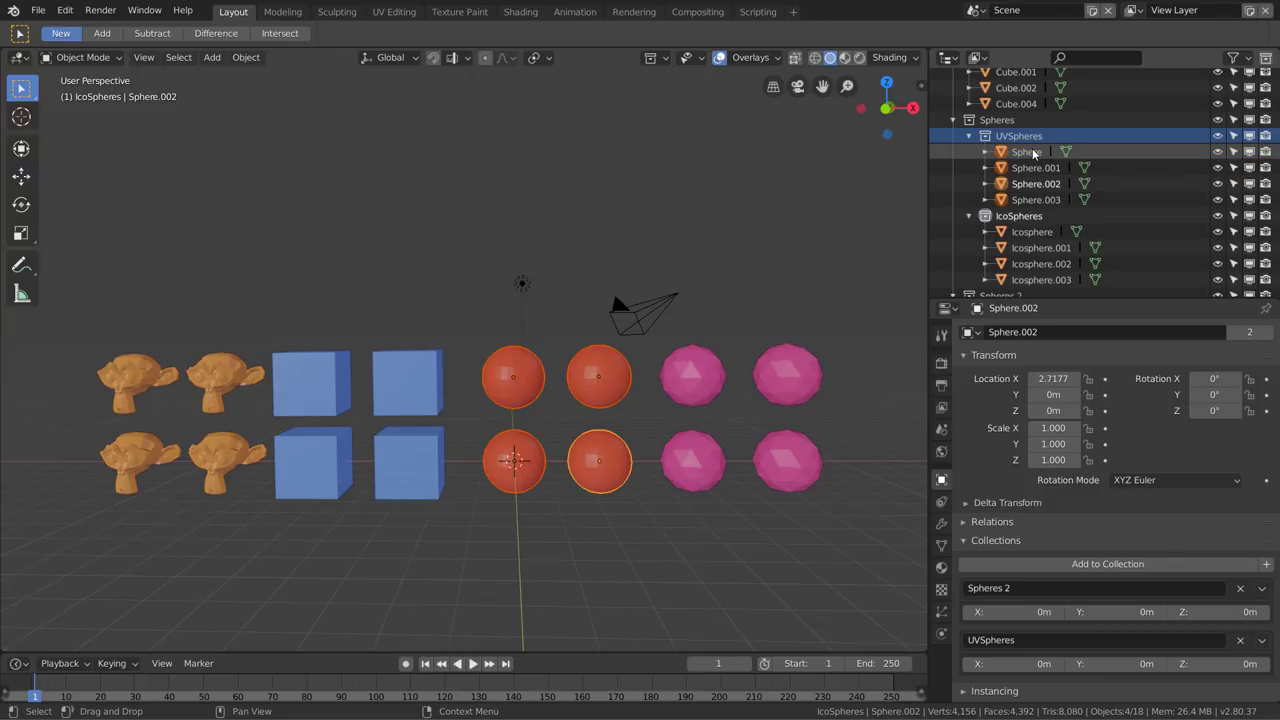
Hide and unhide the Icosphere, then toggle the Spheres collection so all spheres are visible
{"action": "scroll", "coordinate": [1027, 155], "scroll_direction": "down", "scroll_amount": 3}
{"action": "scroll", "coordinate": [1027, 170], "scroll_direction": "down", "scroll_amount": 1}
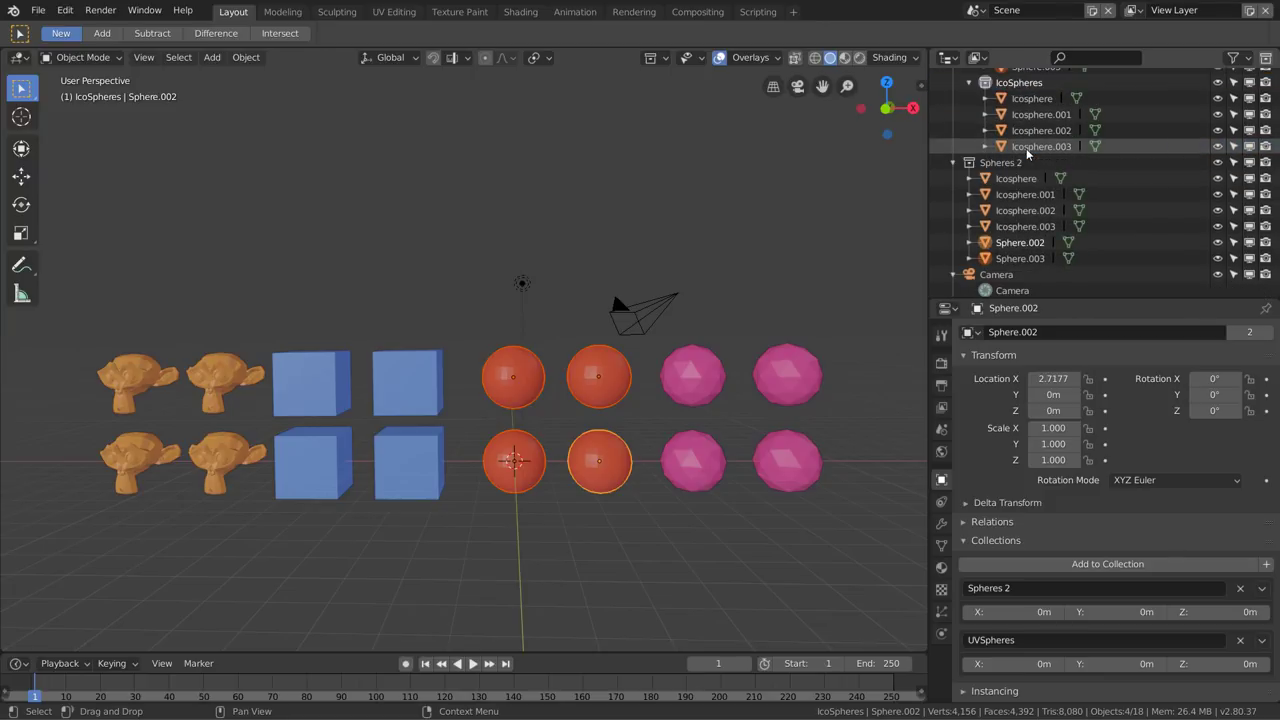
{"action": "scroll", "coordinate": [1027, 183], "scroll_direction": "up", "scroll_amount": 1}
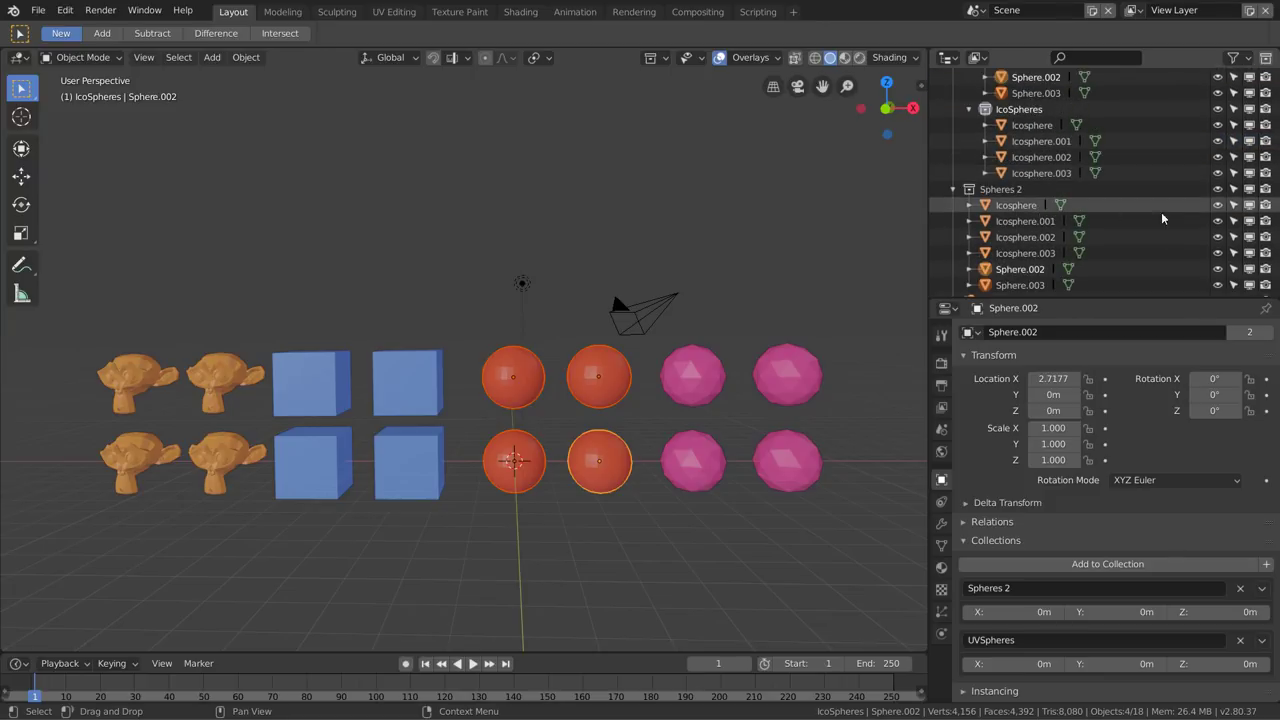
{"action": "left_click", "coordinate": [1218, 206]}
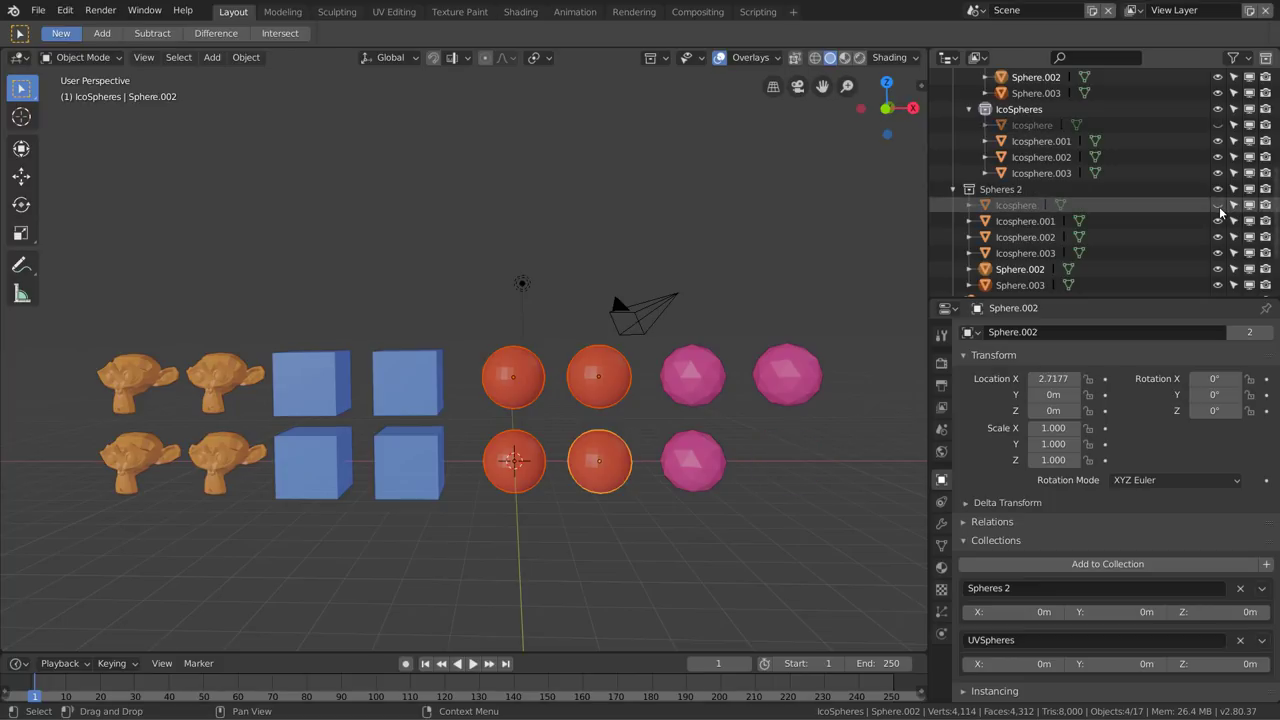
{"action": "scroll", "coordinate": [1030, 130], "scroll_direction": "up", "scroll_amount": 1}
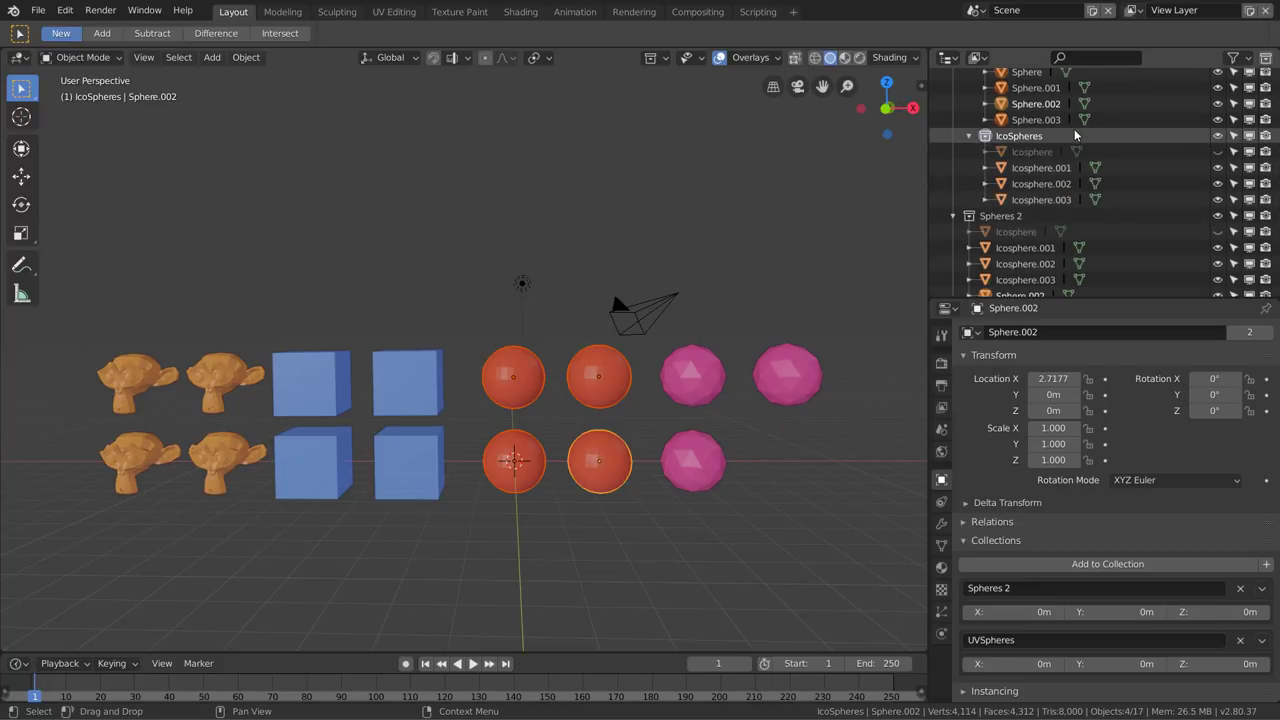
{"action": "scroll", "coordinate": [1050, 132], "scroll_direction": "up", "scroll_amount": 3}
{"action": "scroll", "coordinate": [1077, 134], "scroll_direction": "down", "scroll_amount": 2}
{"action": "scroll", "coordinate": [1100, 195], "scroll_direction": "down", "scroll_amount": 2}
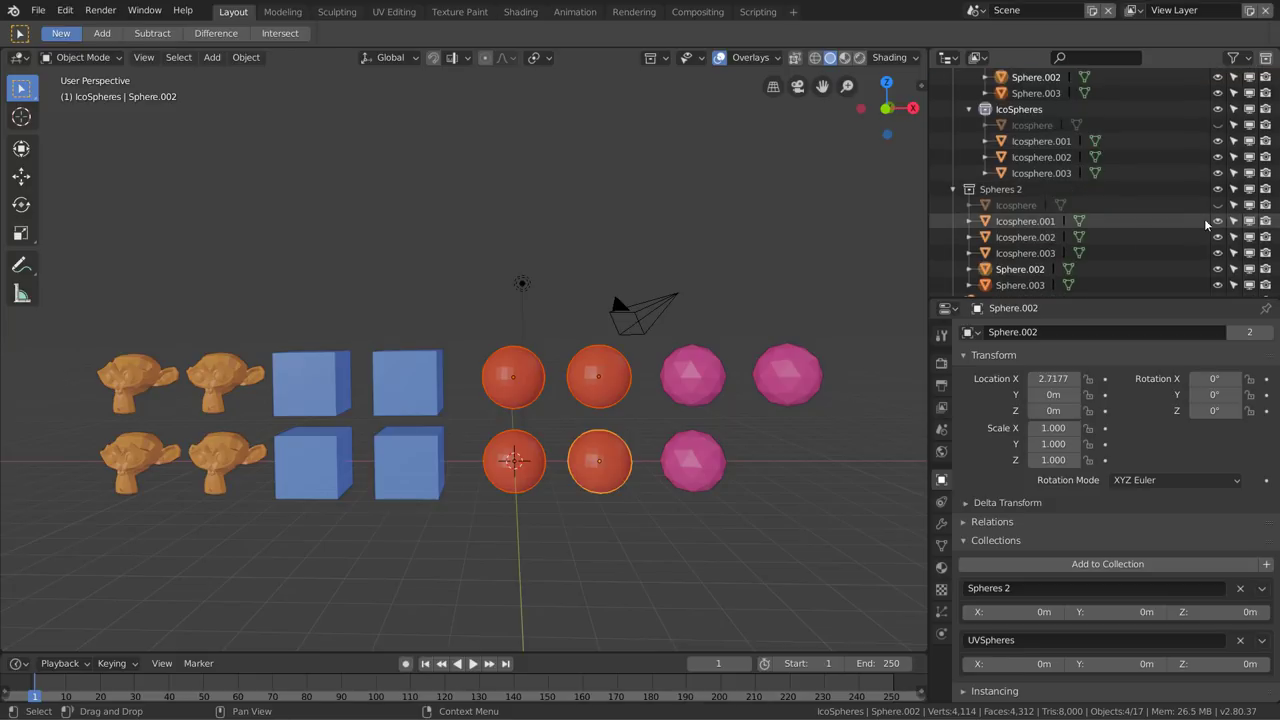
{"action": "left_click", "coordinate": [1217, 205]}
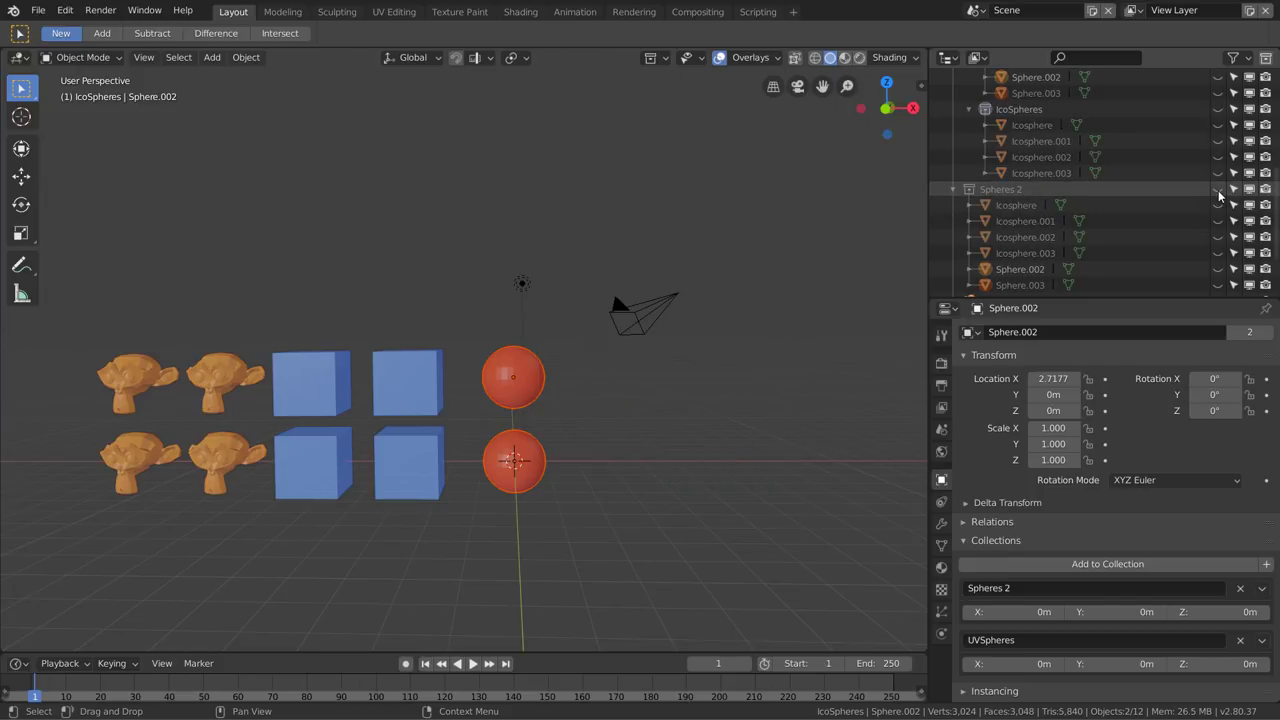
{"action": "scroll", "coordinate": [1205, 180], "scroll_direction": "up", "scroll_amount": 1}
{"action": "scroll", "coordinate": [1205, 180], "scroll_direction": "up", "scroll_amount": 2}
{"action": "left_click", "coordinate": [1217, 93]}
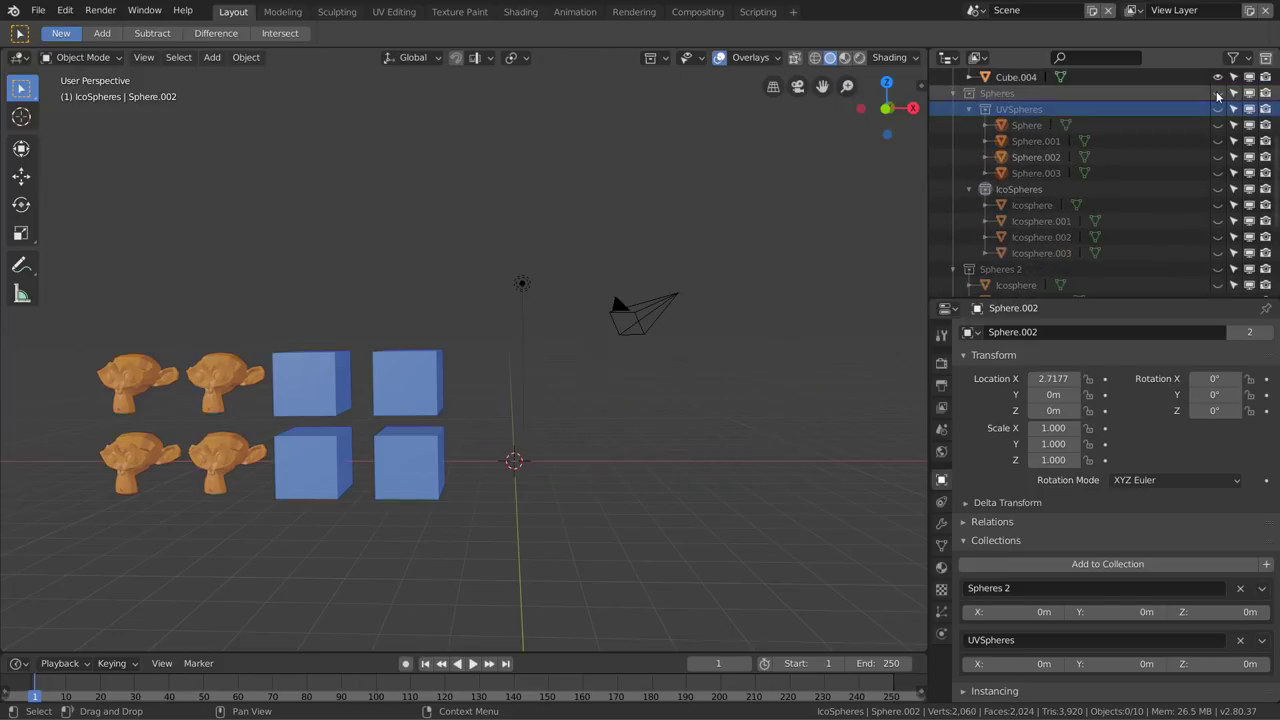
{"action": "left_click", "coordinate": [1217, 93]}
Collapse Spheres, Spheres 2, Cubes and Suzannes, then re-expand Cubes to list its four cubes
{"action": "left_click", "coordinate": [953, 93]}
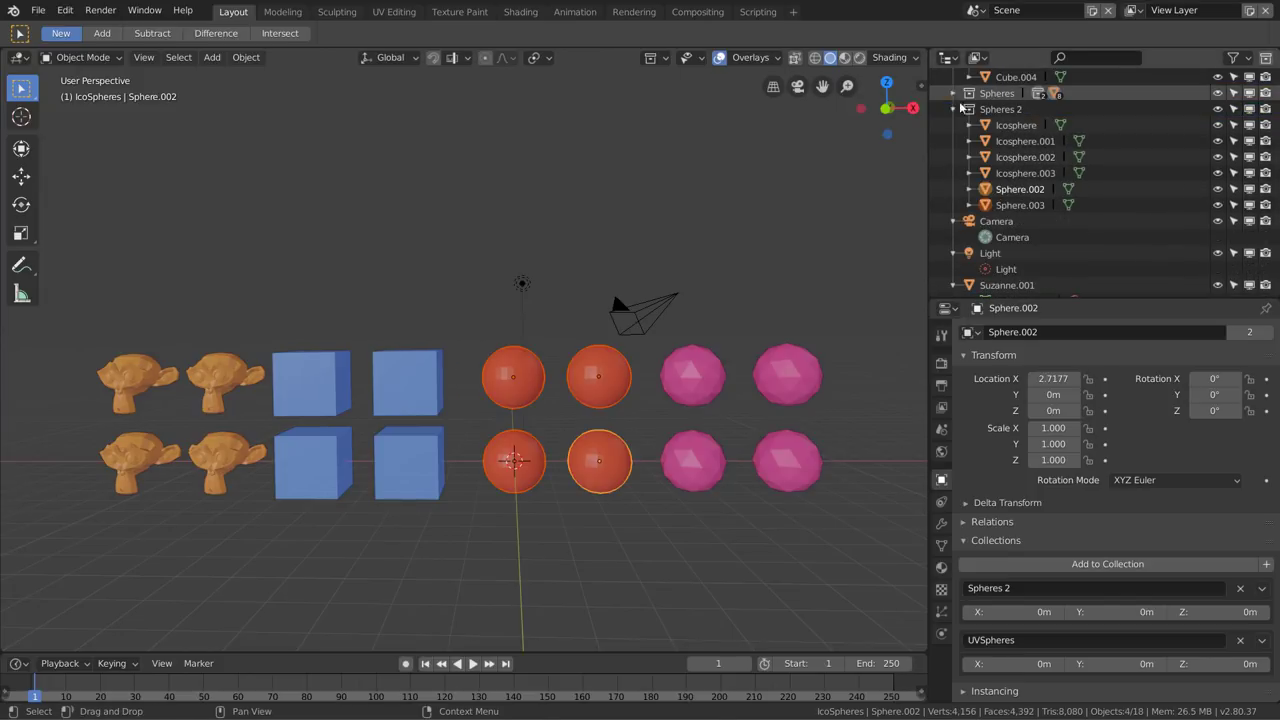
{"action": "left_click", "coordinate": [953, 109]}
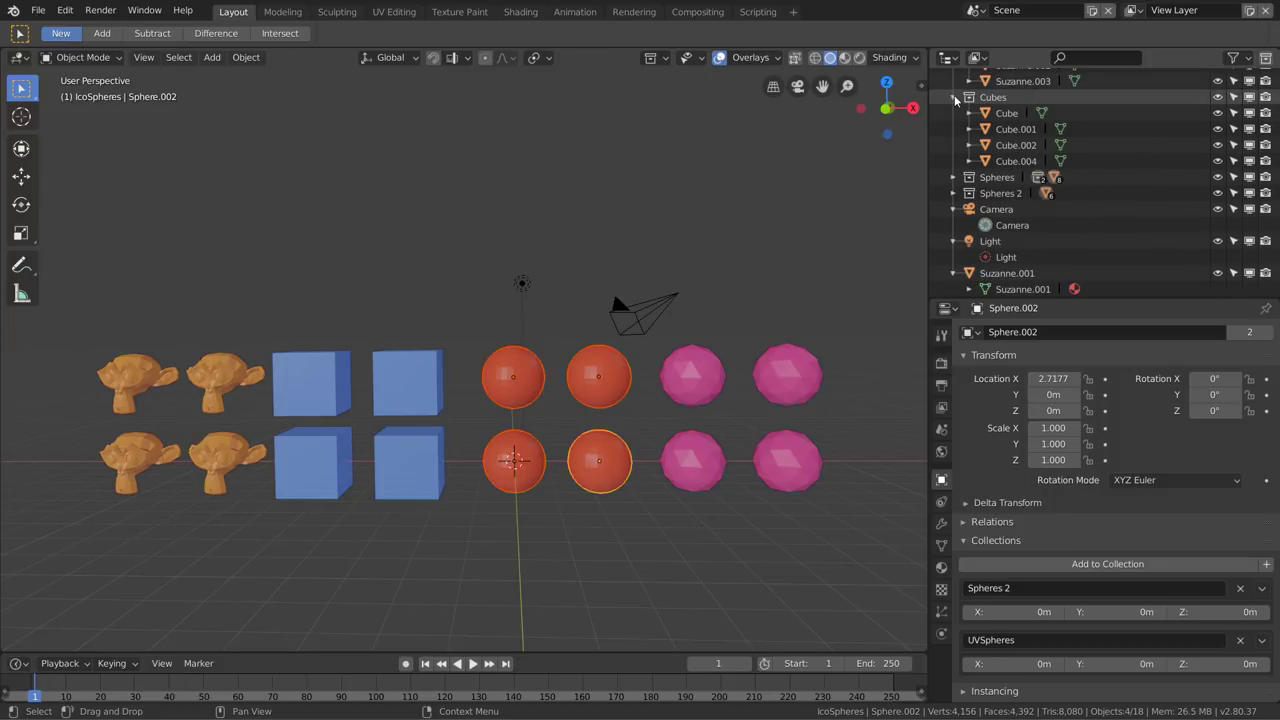
{"action": "left_click", "coordinate": [953, 97]}
{"action": "scroll", "coordinate": [1005, 135], "scroll_direction": "up", "scroll_amount": 1}
{"action": "left_click", "coordinate": [953, 93]}
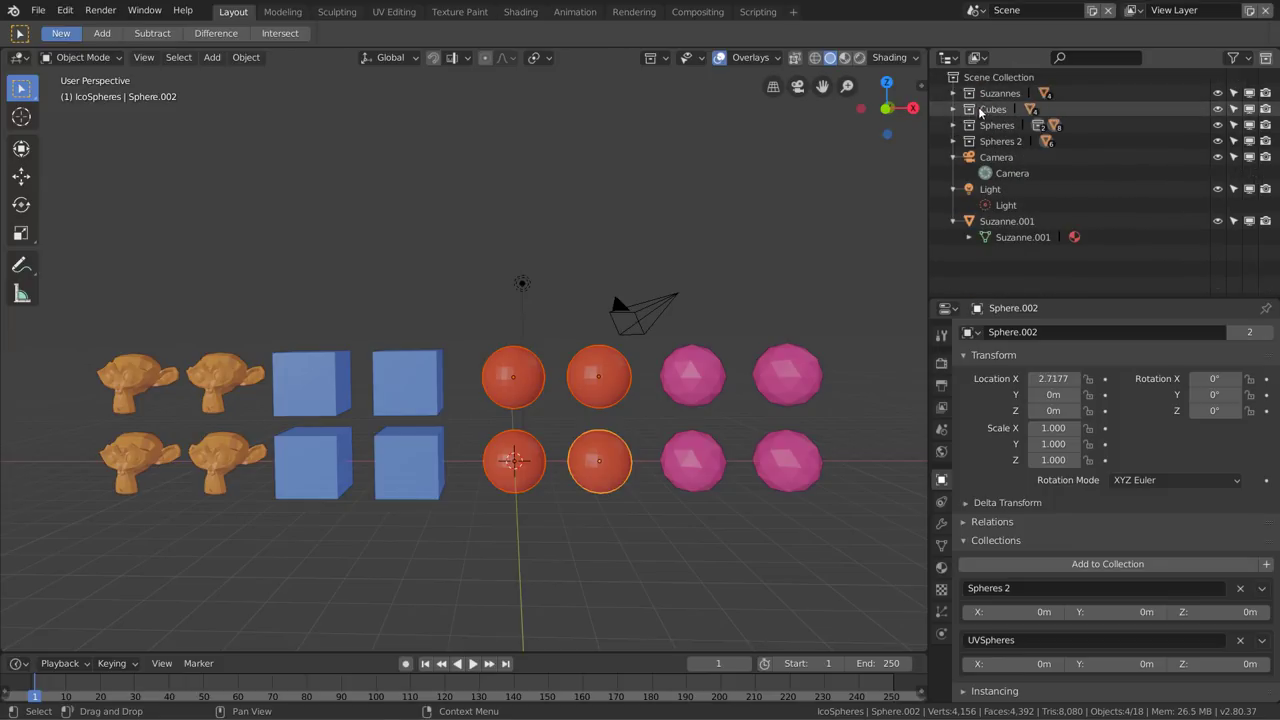
{"action": "left_click", "coordinate": [952, 110]}
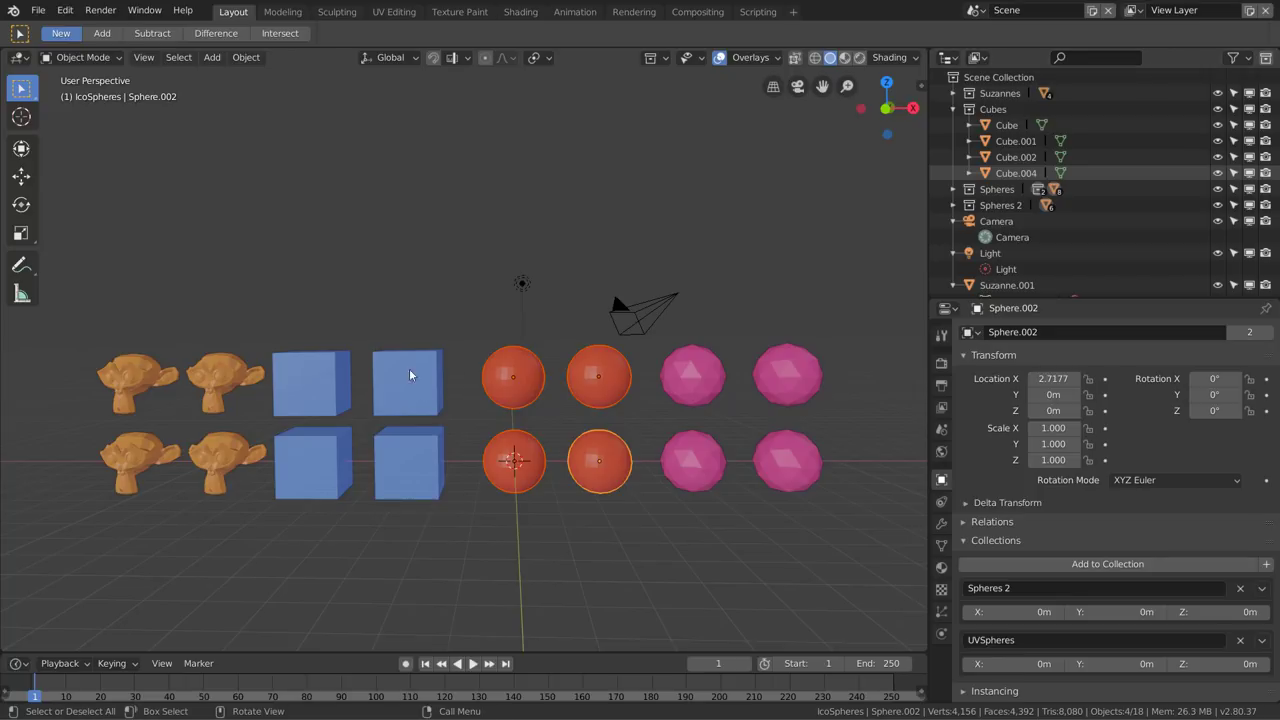
Add a new collection under Scene Collection and rename it 'Cubes Column 1'
{"action": "middle_click_drag", "start_coordinate": [340, 380], "coordinate": [440, 391], "text": "shift"}
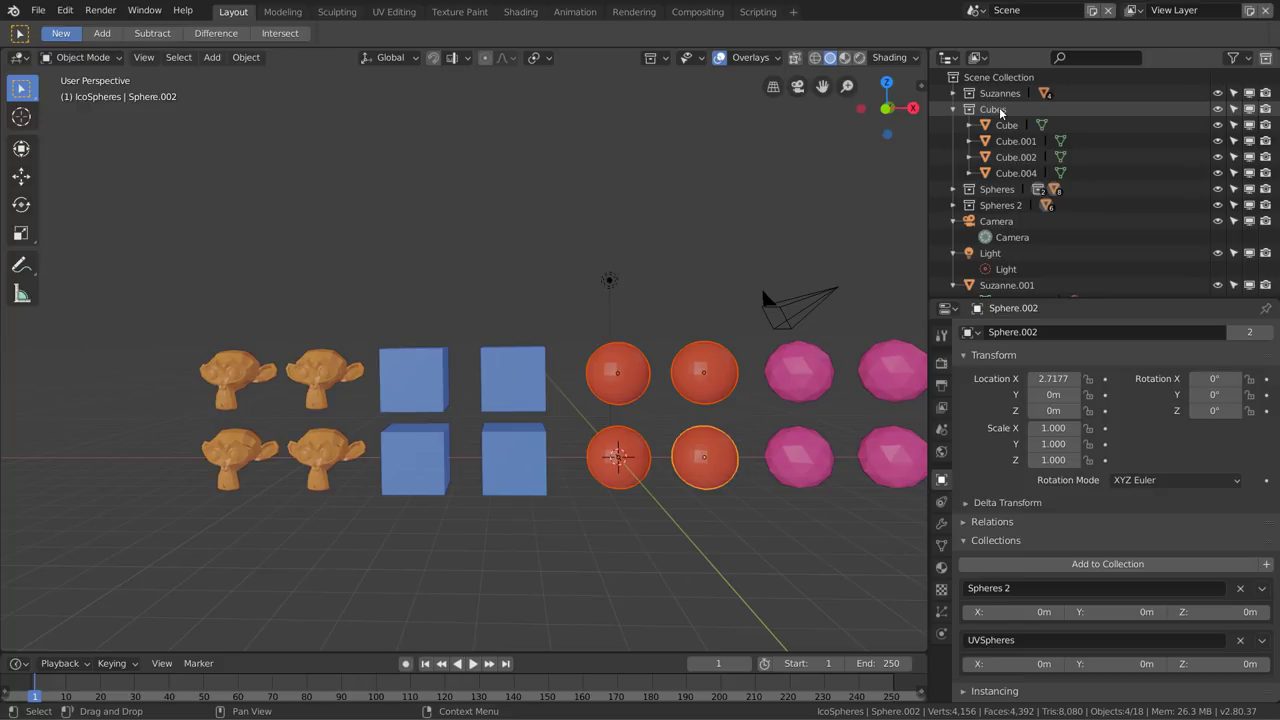
{"action": "scroll", "coordinate": [1045, 235], "scroll_direction": "down", "scroll_amount": 1}
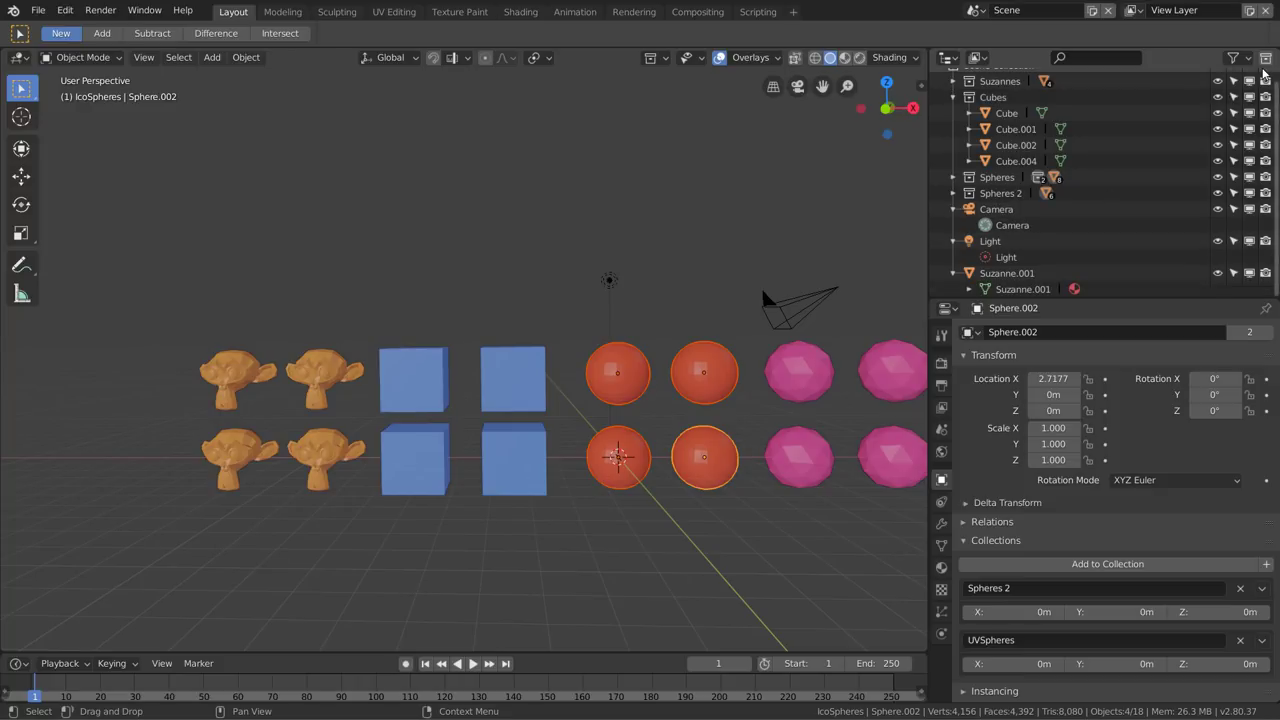
{"action": "scroll", "coordinate": [1150, 130], "scroll_direction": "up", "scroll_amount": 1}
{"action": "left_click", "coordinate": [1240, 77]}
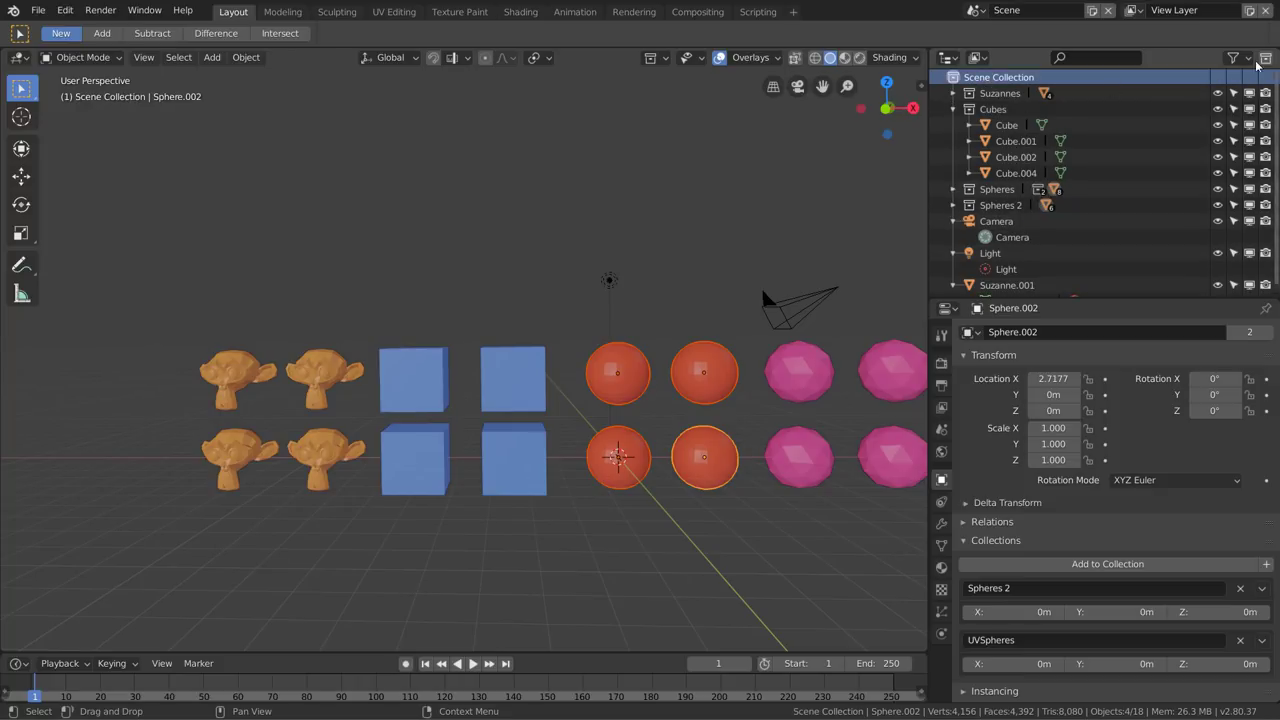
{"action": "left_click", "coordinate": [1260, 59]}
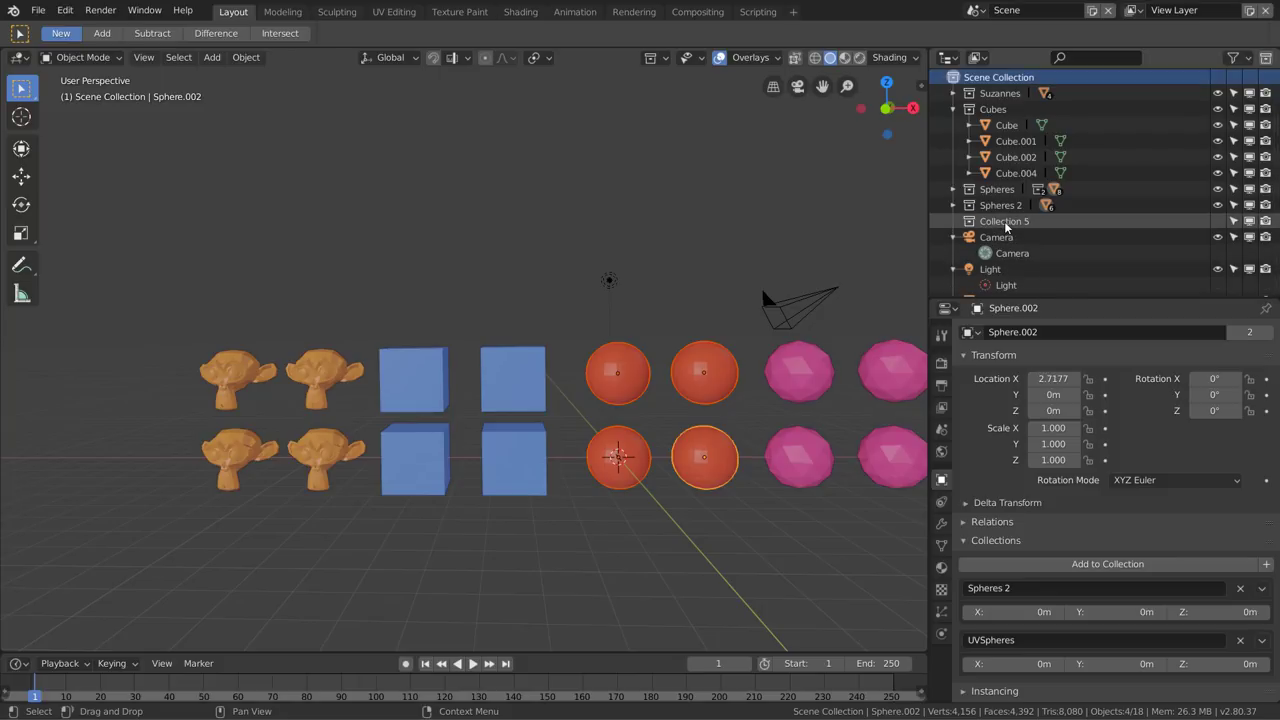
{"action": "double_click", "coordinate": [1005, 223]}
{"action": "type", "text": "Cu"}
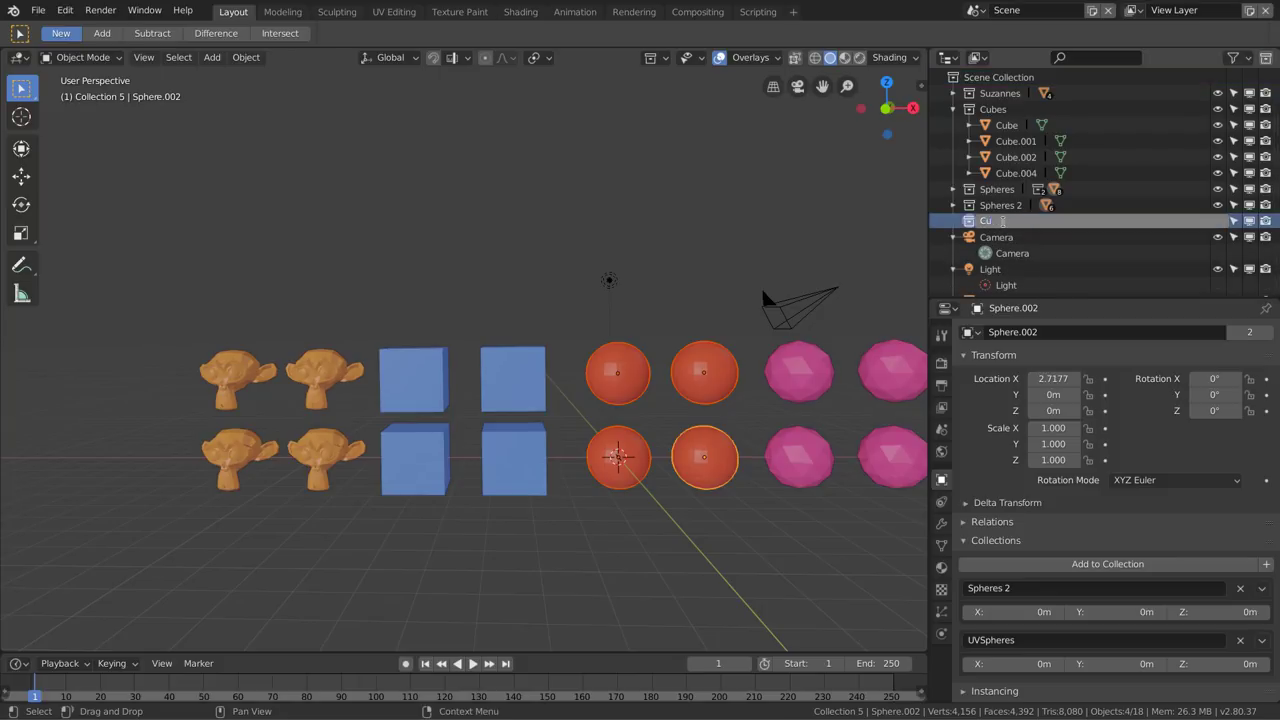
{"action": "type", "text": " R"}
{"action": "type", "text": " Com"}
{"action": "type", "text": " 1"}
{"action": "key", "text": "Return"}
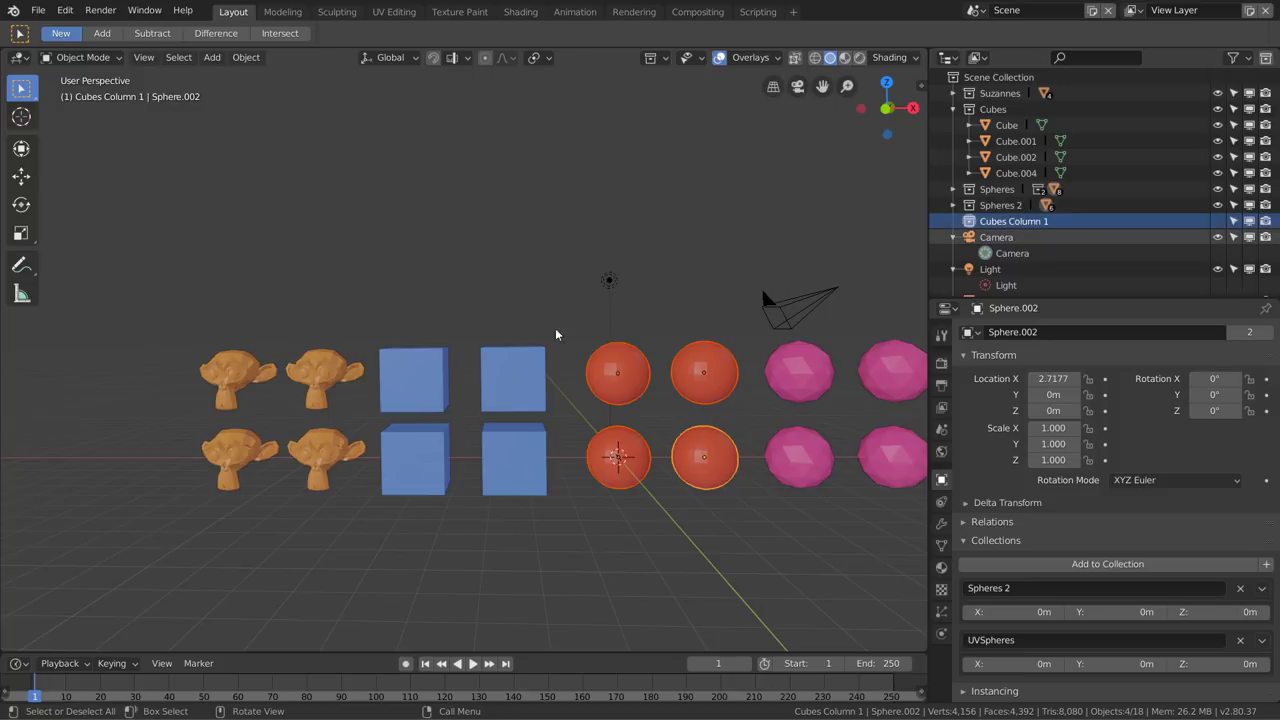
Select Cube and Cube.002 in the Outliner and drag-link them into Cubes Column 1
{"action": "left_click", "coordinate": [426, 380]}
{"action": "left_click", "coordinate": [413, 451], "text": "shift"}
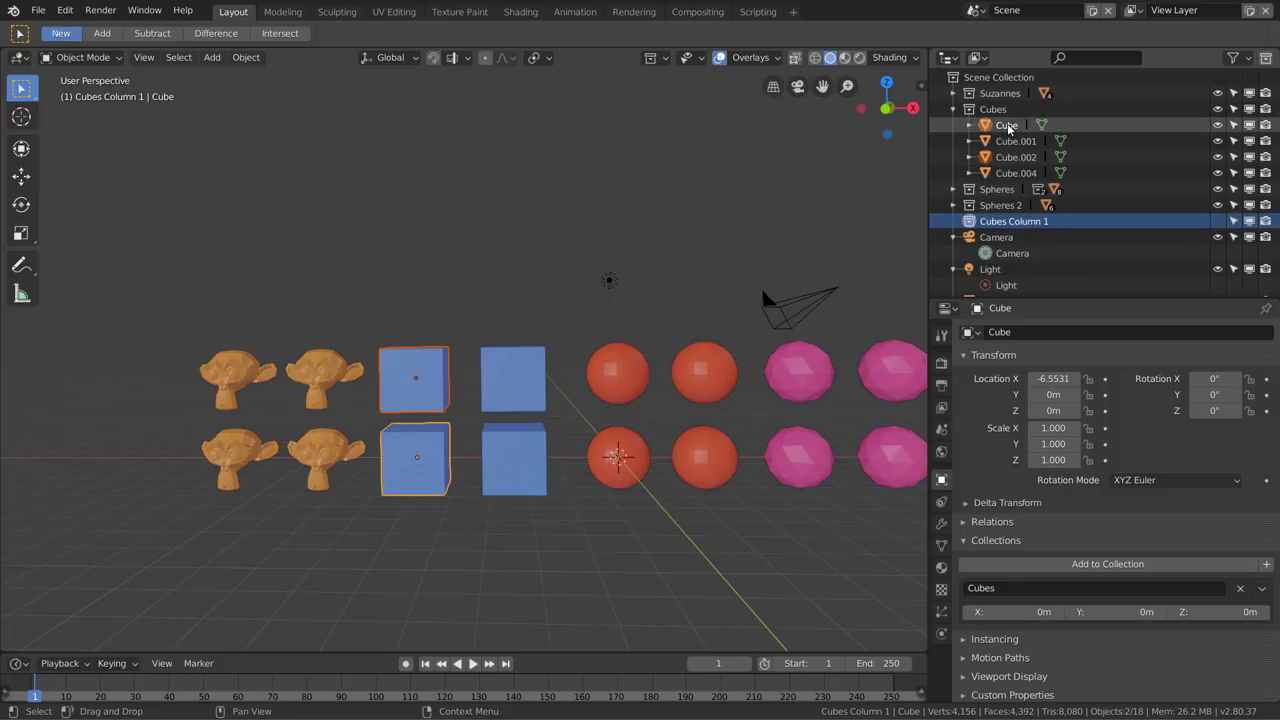
{"action": "left_click_drag", "start_coordinate": [1008, 128], "coordinate": [1025, 133]}
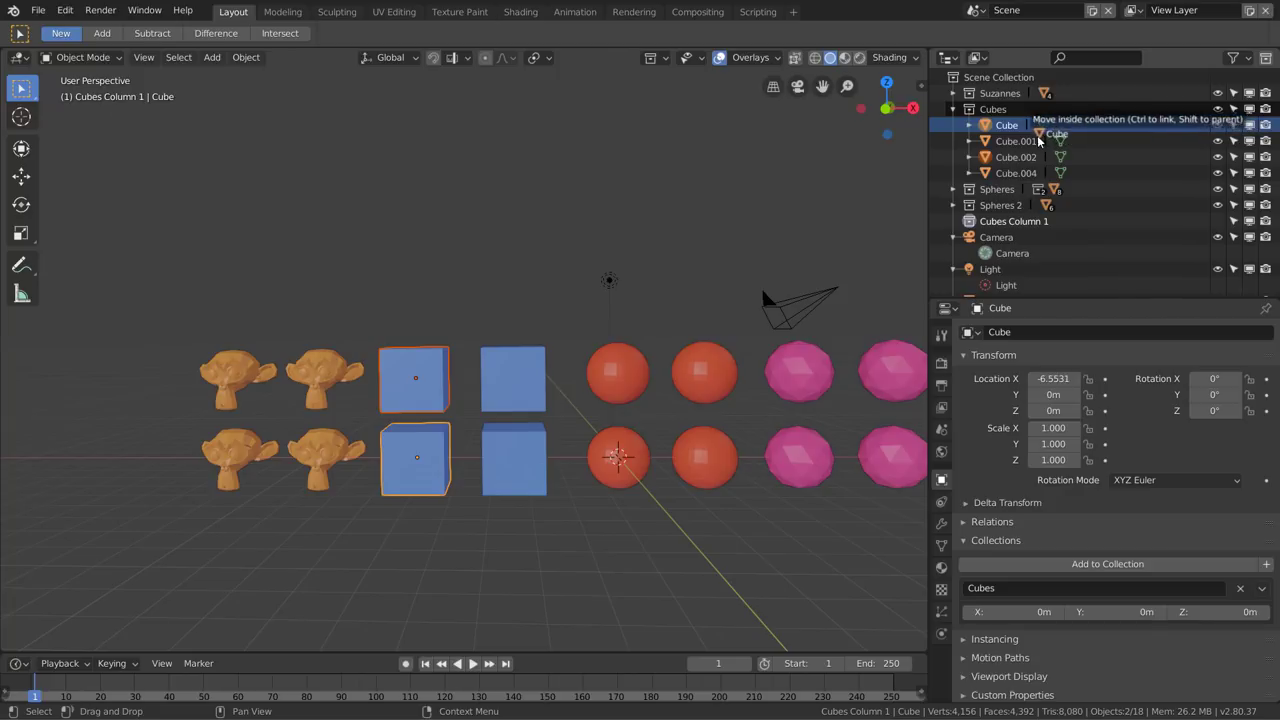
{"action": "left_click_drag", "start_coordinate": [1025, 133], "coordinate": [1016, 138]}
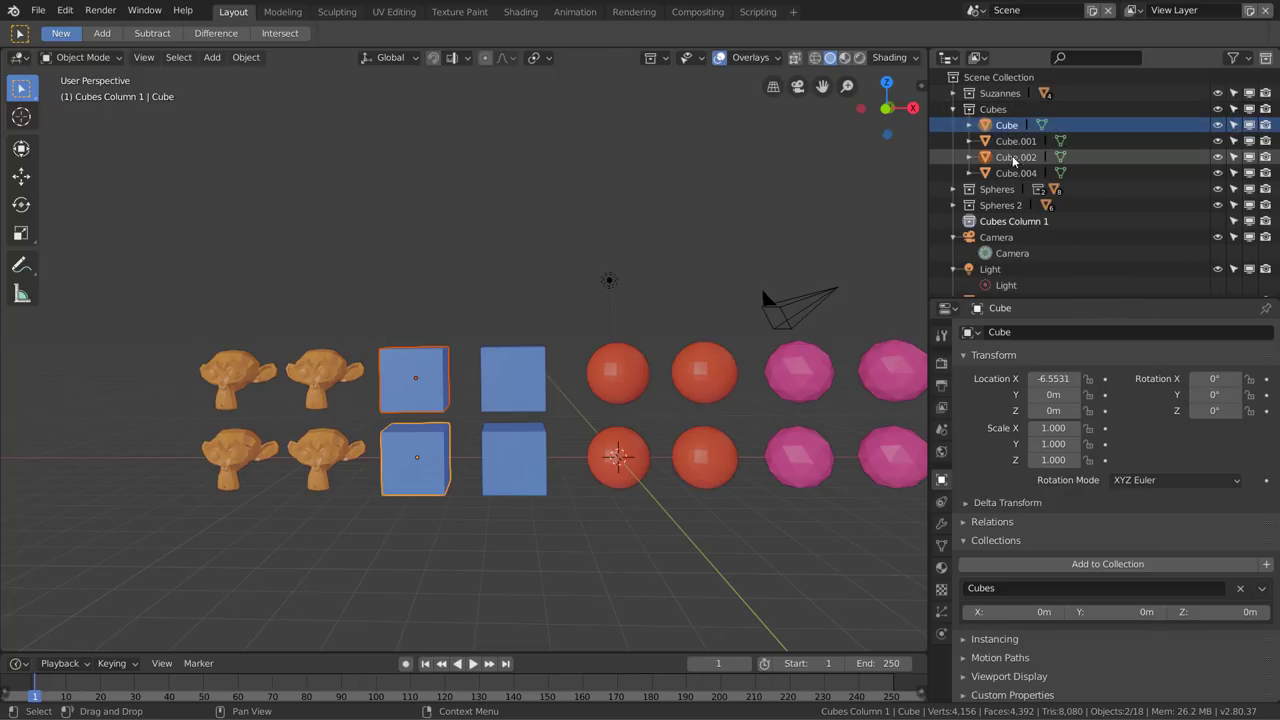
{"action": "left_click", "coordinate": [1012, 158]}
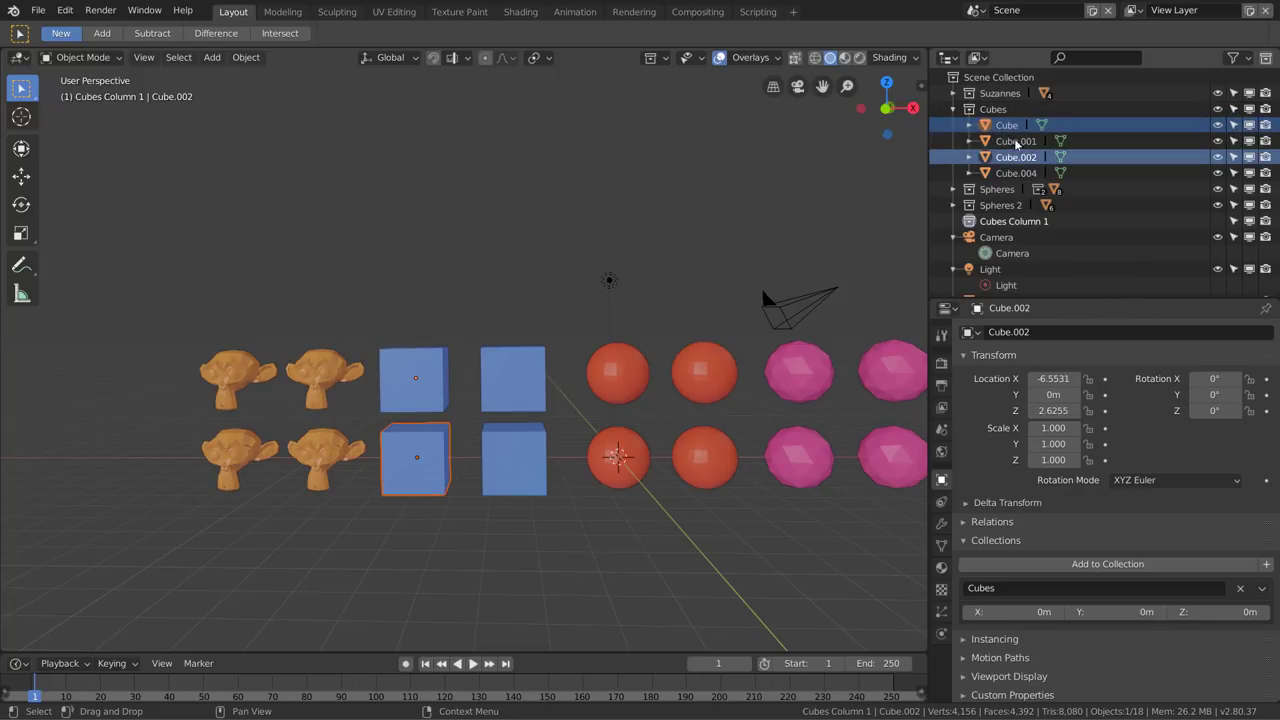
{"action": "left_click_drag", "start_coordinate": [1008, 128], "coordinate": [1011, 127]}
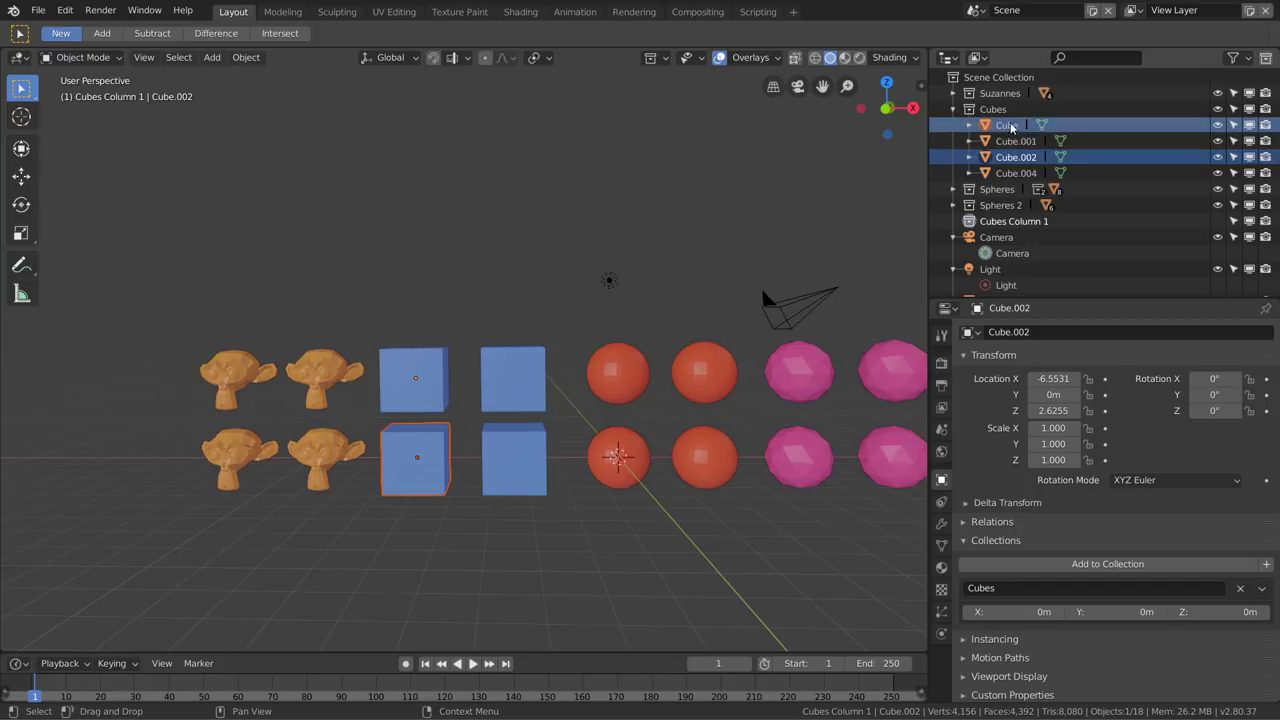
{"action": "left_click", "coordinate": [1018, 157], "text": "ctrl"}
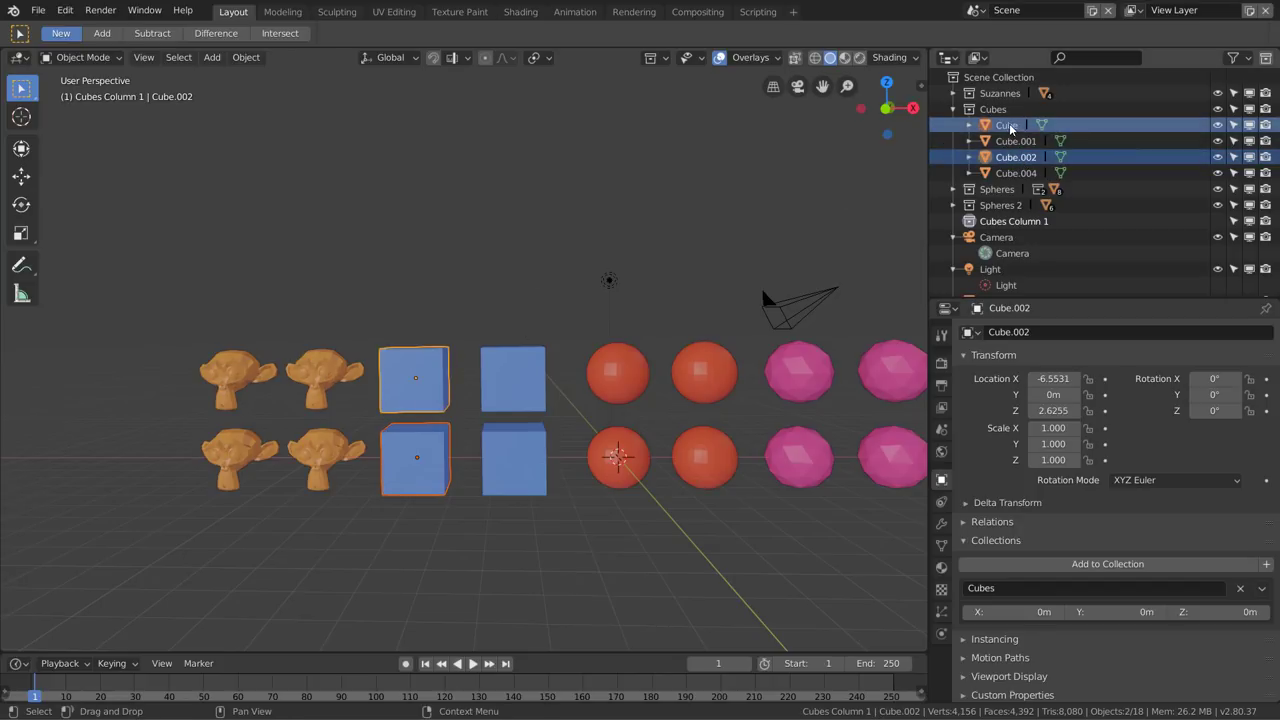
{"action": "left_click_drag", "start_coordinate": [1010, 128], "coordinate": [1013, 185]}
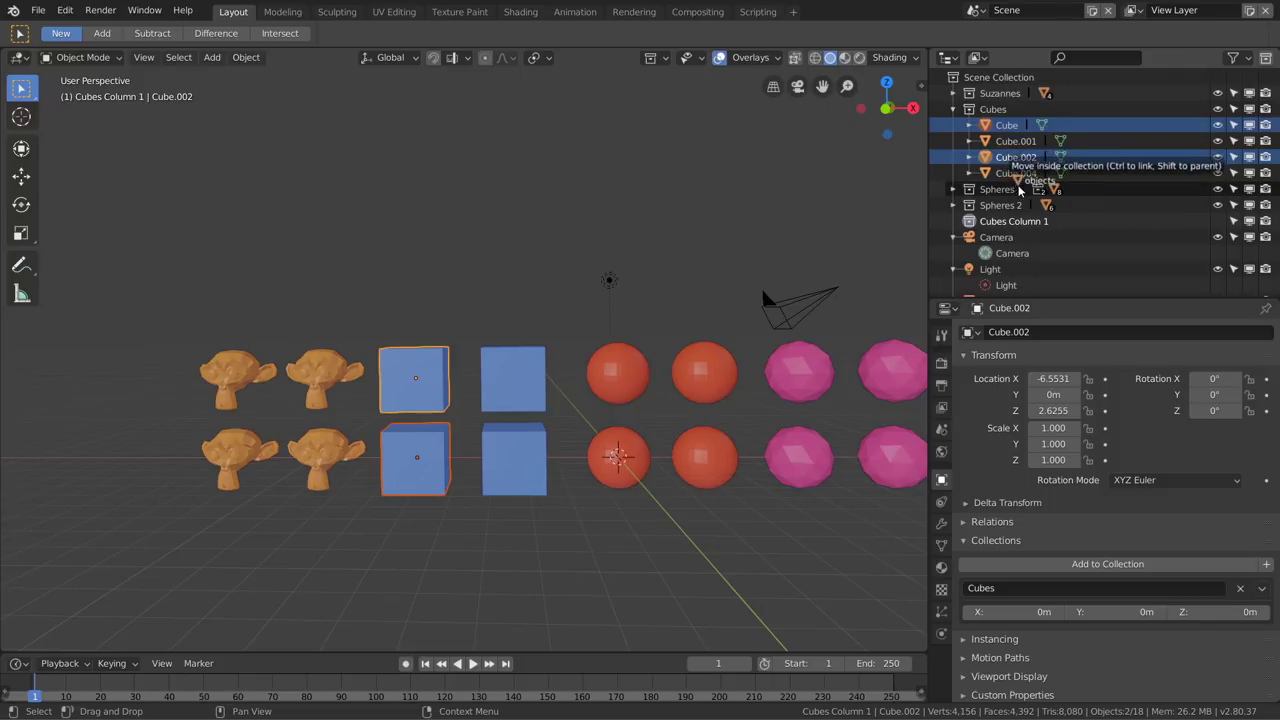
{"action": "mouse_move", "coordinate": [1013, 185]}
{"action": "left_mouse_down"}
{"action": "mouse_move", "coordinate": [1035, 238]}
{"action": "mouse_move", "coordinate": [1093, 227]}
{"action": "left_mouse_up"}
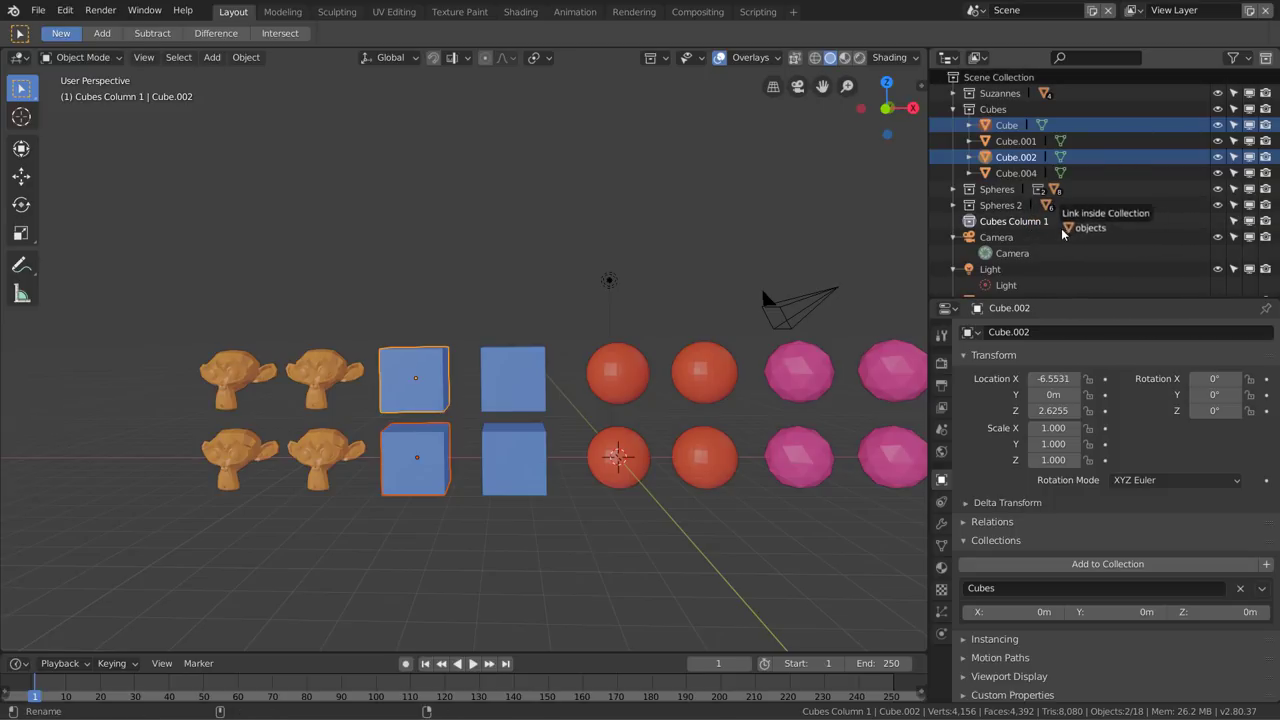
{"action": "left_click_drag", "start_coordinate": [1093, 227], "coordinate": [1017, 223], "text": "ctrl"}
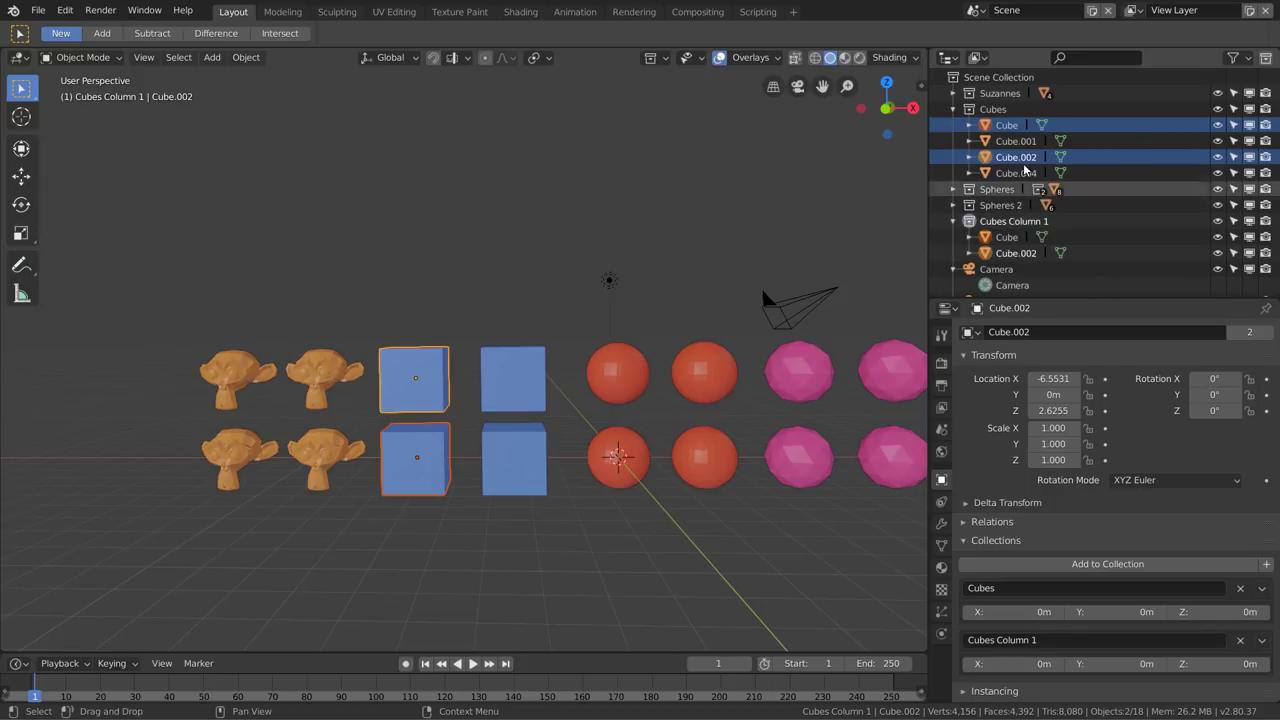
{"action": "left_click", "coordinate": [1022, 224]}
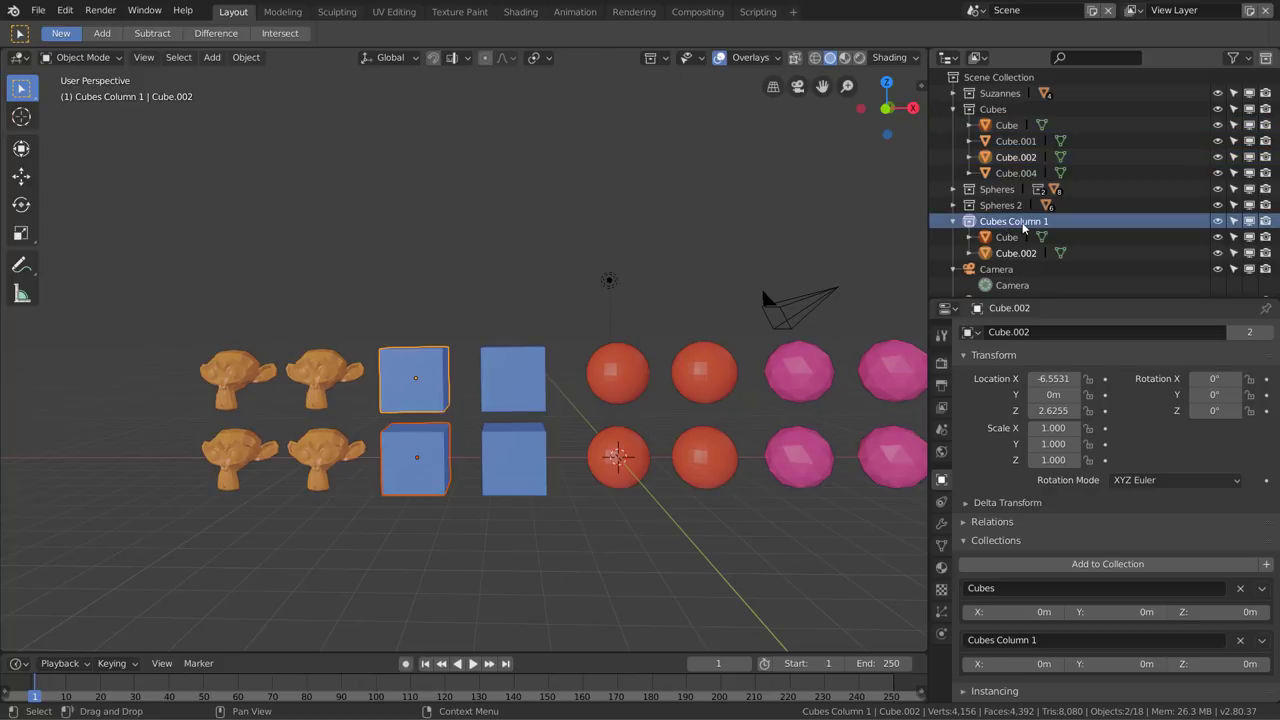
Duplicate Cubes Column 1 and rename the copy from 'Cubes Column 1.001' to 'Cubes Column 2'
{"action": "right_click", "coordinate": [1030, 228]}
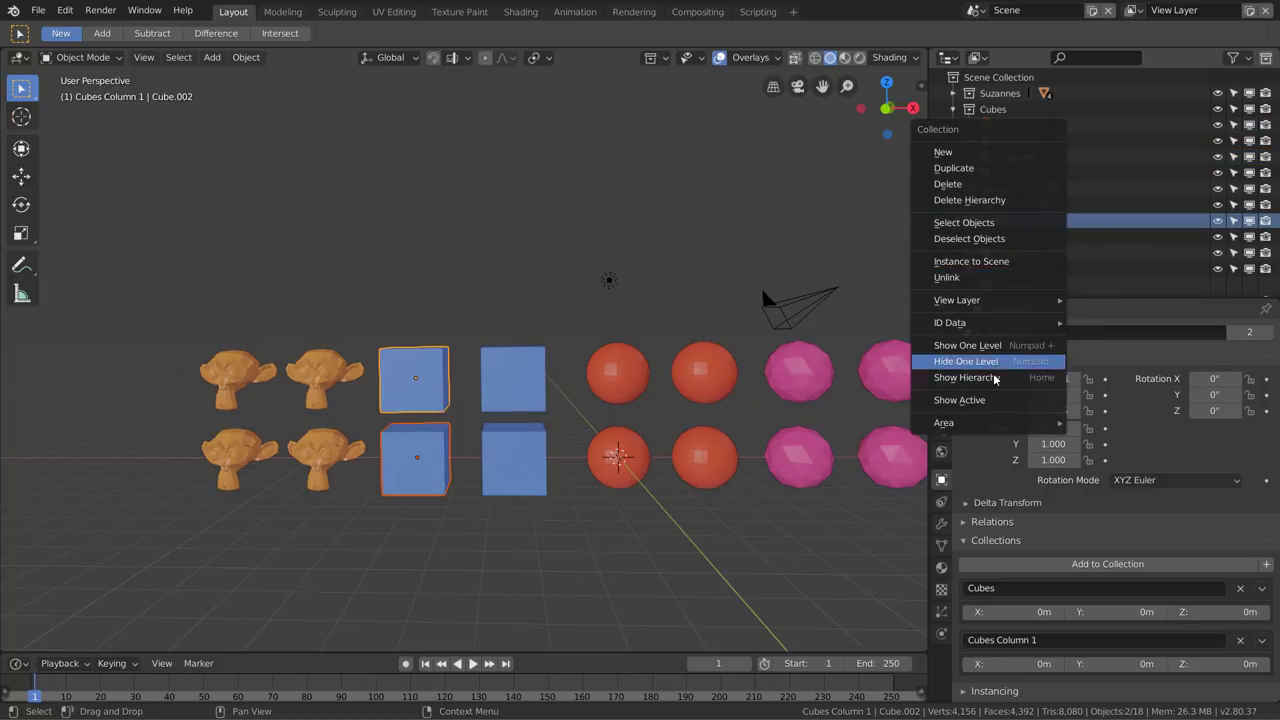
{"action": "left_click", "coordinate": [988, 168]}
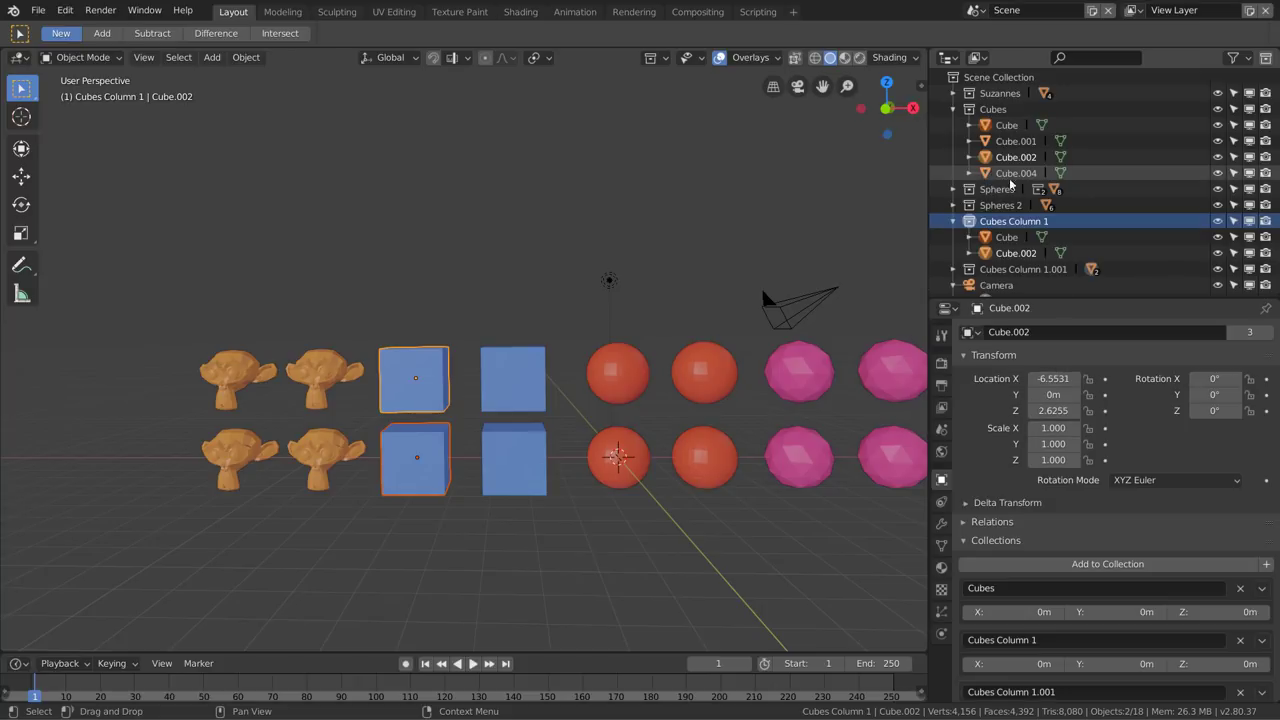
{"action": "scroll", "coordinate": [1035, 242], "scroll_direction": "down", "scroll_amount": 2}
{"action": "double_click", "coordinate": [1035, 242]}
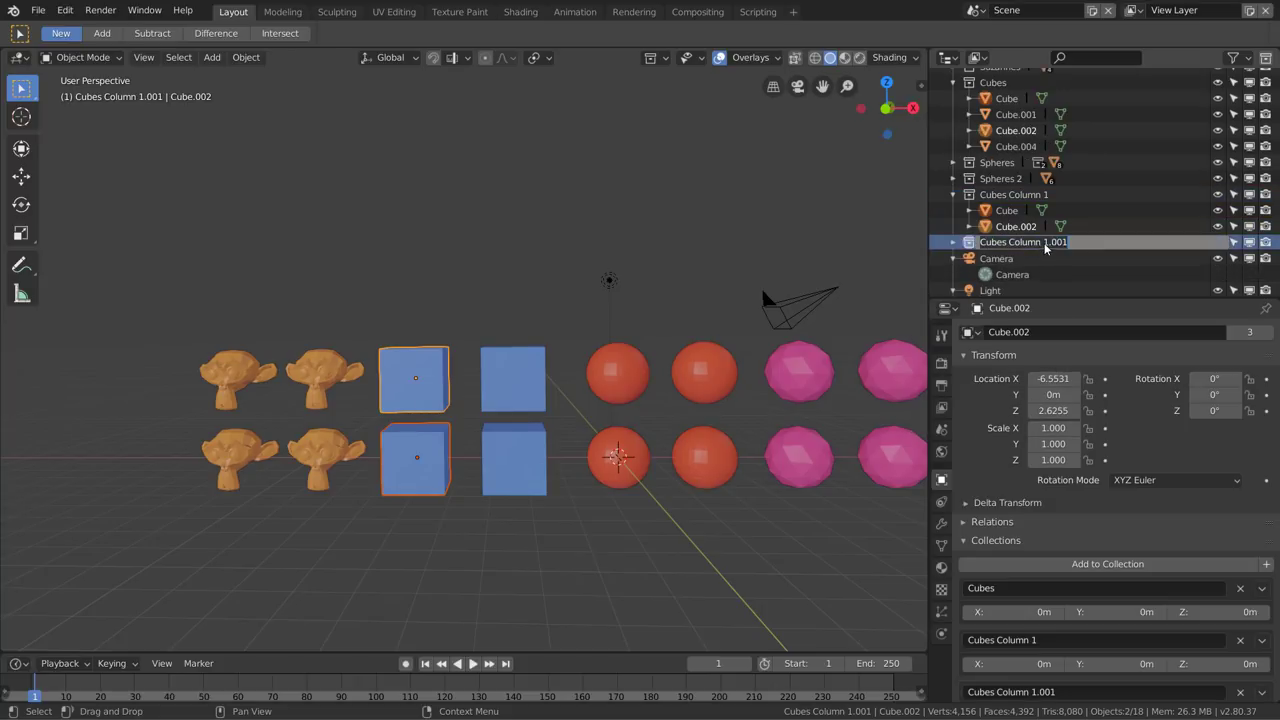
{"action": "left_click_drag", "start_coordinate": [1042, 242], "coordinate": [1076, 242]}
{"action": "type", "text": "2"}
{"action": "key", "text": "Return"}
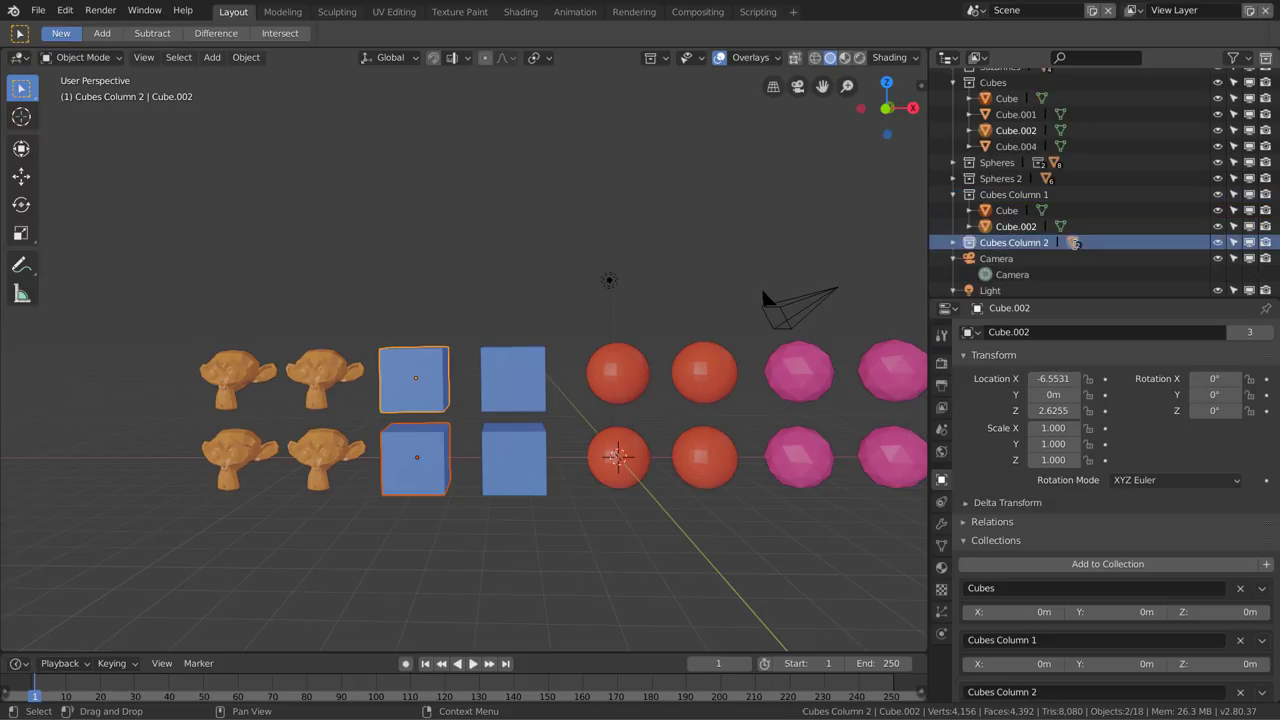
{"action": "left_click", "coordinate": [955, 244]}
Unlink Cube and Cube.002 from Cubes Column 2, leaving that collection empty
{"action": "scroll", "coordinate": [1066, 246], "scroll_direction": "down", "scroll_amount": 1}
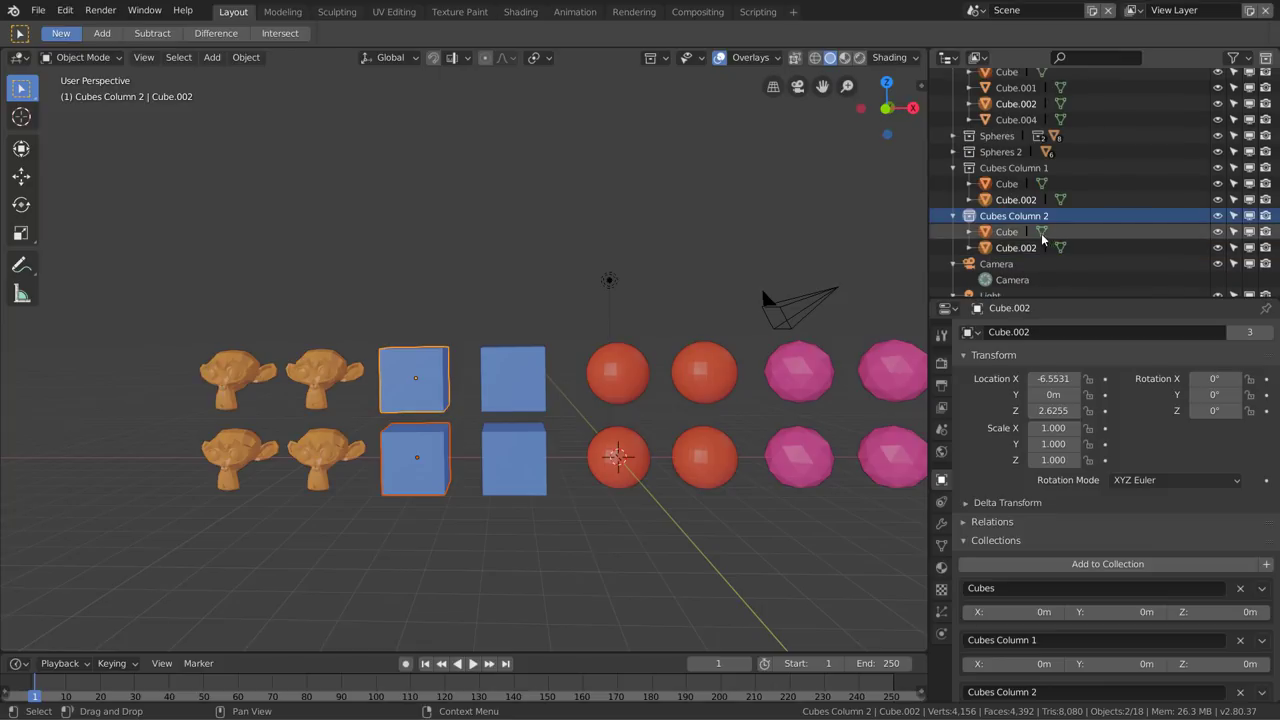
{"action": "left_click", "coordinate": [1020, 233]}
{"action": "left_click", "coordinate": [1018, 250], "text": "ctrl"}
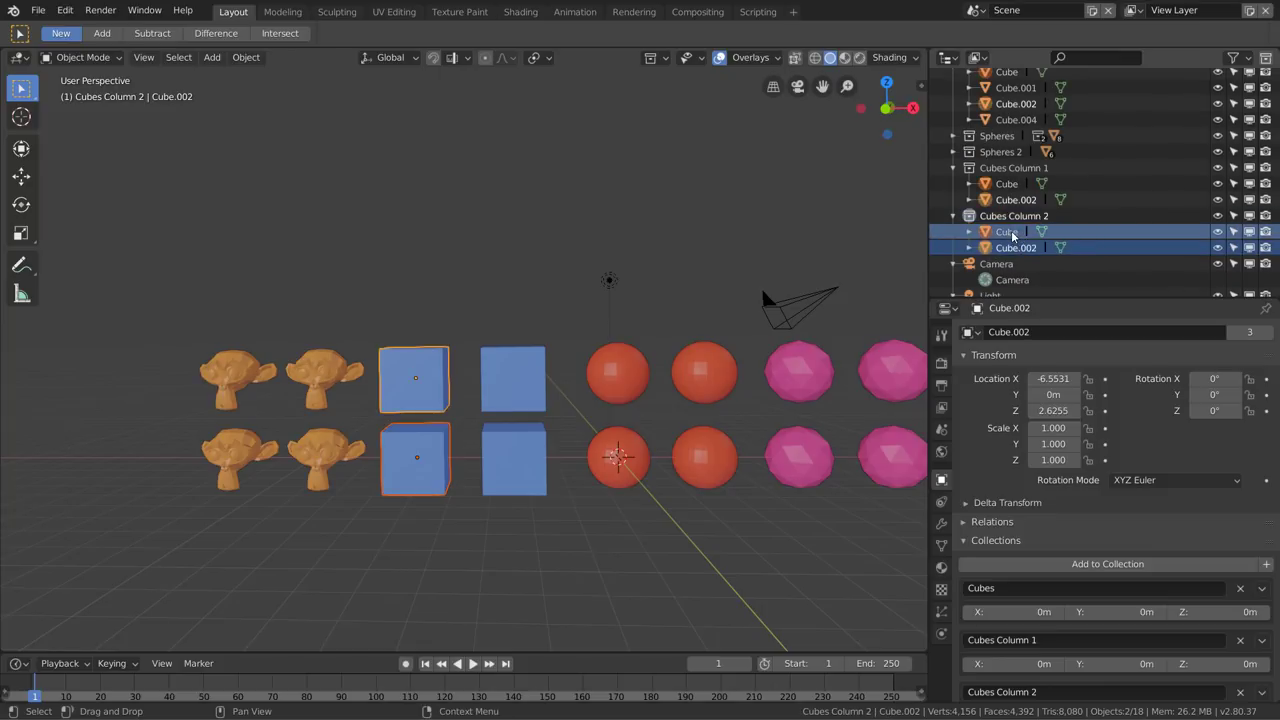
{"action": "left_click_drag", "start_coordinate": [1007, 234], "coordinate": [1005, 187]}
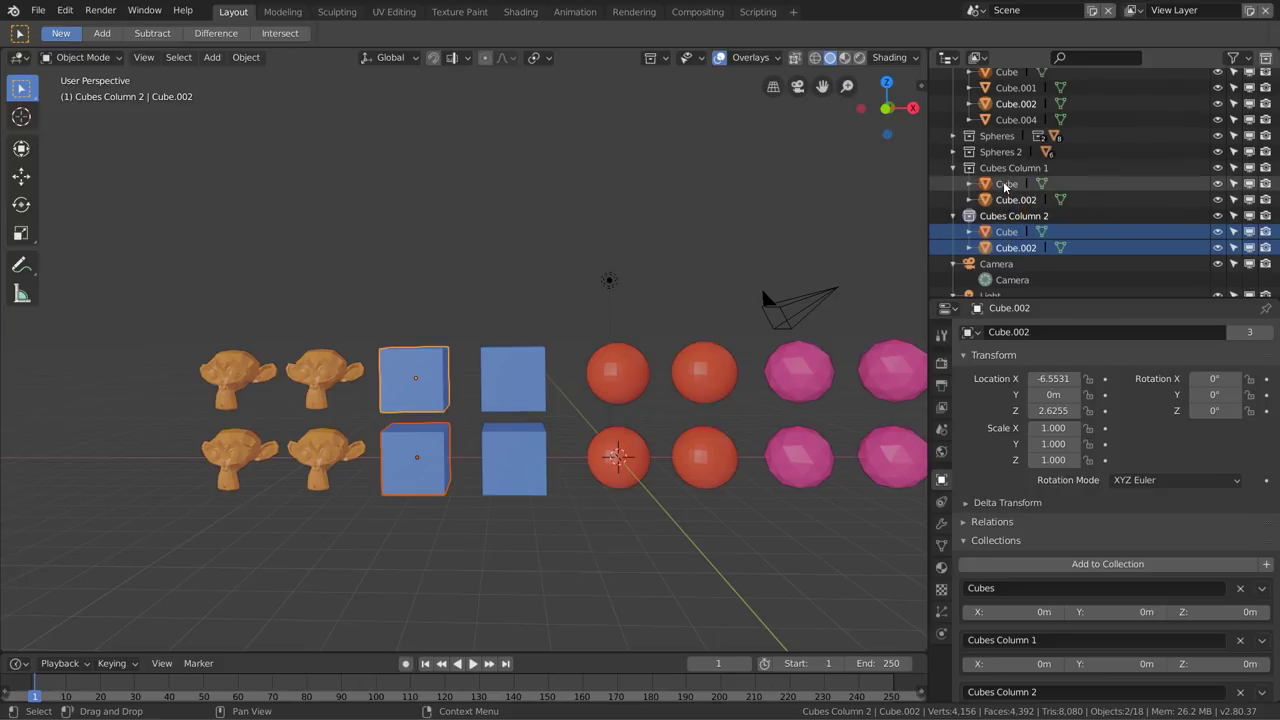
{"action": "right_click", "coordinate": [1008, 237]}
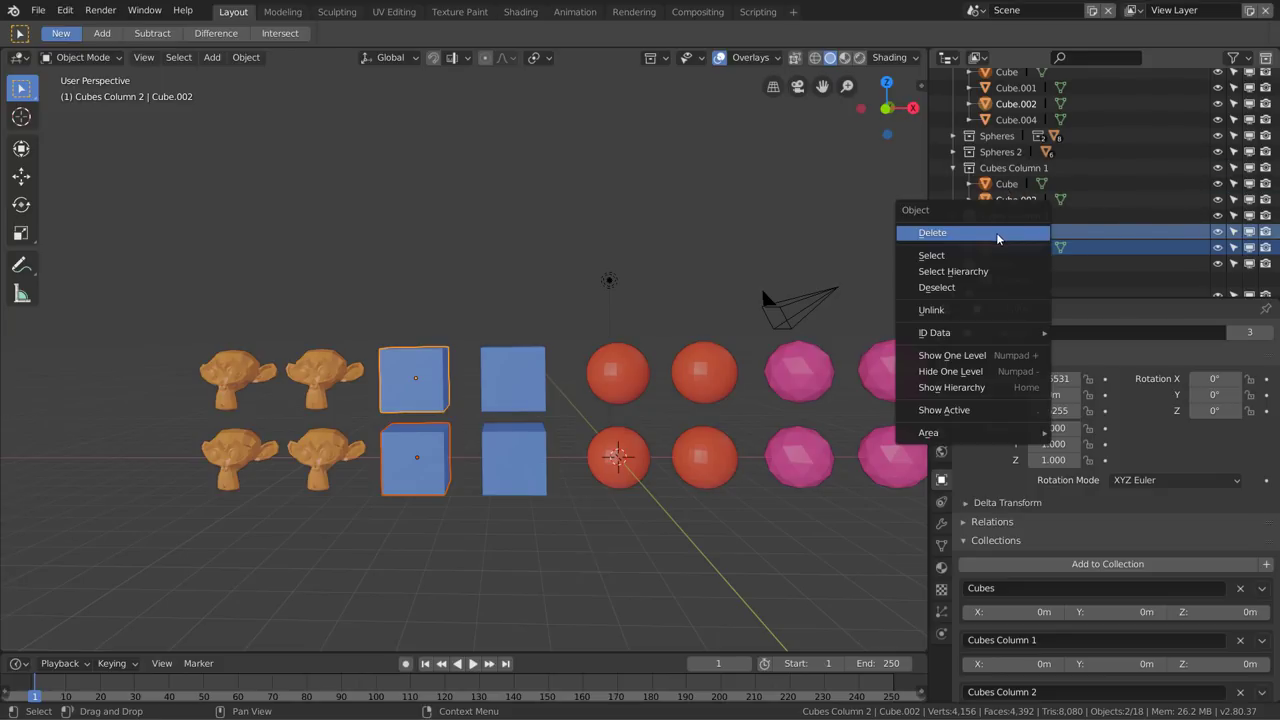
{"action": "left_click", "coordinate": [999, 311]}
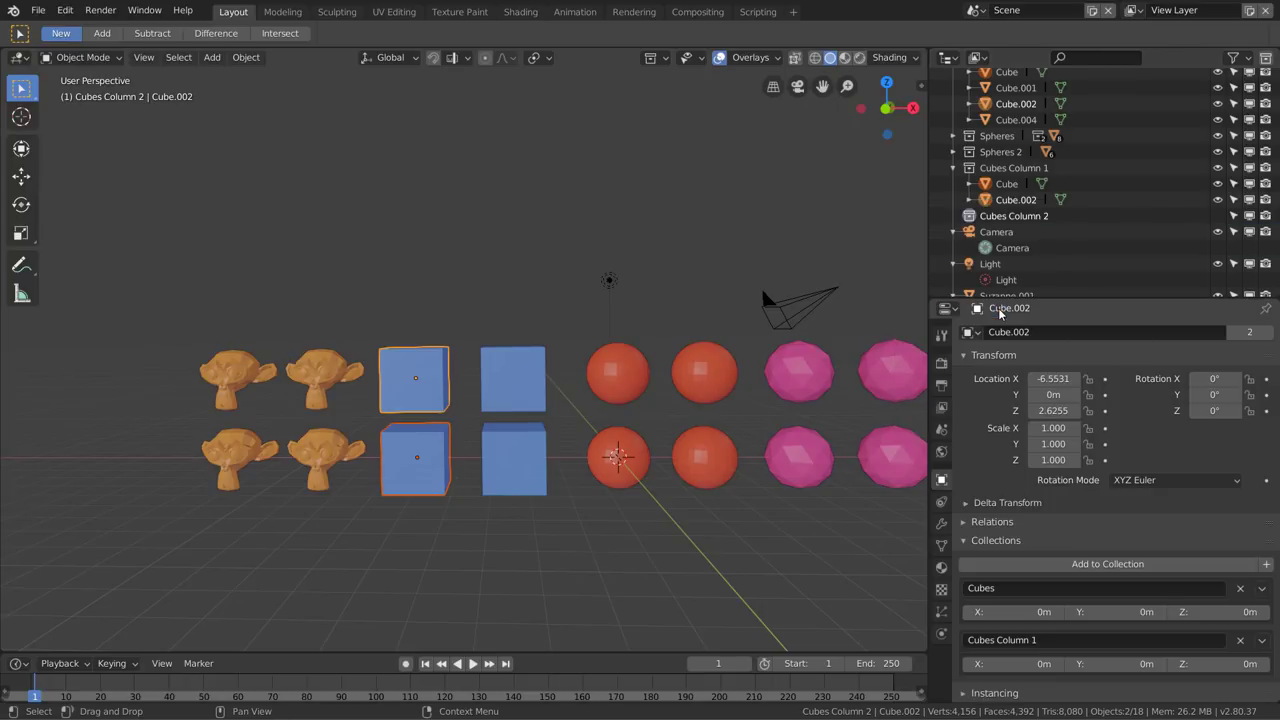
{"action": "left_click", "coordinate": [1035, 218]}
{"action": "scroll", "coordinate": [1035, 218], "scroll_direction": "up", "scroll_amount": 3}
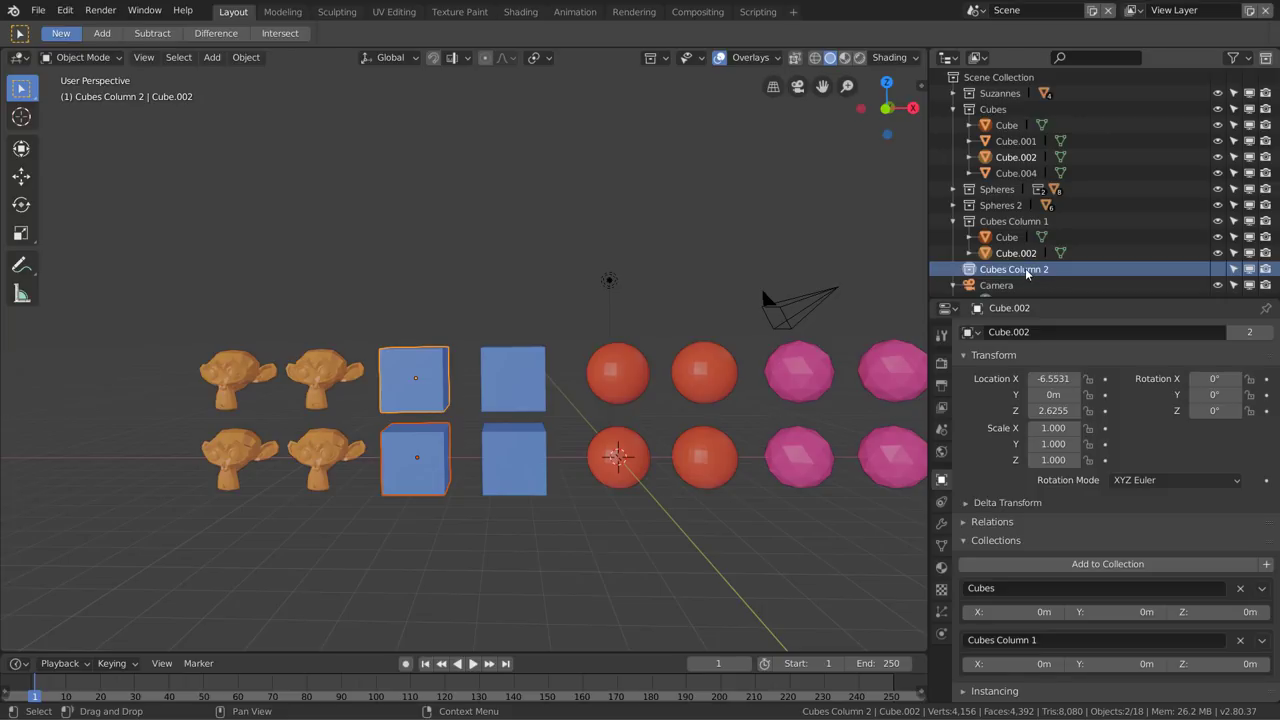
{"action": "scroll", "coordinate": [1027, 273], "scroll_direction": "down", "scroll_amount": 2}
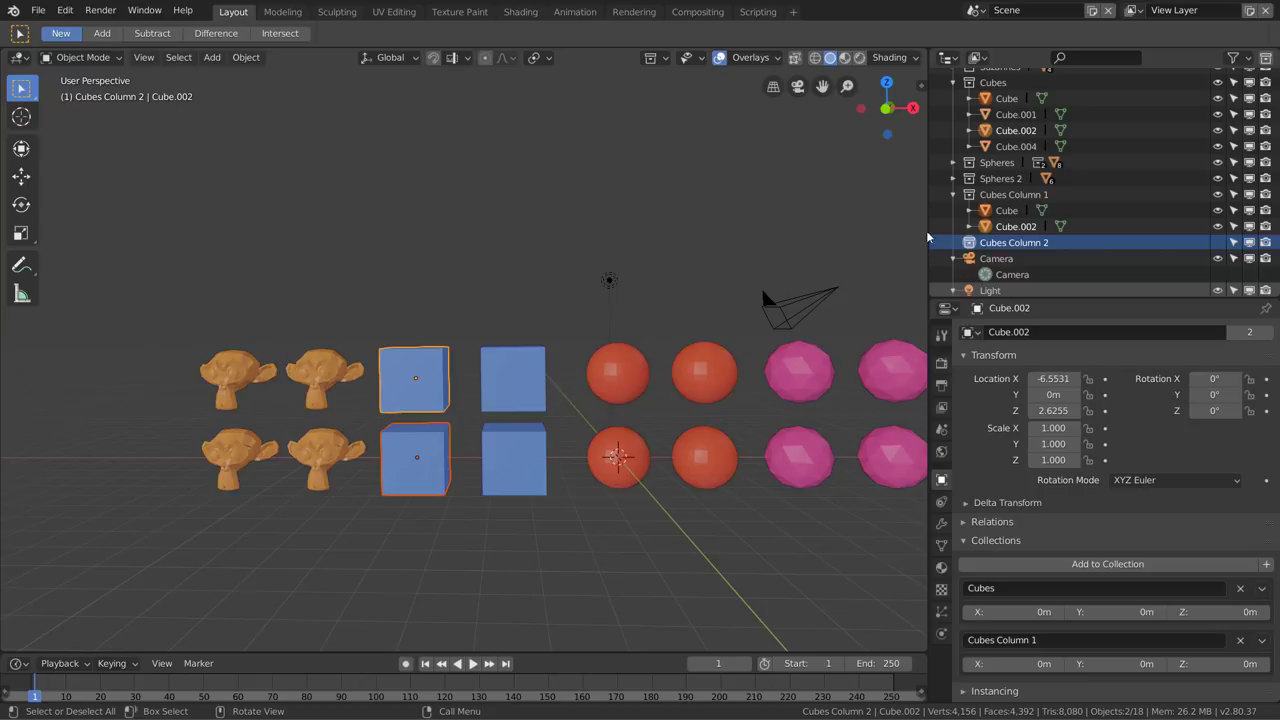
Link Cube.001 and Cube.004 into Cubes Column 2, then select each to identify it
{"action": "left_click", "coordinate": [1019, 117]}
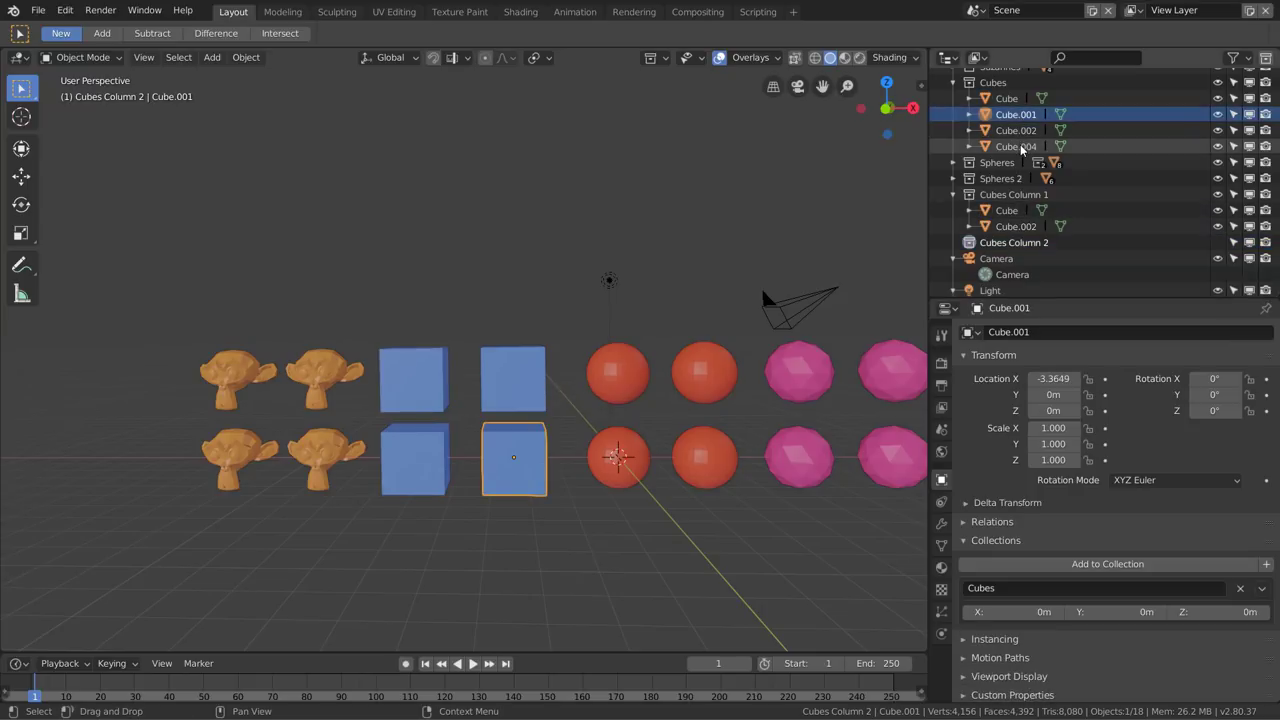
{"action": "left_click", "coordinate": [1021, 147], "text": "ctrl"}
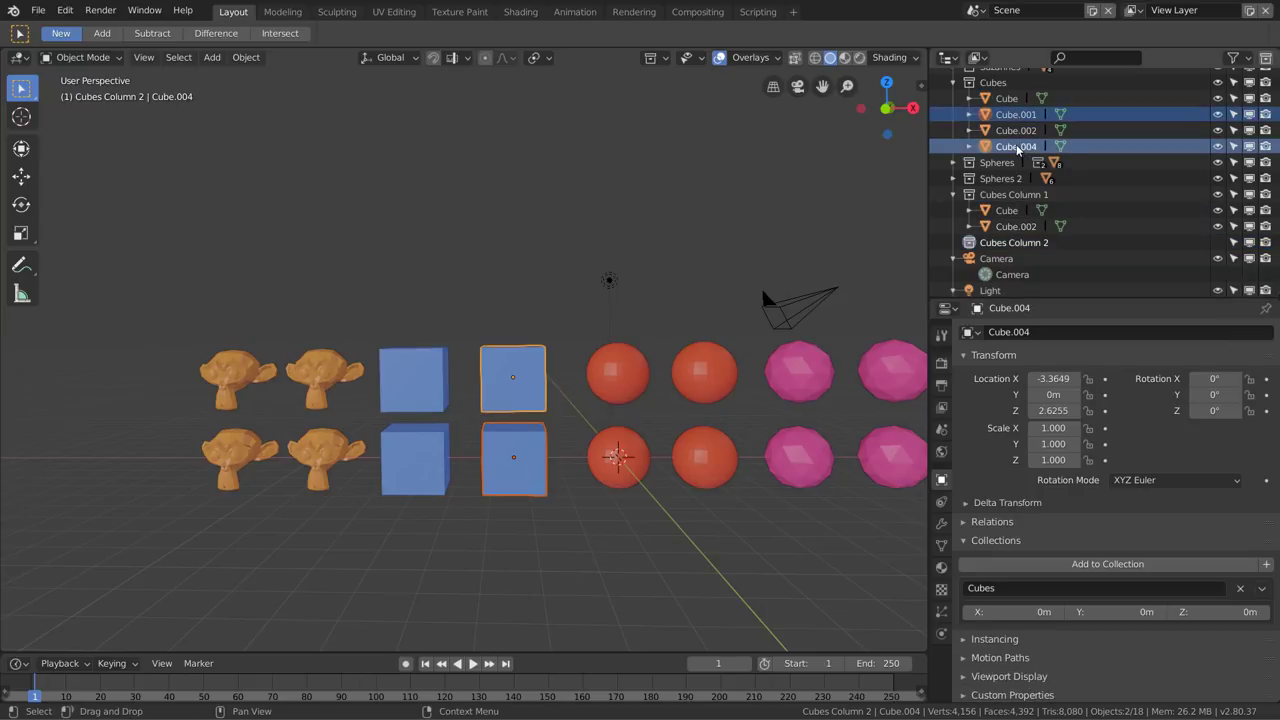
{"action": "left_click_drag", "start_coordinate": [1019, 148], "coordinate": [1018, 244], "text": "ctrl"}
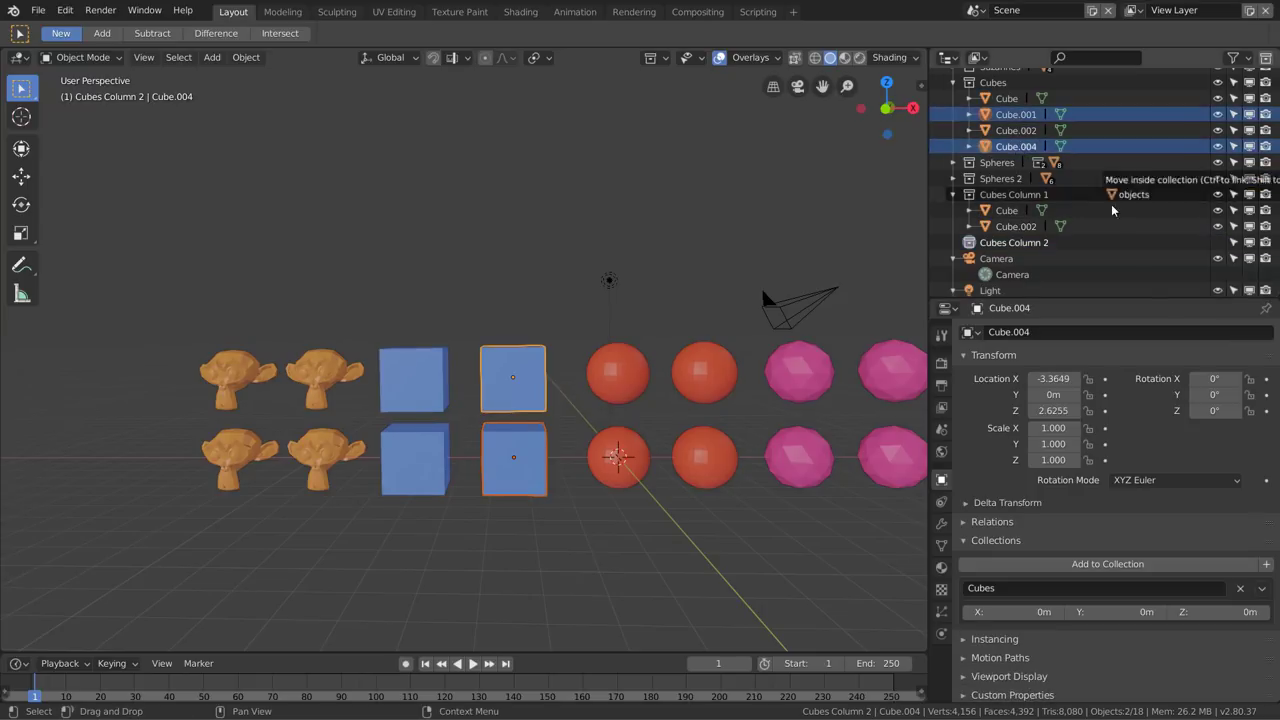
{"action": "scroll", "coordinate": [1018, 245], "scroll_direction": "down", "scroll_amount": 1}
{"action": "left_click", "coordinate": [1008, 249]}
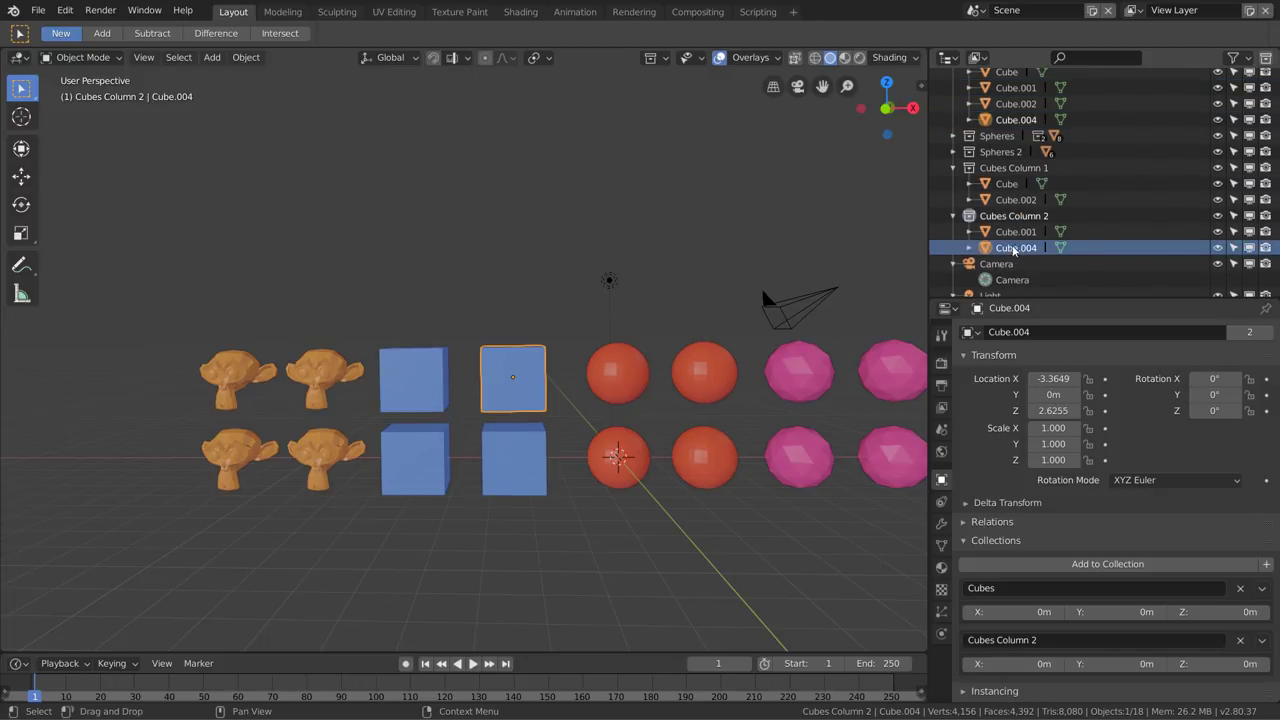
{"action": "left_click", "coordinate": [1015, 232]}
{"action": "left_click", "coordinate": [1015, 248]}
{"action": "left_click", "coordinate": [1015, 233]}
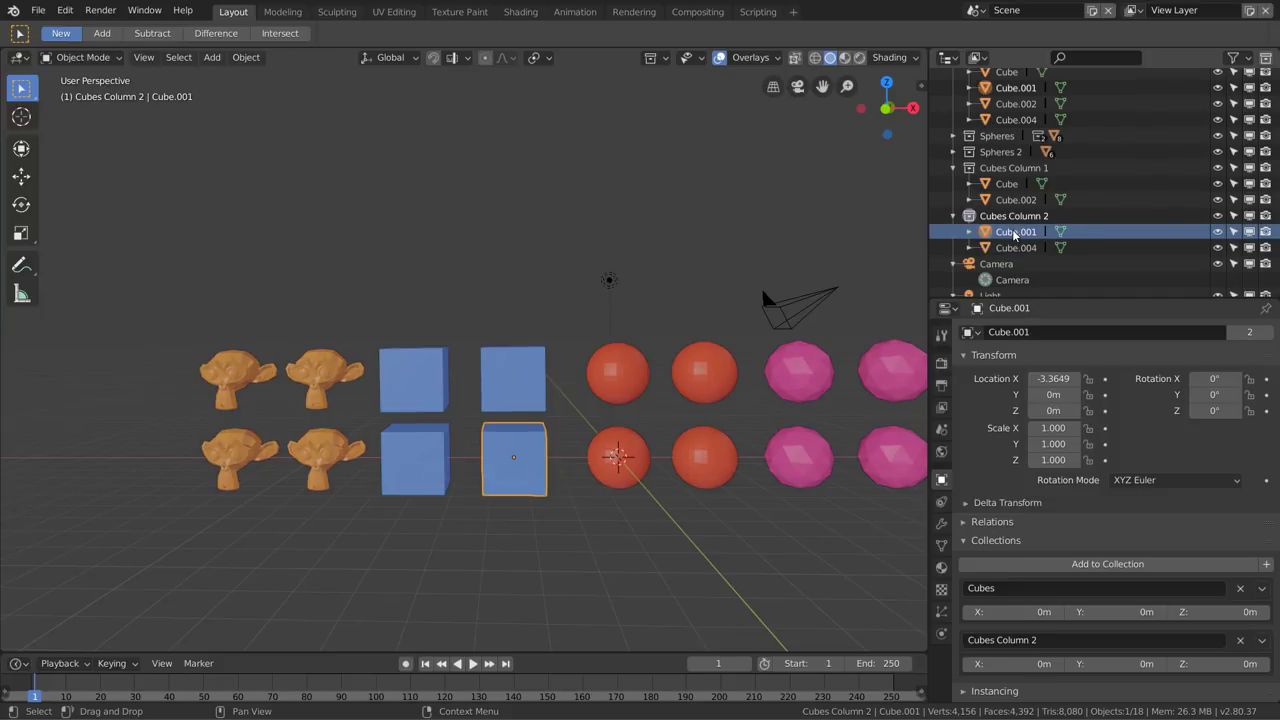
{"action": "left_click", "coordinate": [1008, 248]}
{"action": "left_click", "coordinate": [1011, 234]}
{"action": "mouse_move", "coordinate": [1015, 235]}
{"action": "left_mouse_down"}
{"action": "mouse_move", "coordinate": [1088, 249]}
{"action": "mouse_move", "coordinate": [1014, 243]}
{"action": "mouse_move", "coordinate": [1012, 256]}
{"action": "mouse_move", "coordinate": [1047, 255]}
{"action": "mouse_move", "coordinate": [1007, 257]}
{"action": "left_mouse_up"}
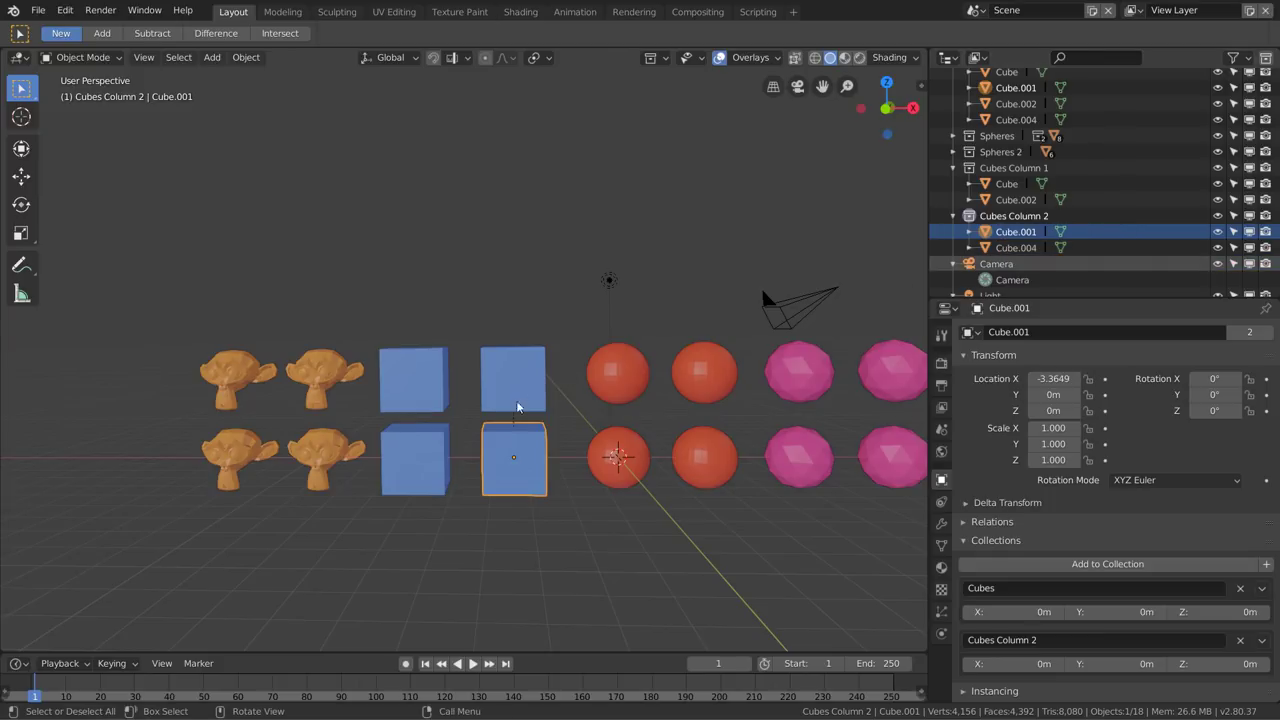
Check the upper and lower second-column cubes by starting and cancelling a move on each
{"action": "scroll", "coordinate": [512, 416], "scroll_direction": "up", "scroll_amount": 5}
{"action": "scroll", "coordinate": [507, 390], "scroll_direction": "up", "scroll_amount": 2}
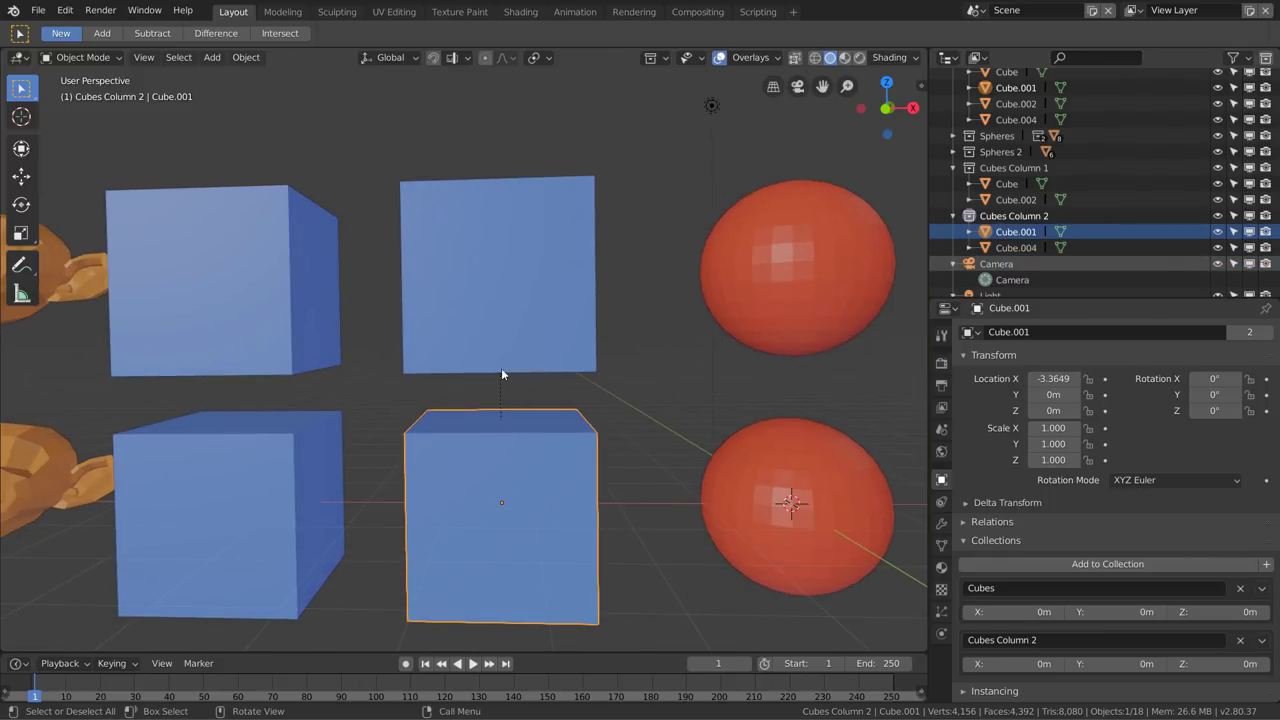
{"action": "scroll", "coordinate": [522, 273], "scroll_direction": "down", "scroll_amount": 2}
{"action": "scroll", "coordinate": [522, 273], "scroll_direction": "down", "scroll_amount": 3}
{"action": "left_click", "coordinate": [522, 275]}
{"action": "key", "text": "g"}
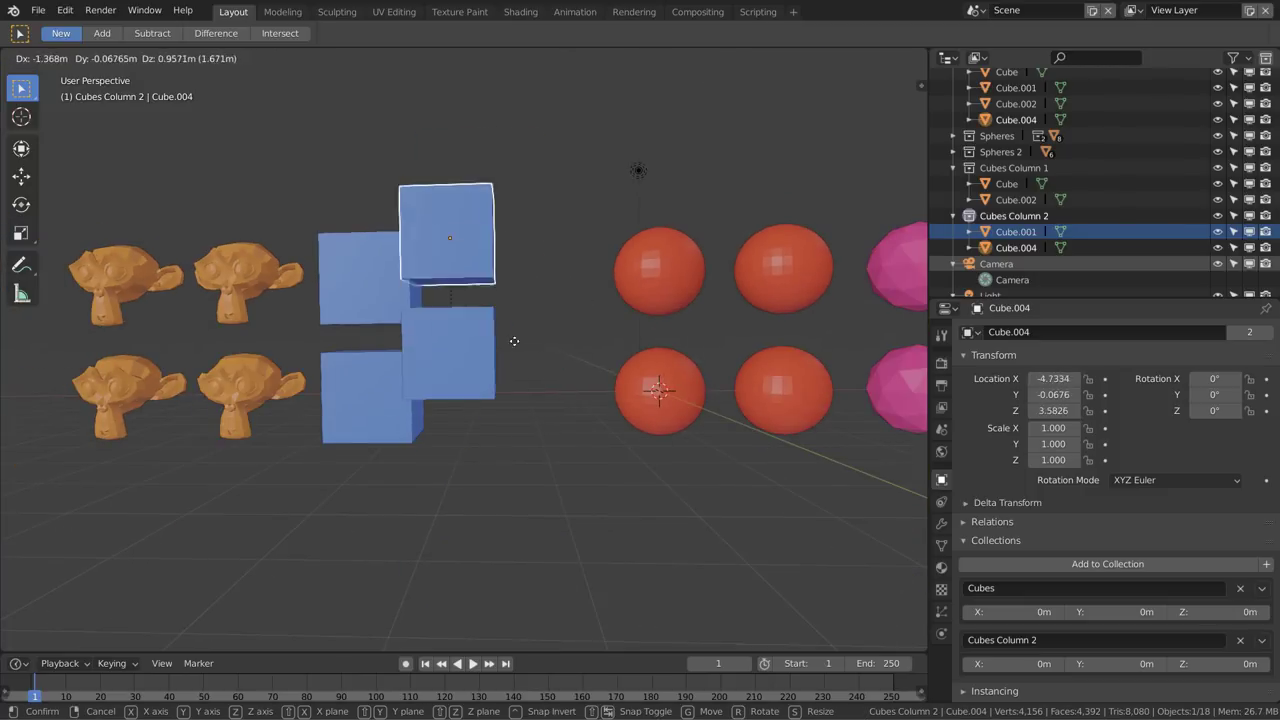
{"action": "left_click", "coordinate": [572, 372]}
{"action": "left_click", "coordinate": [556, 430]}
{"action": "key", "text": "g"}
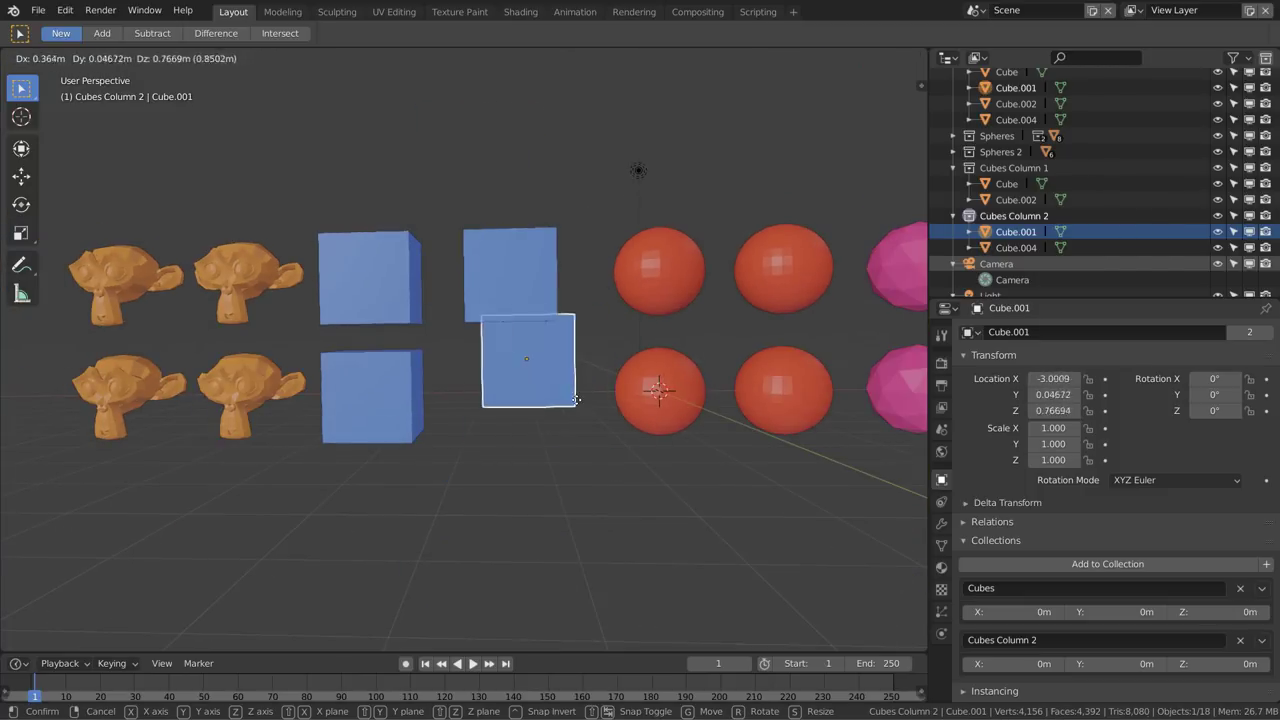
{"action": "key", "text": "Escape"}
{"action": "left_click", "coordinate": [546, 276]}
{"action": "key", "text": "g"}
{"action": "key", "text": "Escape"}
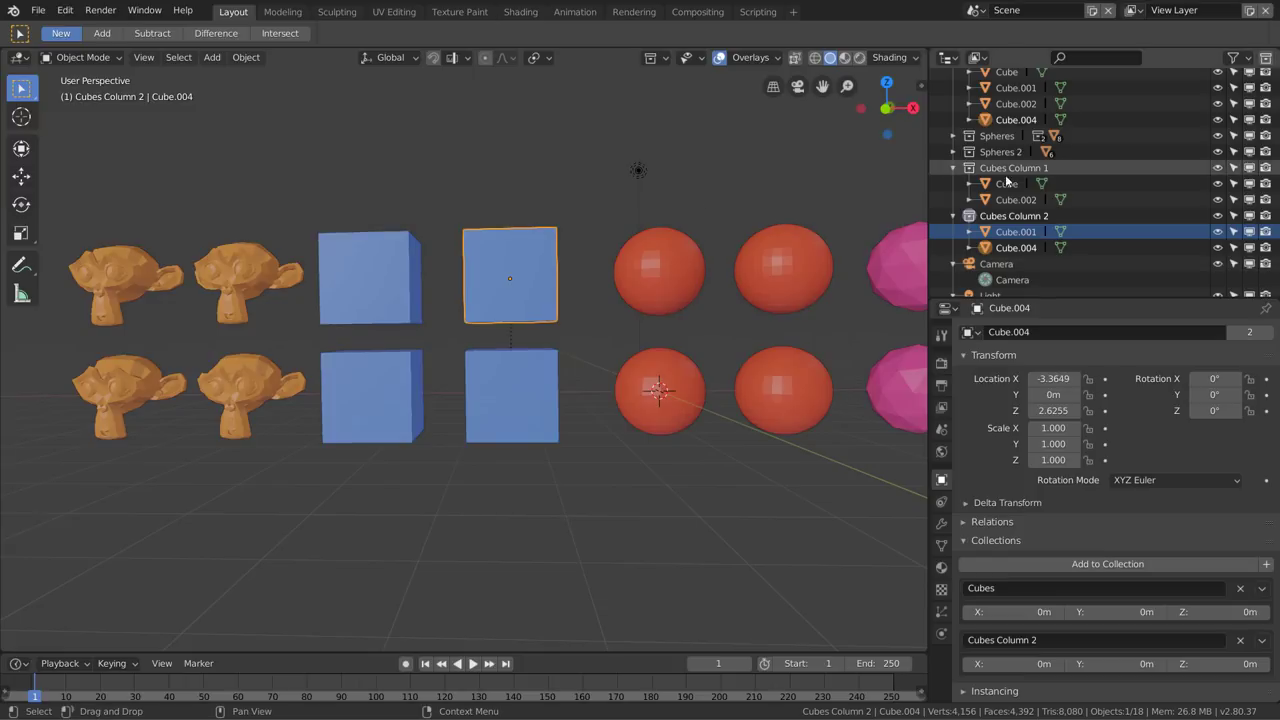
Collapse the collections and drag Cubes Column 1 and Cubes Column 2 into Cubes
{"action": "scroll", "coordinate": [1015, 175], "scroll_direction": "up", "scroll_amount": 3}
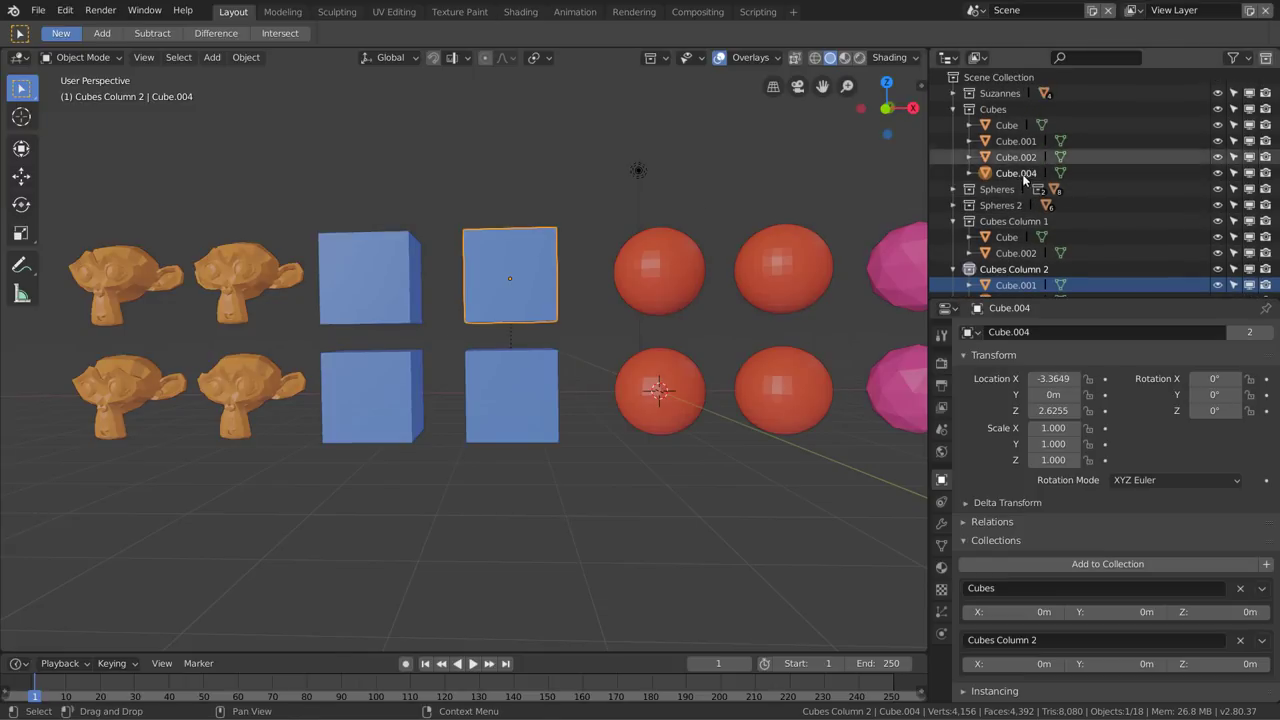
{"action": "scroll", "coordinate": [1036, 185], "scroll_direction": "down", "scroll_amount": 4}
{"action": "scroll", "coordinate": [1030, 195], "scroll_direction": "up", "scroll_amount": 2}
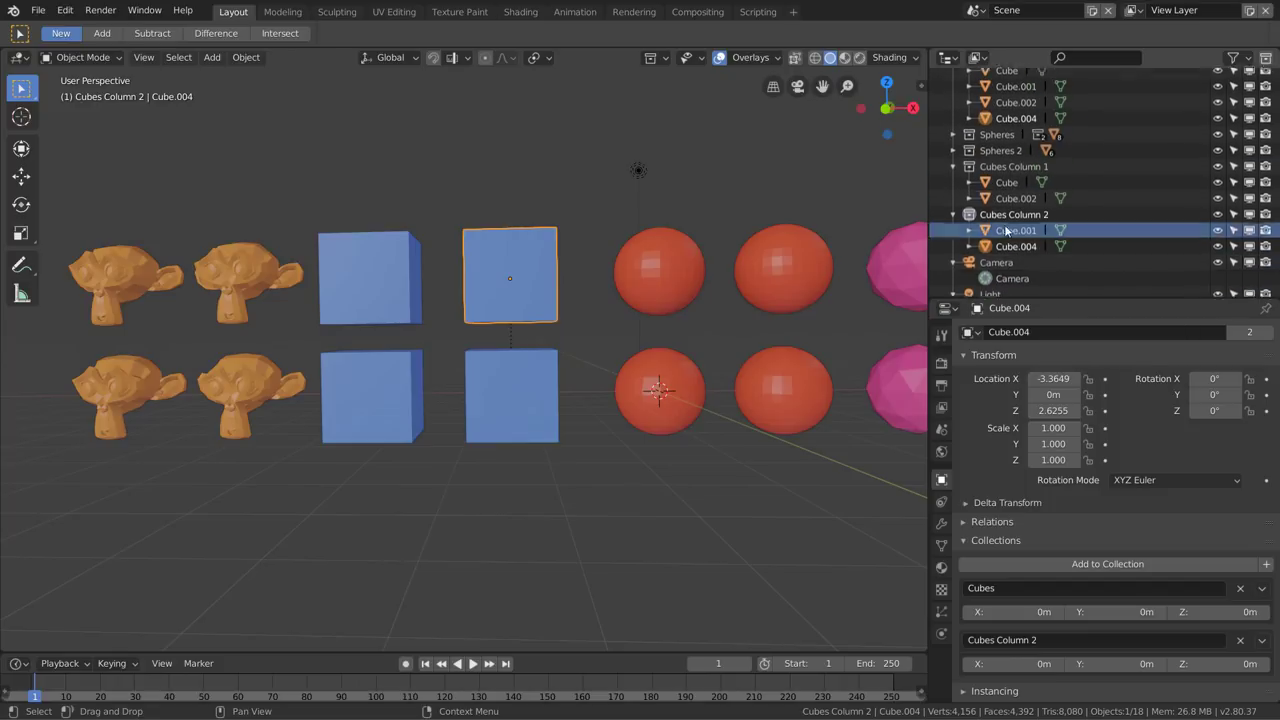
{"action": "scroll", "coordinate": [1015, 205], "scroll_direction": "up", "scroll_amount": 2}
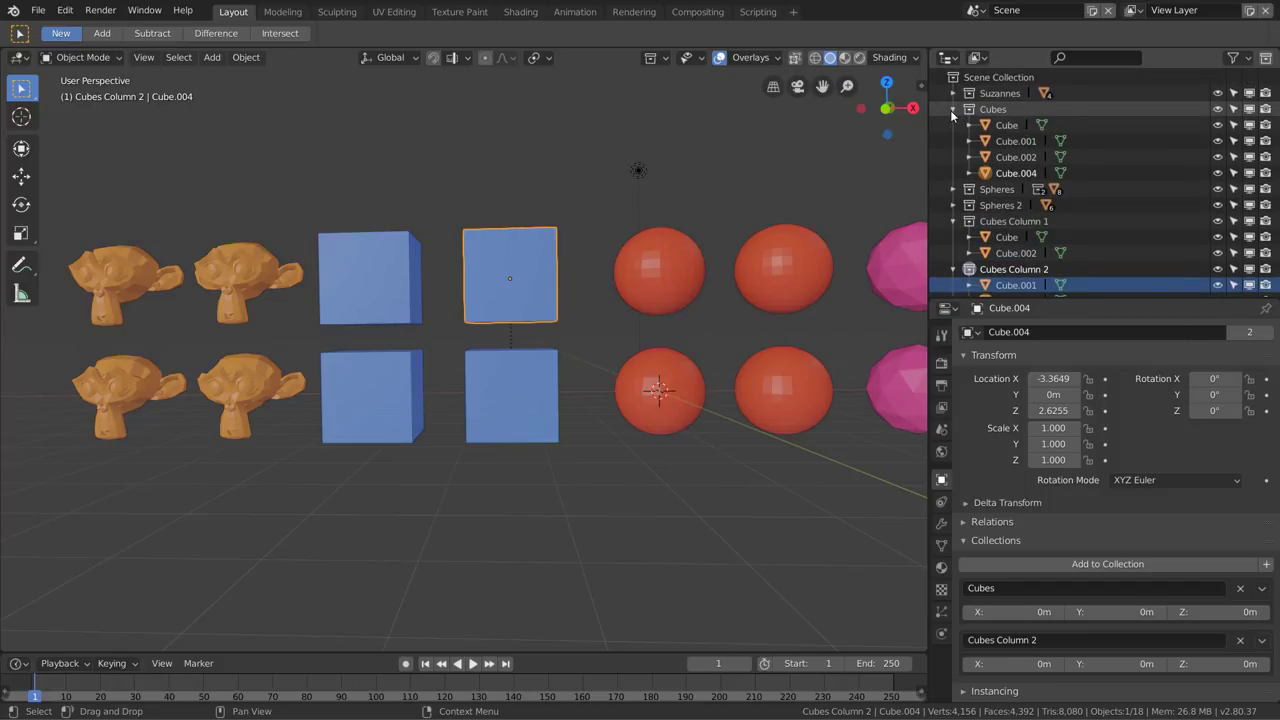
{"action": "left_click", "coordinate": [952, 109]}
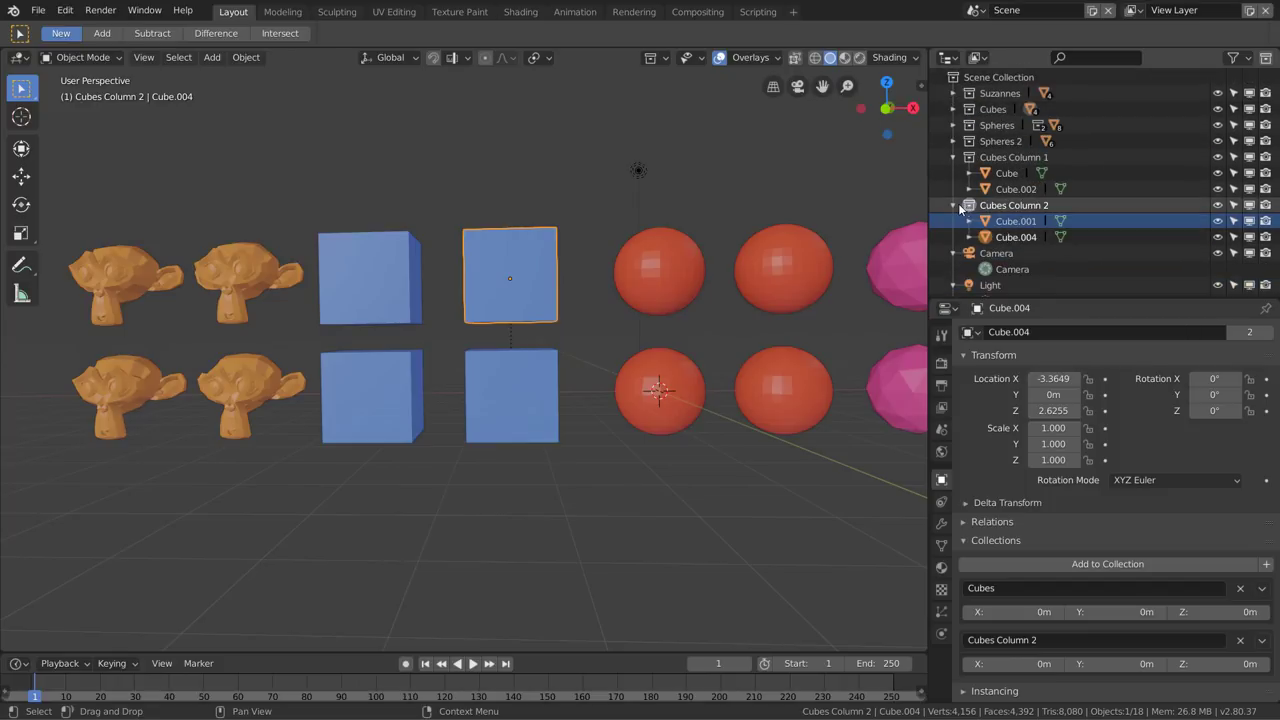
{"action": "left_click", "coordinate": [953, 205]}
{"action": "left_click", "coordinate": [953, 157]}
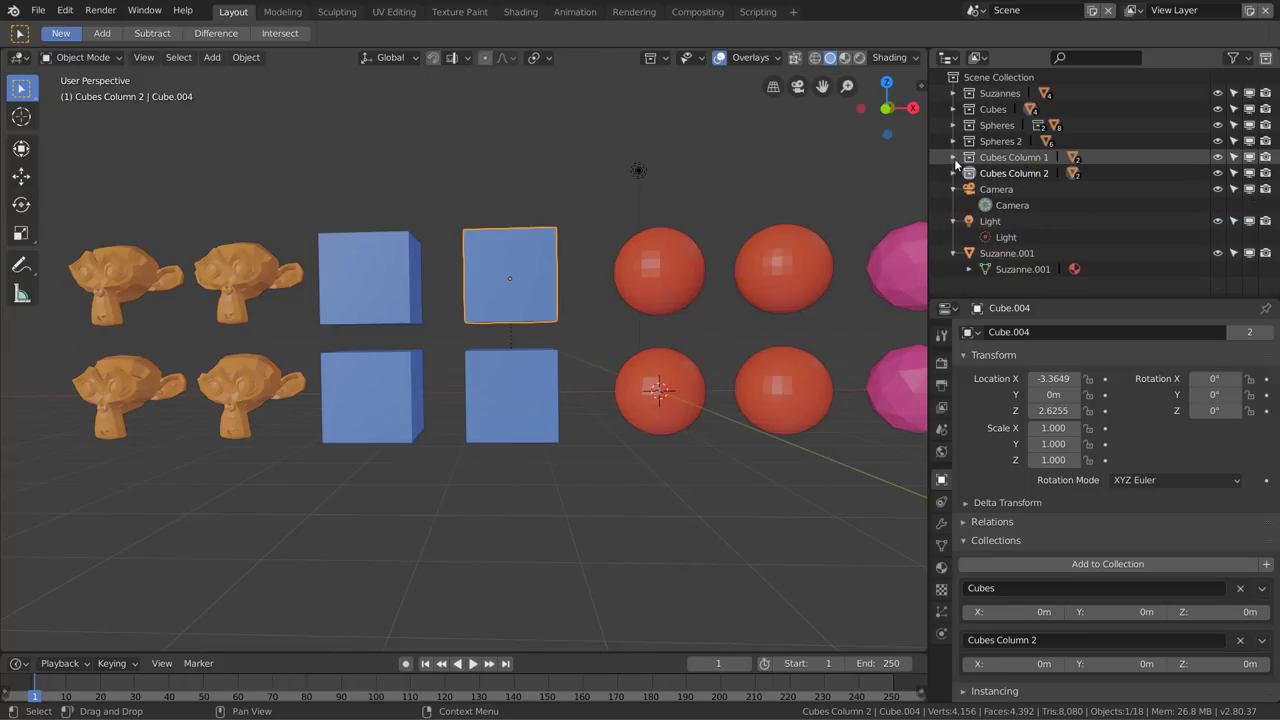
{"action": "left_click", "coordinate": [1021, 157]}
{"action": "left_click", "coordinate": [1014, 171], "text": "ctrl"}
{"action": "left_click_drag", "start_coordinate": [993, 165], "coordinate": [995, 109]}
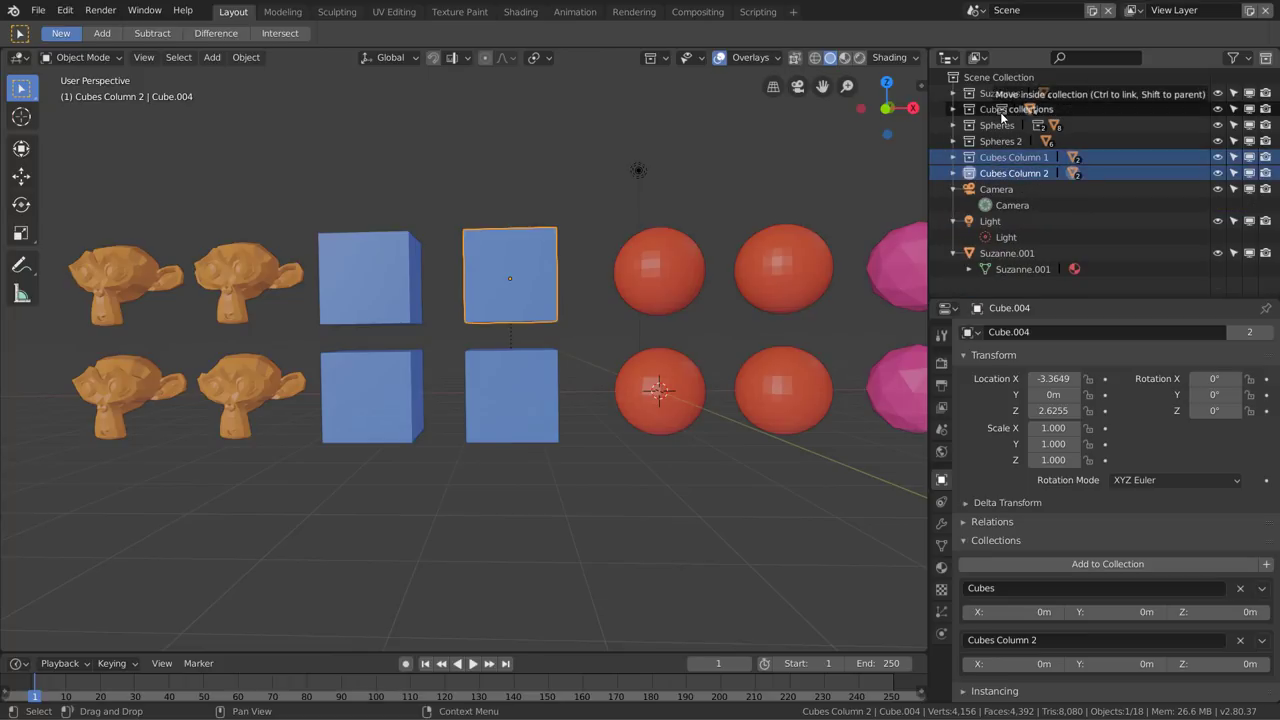
Expand Cubes and both column collections, then select individual cubes to check their collections
{"action": "left_click", "coordinate": [955, 108]}
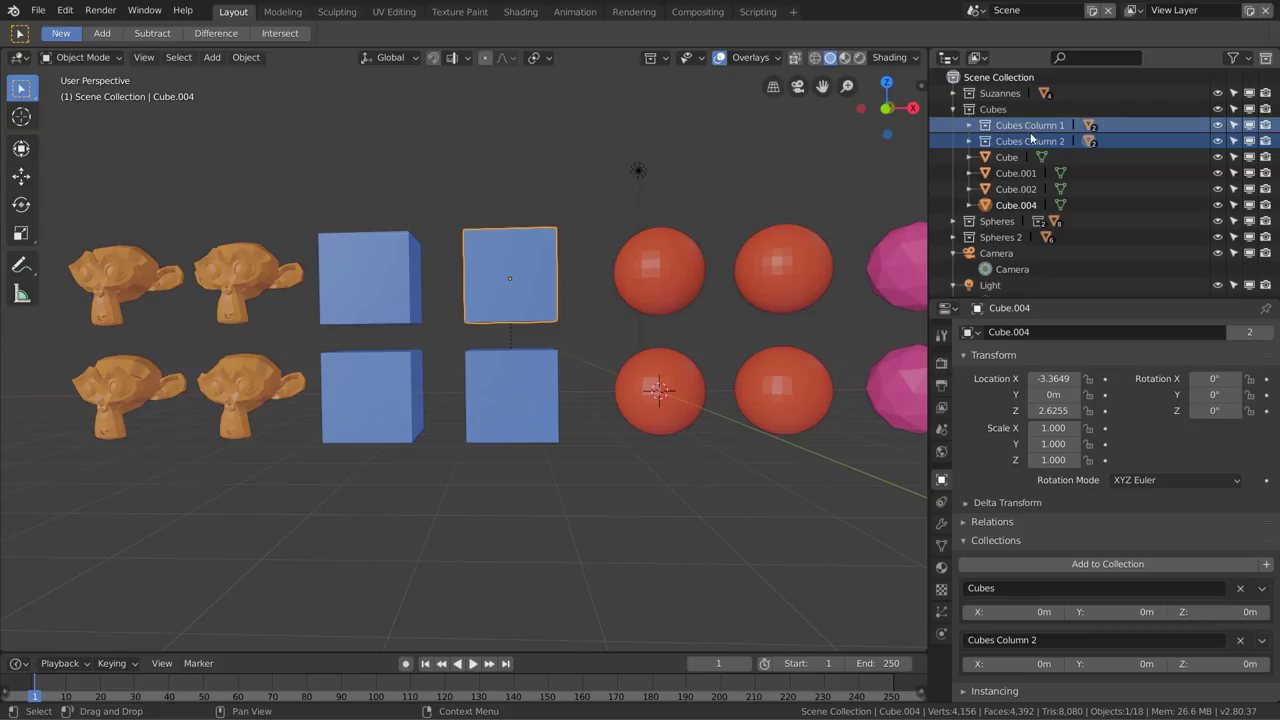
{"action": "left_click", "coordinate": [968, 126]}
{"action": "left_click", "coordinate": [969, 174]}
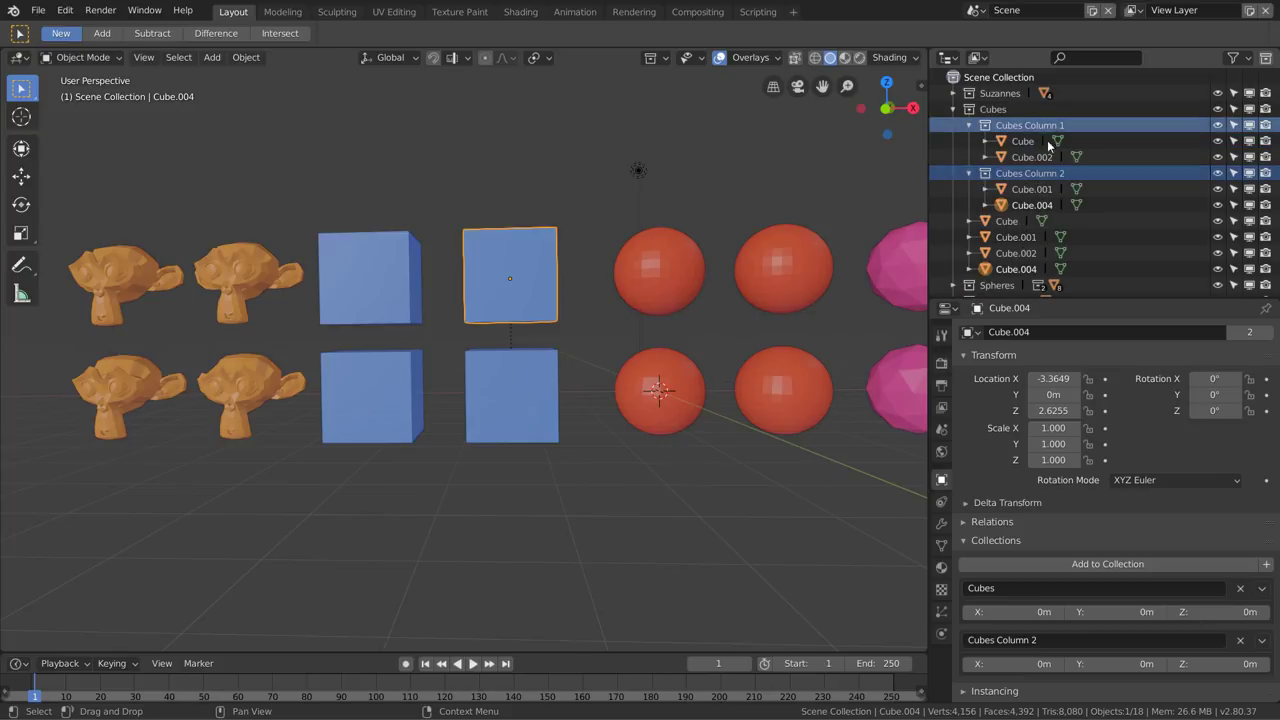
{"action": "left_click_drag", "start_coordinate": [1015, 221], "coordinate": [1028, 173], "text": "ctrl"}
{"action": "left_click", "coordinate": [1015, 239]}
{"action": "left_click", "coordinate": [1015, 253]}
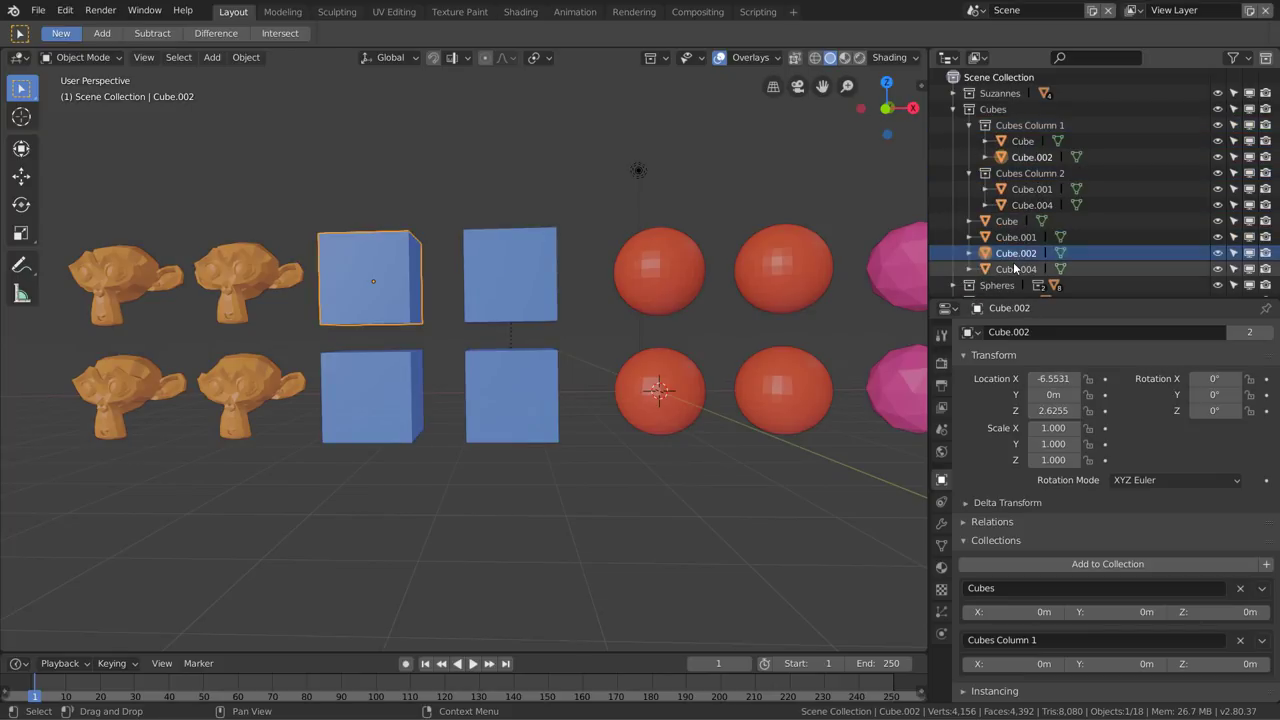
{"action": "left_click", "coordinate": [1015, 269]}
{"action": "left_click", "coordinate": [1015, 253]}
{"action": "left_click", "coordinate": [1015, 237]}
{"action": "left_click", "coordinate": [1007, 221]}
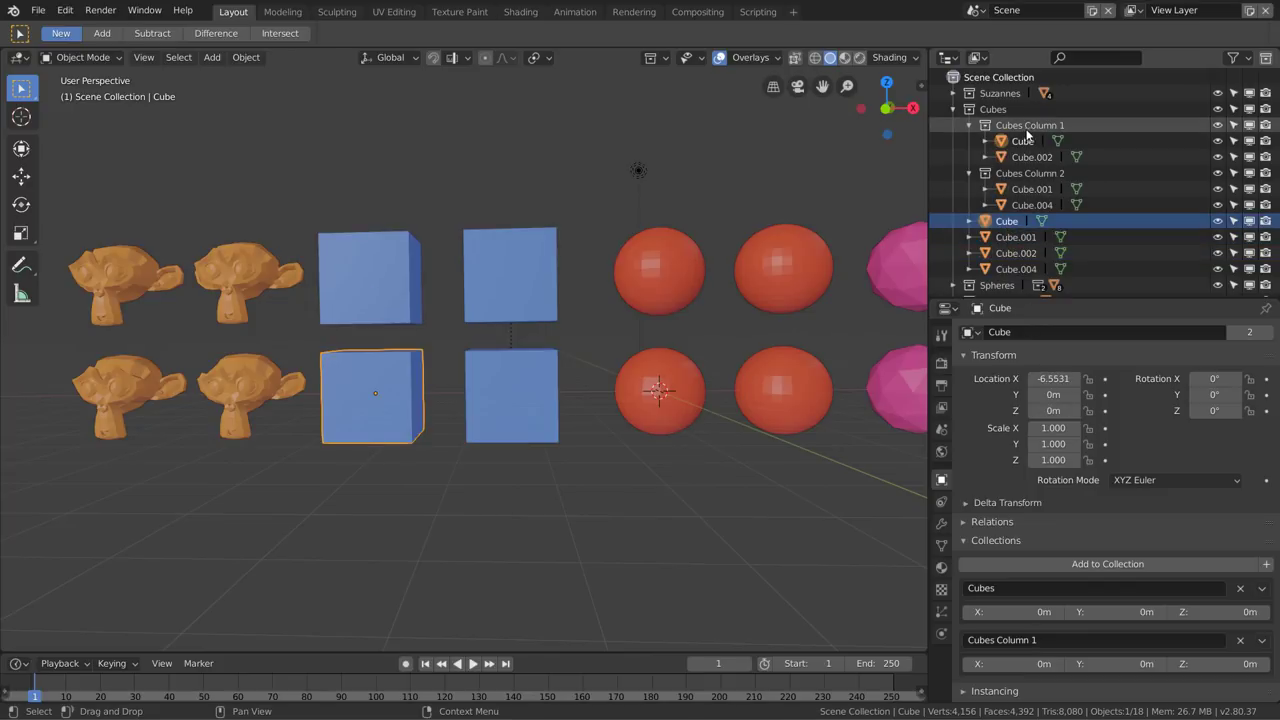
Make Cubes Column 2, Cubes Column 1, then Cubes the active collection in turn
{"action": "left_click", "coordinate": [1029, 126]}
{"action": "left_click", "coordinate": [1029, 173]}
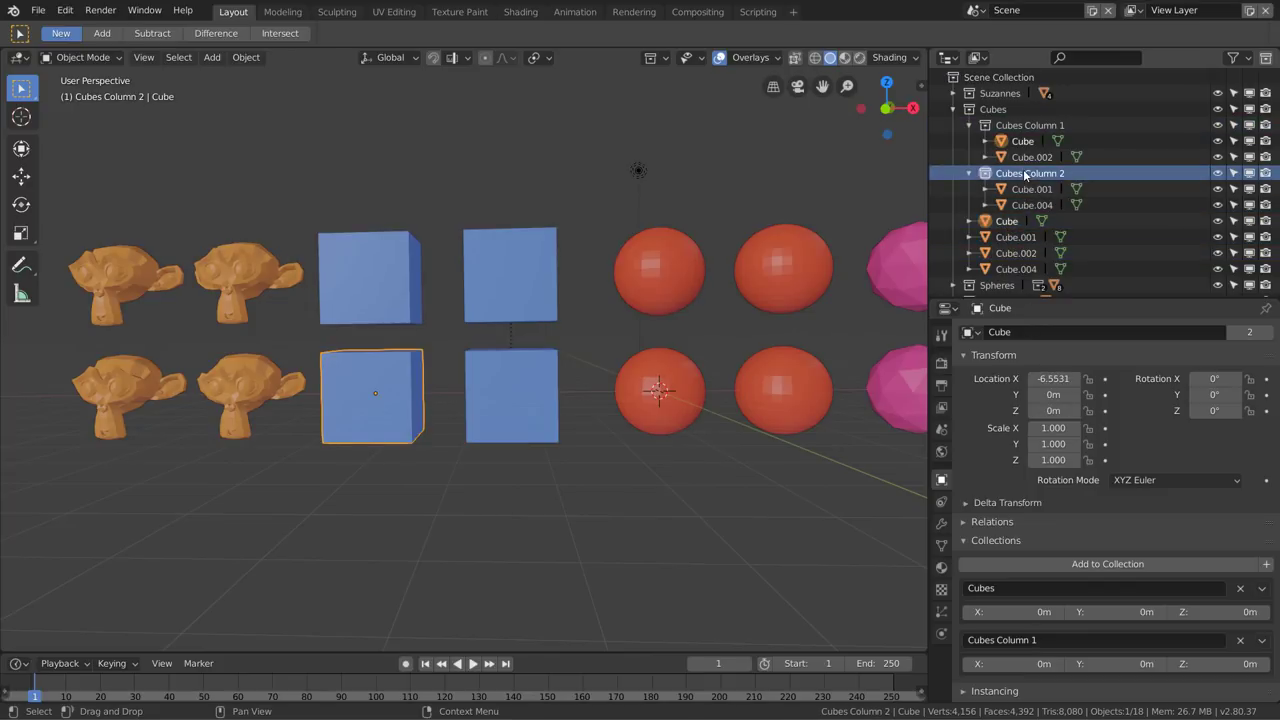
{"action": "left_click", "coordinate": [1040, 125]}
{"action": "left_click", "coordinate": [1060, 109]}
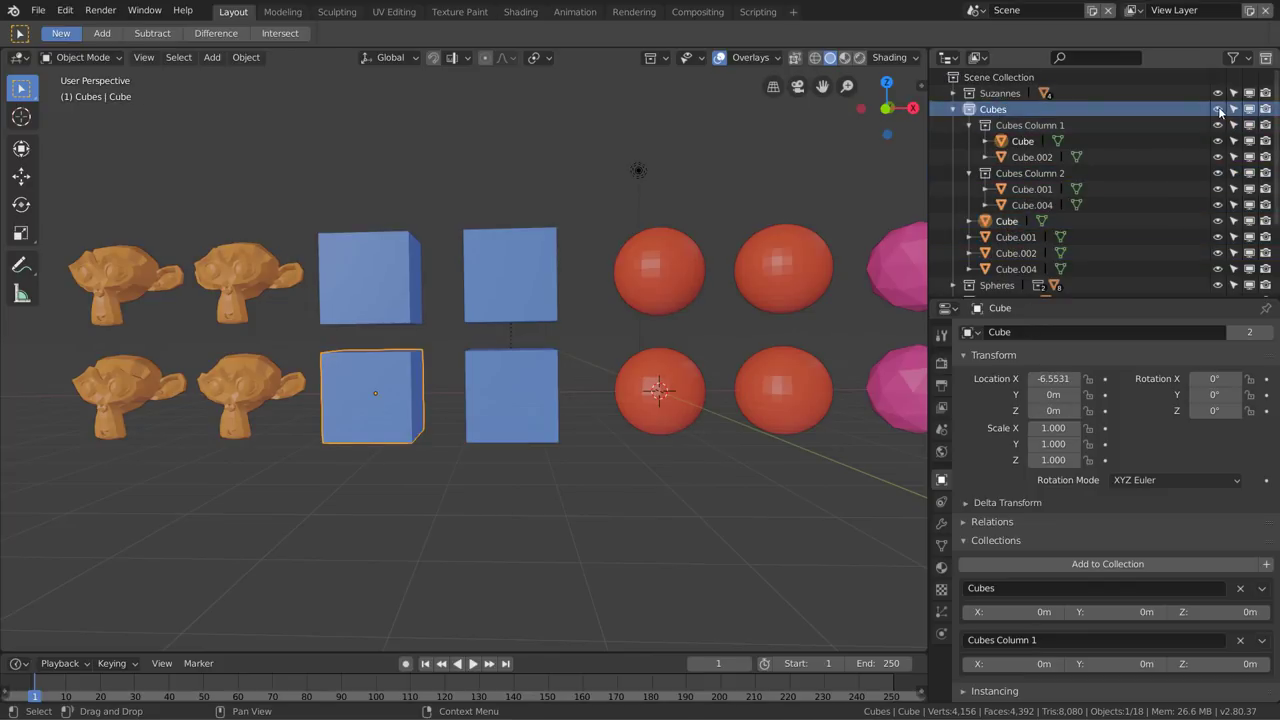
Hide and show the Cubes and Cubes Column 1 collections, leaving all cubes visible
{"action": "left_click", "coordinate": [1217, 109]}
{"action": "left_click", "coordinate": [1217, 109]}
{"action": "left_click", "coordinate": [1218, 126]}
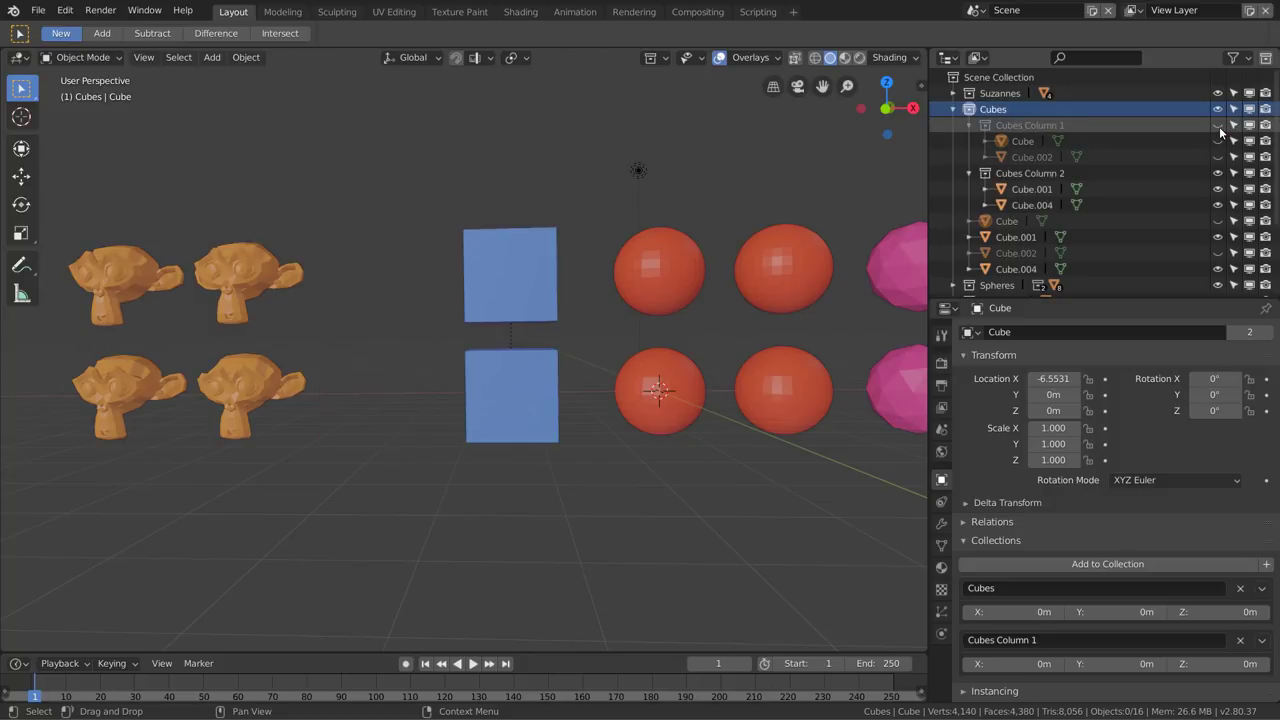
{"action": "left_click", "coordinate": [1218, 126]}
{"action": "left_click", "coordinate": [1218, 126]}
{"action": "left_click", "coordinate": [1218, 126]}
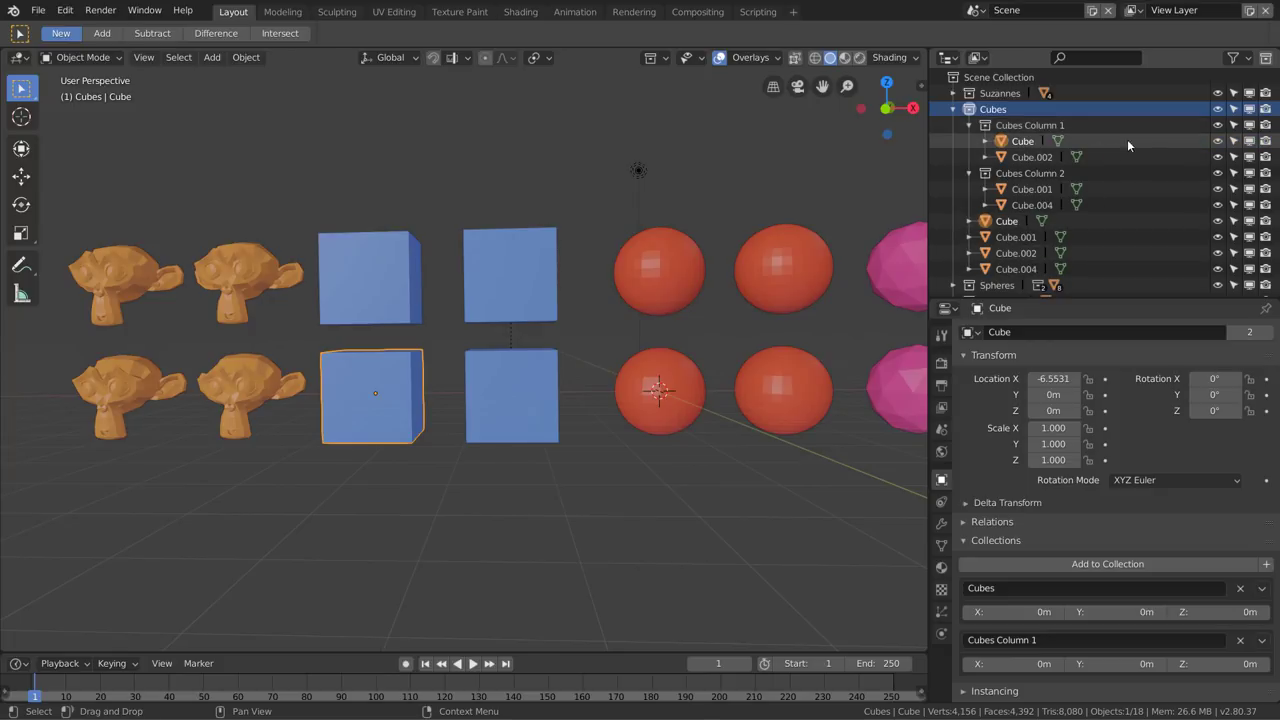
{"action": "left_click", "coordinate": [1218, 126]}
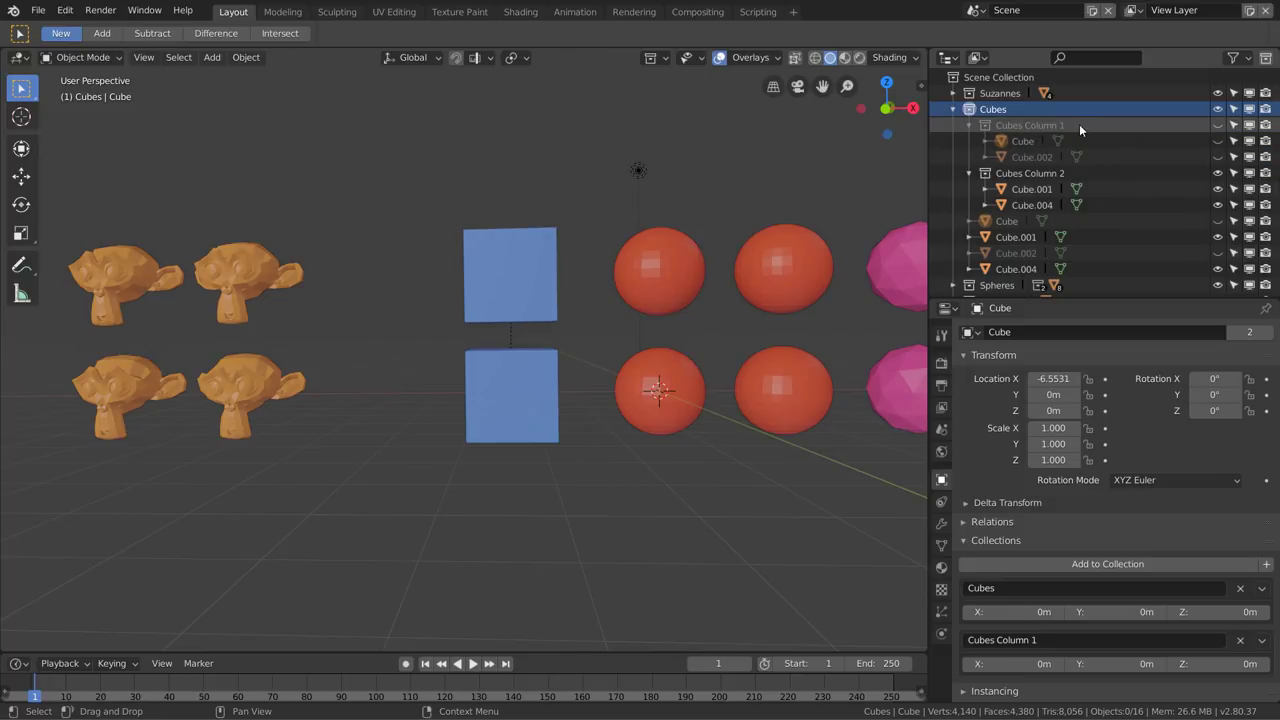
{"action": "left_click", "coordinate": [1217, 125]}
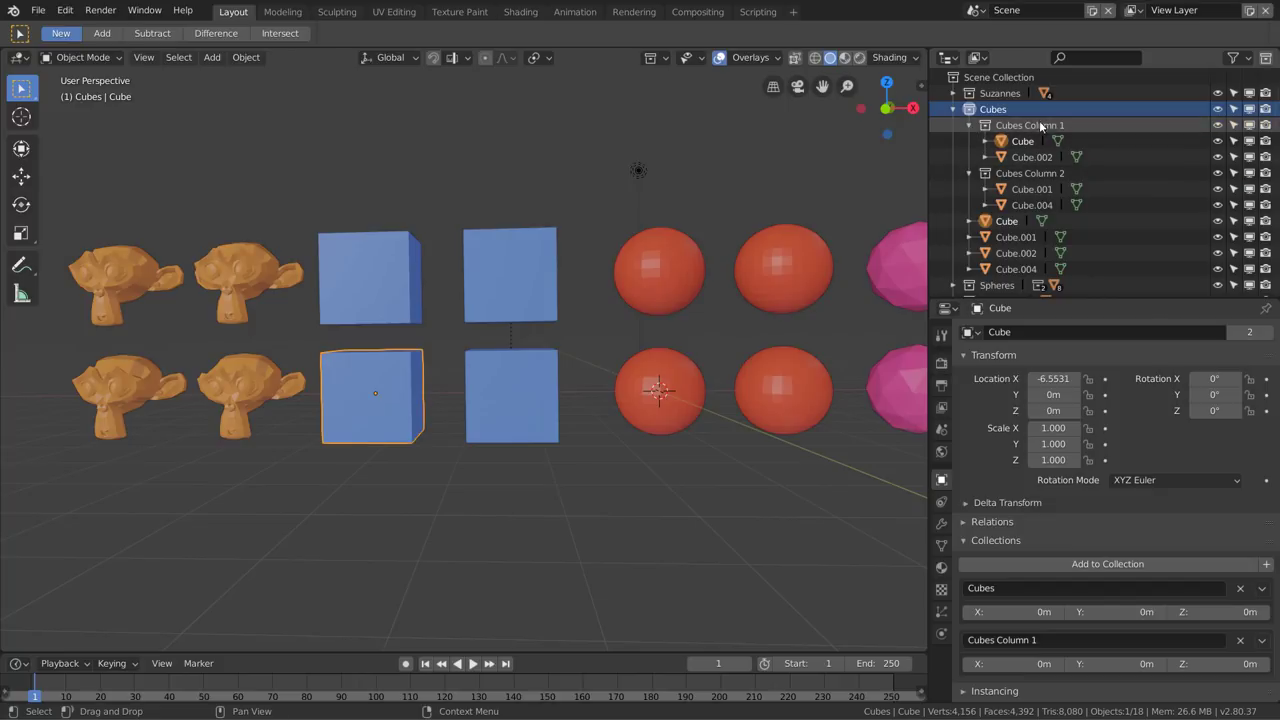
Fold up Cubes Column 1, Cubes Column 2 and the Cubes collection in the Outliner
{"action": "left_click", "coordinate": [969, 126]}
{"action": "left_click", "coordinate": [969, 141]}
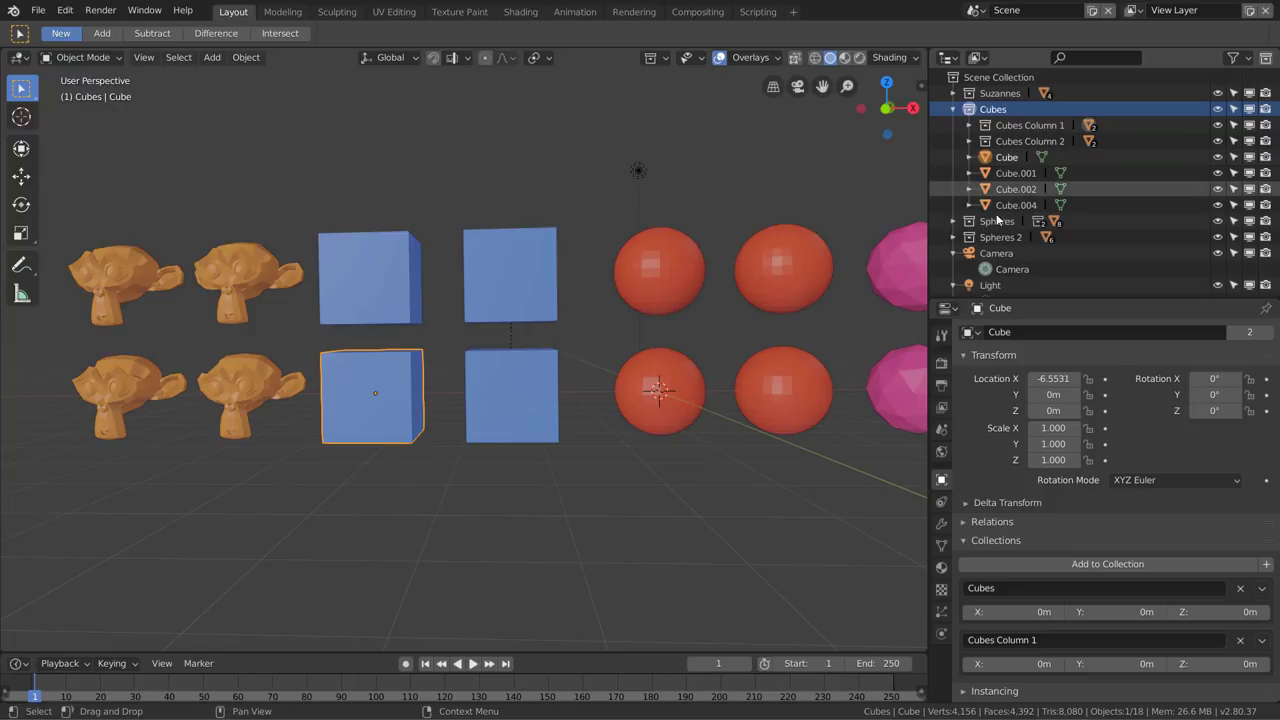
{"action": "left_click", "coordinate": [953, 109]}
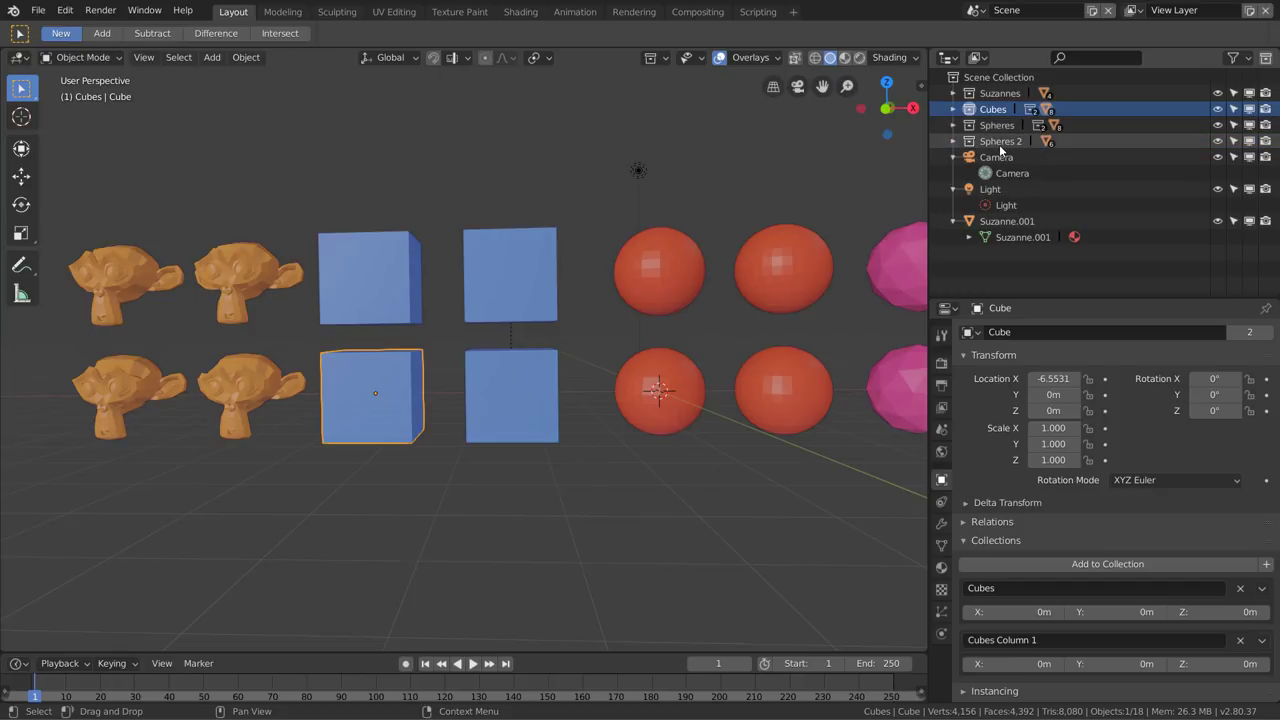
Move the camera and light into a new collection named 'Camera-Light'
{"action": "scroll", "coordinate": [770, 200], "scroll_direction": "down", "scroll_amount": 2}
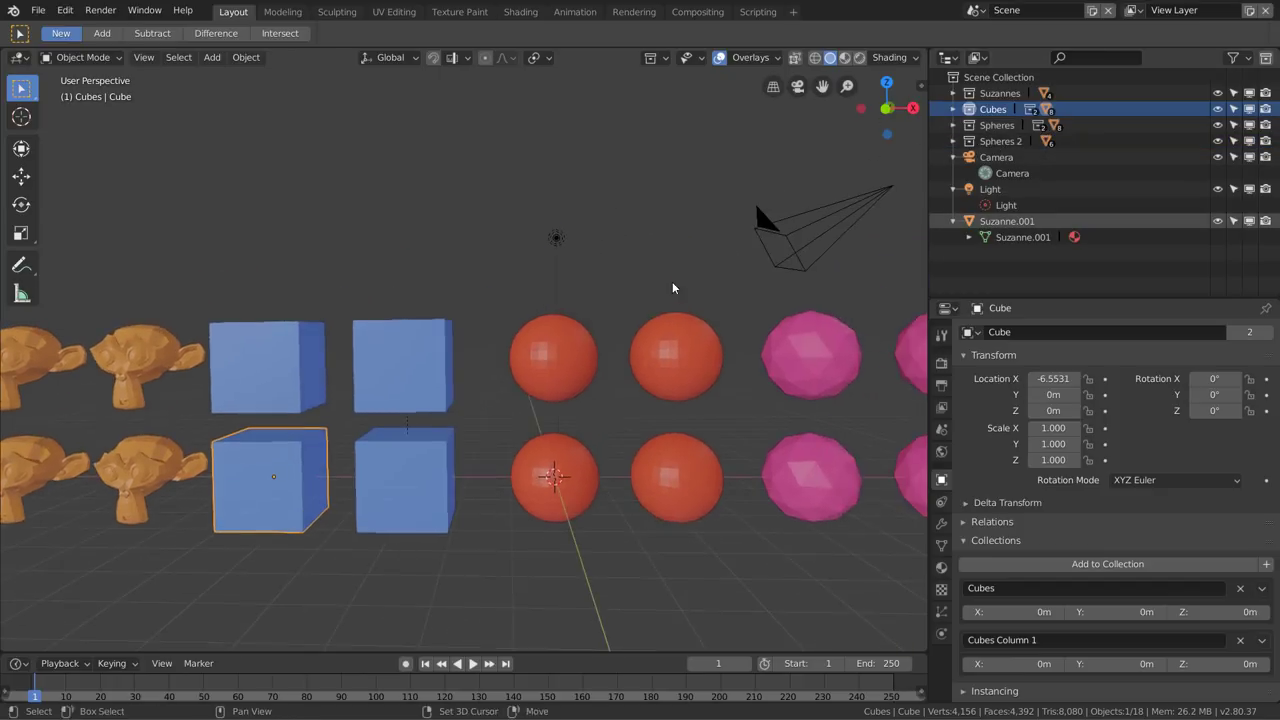
{"action": "scroll", "coordinate": [700, 259], "scroll_direction": "down", "scroll_amount": 2}
{"action": "scroll", "coordinate": [703, 261], "scroll_direction": "down", "scroll_amount": 1}
{"action": "left_click", "coordinate": [665, 291]}
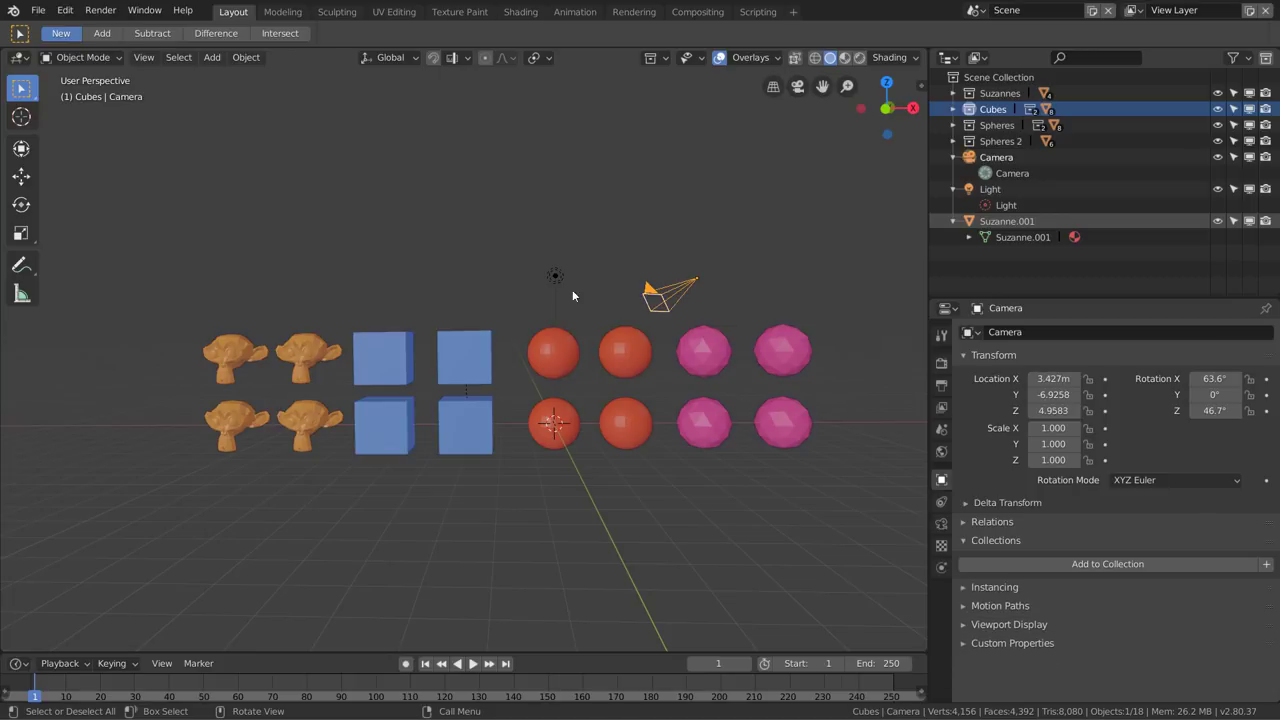
{"action": "left_click", "coordinate": [555, 276], "text": "shift"}
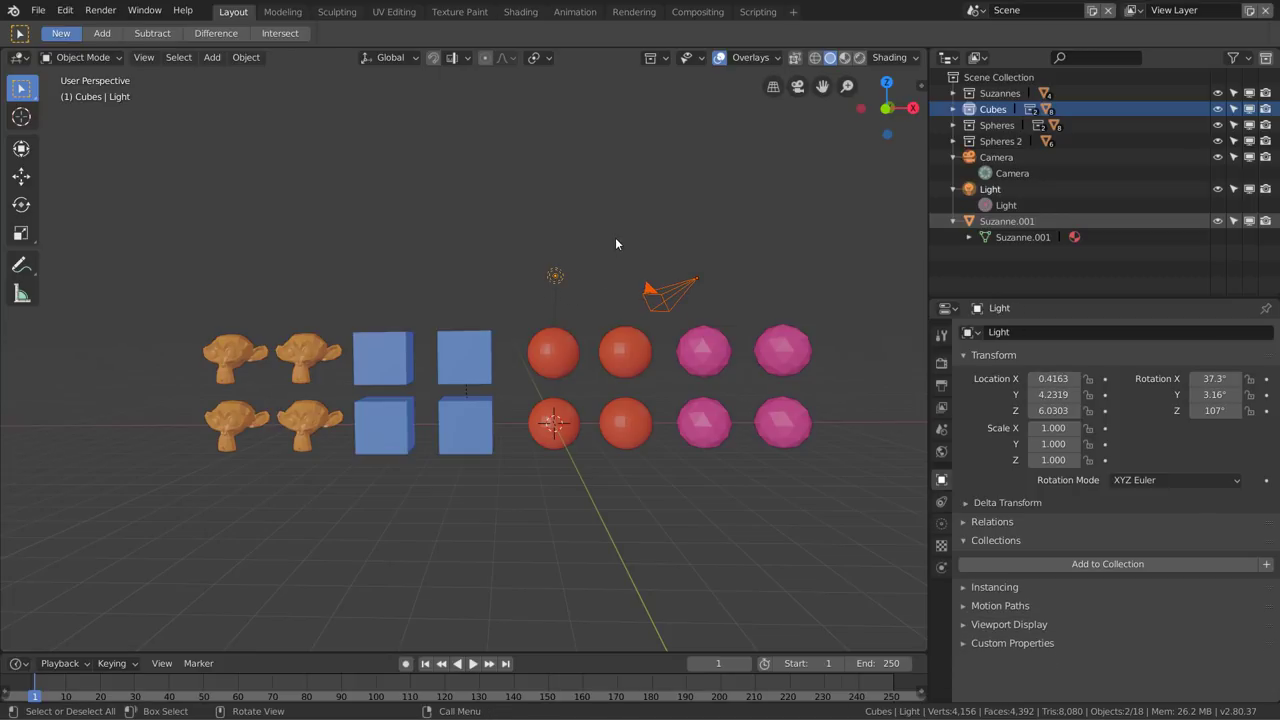
{"action": "key", "text": "m"}
{"action": "left_click", "coordinate": [580, 280]}
{"action": "left_click", "coordinate": [624, 265]}
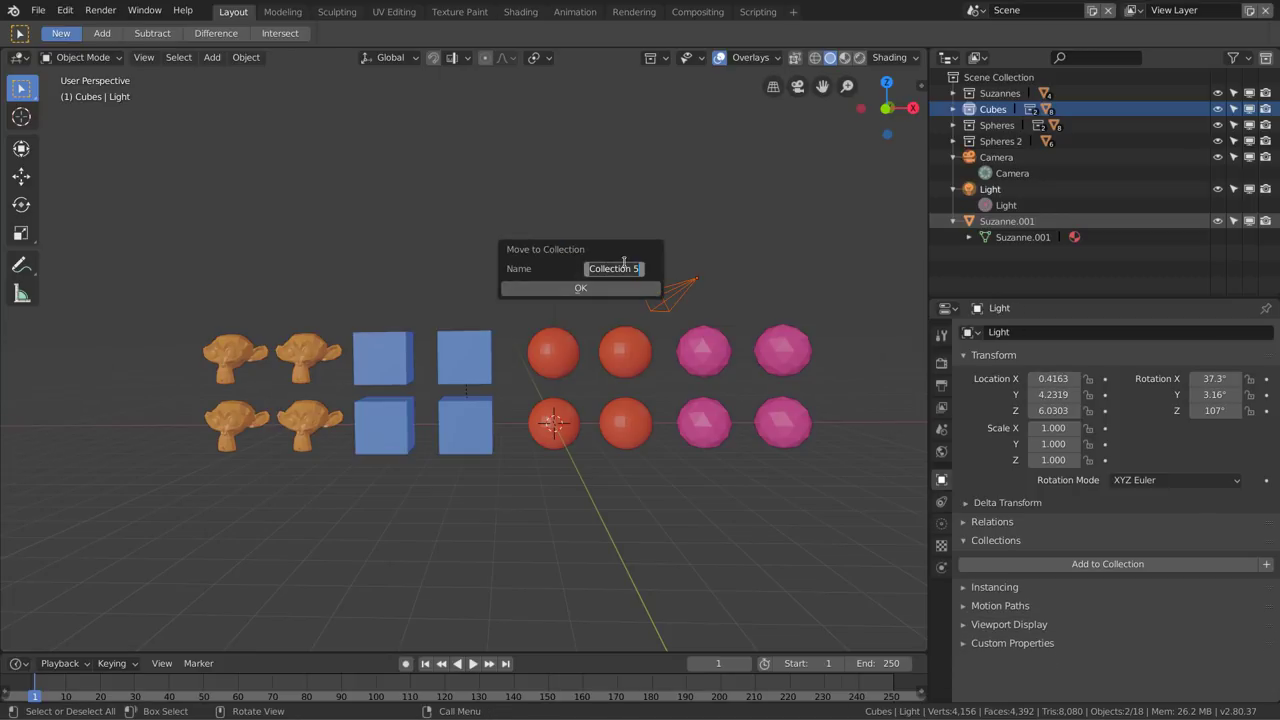
{"action": "type", "text": "Camera"}
{"action": "type", "text": "-Light"}
{"action": "left_click", "coordinate": [594, 288]}
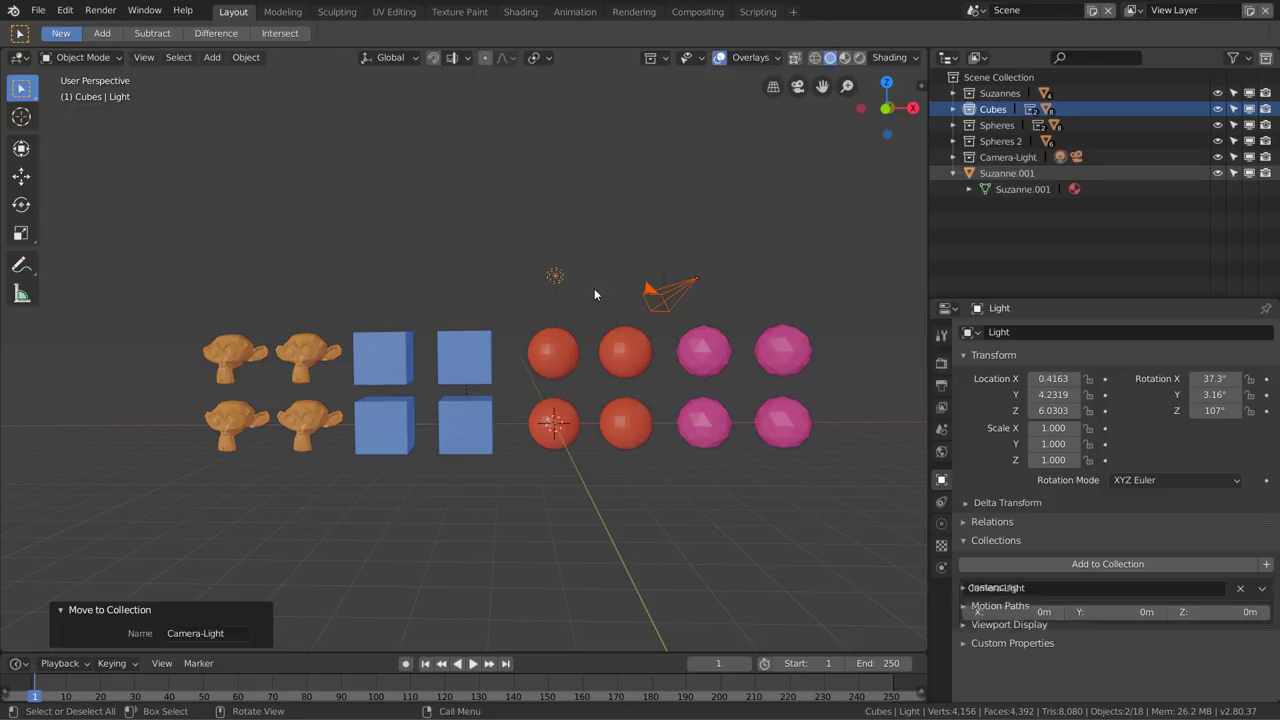
{"action": "left_click", "coordinate": [1009, 157]}
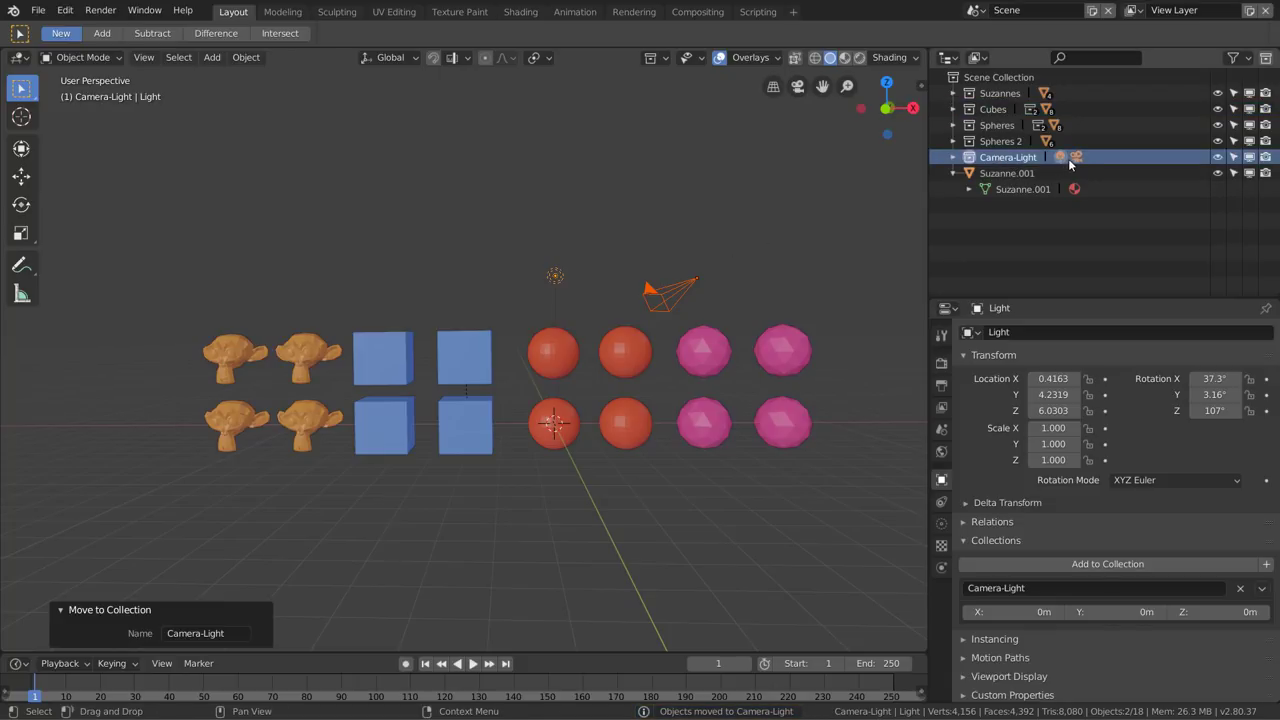
Duplicate the light and place the copy up and to the right
{"action": "left_click", "coordinate": [558, 279]}
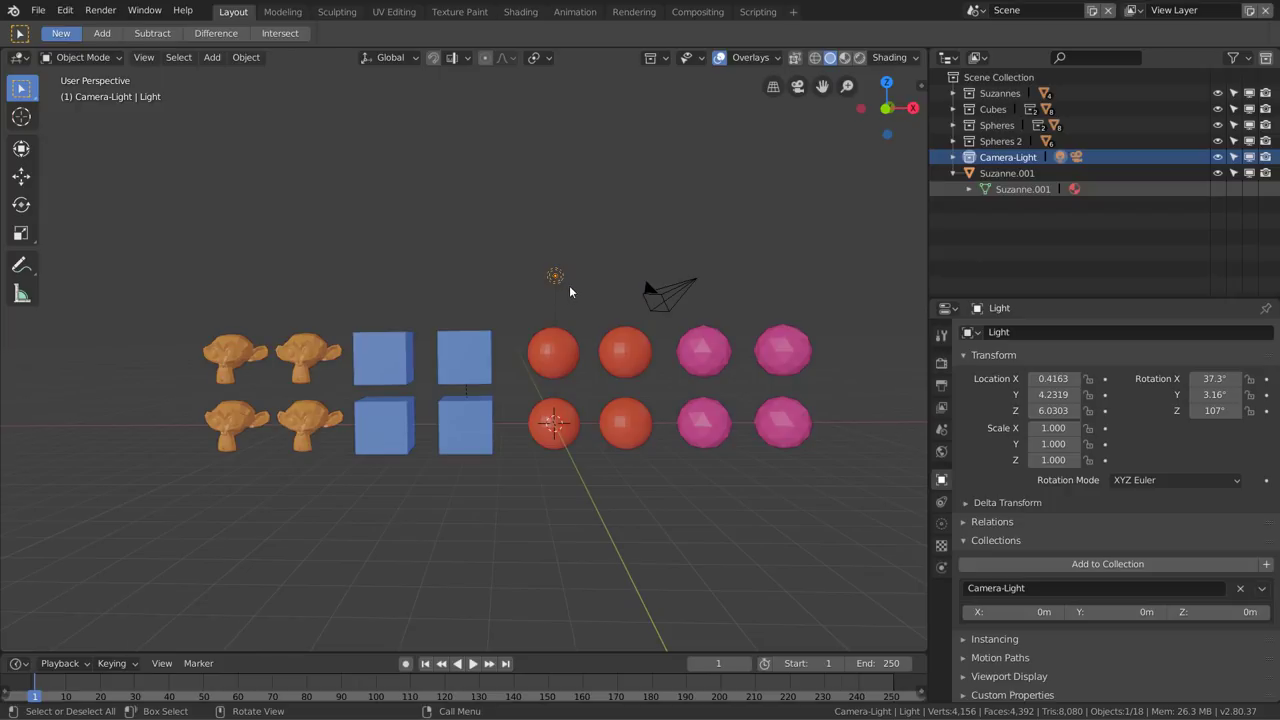
{"action": "key", "text": "shift+d"}
{"action": "left_click", "coordinate": [651, 263]}
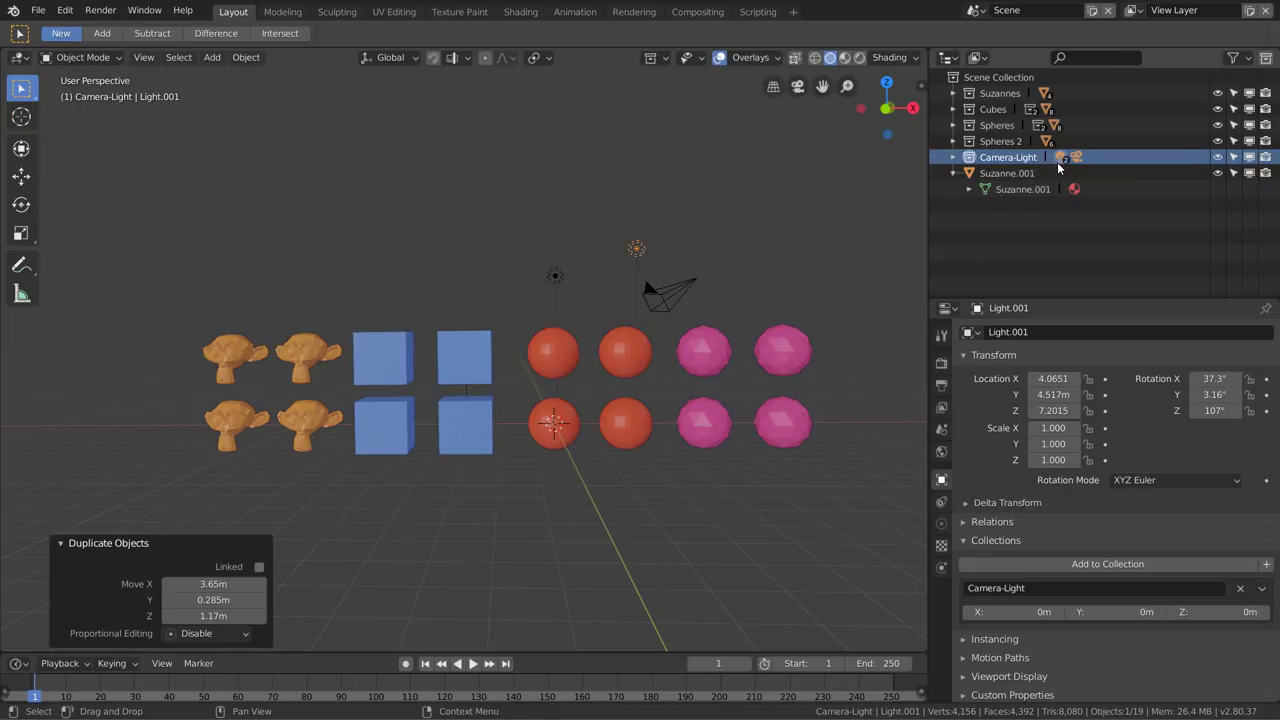
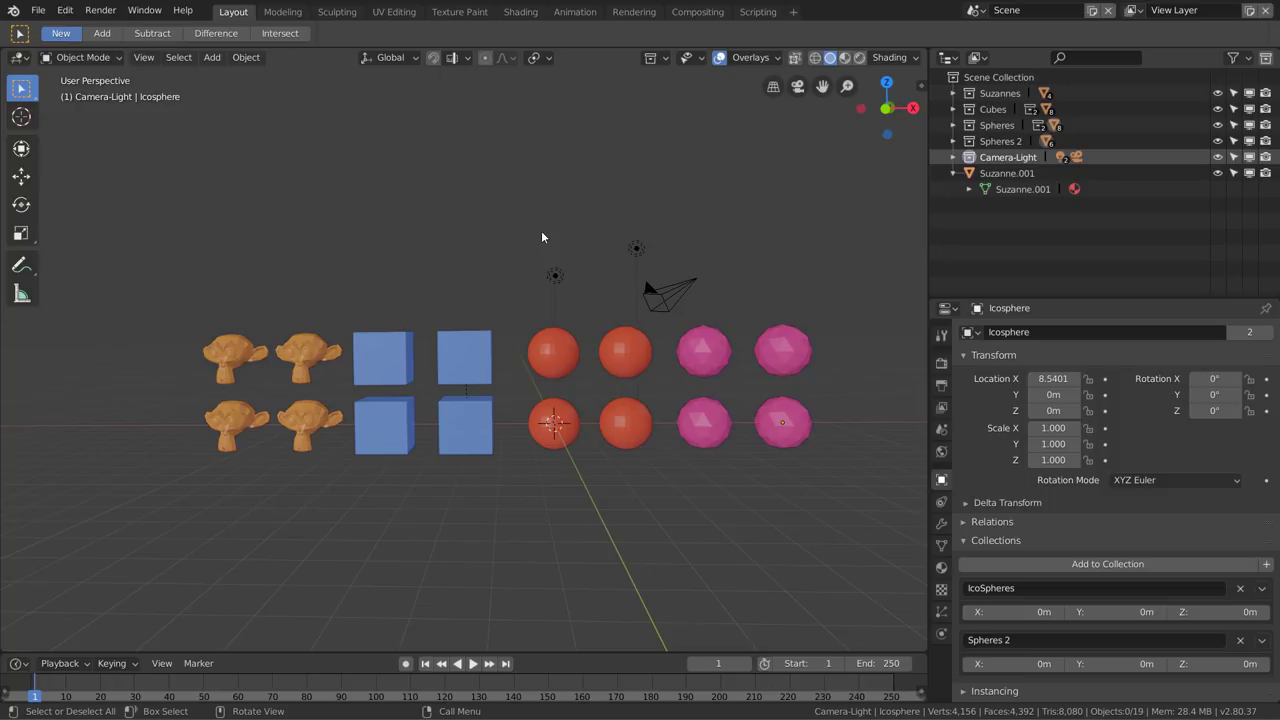
Move the top-right pink icosphere (Icosphere.002) into the Scene Collection with M
{"action": "left_click", "coordinate": [706, 357]}
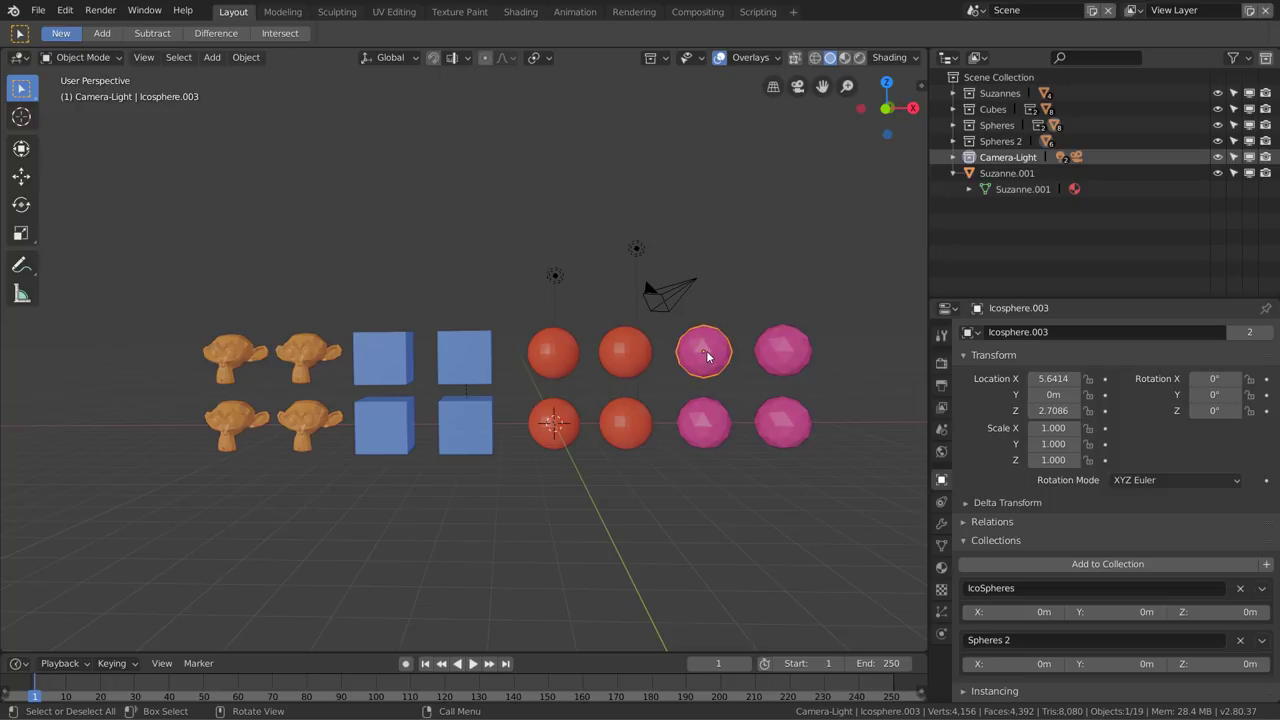
{"action": "left_click", "coordinate": [829, 356]}
{"action": "left_click", "coordinate": [800, 355]}
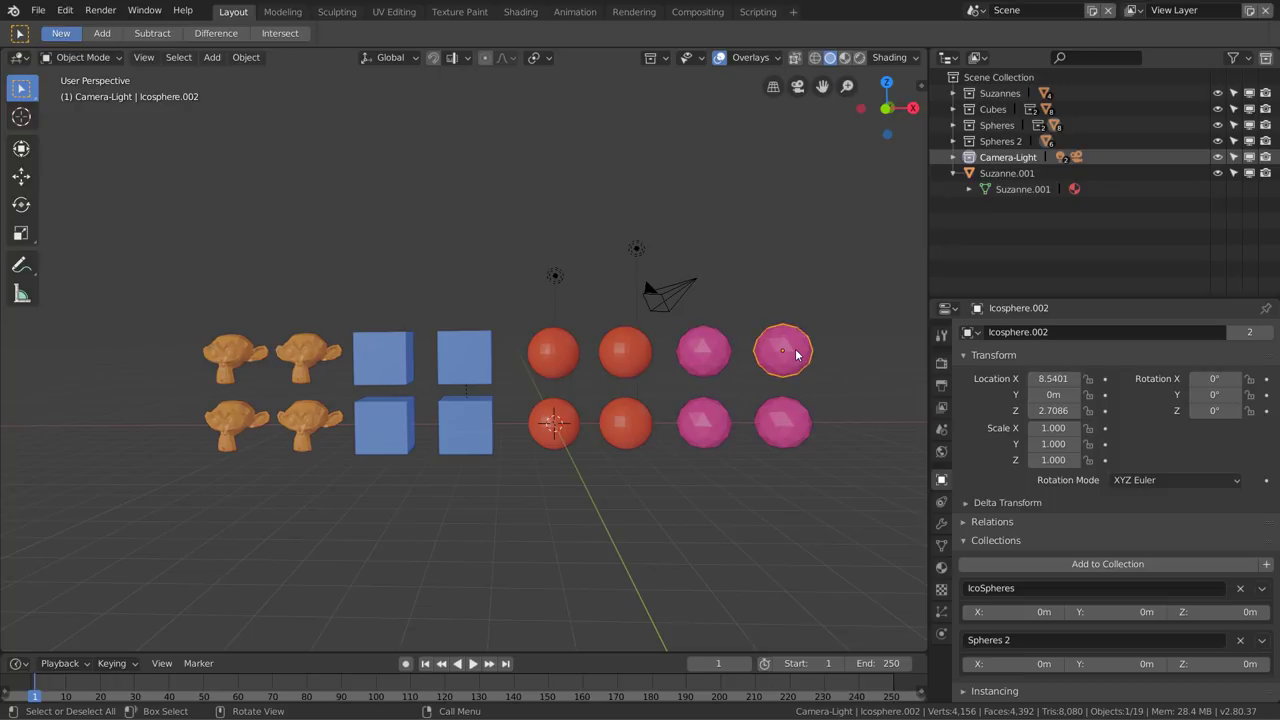
{"action": "key", "text": "m"}
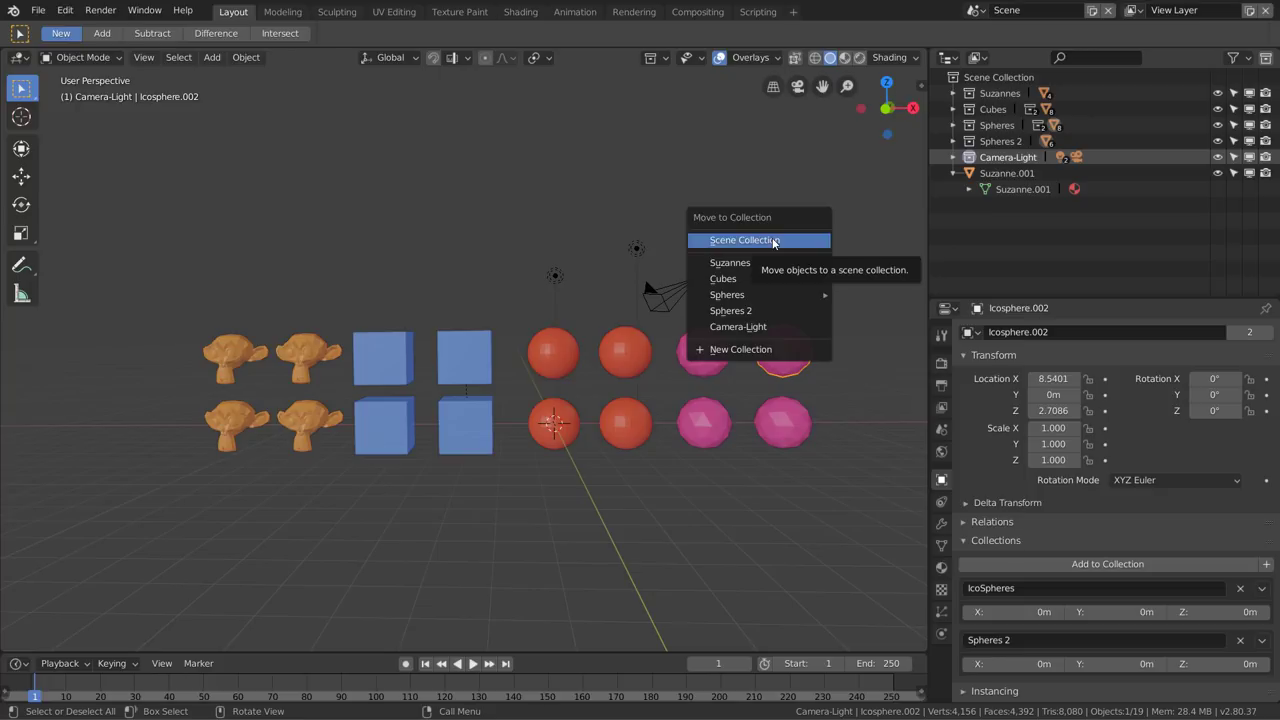
{"action": "left_click", "coordinate": [773, 242]}
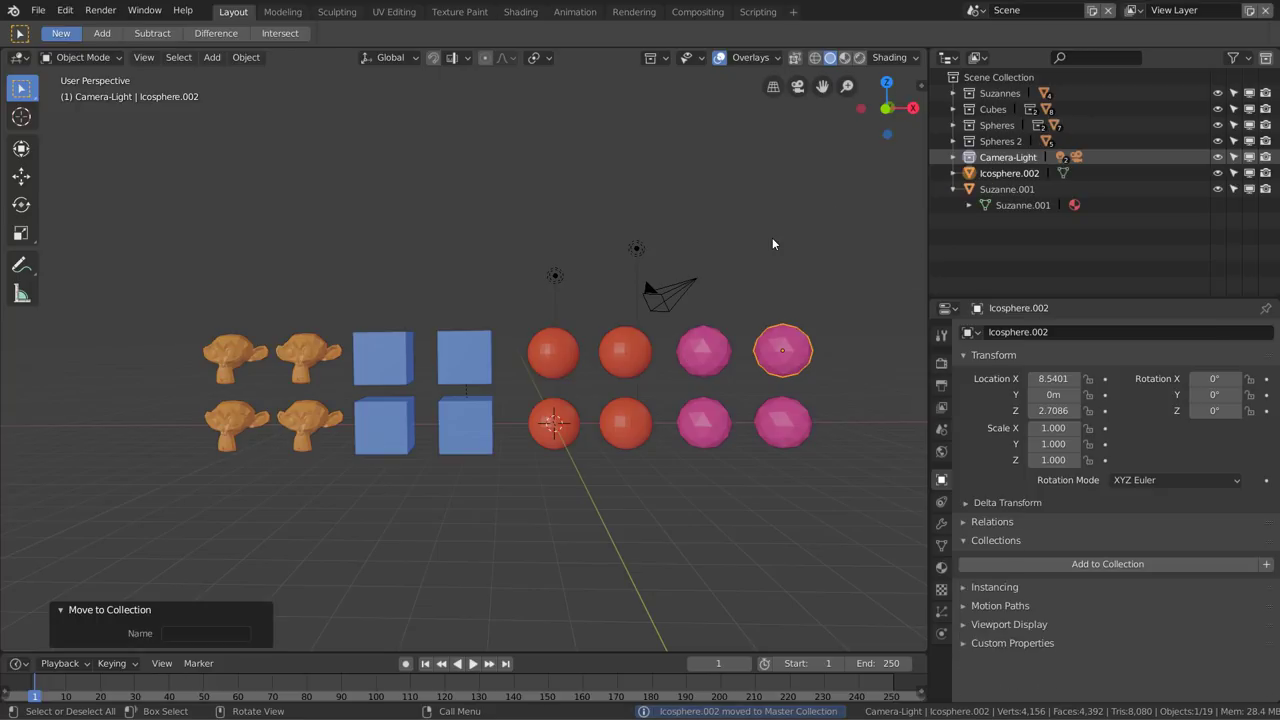
Check the contents of the Spheres 2 and Spheres collections in the Outliner
{"action": "left_click", "coordinate": [995, 175]}
{"action": "left_click", "coordinate": [954, 143]}
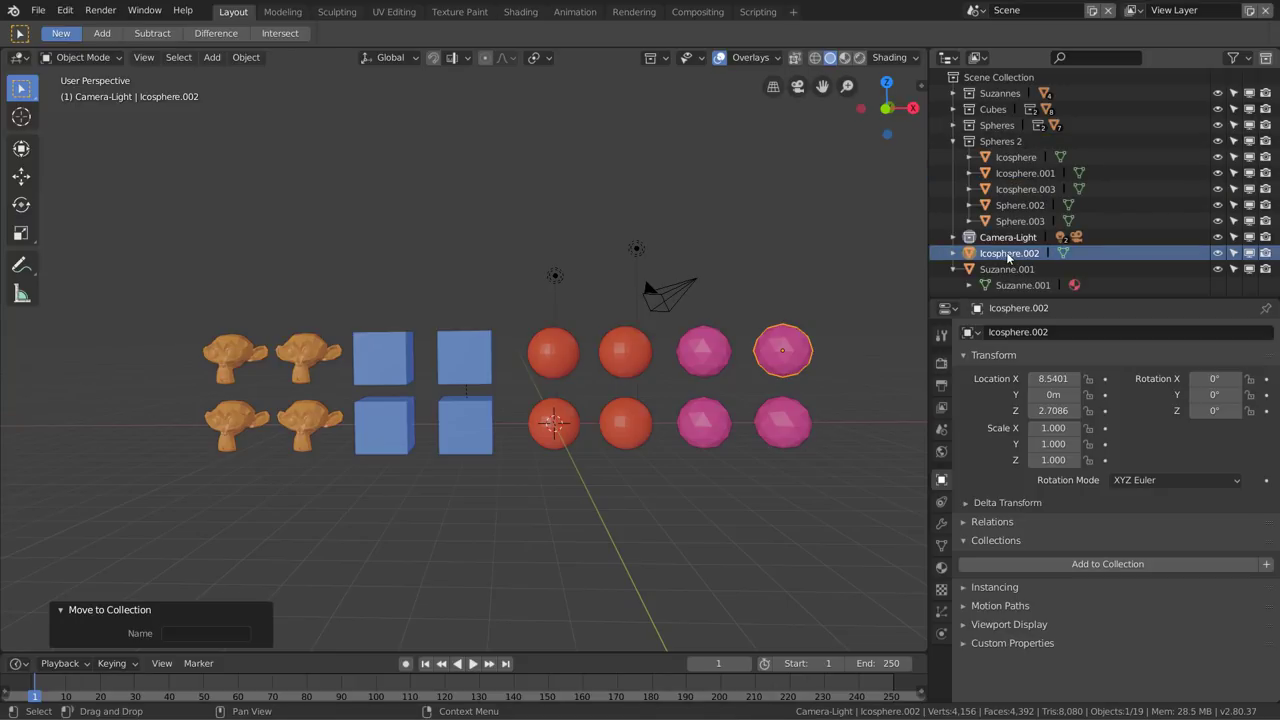
{"action": "left_click", "coordinate": [963, 143]}
{"action": "left_click", "coordinate": [953, 141]}
{"action": "left_click", "coordinate": [953, 125]}
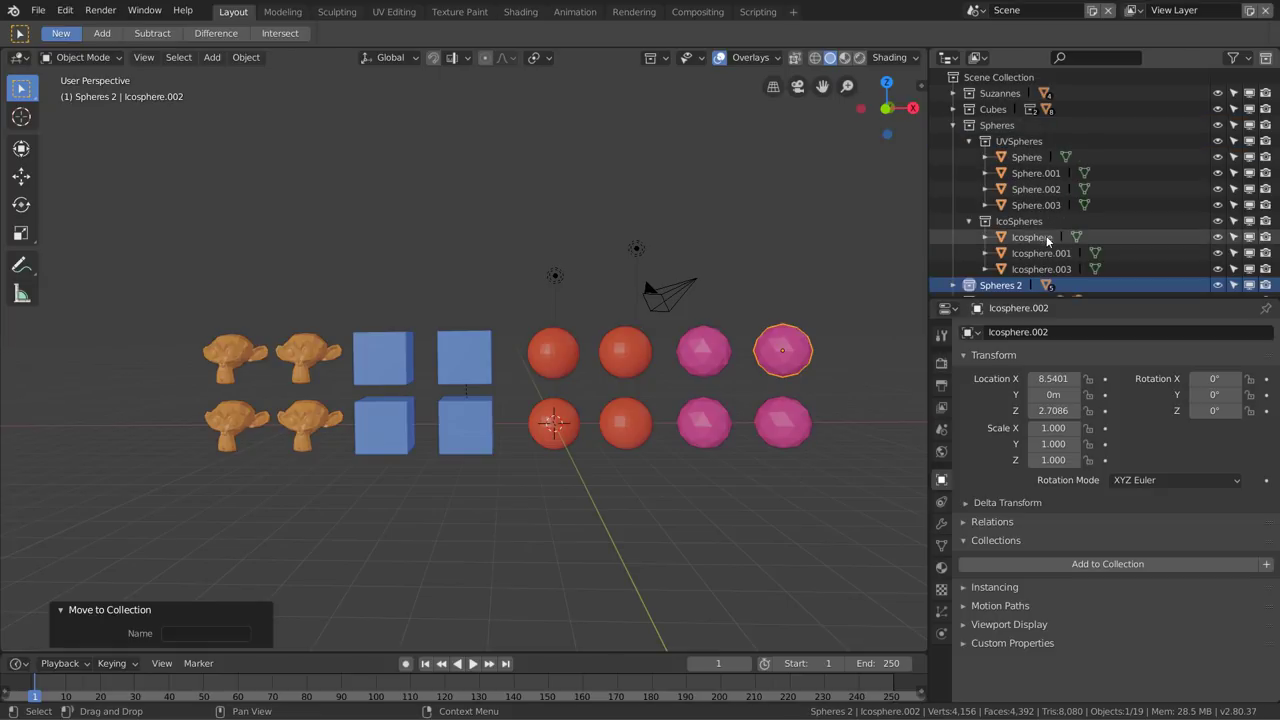
{"action": "scroll", "coordinate": [1045, 238], "scroll_direction": "down", "scroll_amount": 1}
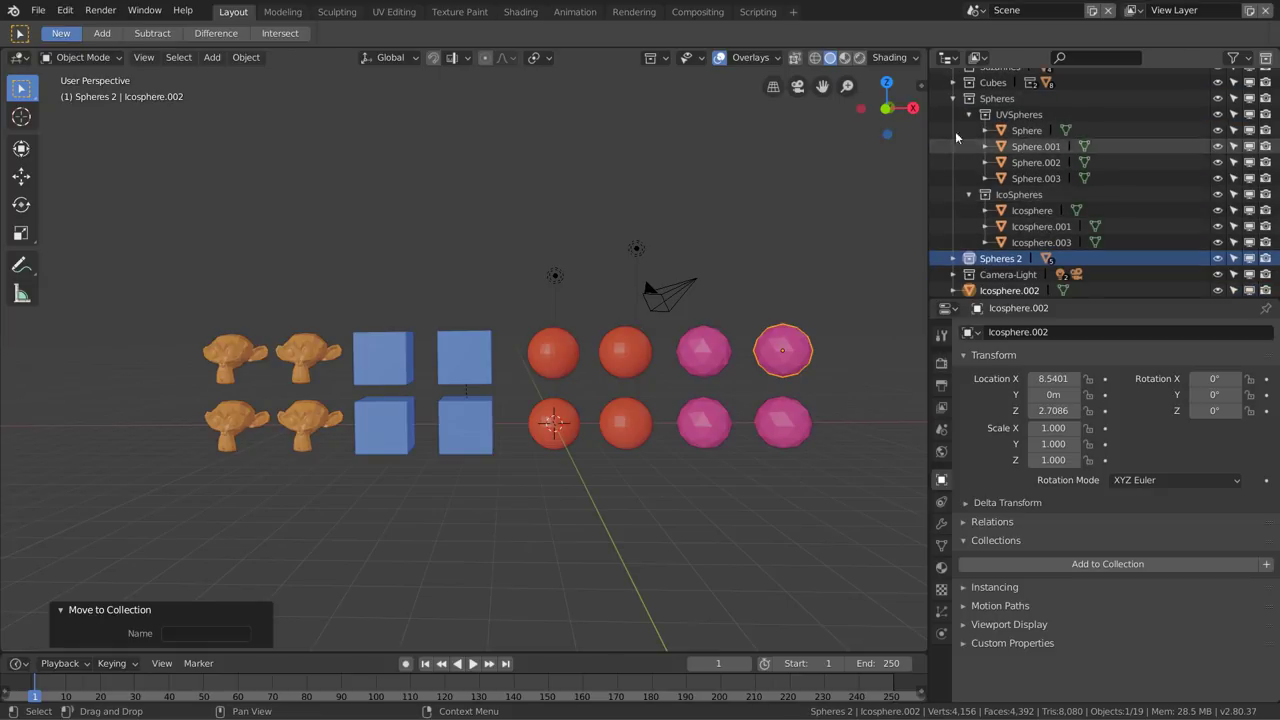
{"action": "left_click", "coordinate": [953, 98]}
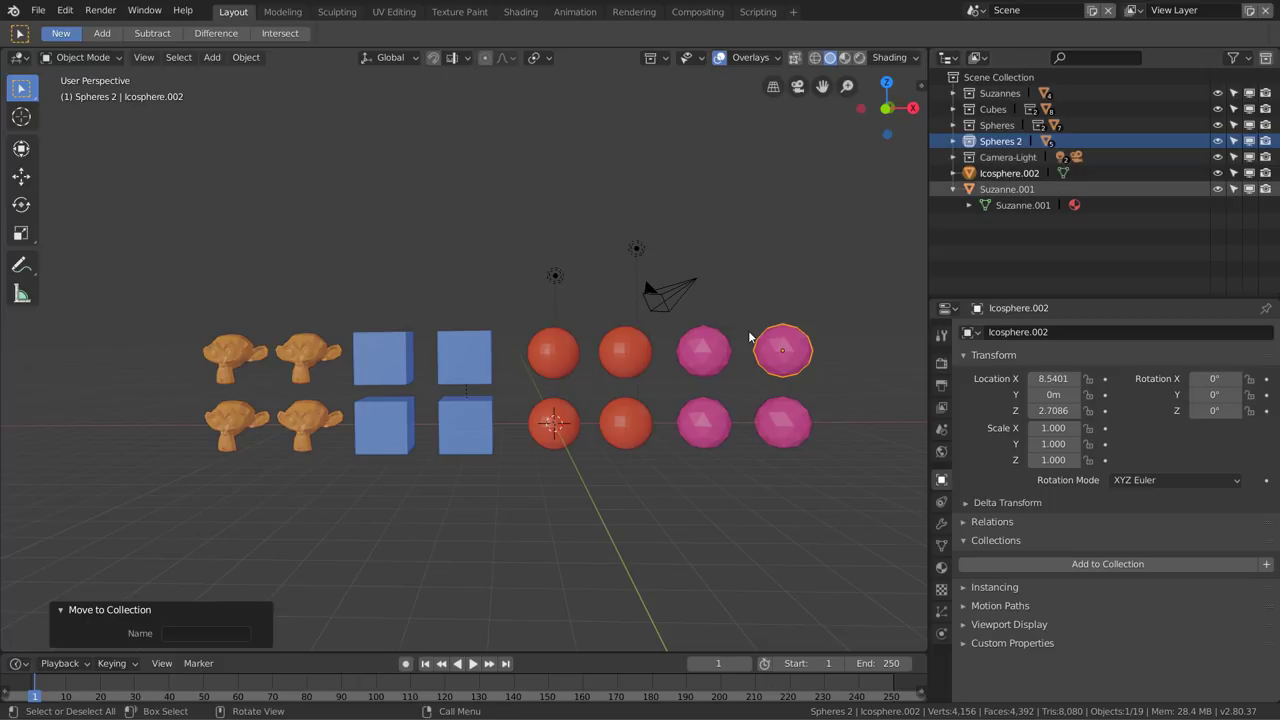
Bring up the Link to Collection menu for Icosphere.002 with Shift+M
{"action": "key", "text": "m"}
{"action": "key", "text": "Escape"}
{"action": "key", "text": "shift+m"}
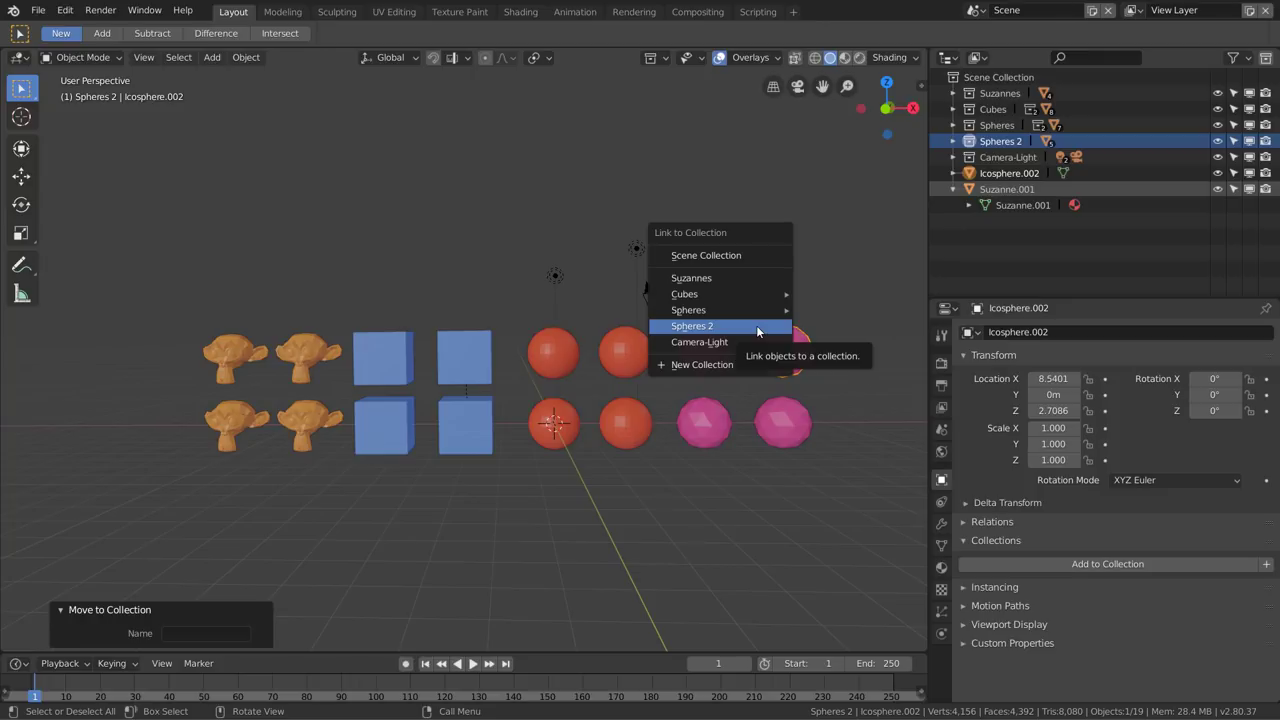
{"action": "left_click", "coordinate": [756, 325]}
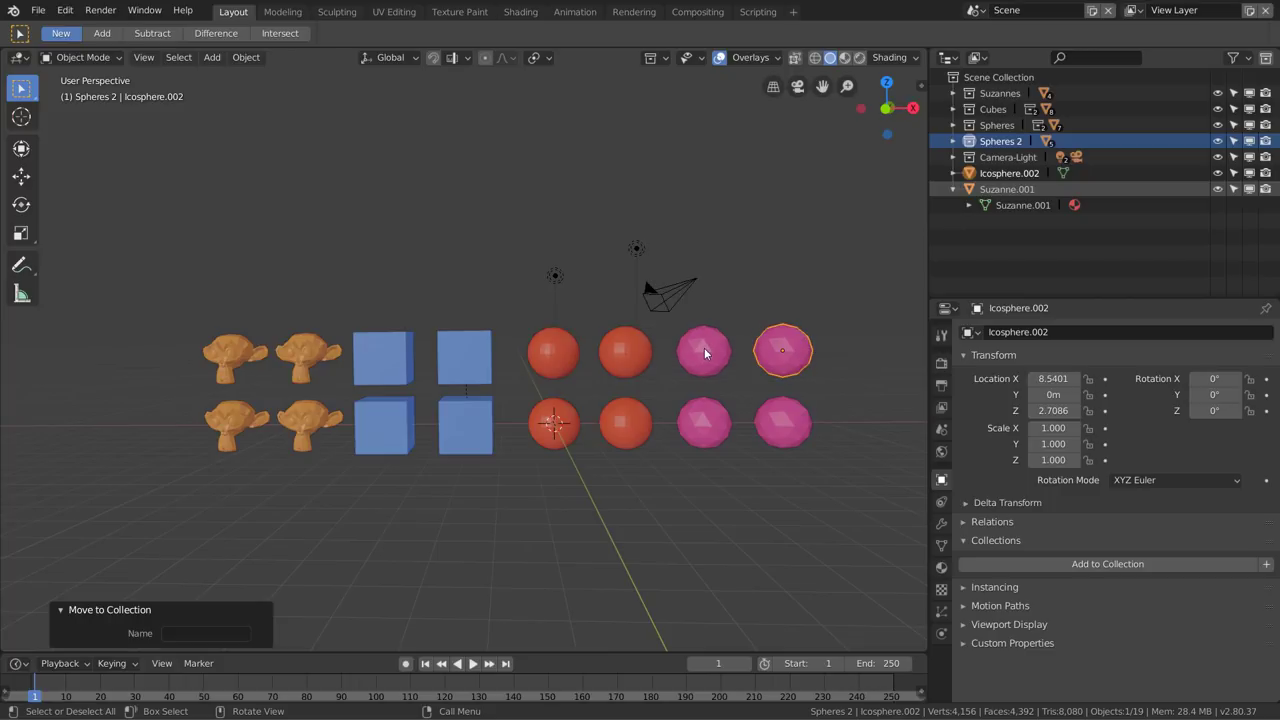
{"action": "right_click", "coordinate": [783, 338]}
{"action": "left_click", "coordinate": [783, 338]}
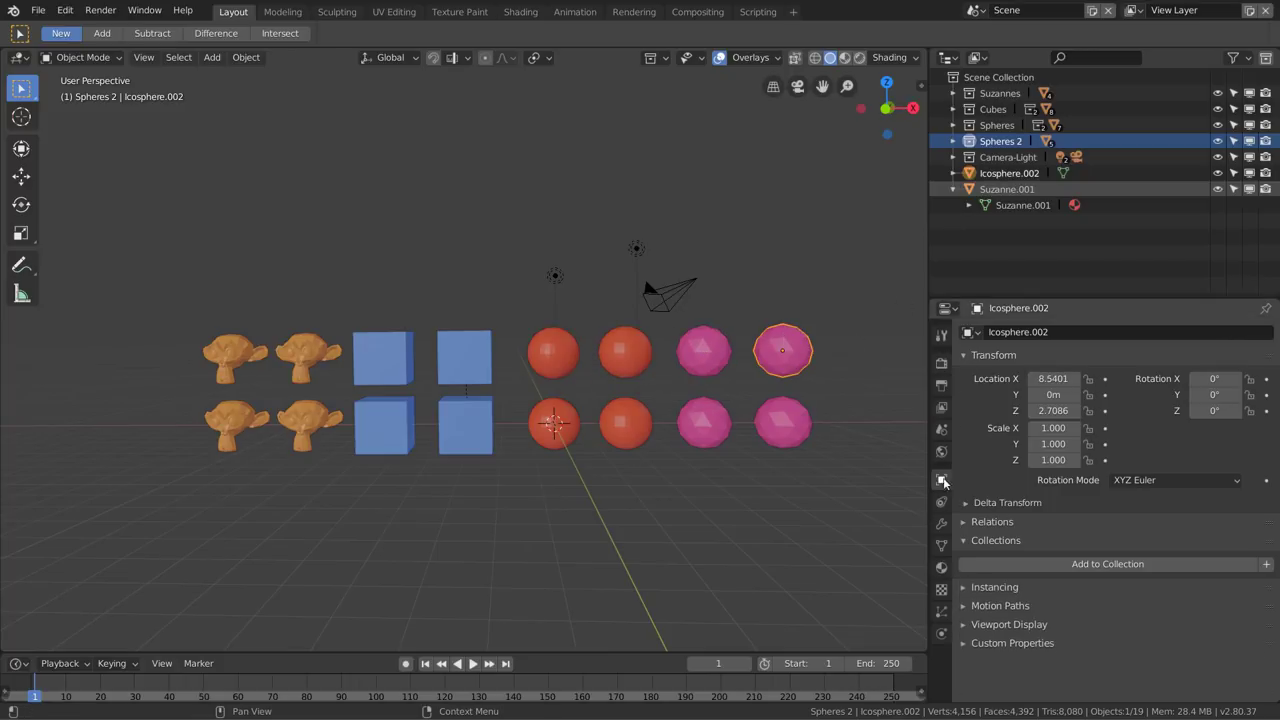
{"action": "left_click", "coordinate": [790, 440]}
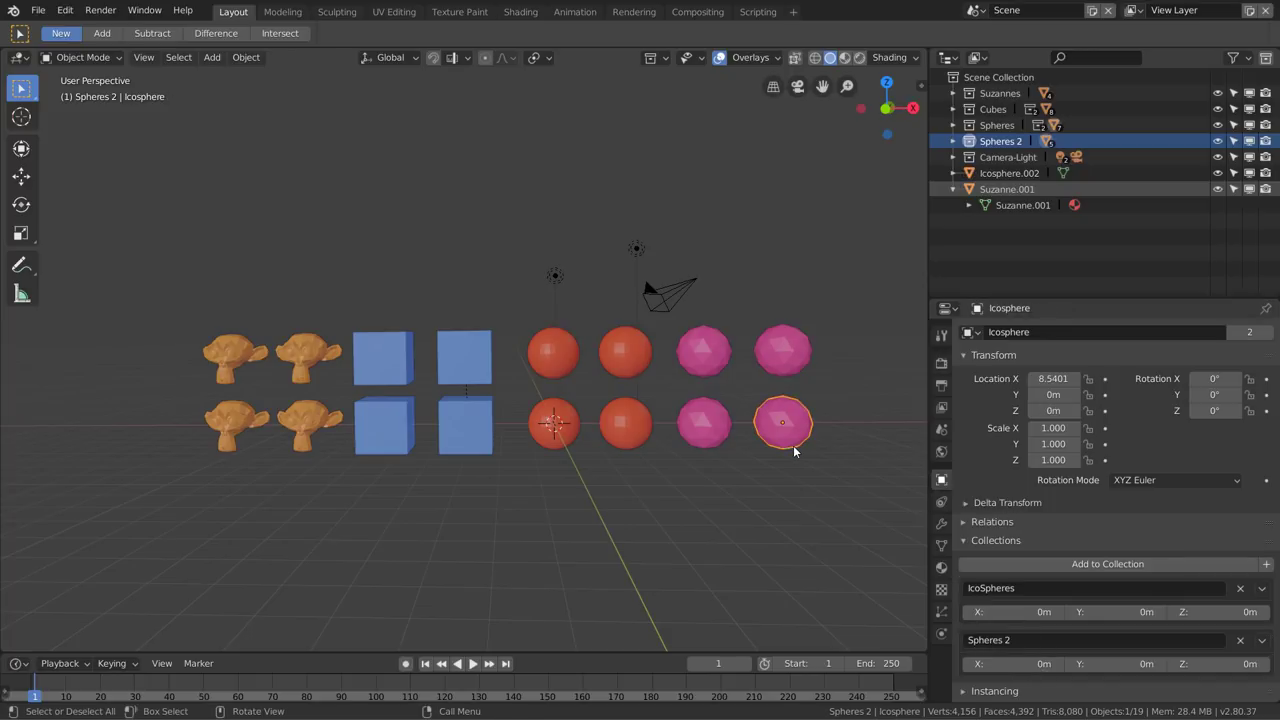
{"action": "scroll", "coordinate": [1025, 457], "scroll_direction": "down", "scroll_amount": 2}
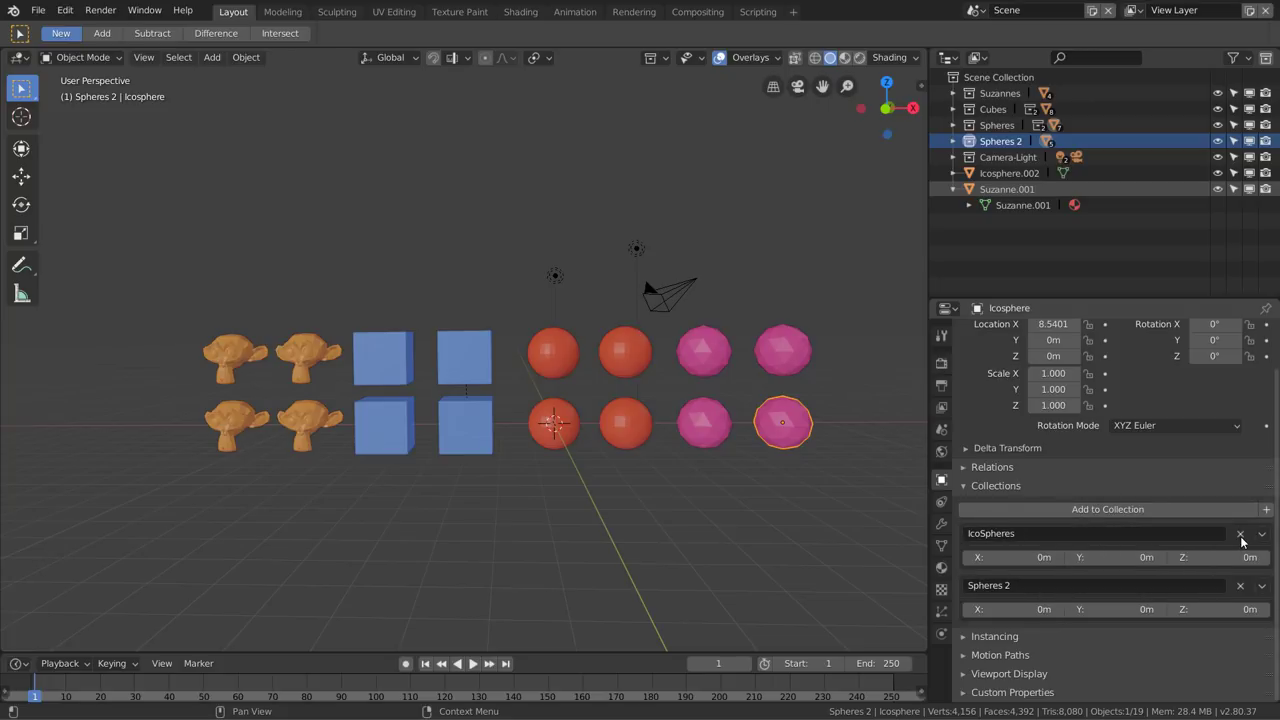
Remove the bottom-right icosphere from Spheres 2 and add Icosphere.002 back to IcoSpheres
{"action": "left_click", "coordinate": [1239, 588]}
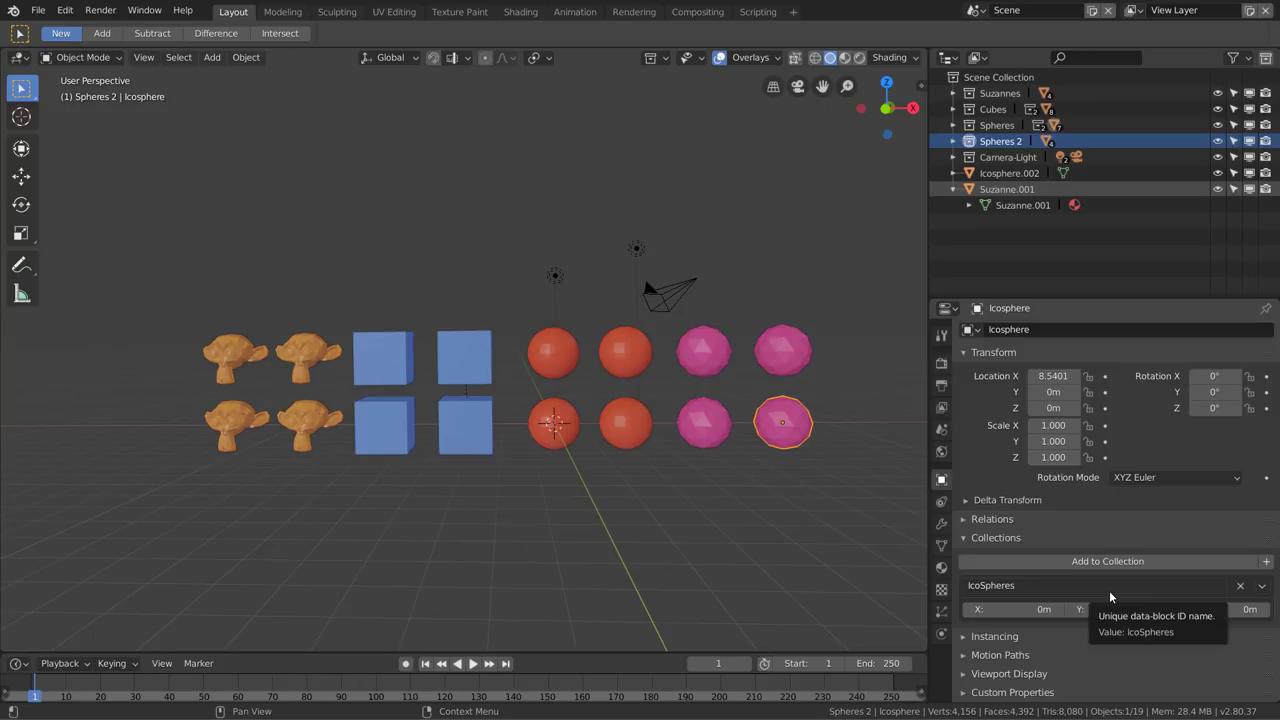
{"action": "left_click", "coordinate": [790, 348]}
{"action": "left_click", "coordinate": [1068, 568]}
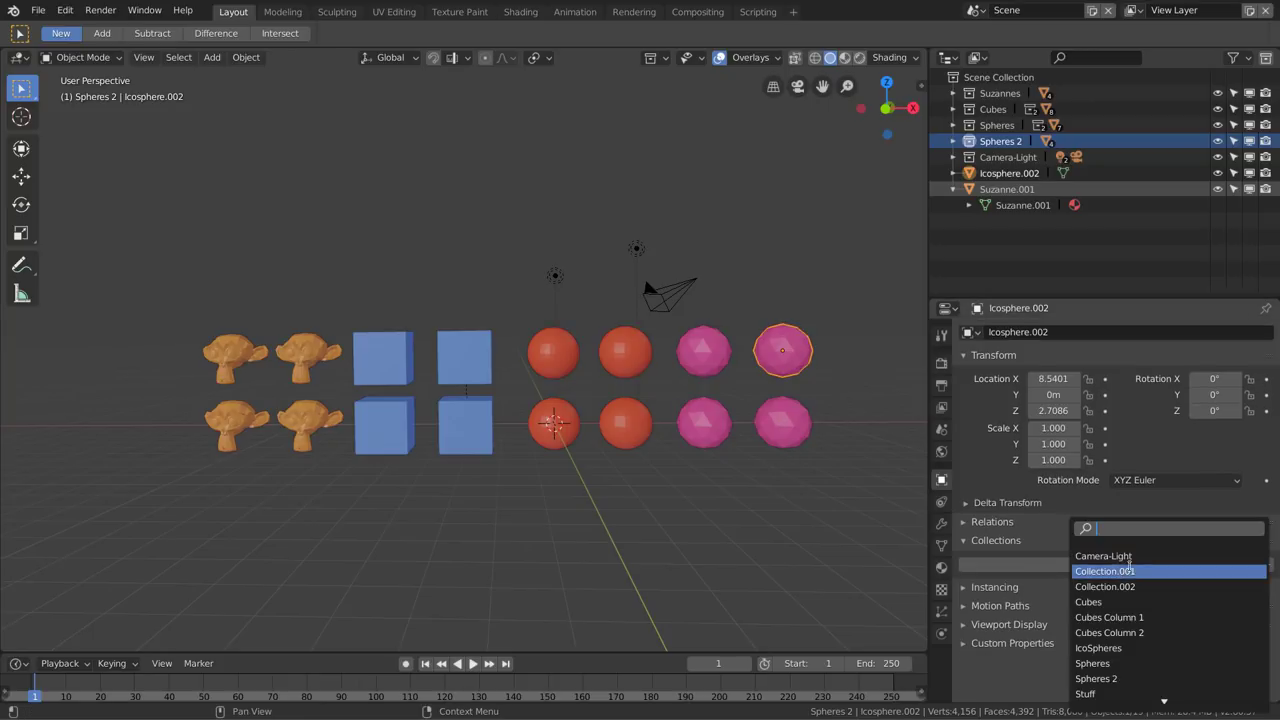
{"action": "left_click", "coordinate": [1114, 648]}
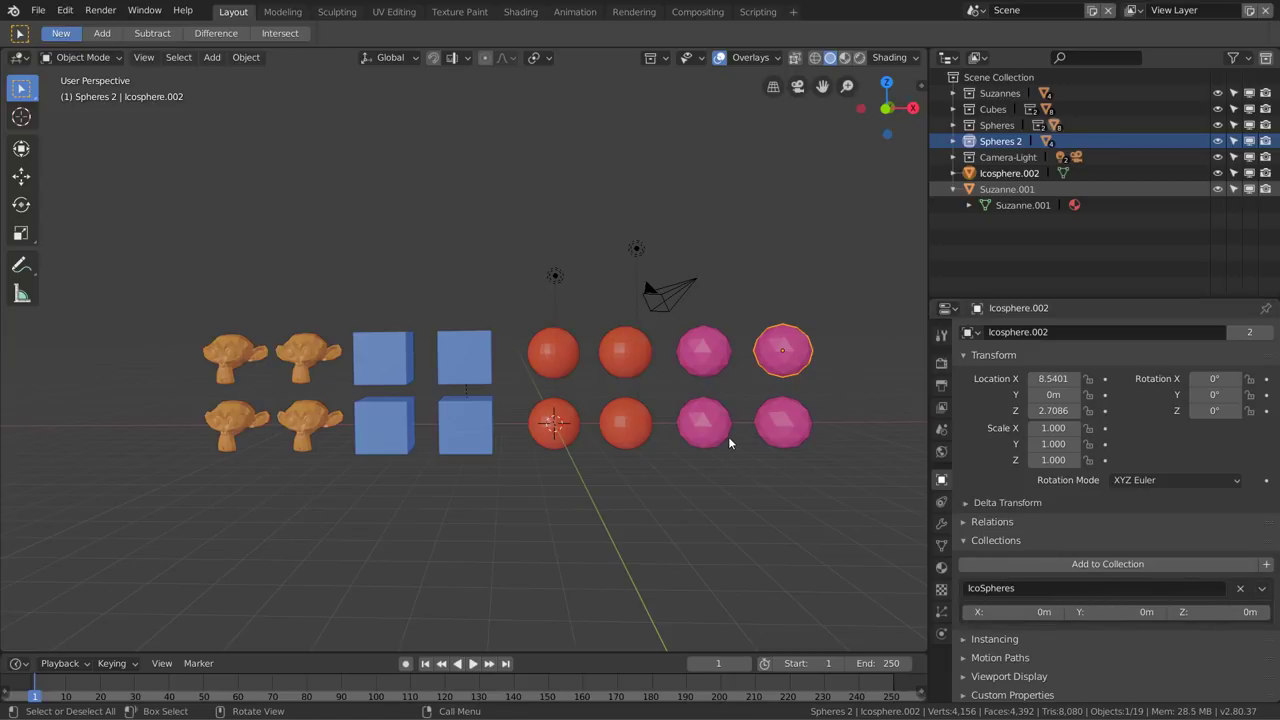
{"action": "right_click", "coordinate": [779, 354]}
{"action": "left_click", "coordinate": [247, 58]}
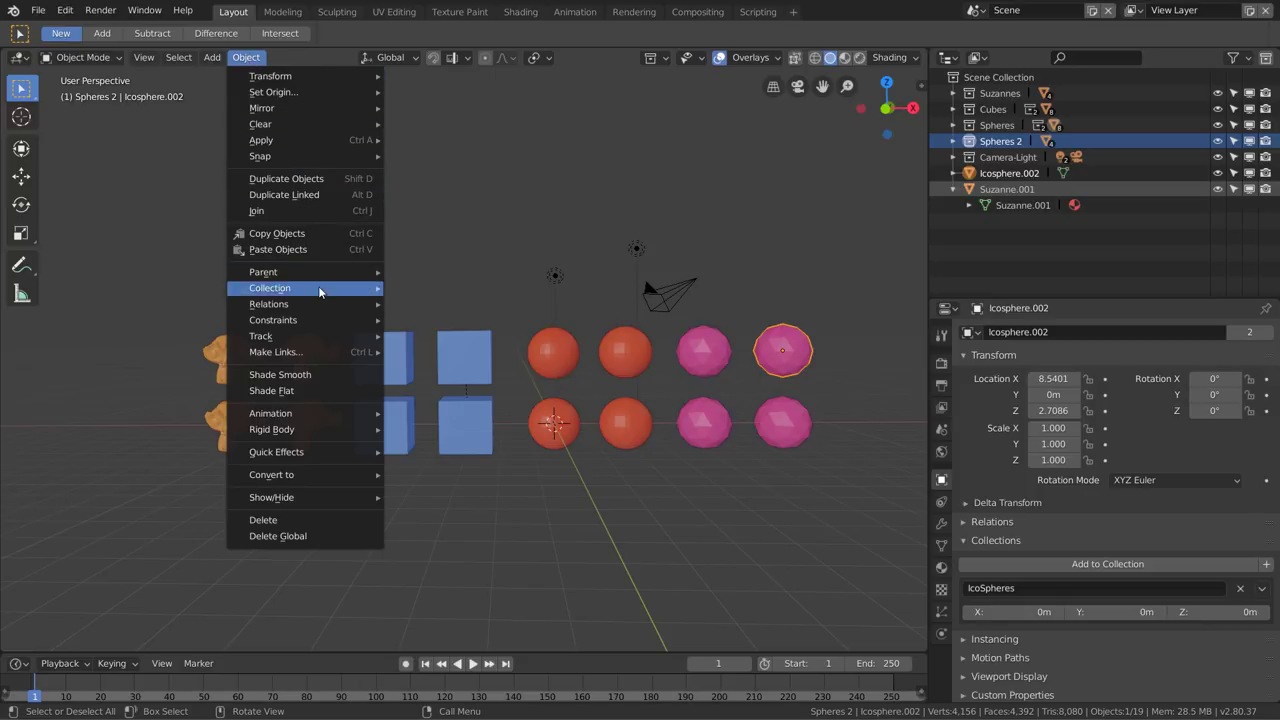
{"action": "mouse_move", "coordinate": [270, 288]}
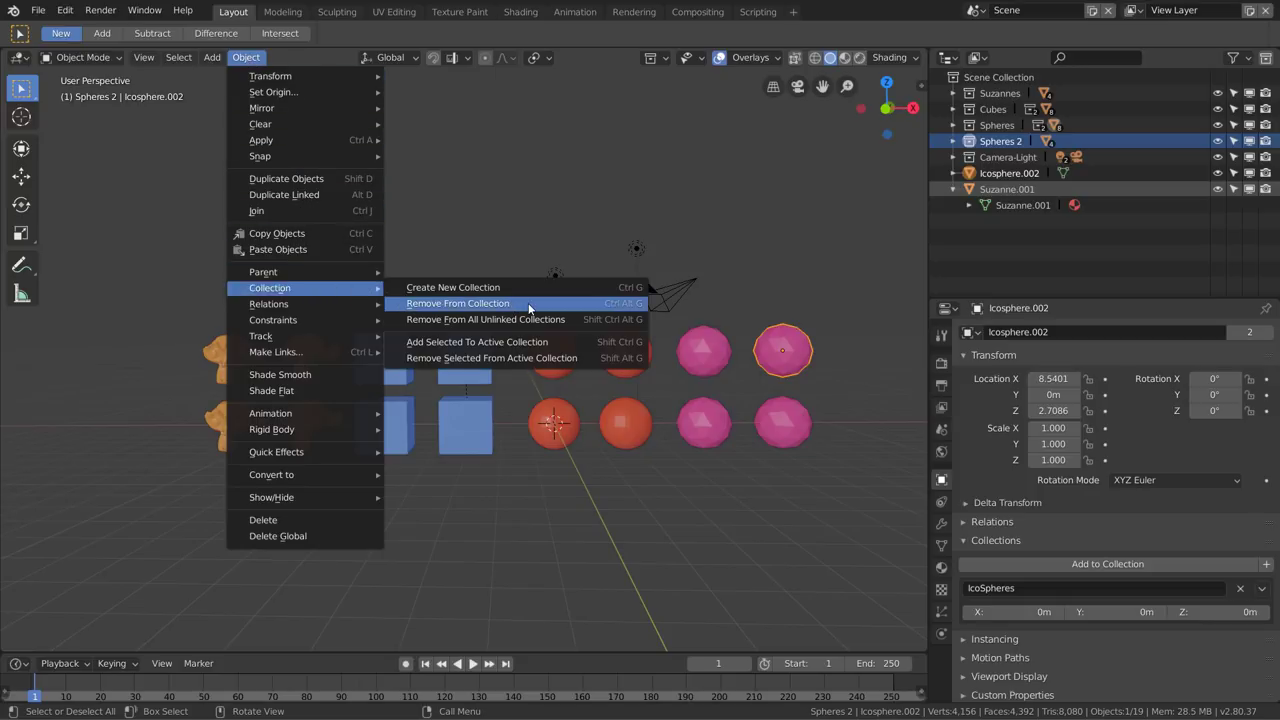
Remove Sphere.003 from Spheres 2 using Ctrl+Alt+G, leaving it only in UVSpheres
{"action": "left_click", "coordinate": [528, 303]}
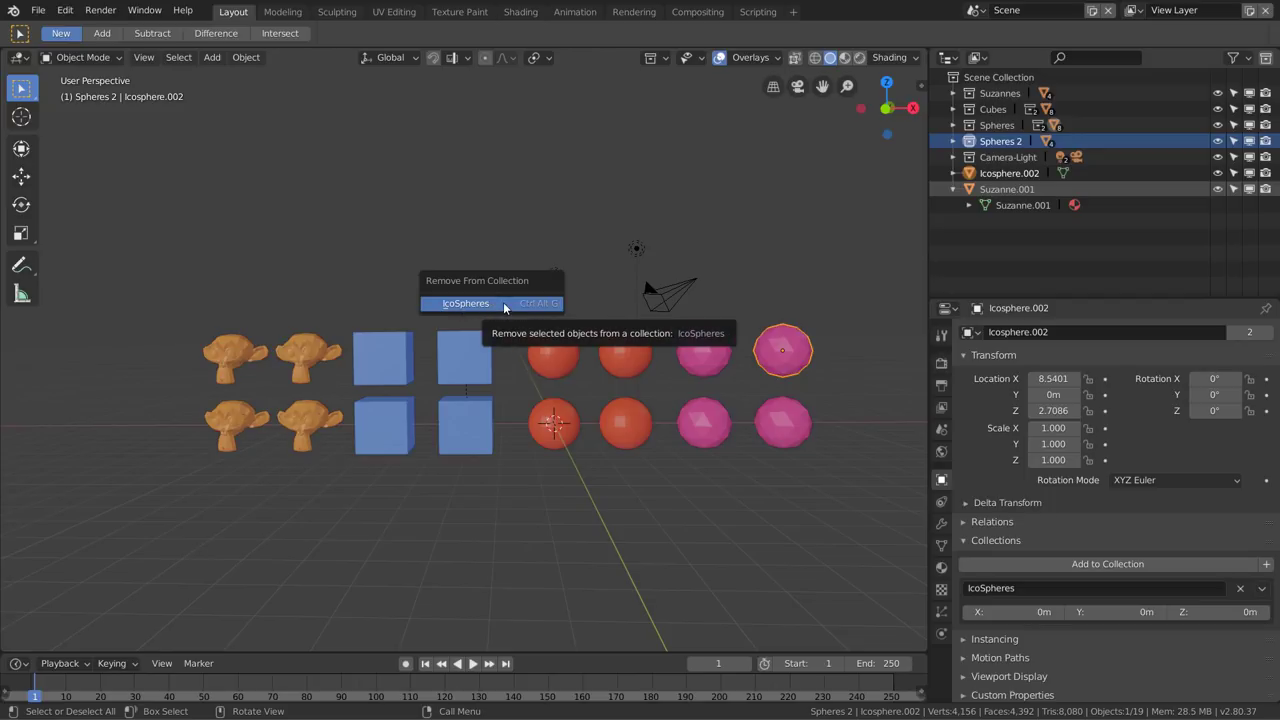
{"action": "left_click", "coordinate": [616, 361]}
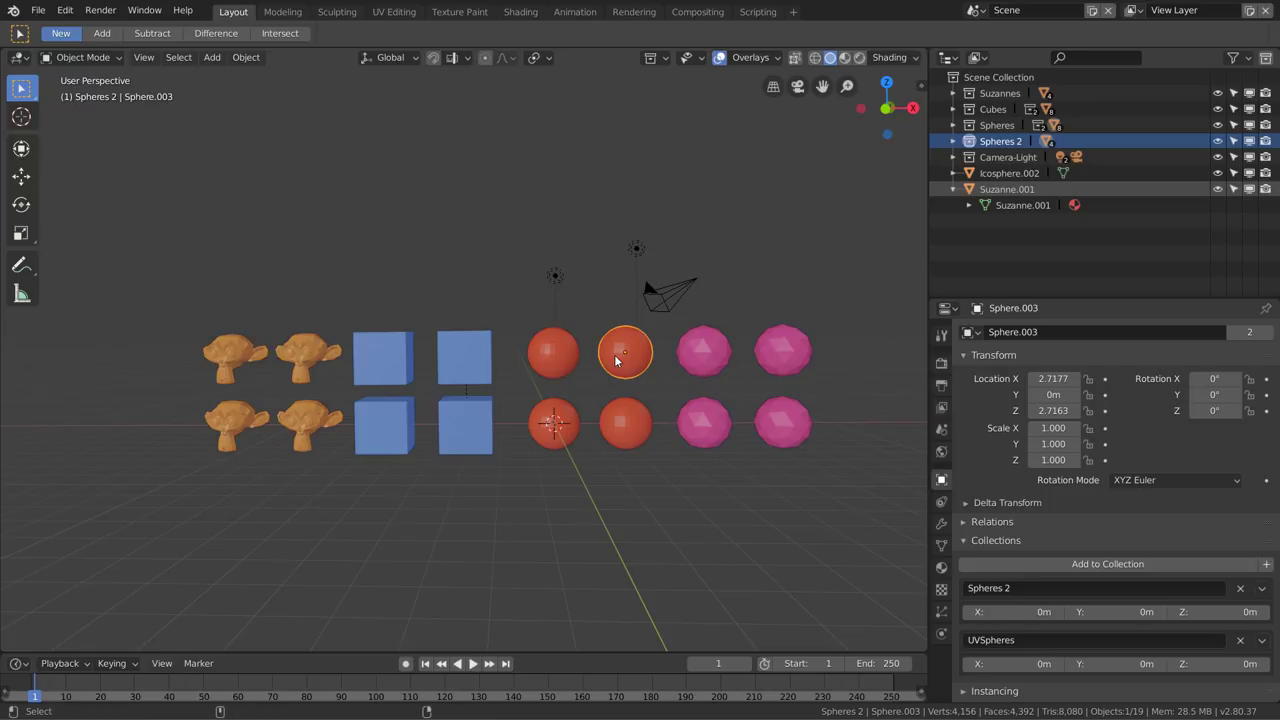
{"action": "key", "text": "ctrl+alt+g"}
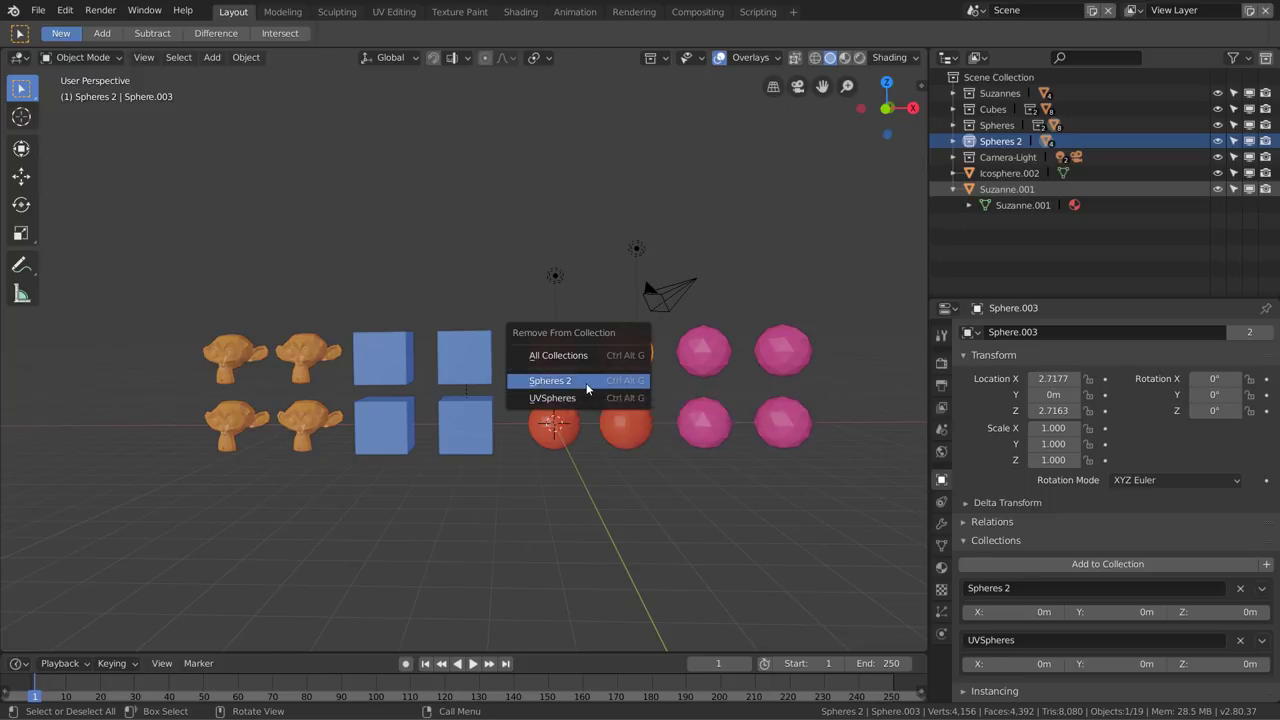
{"action": "left_click", "coordinate": [580, 382]}
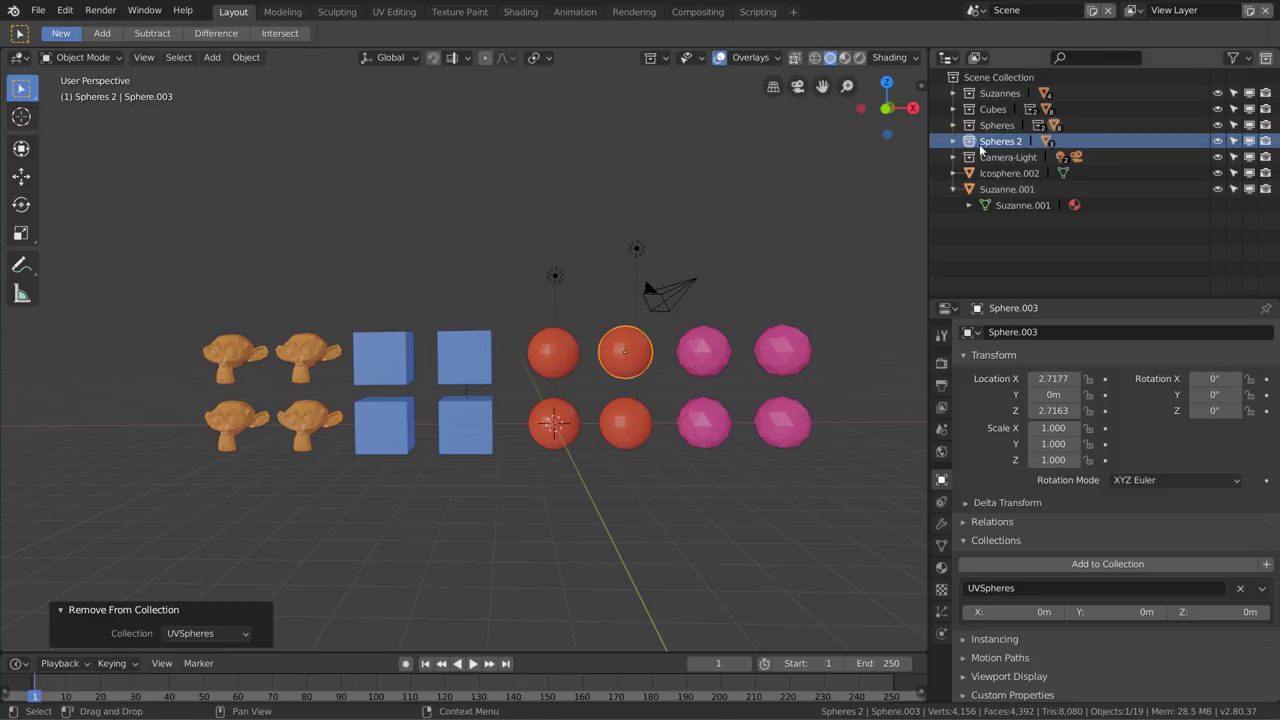
Drag Sphere.002 out of Spheres 2 onto the Scene Collection in the Outliner
{"action": "left_click", "coordinate": [953, 141]}
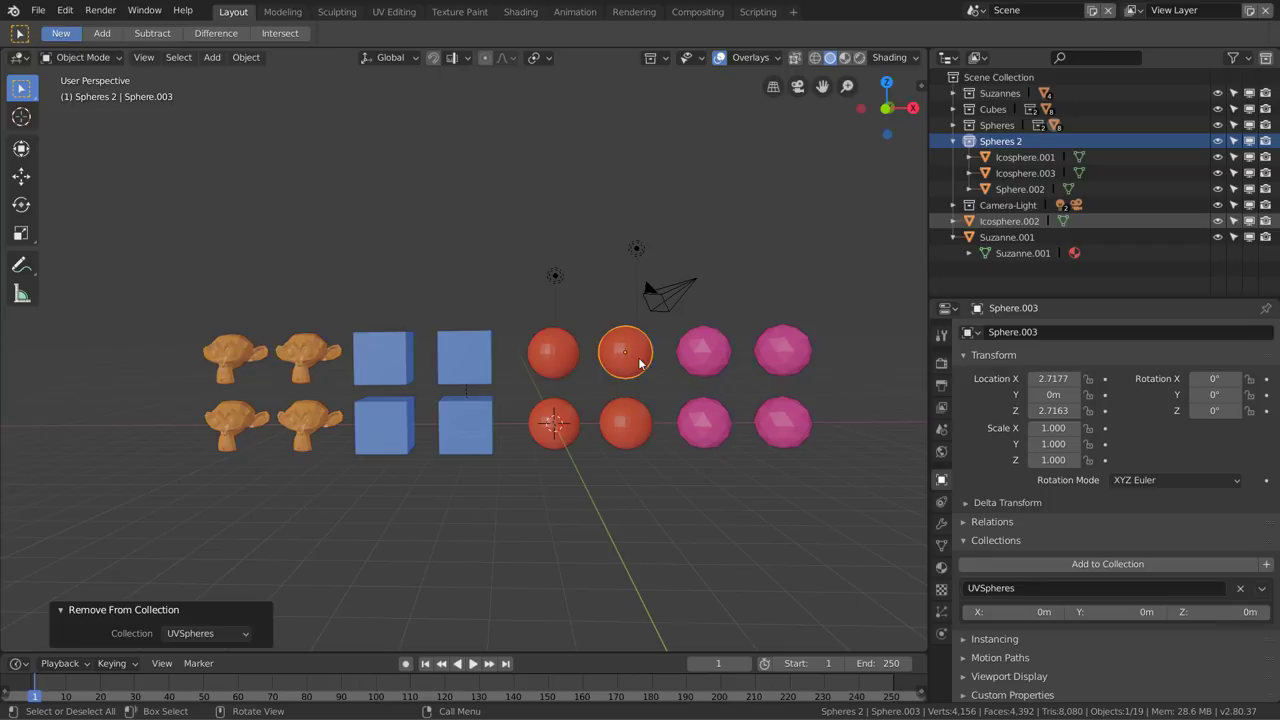
{"action": "left_click", "coordinate": [953, 141]}
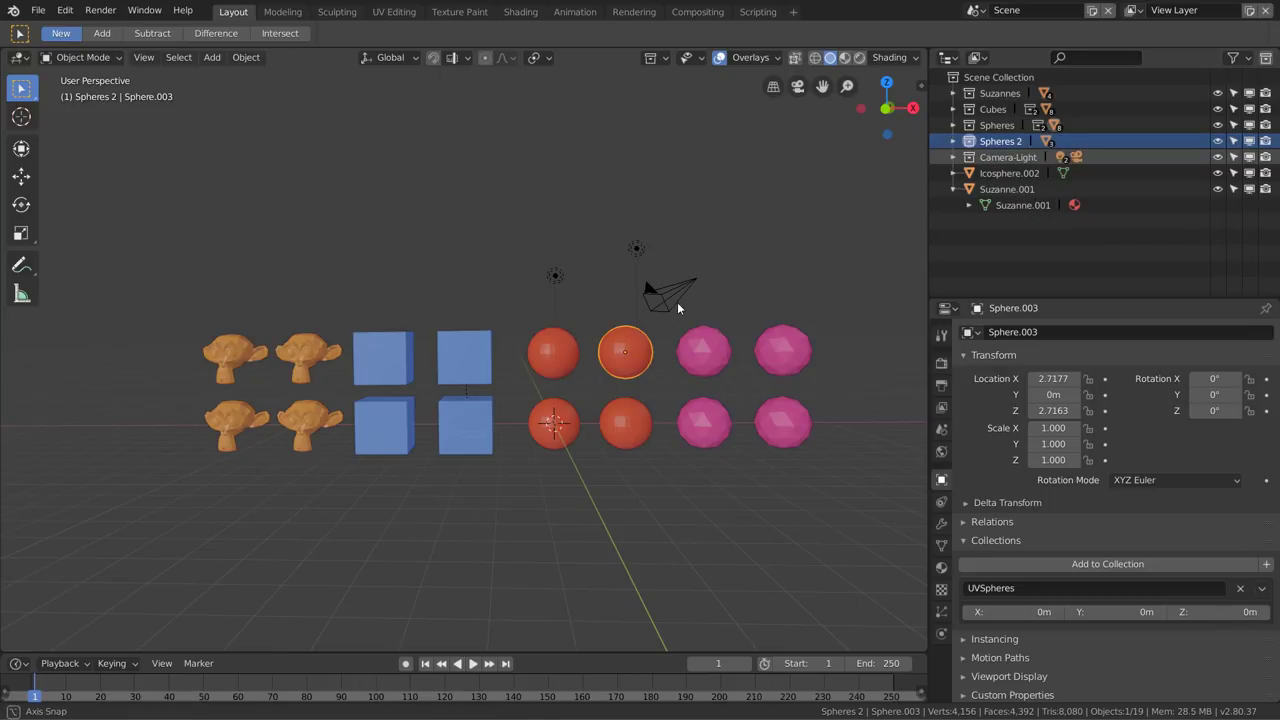
{"action": "middle_click_drag", "start_coordinate": [677, 302], "coordinate": [699, 384]}
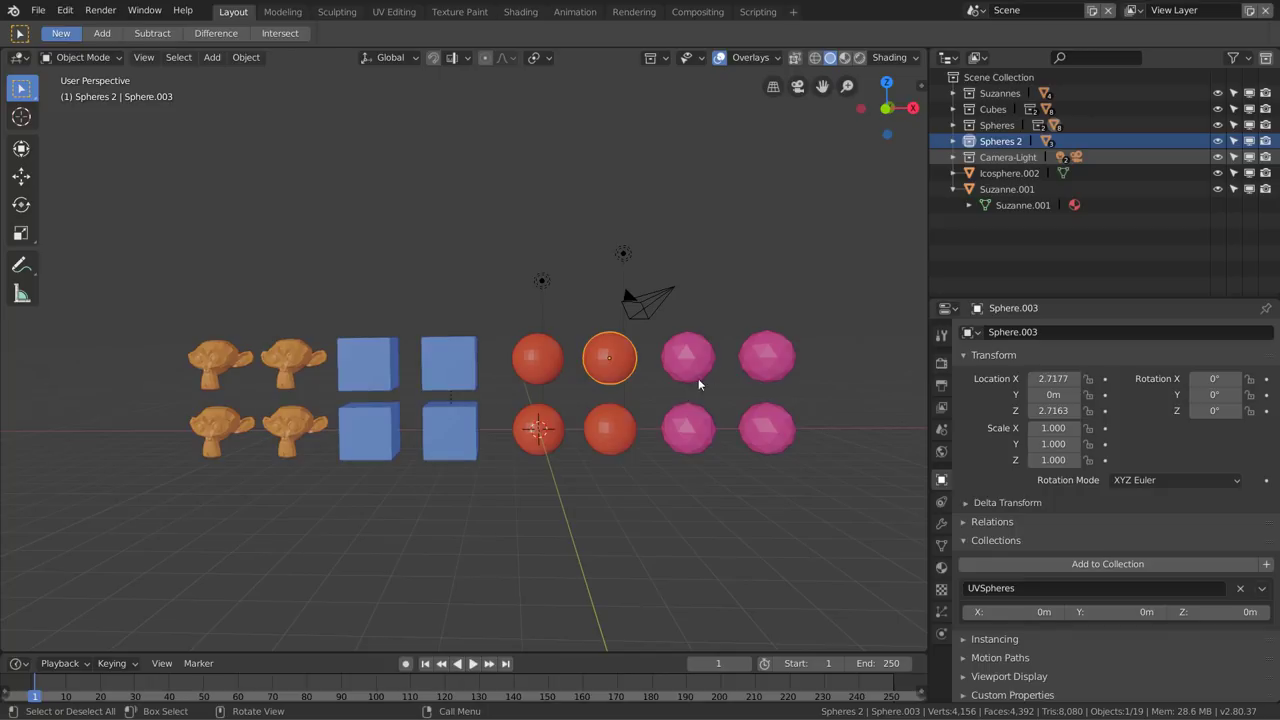
{"action": "left_click", "coordinate": [953, 157]}
{"action": "left_click", "coordinate": [953, 157]}
{"action": "left_click", "coordinate": [953, 142]}
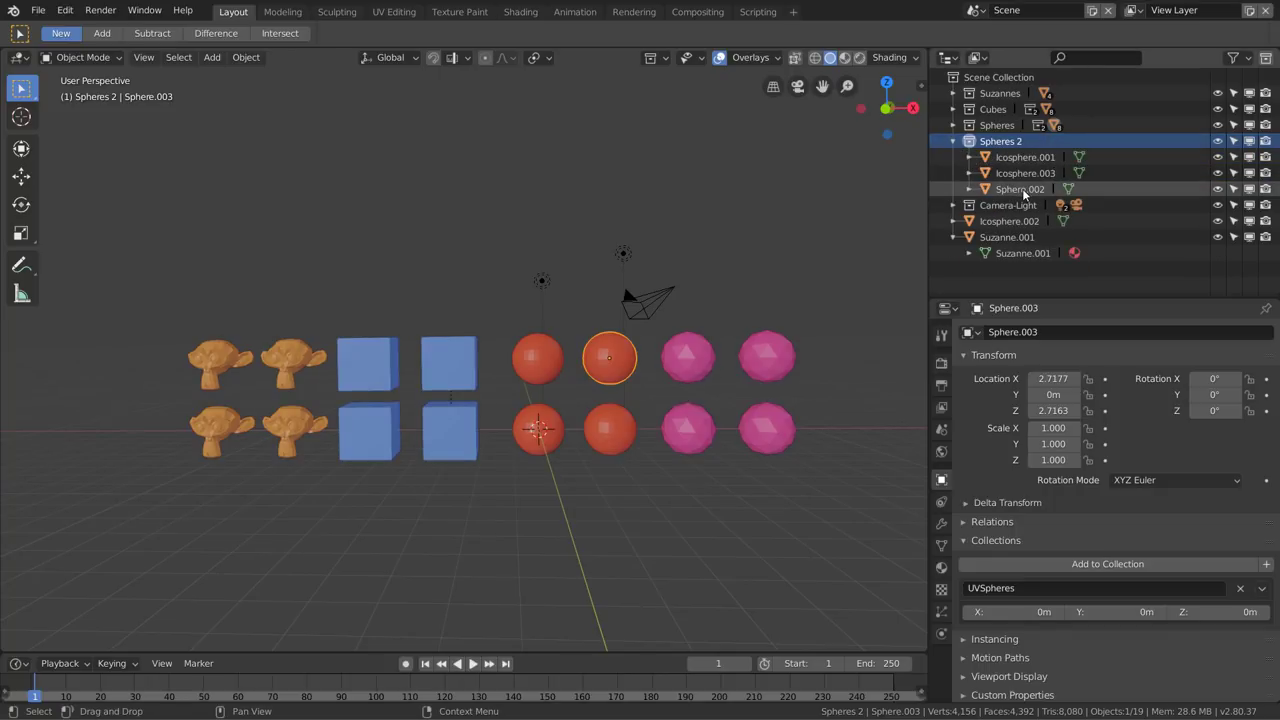
{"action": "mouse_move", "coordinate": [1024, 194]}
{"action": "left_mouse_down"}
{"action": "mouse_move", "coordinate": [986, 293]}
{"action": "mouse_move", "coordinate": [967, 294]}
{"action": "left_mouse_up"}
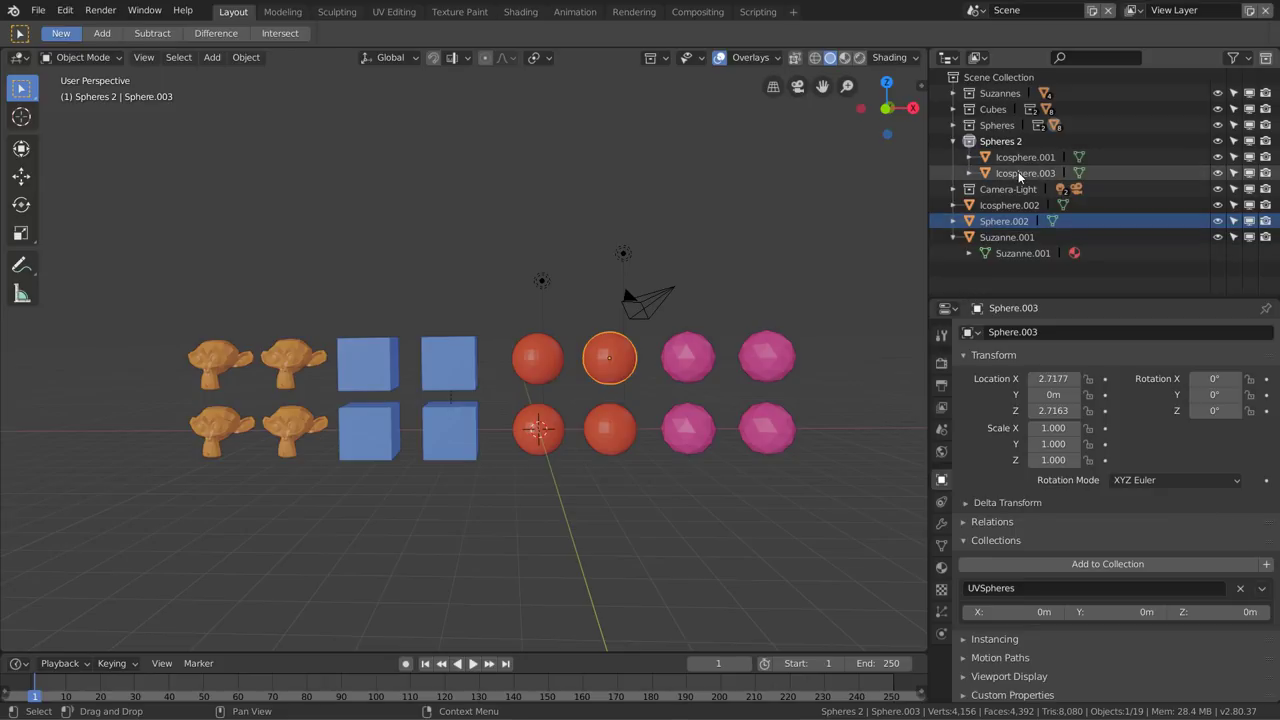
Expand the Spheres collection and select Sphere.003 in the Outliner
{"action": "left_click", "coordinate": [953, 125]}
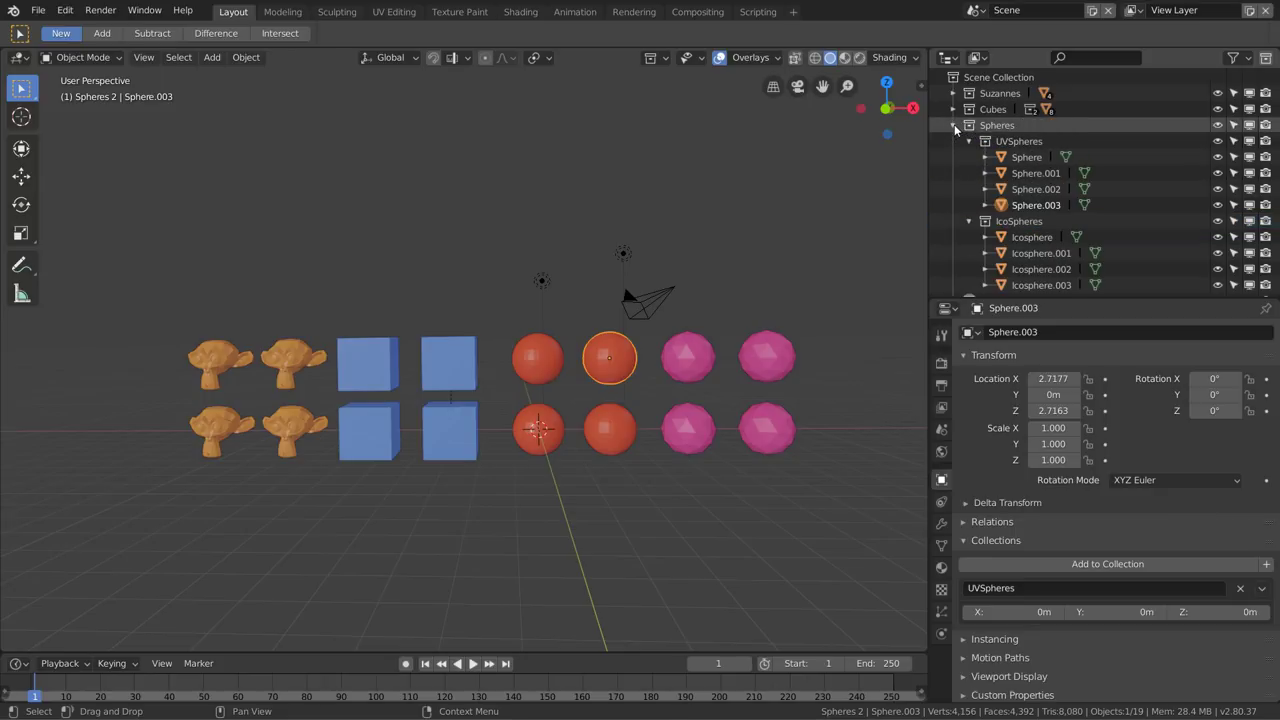
{"action": "scroll", "coordinate": [1050, 190], "scroll_direction": "down", "scroll_amount": 1}
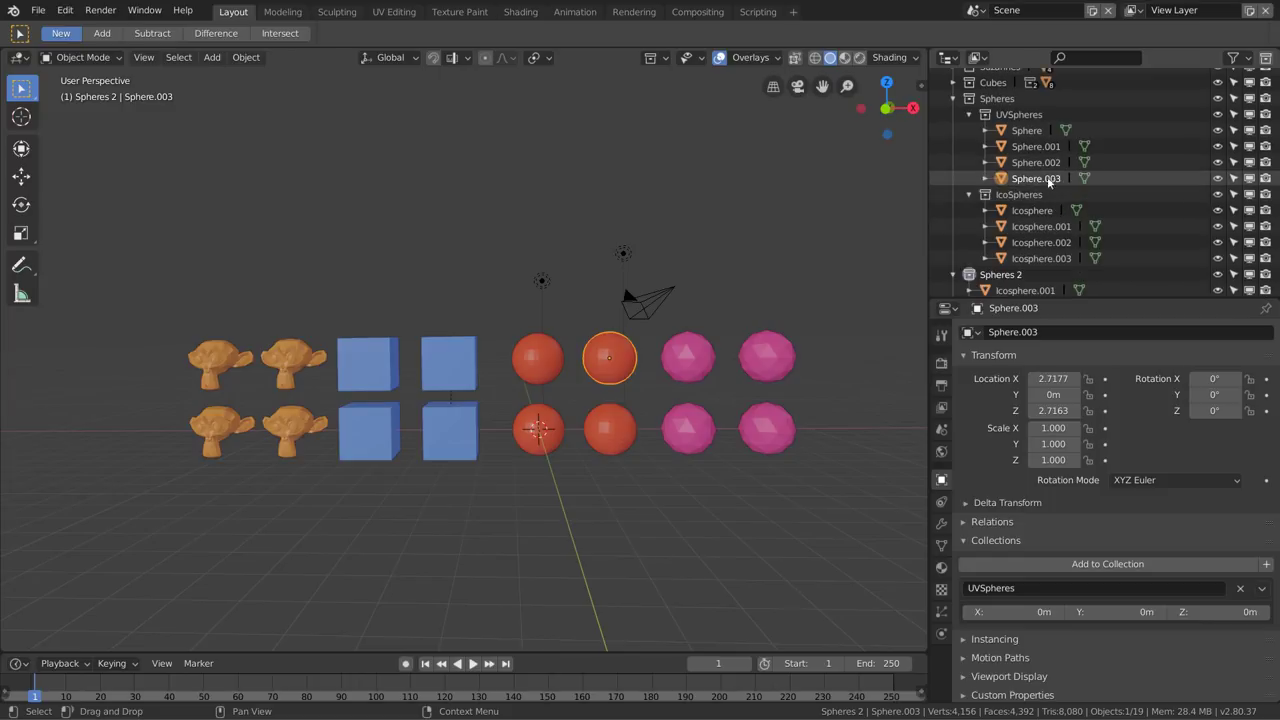
{"action": "left_click", "coordinate": [1044, 180]}
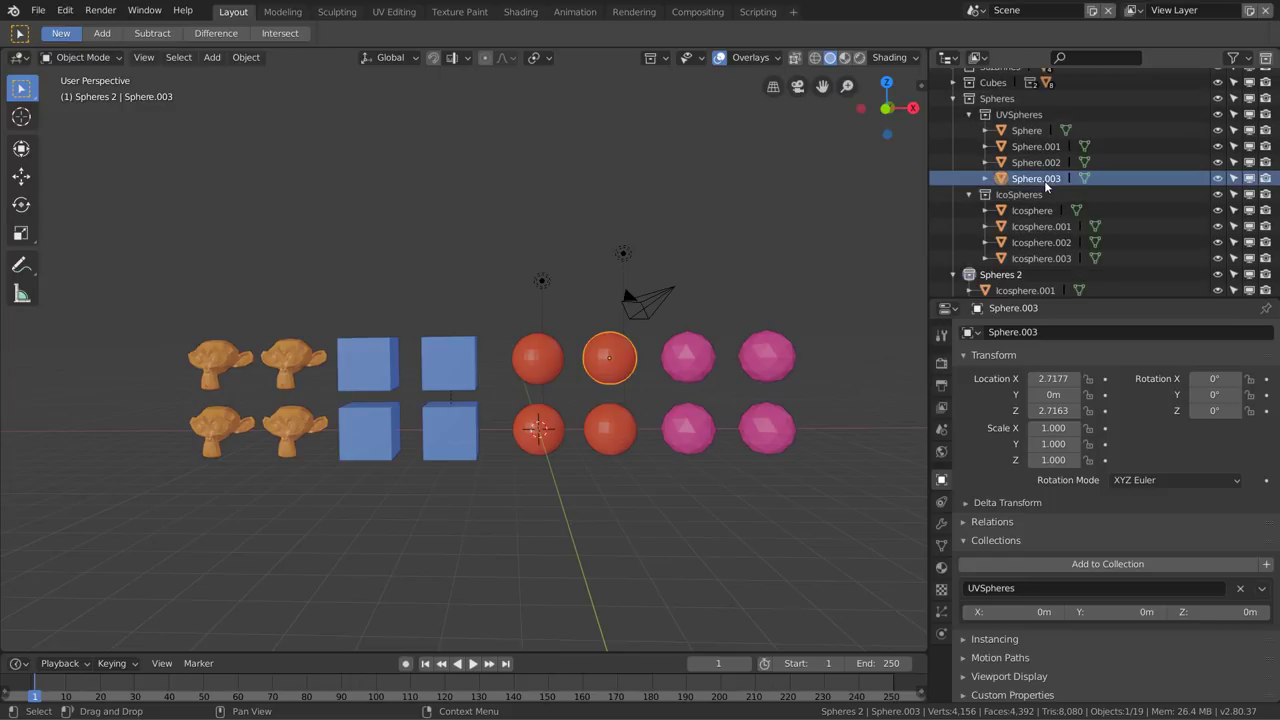
{"action": "scroll", "coordinate": [1046, 188], "scroll_direction": "down", "scroll_amount": 1}
{"action": "scroll", "coordinate": [1046, 189], "scroll_direction": "up", "scroll_amount": 2}
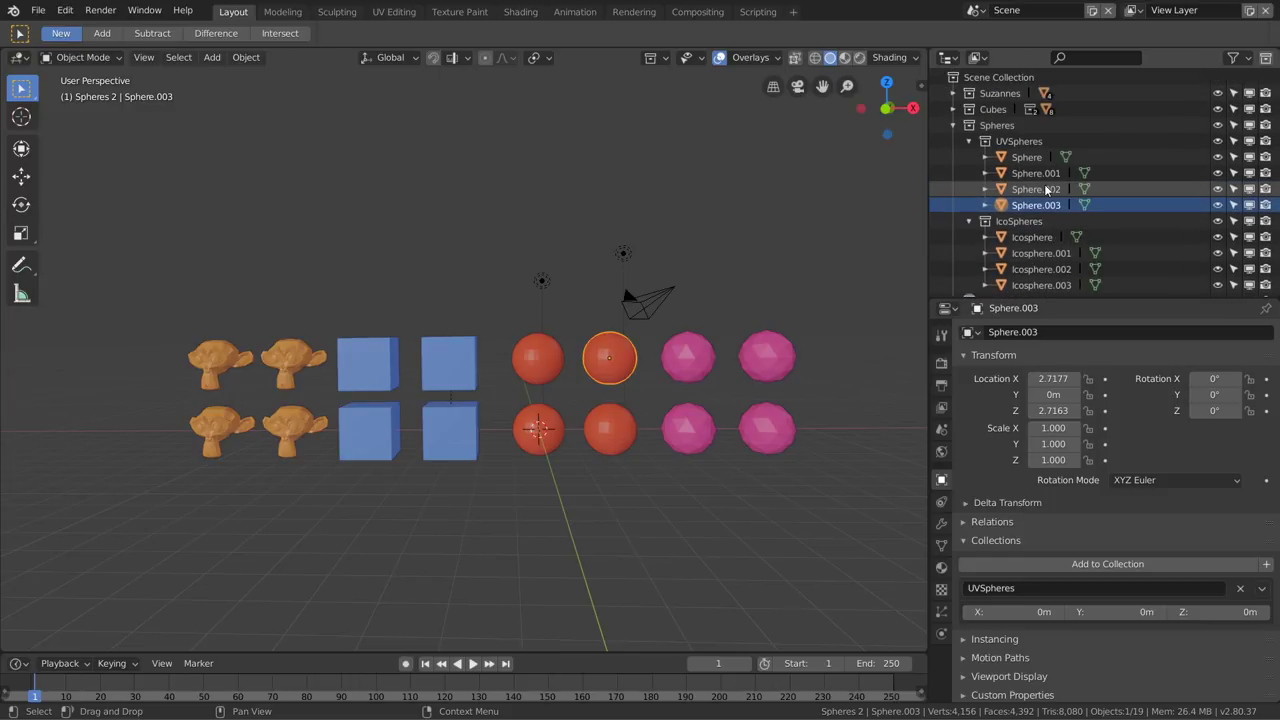
Show the Outliner's display modes list, including Orphan Data and Blender File
{"action": "right_click", "coordinate": [1043, 205]}
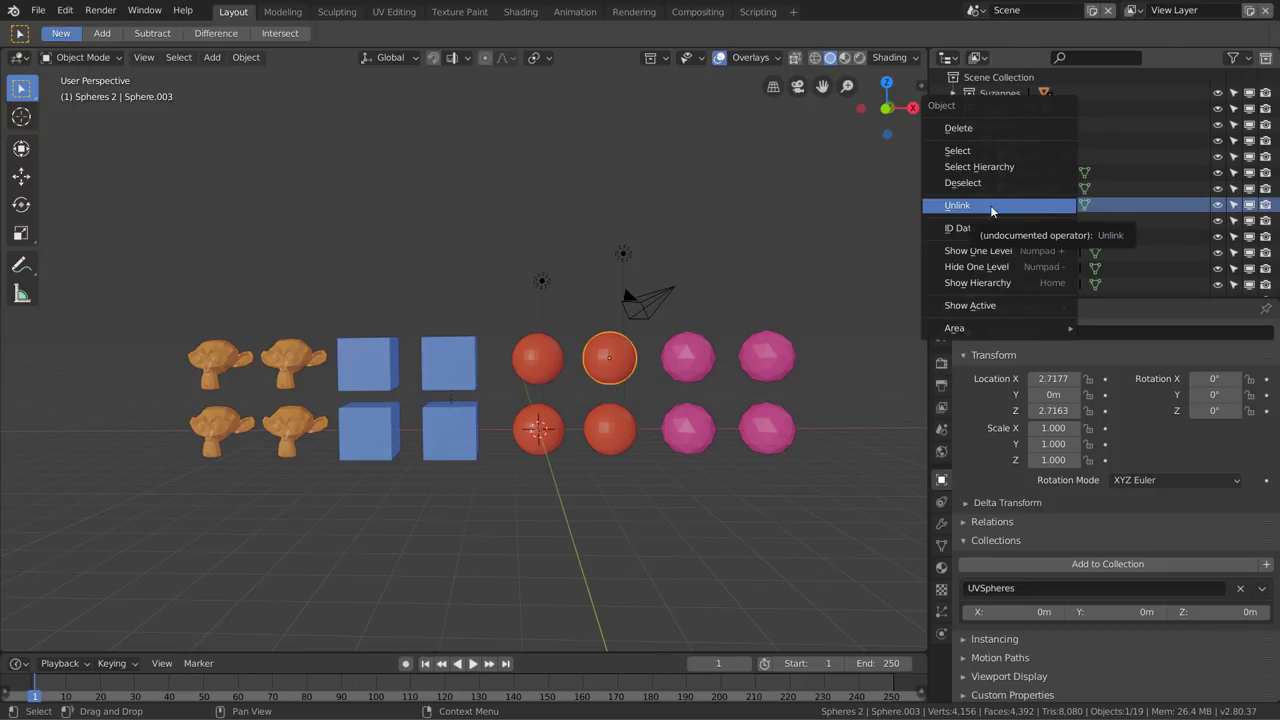
{"action": "left_click", "coordinate": [991, 205]}
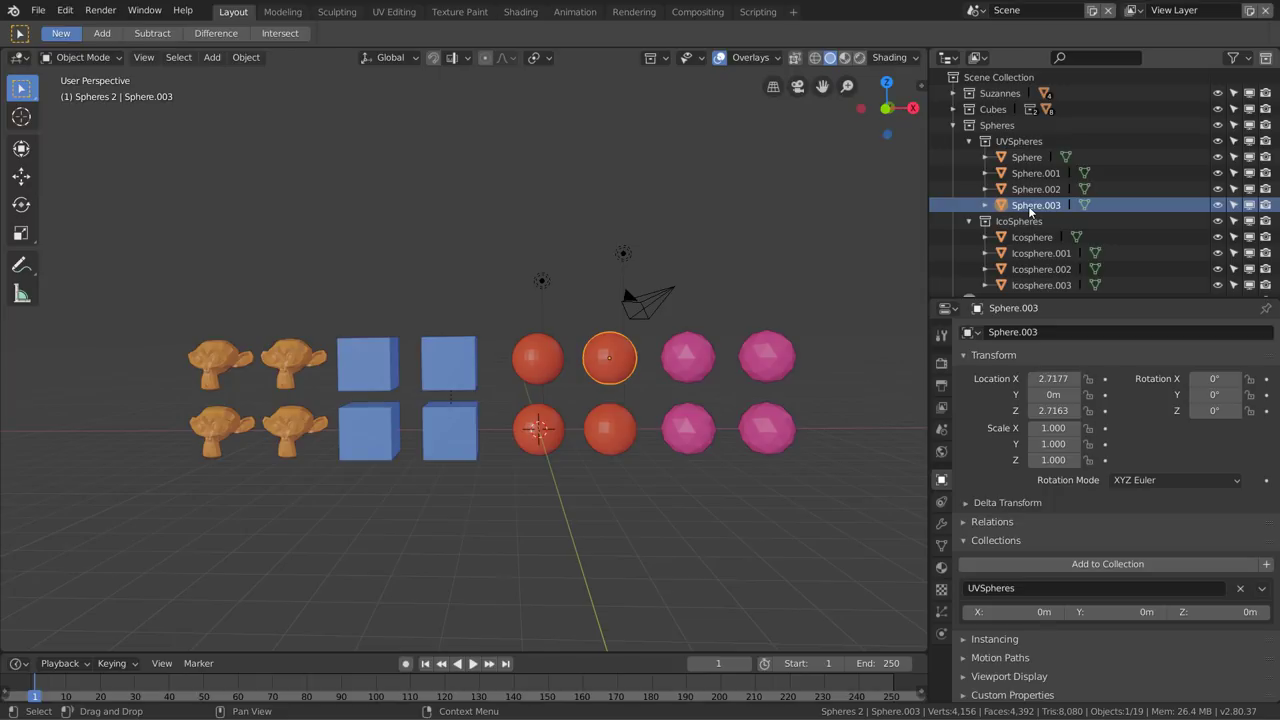
{"action": "left_click", "coordinate": [980, 58]}
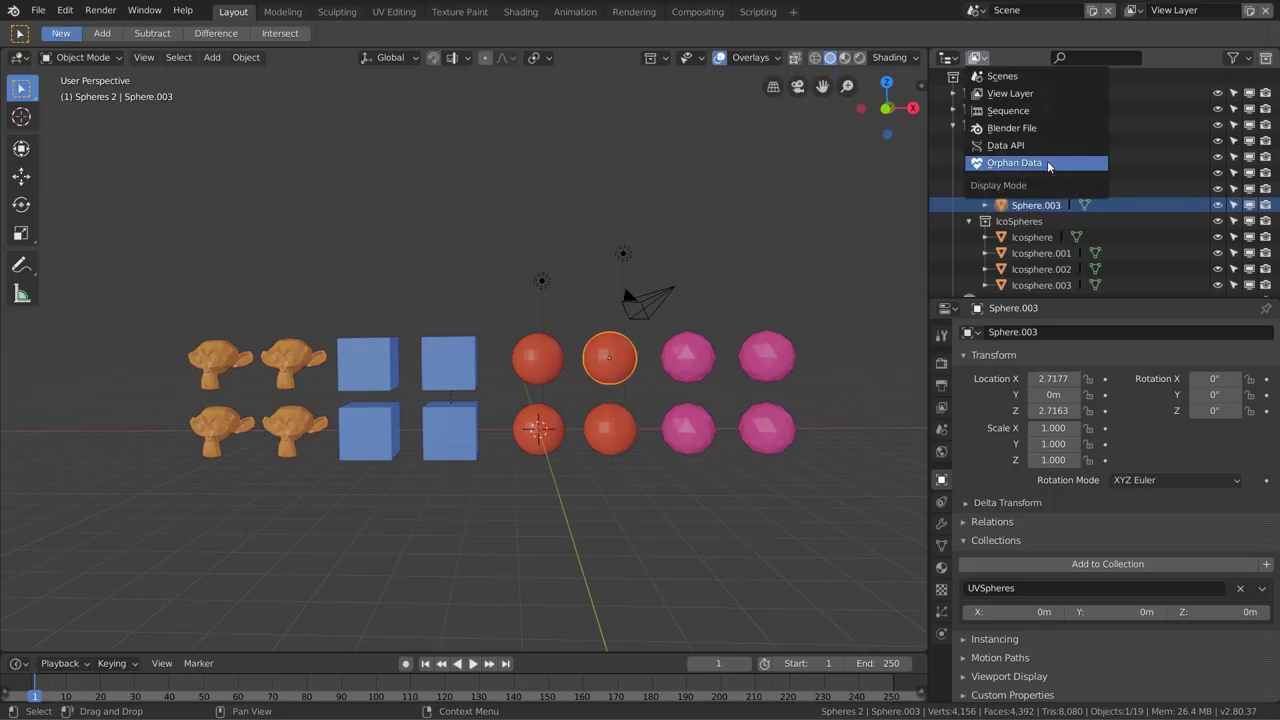
Collapse the UVSpheres and IcoSpheres collections and the whole Outliner tree
{"action": "scroll", "coordinate": [1033, 203], "scroll_direction": "down", "scroll_amount": 3}
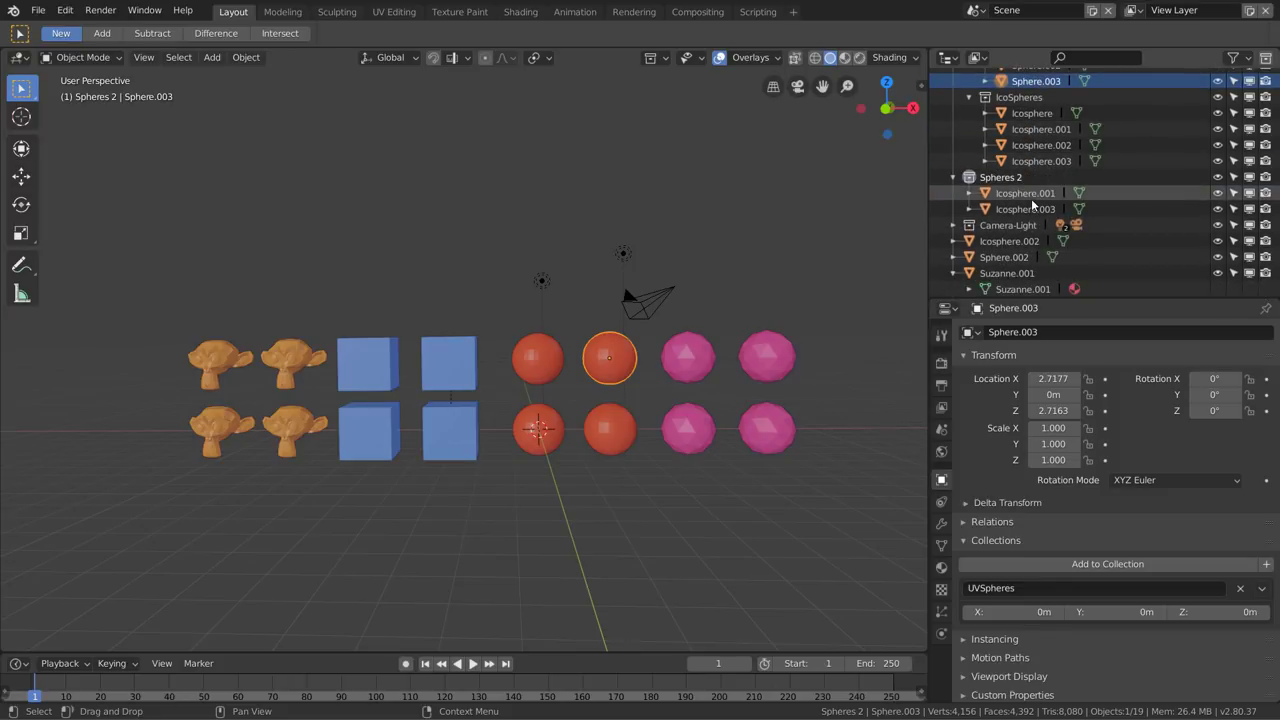
{"action": "scroll", "coordinate": [1025, 205], "scroll_direction": "up", "scroll_amount": 1}
{"action": "scroll", "coordinate": [1015, 206], "scroll_direction": "up", "scroll_amount": 2}
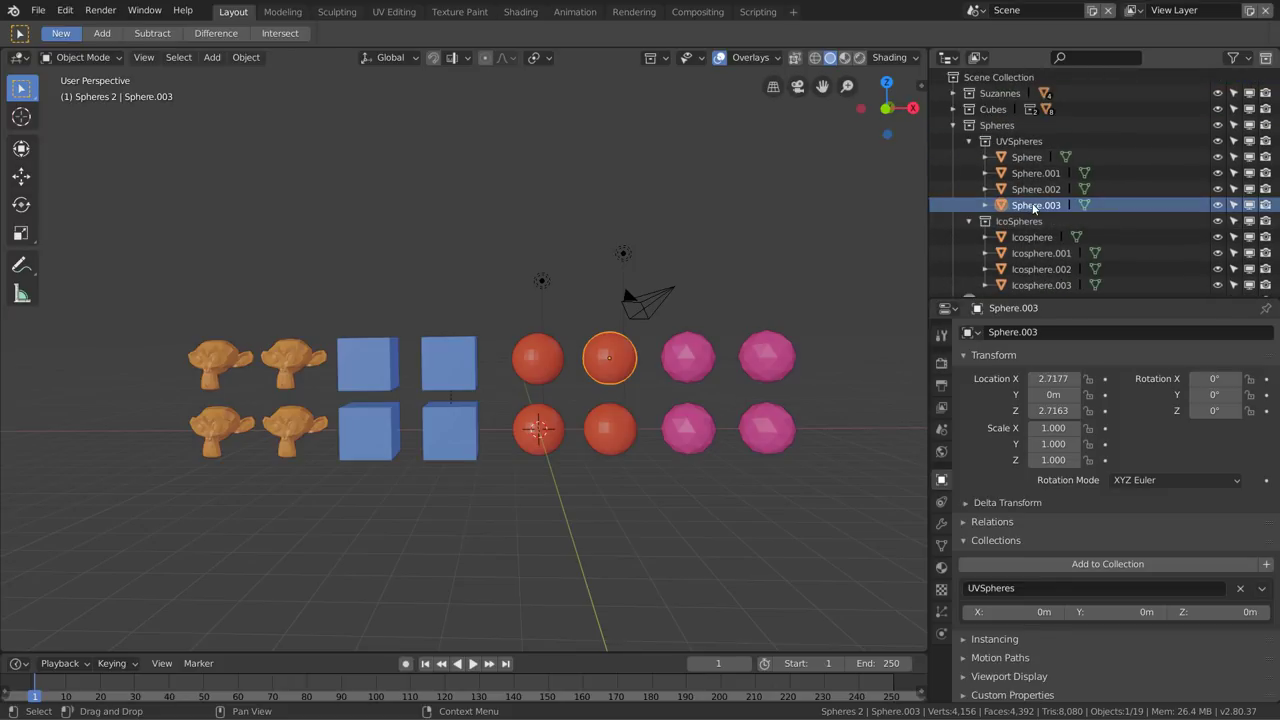
{"action": "left_click", "coordinate": [969, 141]}
{"action": "left_click", "coordinate": [969, 158]}
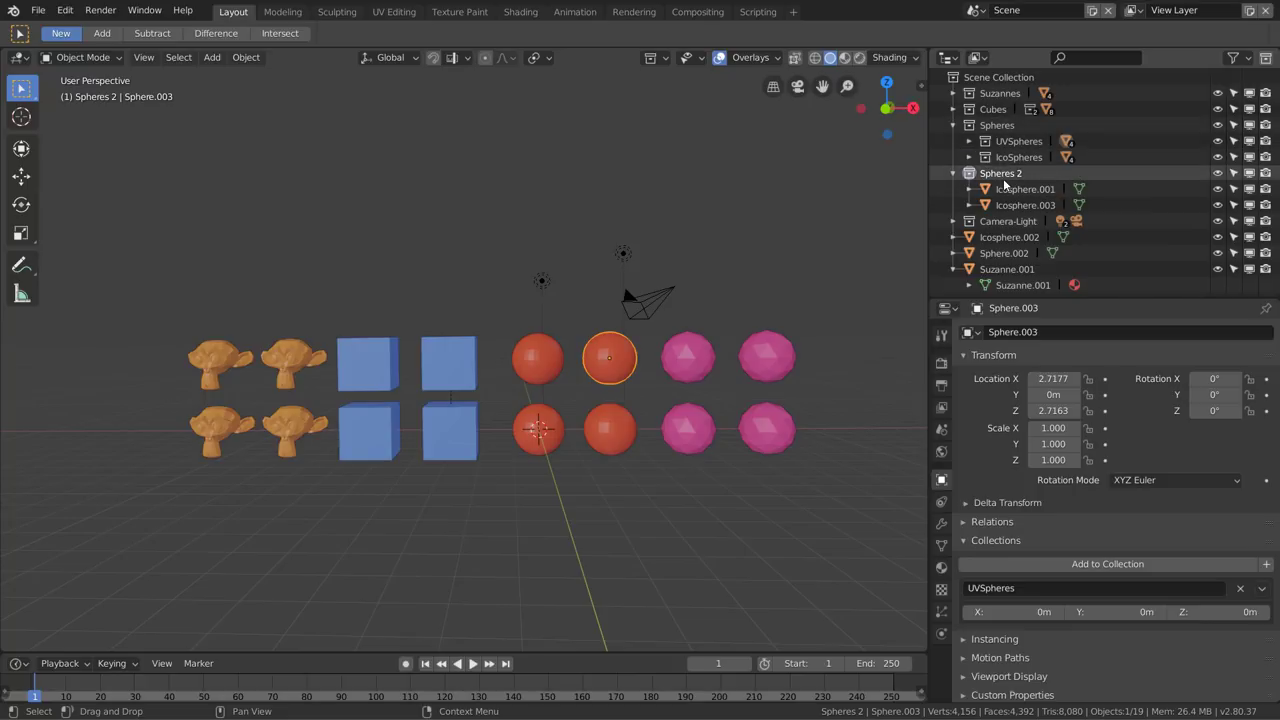
{"action": "key", "text": "KP_Subtract"}
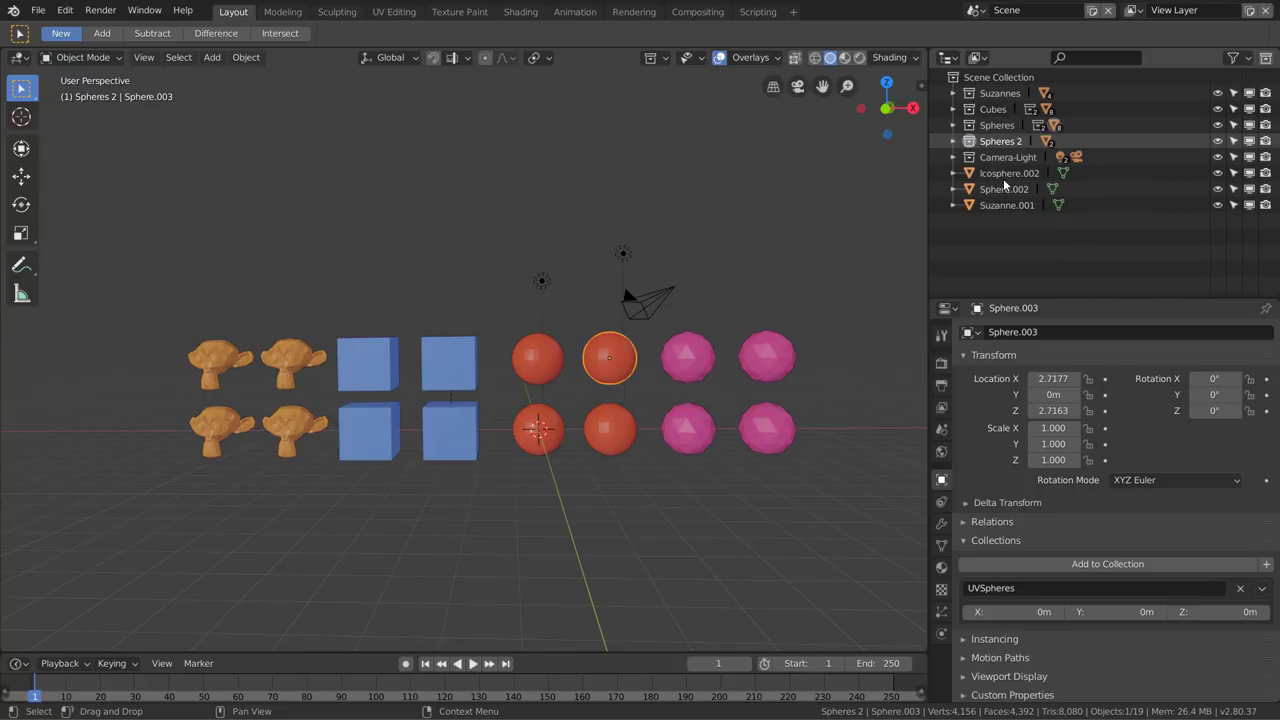
Click through the loose Sphere.002, Suzanne.001 and Icosphere.002 entries, ending on Sphere.002
{"action": "left_click", "coordinate": [1005, 174]}
{"action": "left_click", "coordinate": [1004, 189]}
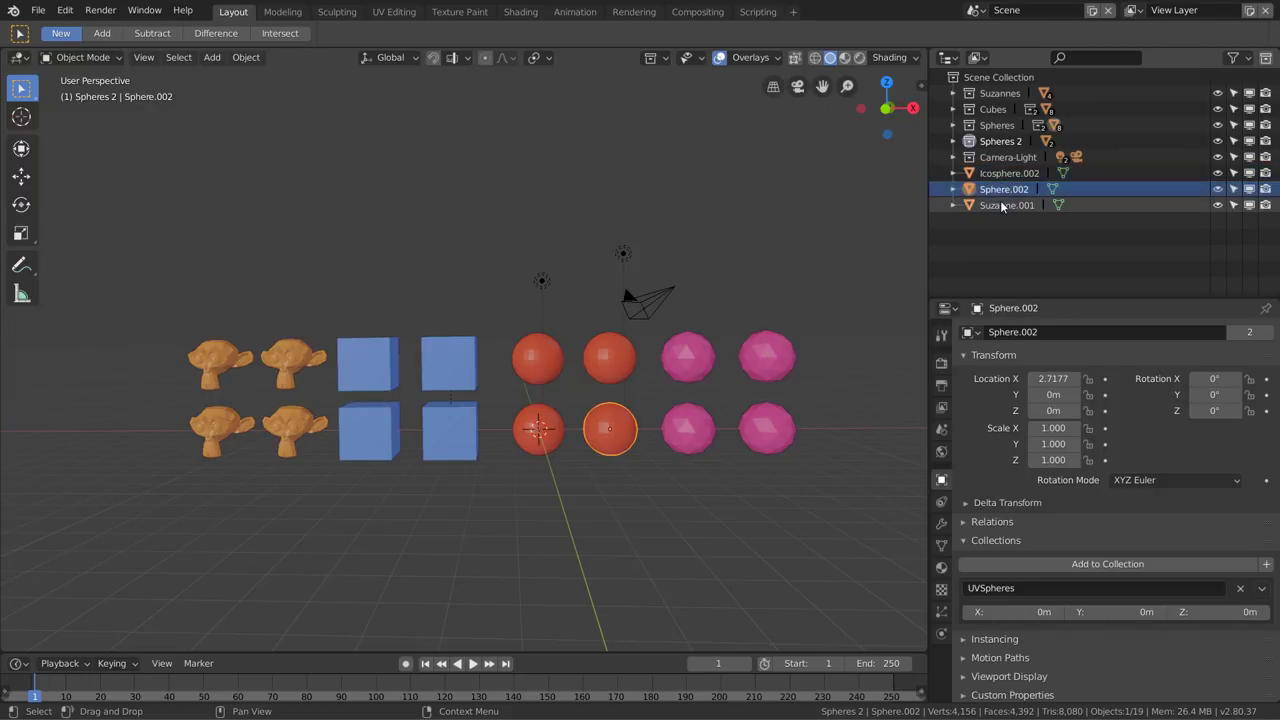
{"action": "left_click", "coordinate": [1003, 205]}
{"action": "left_click", "coordinate": [1008, 189]}
{"action": "left_click", "coordinate": [1015, 173]}
{"action": "left_click", "coordinate": [1015, 189]}
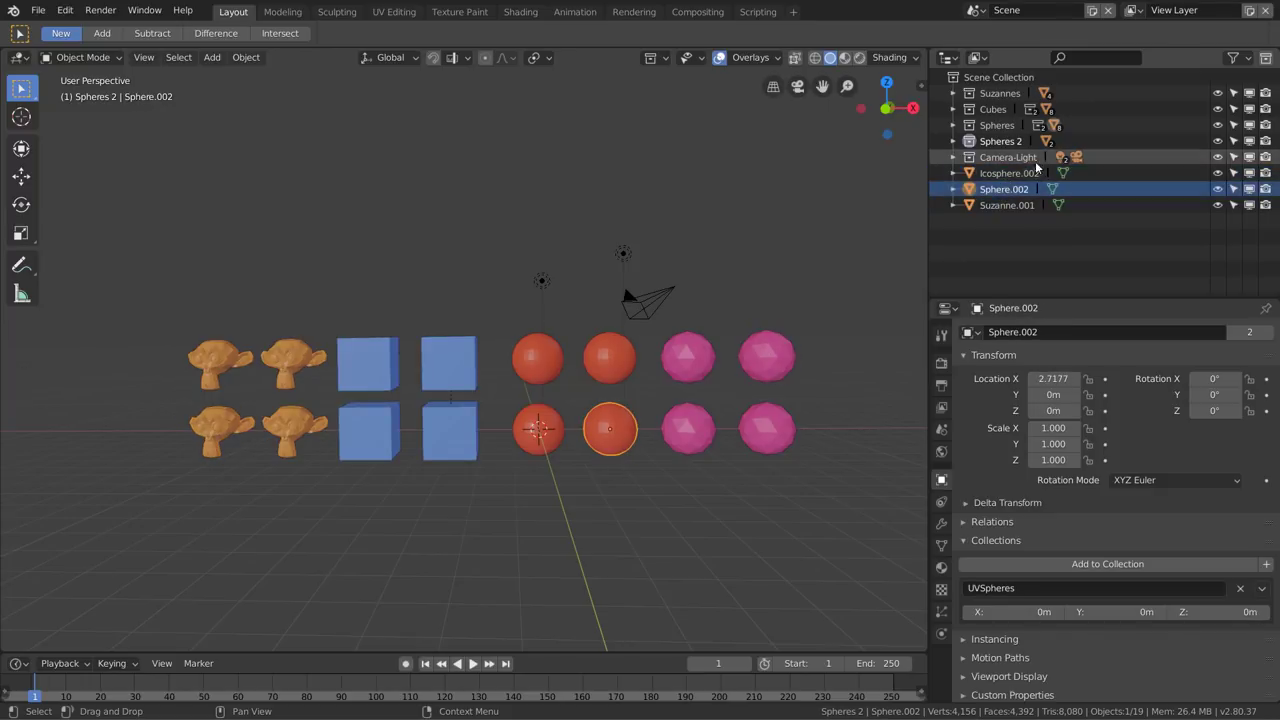
{"action": "left_click", "coordinate": [1007, 205]}
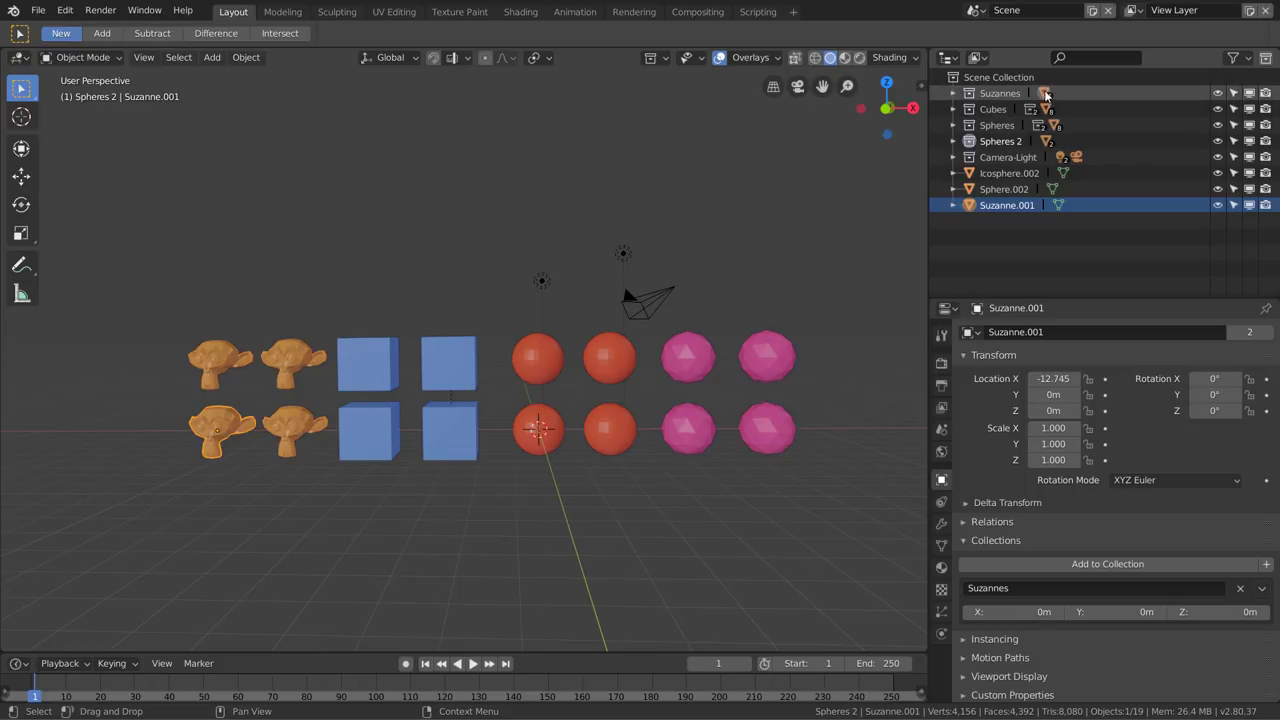
{"action": "left_click", "coordinate": [1004, 191]}
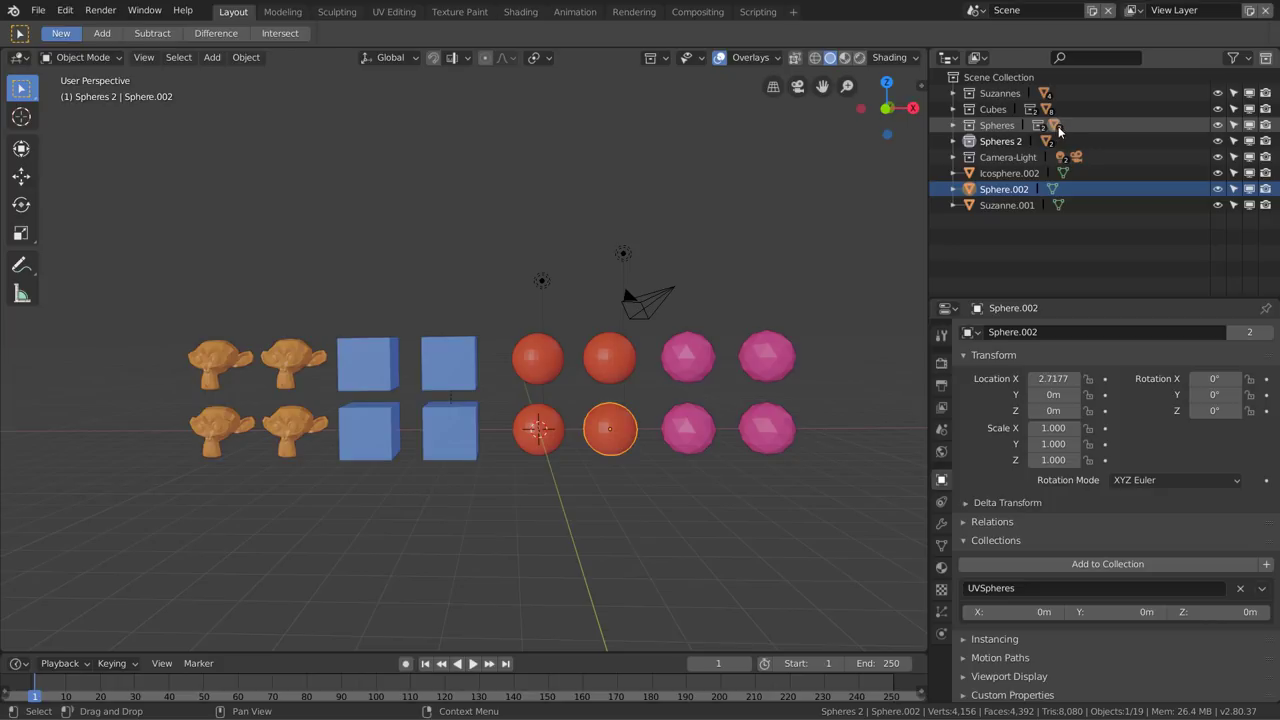
Unlink Sphere.002 from UVSpheres and the scene, then undo both unlinks with Ctrl+Z
{"action": "left_click", "coordinate": [953, 125]}
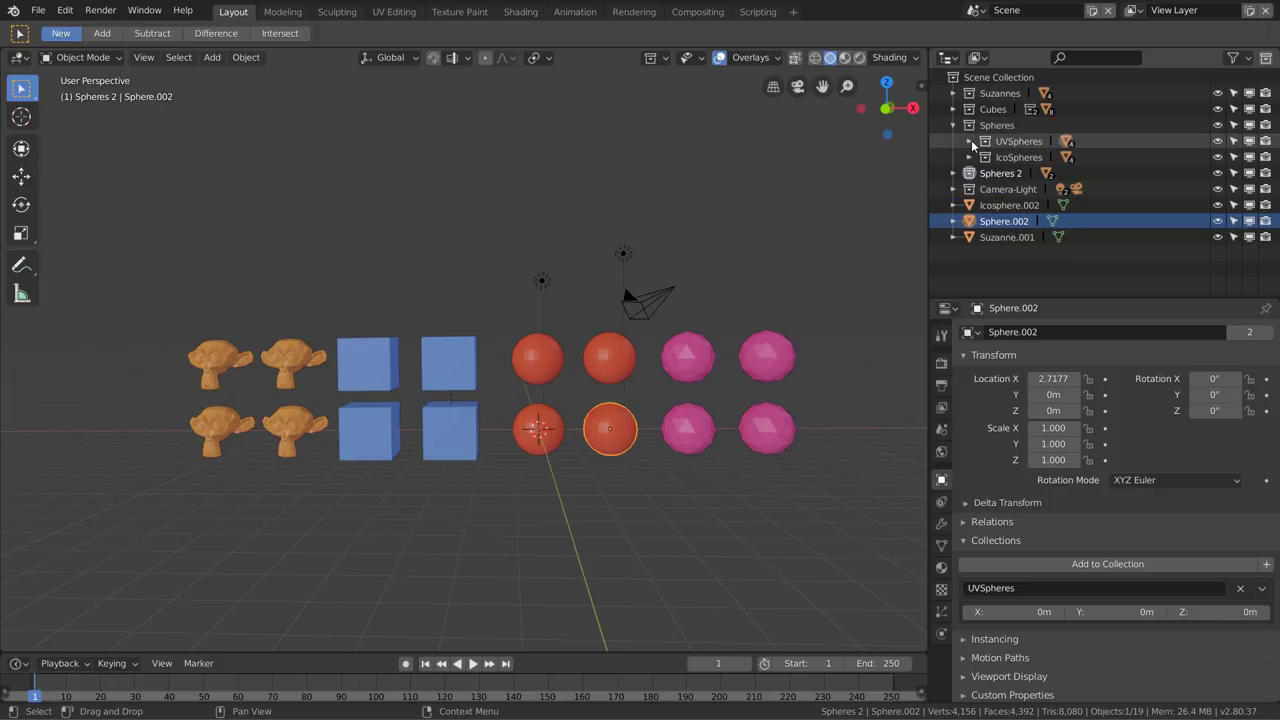
{"action": "left_click", "coordinate": [969, 141]}
{"action": "scroll", "coordinate": [1040, 100], "scroll_direction": "down", "scroll_amount": 1}
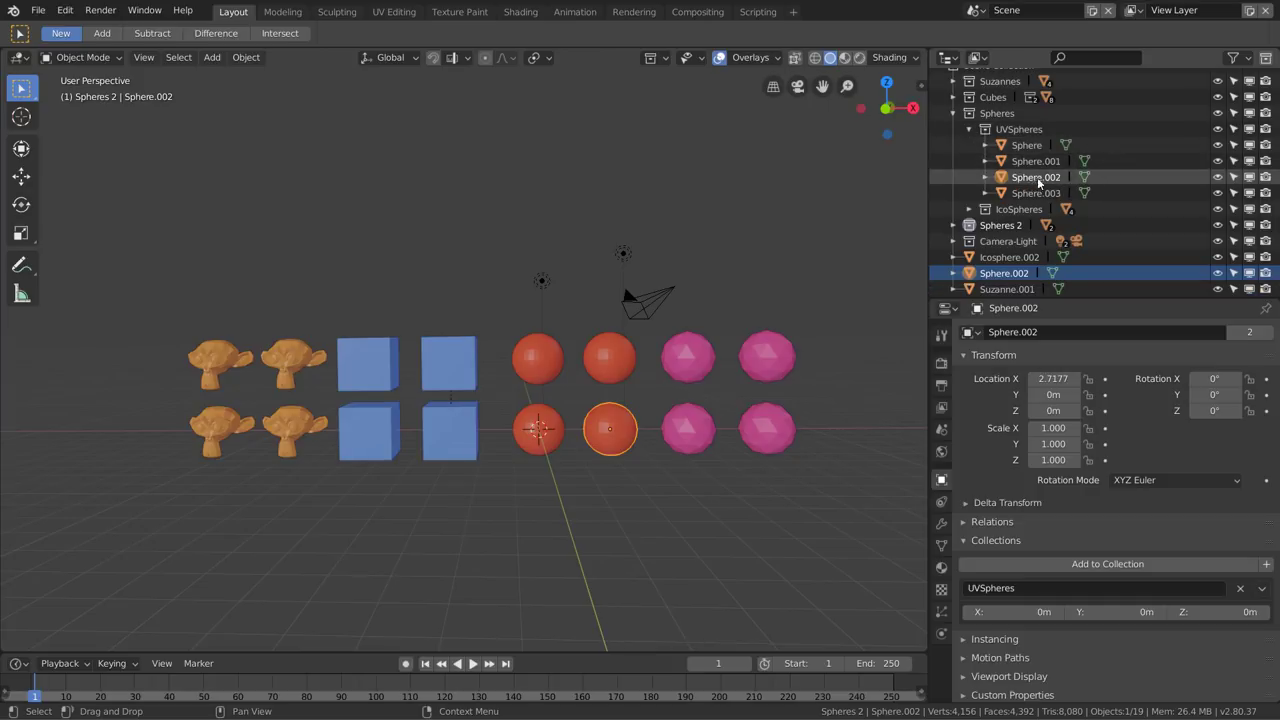
{"action": "right_click", "coordinate": [1041, 180]}
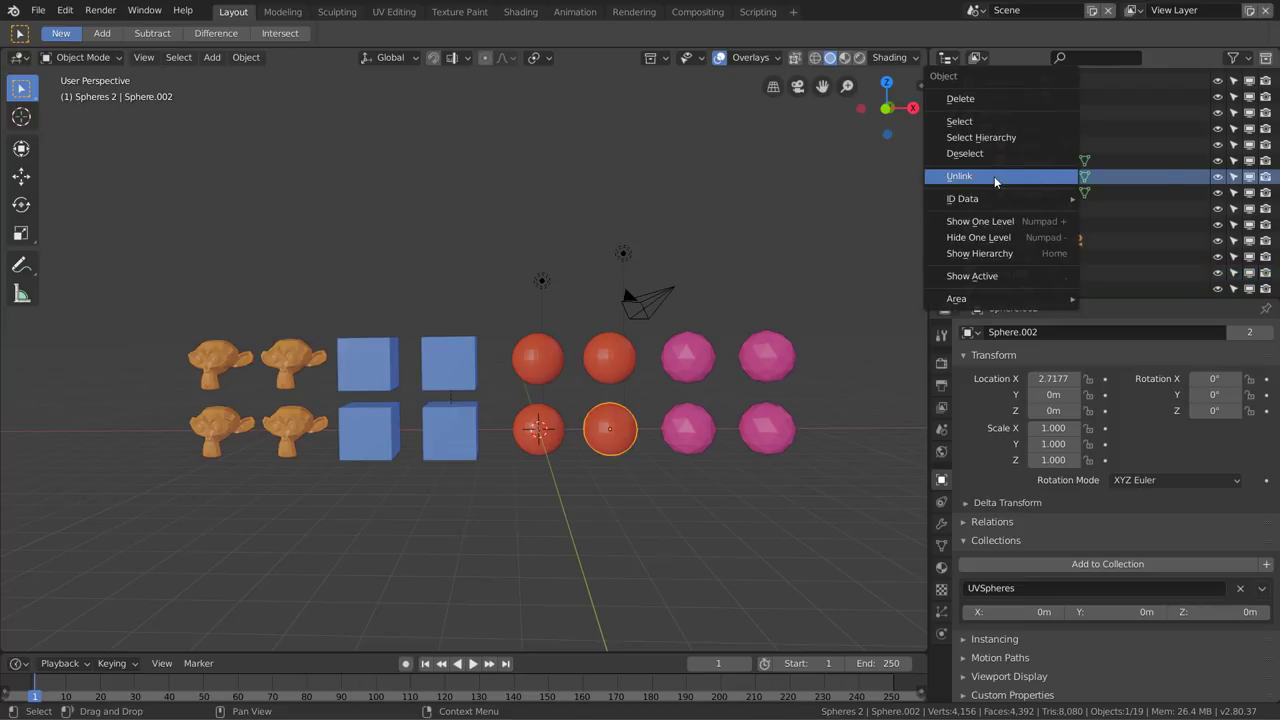
{"action": "left_click", "coordinate": [996, 182]}
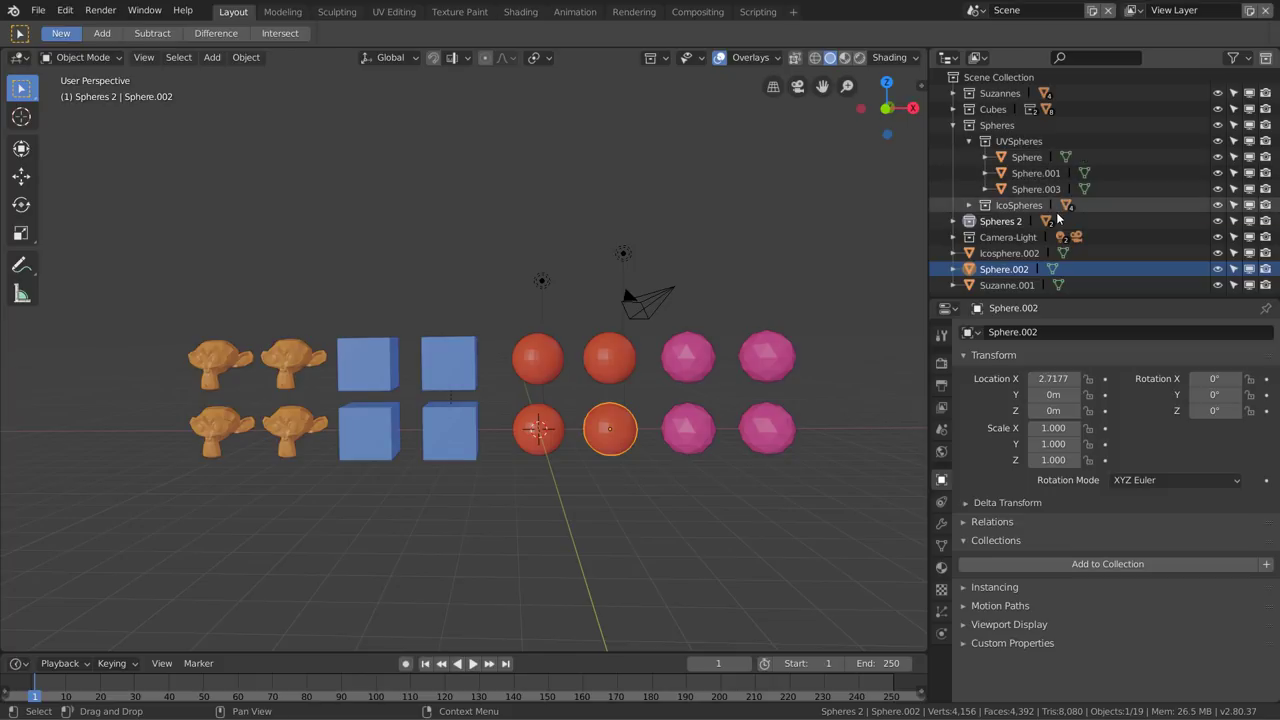
{"action": "right_click", "coordinate": [1020, 274]}
{"action": "left_click", "coordinate": [998, 270]}
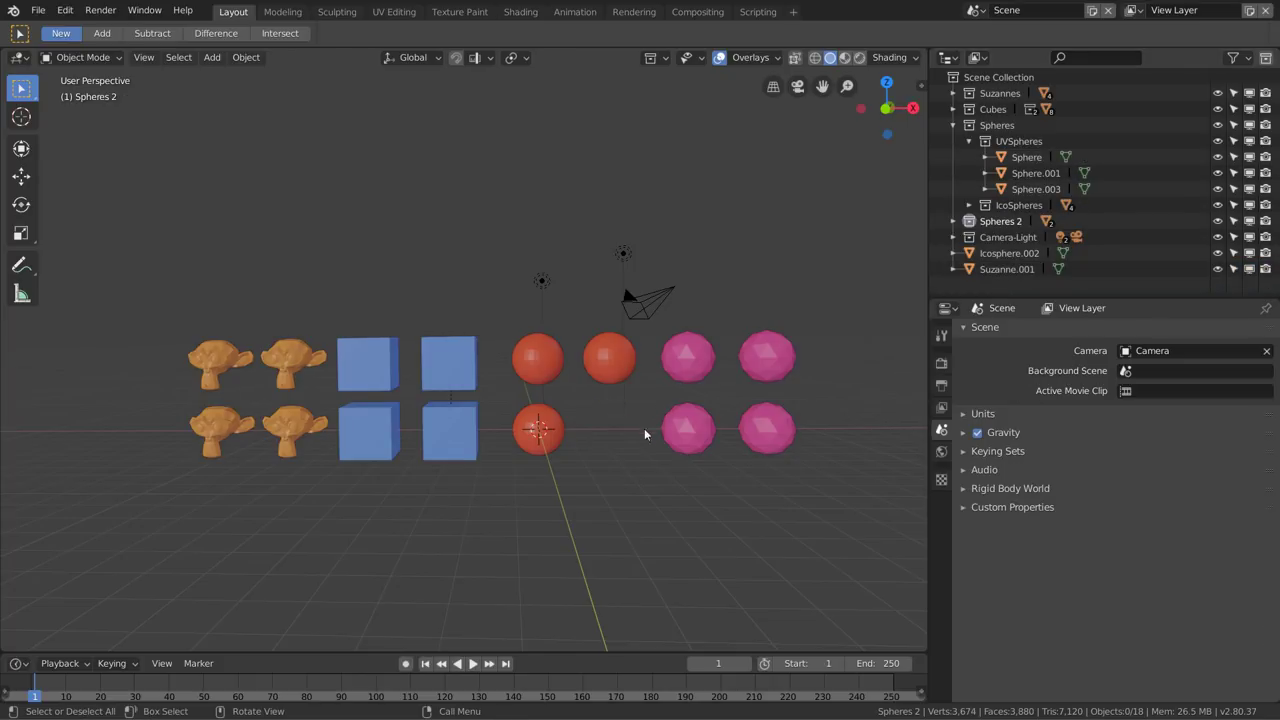
{"action": "key", "text": "ctrl+z"}
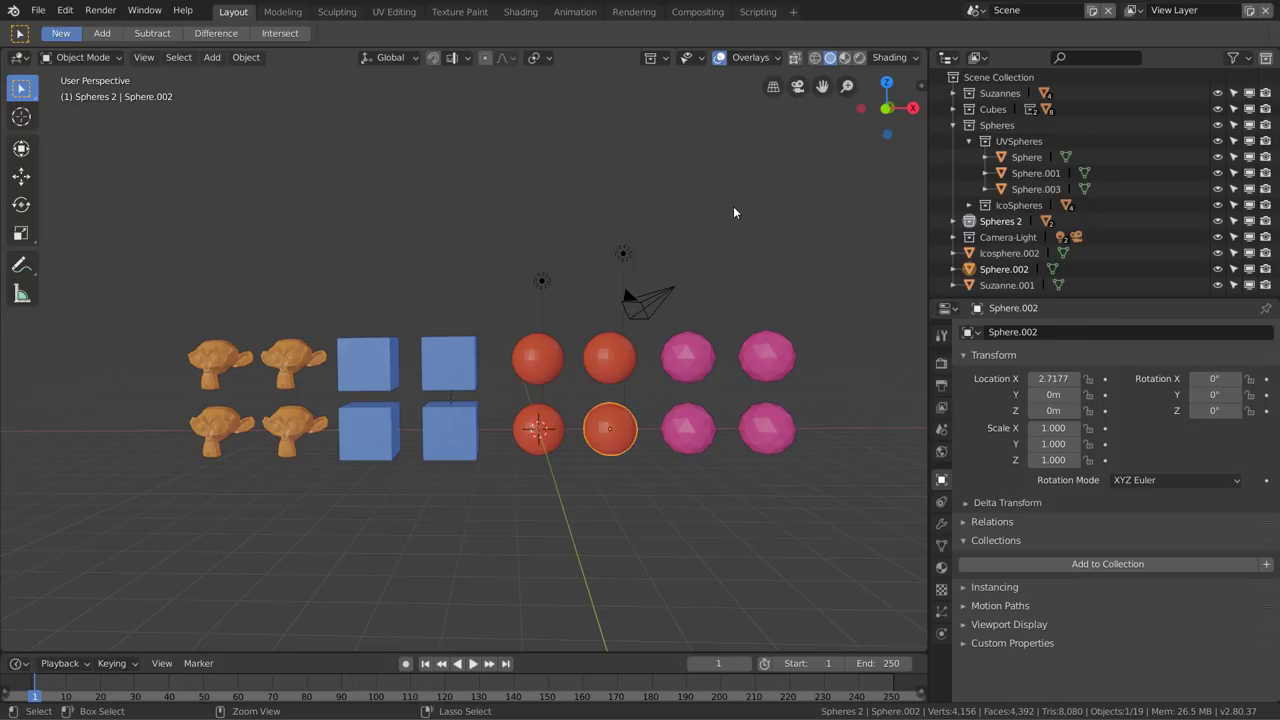
{"action": "key", "text": "ctrl+z"}
Drag Icosphere into the IcoSpheres collection and select it
{"action": "left_click", "coordinate": [970, 141]}
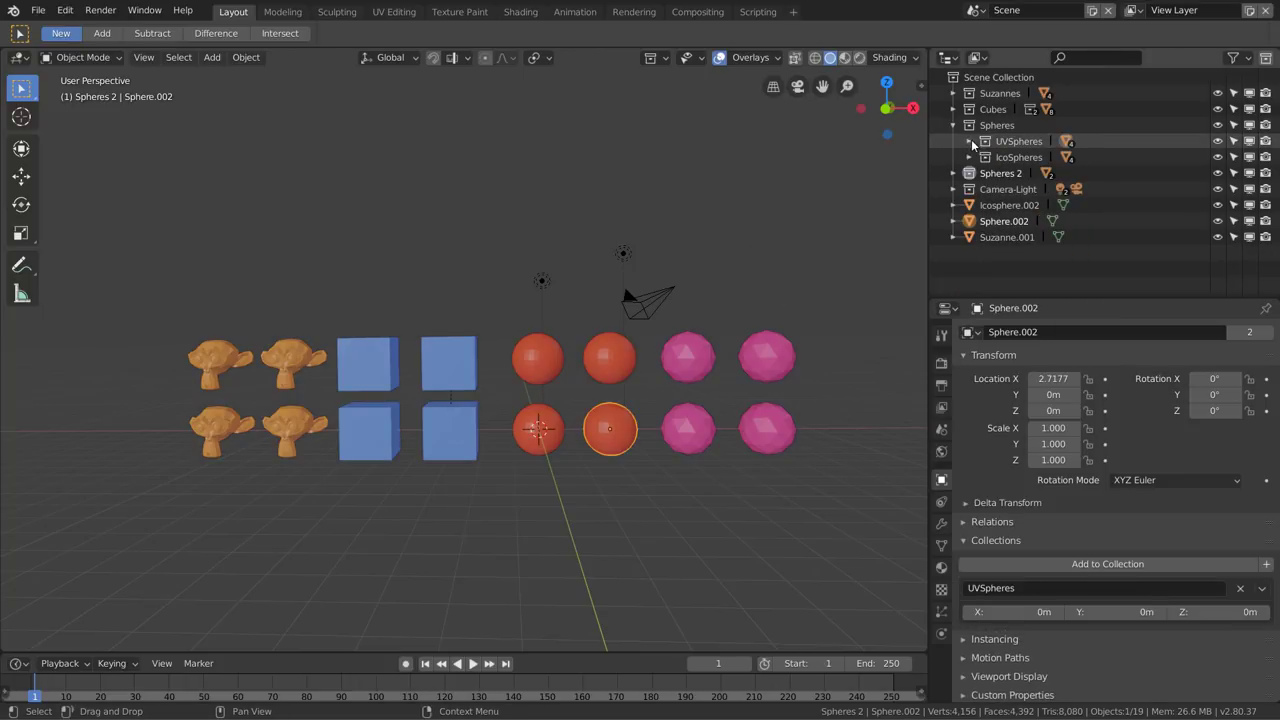
{"action": "left_click", "coordinate": [953, 125]}
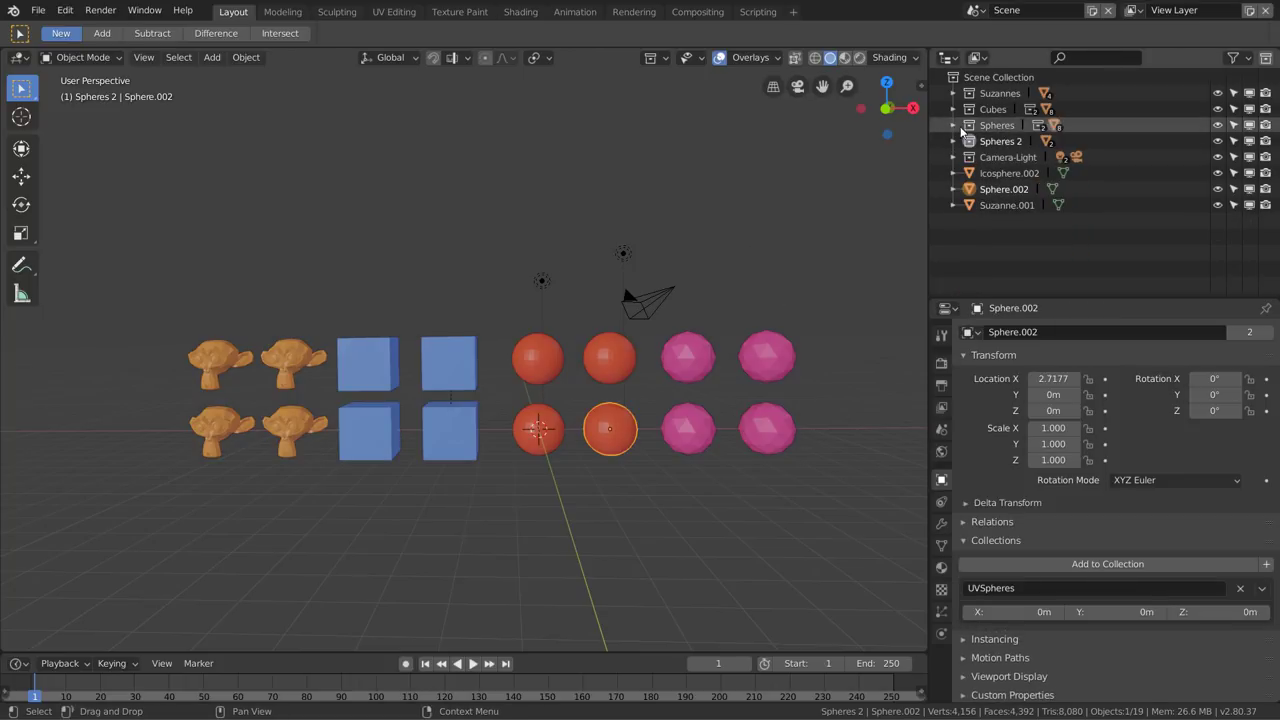
{"action": "left_click", "coordinate": [953, 125]}
{"action": "left_click", "coordinate": [969, 141]}
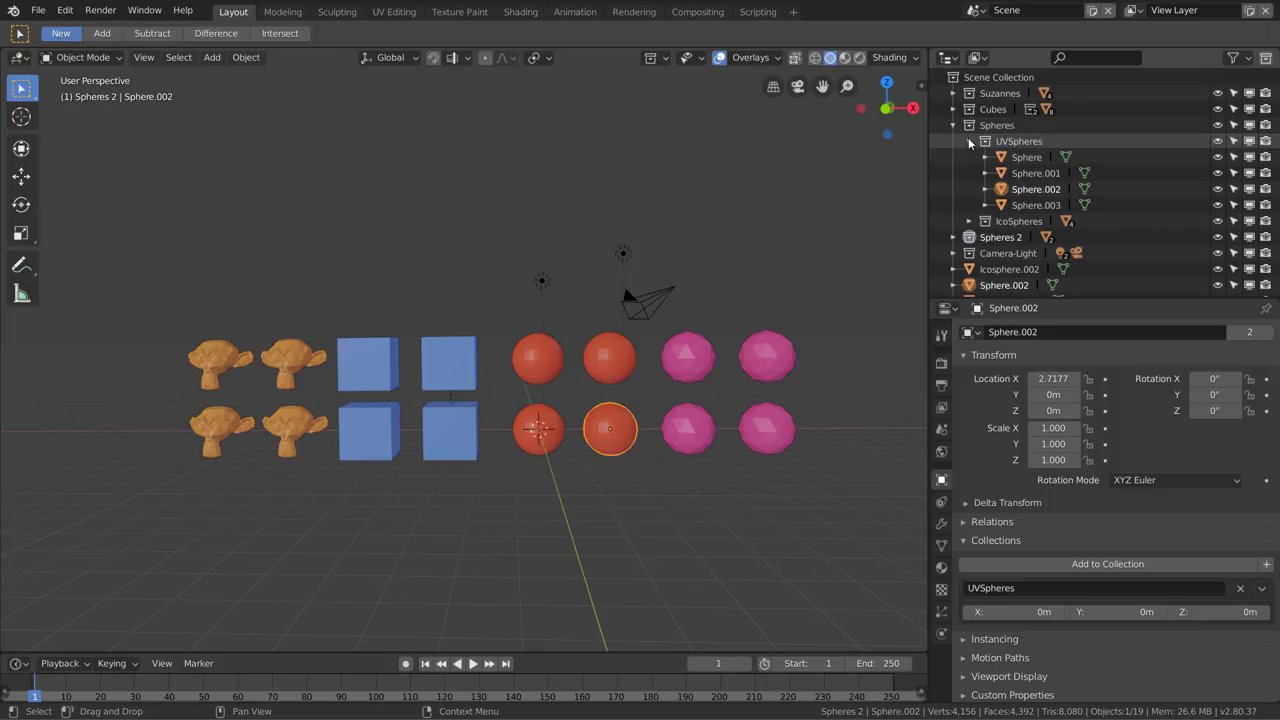
{"action": "left_click", "coordinate": [969, 221]}
{"action": "scroll", "coordinate": [1020, 185], "scroll_direction": "down", "scroll_amount": 2}
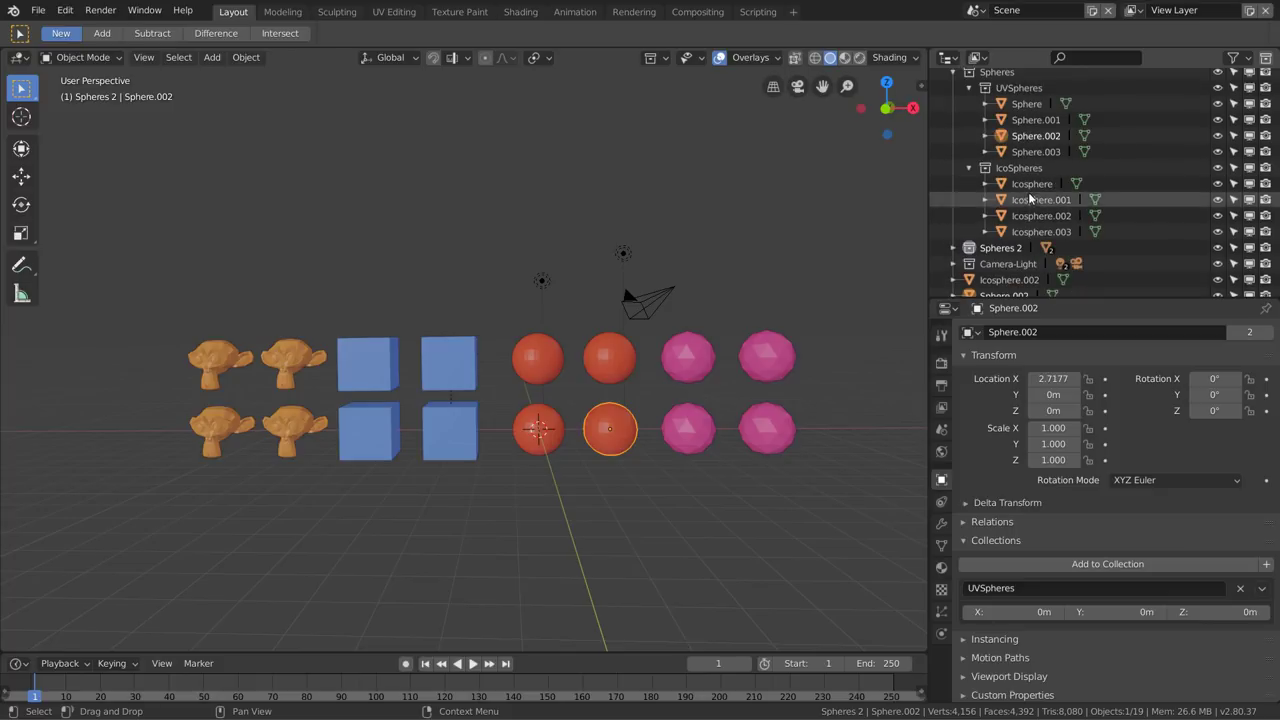
{"action": "mouse_move", "coordinate": [1020, 185]}
{"action": "left_mouse_down"}
{"action": "mouse_move", "coordinate": [1030, 110]}
{"action": "mouse_move", "coordinate": [1013, 217]}
{"action": "left_mouse_up"}
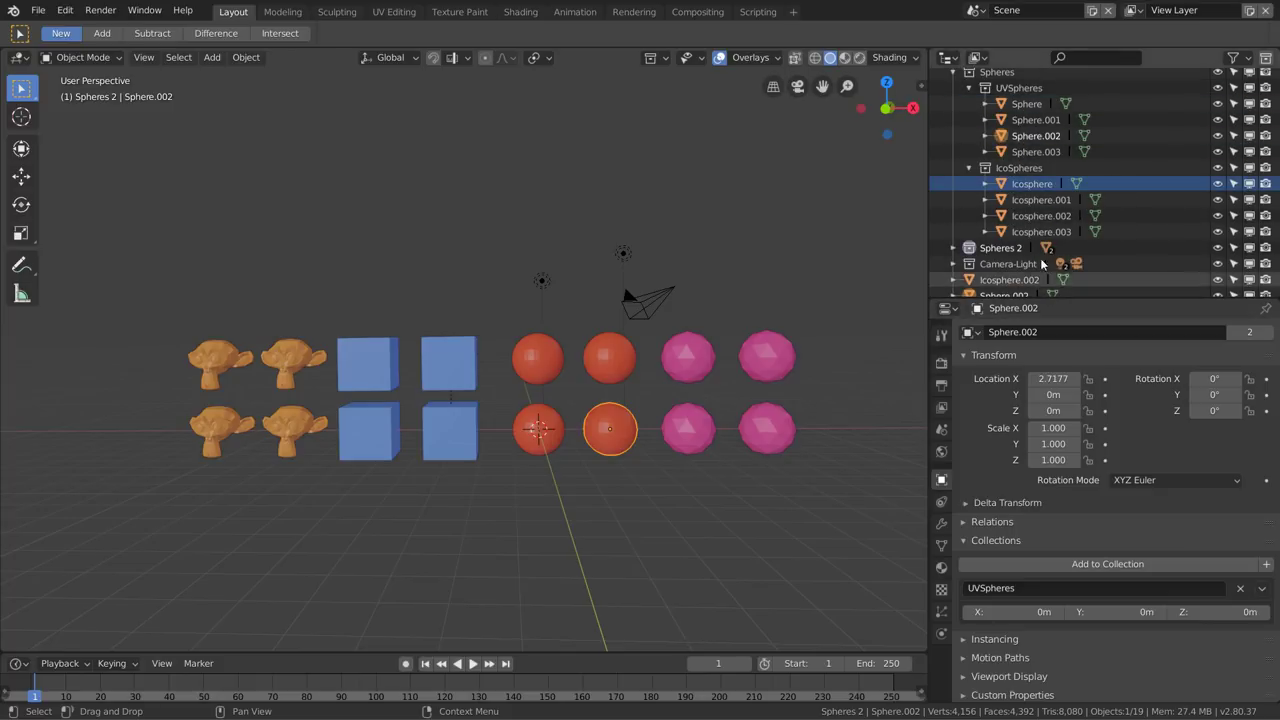
{"action": "scroll", "coordinate": [1000, 160], "scroll_direction": "up", "scroll_amount": 2}
{"action": "left_click", "coordinate": [975, 129]}
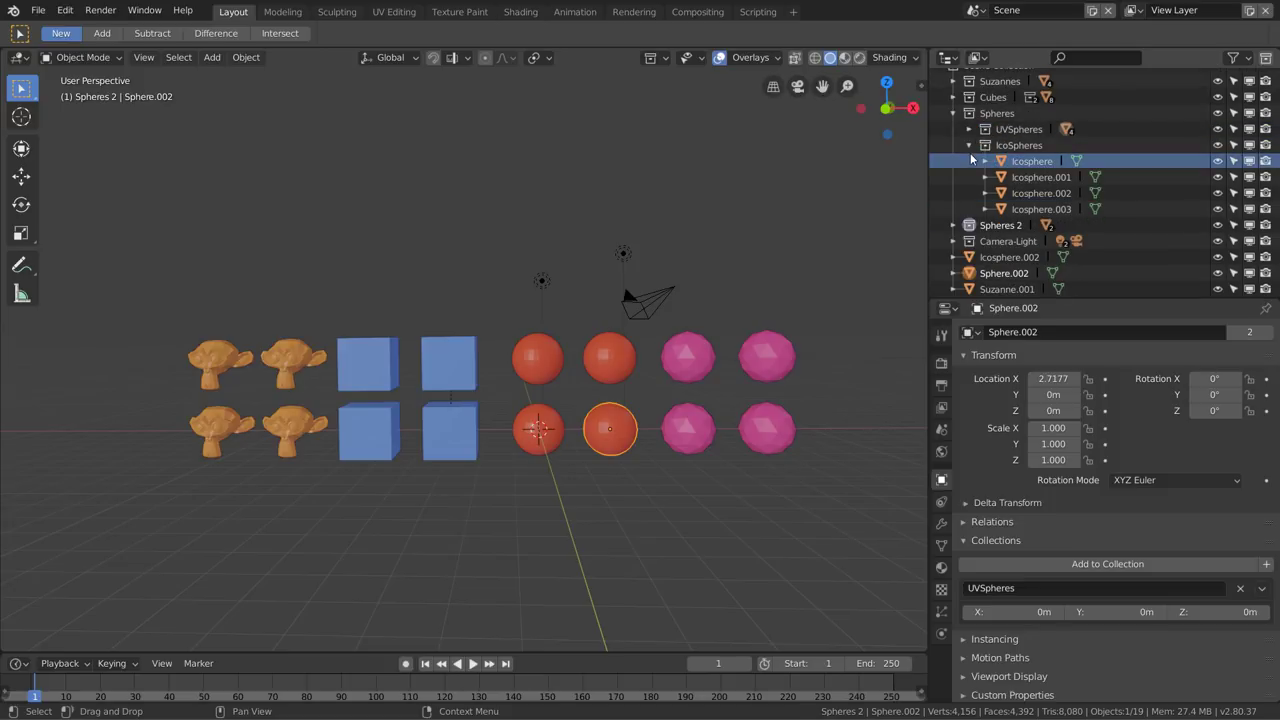
{"action": "left_click", "coordinate": [1030, 161]}
{"action": "left_click", "coordinate": [955, 113]}
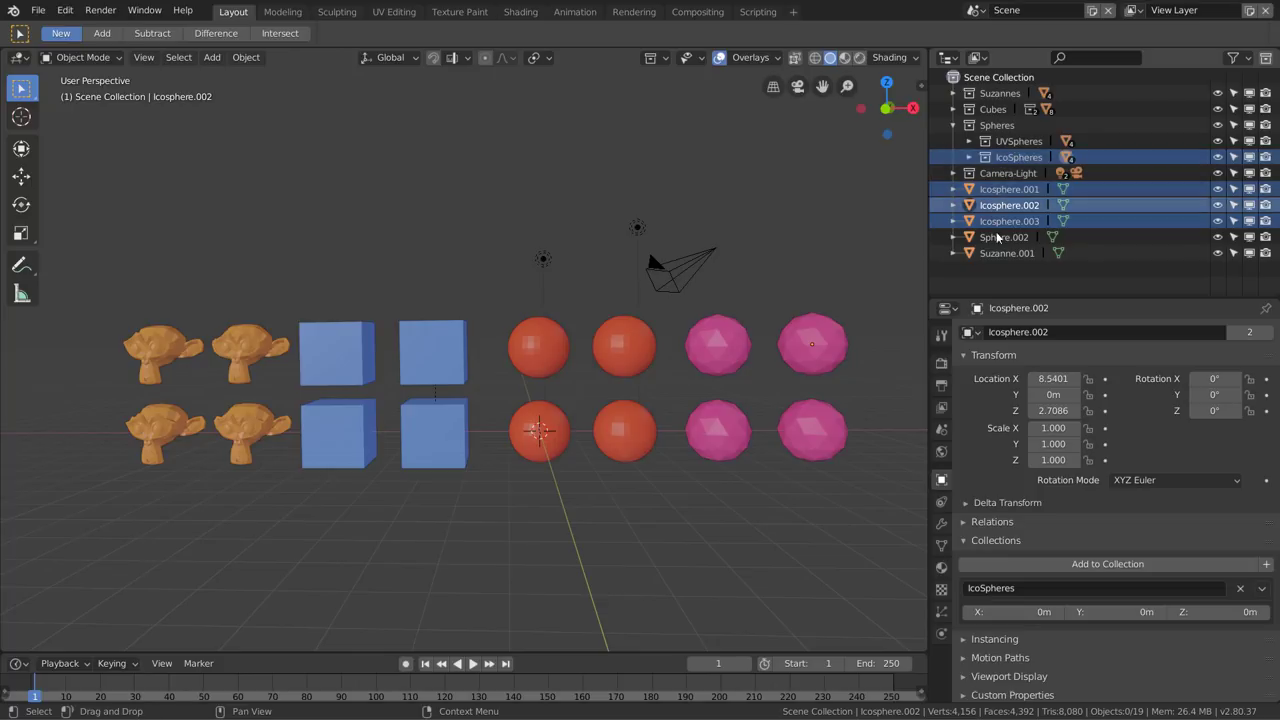
Unlink the loose Icosphere.001, Icosphere.002 and Icosphere.003 from the scene
{"action": "left_click", "coordinate": [1013, 160]}
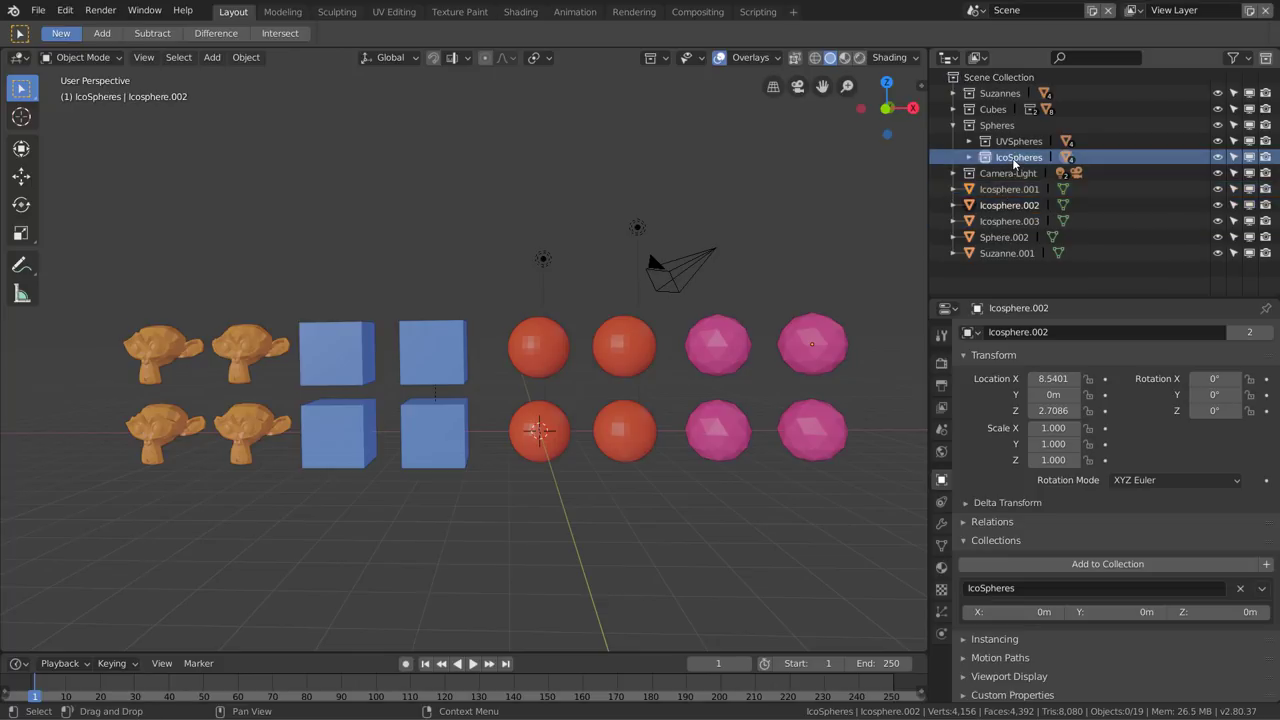
{"action": "right_click", "coordinate": [1013, 163]}
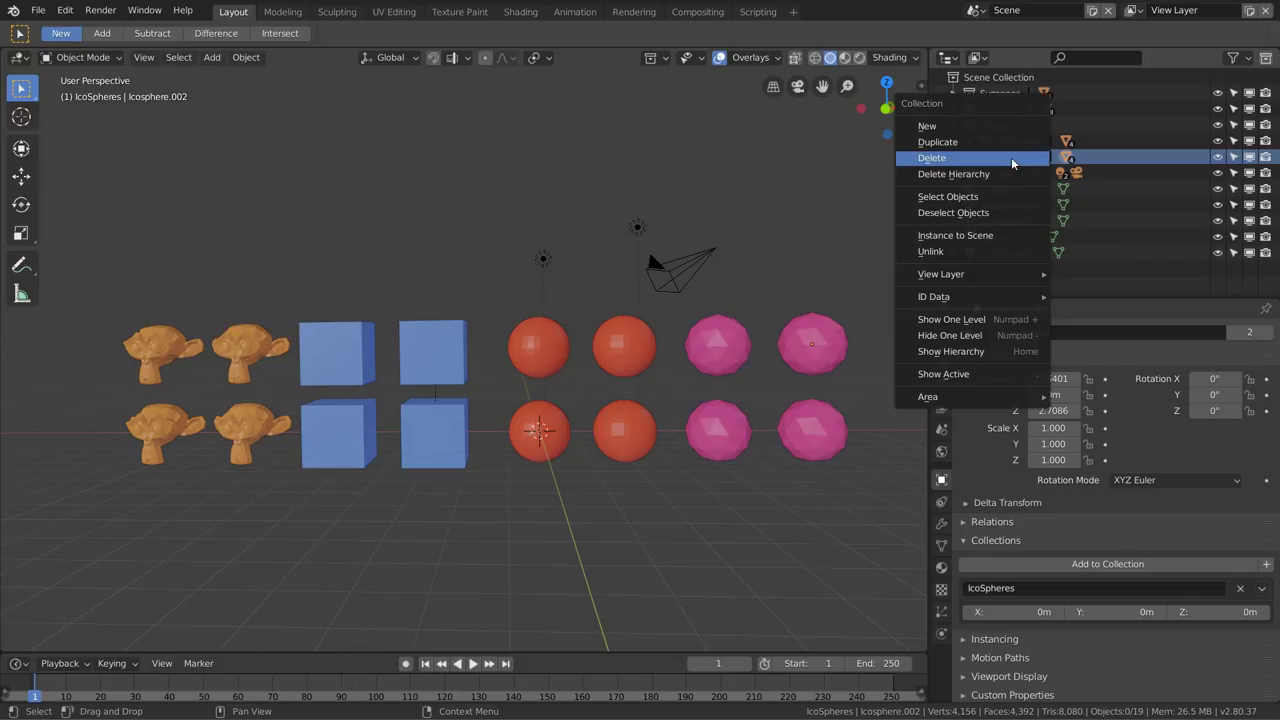
{"action": "left_click", "coordinate": [978, 200]}
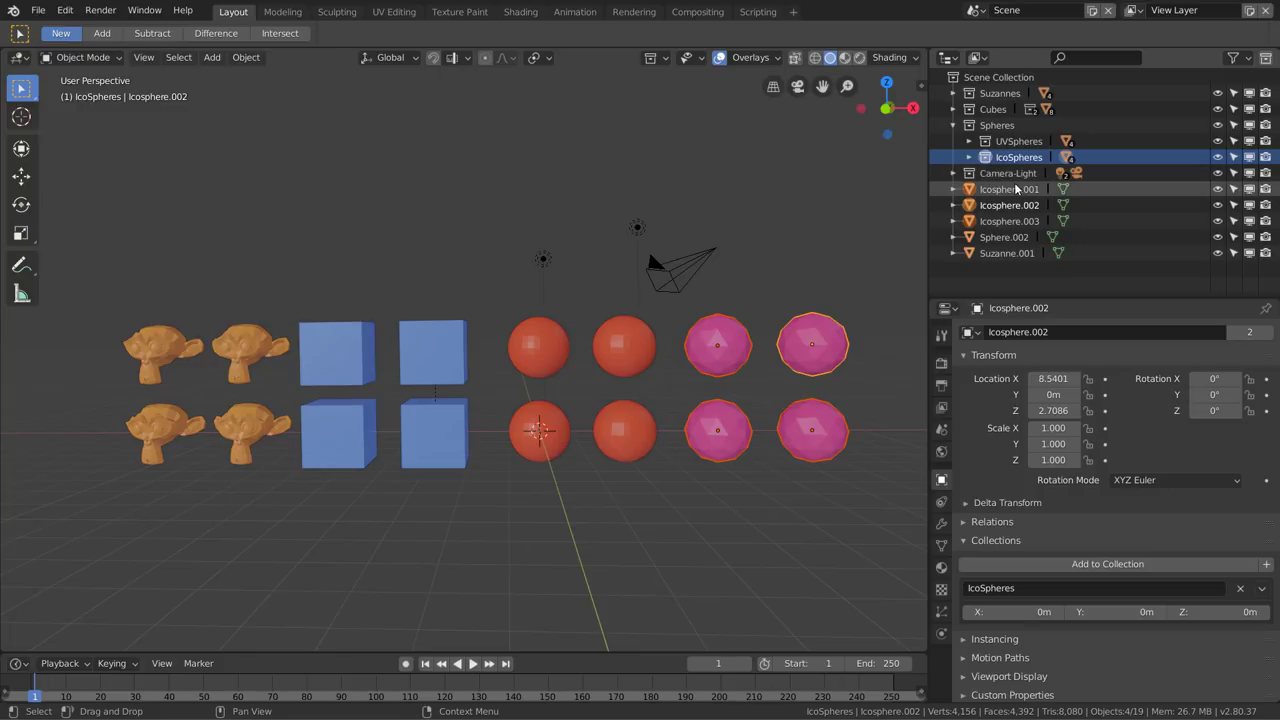
{"action": "left_click", "coordinate": [1008, 189]}
{"action": "left_click", "coordinate": [1008, 205], "text": "ctrl"}
{"action": "left_click", "coordinate": [1009, 222], "text": "ctrl"}
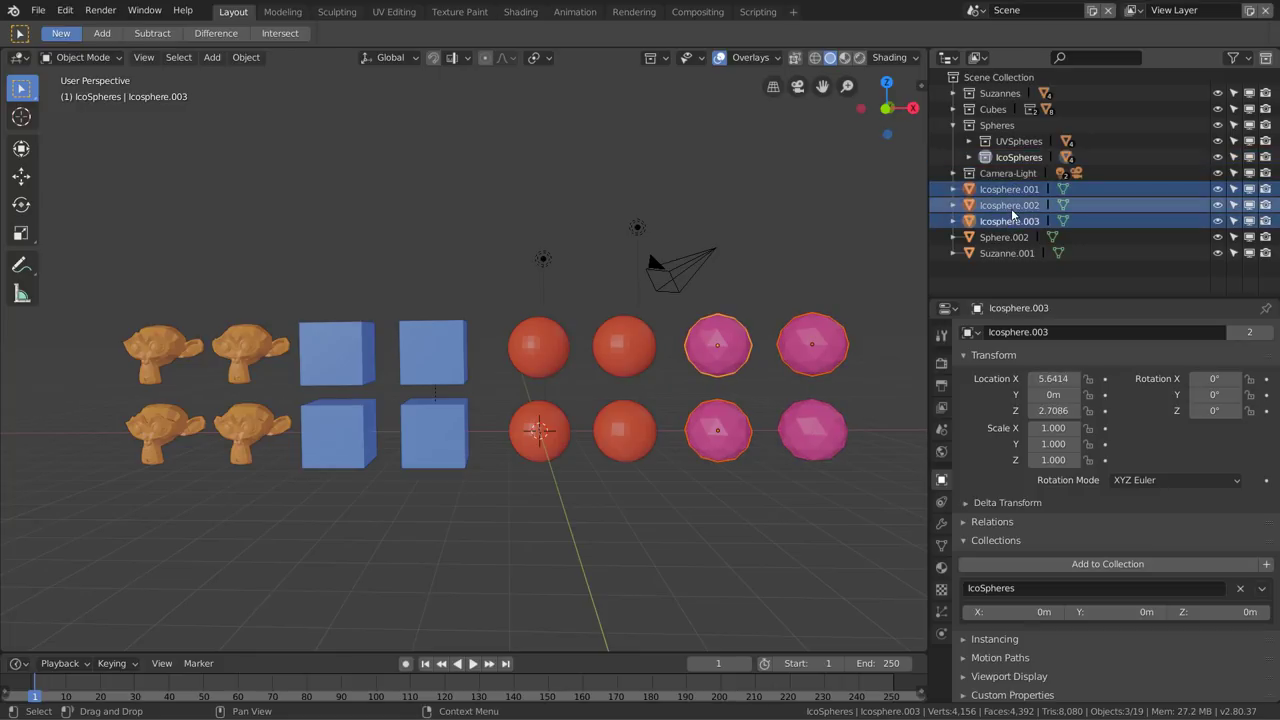
{"action": "right_click", "coordinate": [1009, 222]}
{"action": "left_click", "coordinate": [980, 212]}
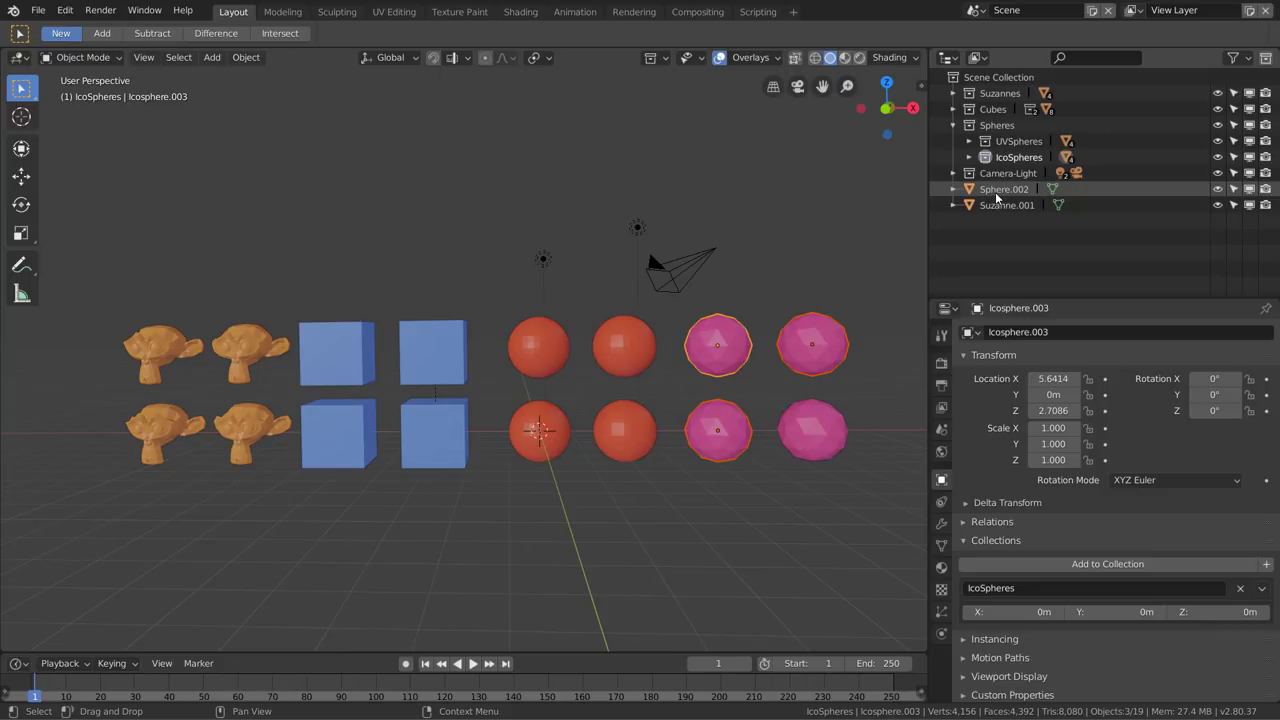
Unlink the loose Sphere.002 and Suzanne.001 from the scene
{"action": "left_click", "coordinate": [997, 195]}
{"action": "left_click", "coordinate": [1006, 206]}
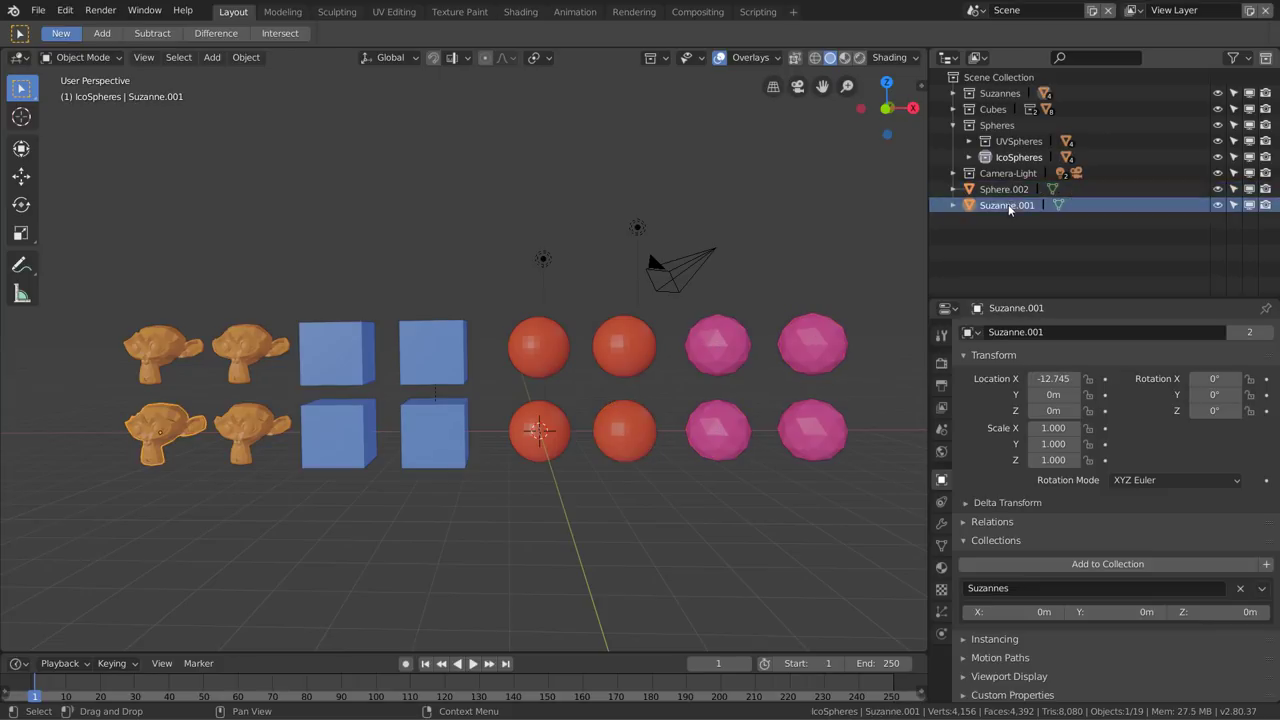
{"action": "left_click", "coordinate": [1003, 190]}
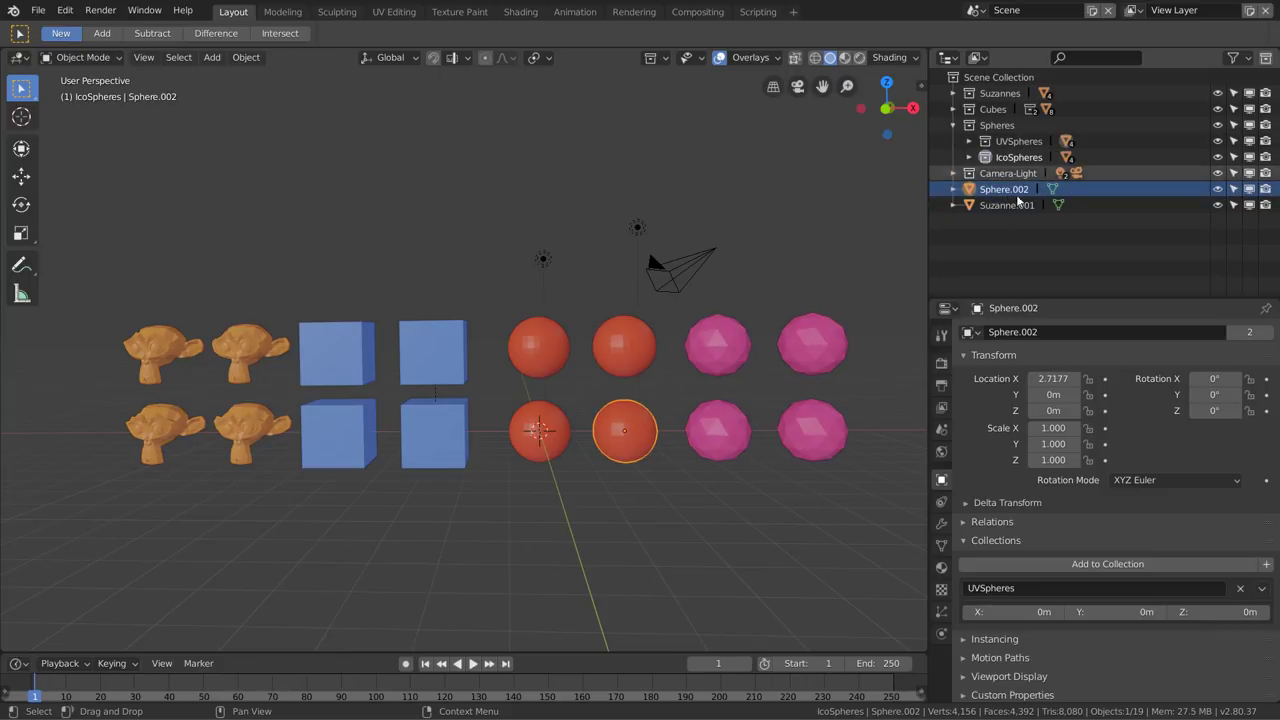
{"action": "right_click", "coordinate": [995, 192]}
{"action": "left_click", "coordinate": [913, 189]}
{"action": "left_click", "coordinate": [1007, 196]}
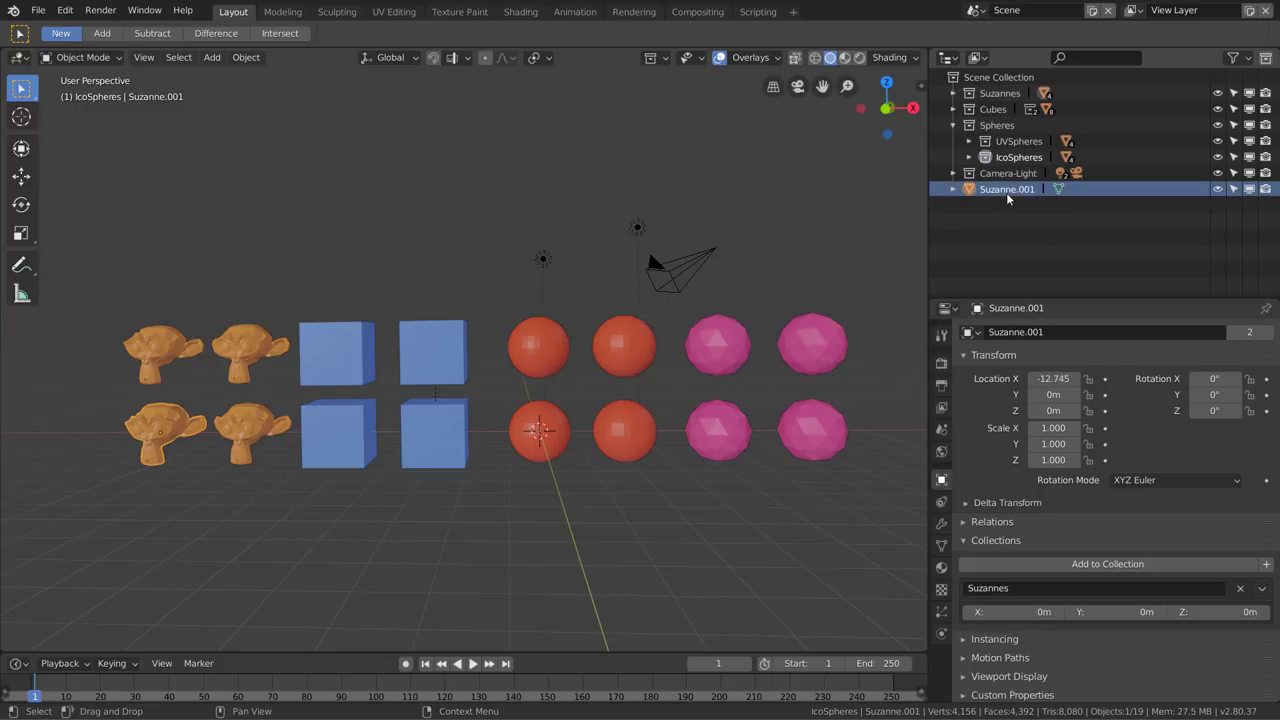
{"action": "right_click", "coordinate": [1007, 198]}
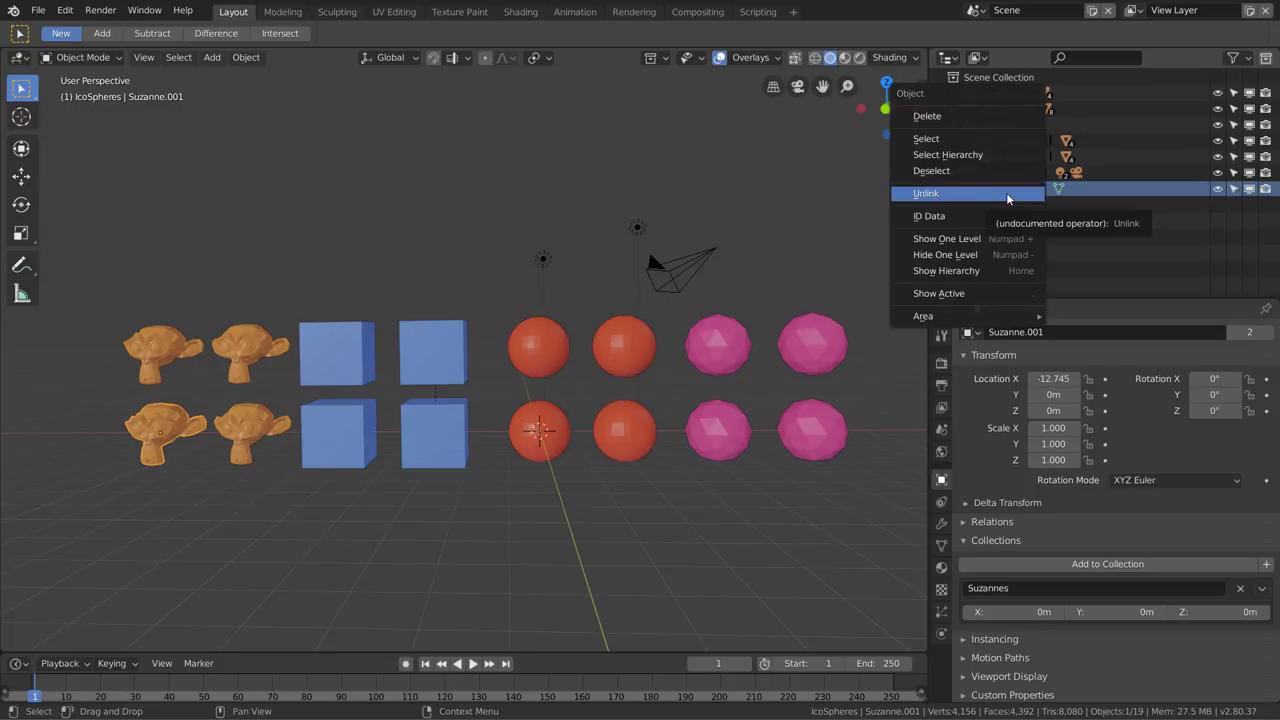
{"action": "left_click", "coordinate": [1007, 198]}
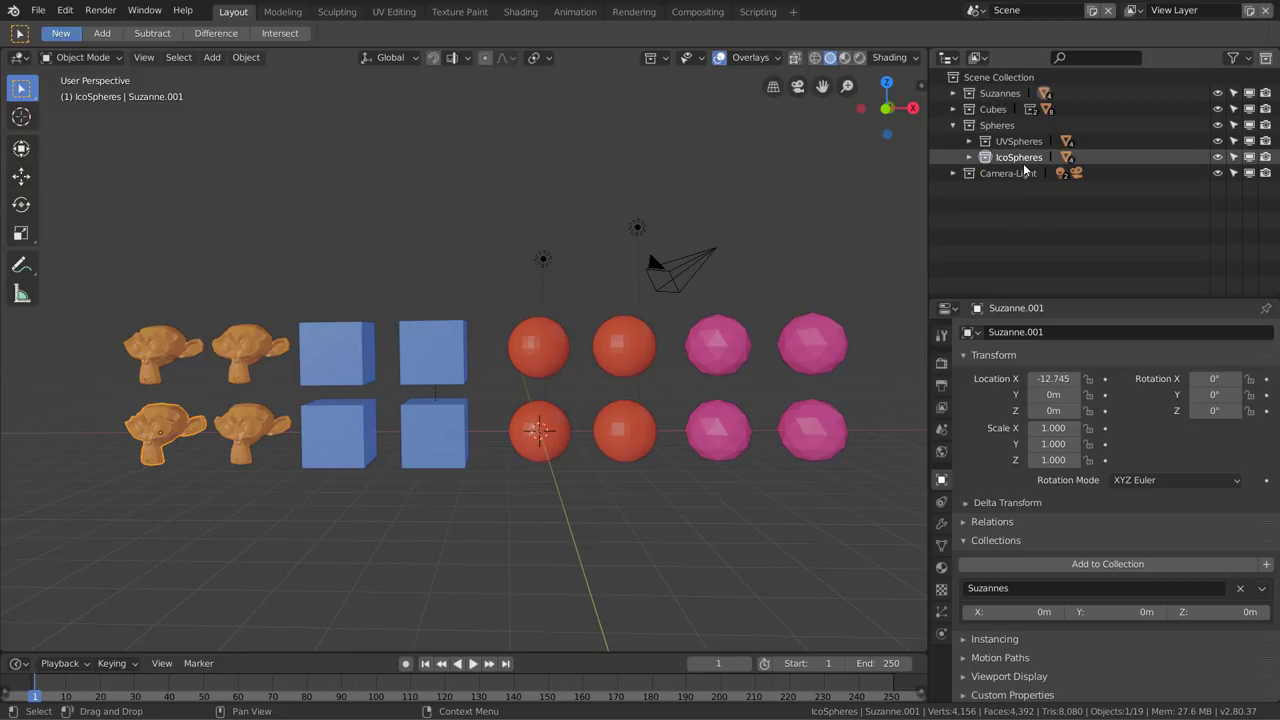
Expand every collection in the Outliner, then collapse back to the top-level collections
{"action": "key", "text": "shift+a"}
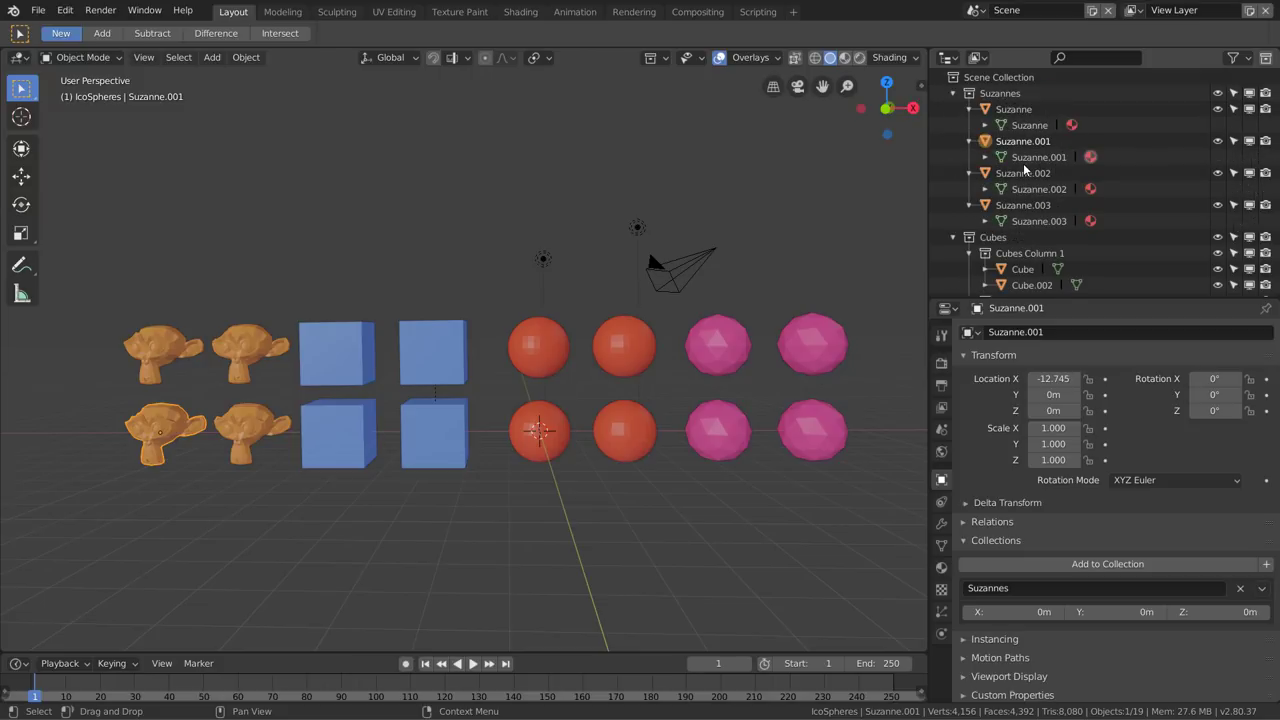
{"action": "key", "text": "shift+a"}
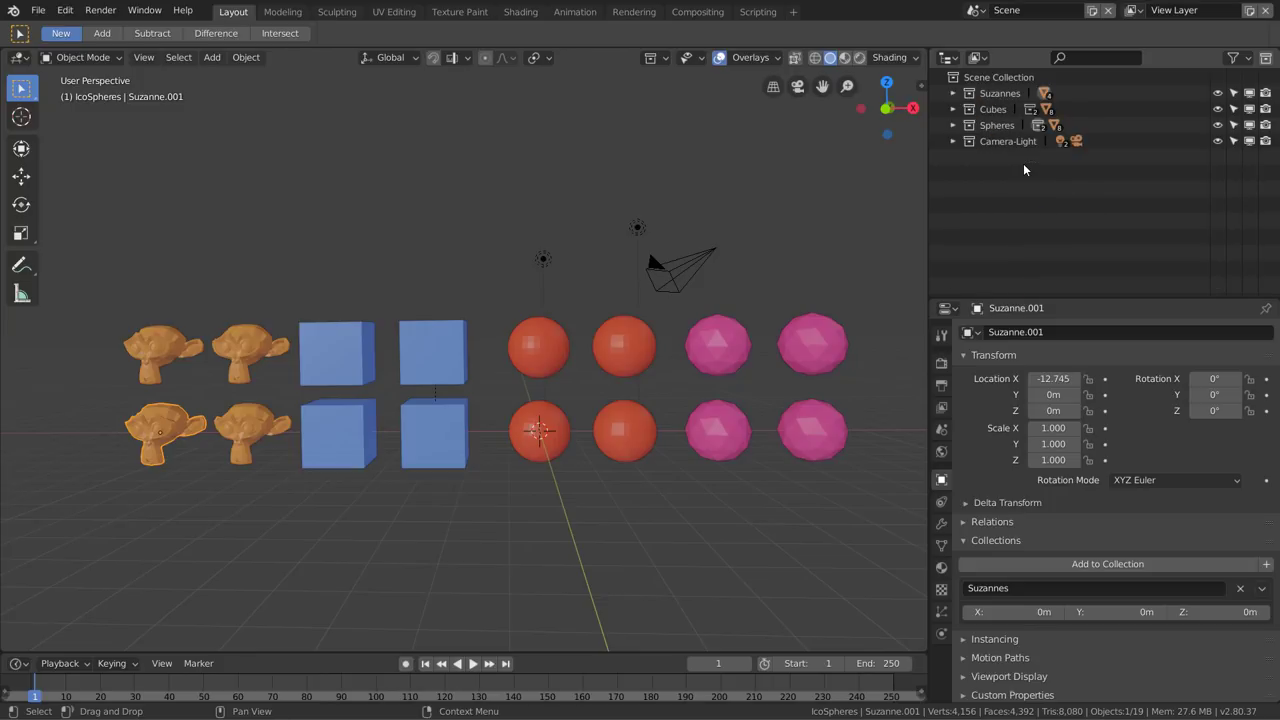
{"action": "key", "text": "shift+a"}
{"action": "key", "text": "shift+a"}
{"action": "key", "text": "shift+a"}
{"action": "key", "text": "shift+a"}
{"action": "key", "text": "shift+a"}
{"action": "key", "text": "shift+a"}
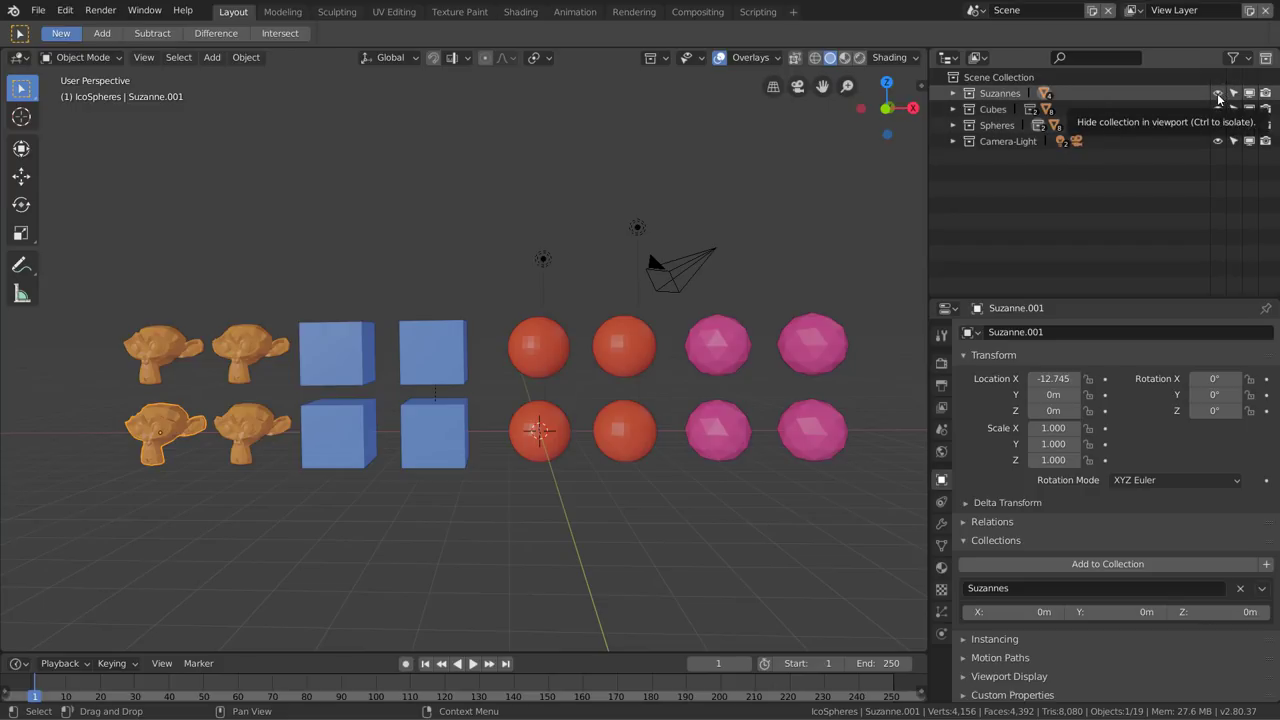
{"action": "left_click", "coordinate": [1218, 94]}
{"action": "left_click", "coordinate": [1218, 95]}
{"action": "left_click", "coordinate": [1218, 109]}
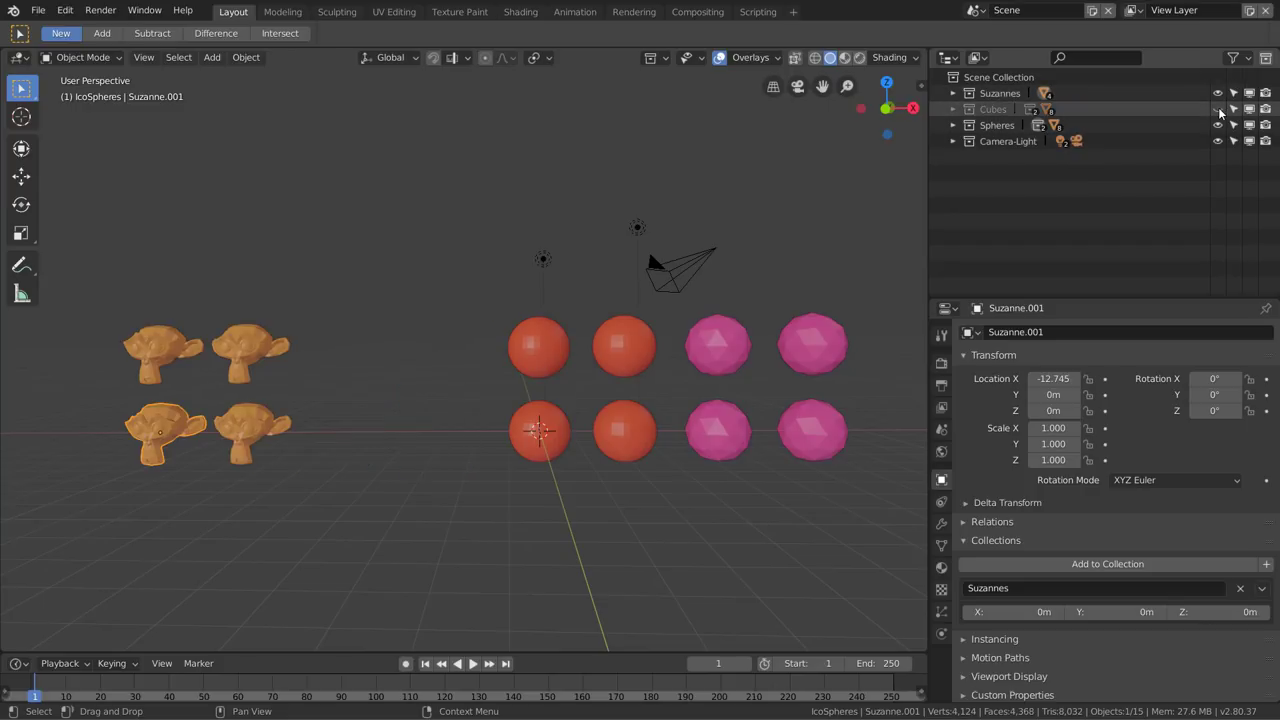
{"action": "left_click", "coordinate": [1218, 109]}
{"action": "left_click", "coordinate": [1218, 109]}
{"action": "left_click", "coordinate": [1218, 110]}
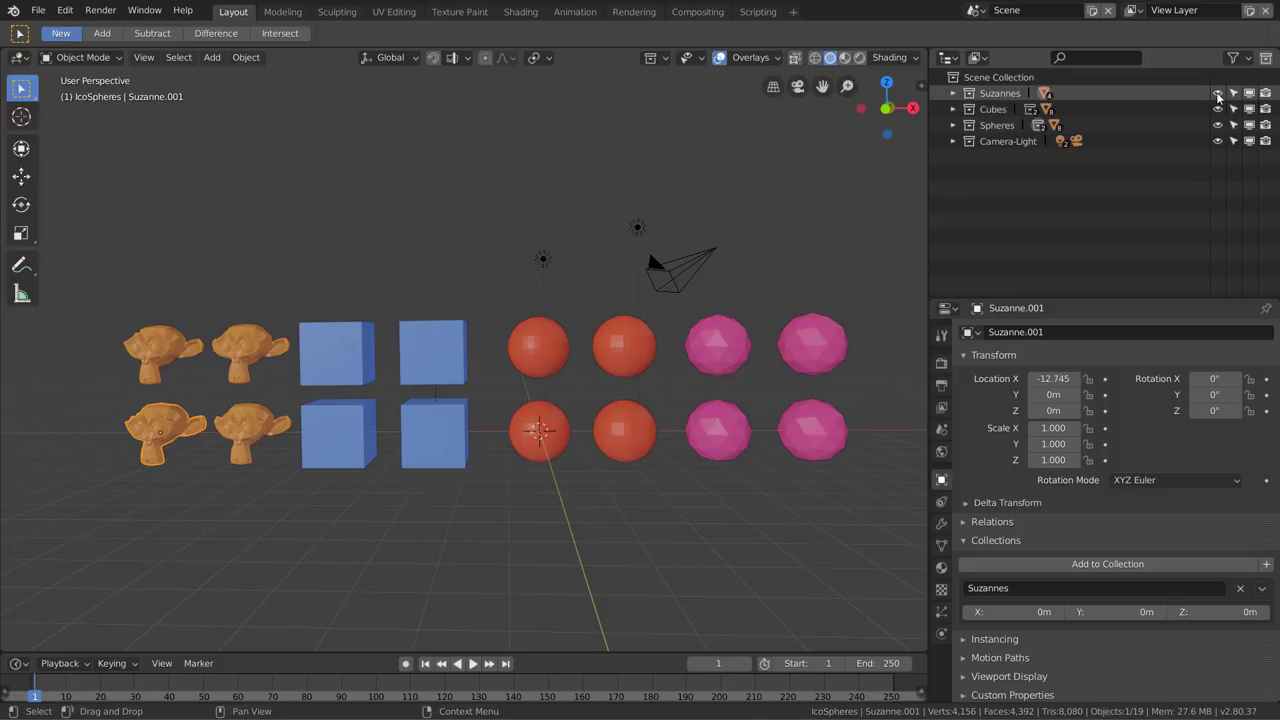
{"action": "left_click_drag", "start_coordinate": [1218, 94], "coordinate": [1218, 112]}
{"action": "left_click", "coordinate": [1217, 93]}
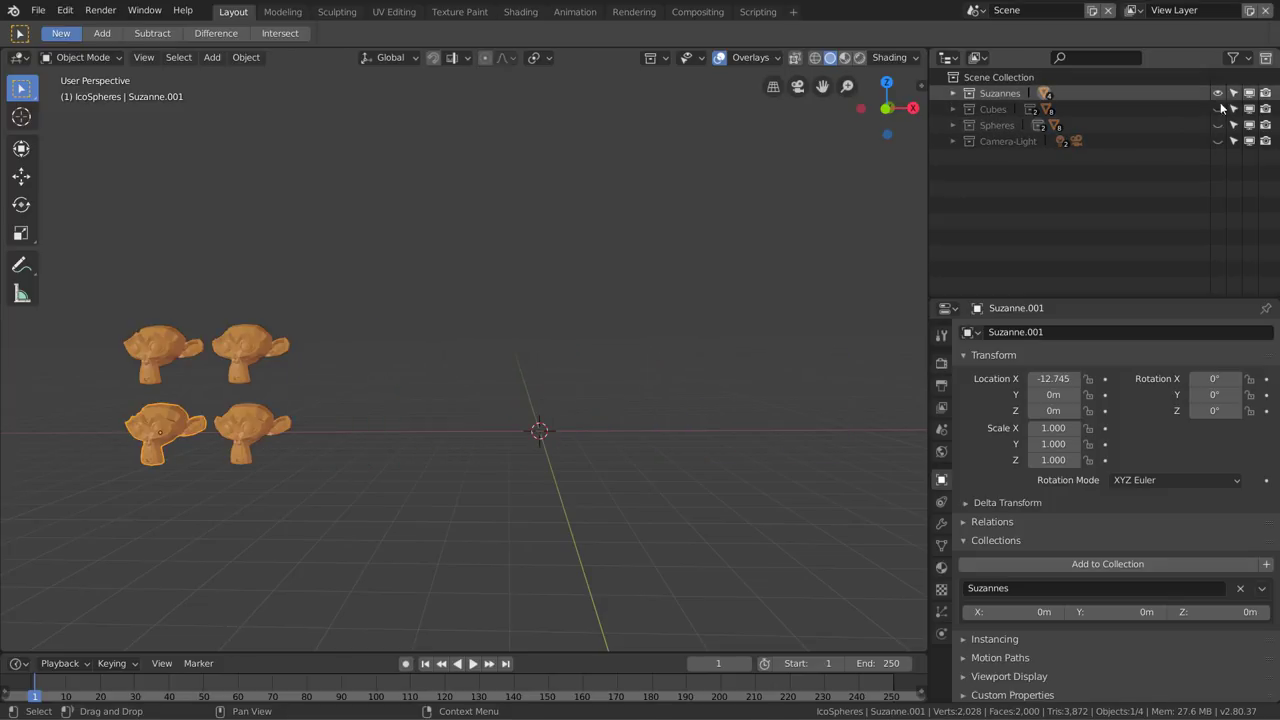
{"action": "left_click_drag", "start_coordinate": [1217, 109], "coordinate": [1218, 141]}
{"action": "left_click", "coordinate": [1217, 93]}
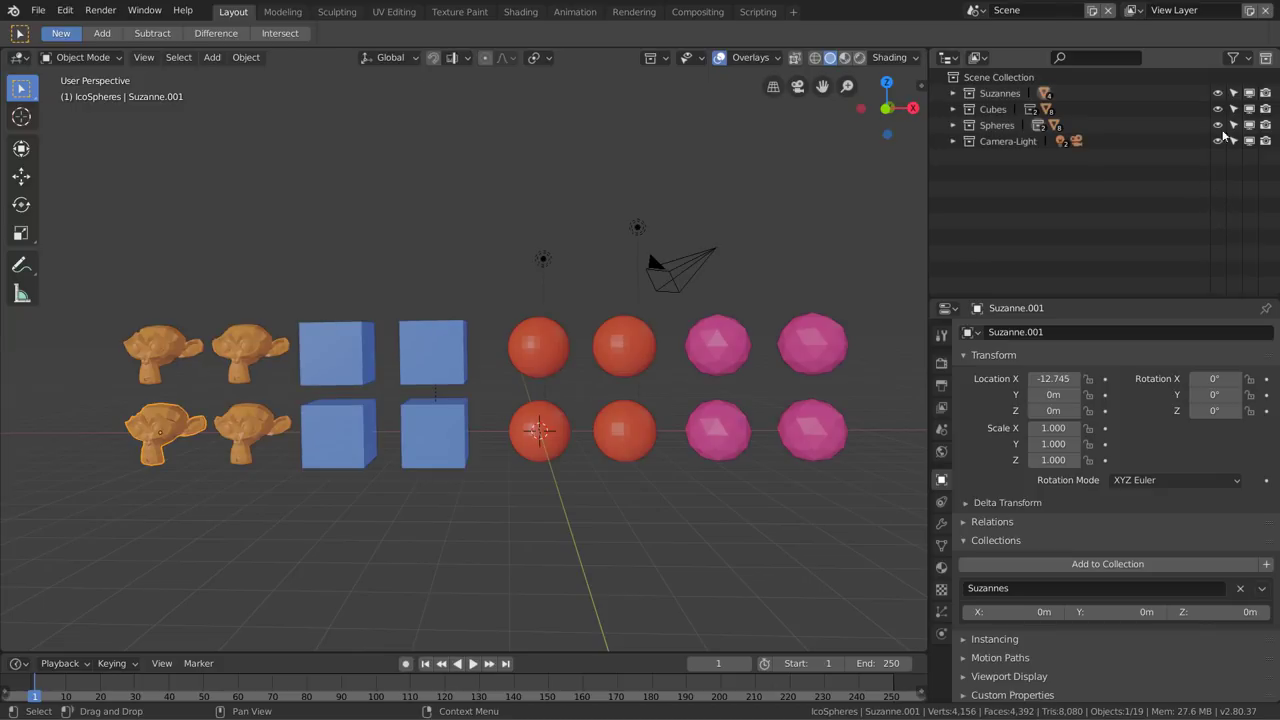
{"action": "left_click", "coordinate": [1235, 94]}
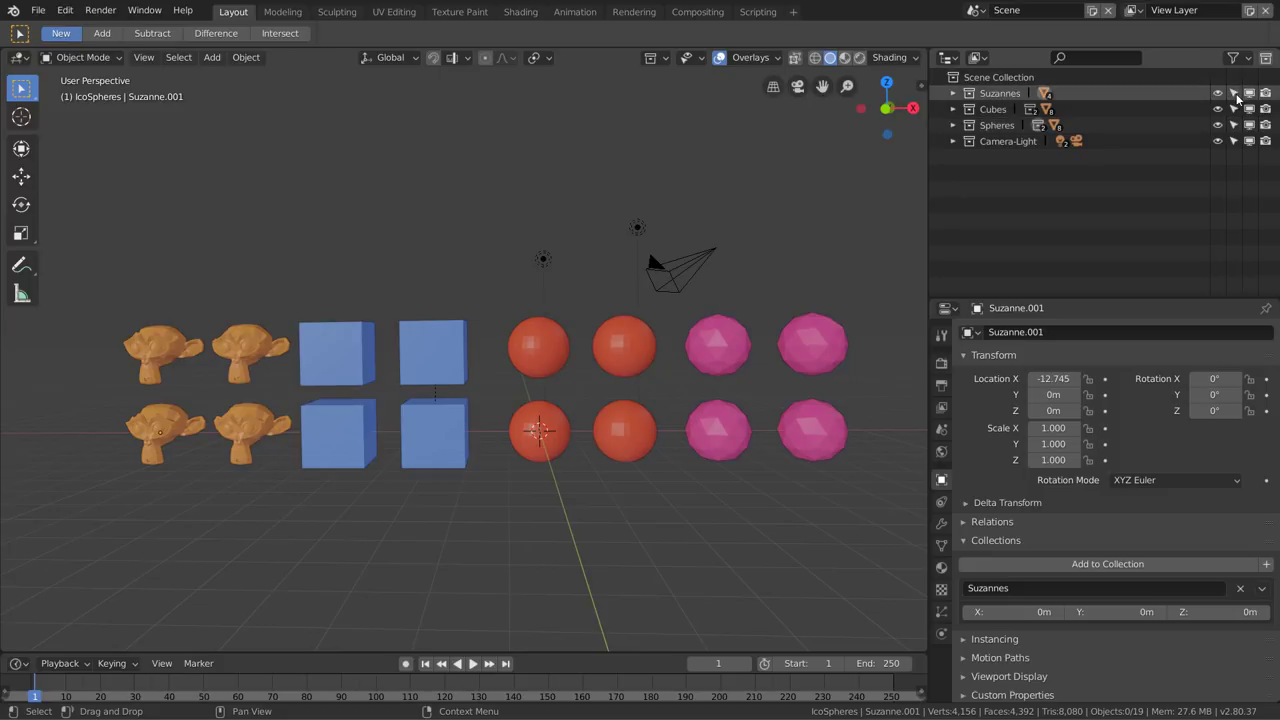
Toggle the Suzannes collection's selectability off and back on
{"action": "left_click", "coordinate": [244, 403]}
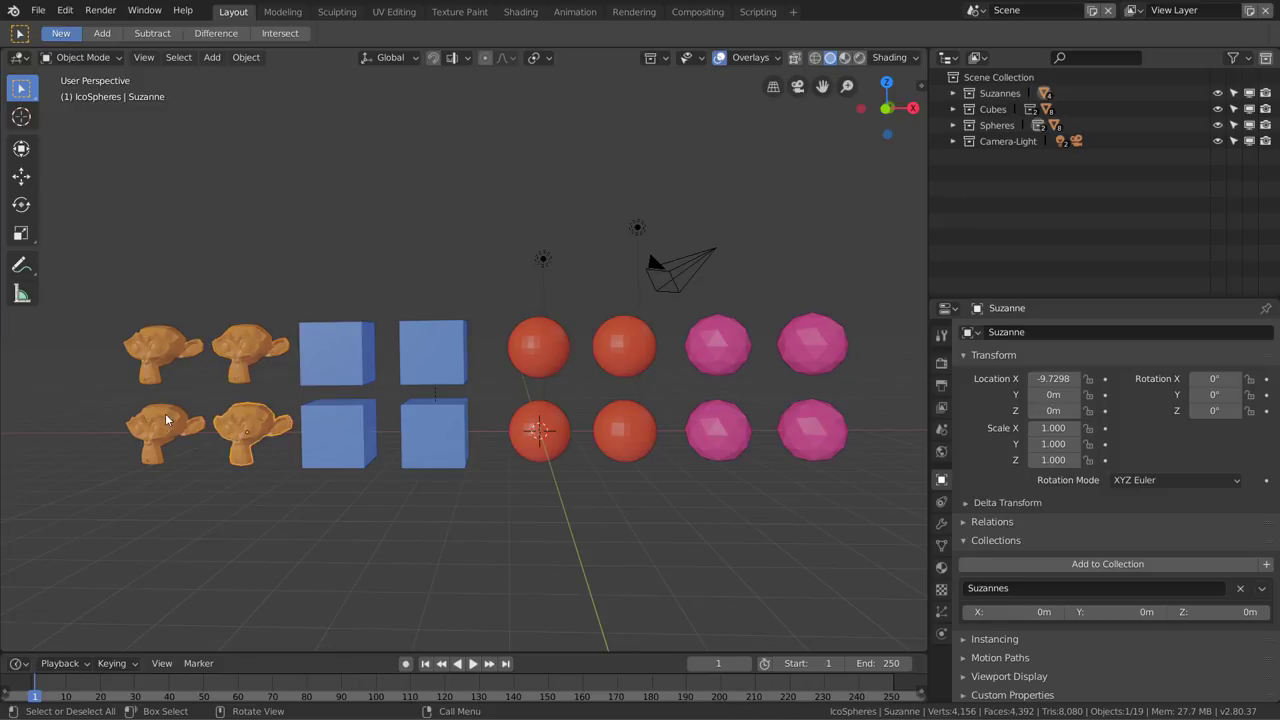
{"action": "left_click", "coordinate": [172, 352]}
{"action": "left_click", "coordinate": [244, 350]}
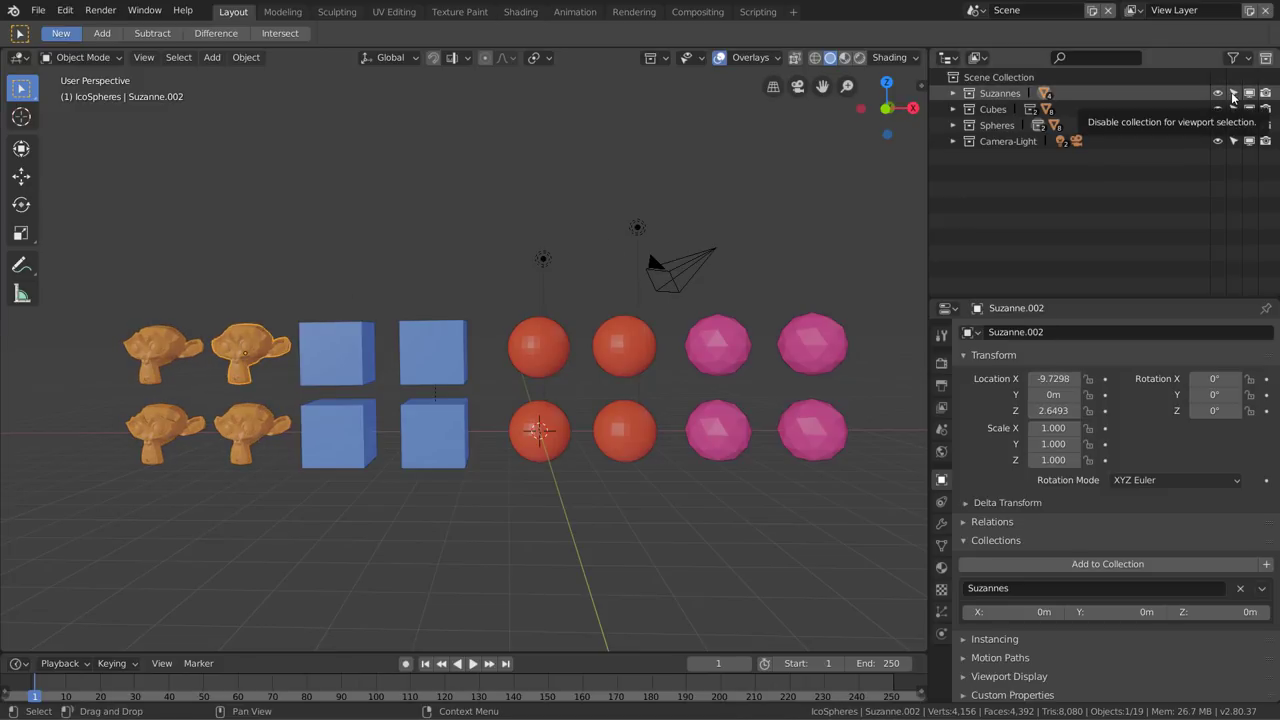
{"action": "left_click", "coordinate": [1233, 94]}
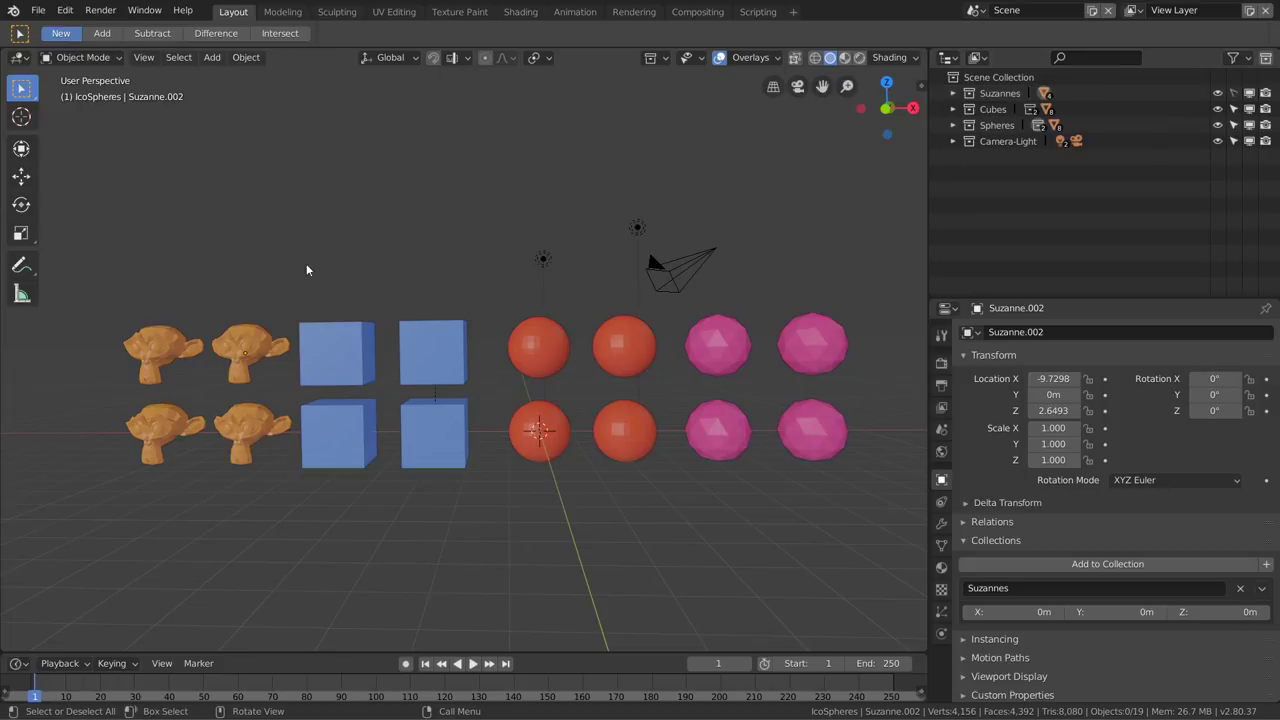
{"action": "left_click", "coordinate": [1233, 93]}
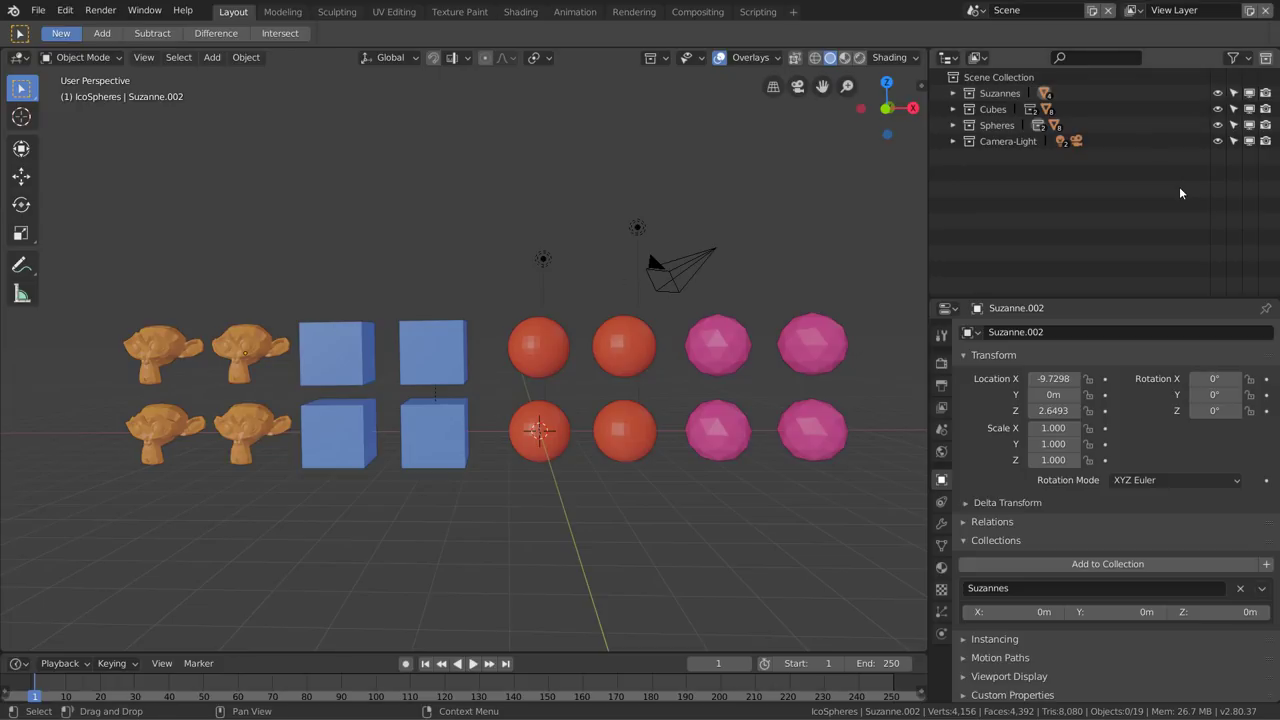
Toggle the Suzannes collection's viewport and visibility switches several times
{"action": "left_click", "coordinate": [1250, 93]}
{"action": "left_click", "coordinate": [1250, 93]}
{"action": "left_click", "coordinate": [1250, 93]}
{"action": "left_click", "coordinate": [1250, 93]}
{"action": "left_click", "coordinate": [1250, 93]}
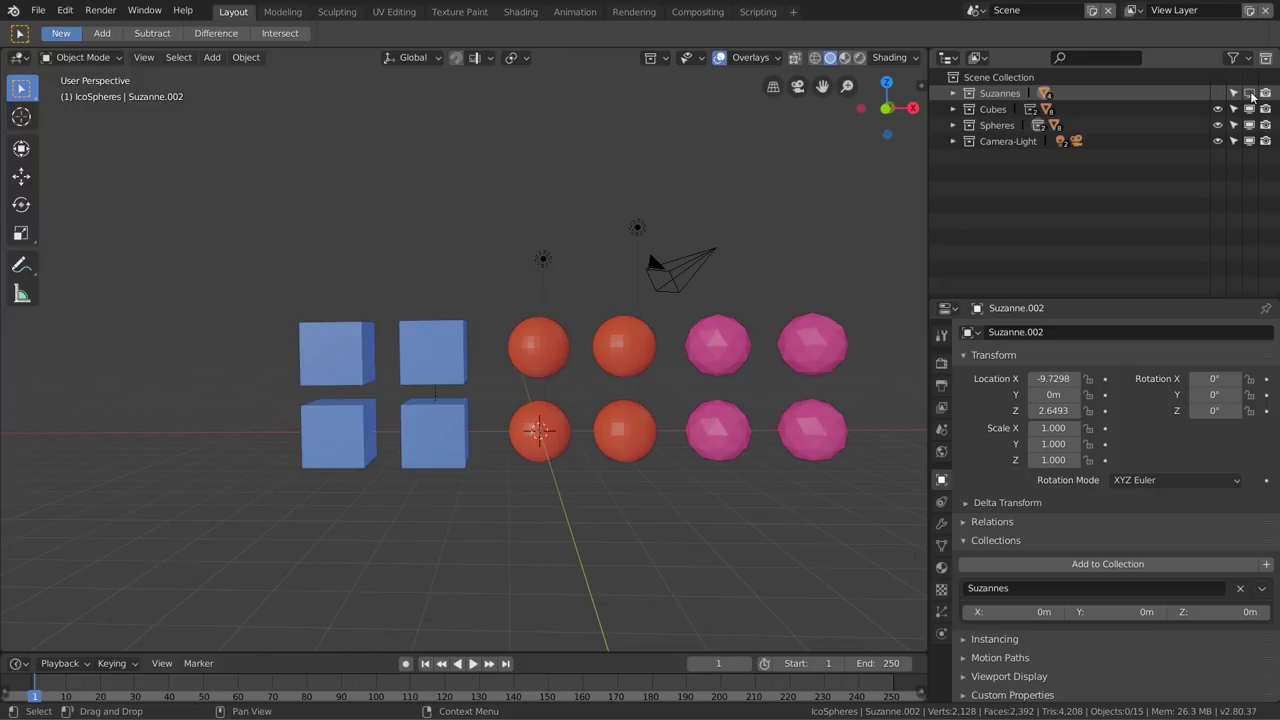
{"action": "left_click", "coordinate": [1250, 93]}
{"action": "left_click", "coordinate": [1250, 93]}
{"action": "left_click", "coordinate": [1250, 93]}
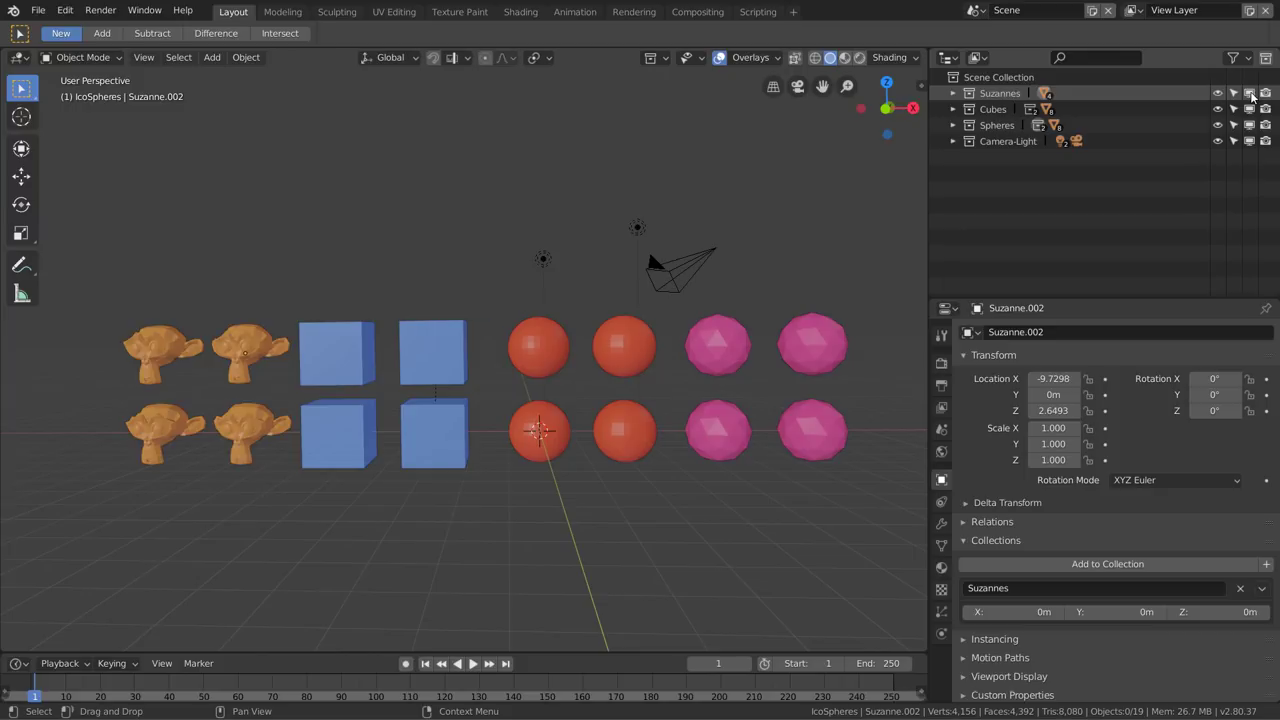
{"action": "left_click", "coordinate": [1218, 93]}
{"action": "left_click", "coordinate": [1218, 93]}
Hide the top-left, top-right, lower-right and lower-left monkeys one at a time
{"action": "left_click", "coordinate": [178, 352]}
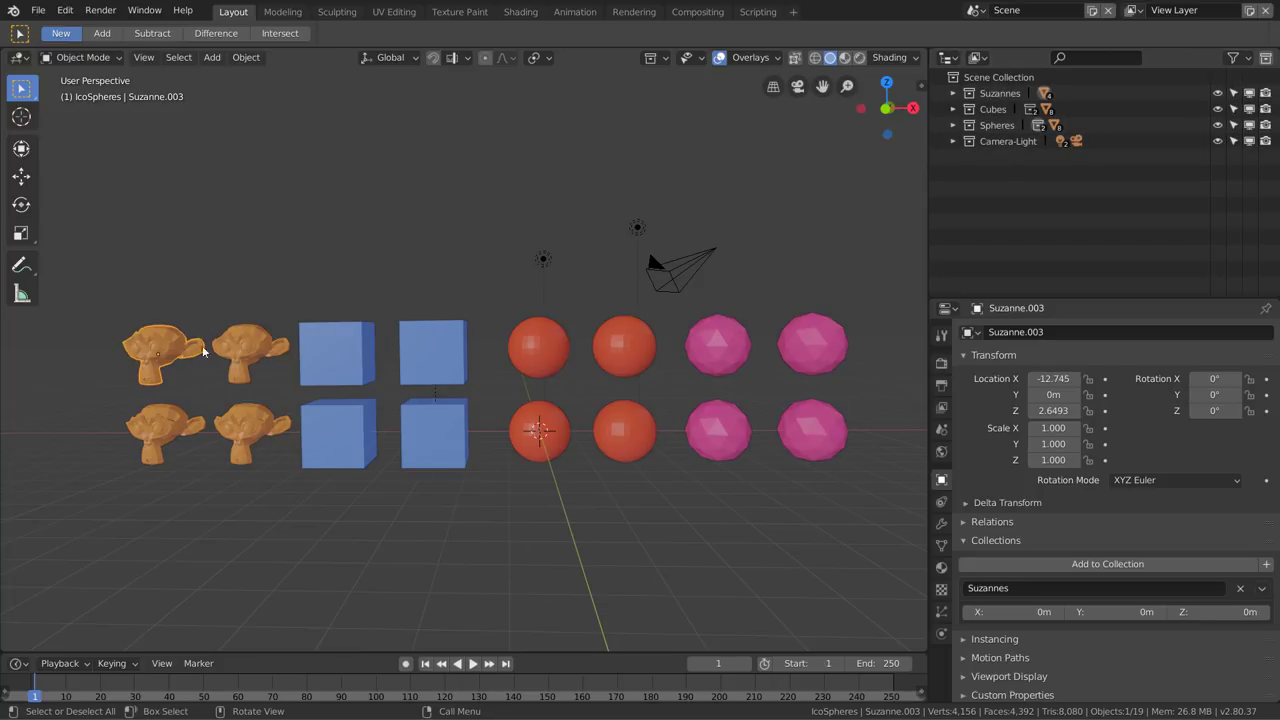
{"action": "key", "text": "Delete"}
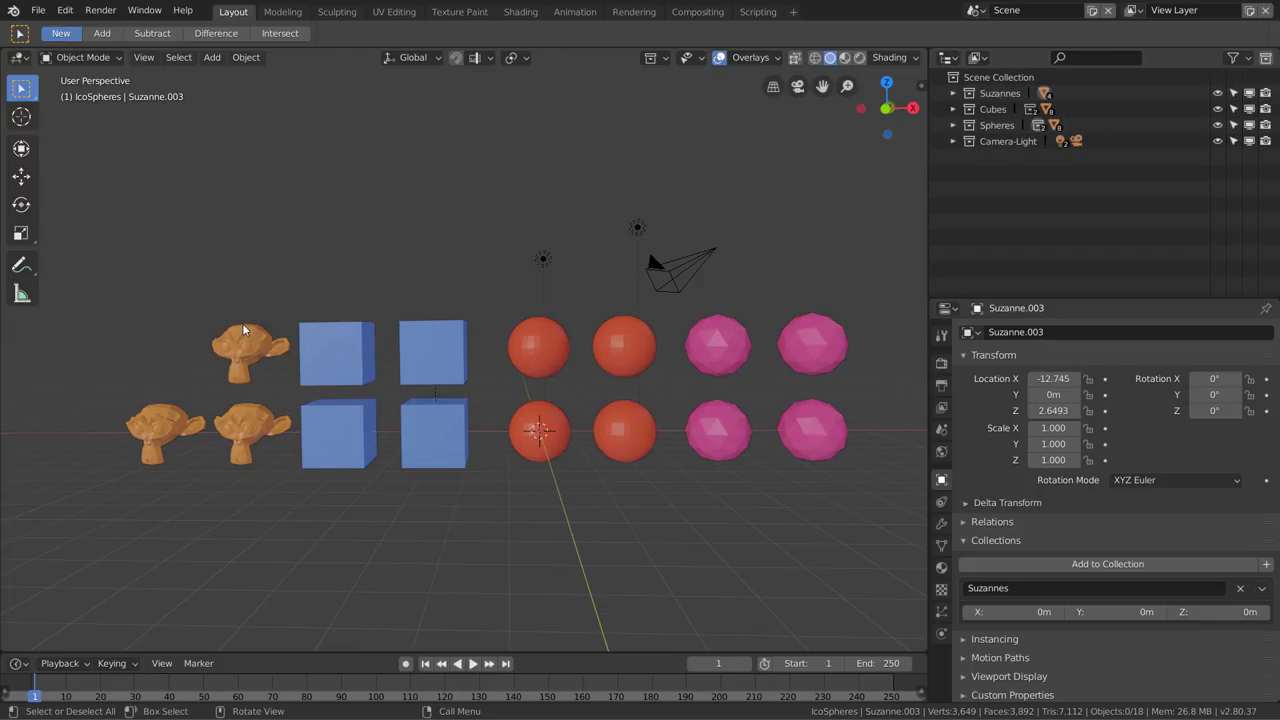
{"action": "left_click", "coordinate": [245, 338]}
{"action": "key", "text": "Delete"}
{"action": "left_click", "coordinate": [237, 418]}
{"action": "key", "text": "Delete"}
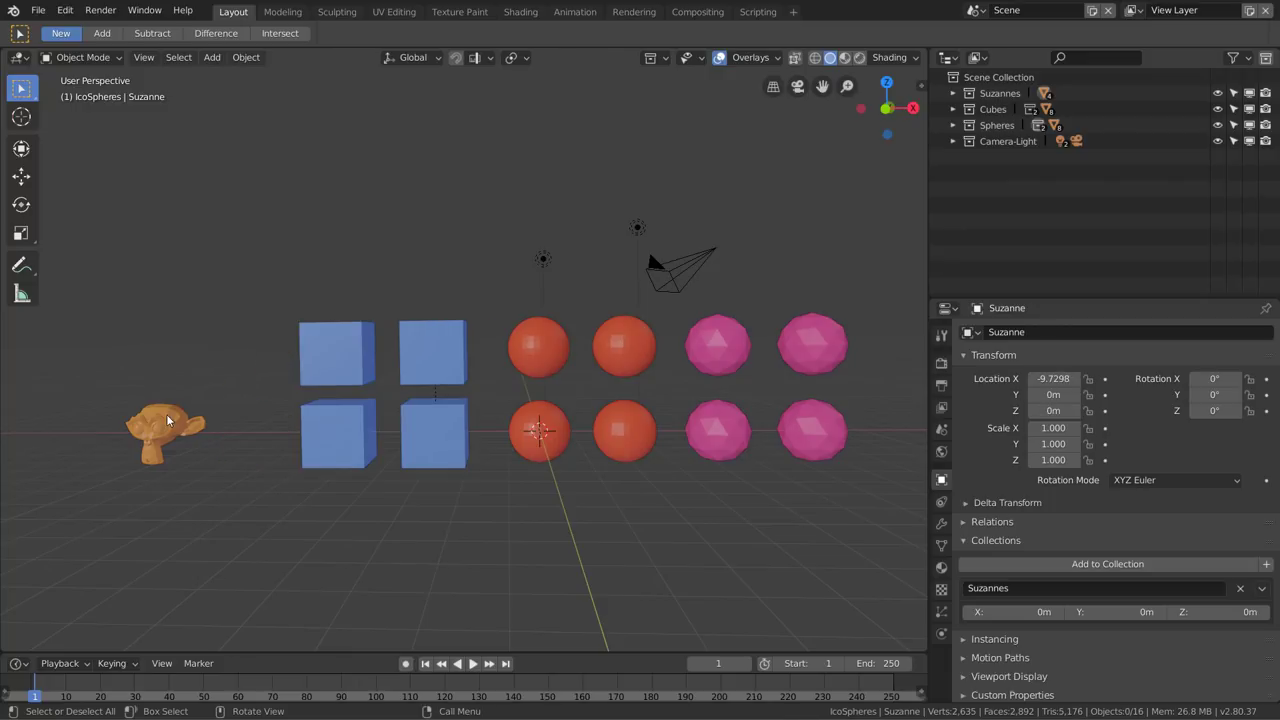
{"action": "left_click", "coordinate": [167, 420]}
{"action": "key", "text": "Delete"}
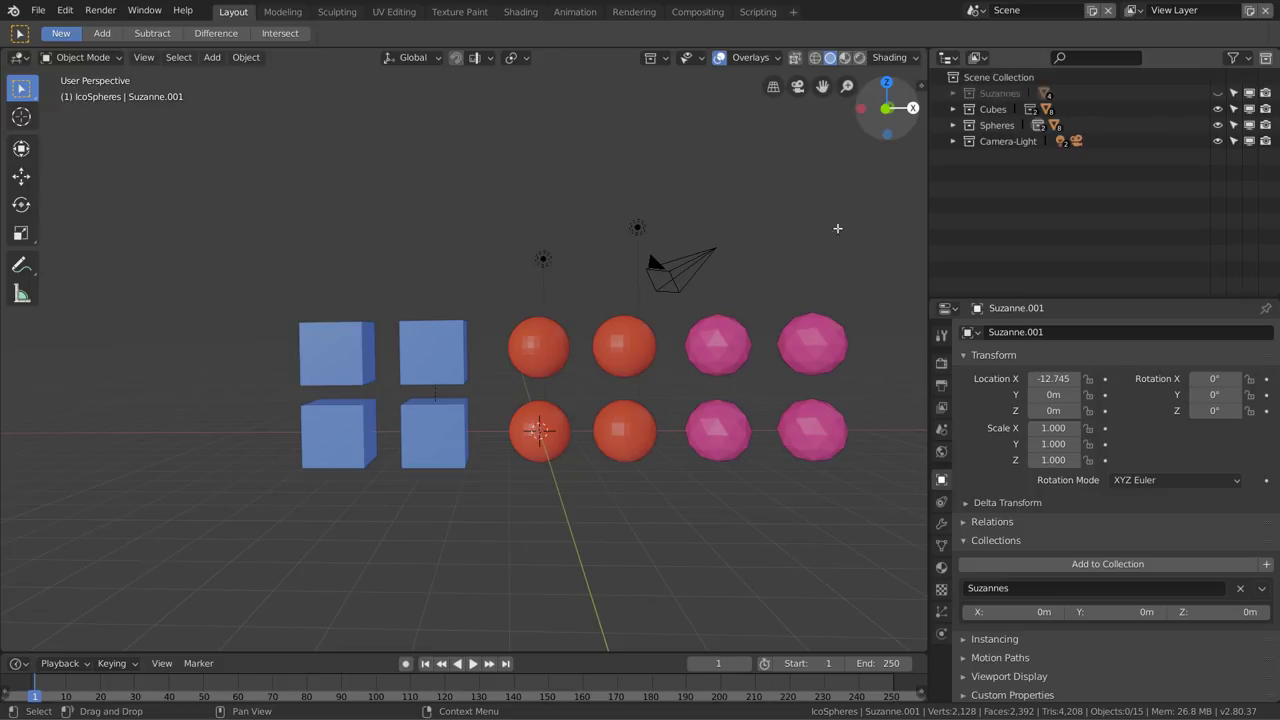
Hide the upper-left red sphere and upper pink icosphere, then reveal everything with Alt+H
{"action": "left_click", "coordinate": [538, 344]}
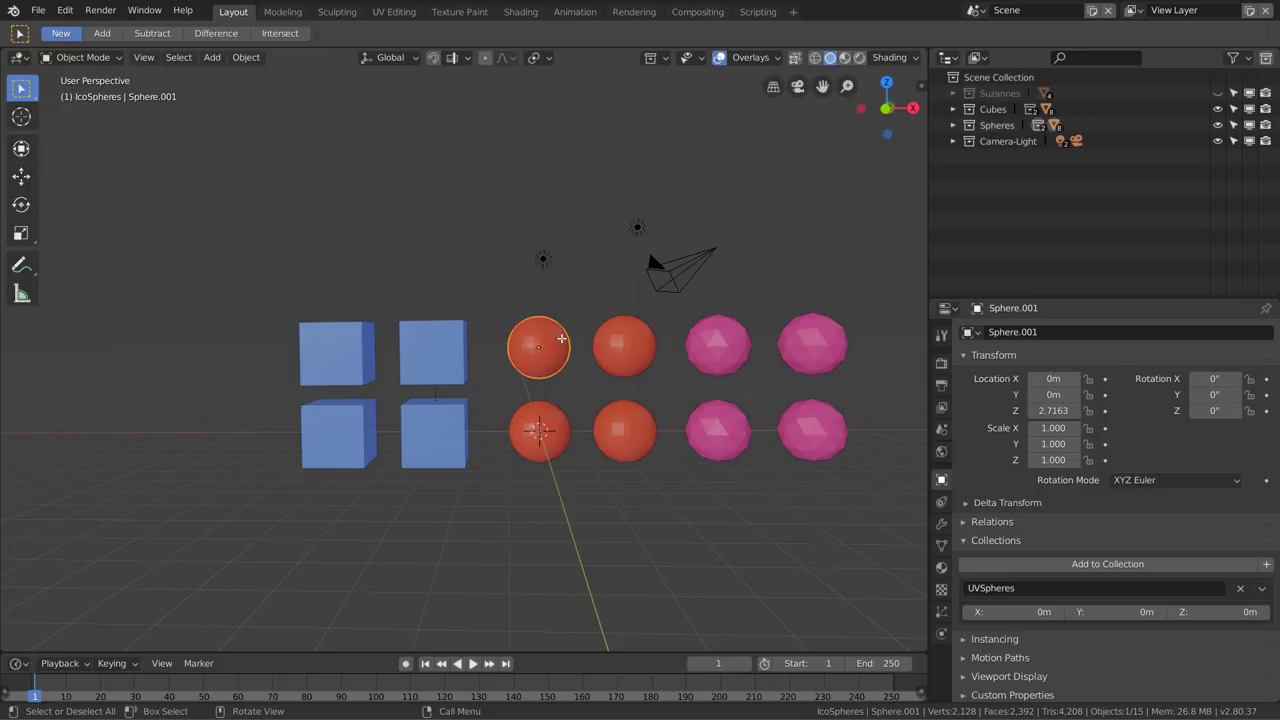
{"action": "key", "text": "h"}
{"action": "left_click", "coordinate": [700, 341]}
{"action": "key", "text": "h"}
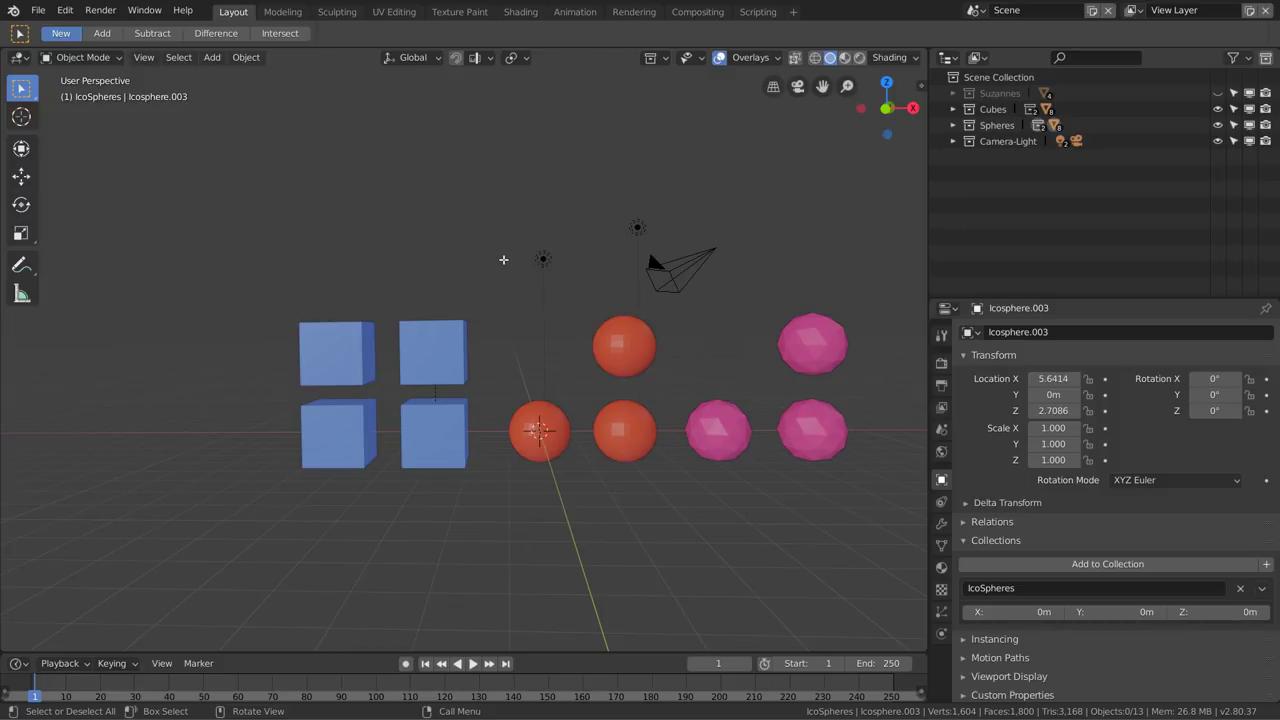
{"action": "key", "text": "alt"}
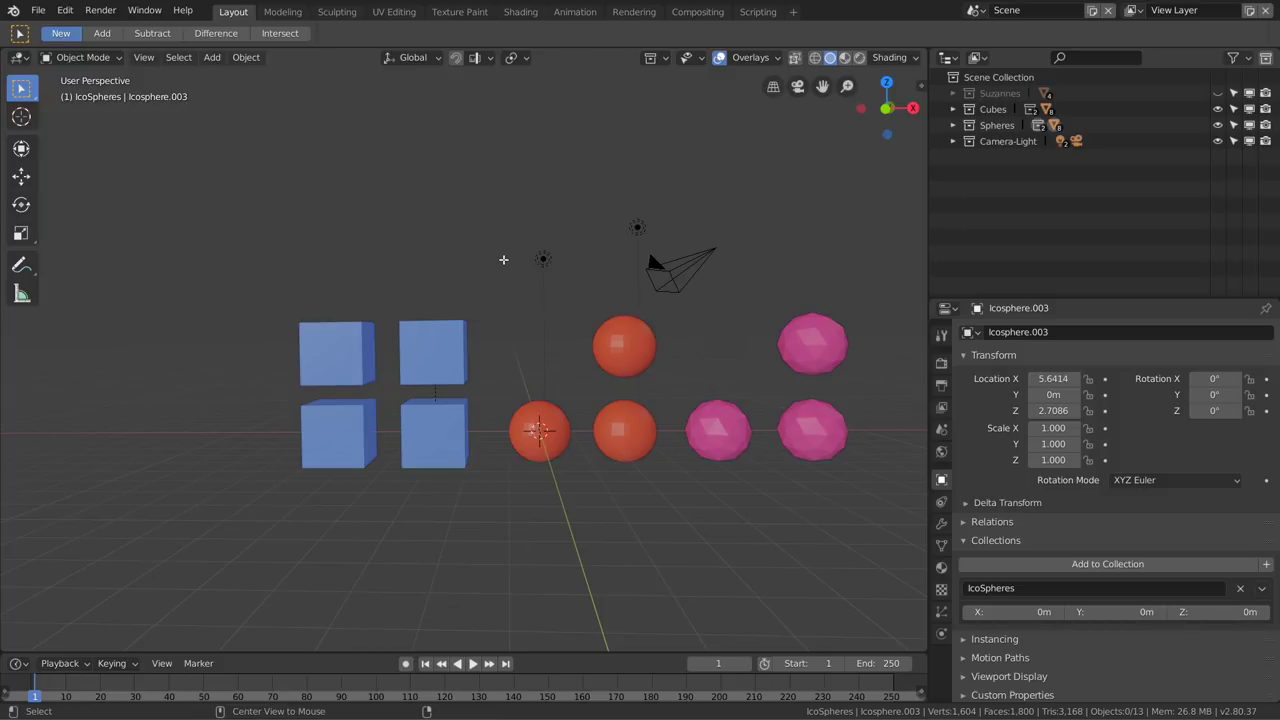
{"action": "key", "text": "alt+h"}
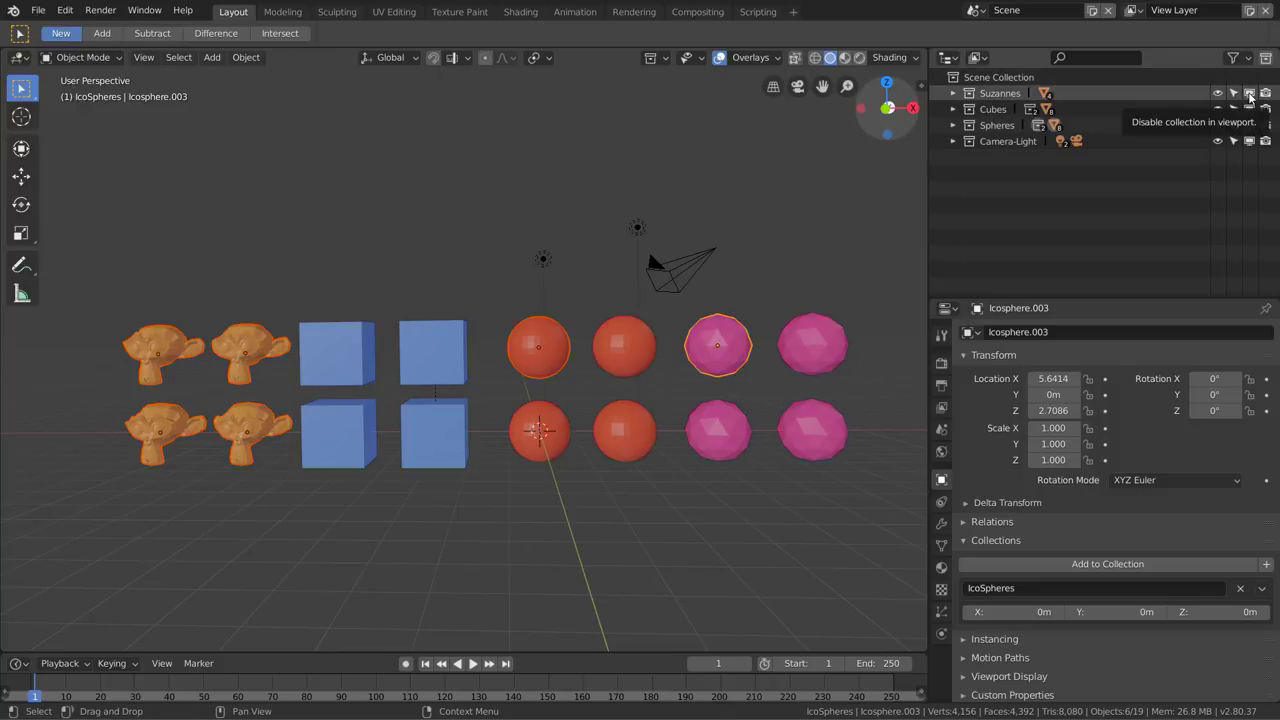
Disable Suzanne and Suzanne.001 in the viewport, then hide and restore the top-left monkey
{"action": "left_click", "coordinate": [953, 93]}
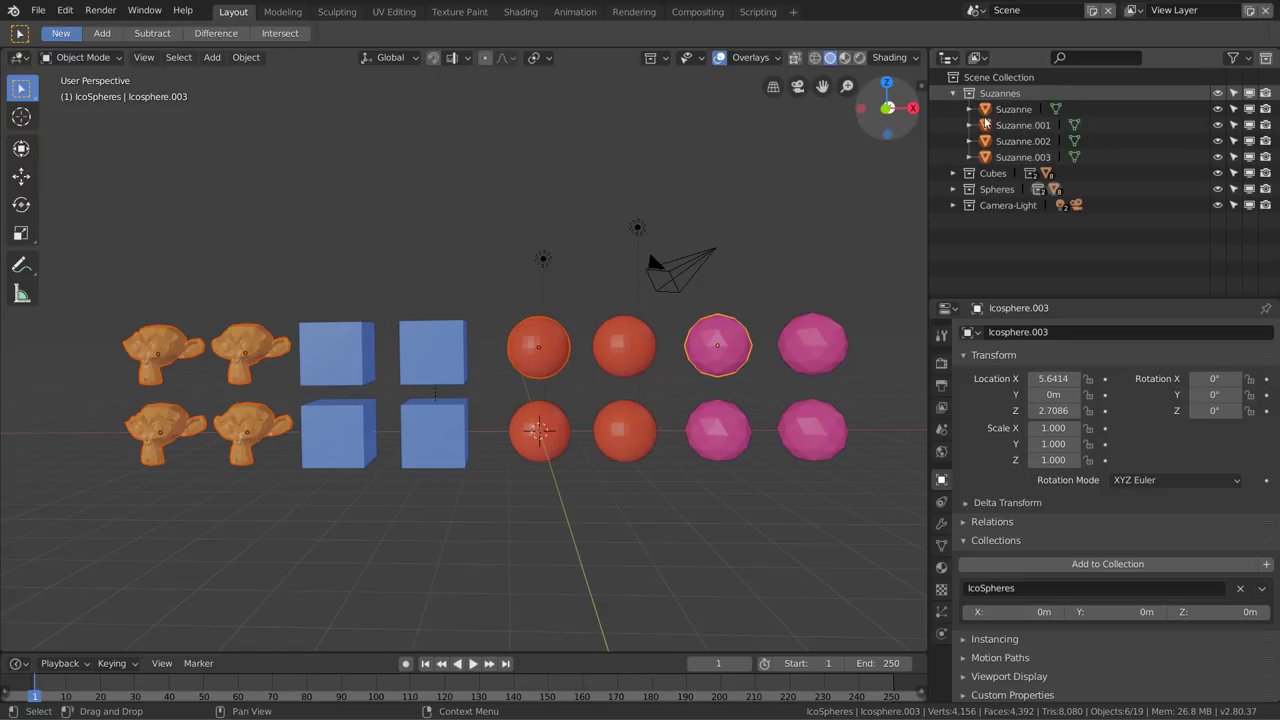
{"action": "left_click", "coordinate": [1250, 109]}
{"action": "left_click", "coordinate": [1251, 125]}
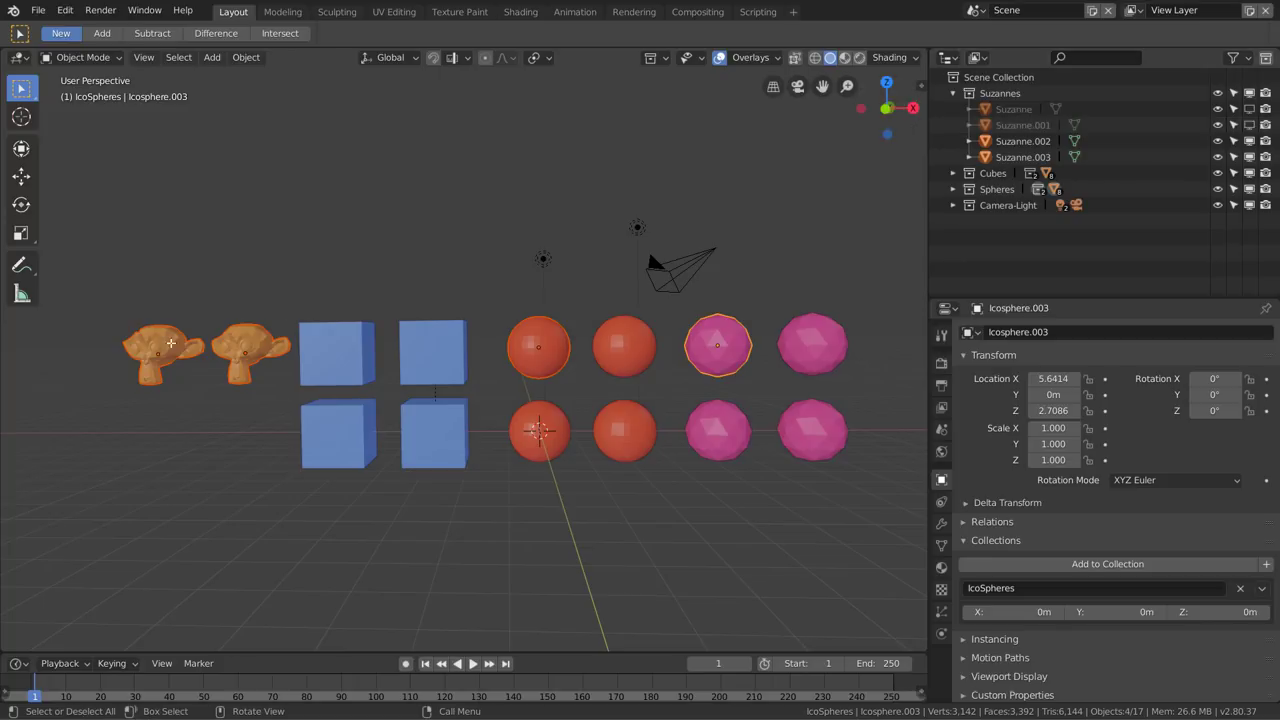
{"action": "left_click", "coordinate": [240, 345]}
{"action": "left_click", "coordinate": [145, 348]}
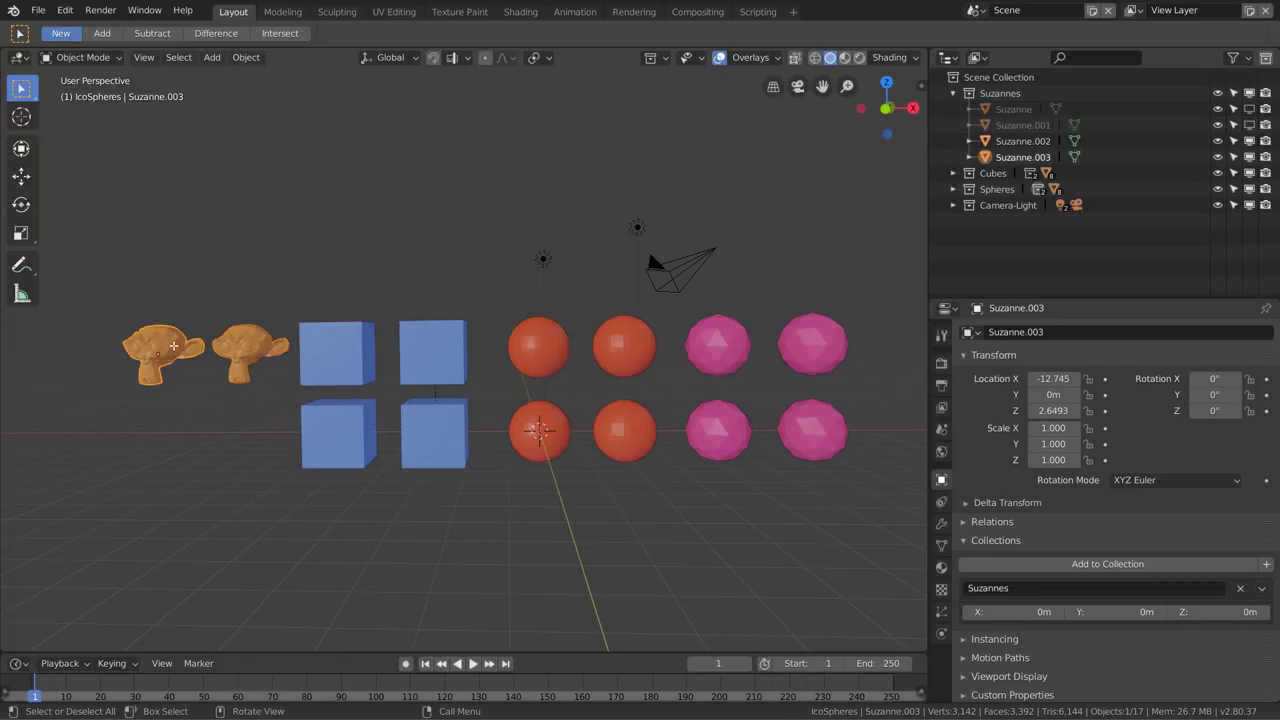
{"action": "key", "text": "h"}
{"action": "key", "text": "alt"}
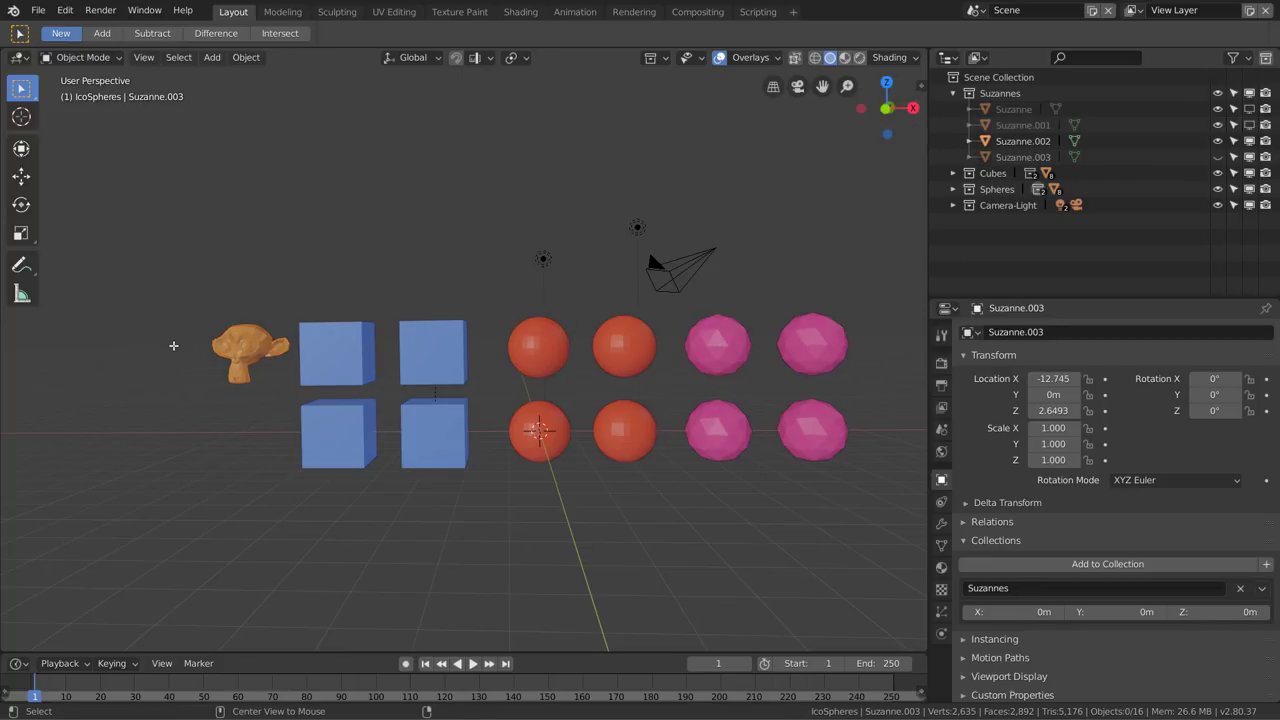
{"action": "key", "text": "alt+h"}
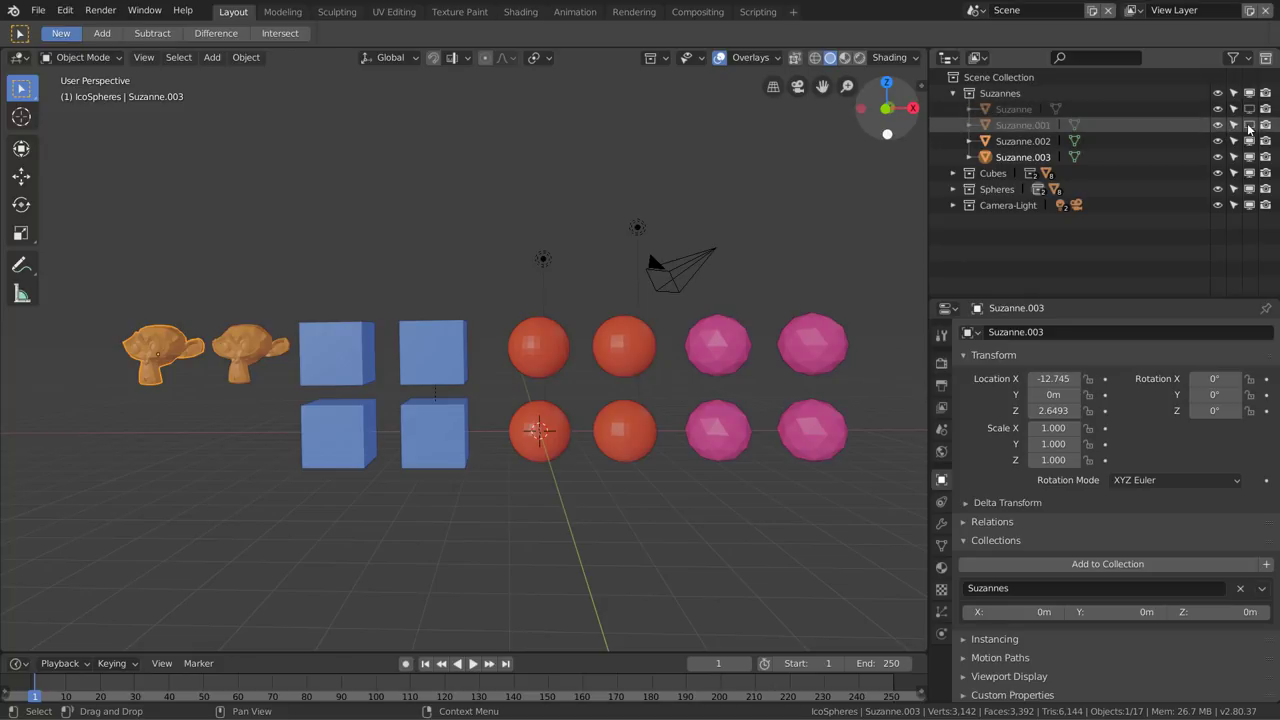
Re-enable both monkeys in the viewport, exclude Suzanne from renders, and use Rendered shading
{"action": "left_click_drag", "start_coordinate": [1248, 125], "coordinate": [1248, 109]}
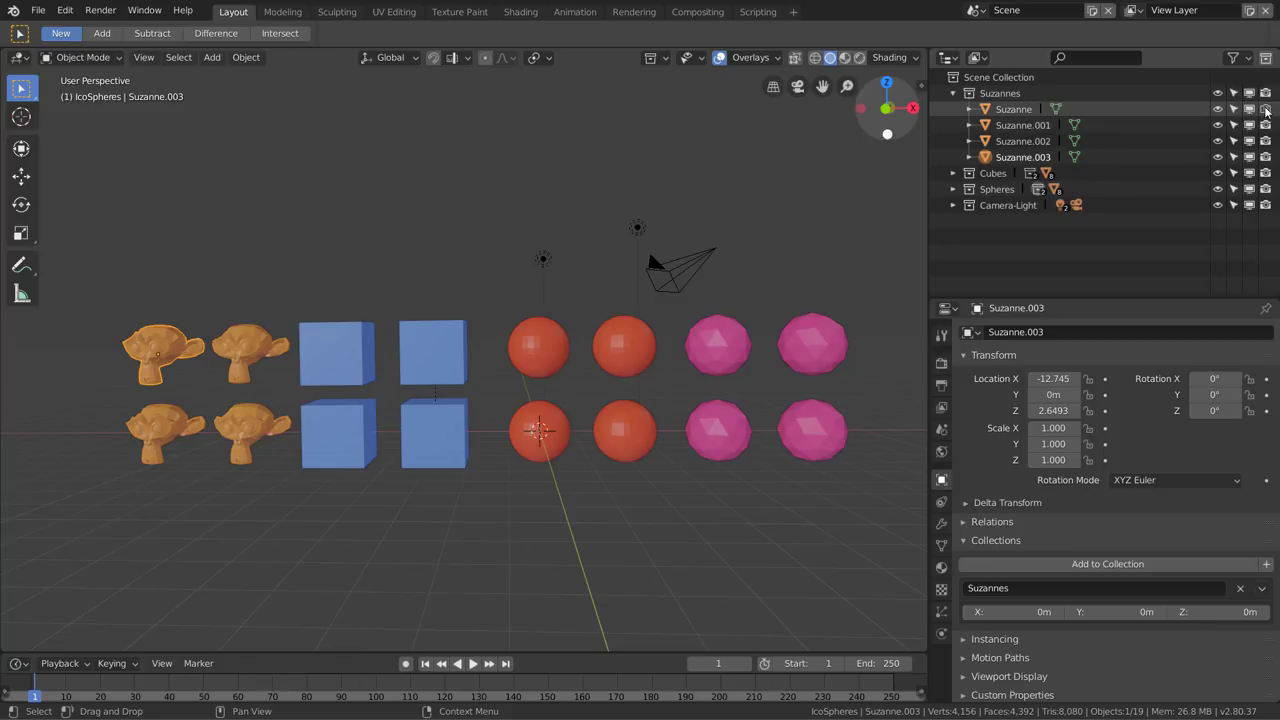
{"action": "left_click", "coordinate": [1266, 110]}
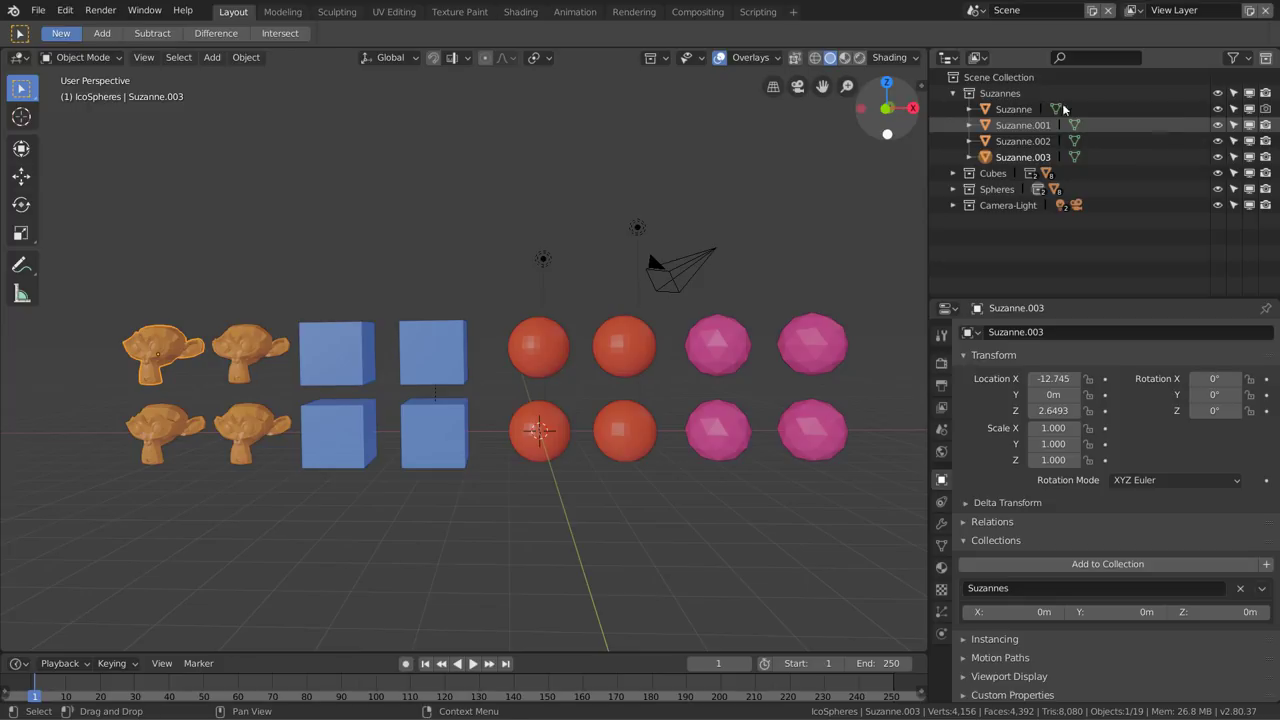
{"action": "left_click", "coordinate": [859, 57]}
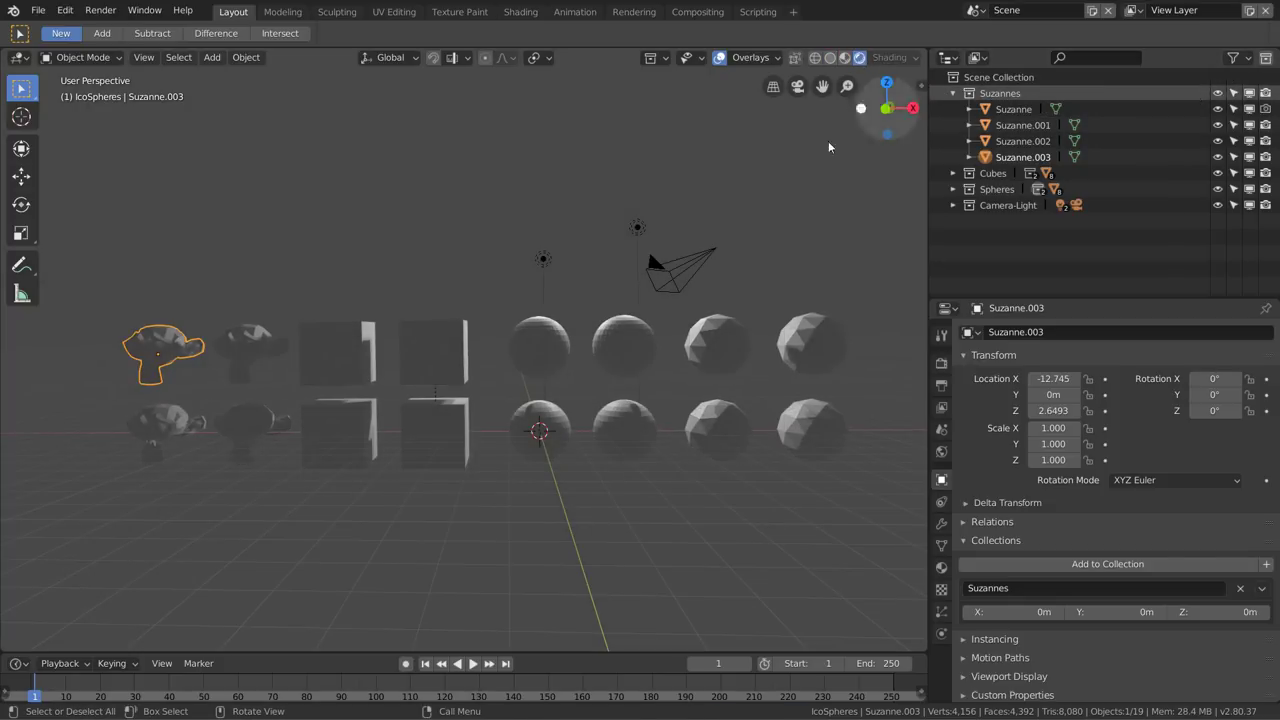
Switch the render engine from Eevee to Cycles in the Render properties
{"action": "middle_click_drag", "start_coordinate": [657, 266], "coordinate": [700, 270]}
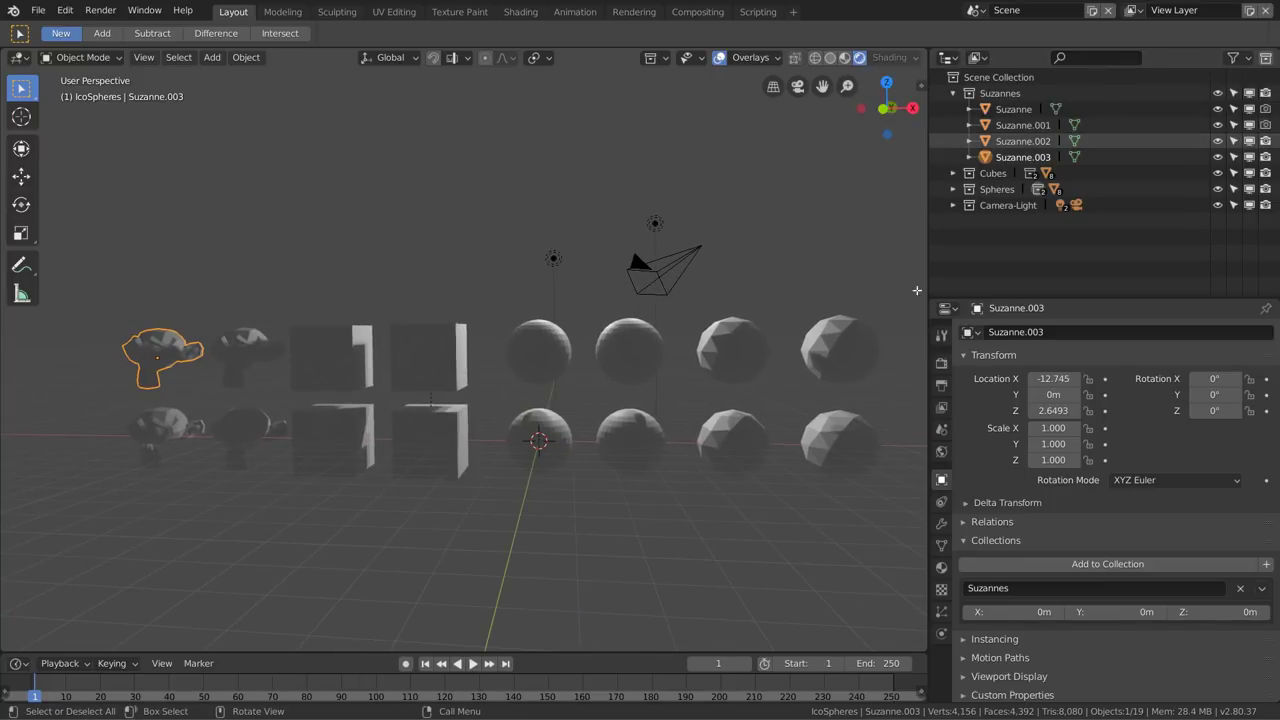
{"action": "left_click", "coordinate": [942, 338]}
{"action": "mouse_move", "coordinate": [650, 366]}
{"action": "middle_mouse_down"}
{"action": "mouse_move", "coordinate": [608, 386]}
{"action": "mouse_move", "coordinate": [643, 368]}
{"action": "middle_mouse_up"}
{"action": "left_click", "coordinate": [941, 363]}
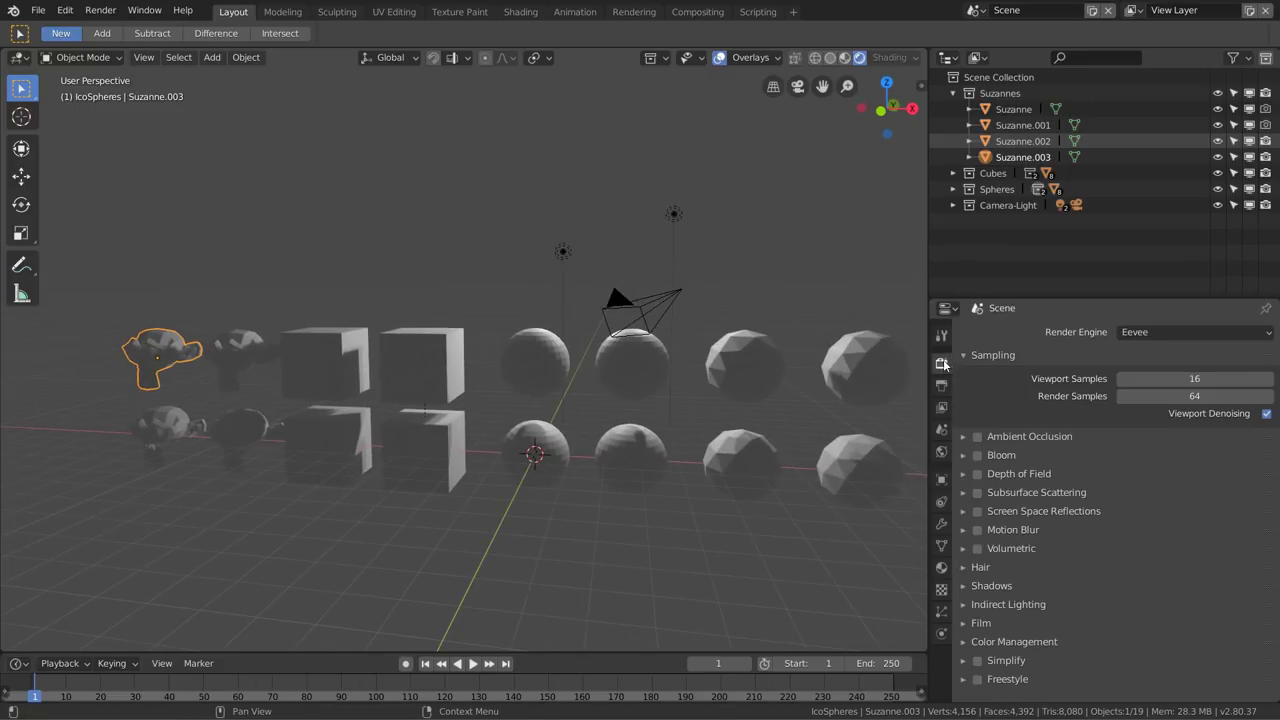
{"action": "left_click", "coordinate": [1180, 331]}
{"action": "left_click", "coordinate": [1168, 279]}
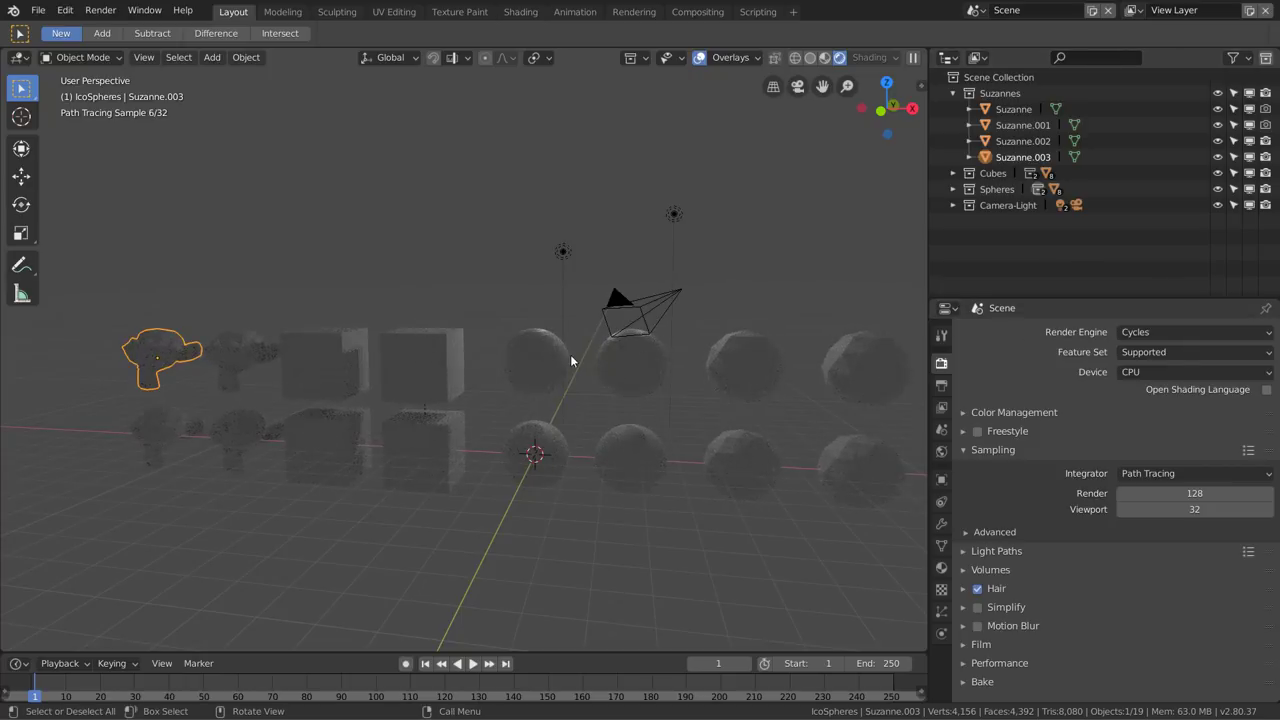
Re-enable rendering for the Suzannes and look through the scene camera
{"action": "middle_click_drag", "start_coordinate": [571, 360], "coordinate": [566, 338]}
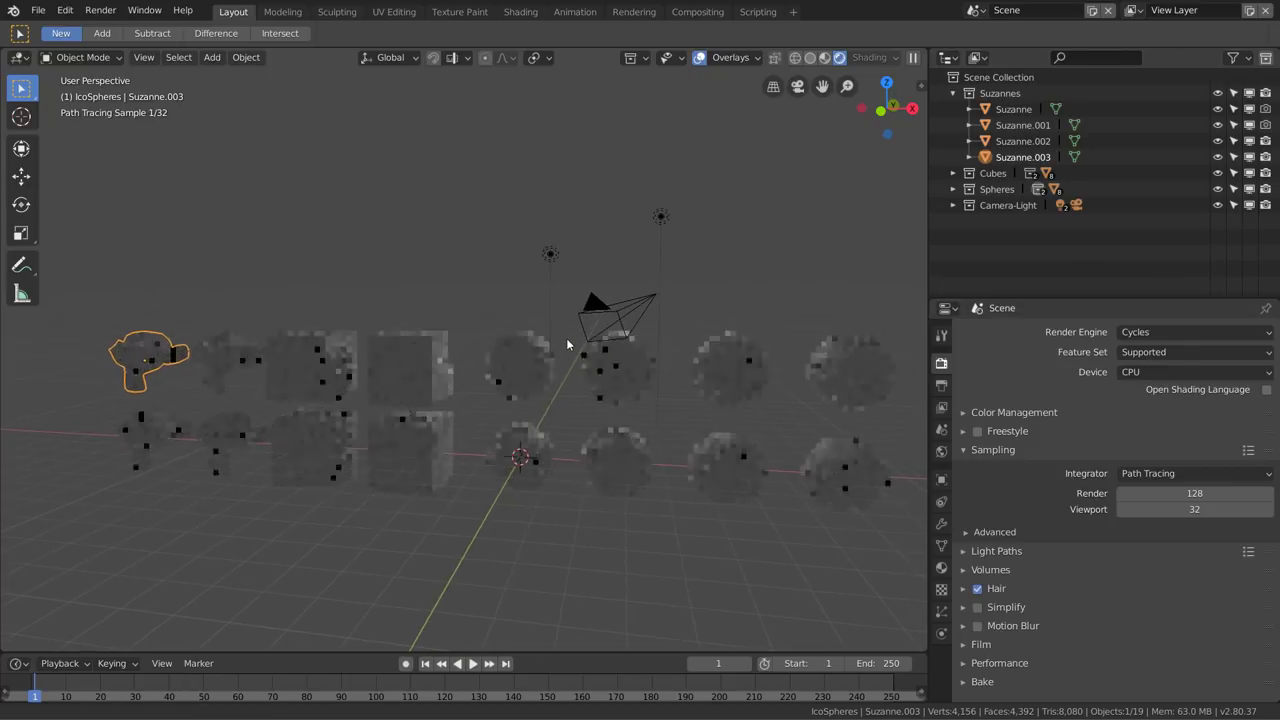
{"action": "left_click", "coordinate": [1266, 110]}
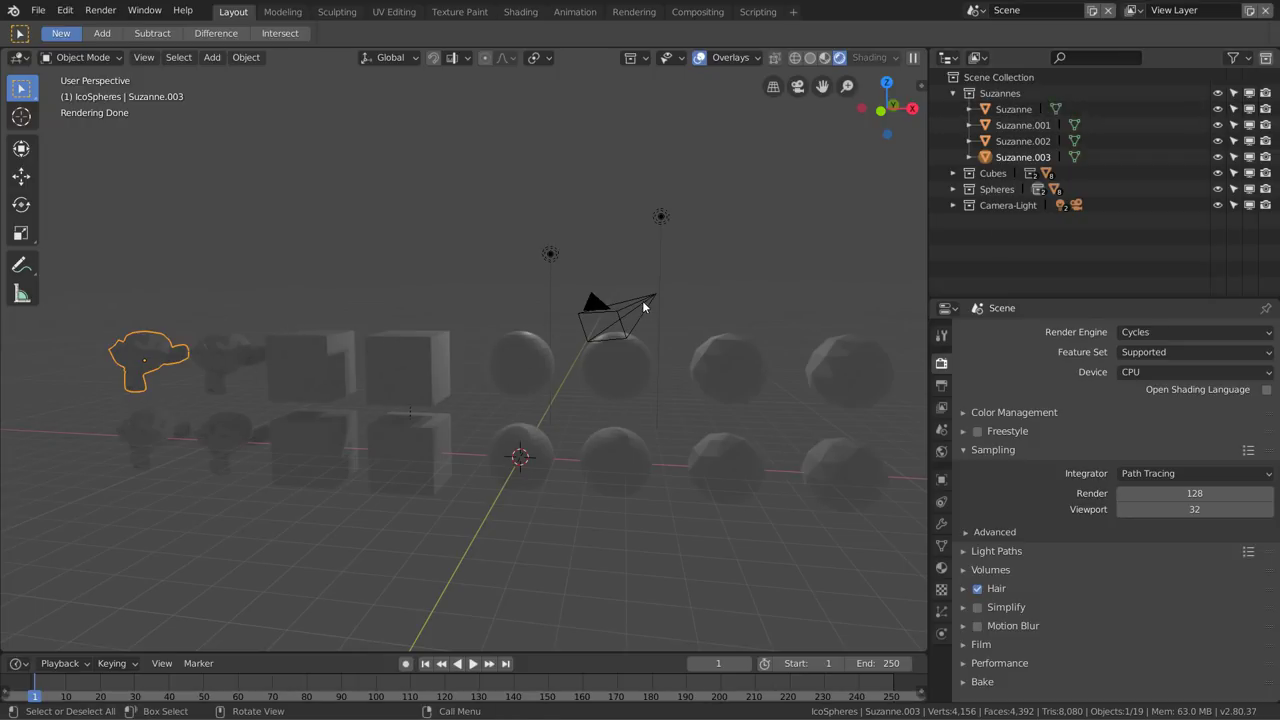
{"action": "key", "text": "KP_0"}
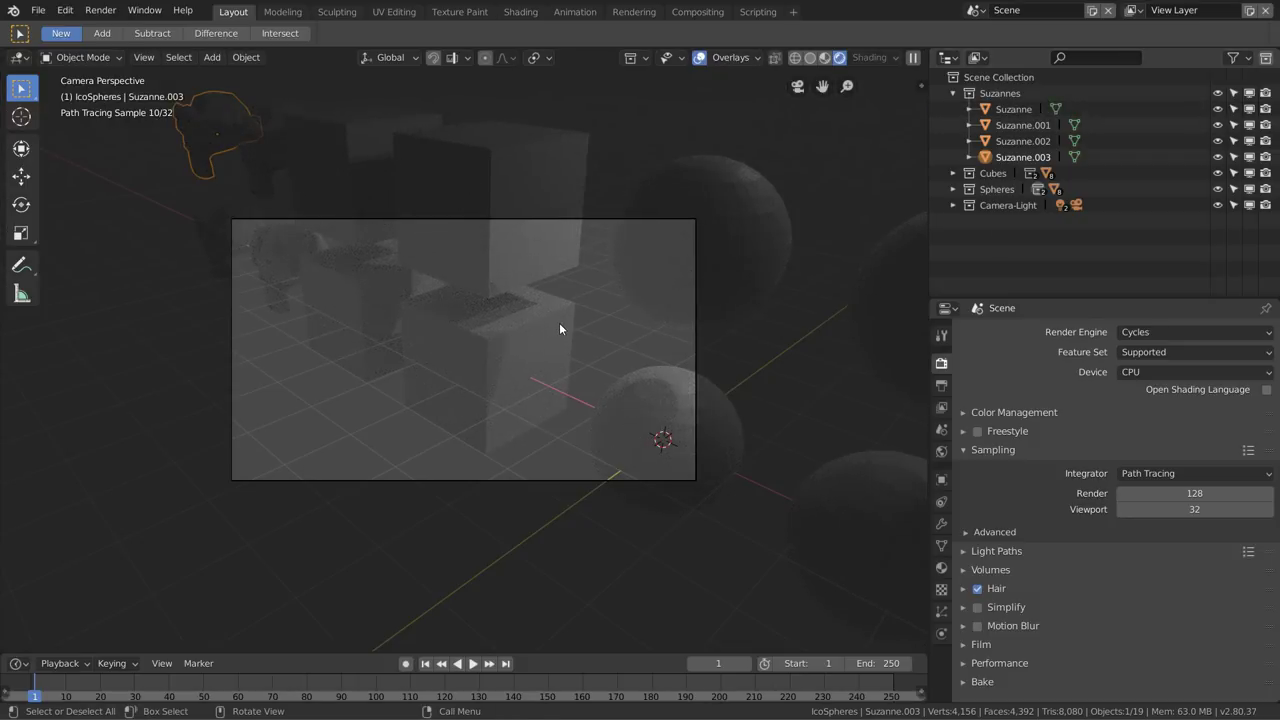
Exclude the Cubes collection from rendering, collapse Suzannes, and render the camera view with F12
{"action": "left_click", "coordinate": [560, 323]}
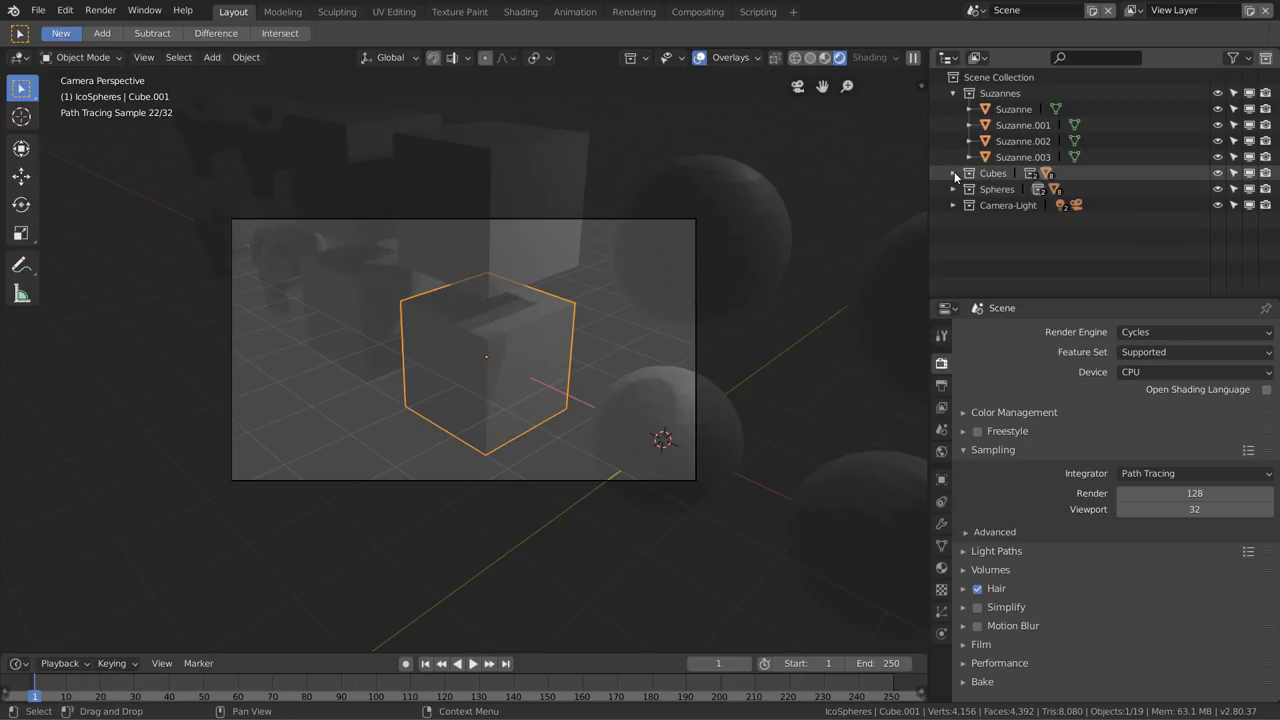
{"action": "left_click", "coordinate": [1265, 173]}
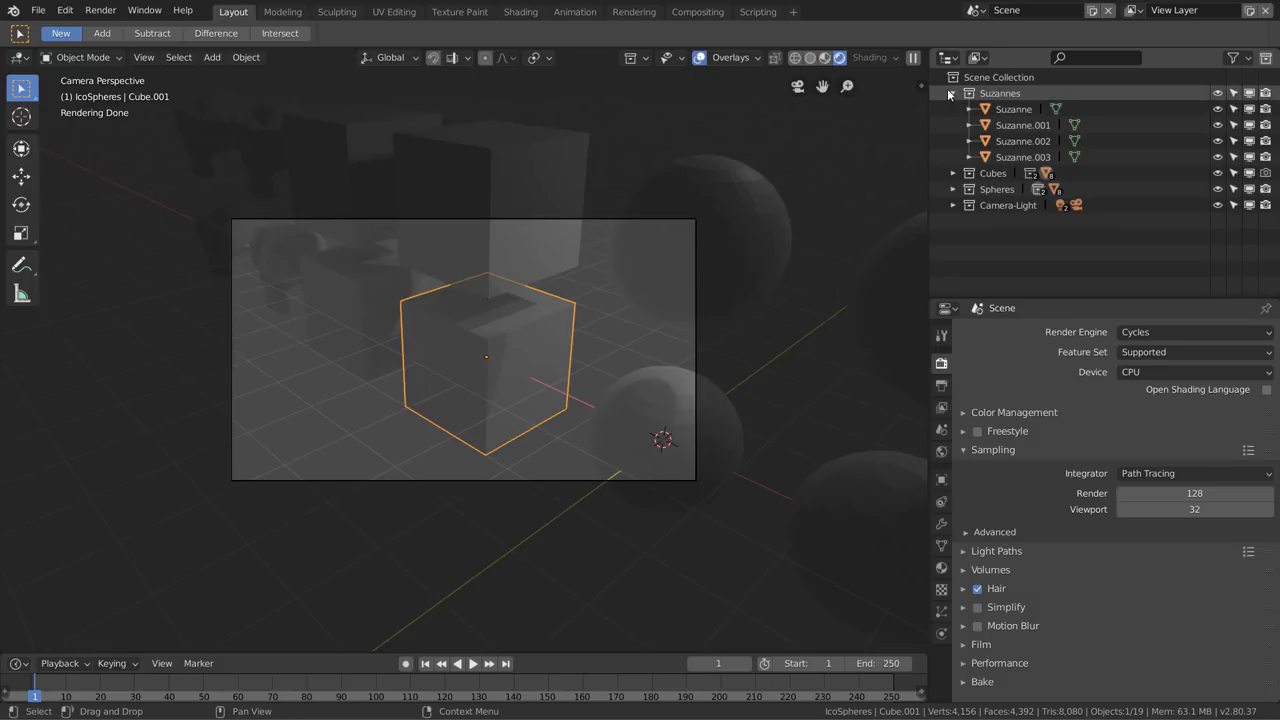
{"action": "left_click", "coordinate": [952, 95]}
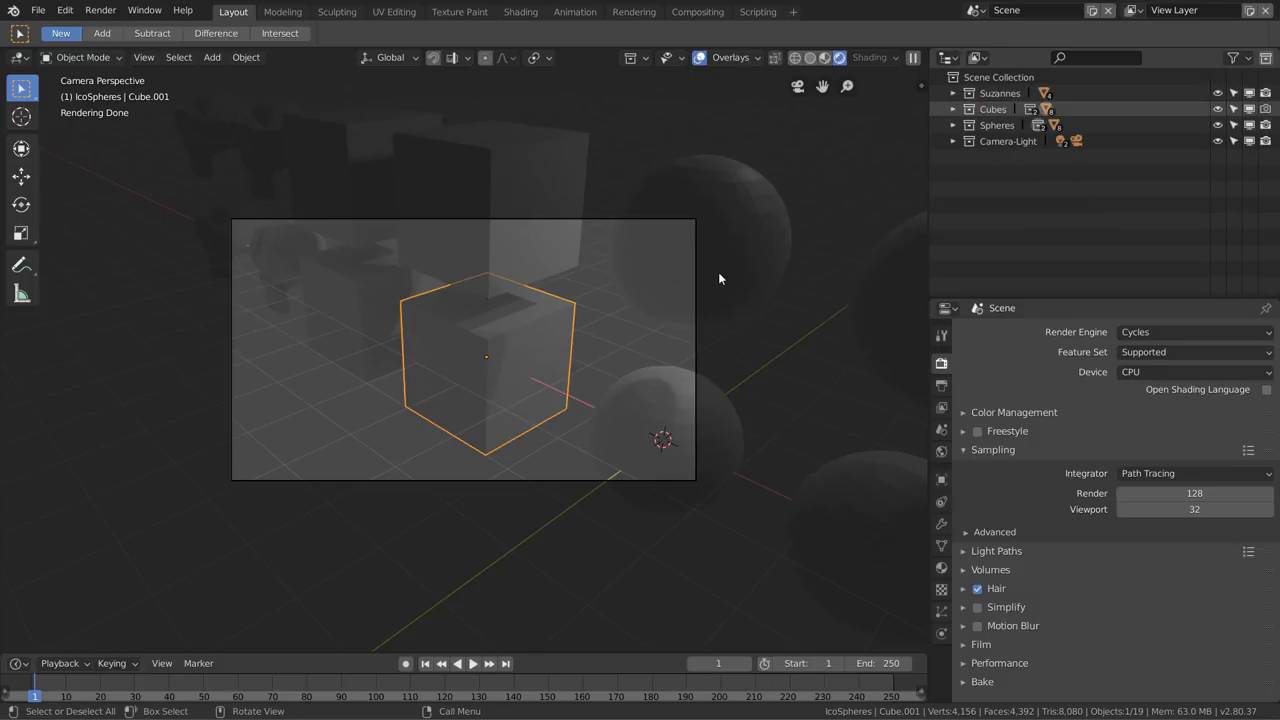
{"action": "key", "text": "F12"}
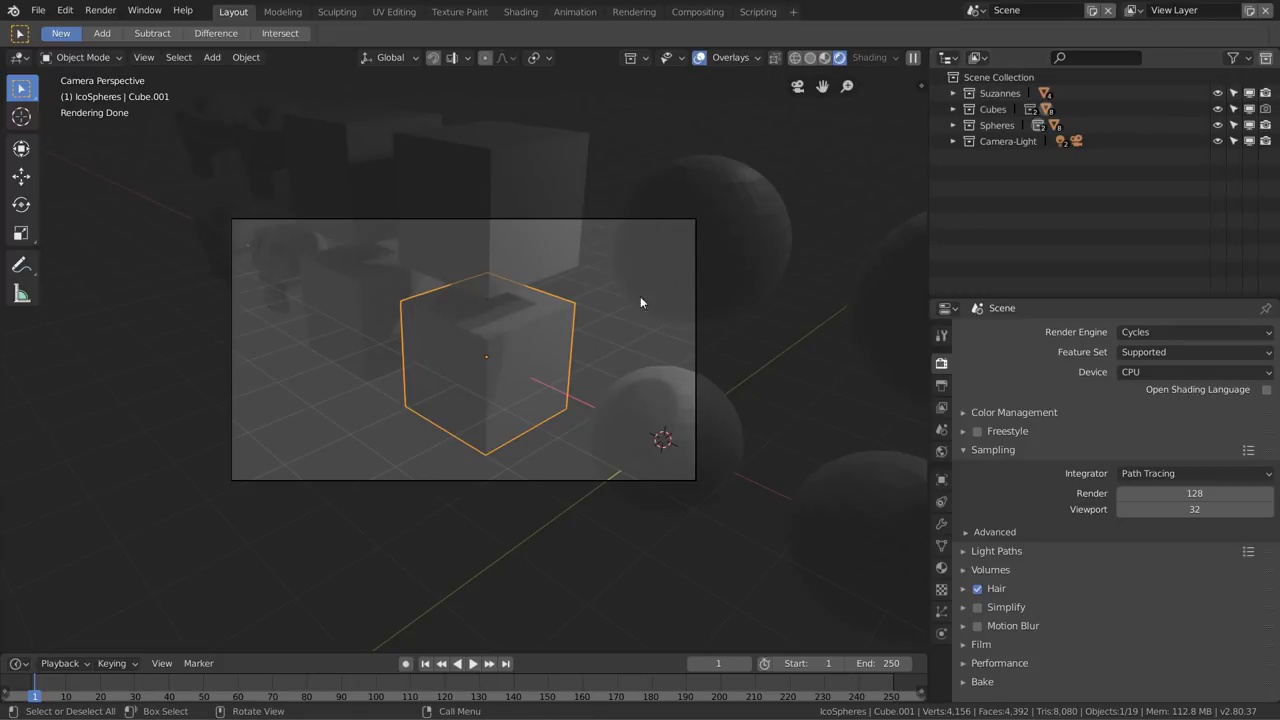
Switch the viewport to Solid shading and orbit out of the camera view
{"action": "key", "text": "shift+z"}
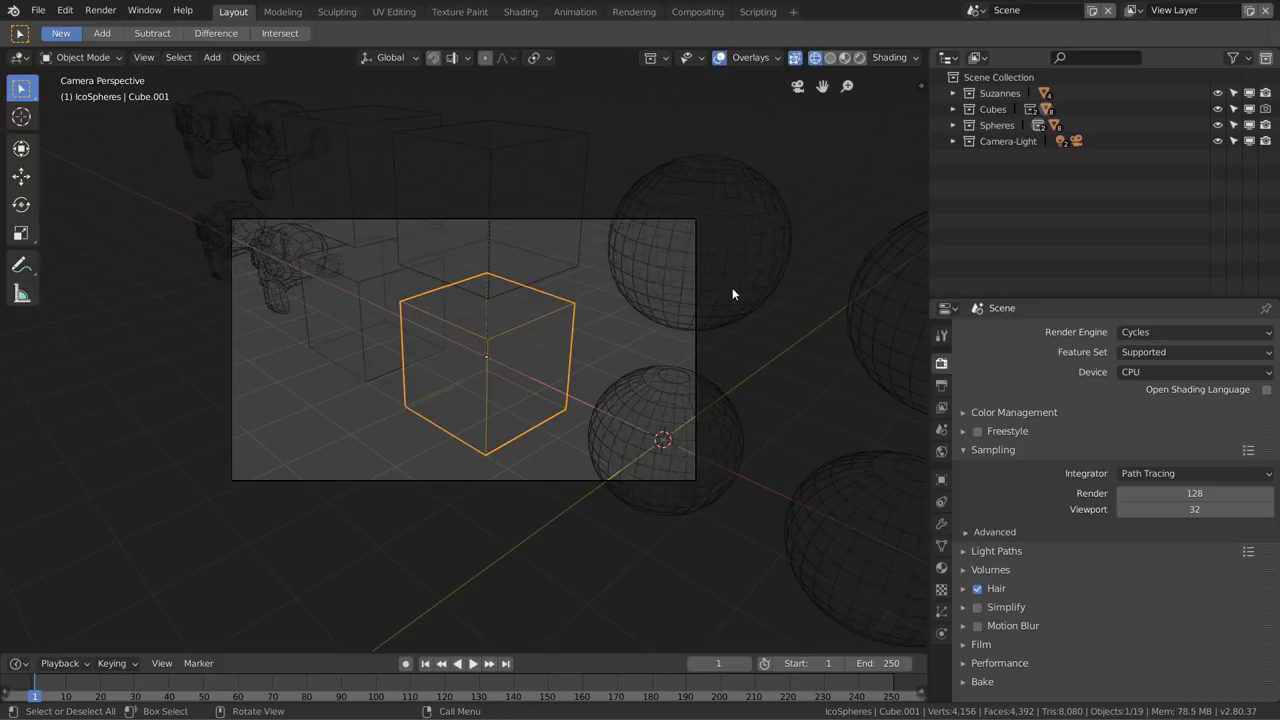
{"action": "key", "text": "z"}
{"action": "left_click", "coordinate": [700, 335]}
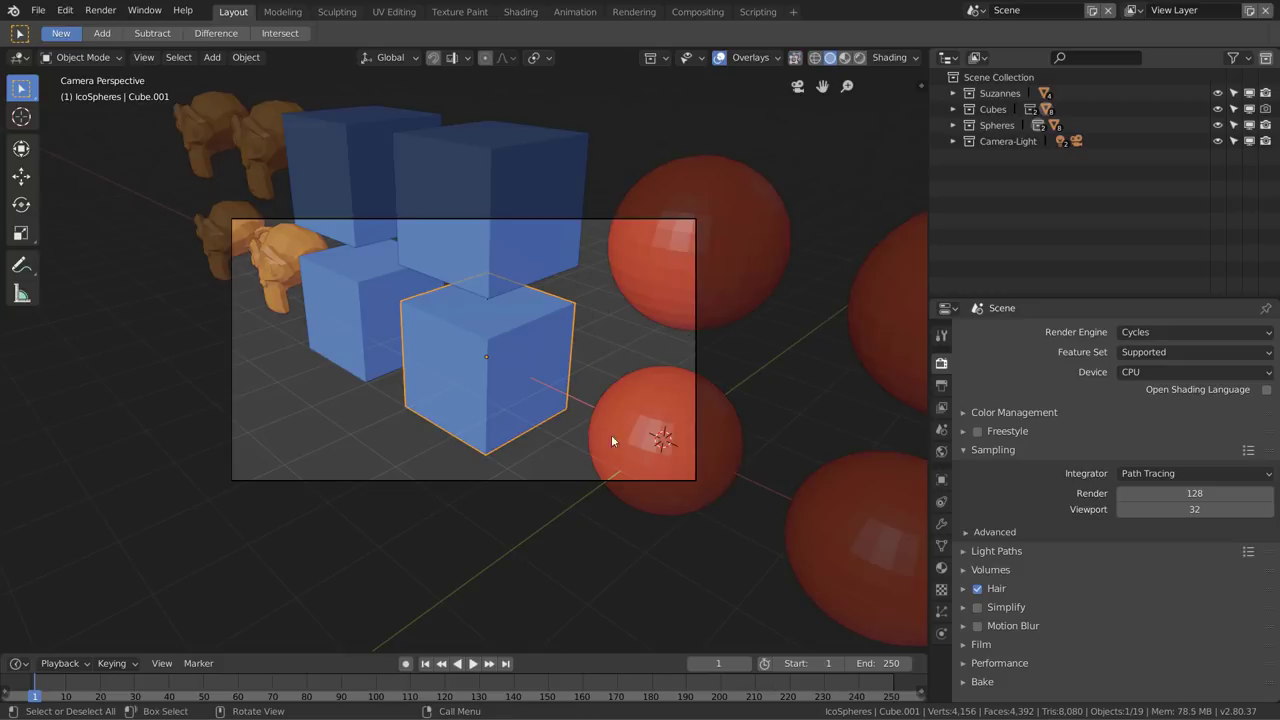
{"action": "mouse_move", "coordinate": [545, 392]}
{"action": "middle_mouse_down"}
{"action": "mouse_move", "coordinate": [588, 371]}
{"action": "mouse_move", "coordinate": [567, 385]}
{"action": "mouse_move", "coordinate": [588, 418]}
{"action": "middle_mouse_up"}
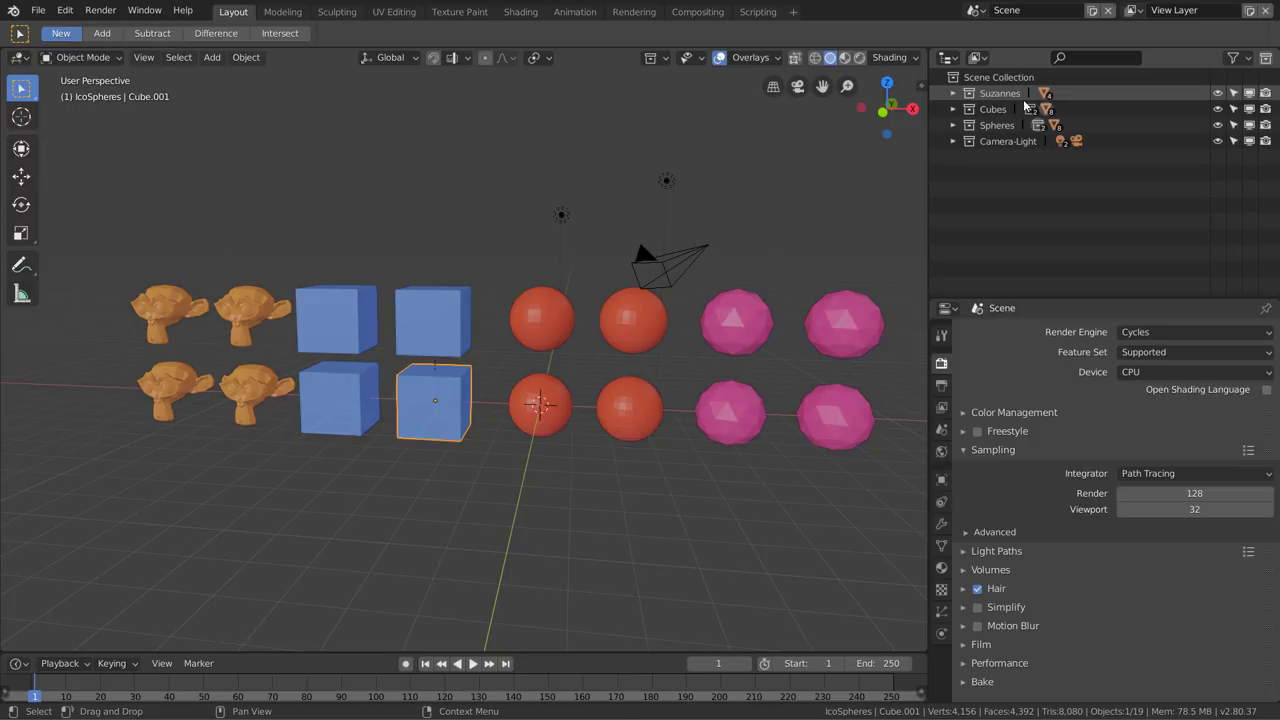
Make Suzannes the active collection in the Outliner
{"action": "left_click", "coordinate": [993, 109]}
{"action": "left_click", "coordinate": [996, 125]}
{"action": "left_click", "coordinate": [1000, 95]}
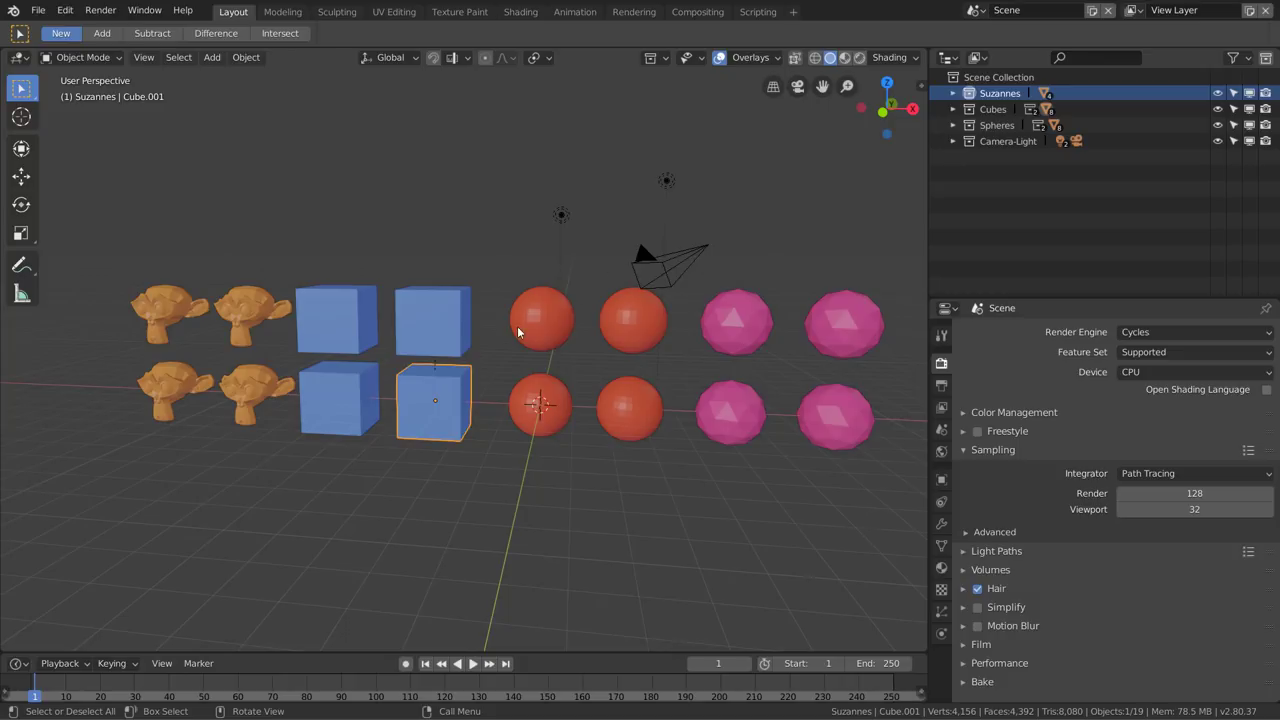
Maximize the 3D viewport with Ctrl+Space and open the Collections Visibility popover
{"action": "key", "text": "ctrl+space"}
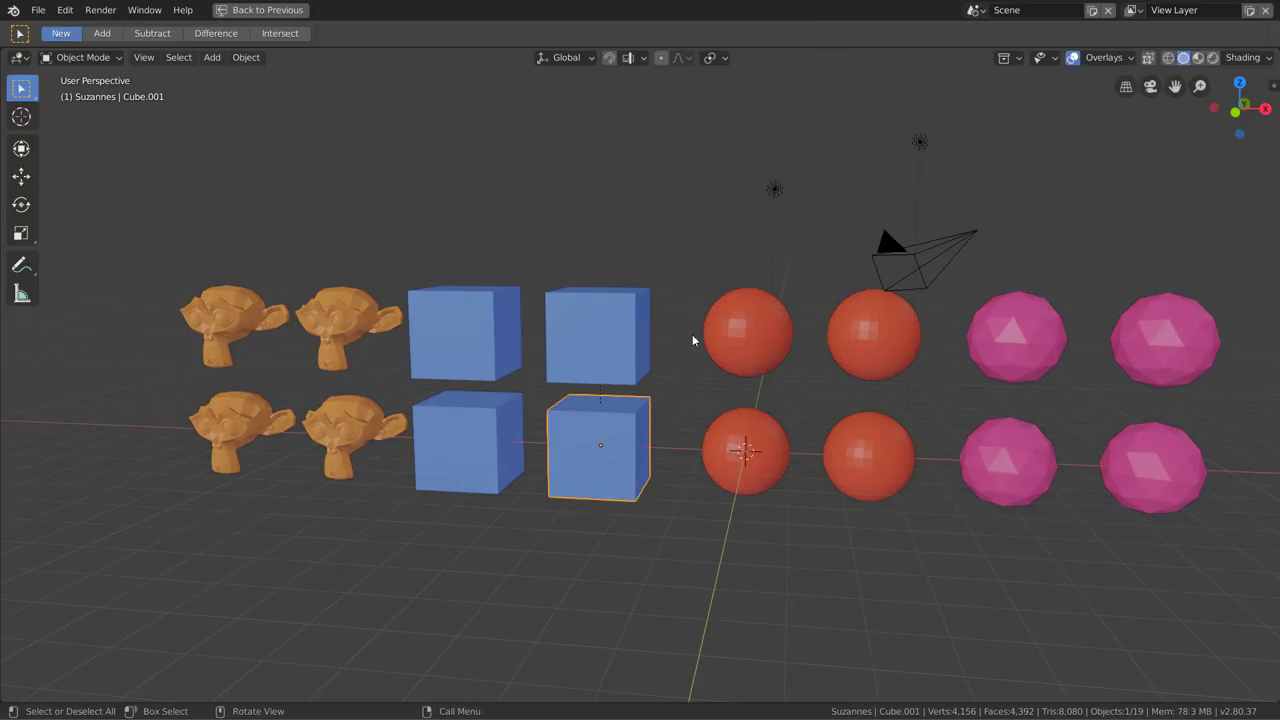
{"action": "middle_click_drag", "start_coordinate": [678, 210], "coordinate": [828, 222], "text": "shift"}
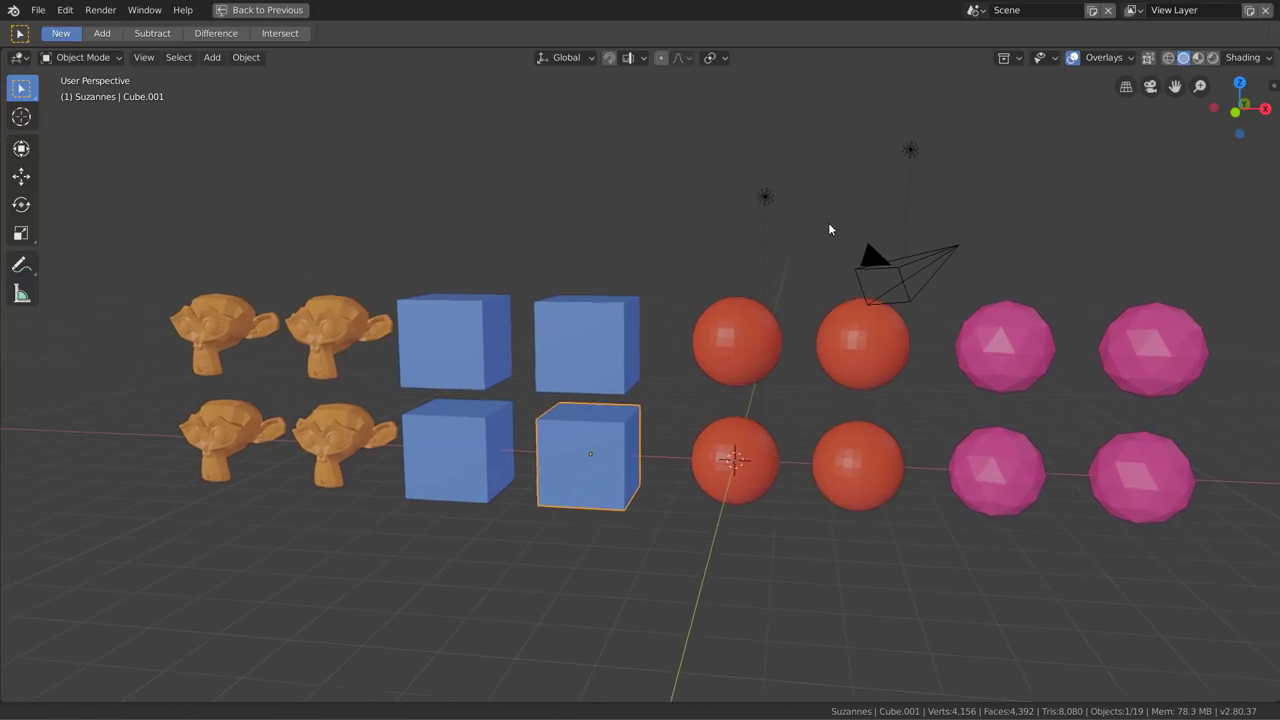
{"action": "left_click", "coordinate": [1012, 59]}
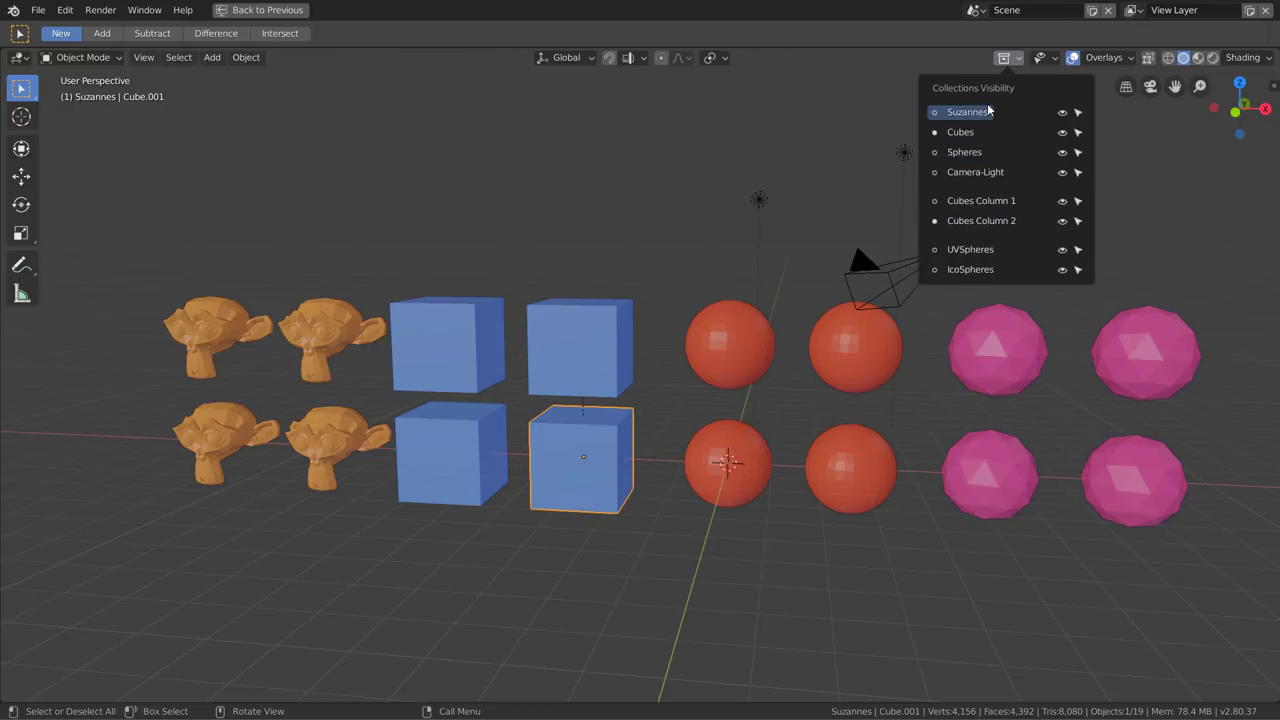
Toggle Suzannes and Cubes visibility off and on, and make Suzannes unselectable
{"action": "left_click", "coordinate": [326, 328]}
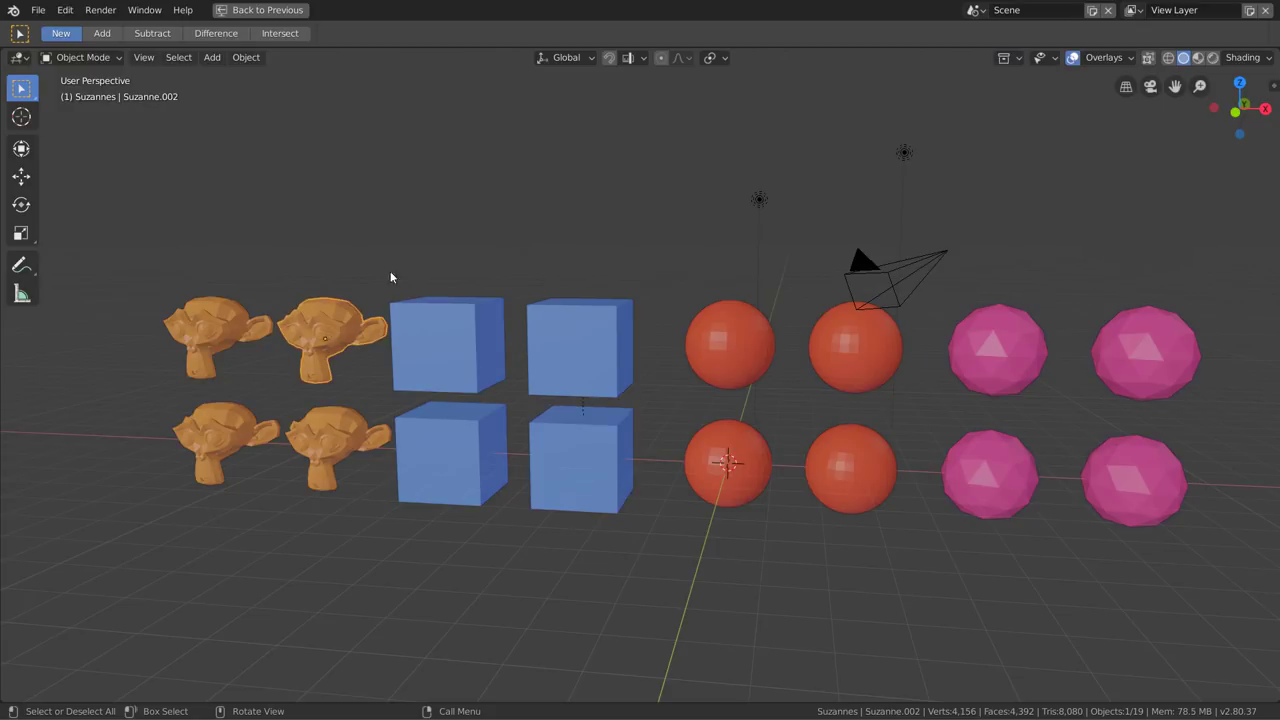
{"action": "left_click", "coordinate": [1013, 60]}
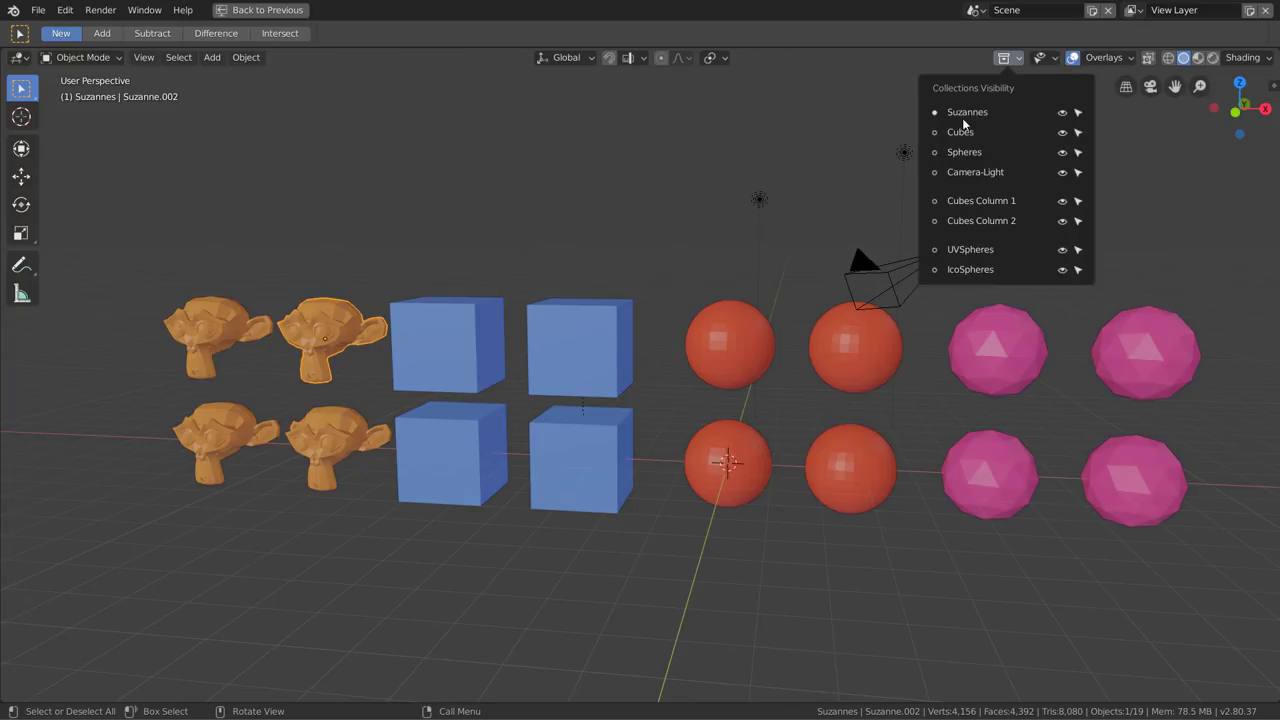
{"action": "left_click", "coordinate": [1062, 113]}
{"action": "left_click", "coordinate": [1062, 113]}
{"action": "left_click", "coordinate": [1062, 132]}
{"action": "left_click", "coordinate": [1062, 132]}
{"action": "left_click", "coordinate": [1078, 113]}
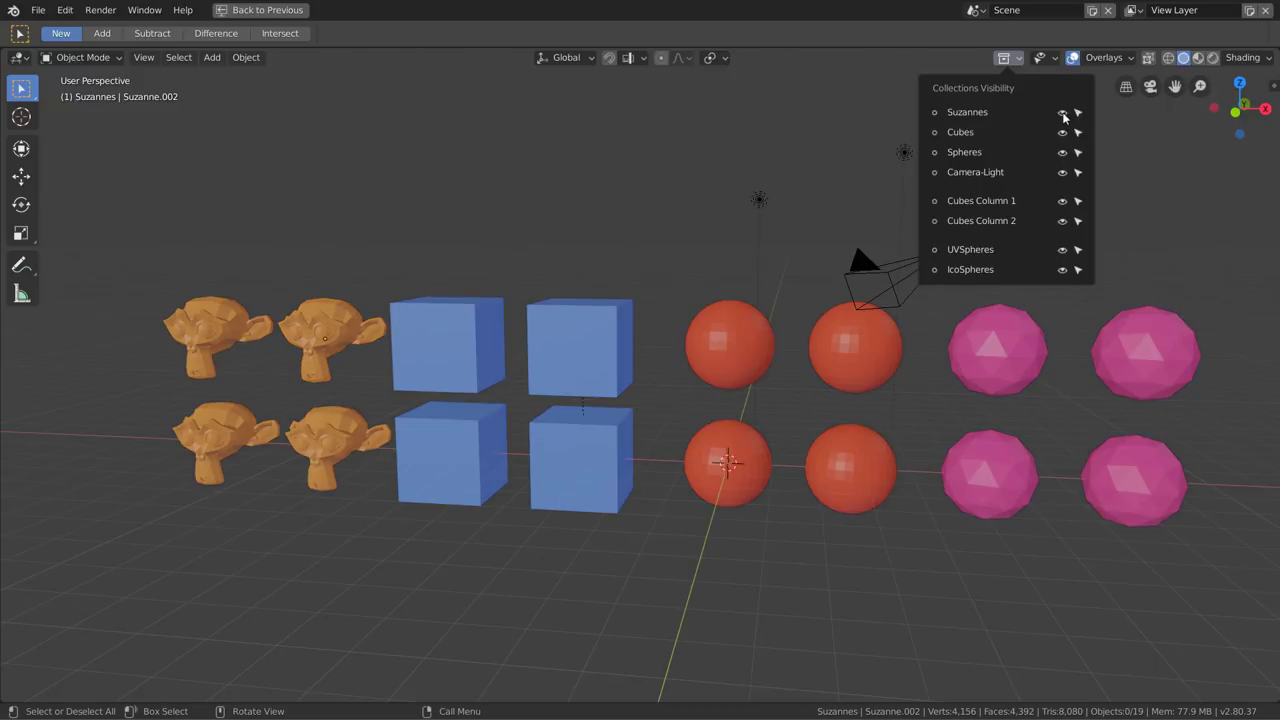
{"action": "left_click", "coordinate": [1062, 113]}
{"action": "left_click", "coordinate": [1062, 113]}
Isolate Suzannes, Cubes, Spheres and Camera-Light one at a time
{"action": "left_click", "coordinate": [936, 112]}
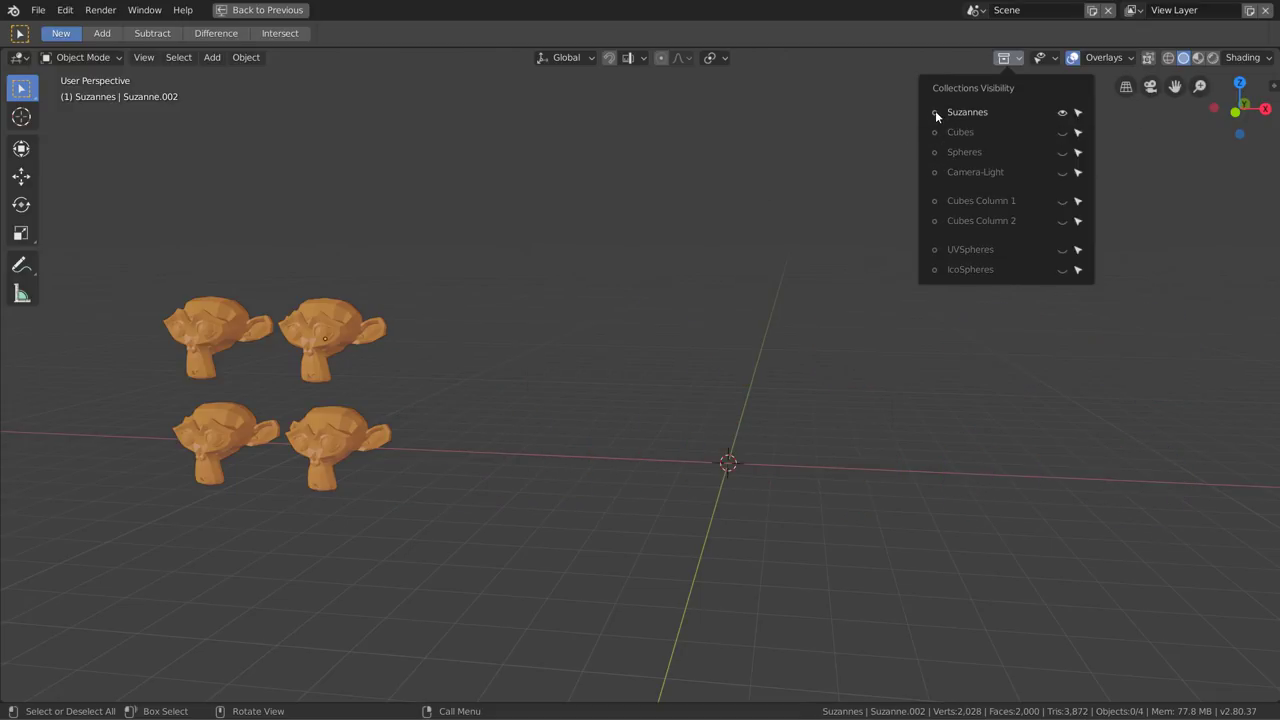
{"action": "left_click", "coordinate": [935, 133]}
{"action": "left_click", "coordinate": [933, 152]}
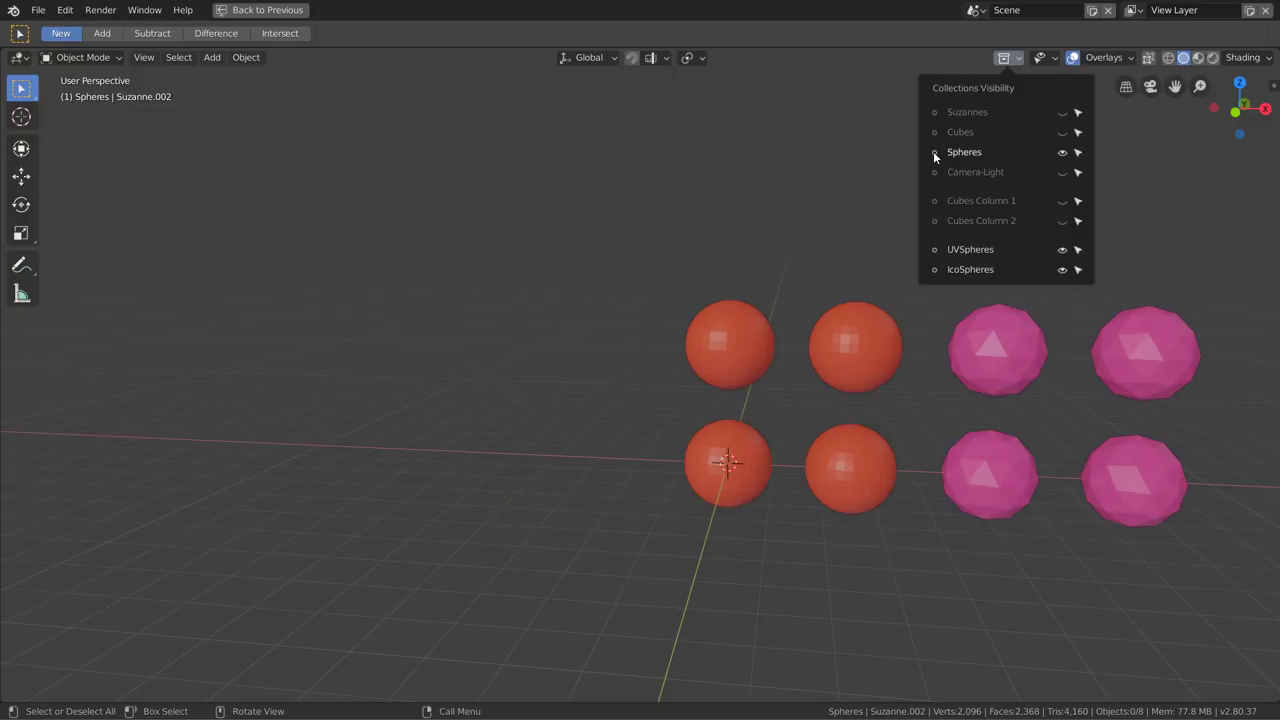
{"action": "left_click", "coordinate": [934, 132]}
{"action": "left_click", "coordinate": [934, 112]}
{"action": "left_click", "coordinate": [935, 132]}
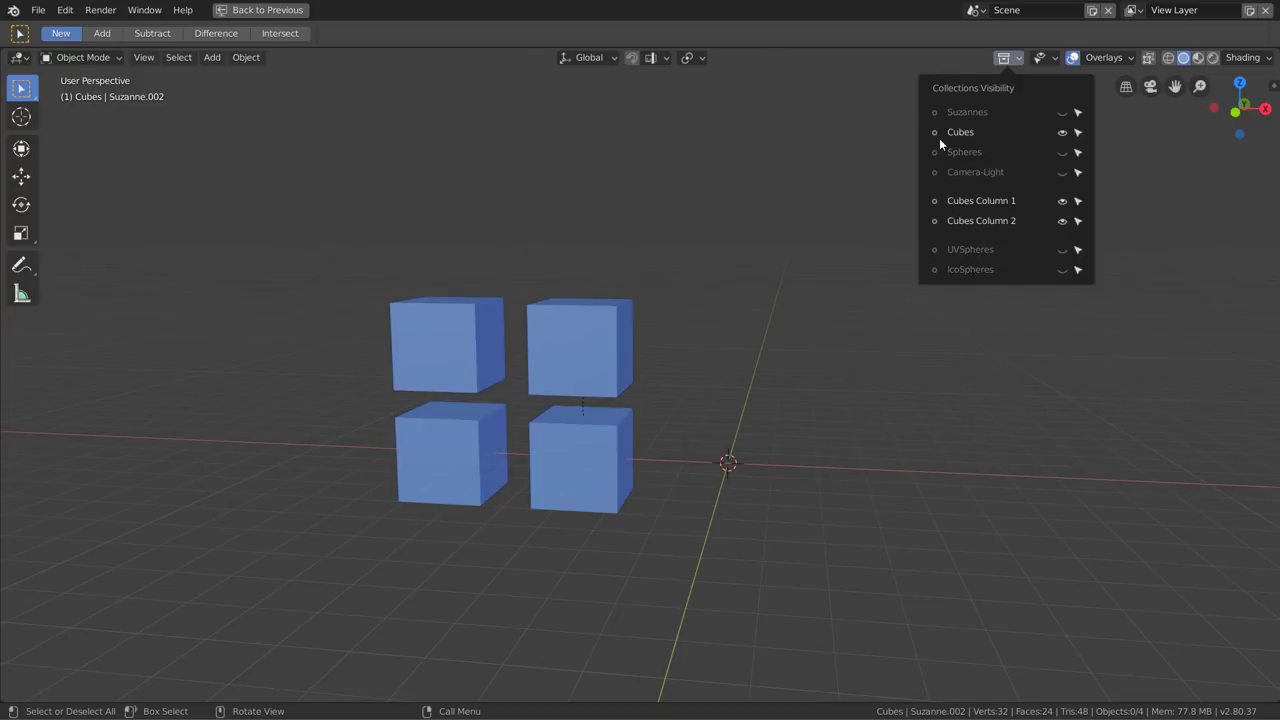
{"action": "left_click", "coordinate": [1064, 152]}
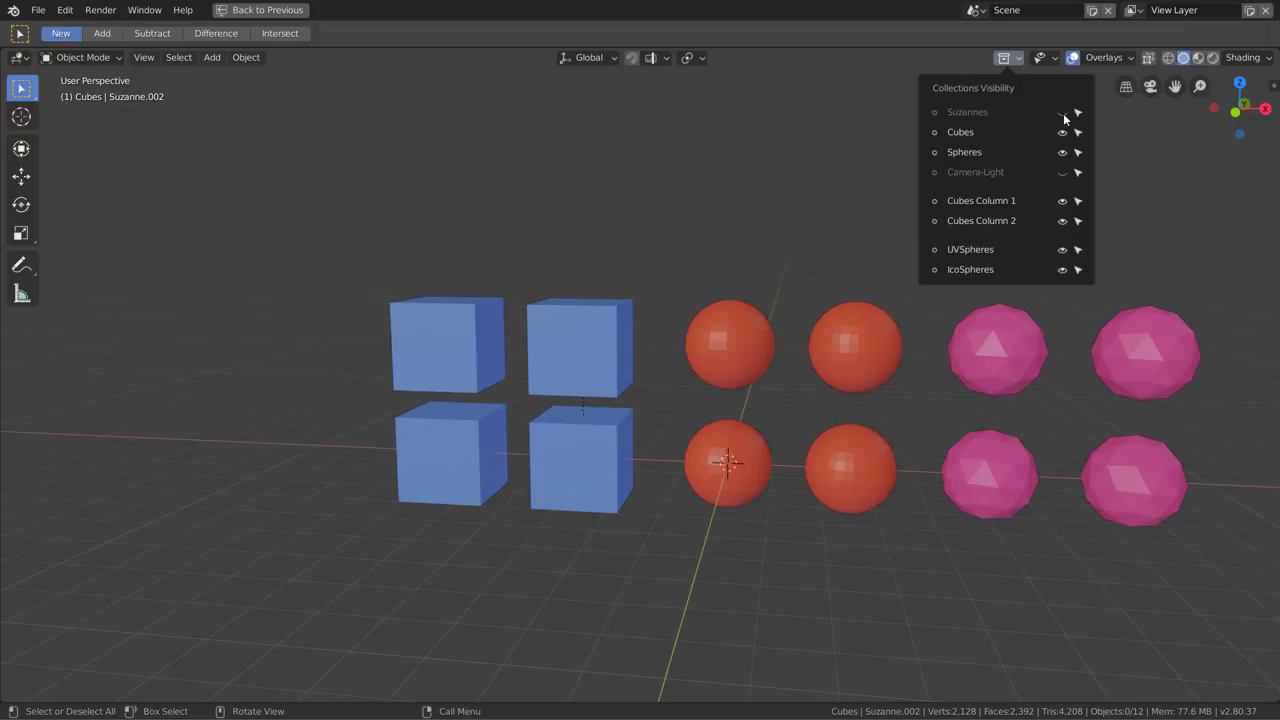
{"action": "left_click", "coordinate": [1064, 114]}
{"action": "left_click", "coordinate": [1062, 172]}
{"action": "left_click", "coordinate": [934, 172]}
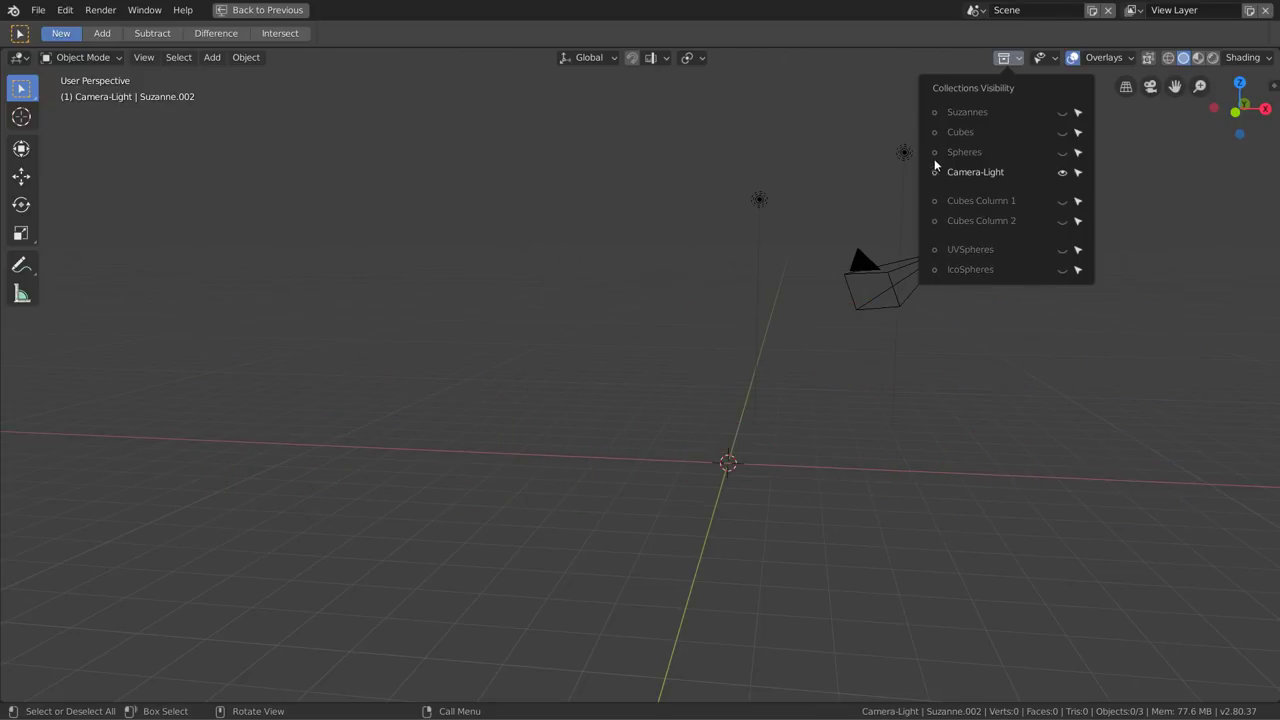
{"action": "left_click", "coordinate": [934, 152]}
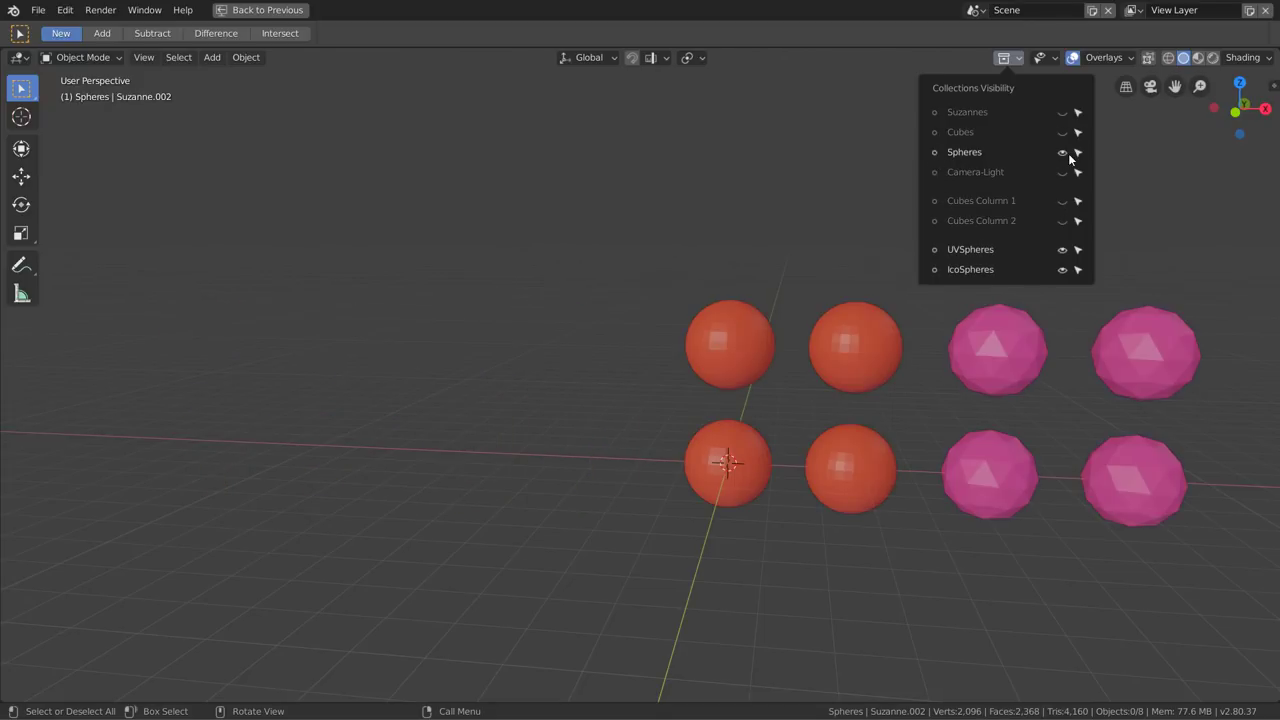
Toggle Spheres visibility, then show Cubes, Suzannes and Camera-Light again
{"action": "left_click", "coordinate": [1062, 152]}
{"action": "left_click", "coordinate": [1062, 152]}
{"action": "left_click", "coordinate": [1062, 152]}
{"action": "left_click", "coordinate": [1062, 152]}
{"action": "left_click", "coordinate": [1062, 132]}
{"action": "left_click", "coordinate": [1063, 113]}
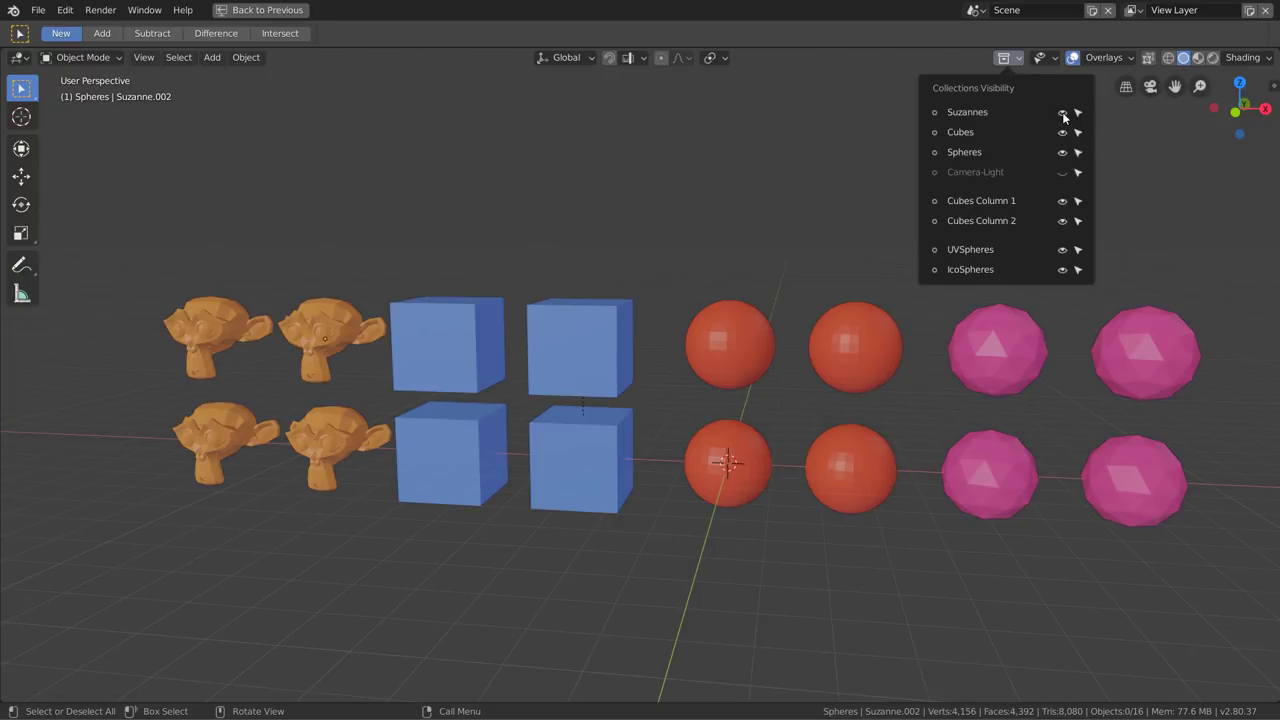
{"action": "left_click", "coordinate": [1062, 172]}
Isolate Suzannes, Cubes and Spheres in turn, then re-enable all remaining collections
{"action": "left_click", "coordinate": [936, 112]}
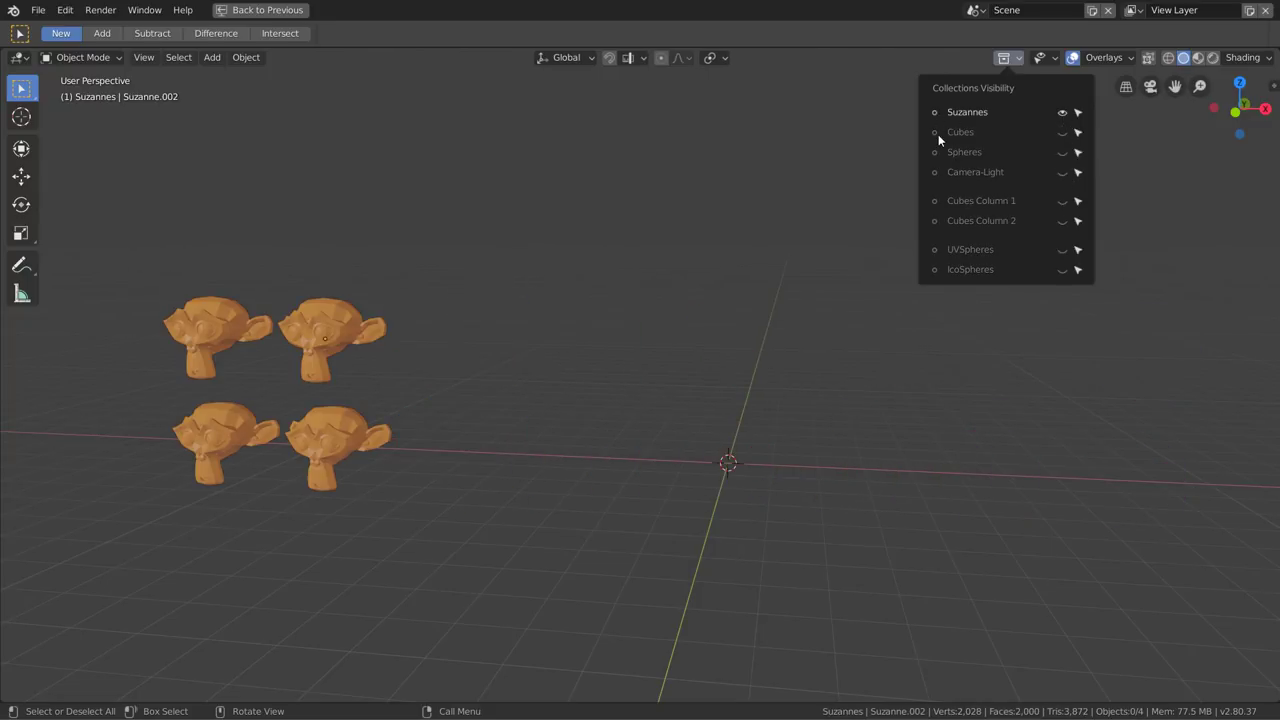
{"action": "left_click", "coordinate": [936, 132]}
{"action": "left_click", "coordinate": [936, 152]}
{"action": "left_click", "coordinate": [935, 112]}
{"action": "left_click_drag", "start_coordinate": [1062, 133], "coordinate": [1062, 172]}
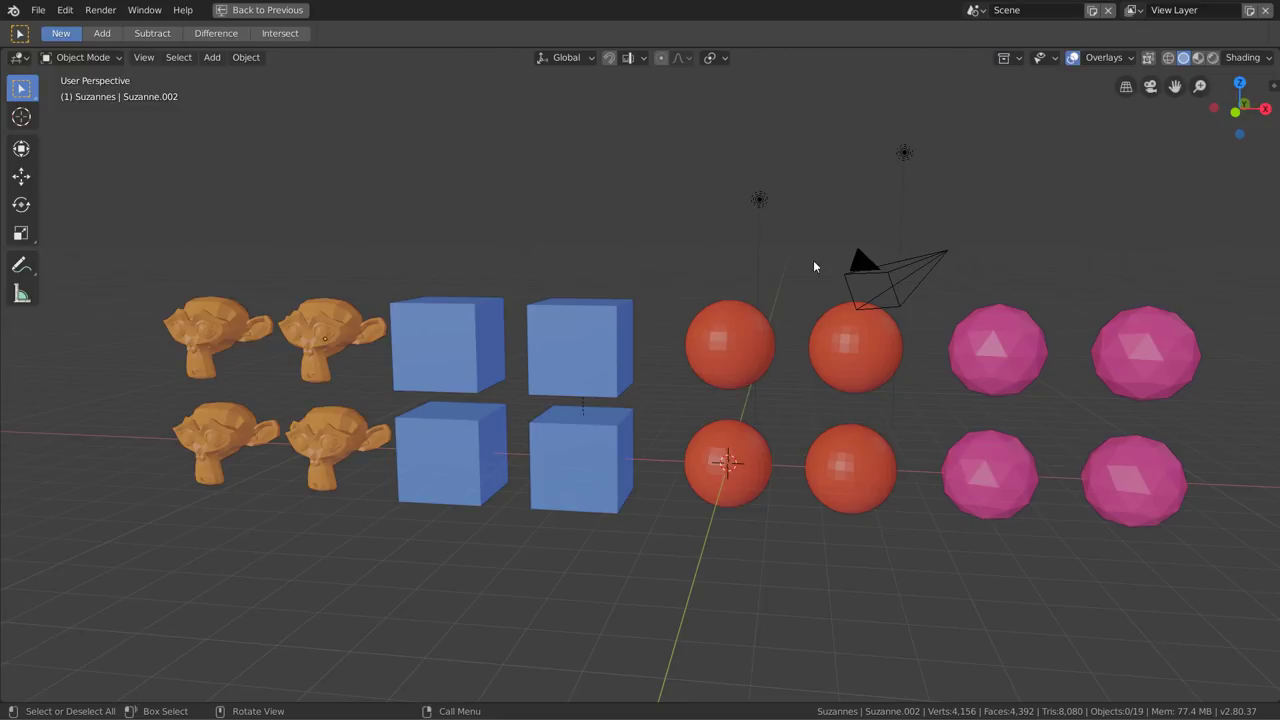
Select the four red spheres and toggle local view on and off
{"action": "left_click", "coordinate": [744, 323]}
{"action": "left_click", "coordinate": [849, 346], "text": "shift"}
{"action": "left_click", "coordinate": [850, 466], "text": "shift"}
{"action": "left_click", "coordinate": [750, 445], "text": "shift"}
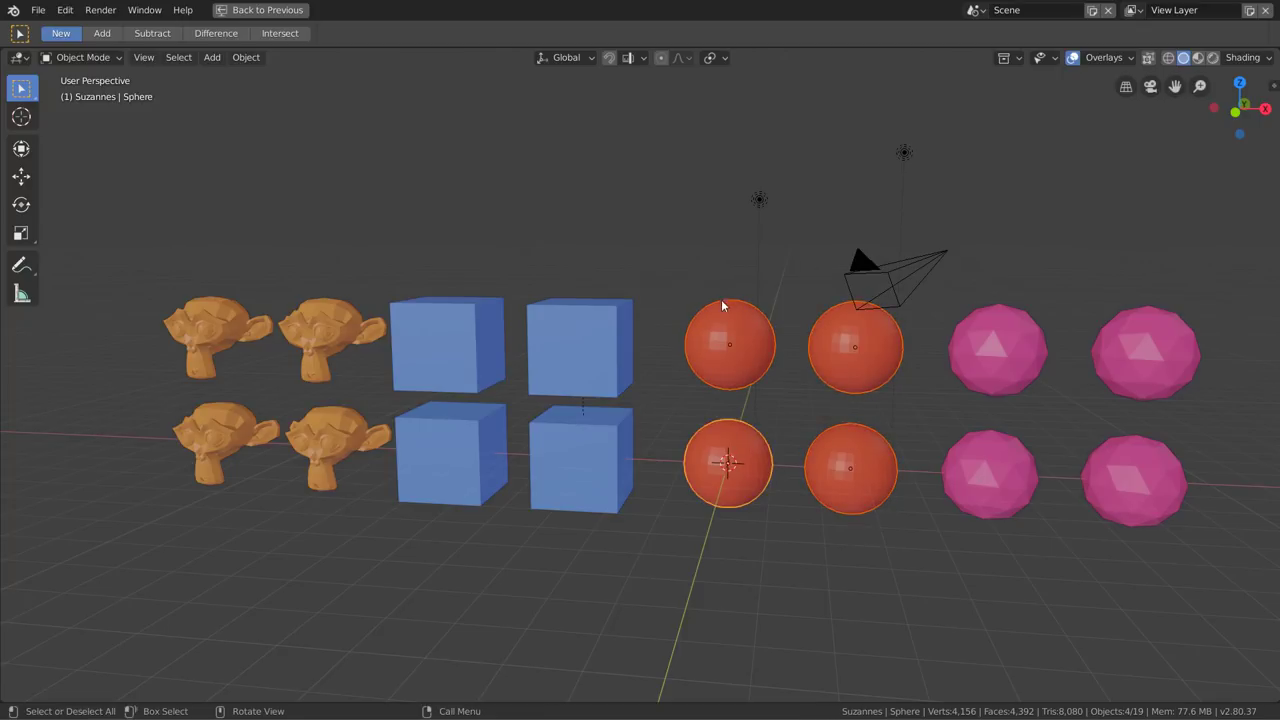
{"action": "key", "text": "KP_Divide"}
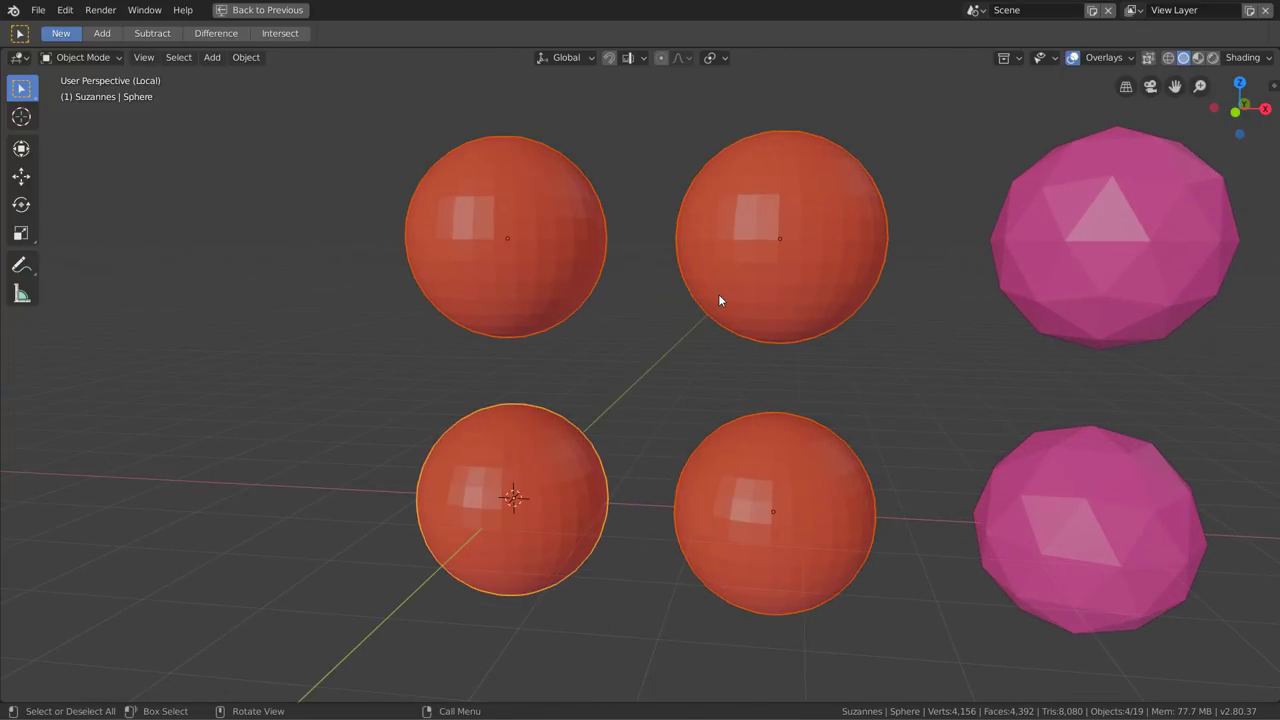
{"action": "scroll", "coordinate": [699, 320], "scroll_direction": "down", "scroll_amount": 5}
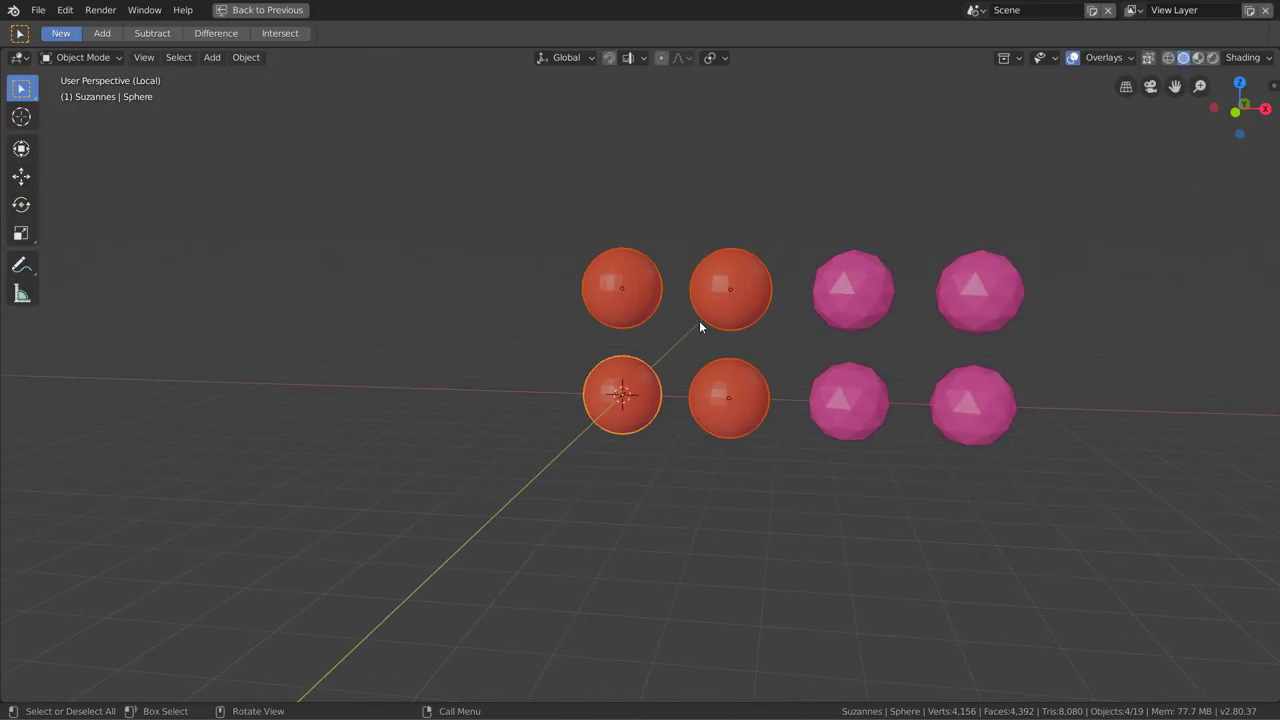
{"action": "scroll", "coordinate": [699, 320], "scroll_direction": "up", "scroll_amount": 1}
{"action": "key", "text": "KP_Divide"}
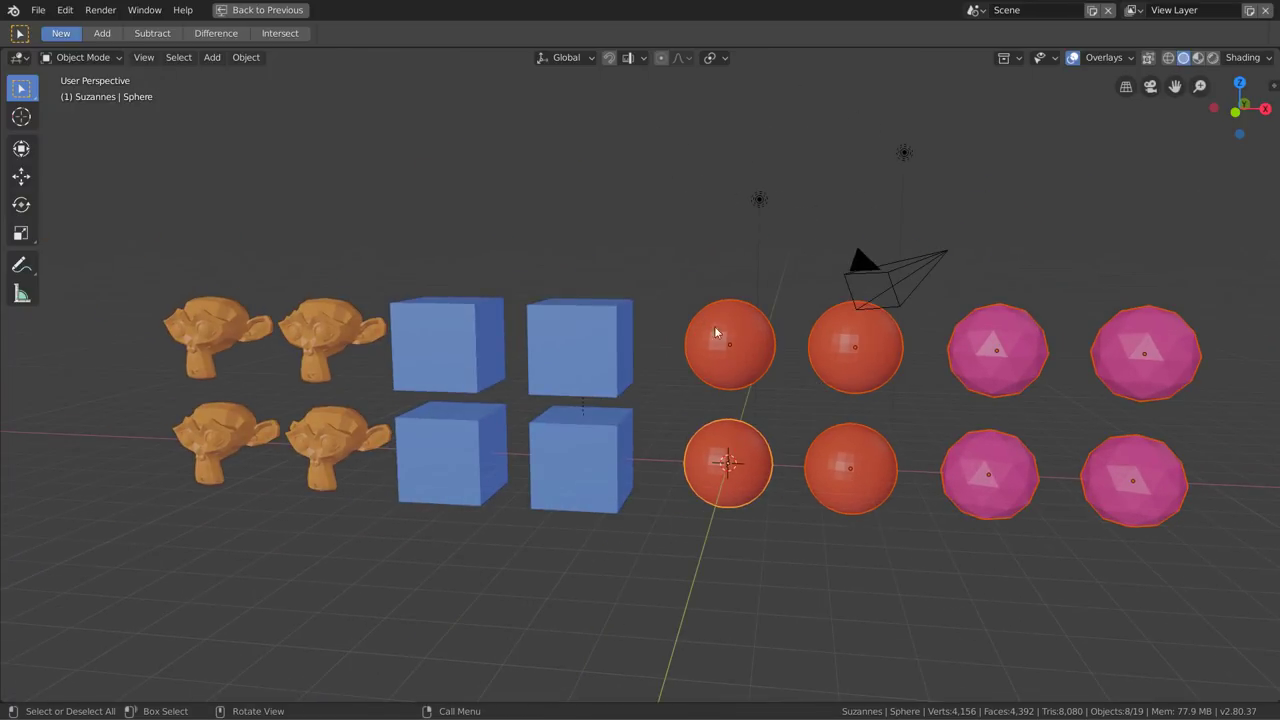
Reselect the four spheres, isolate them in local view, and restore the normal layout
{"action": "left_click", "coordinate": [722, 336]}
{"action": "left_click", "coordinate": [844, 340], "text": "shift"}
{"action": "left_click", "coordinate": [836, 453], "text": "shift"}
{"action": "left_click", "coordinate": [703, 424], "text": "shift"}
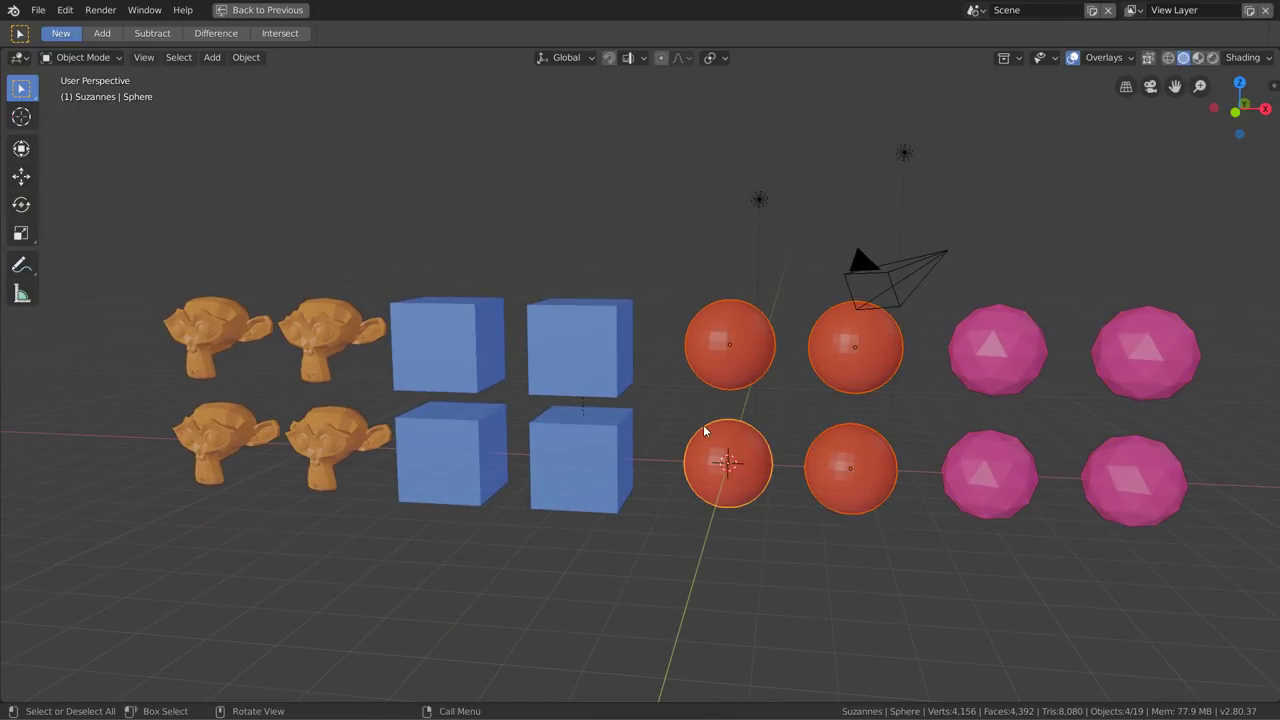
{"action": "key", "text": "KP_Divide"}
{"action": "key", "text": "KP_Divide"}
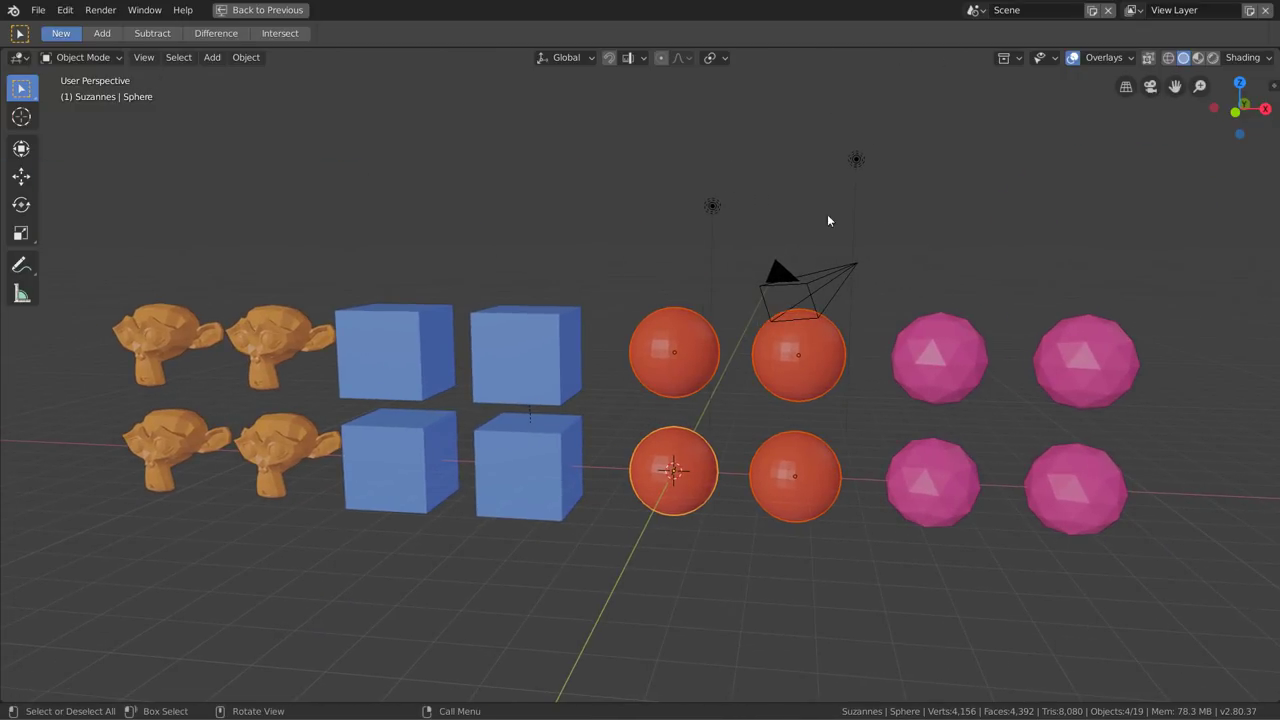
{"action": "key", "text": "ctrl+space"}
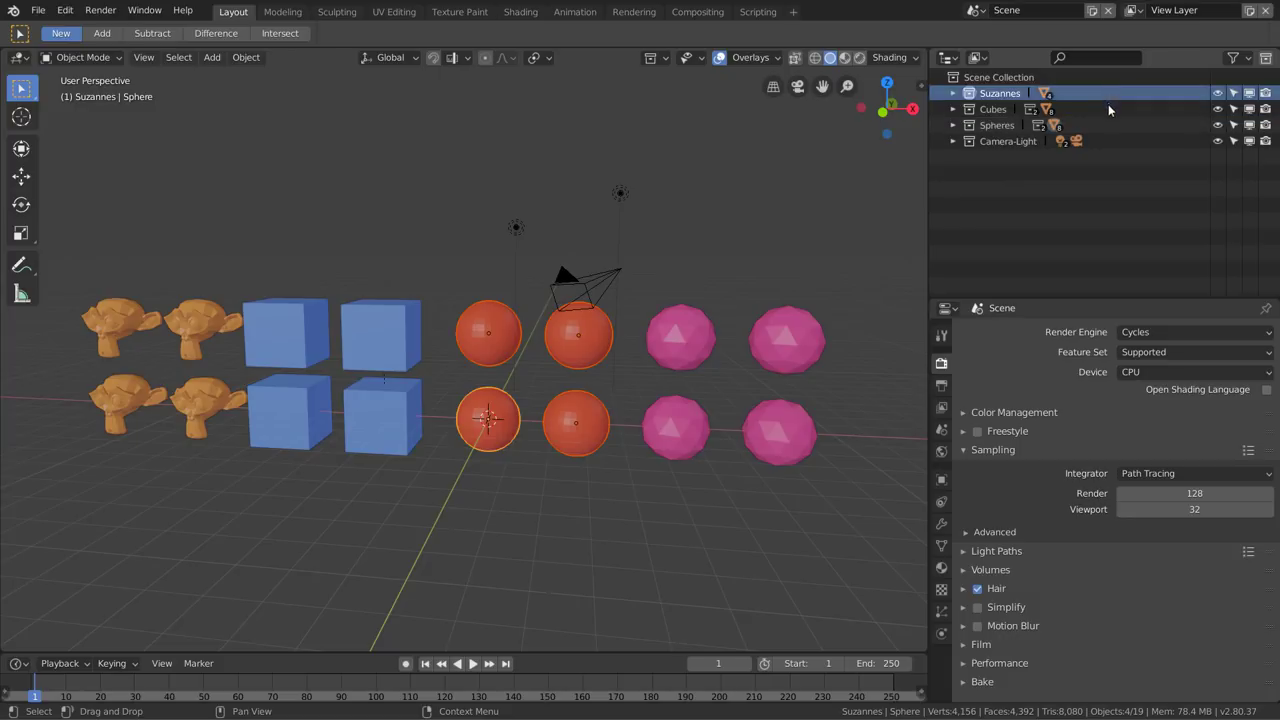
{"action": "left_click", "coordinate": [1218, 93], "text": "ctrl"}
{"action": "left_click", "coordinate": [1217, 110], "text": "ctrl"}
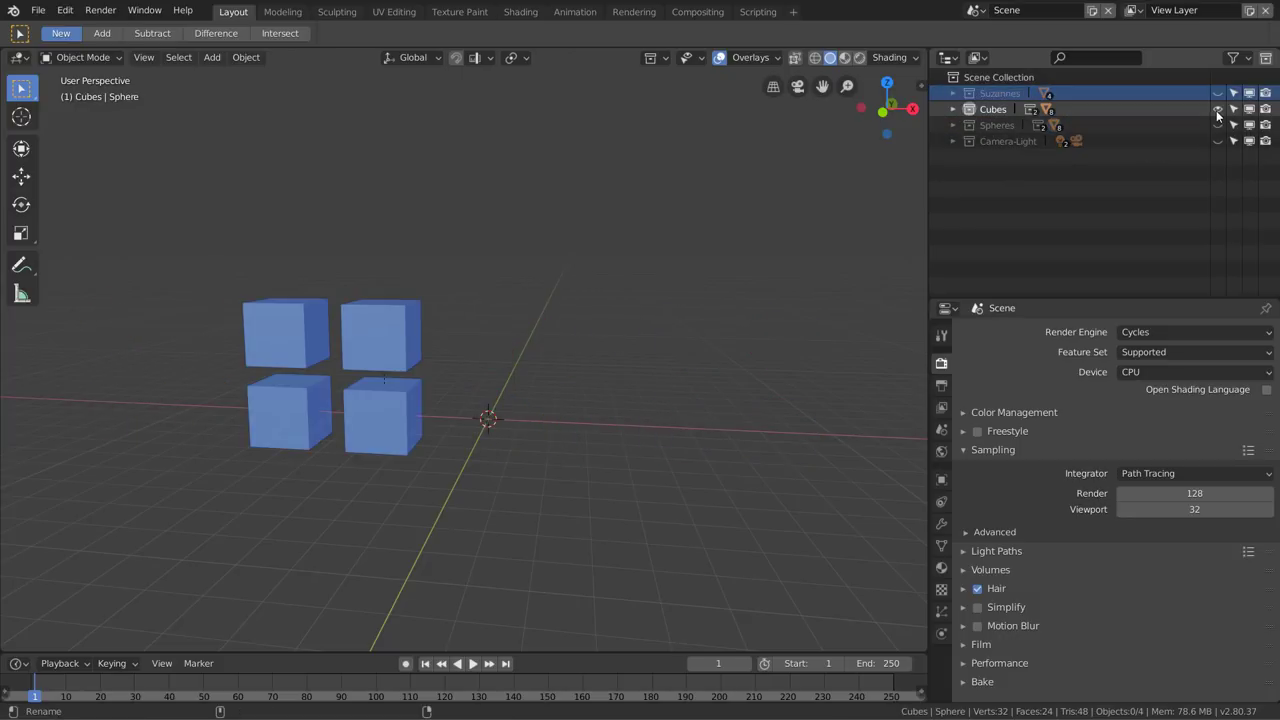
{"action": "left_click", "coordinate": [1217, 125], "text": "ctrl"}
{"action": "left_click", "coordinate": [1217, 141], "text": "ctrl"}
{"action": "left_click", "coordinate": [1219, 125], "text": "ctrl"}
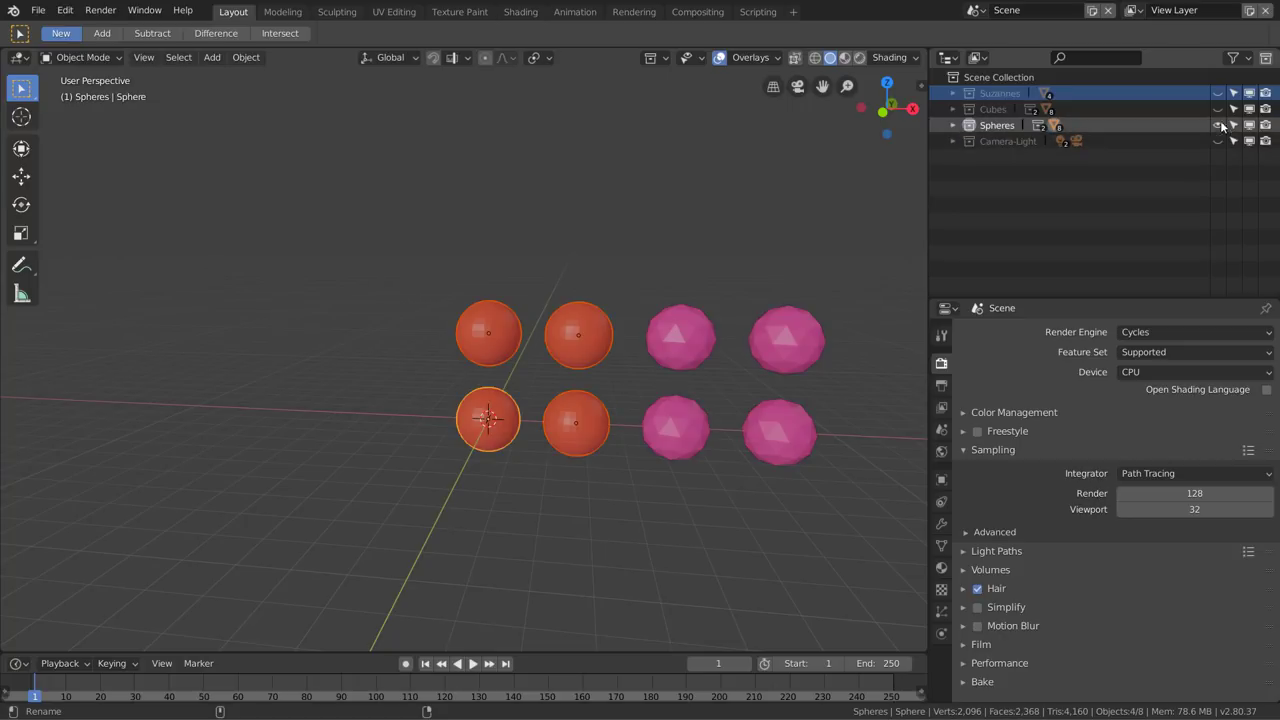
{"action": "left_click", "coordinate": [1218, 109], "text": "ctrl"}
{"action": "left_click", "coordinate": [1218, 93]}
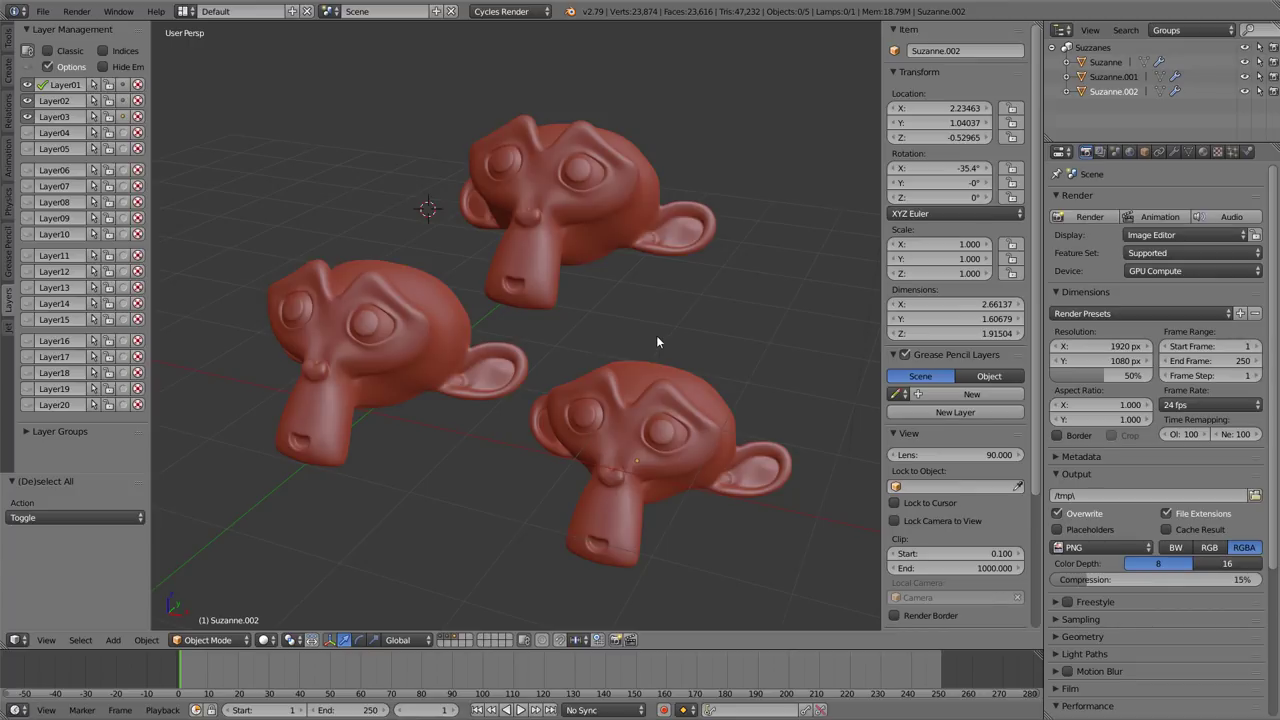
{"action": "key", "text": "1"}
{"action": "key", "text": "2"}
{"action": "key", "text": "3"}
{"action": "key", "text": "2"}
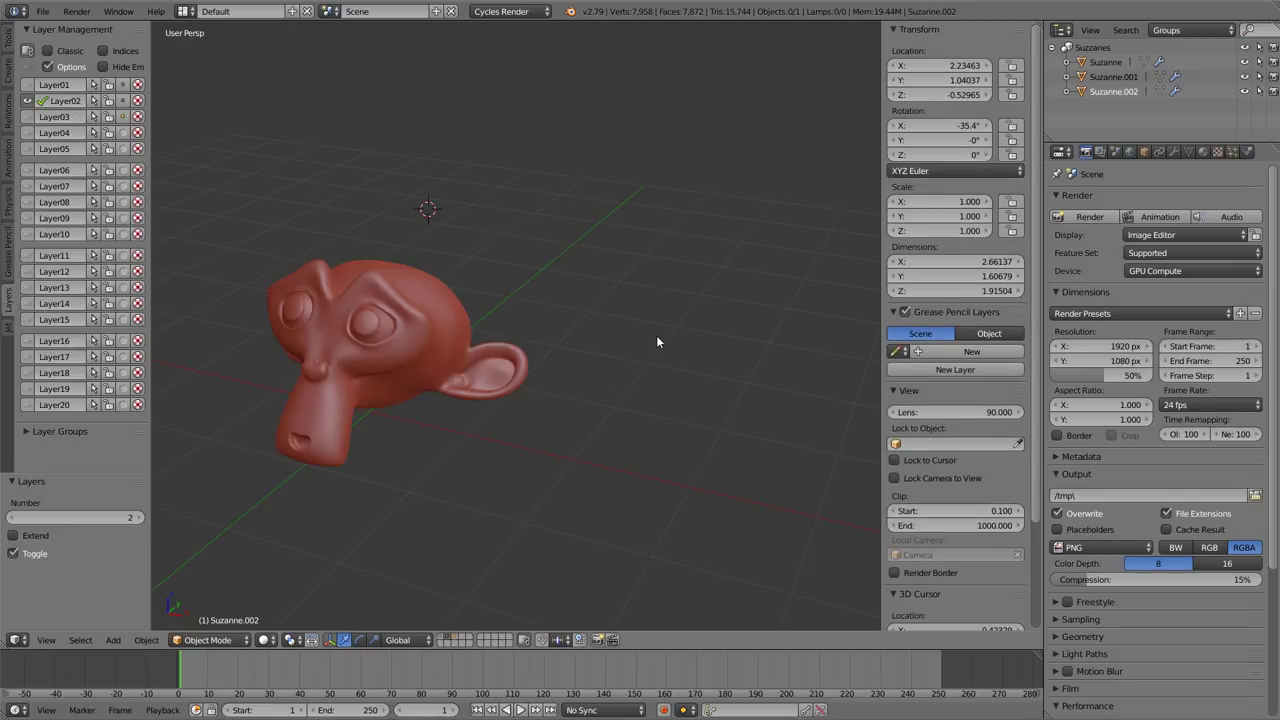
{"action": "key", "text": "1"}
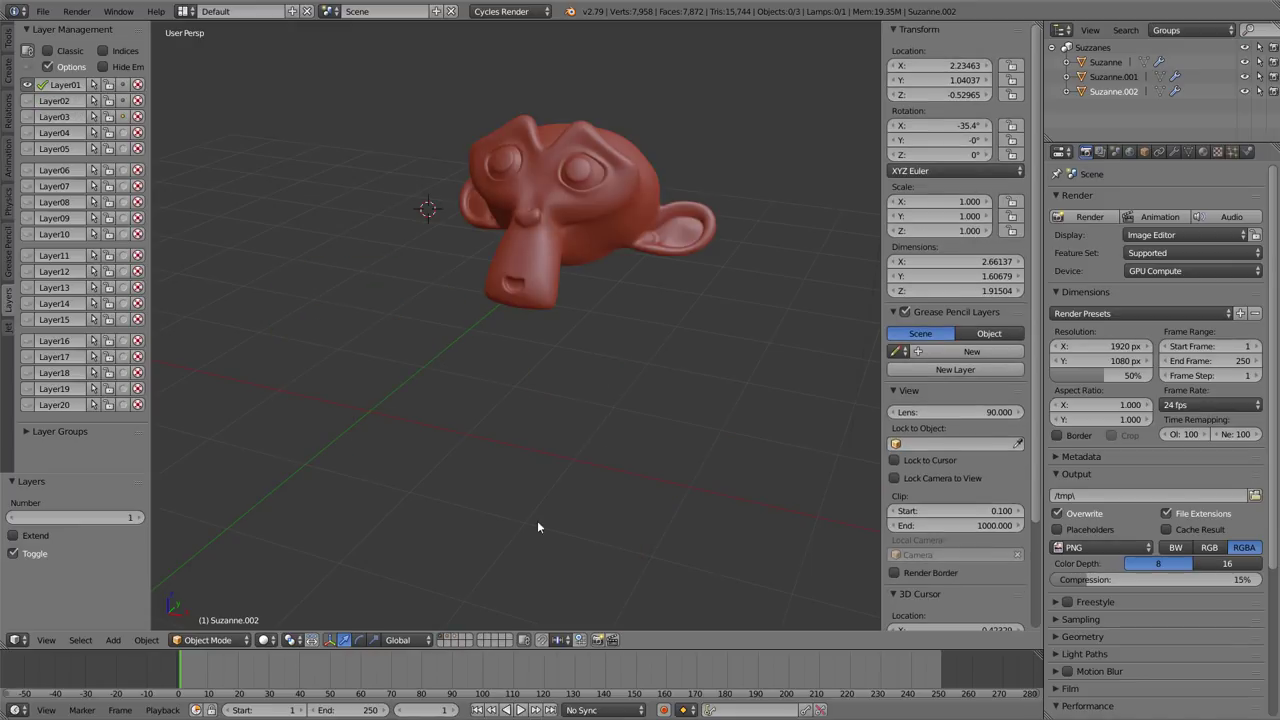
{"action": "key", "text": "2"}
{"action": "key", "text": "3"}
{"action": "key", "text": "2"}
{"action": "key", "text": "1"}
{"action": "key", "text": "2"}
{"action": "key", "text": "3"}
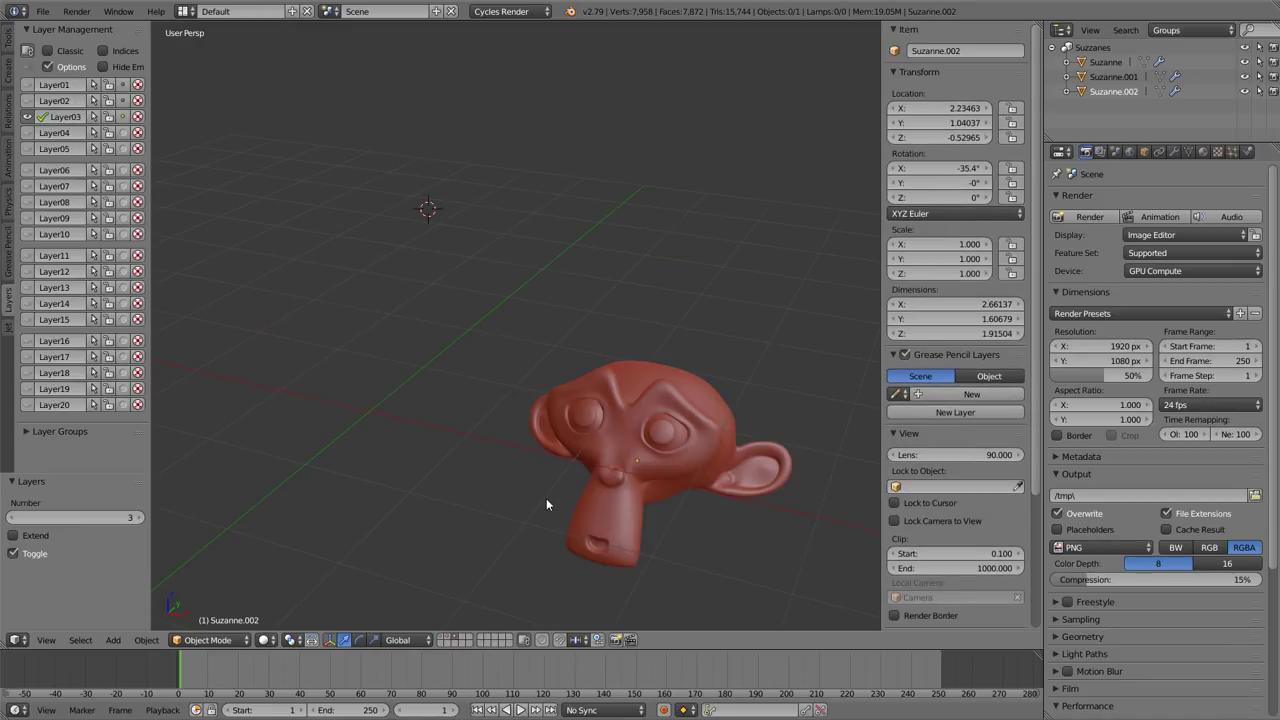
{"action": "key", "text": "2"}
{"action": "key", "text": "1"}
{"action": "key", "text": "2"}
{"action": "key", "text": "3"}
{"action": "key", "text": "2"}
{"action": "key", "text": "1"}
{"action": "key", "text": "2"}
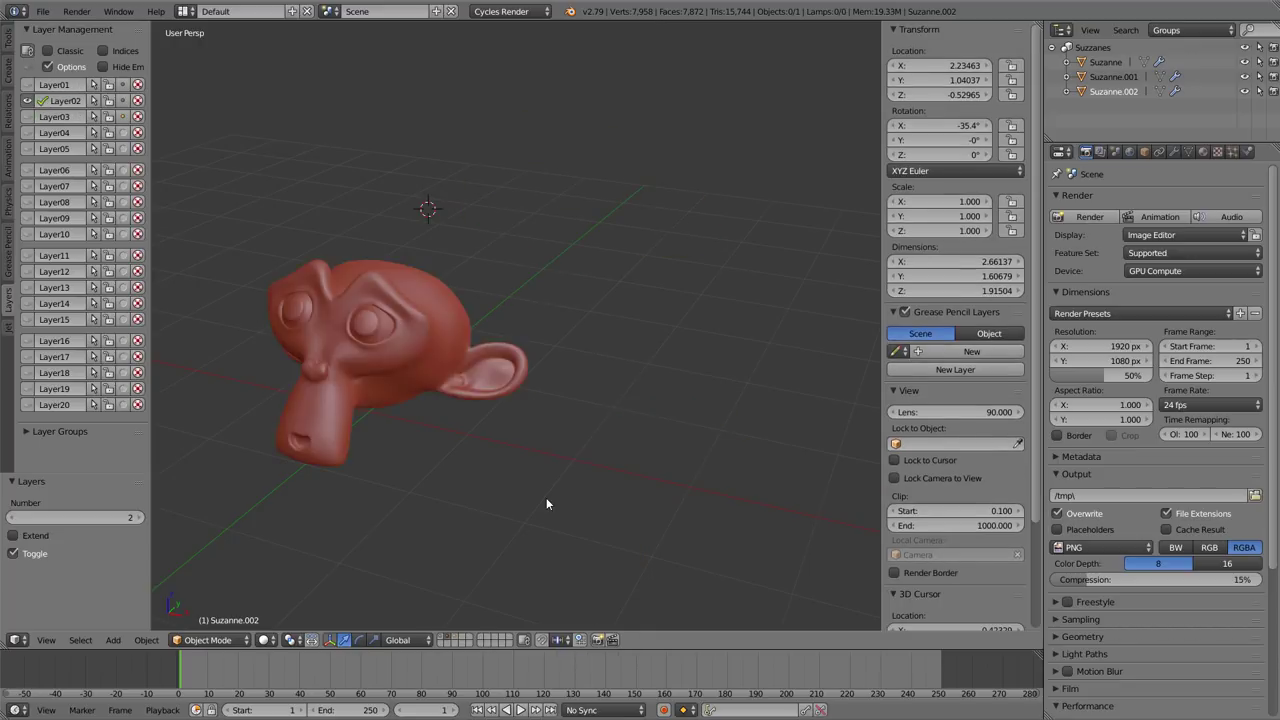
{"action": "key", "text": "3"}
{"action": "key", "text": "2"}
{"action": "key", "text": "1"}
{"action": "key", "text": "2"}
{"action": "key", "text": "3"}
{"action": "key", "text": "2"}
{"action": "key", "text": "1"}
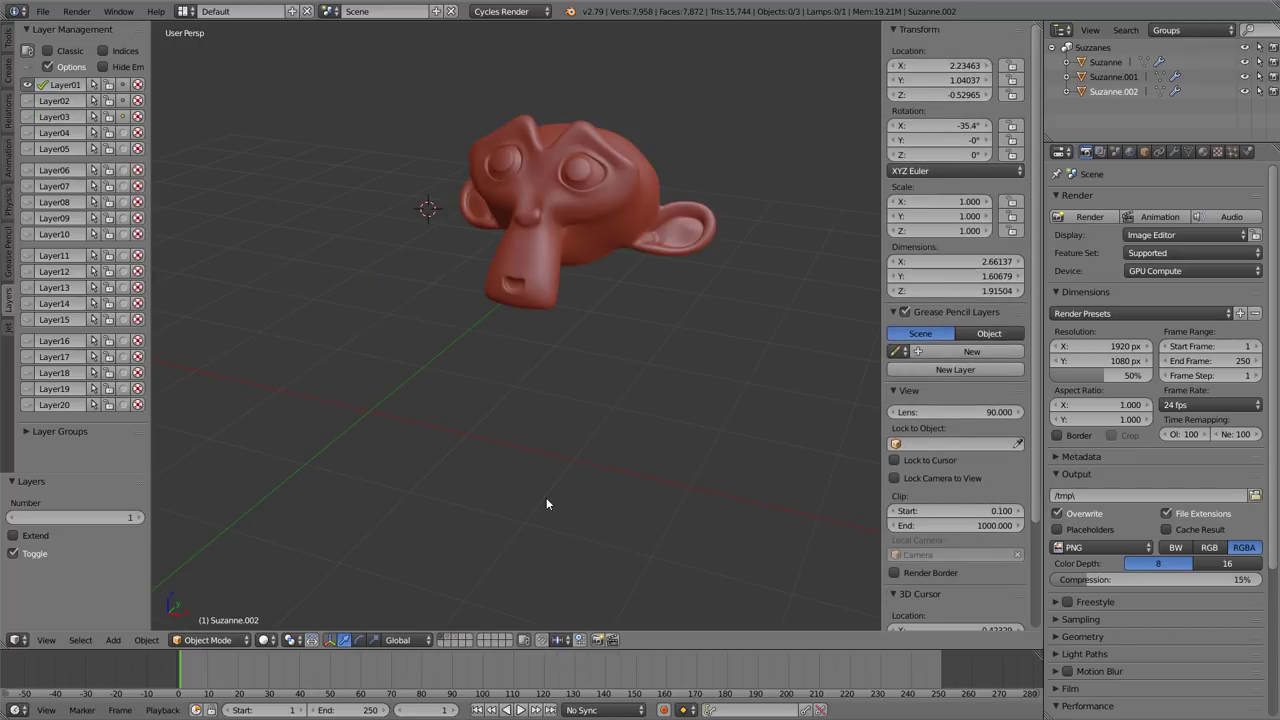
{"action": "key", "text": "3"}
{"action": "key", "text": "2"}
{"action": "key", "text": "1"}
{"action": "key", "text": "2"}
{"action": "key", "text": "3"}
{"action": "key", "text": "2"}
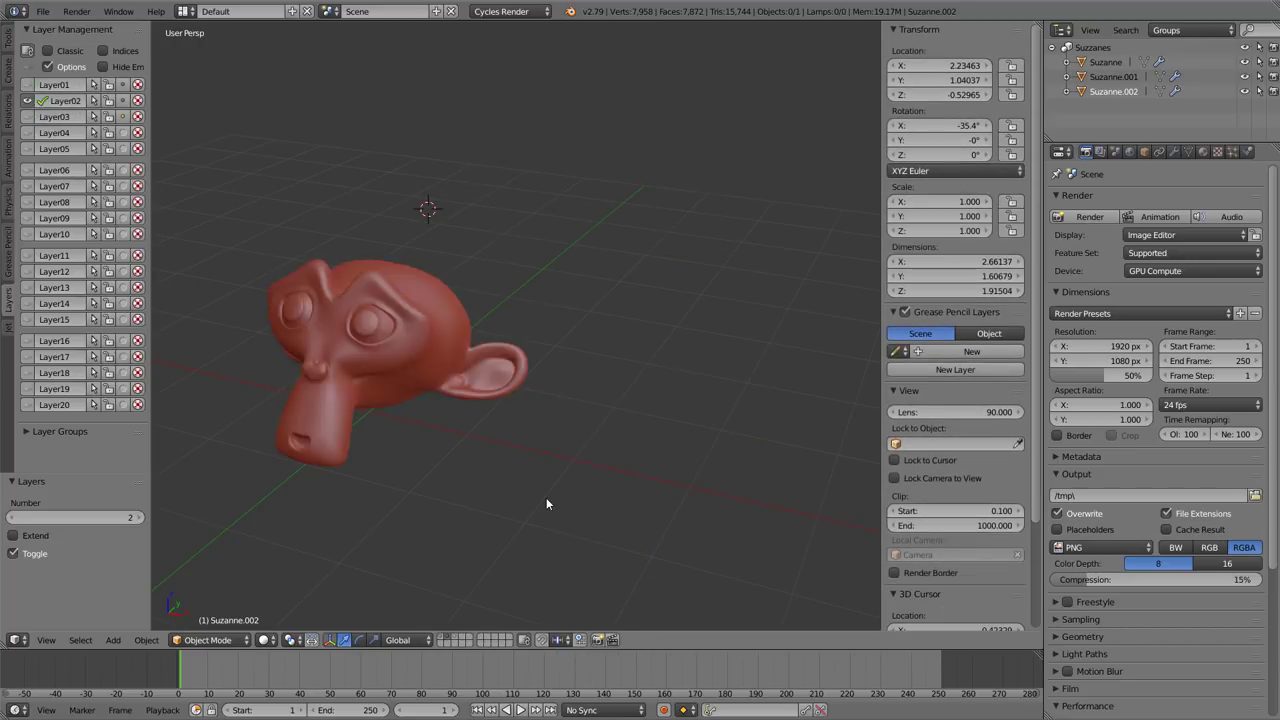
{"action": "key", "text": "1"}
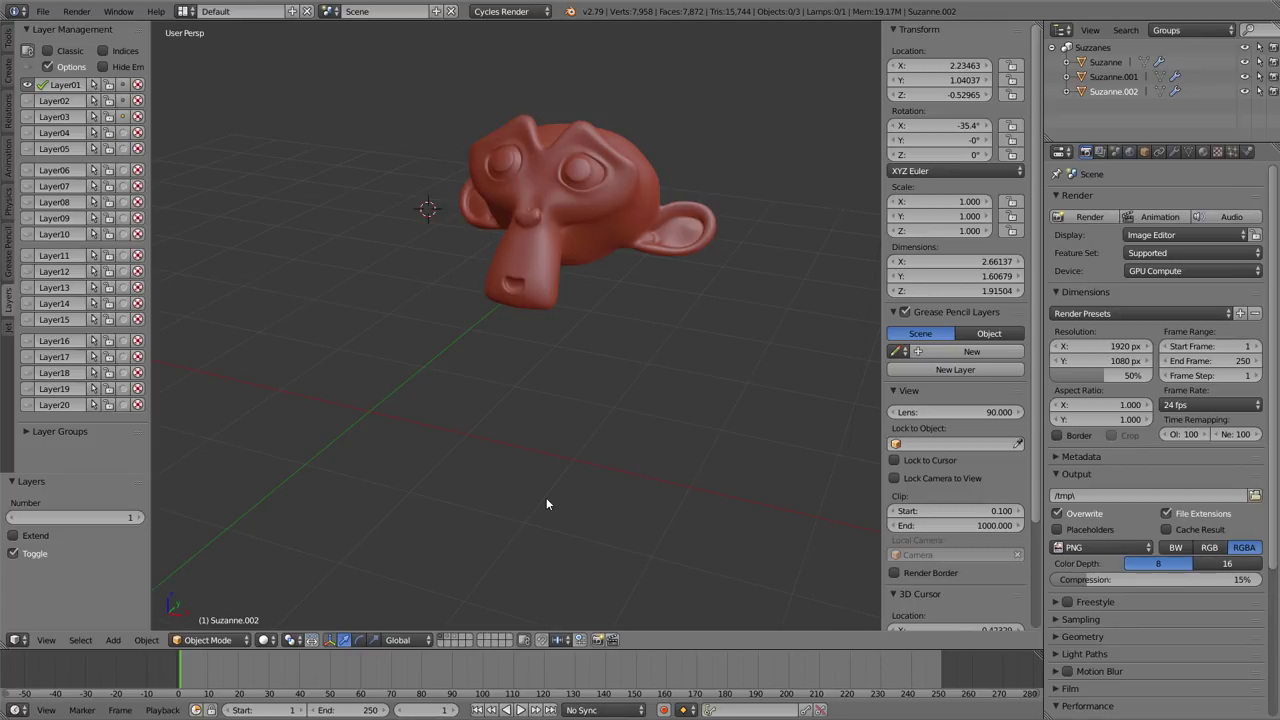
{"action": "key", "text": "shift+2"}
{"action": "key", "text": "shift+3"}
{"action": "key", "text": "shift+3"}
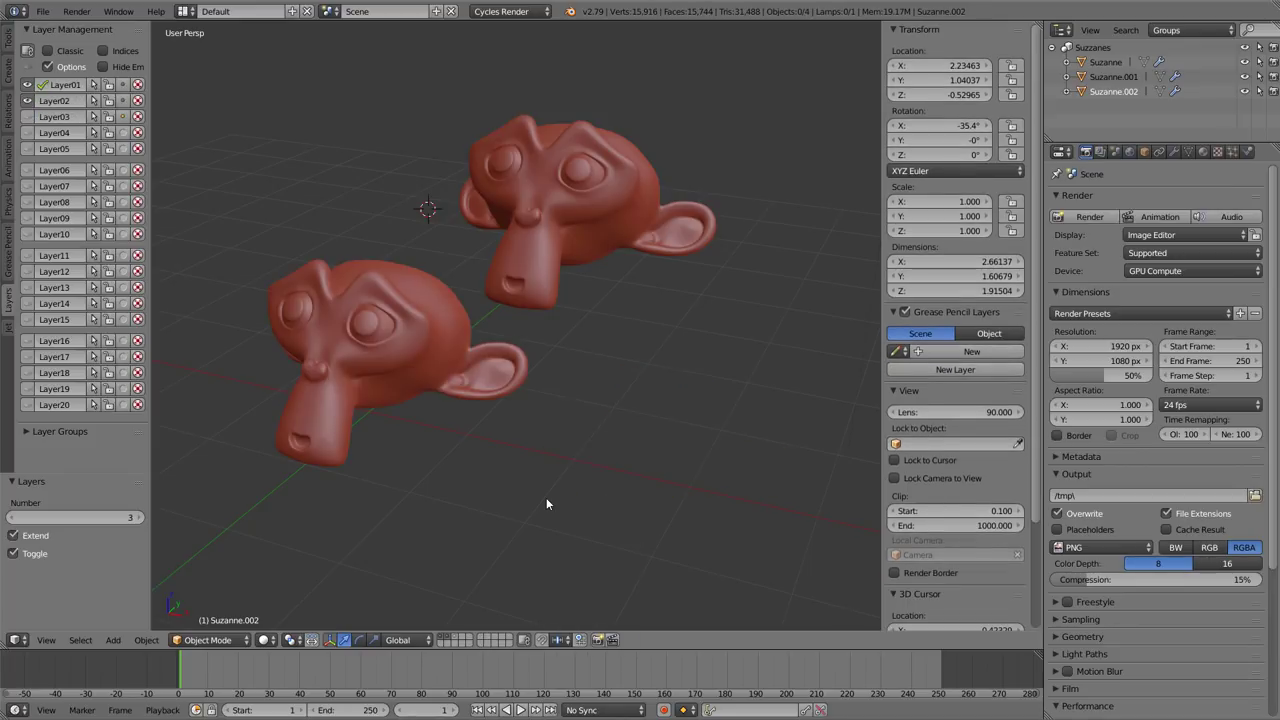
{"action": "key", "text": "shift+3"}
{"action": "key", "text": "shift+3"}
{"action": "key", "text": "shift+2"}
{"action": "key", "text": "shift+2"}
{"action": "key", "text": "shift+3"}
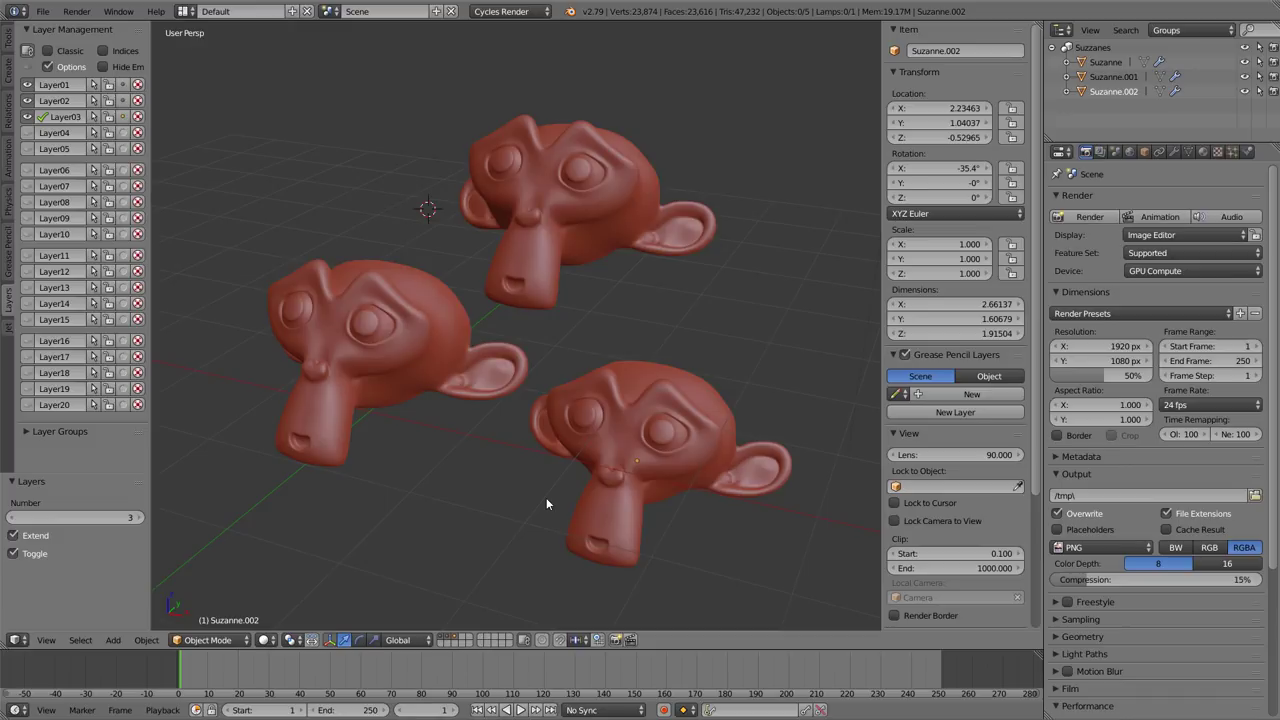
{"action": "key", "text": "1"}
{"action": "key", "text": "shift+2"}
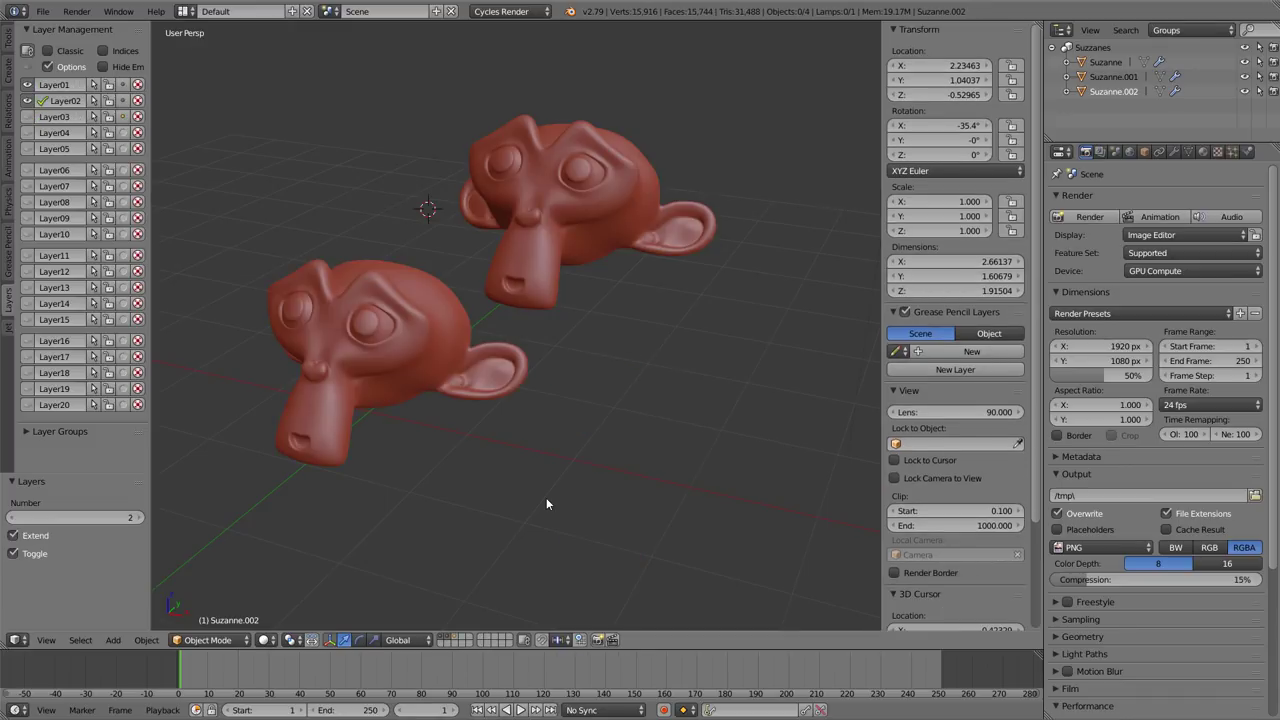
{"action": "key", "text": "shift+2"}
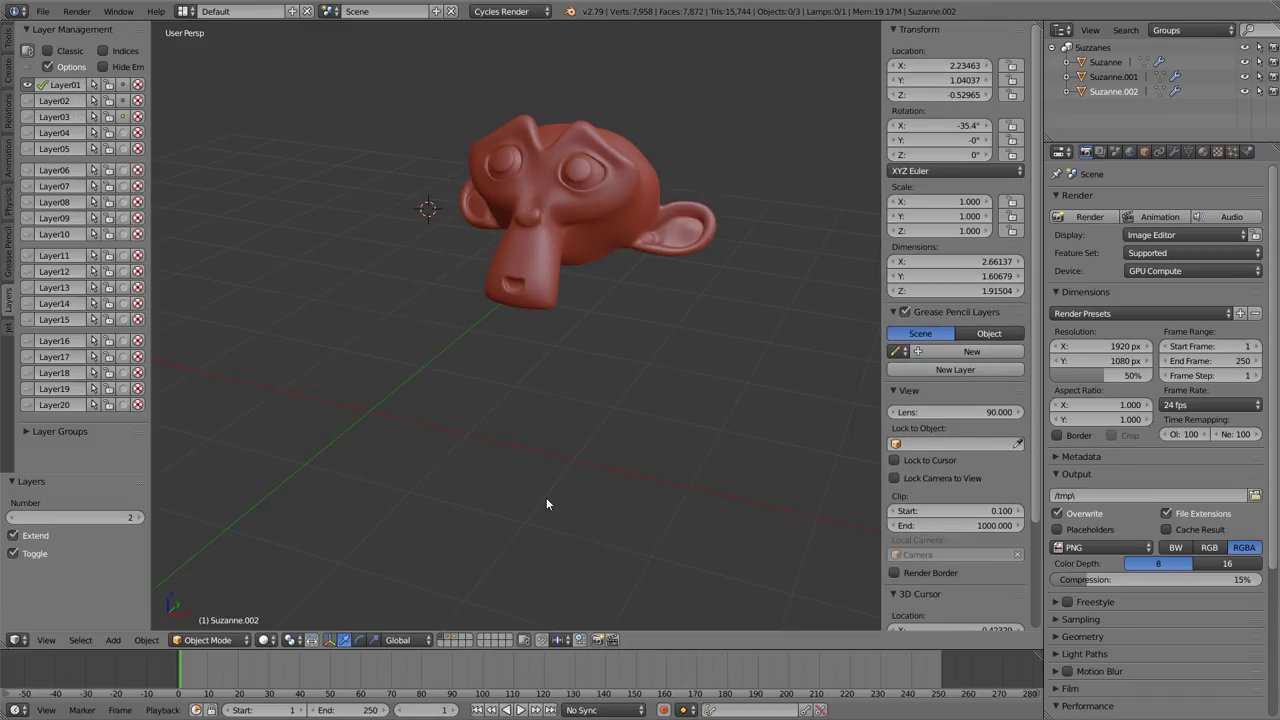
{"action": "key", "text": "shift+2"}
{"action": "key", "text": "shift+3"}
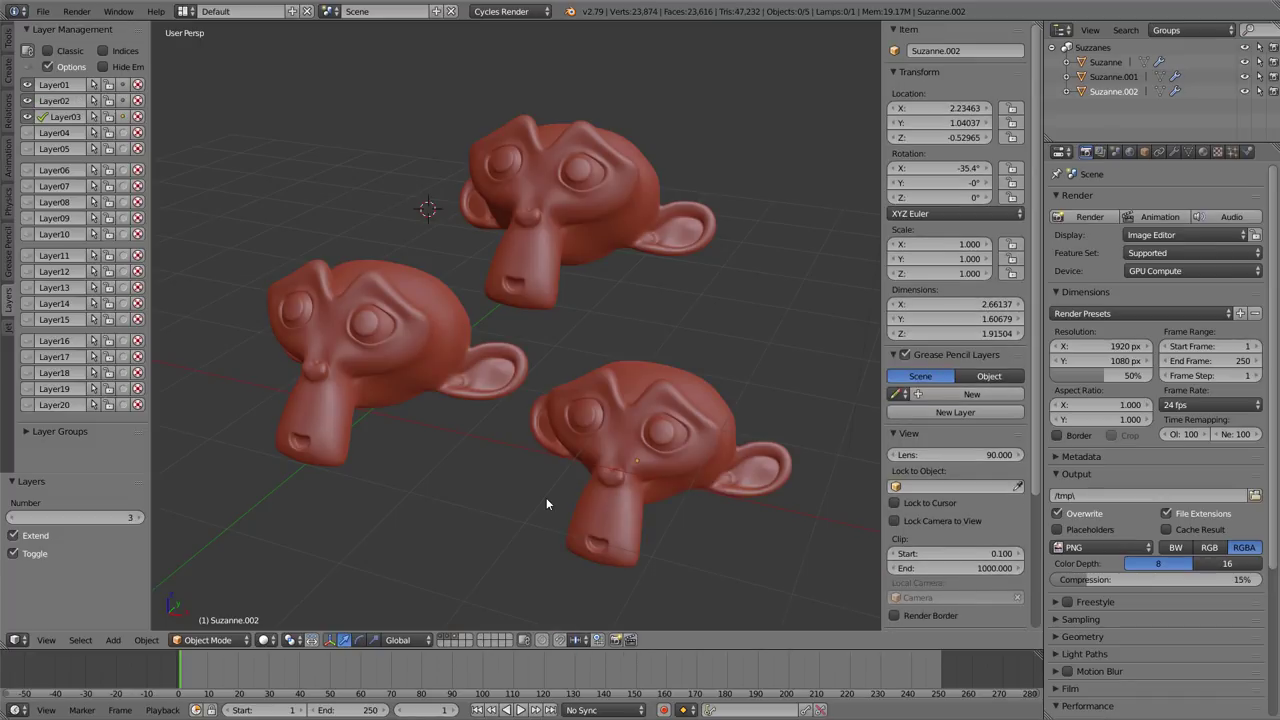
{"action": "key", "text": "shift+2"}
{"action": "key", "text": "shift+2"}
{"action": "key", "text": "shift+1"}
{"action": "key", "text": "shift+1"}
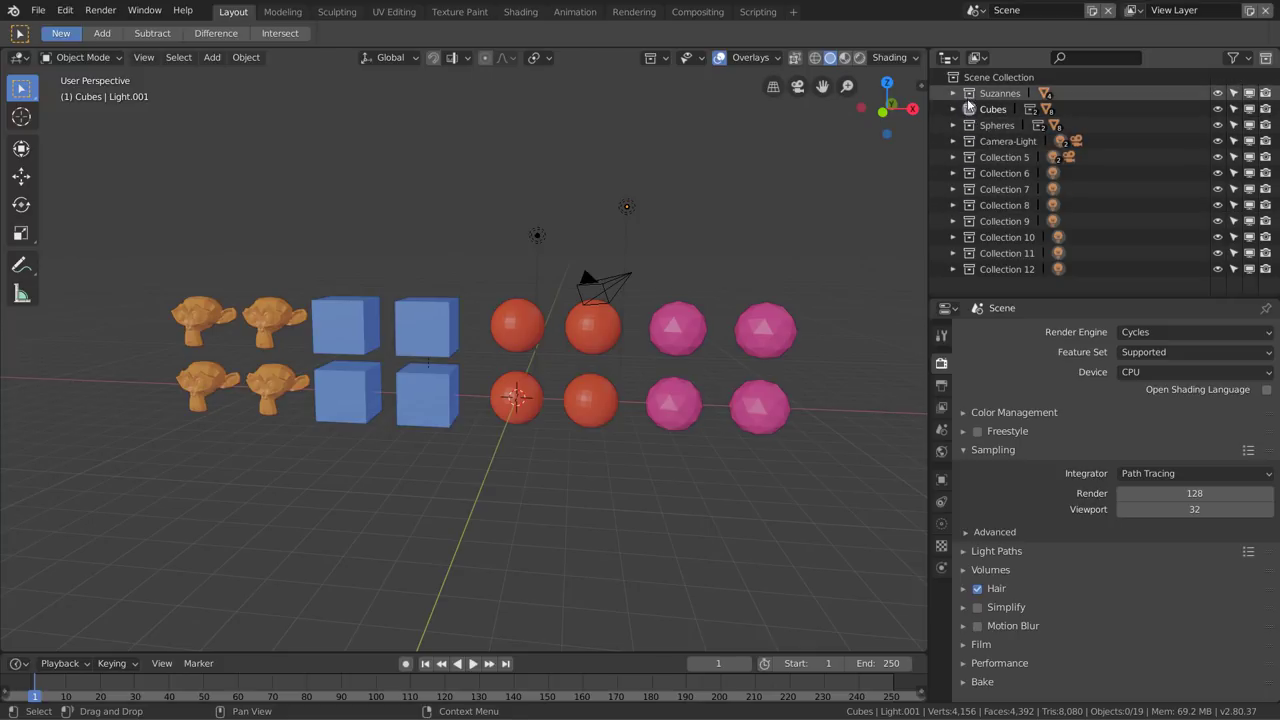
Expand and collapse Cubes in the Outliner, then make Scene Collection active
{"action": "left_click", "coordinate": [954, 109]}
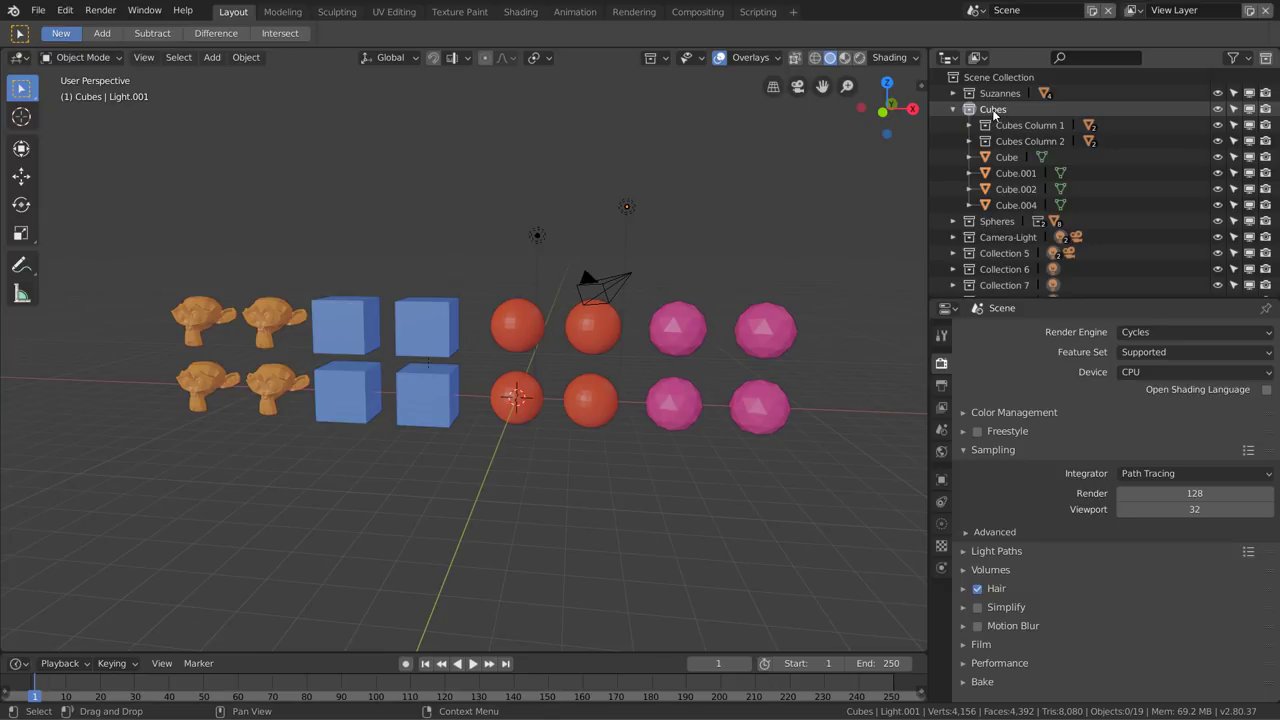
{"action": "left_click", "coordinate": [953, 110]}
{"action": "left_click", "coordinate": [1003, 78]}
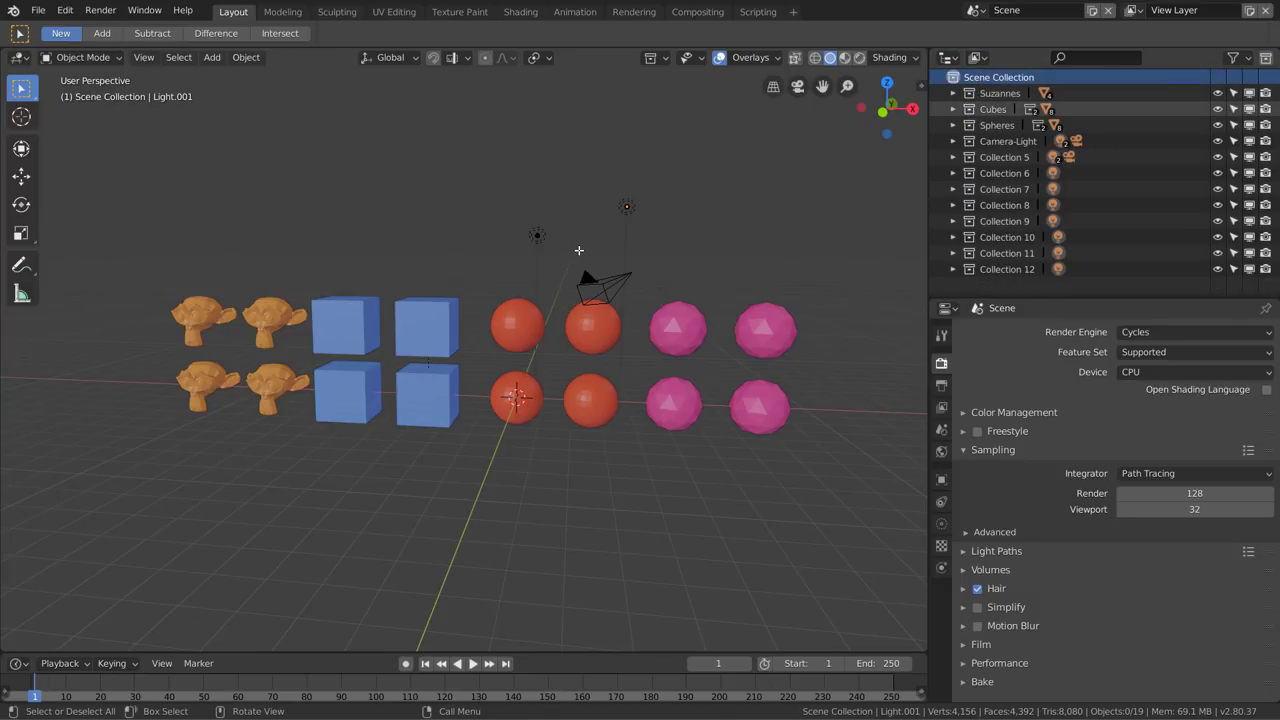
Isolate each collection in turn with number keys 1 through 0 and Alt+1
{"action": "key", "text": "1"}
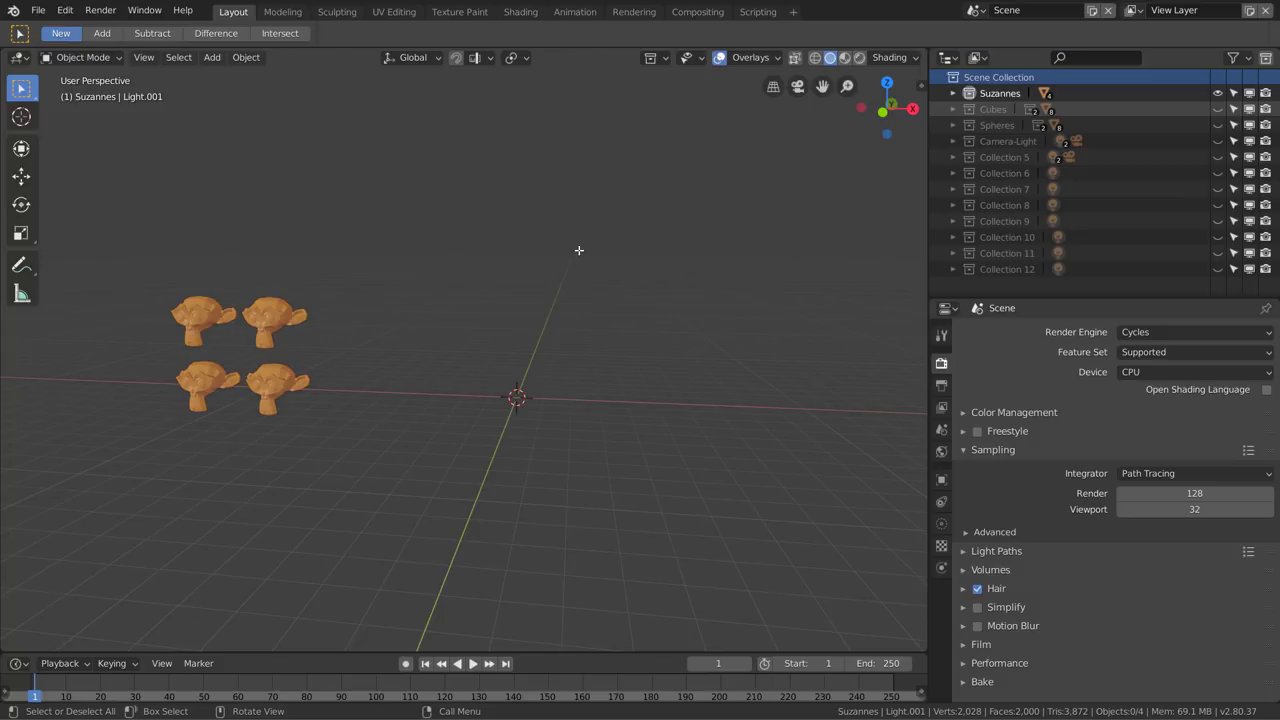
{"action": "key", "text": "2"}
{"action": "key", "text": "3"}
{"action": "key", "text": "4"}
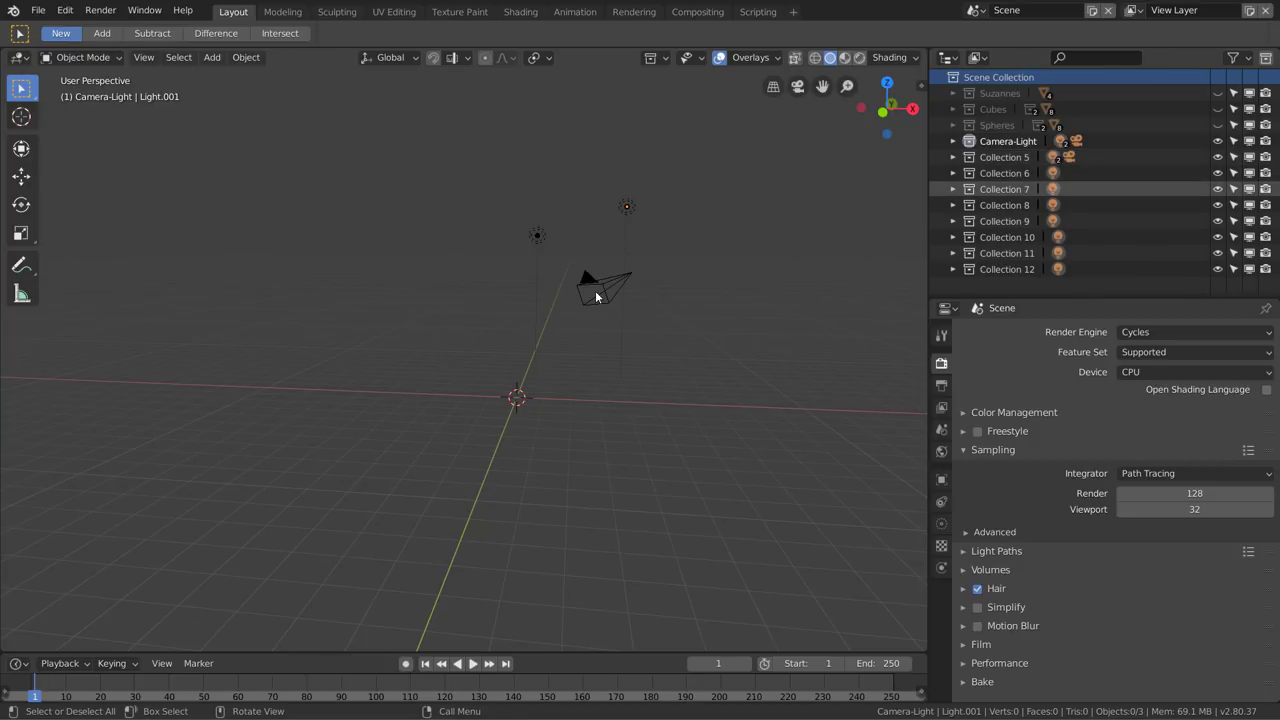
{"action": "key", "text": "5"}
{"action": "key", "text": "6"}
{"action": "key", "text": "7"}
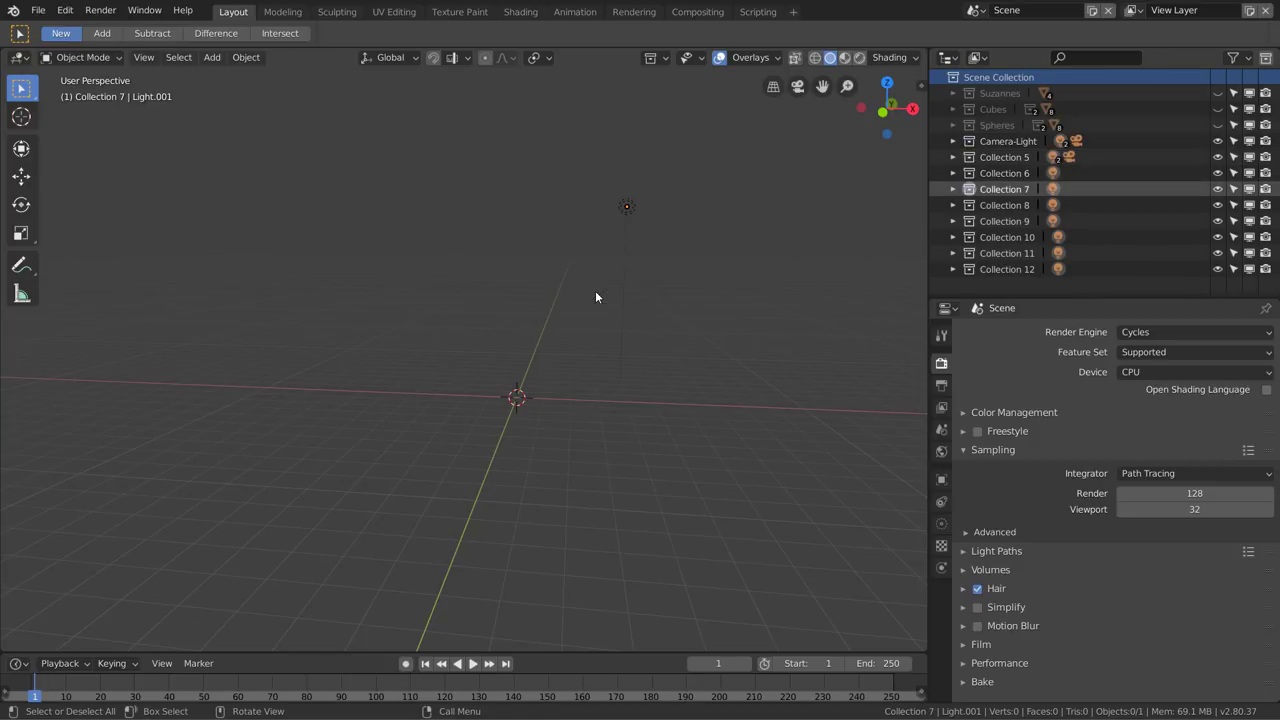
{"action": "key", "text": "8"}
{"action": "key", "text": "9"}
{"action": "key", "text": "0"}
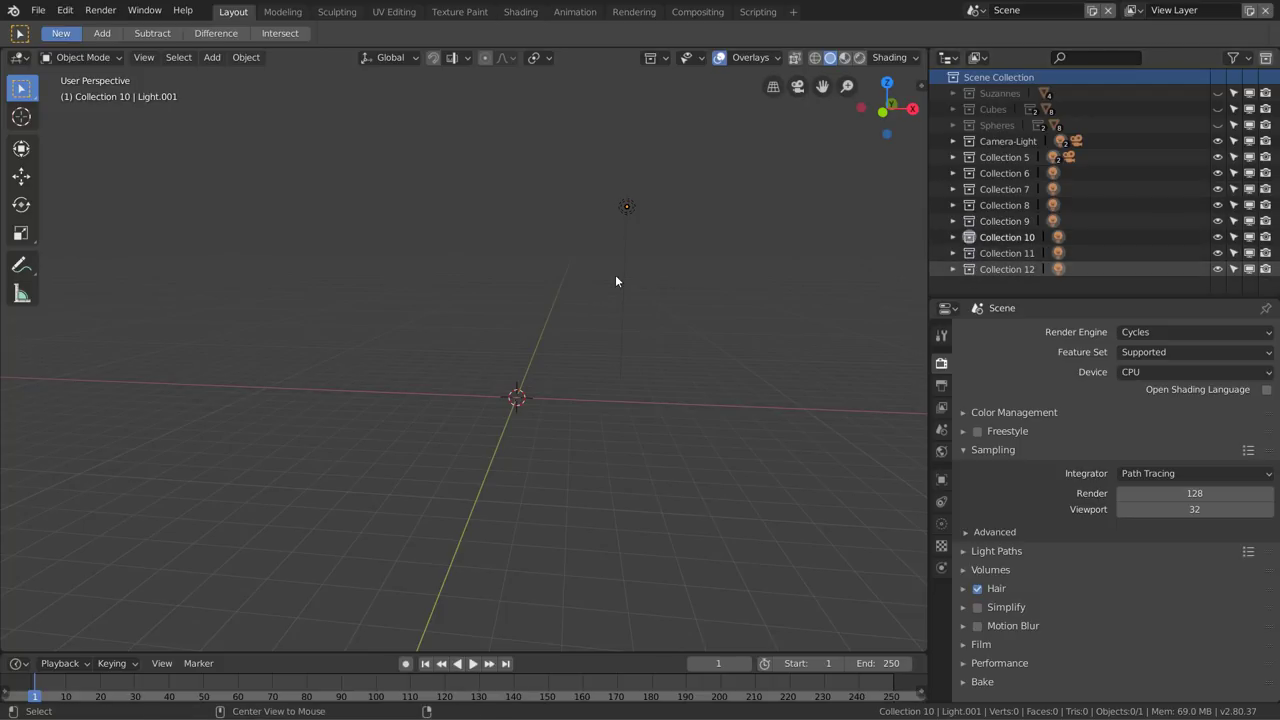
{"action": "key", "text": "alt+1"}
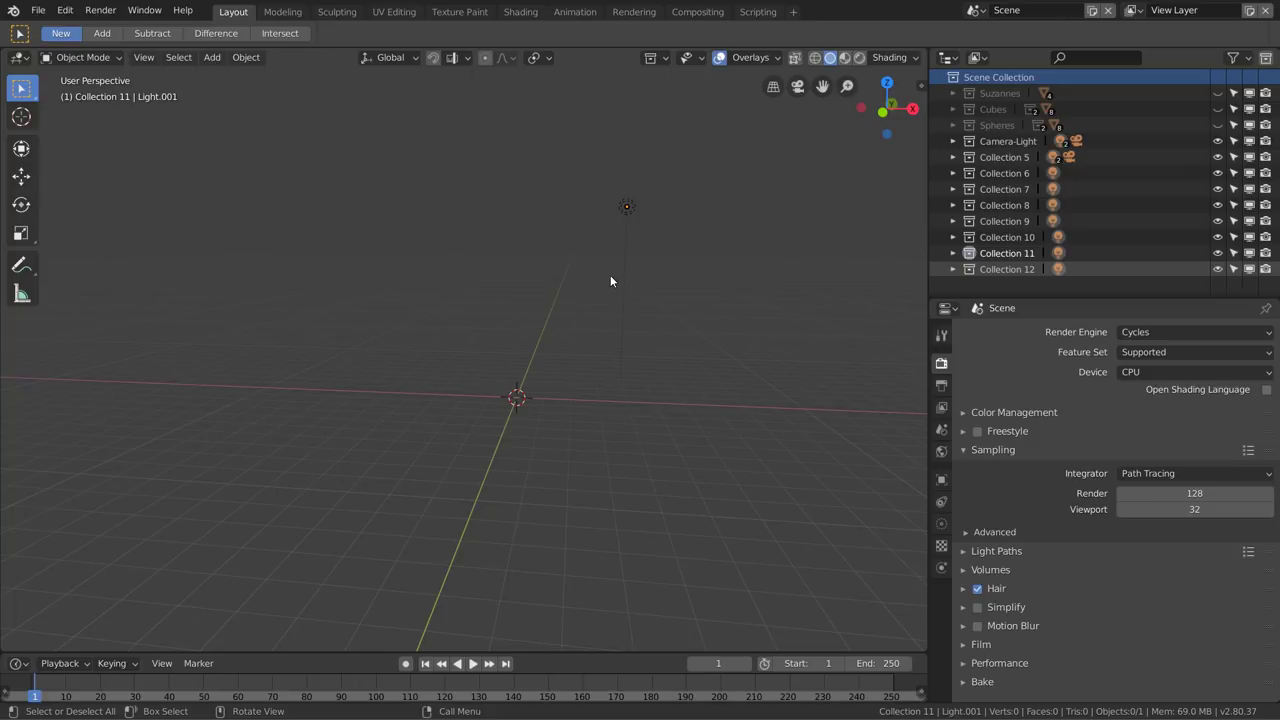
Show Suzannes with 1, then add Cubes and Spheres alongside using Shift+2 and Shift+3
{"action": "key", "text": "1"}
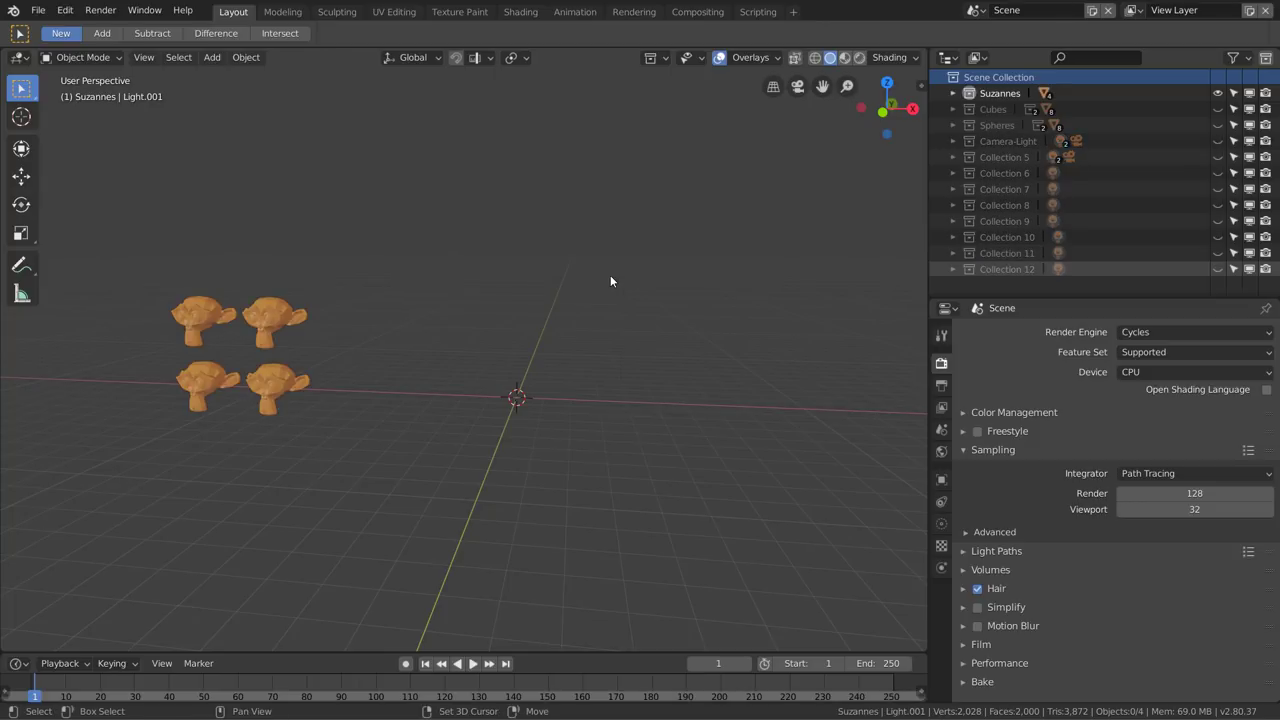
{"action": "key", "text": "shift+2"}
{"action": "key", "text": "shift+2"}
{"action": "key", "text": "shift+2"}
{"action": "key", "text": "shift+2"}
{"action": "key", "text": "shift+2"}
{"action": "key", "text": "shift+3"}
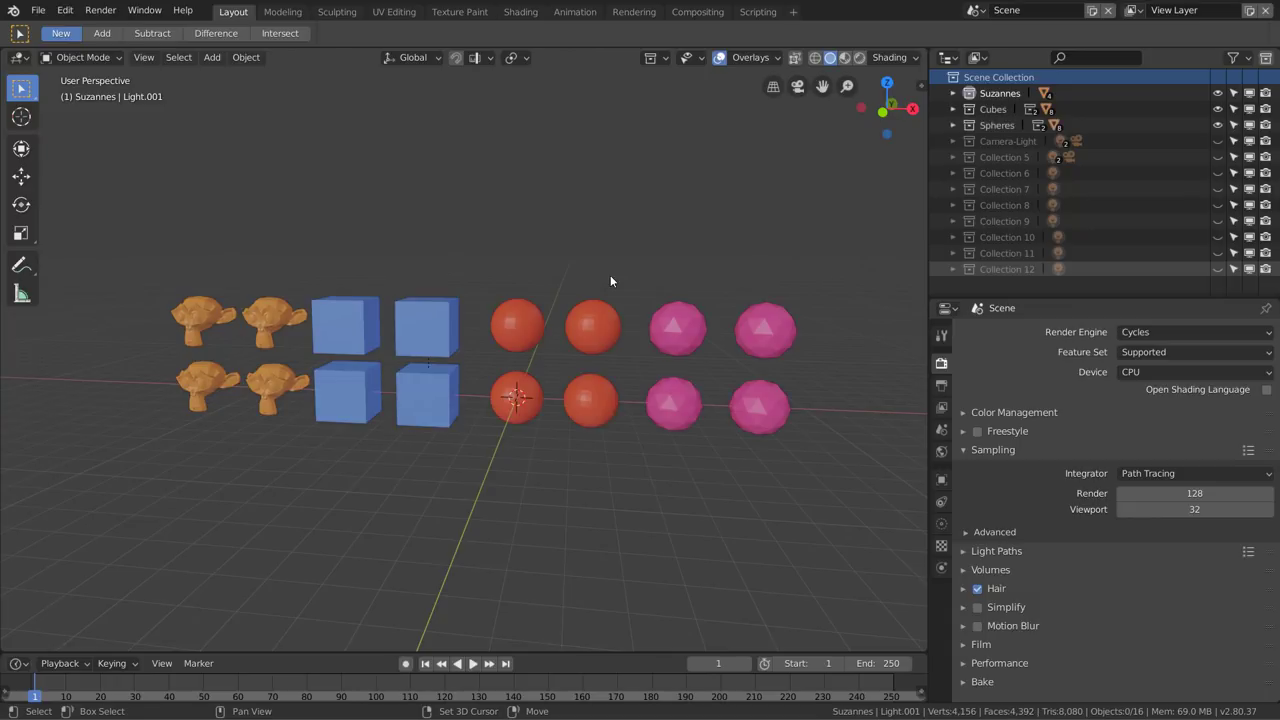
{"action": "key", "text": "shift+3"}
{"action": "key", "text": "shift+2"}
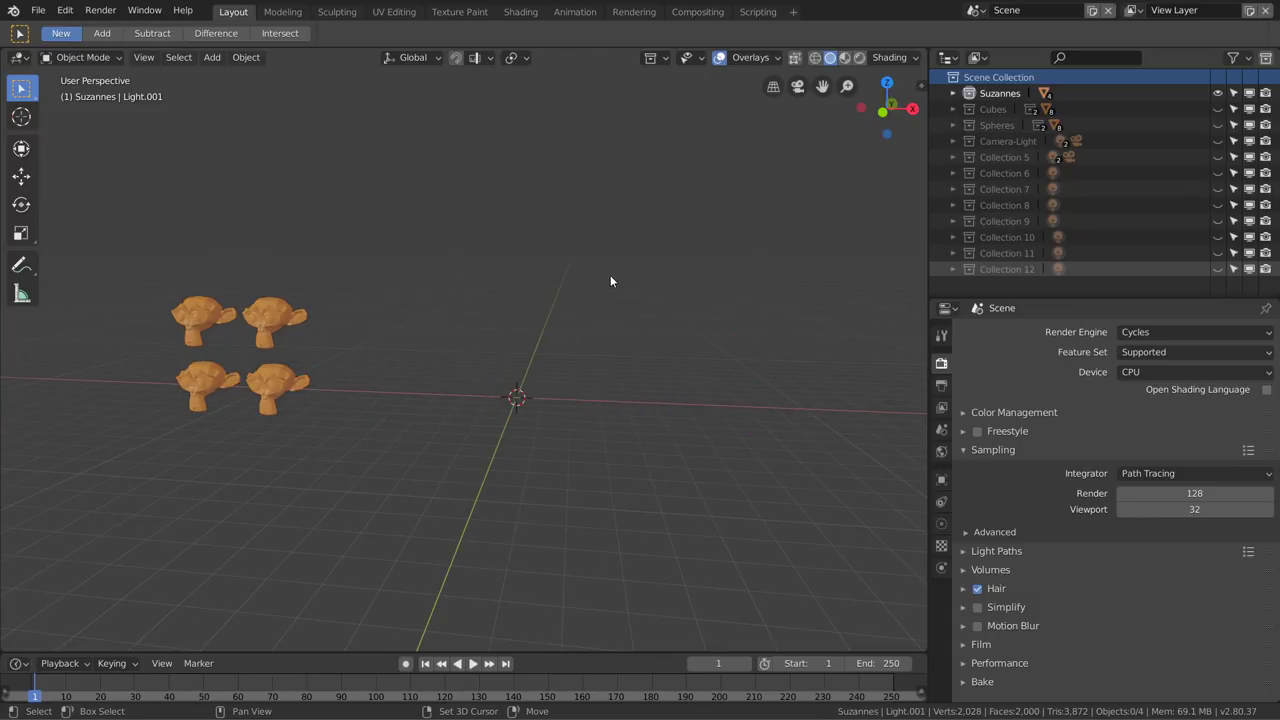
{"action": "key", "text": "shift+2"}
{"action": "key", "text": "shift+2"}
{"action": "key", "text": "shift+2"}
{"action": "key", "text": "shift+3"}
{"action": "key", "text": "shift+3"}
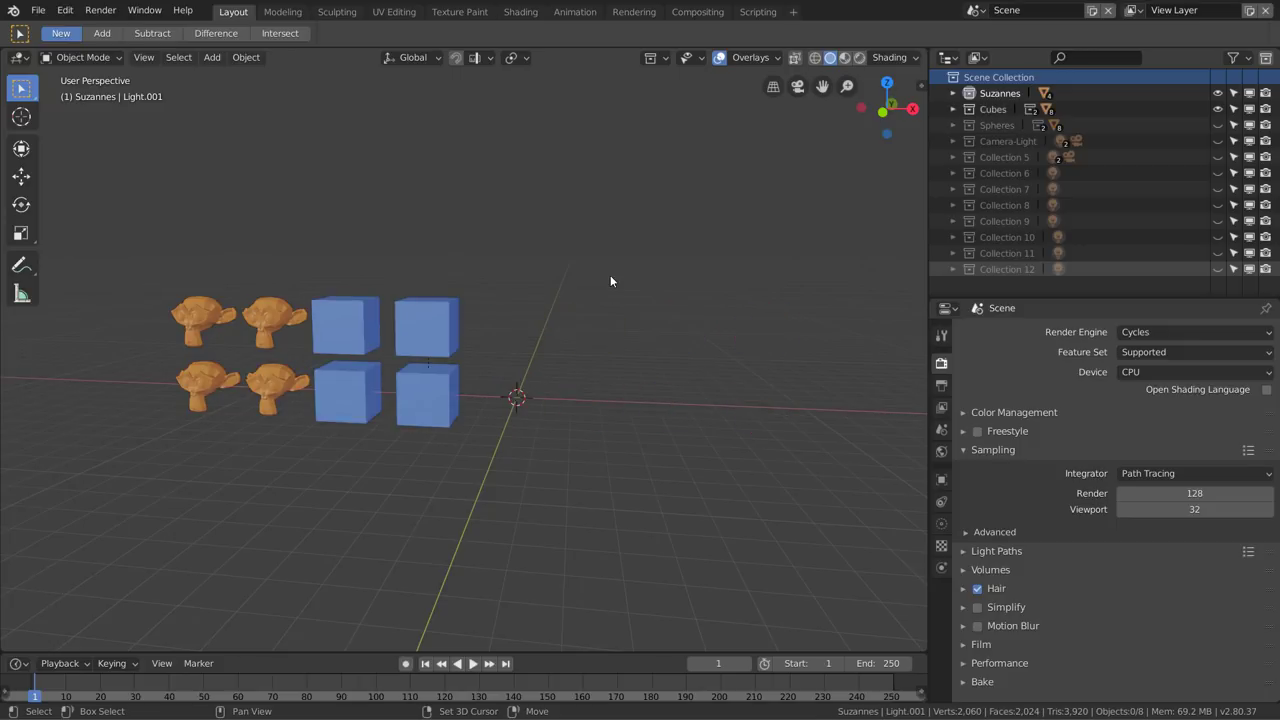
{"action": "key", "text": "shift+3"}
{"action": "key", "text": "shift+3"}
{"action": "key", "text": "shift+3"}
{"action": "key", "text": "shift+3"}
{"action": "key", "text": "shift+3"}
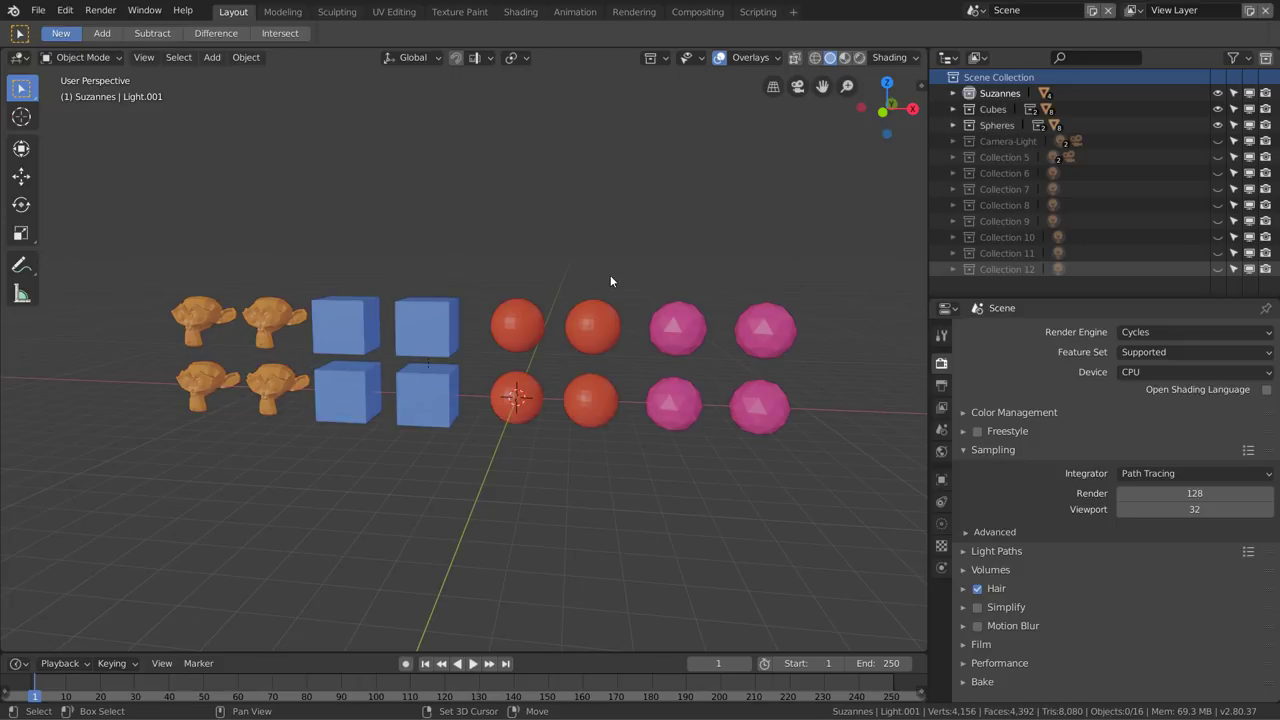
{"action": "key", "text": "shift+2"}
{"action": "key", "text": "shift+2"}
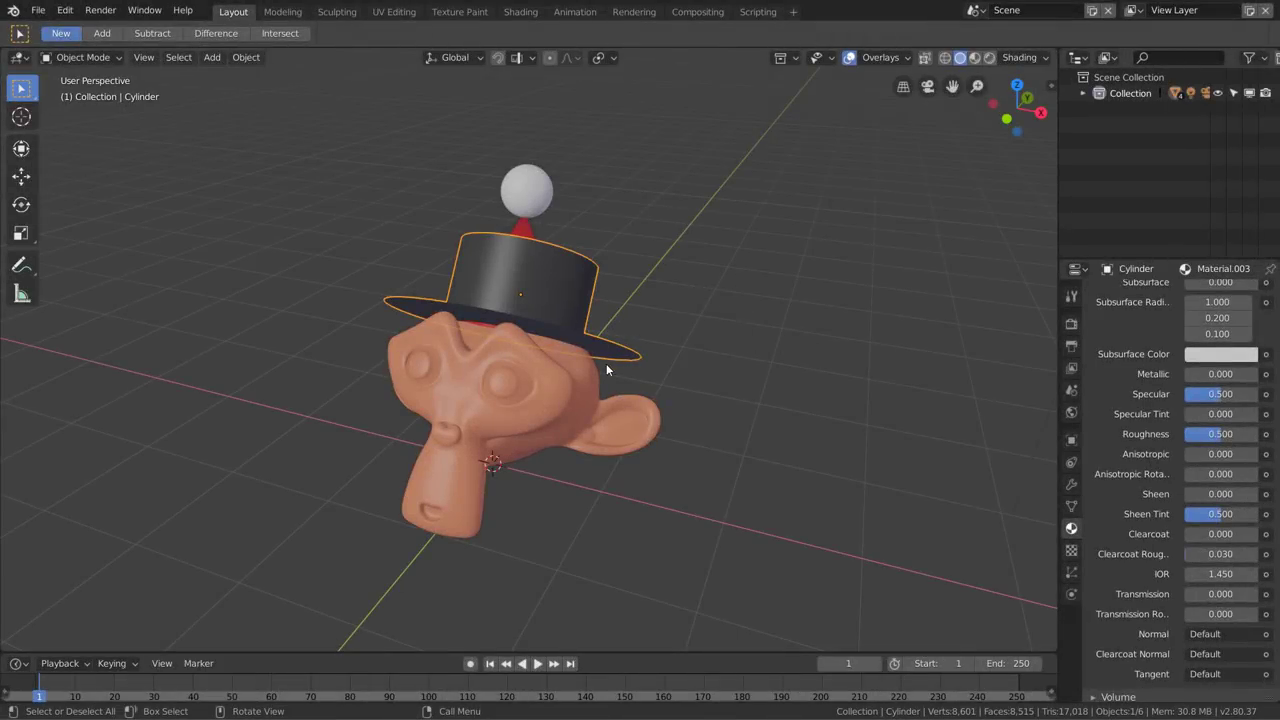
With Scene Collection selected and the Outliner widened, add an empty Collection 2
{"action": "middle_click_drag", "start_coordinate": [586, 356], "coordinate": [620, 362]}
{"action": "middle_click_drag", "start_coordinate": [652, 356], "coordinate": [556, 355]}
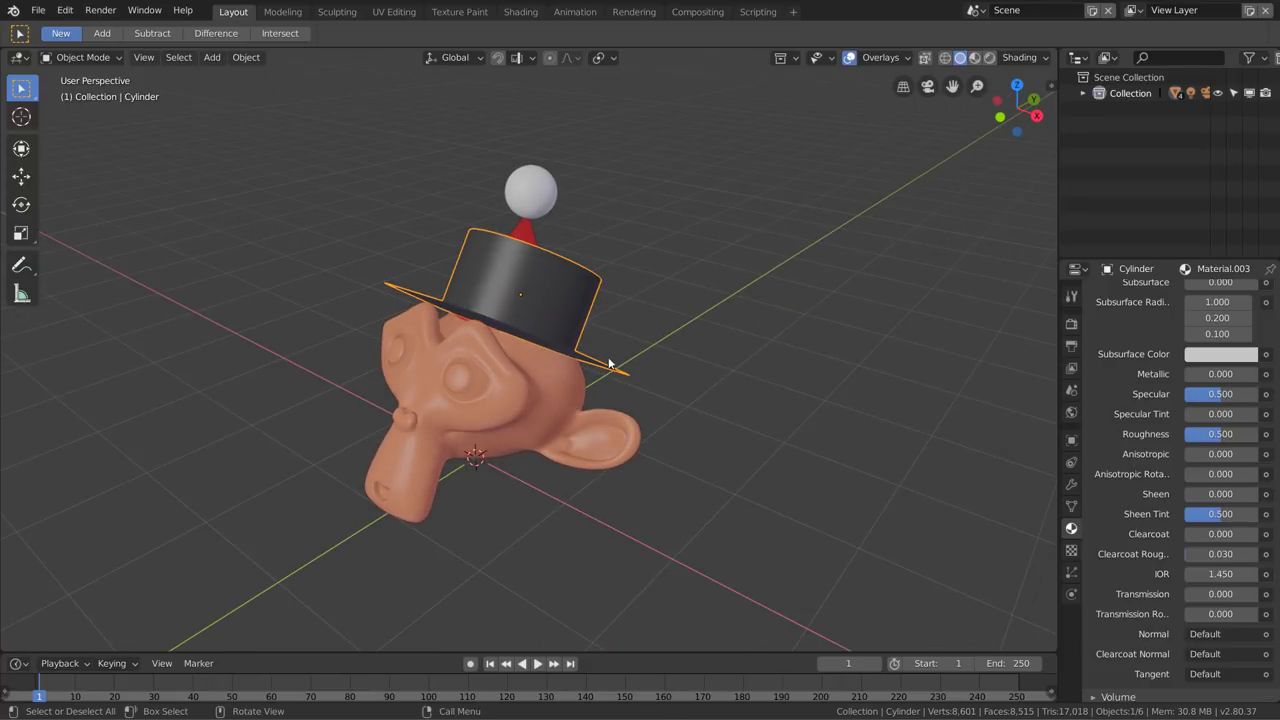
{"action": "middle_click_drag", "start_coordinate": [606, 341], "coordinate": [608, 340]}
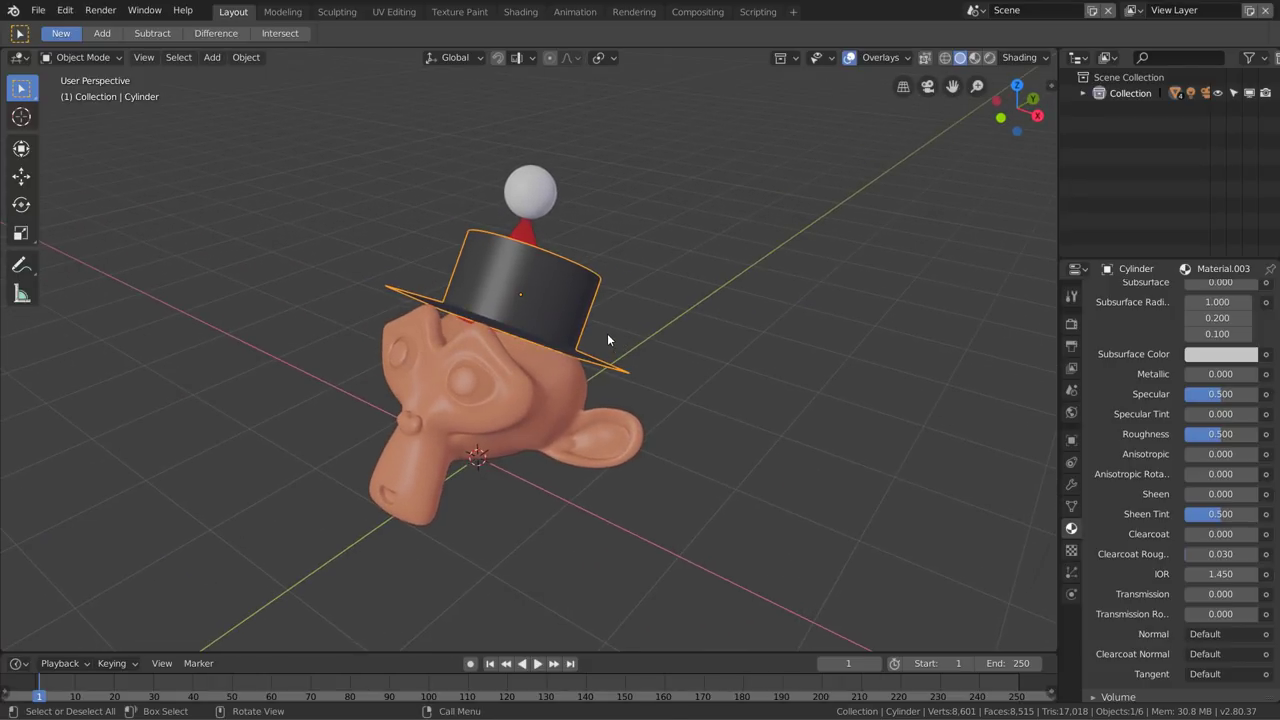
{"action": "left_click", "coordinate": [1081, 93]}
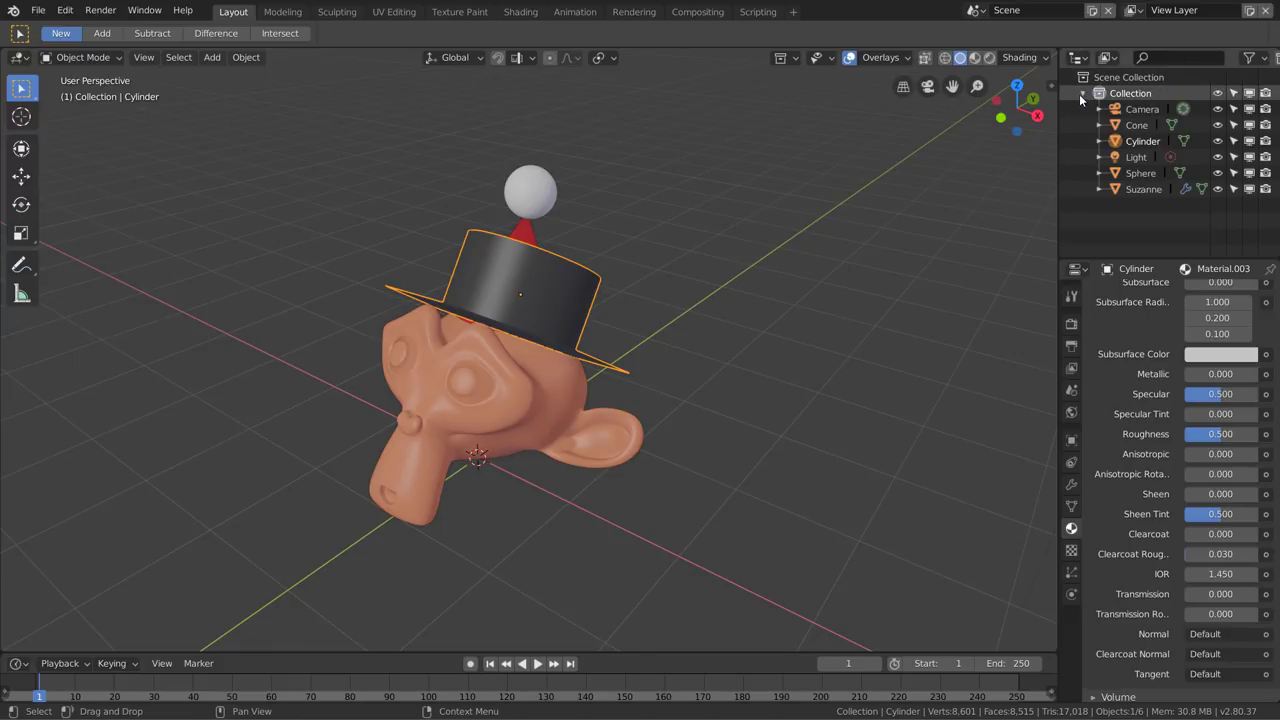
{"action": "left_click", "coordinate": [1080, 93]}
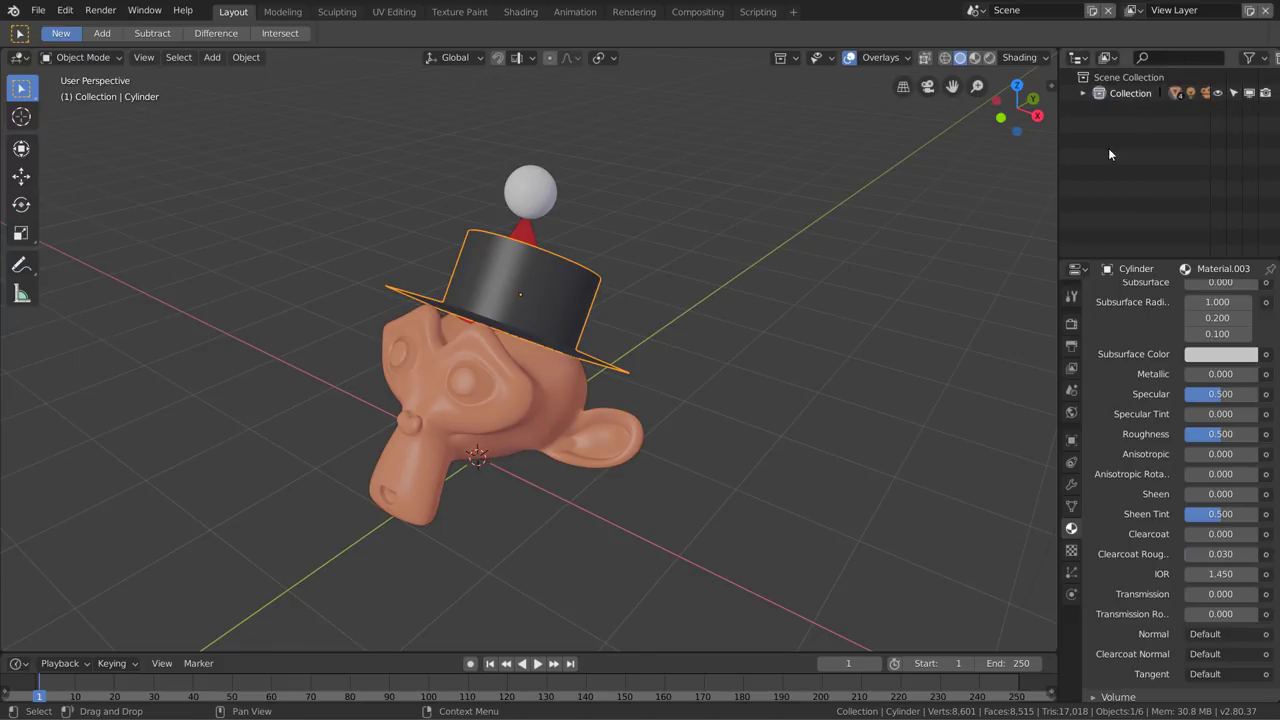
{"action": "left_click", "coordinate": [1128, 77]}
{"action": "left_click", "coordinate": [1249, 57]}
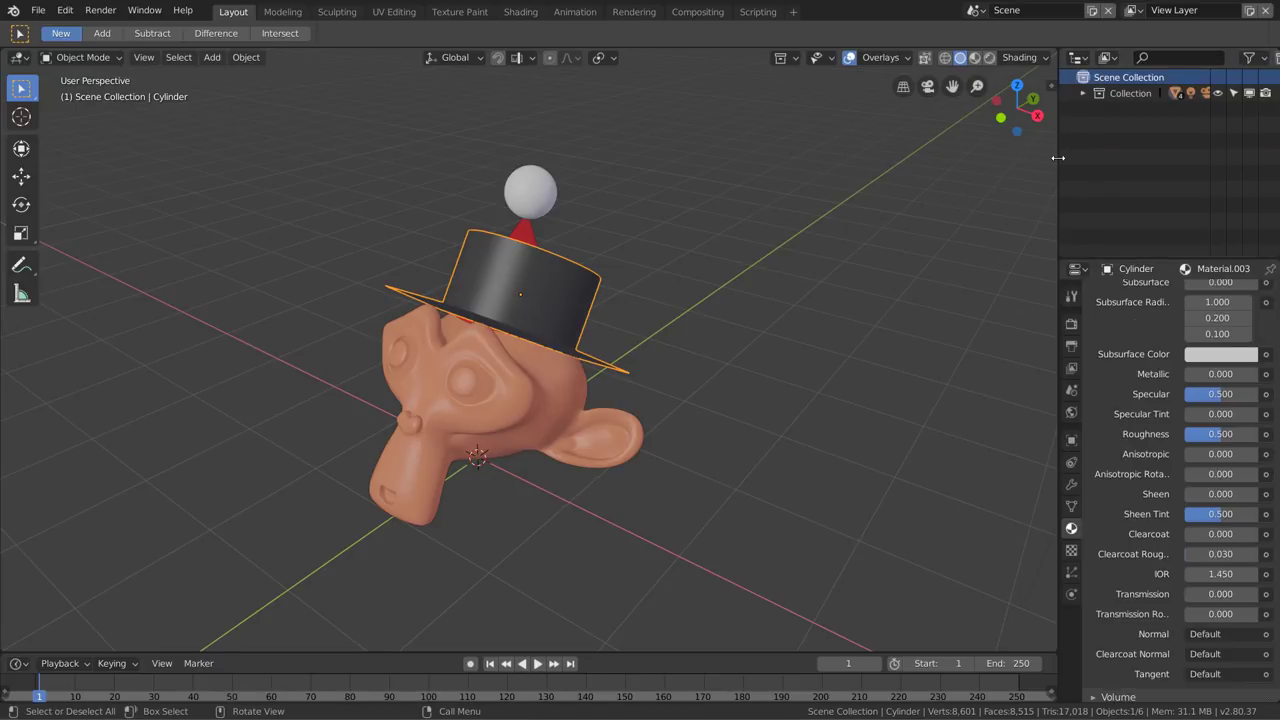
{"action": "left_click_drag", "start_coordinate": [1056, 157], "coordinate": [996, 159]}
{"action": "left_click", "coordinate": [1268, 59]}
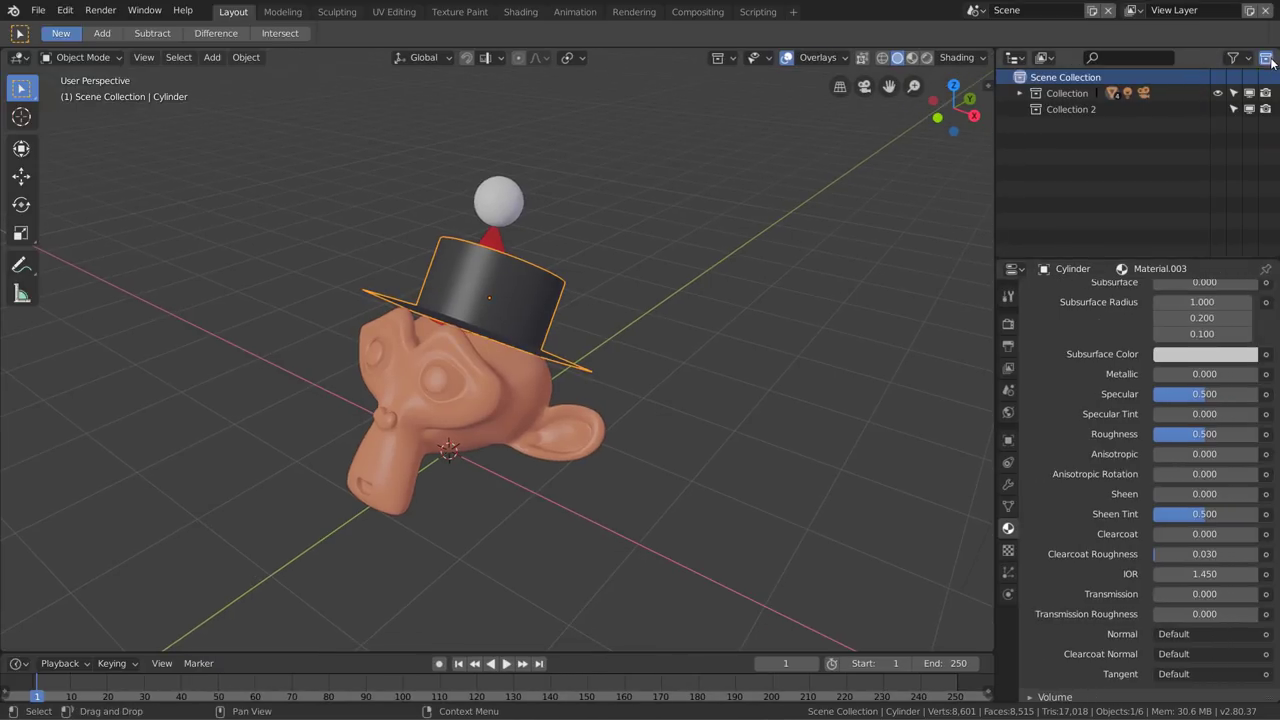
Add a third collection and rename the two new ones Santa and Chaplin
{"action": "left_click", "coordinate": [1270, 60]}
{"action": "double_click", "coordinate": [1075, 109]}
{"action": "type", "text": "Santa"}
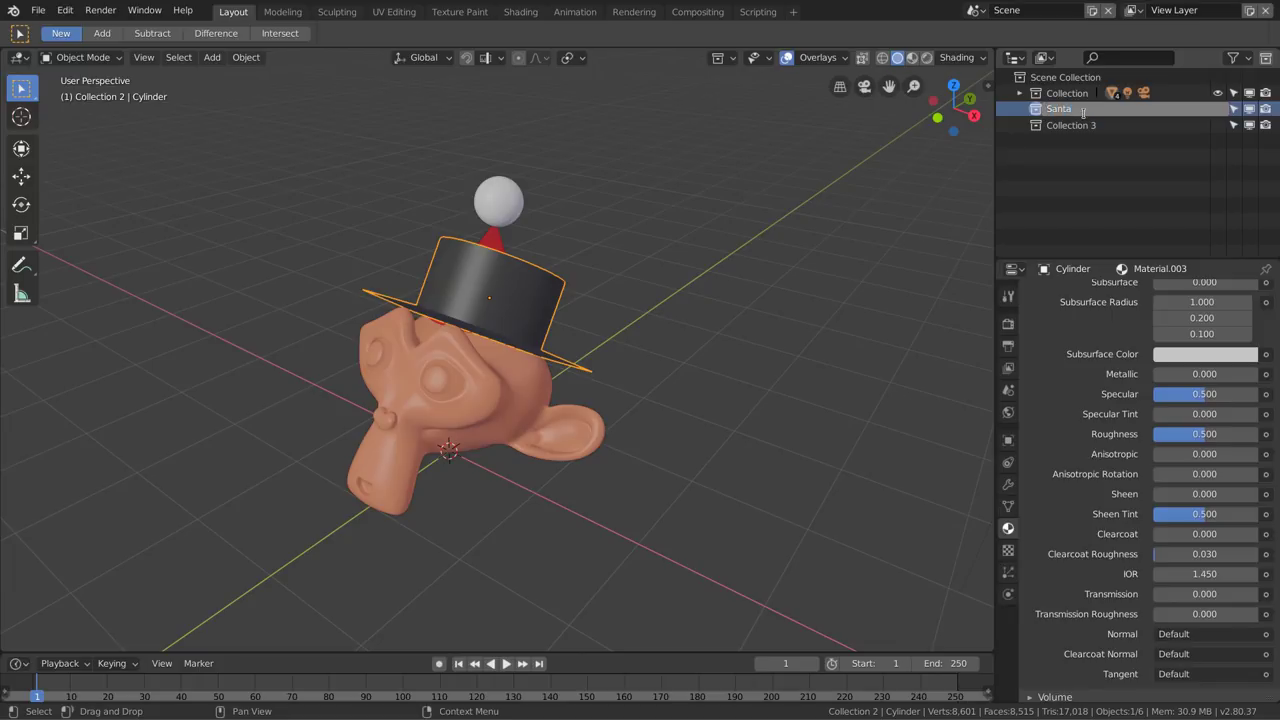
{"action": "key", "text": "Return"}
{"action": "double_click", "coordinate": [1079, 126]}
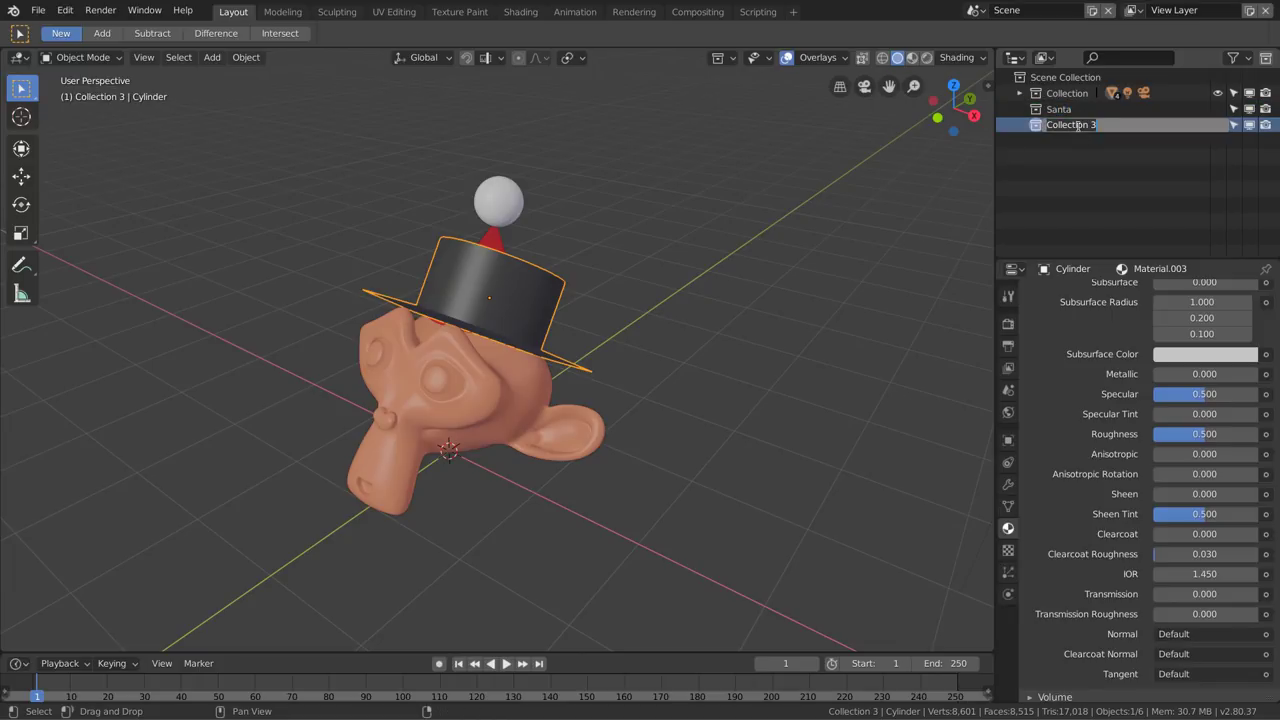
{"action": "type", "text": "Chaplin"}
{"action": "key", "text": "Return"}
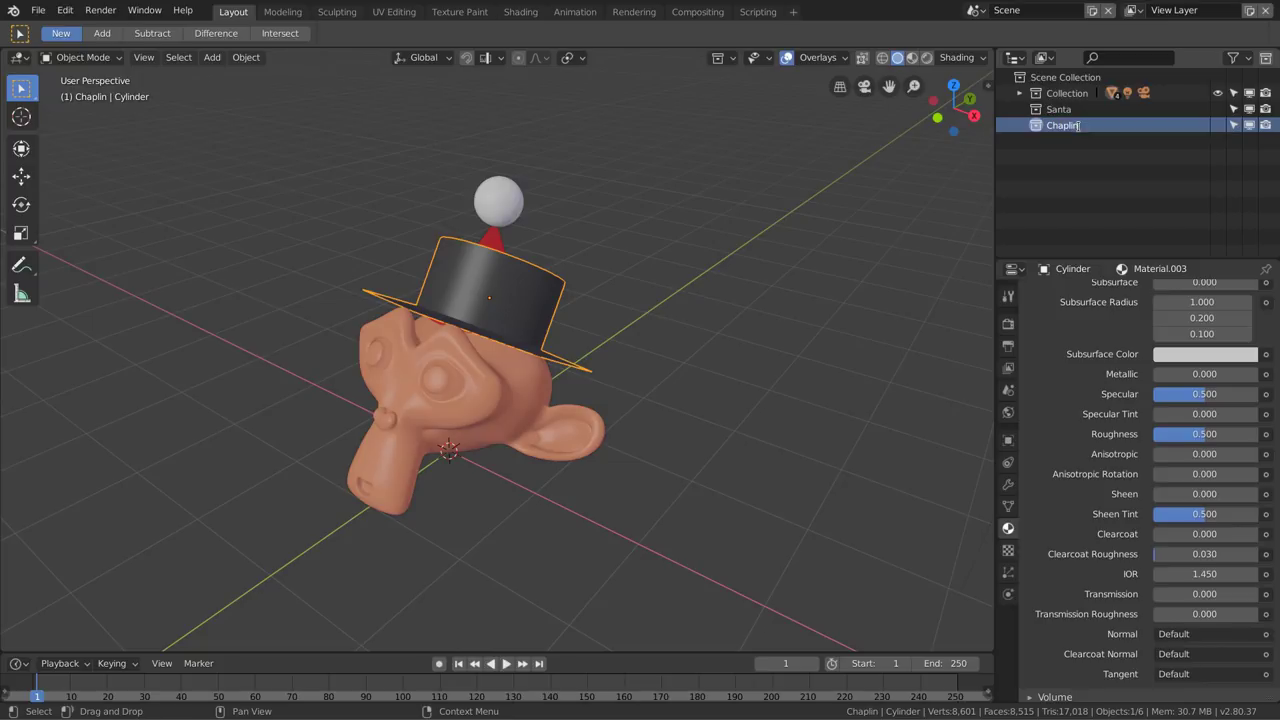
Select the monkey head, red cone and white sphere together
{"action": "mouse_move", "coordinate": [579, 308]}
{"action": "middle_mouse_down"}
{"action": "mouse_move", "coordinate": [520, 283]}
{"action": "mouse_move", "coordinate": [559, 315]}
{"action": "mouse_move", "coordinate": [572, 364]}
{"action": "middle_mouse_up"}
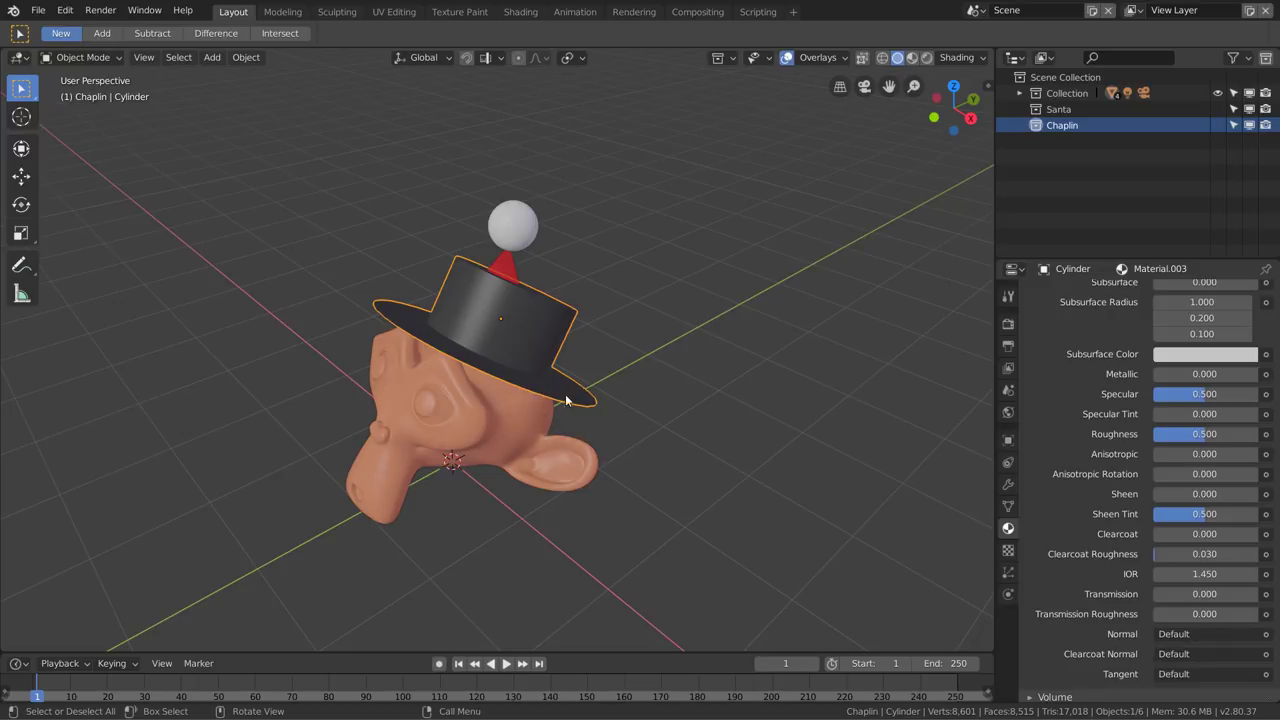
{"action": "left_click", "coordinate": [476, 426]}
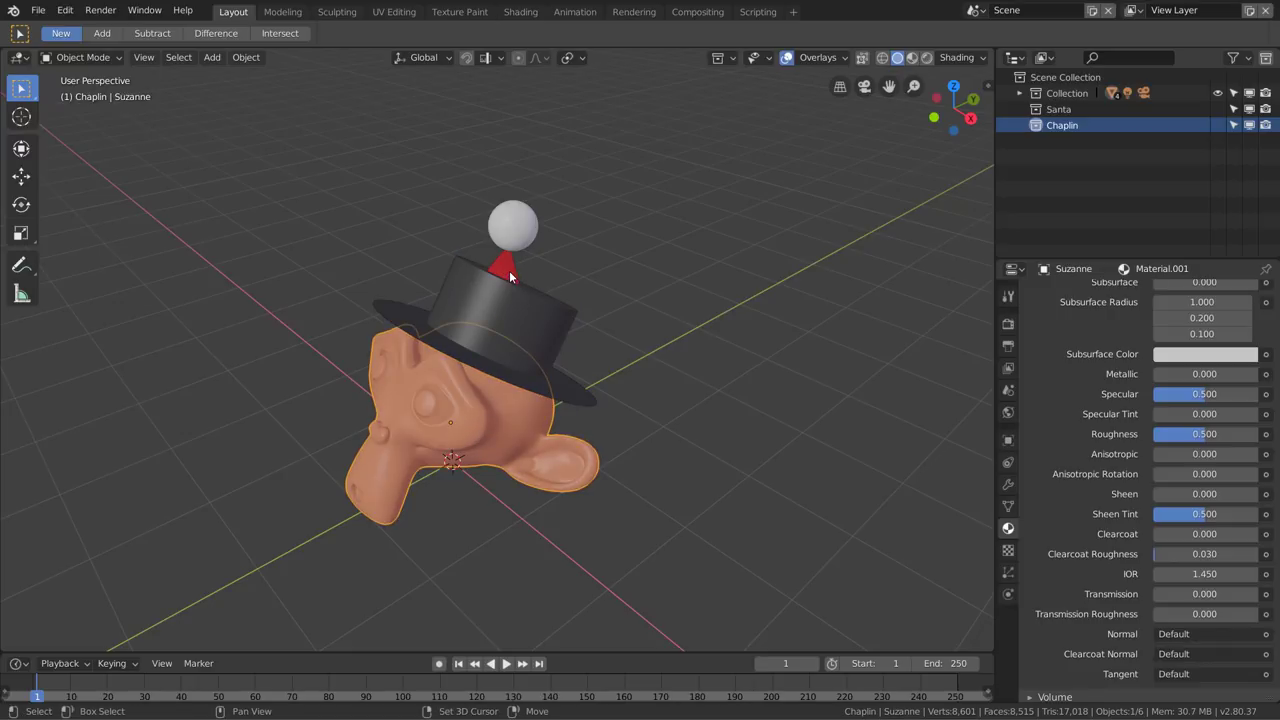
{"action": "left_click", "coordinate": [509, 270], "text": "shift"}
{"action": "left_click", "coordinate": [525, 225], "text": "shift"}
{"action": "middle_click_drag", "start_coordinate": [556, 297], "coordinate": [443, 412]}
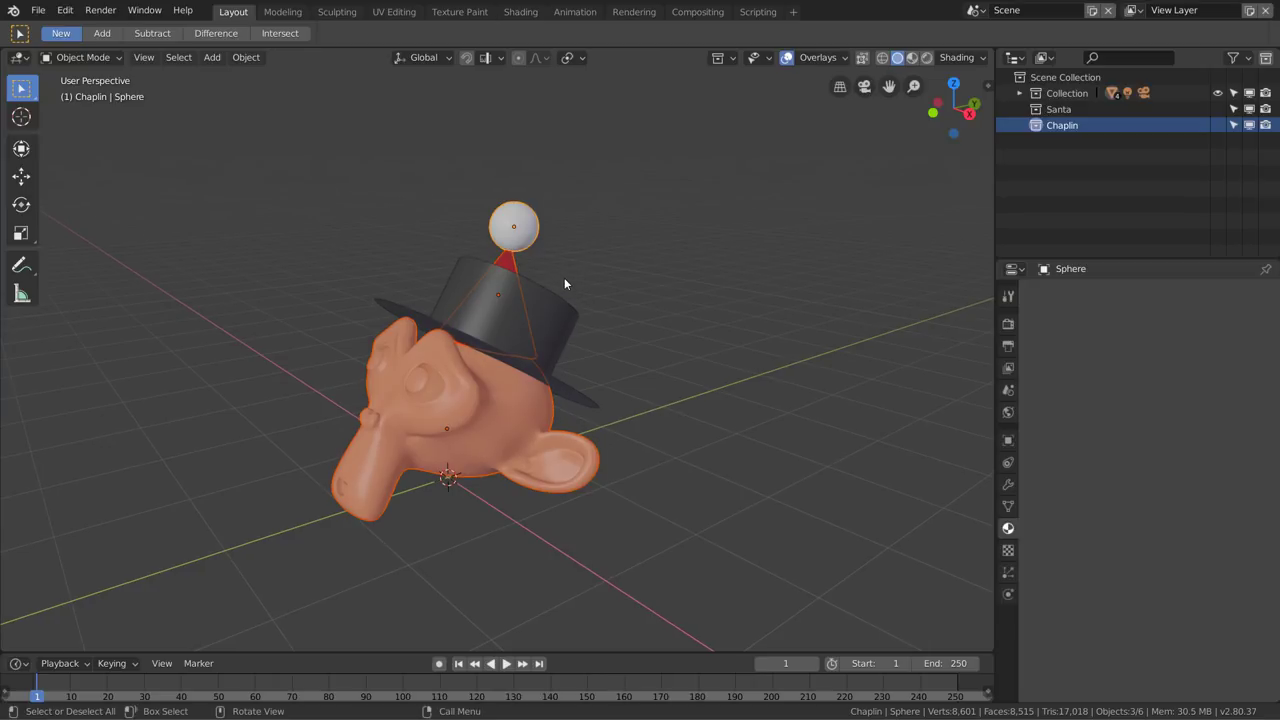
Move the head, cone and sphere into Santa, and link the head and top hat into Chaplin
{"action": "key", "text": "m"}
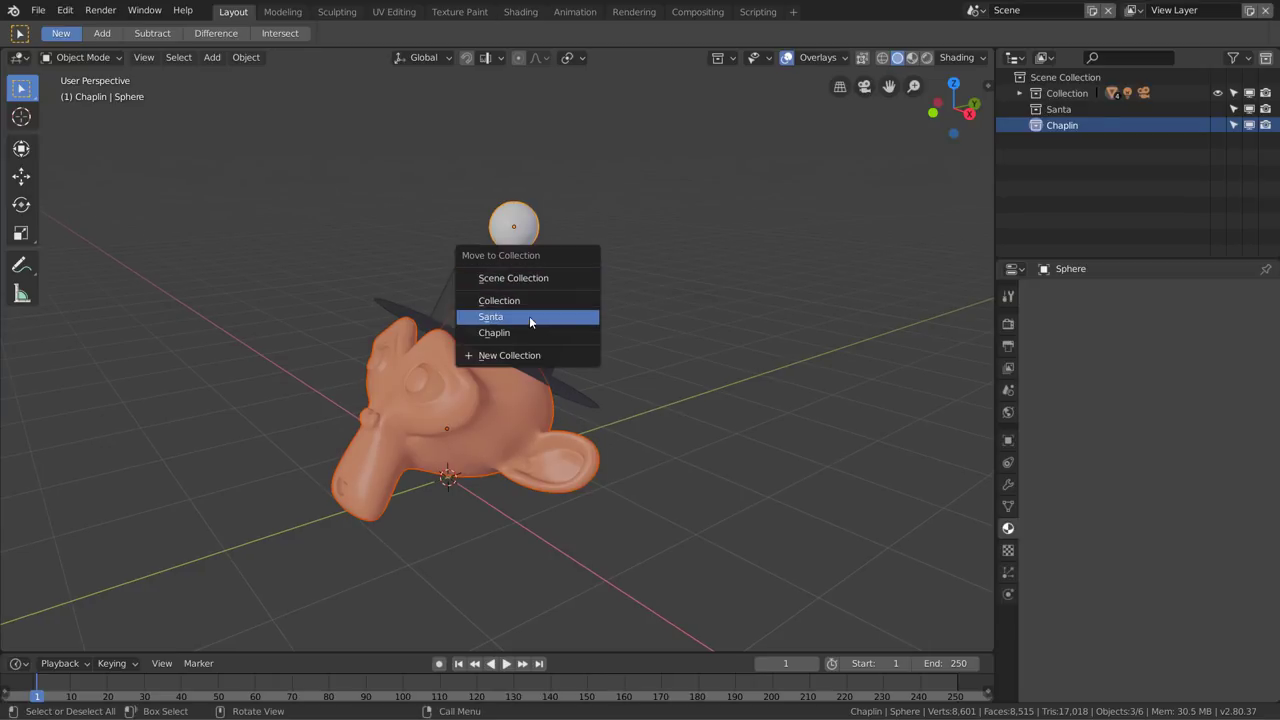
{"action": "left_click", "coordinate": [529, 316]}
{"action": "left_click", "coordinate": [528, 410]}
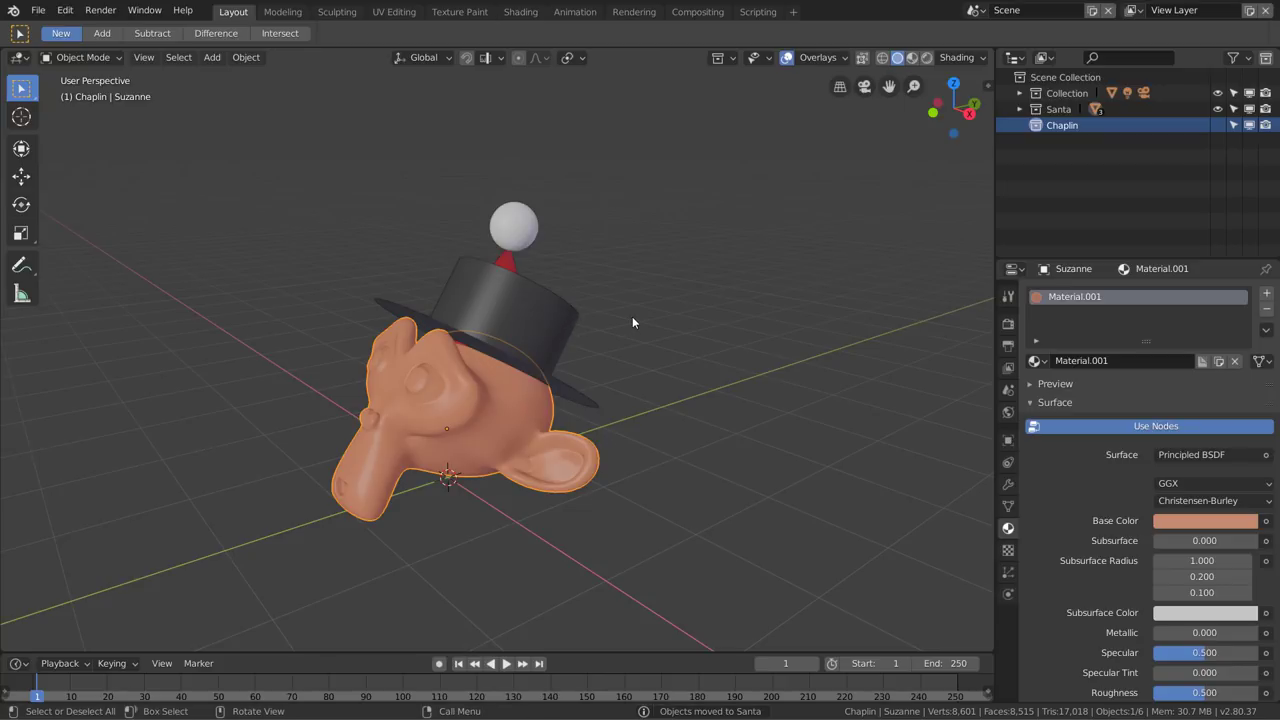
{"action": "left_click", "coordinate": [574, 322], "text": "shift"}
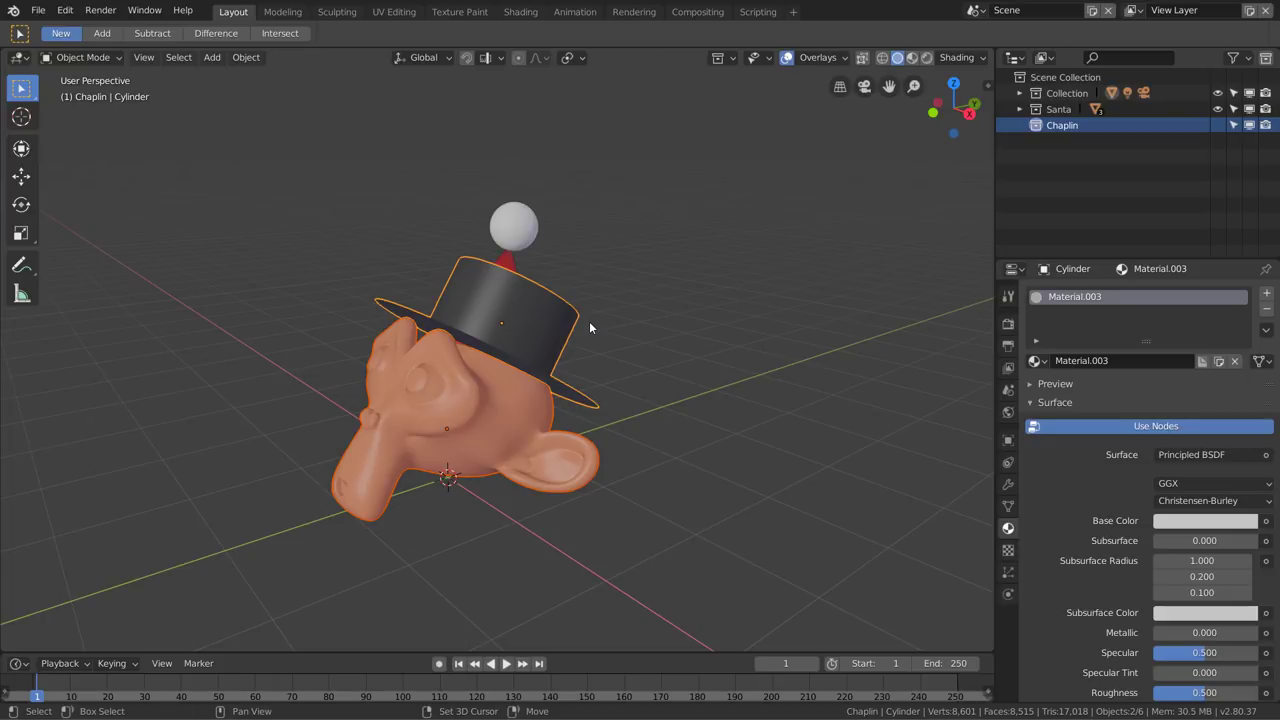
{"action": "key", "text": "shift+m"}
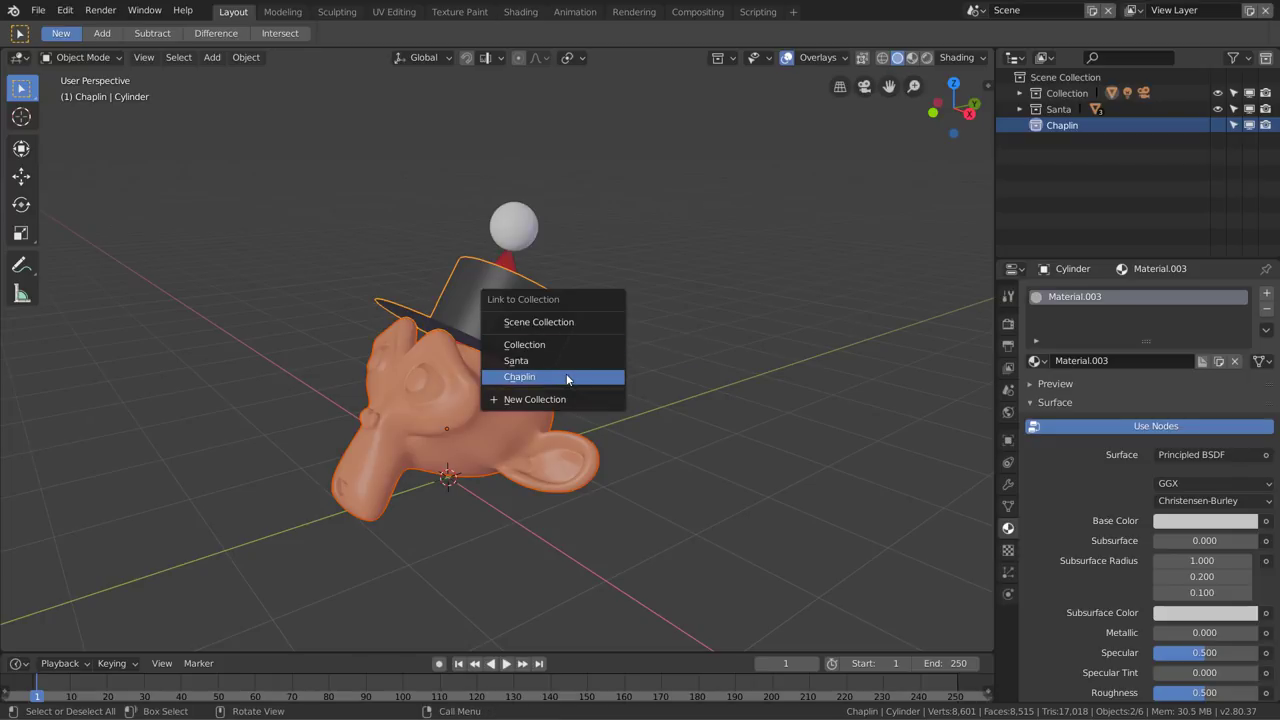
{"action": "left_click", "coordinate": [564, 377]}
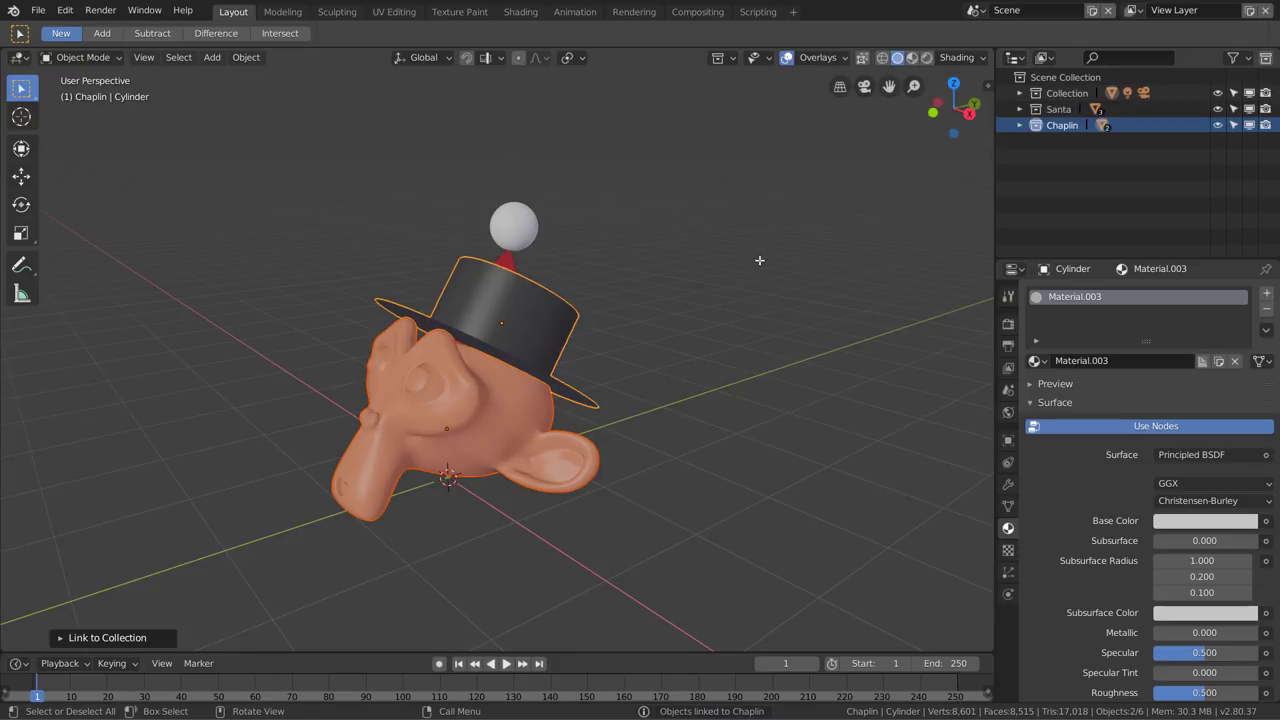
Select all objects in Santa from the Outliner to verify its contents
{"action": "key", "text": "alt+a"}
{"action": "right_click", "coordinate": [1062, 111]}
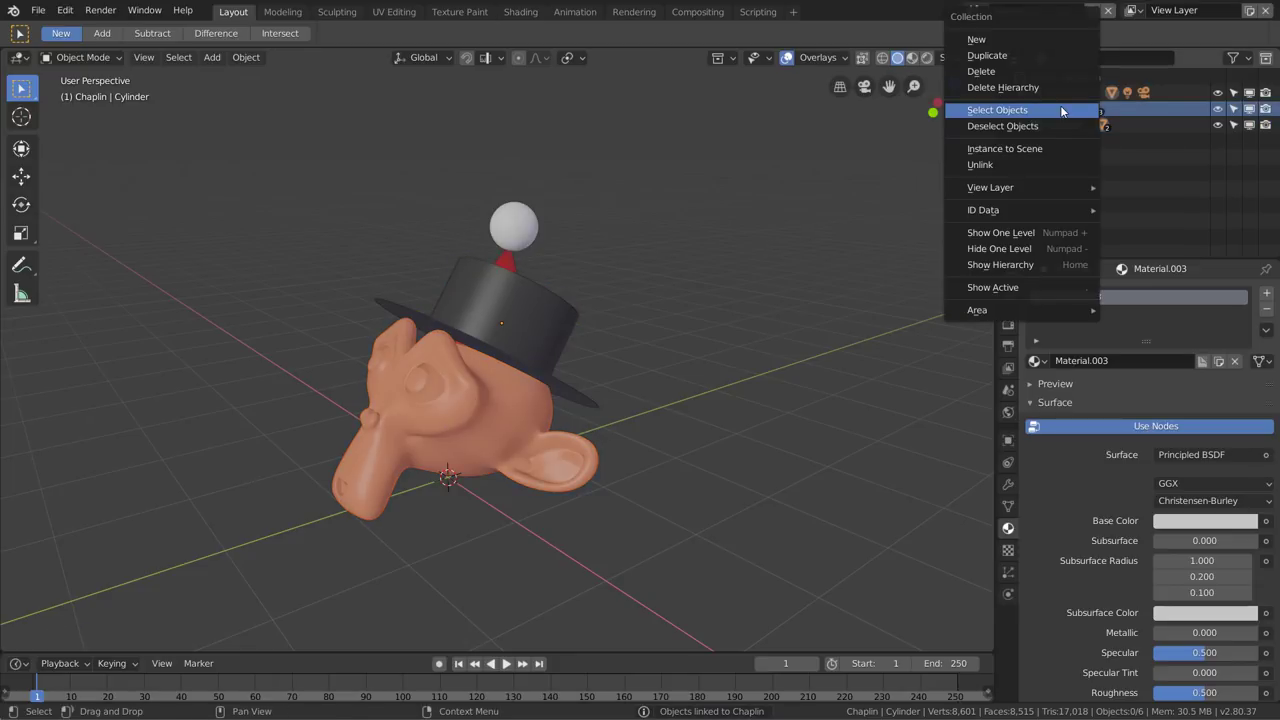
{"action": "left_click", "coordinate": [1038, 114]}
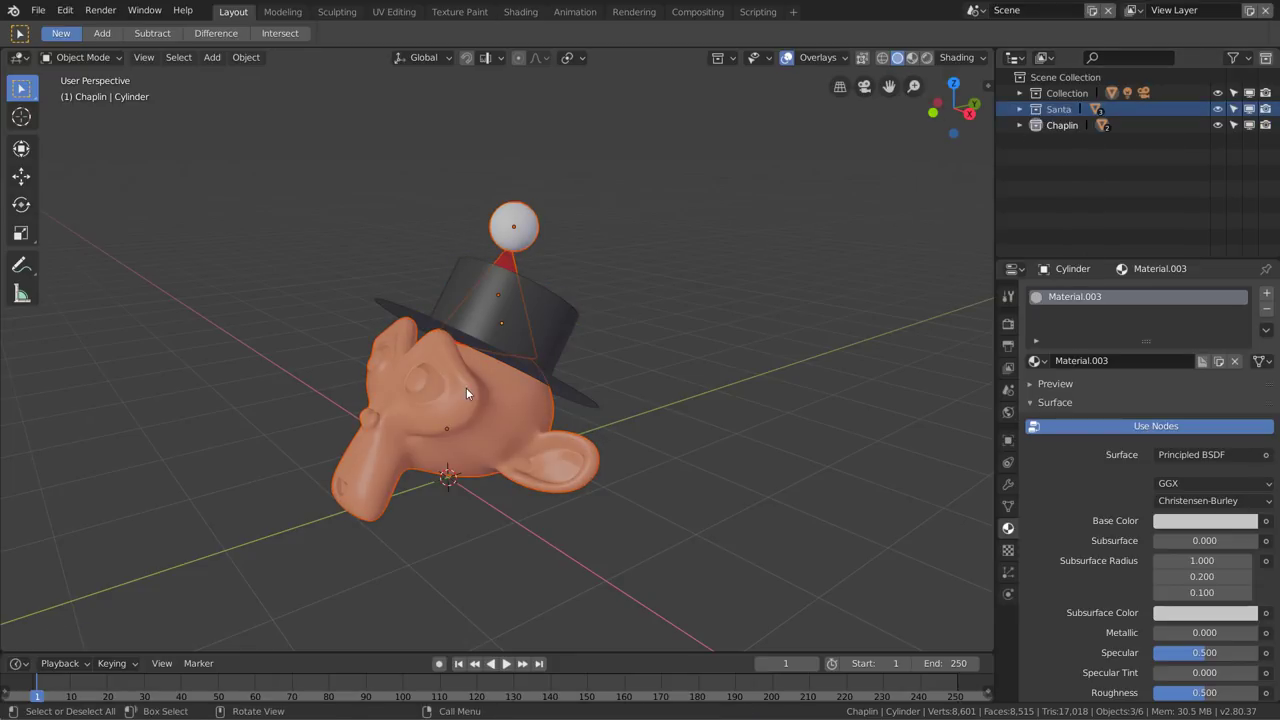
{"action": "key", "text": "r"}
{"action": "right_click", "coordinate": [509, 263]}
Select all objects in Chaplin to verify them, then deselect and reframe the view
{"action": "key", "text": "alt+a"}
{"action": "right_click", "coordinate": [1056, 128]}
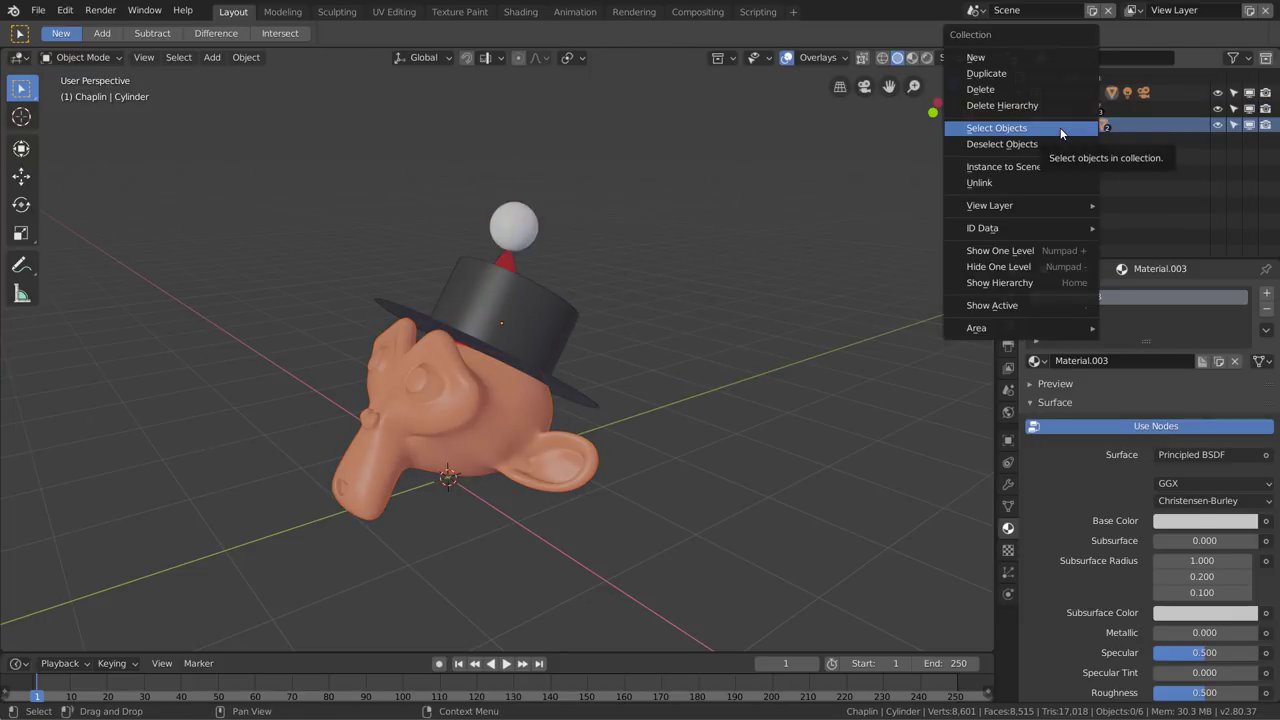
{"action": "left_click", "coordinate": [1060, 128]}
{"action": "key", "text": "r"}
{"action": "right_click", "coordinate": [511, 272]}
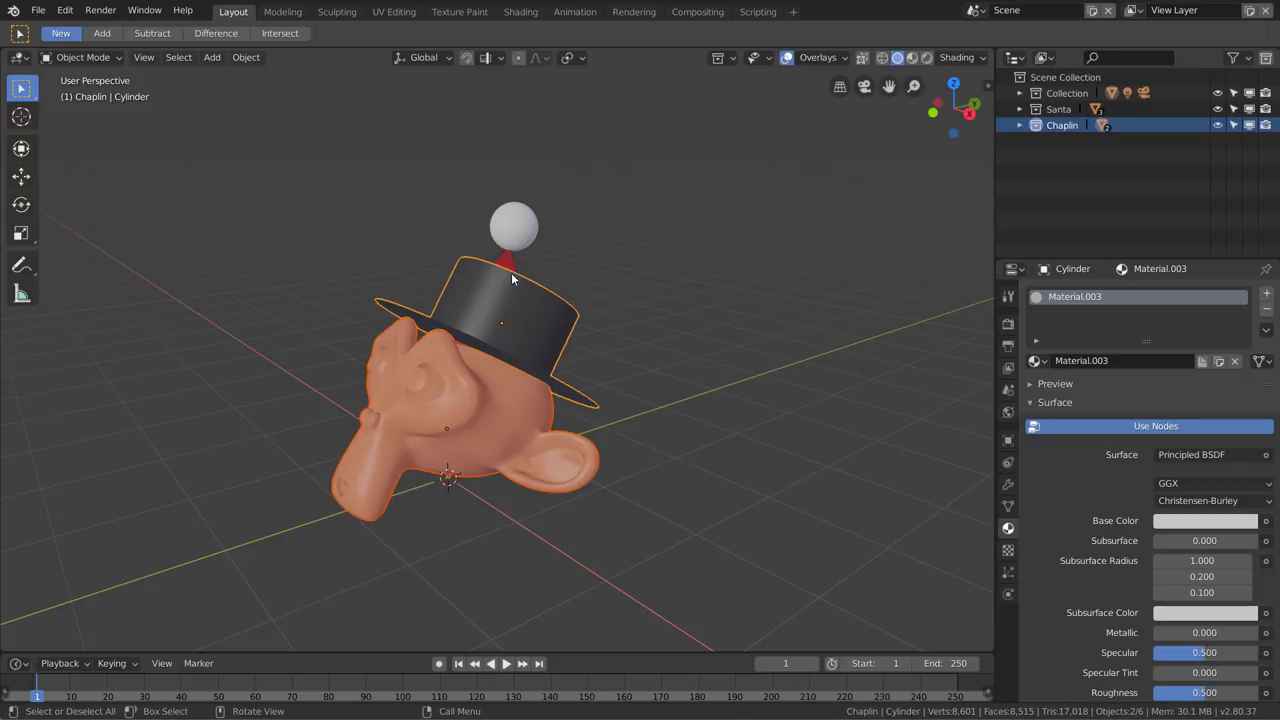
{"action": "mouse_move", "coordinate": [511, 272]}
{"action": "middle_mouse_down"}
{"action": "mouse_move", "coordinate": [644, 288]}
{"action": "mouse_move", "coordinate": [556, 281]}
{"action": "middle_mouse_up"}
{"action": "key", "text": "alt+a"}
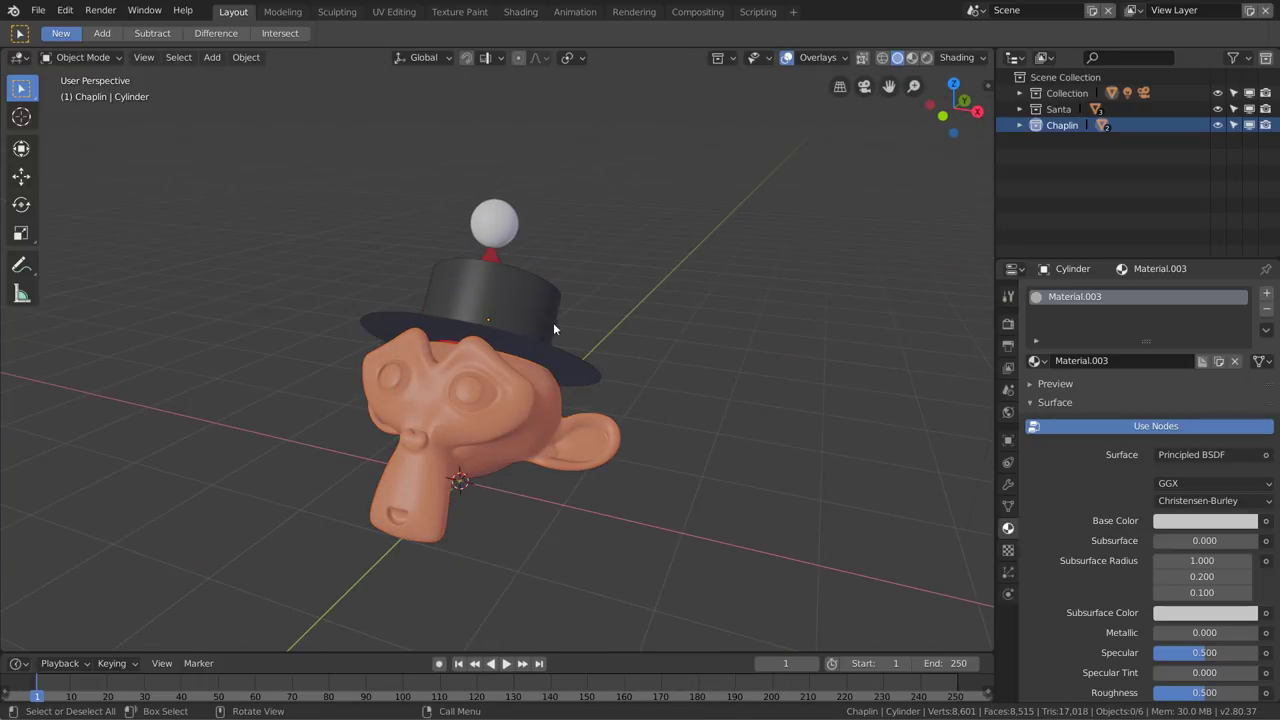
{"action": "middle_click_drag", "start_coordinate": [554, 326], "coordinate": [625, 322], "text": "shift"}
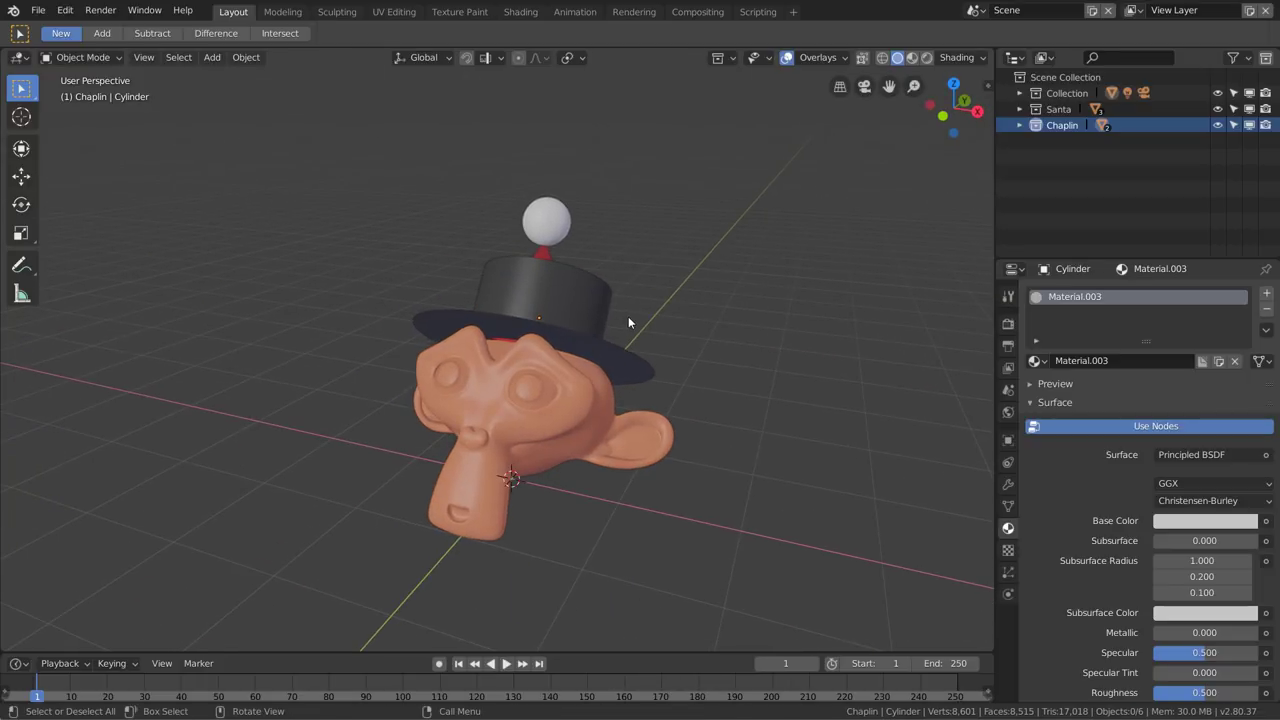
{"action": "scroll", "coordinate": [660, 324], "scroll_direction": "down", "scroll_amount": 2}
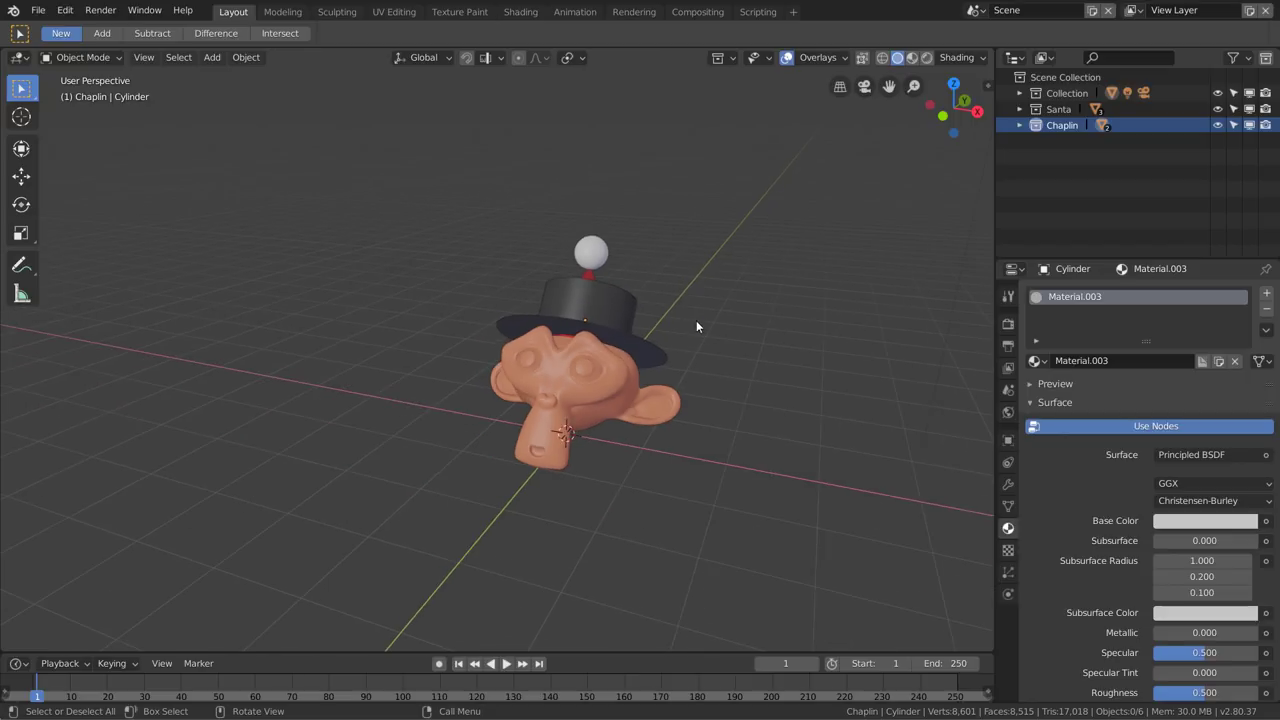
{"action": "key", "text": "shift+a"}
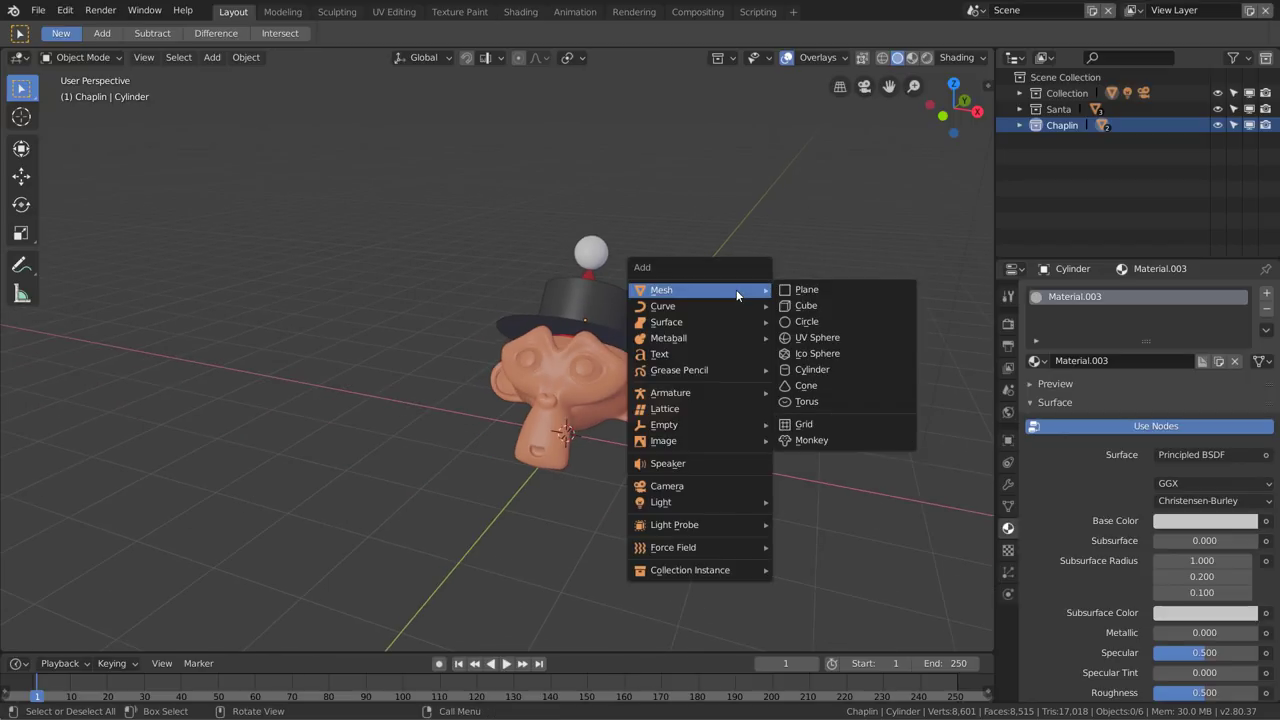
{"action": "mouse_move", "coordinate": [690, 570]}
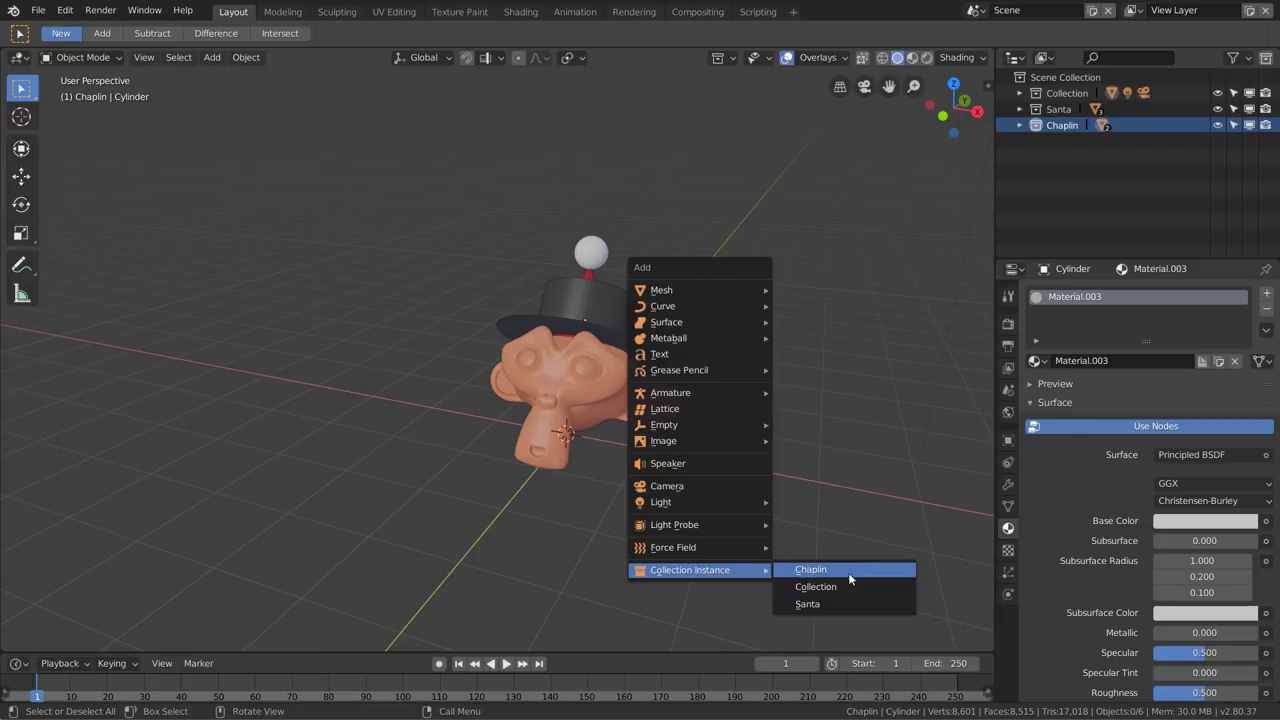
Add a Santa collection instance right of the original, rotated about Z and scaled down
{"action": "left_click", "coordinate": [837, 604]}
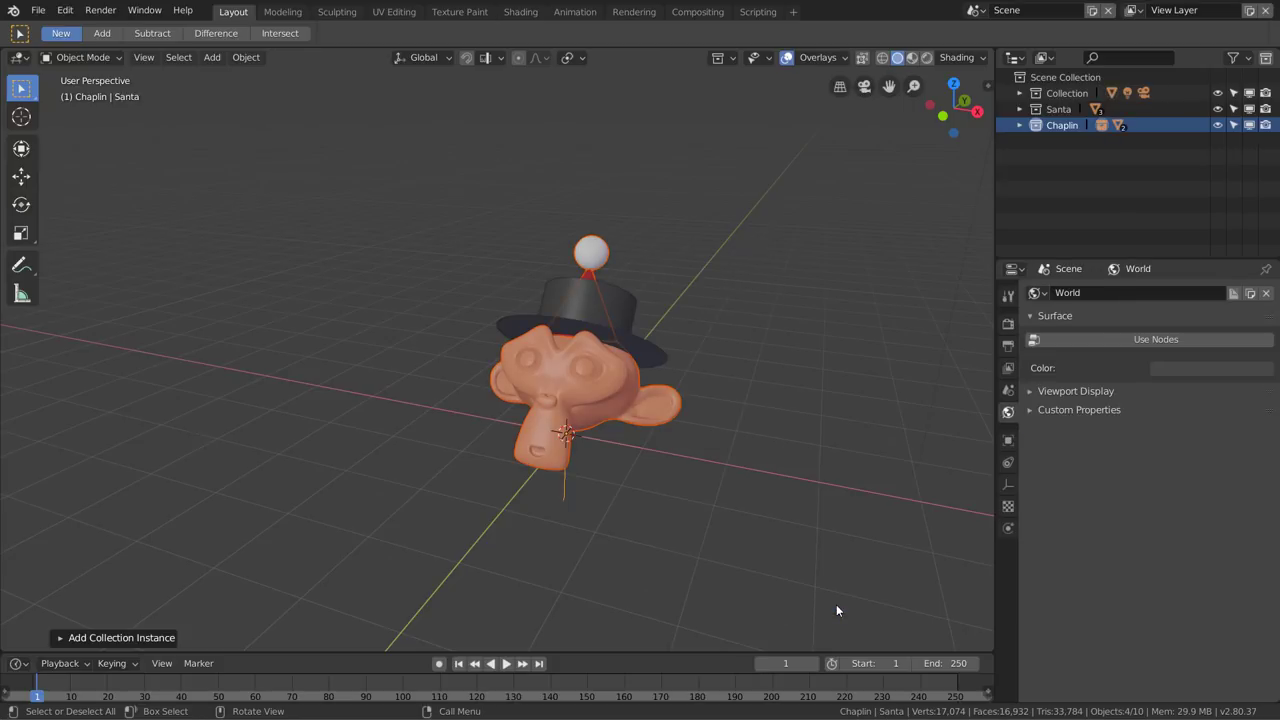
{"action": "key", "text": "g"}
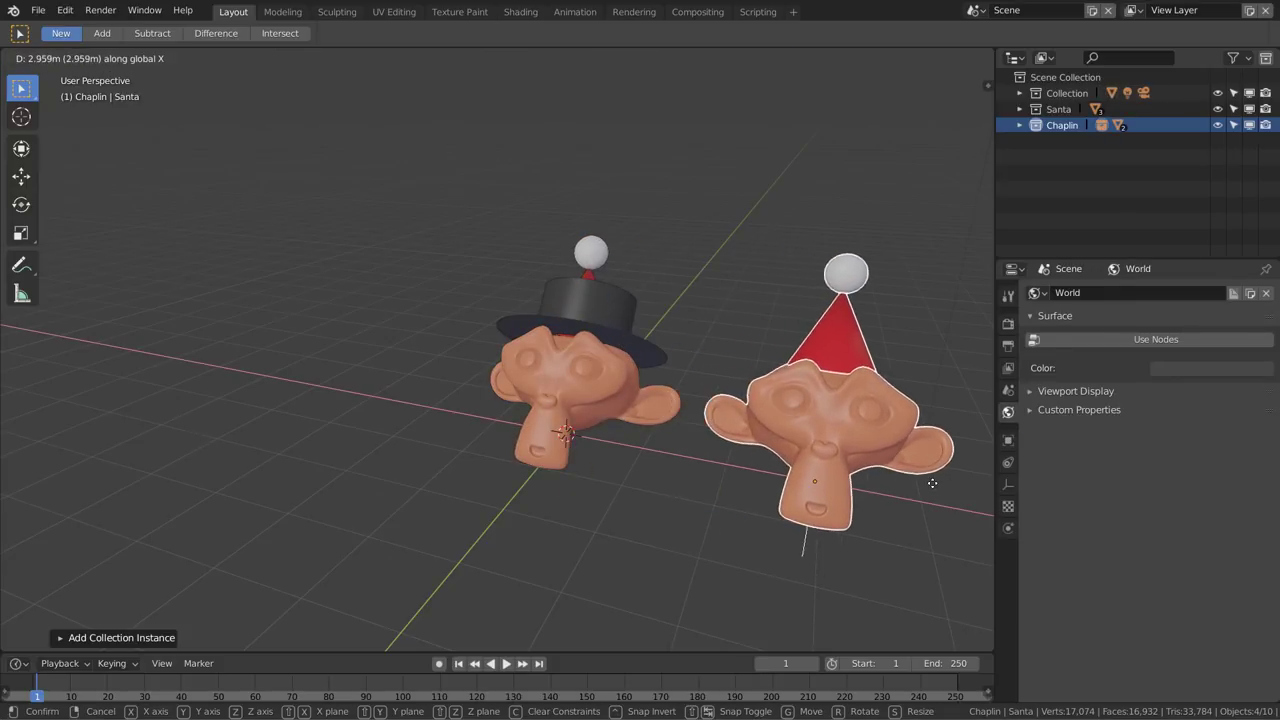
{"action": "left_click", "coordinate": [857, 483]}
{"action": "middle_click_drag", "start_coordinate": [857, 483], "coordinate": [836, 412]}
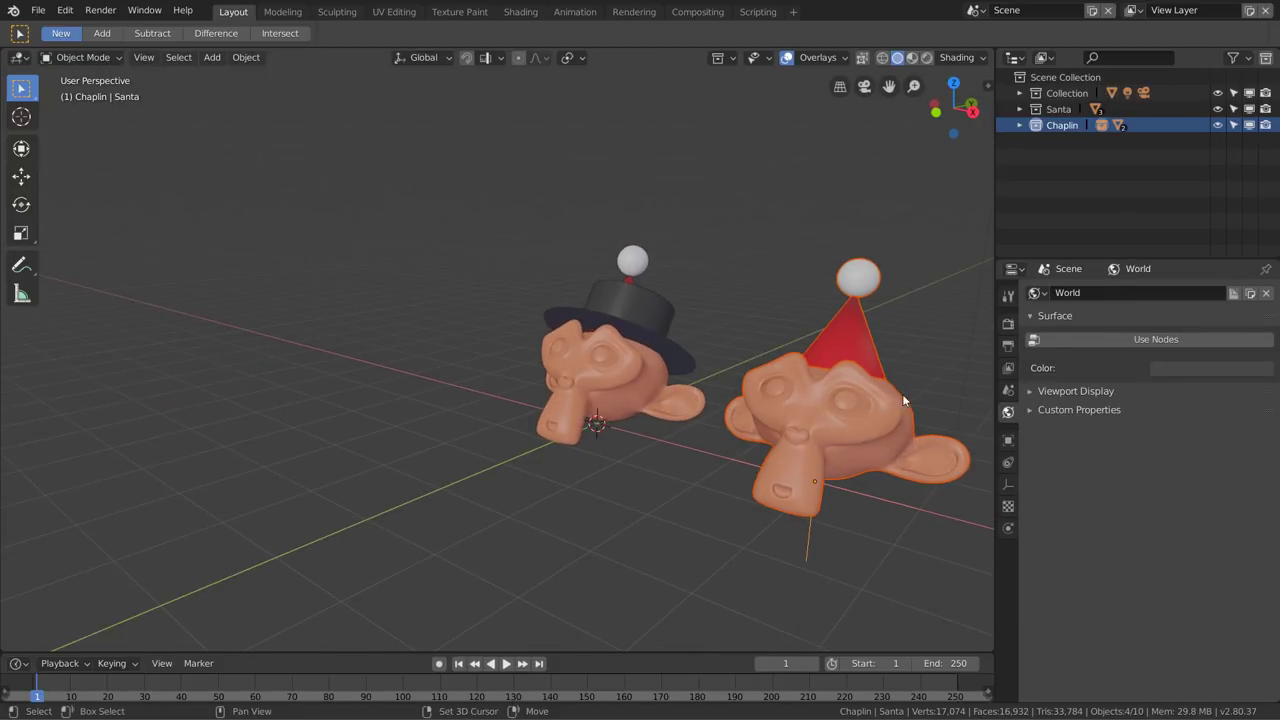
{"action": "middle_click_drag", "start_coordinate": [858, 325], "coordinate": [764, 411]}
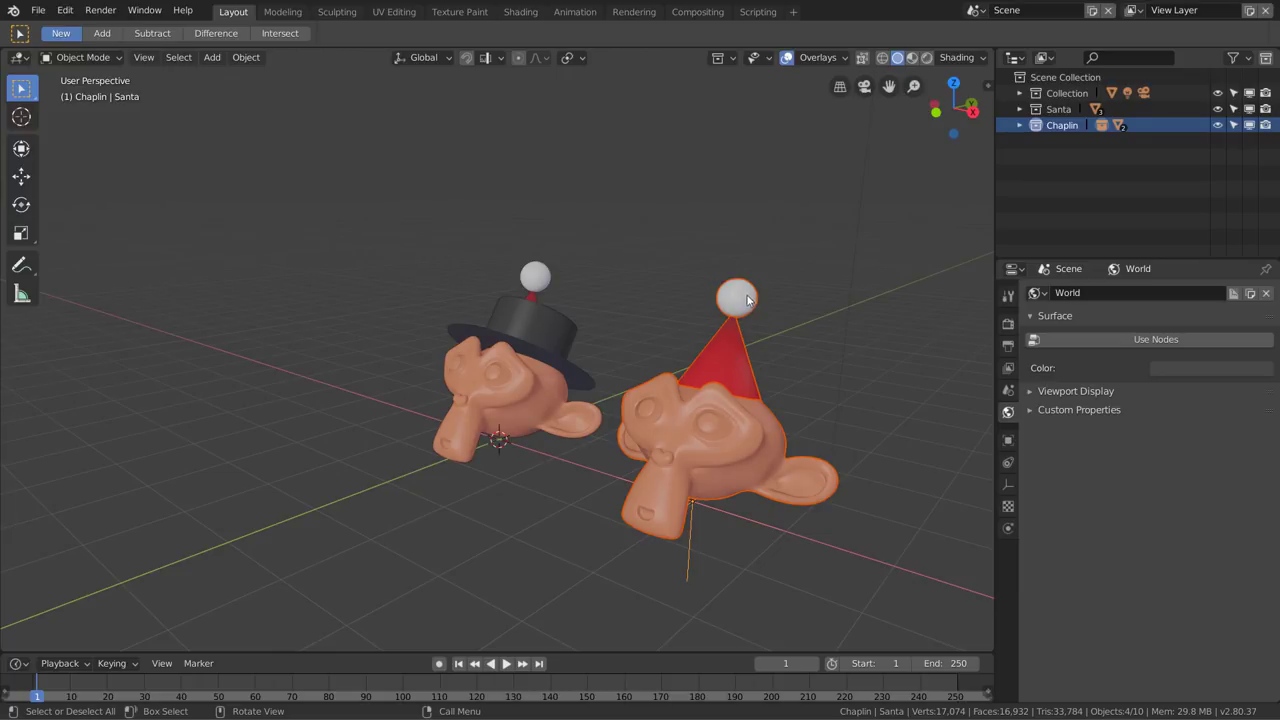
{"action": "mouse_move", "coordinate": [694, 512]}
{"action": "middle_mouse_down"}
{"action": "mouse_move", "coordinate": [724, 482]}
{"action": "mouse_move", "coordinate": [699, 561]}
{"action": "mouse_move", "coordinate": [830, 443]}
{"action": "middle_mouse_up"}
{"action": "key", "text": "r"}
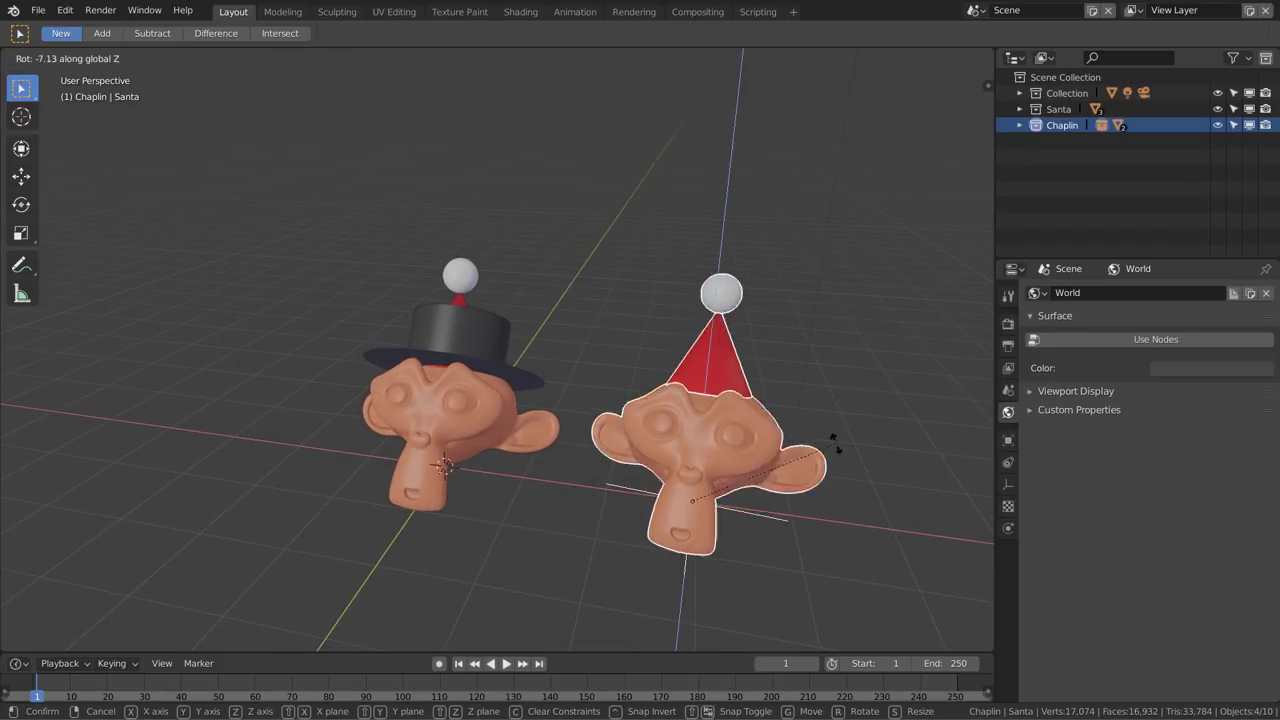
{"action": "left_click", "coordinate": [849, 404]}
{"action": "key", "text": "s"}
{"action": "left_click", "coordinate": [795, 435]}
{"action": "mouse_move", "coordinate": [792, 437]}
{"action": "middle_mouse_down"}
{"action": "mouse_move", "coordinate": [555, 431]}
{"action": "mouse_move", "coordinate": [473, 453]}
{"action": "mouse_move", "coordinate": [625, 445]}
{"action": "middle_mouse_up"}
Add a Chaplin collection instance and move it left along the X axis
{"action": "key", "text": "shift+a"}
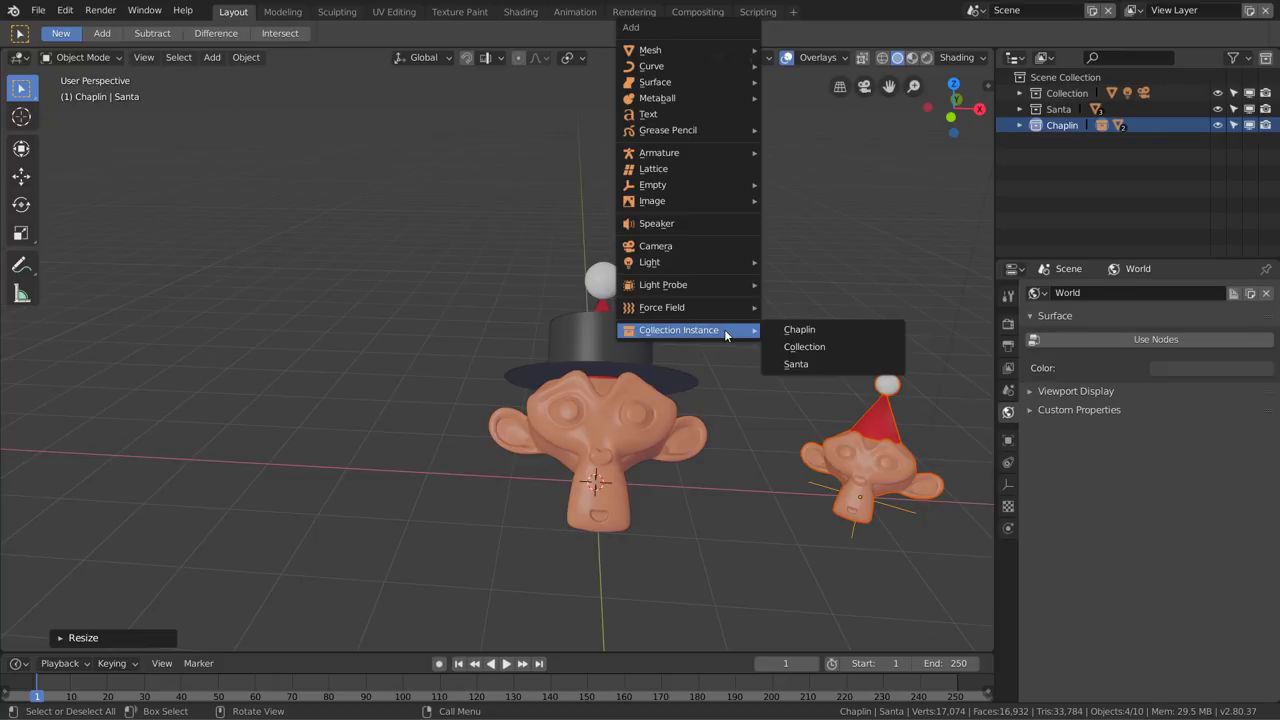
{"action": "left_click", "coordinate": [817, 330]}
{"action": "key", "text": "g"}
{"action": "key", "text": "x"}
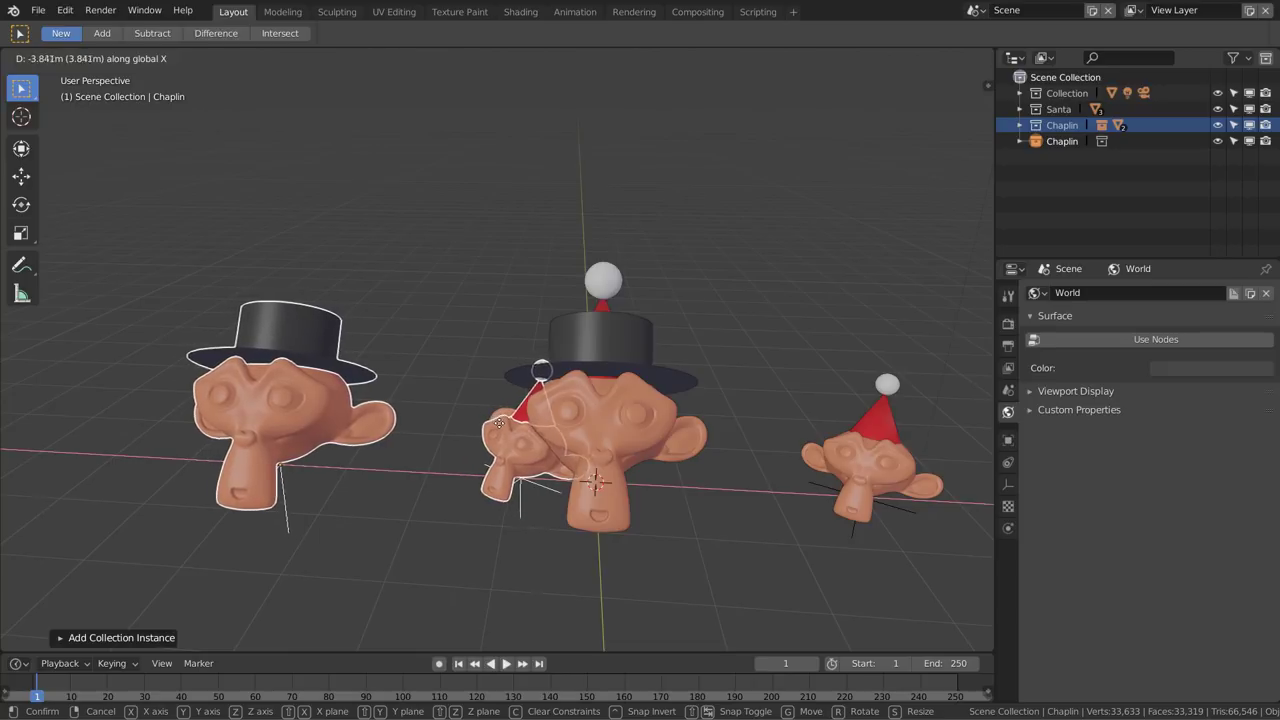
{"action": "left_click", "coordinate": [514, 426]}
Delete the left Chaplin instance and select the Santa instance
{"action": "key", "text": "x"}
{"action": "left_click", "coordinate": [615, 389]}
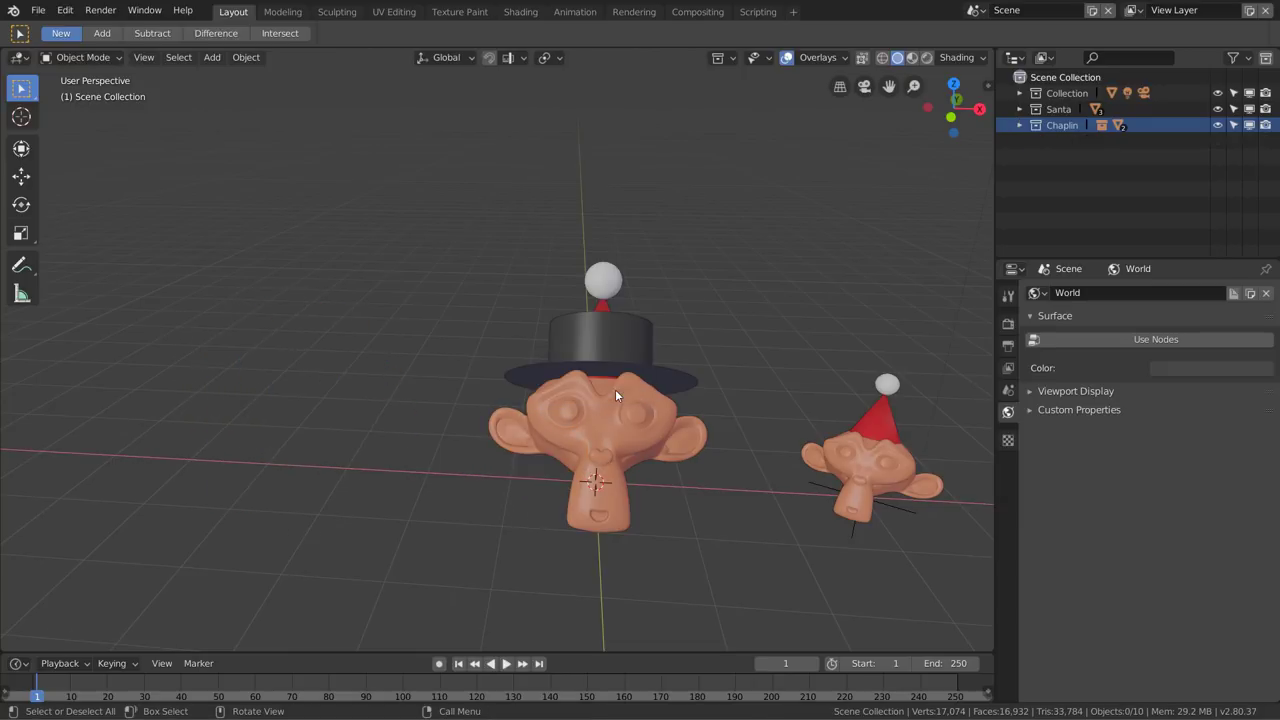
{"action": "left_click", "coordinate": [884, 459]}
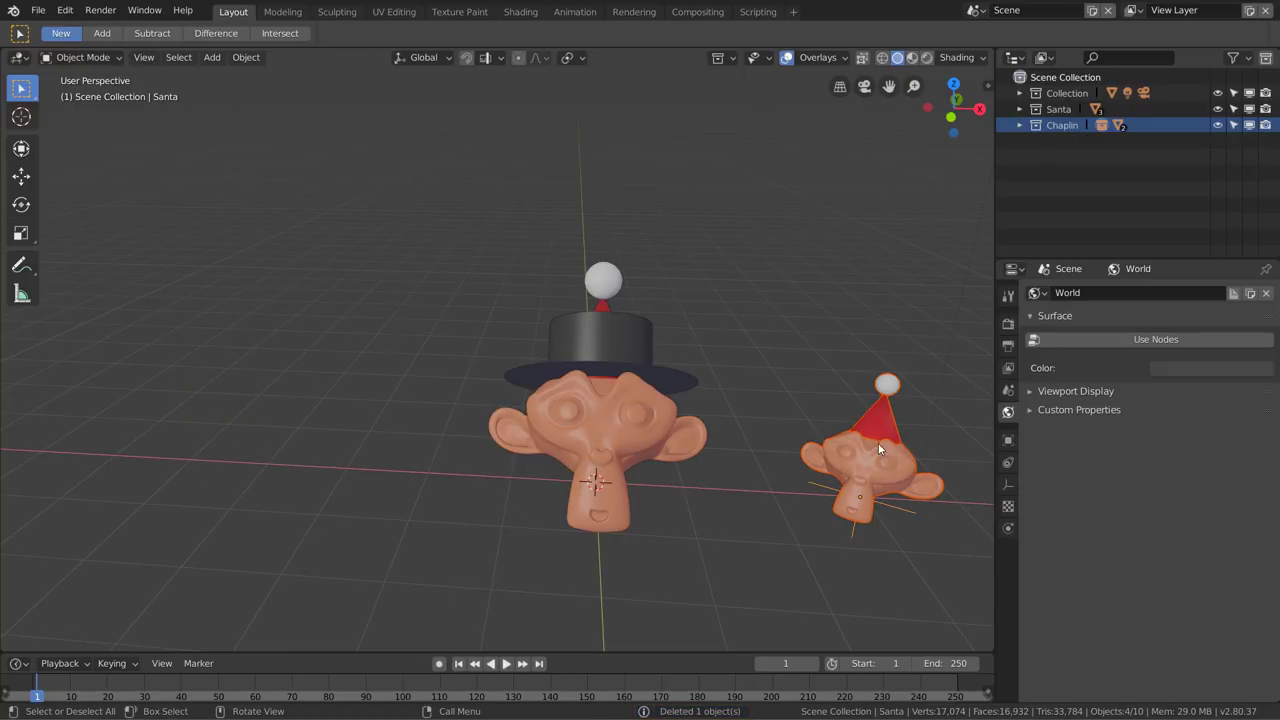
In the Outliner, move the Santa entry out of the Chaplin collection to scene level
{"action": "left_click", "coordinate": [1020, 125]}
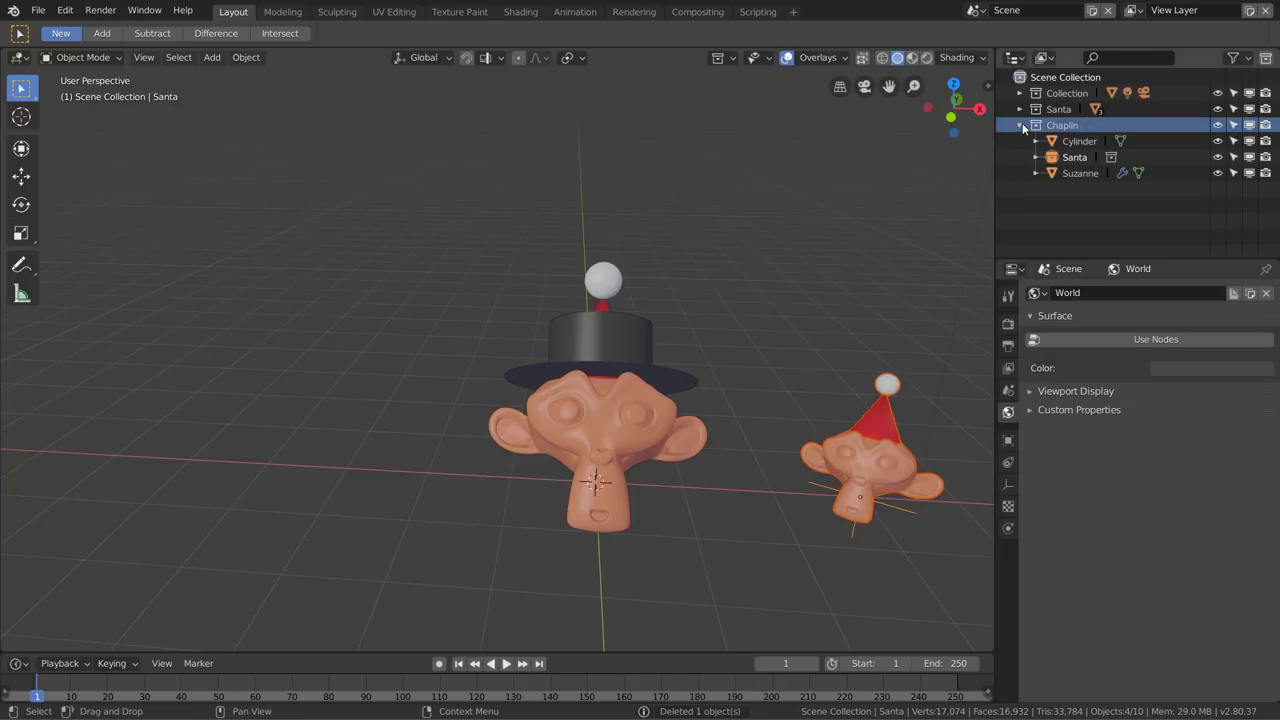
{"action": "left_click", "coordinate": [1077, 158]}
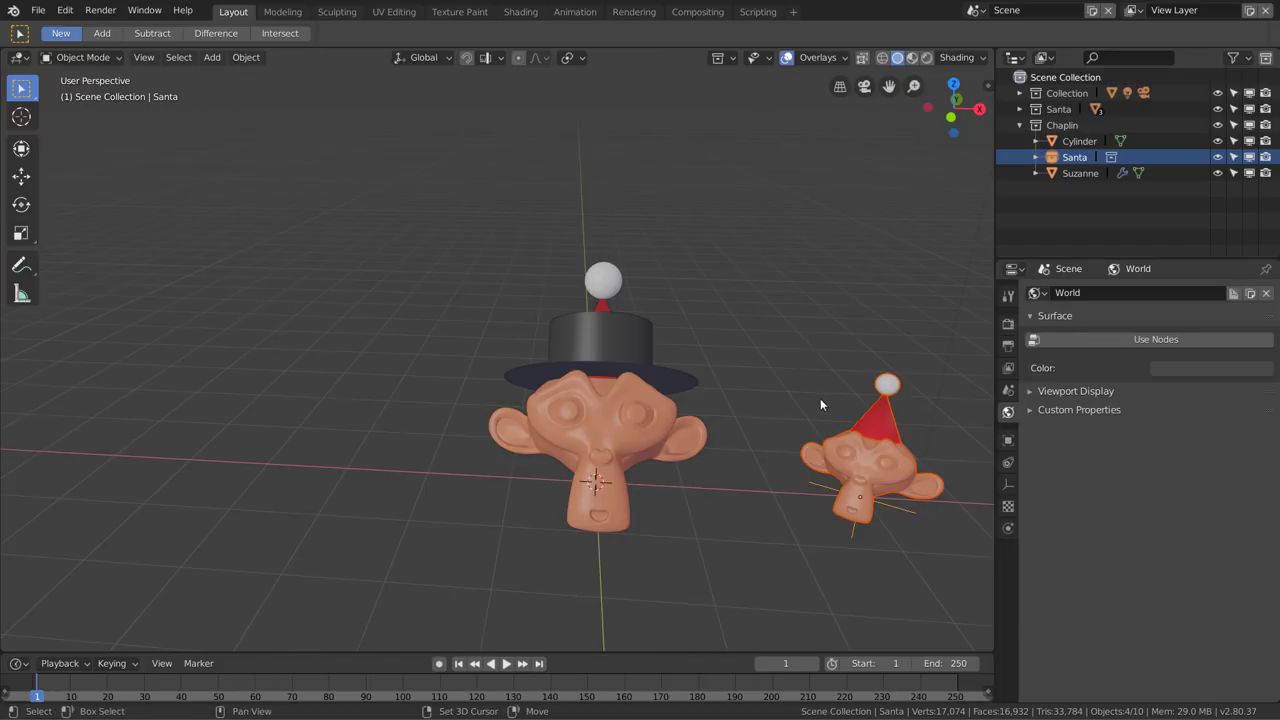
{"action": "middle_click_drag", "start_coordinate": [820, 398], "coordinate": [816, 436]}
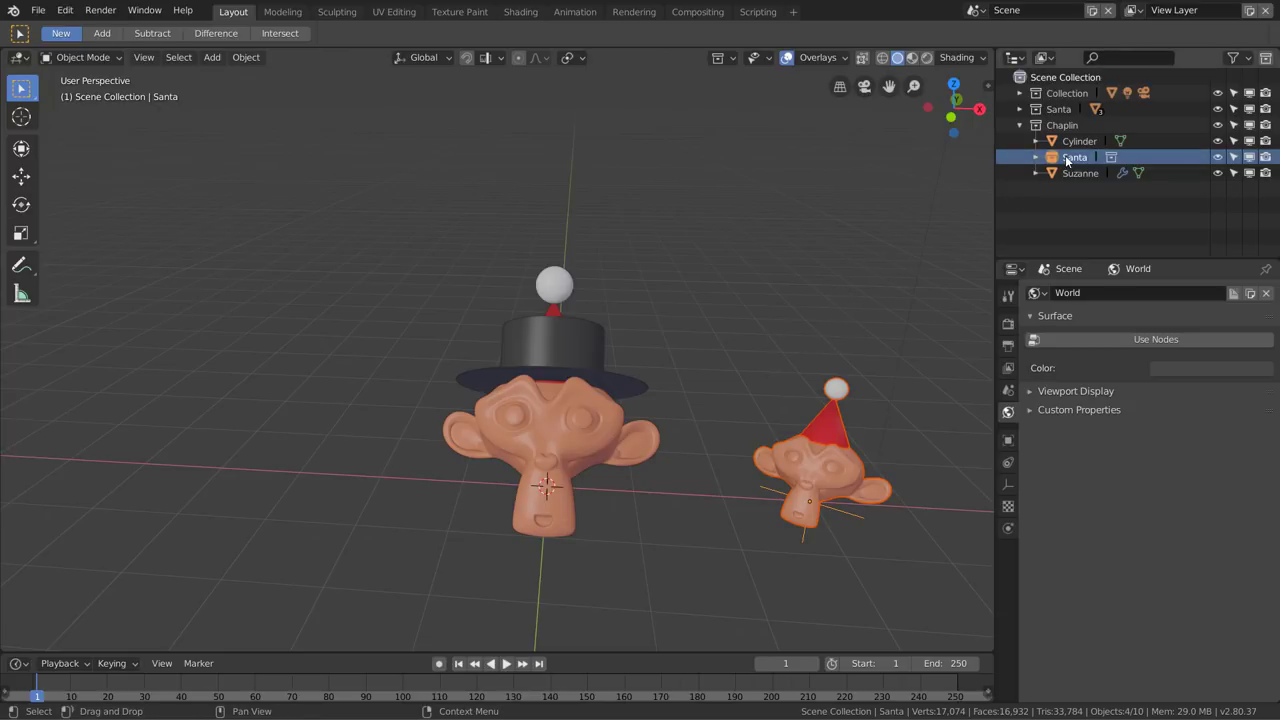
{"action": "left_click_drag", "start_coordinate": [1066, 158], "coordinate": [1035, 226]}
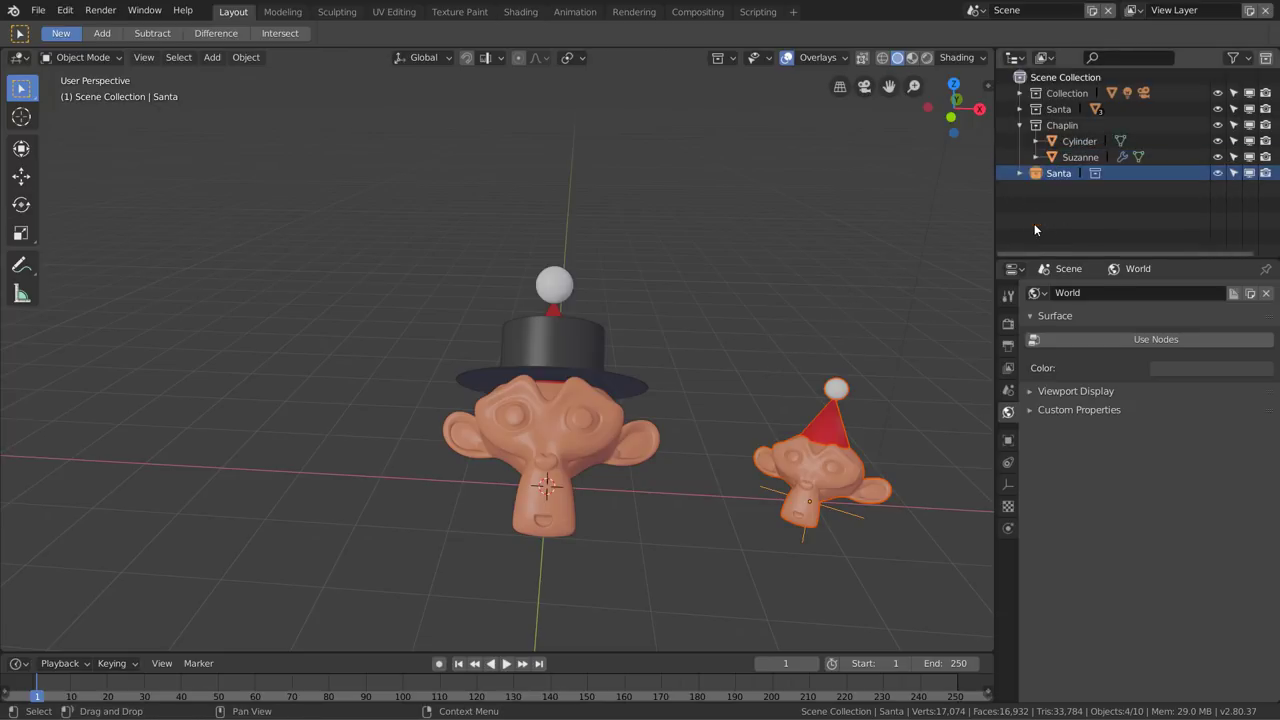
{"action": "right_click", "coordinate": [1055, 173]}
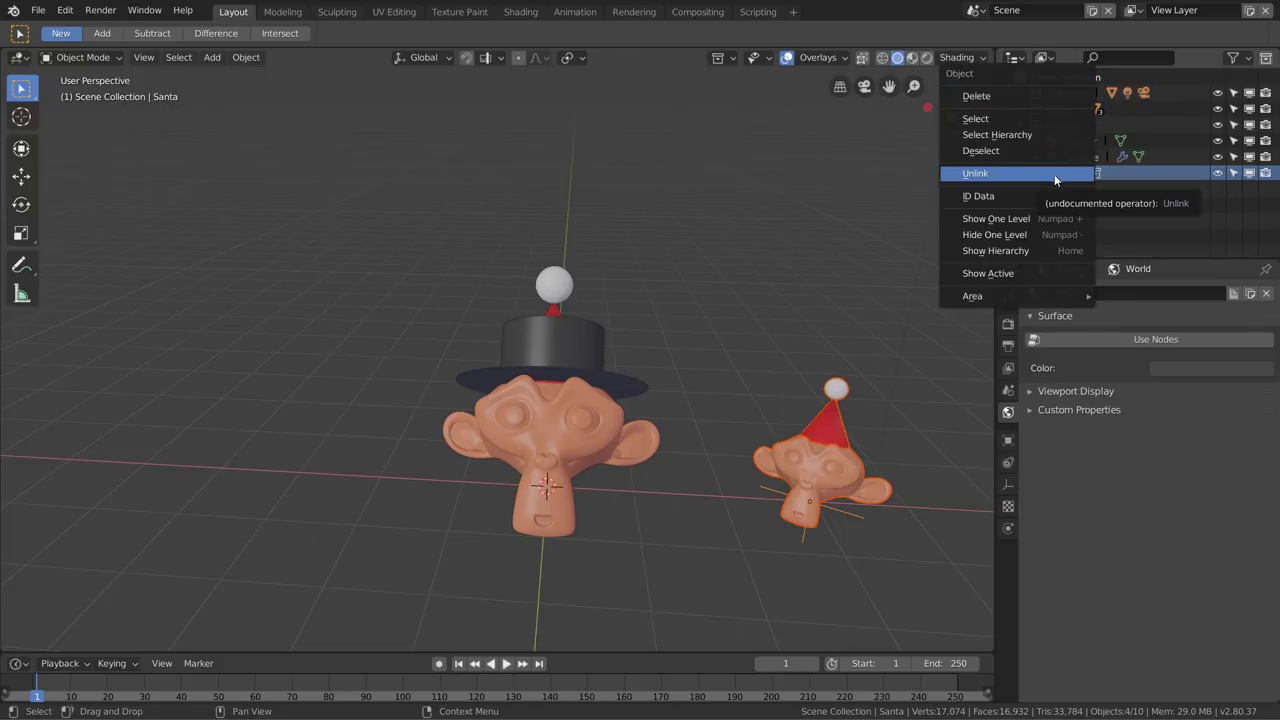
{"action": "left_click", "coordinate": [1054, 174]}
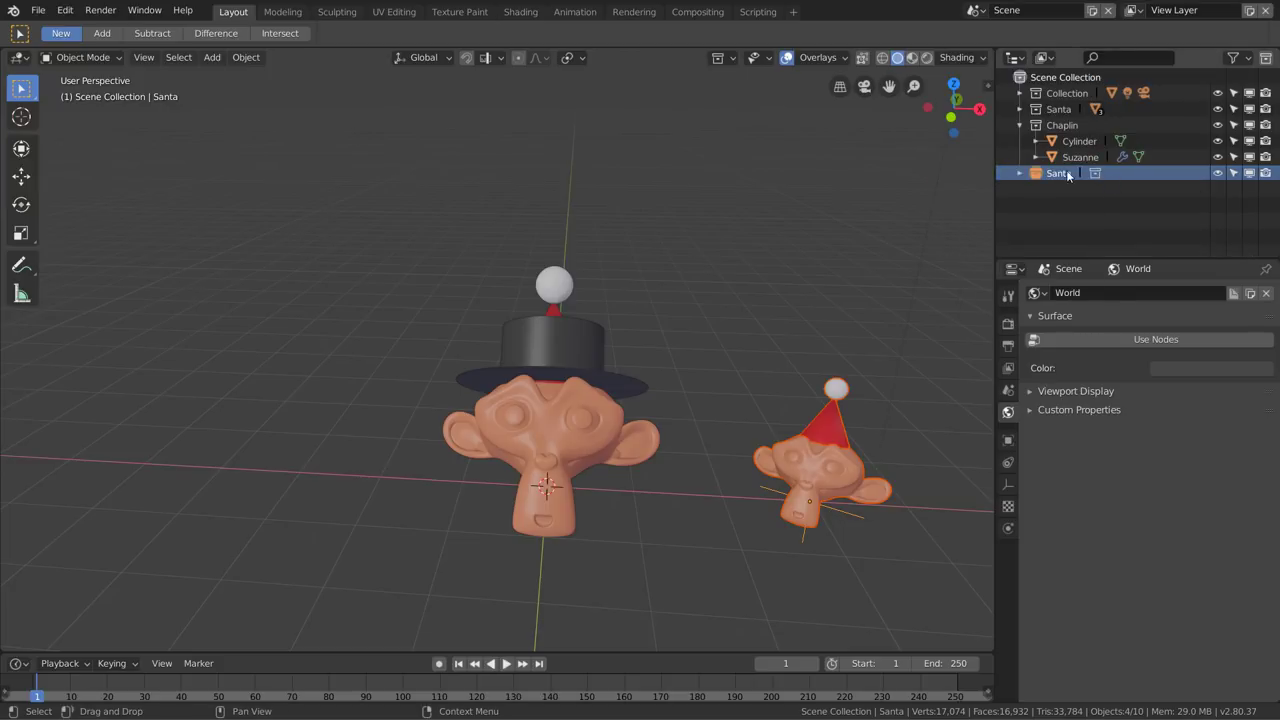
Delete the collection named Collection, keeping Camera, Cylinder and Light
{"action": "right_click", "coordinate": [1062, 91]}
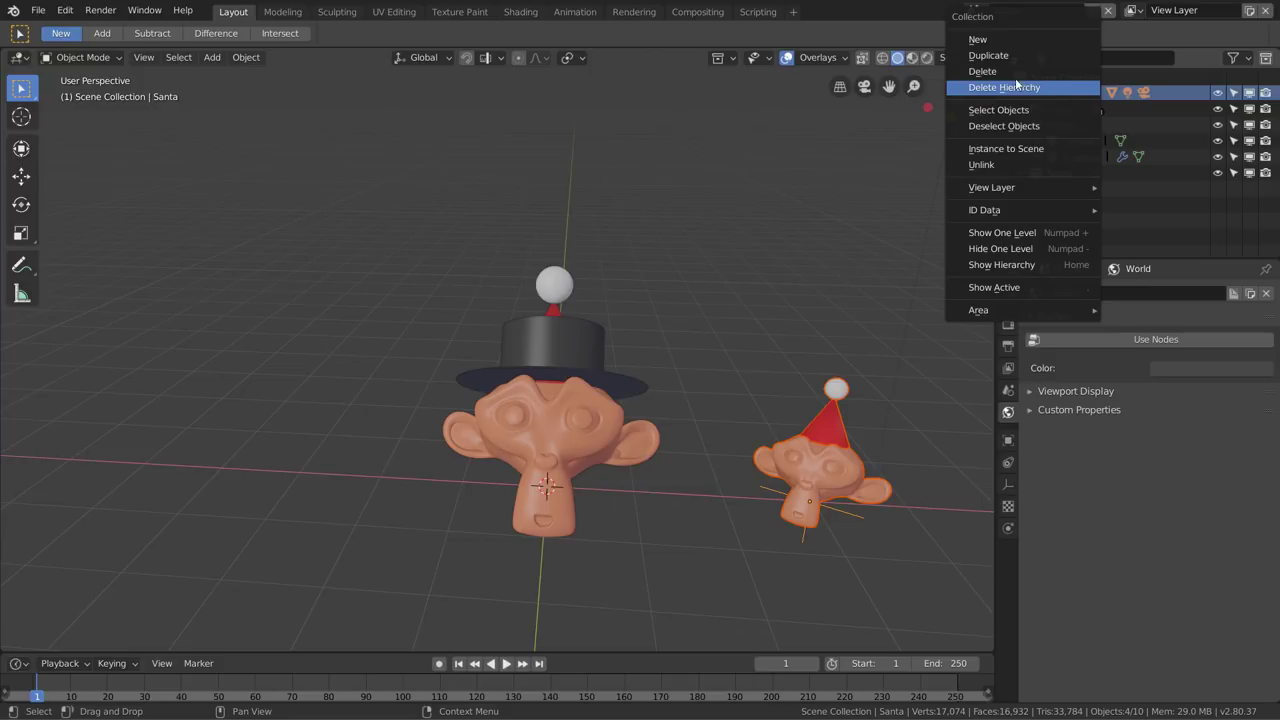
{"action": "left_click", "coordinate": [1058, 71]}
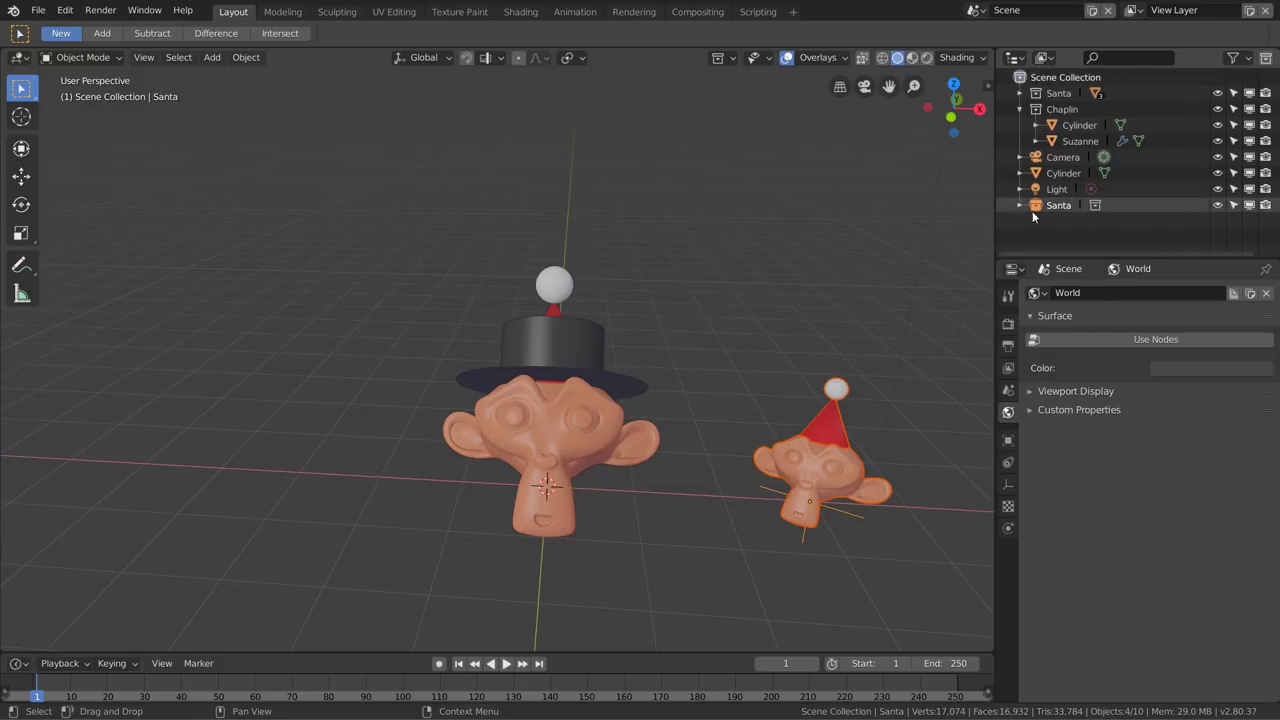
{"action": "key", "text": "shift+a"}
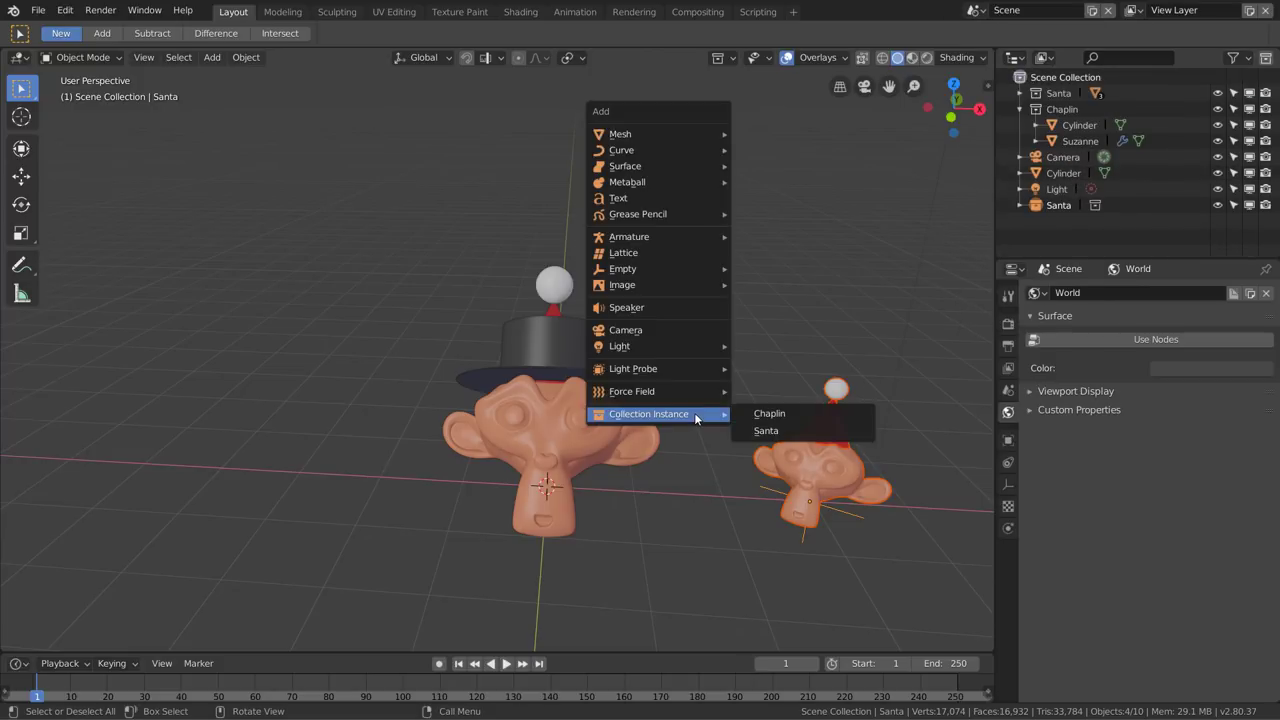
Place a Chaplin collection instance left of the original along X, rotated and scaled down
{"action": "left_click", "coordinate": [772, 414]}
{"action": "key", "text": "g"}
{"action": "key", "text": "x"}
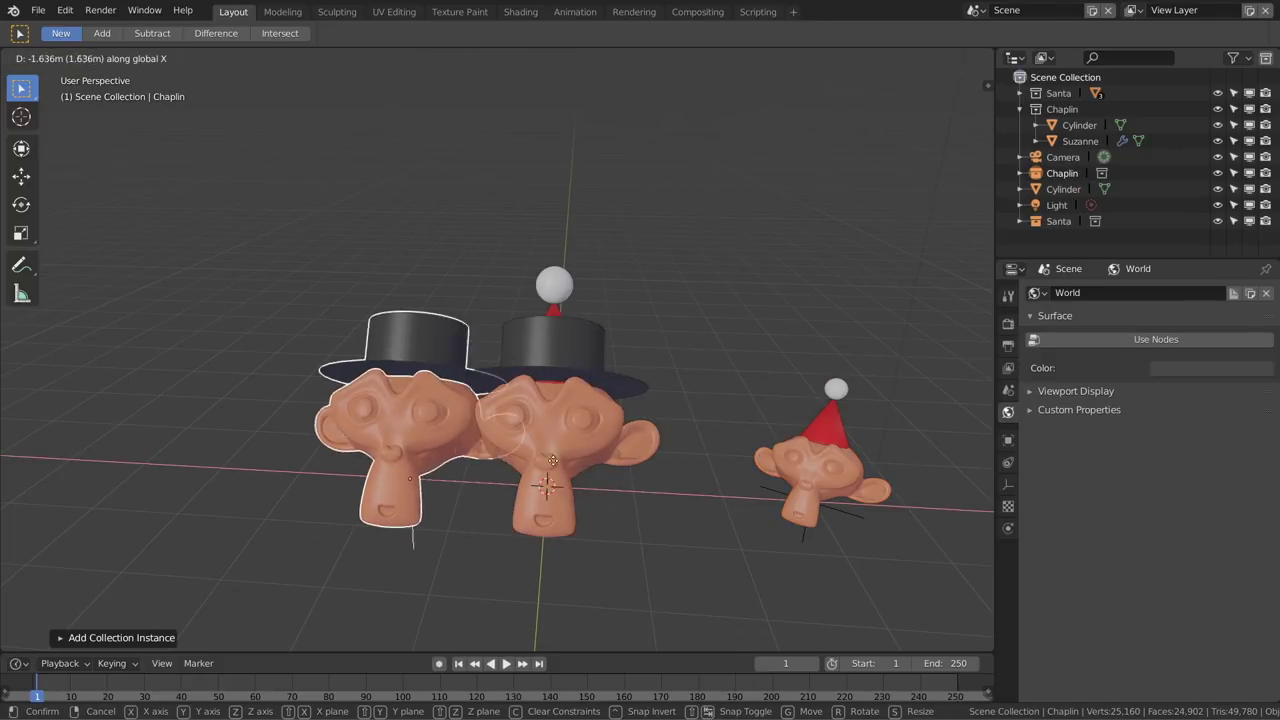
{"action": "left_click", "coordinate": [618, 478]}
{"action": "key", "text": "z"}
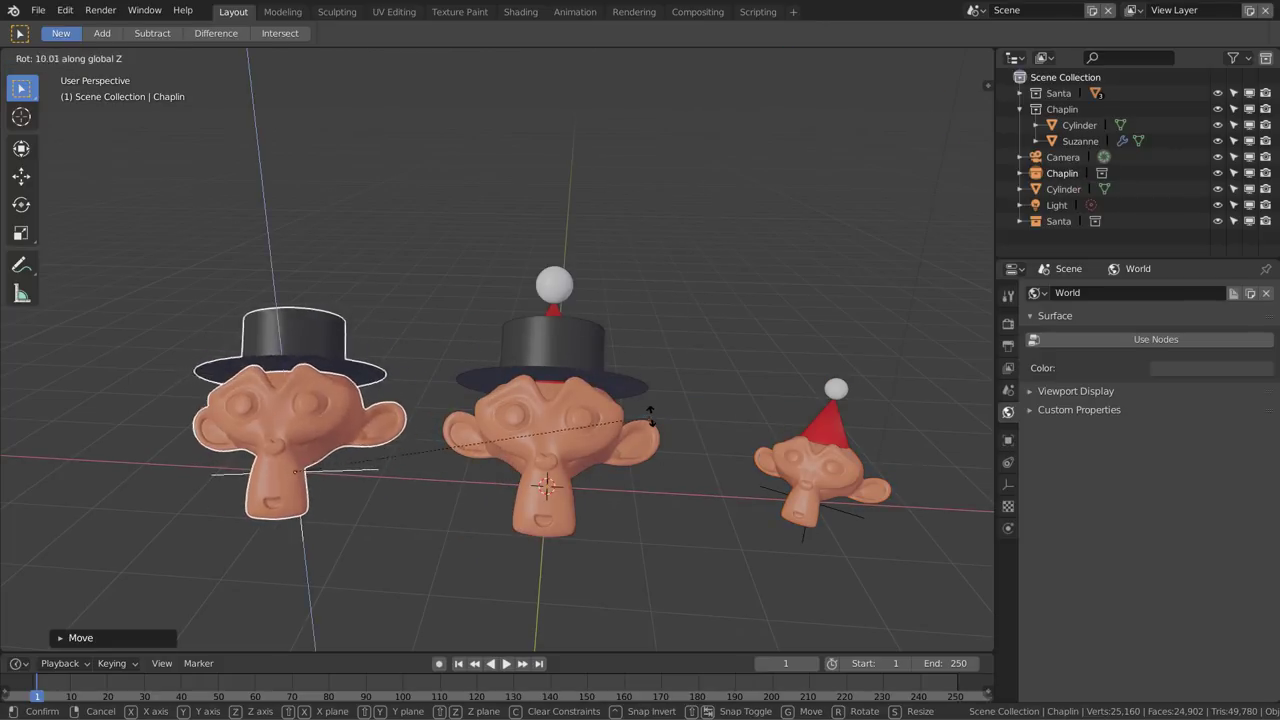
{"action": "left_click", "coordinate": [535, 226]}
{"action": "key", "text": "s"}
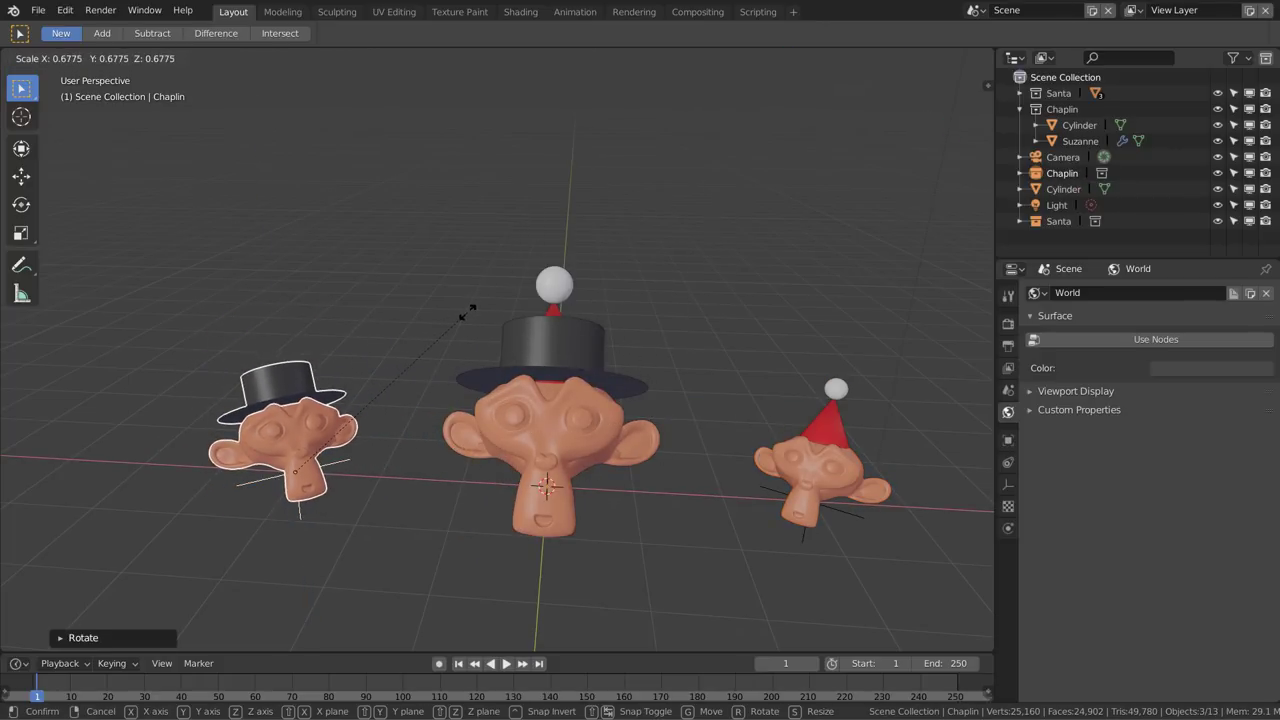
{"action": "left_click", "coordinate": [505, 369]}
{"action": "mouse_move", "coordinate": [504, 364]}
{"action": "middle_mouse_down"}
{"action": "mouse_move", "coordinate": [610, 416]}
{"action": "mouse_move", "coordinate": [582, 338]}
{"action": "mouse_move", "coordinate": [563, 341]}
{"action": "mouse_move", "coordinate": [566, 378]}
{"action": "middle_mouse_up"}
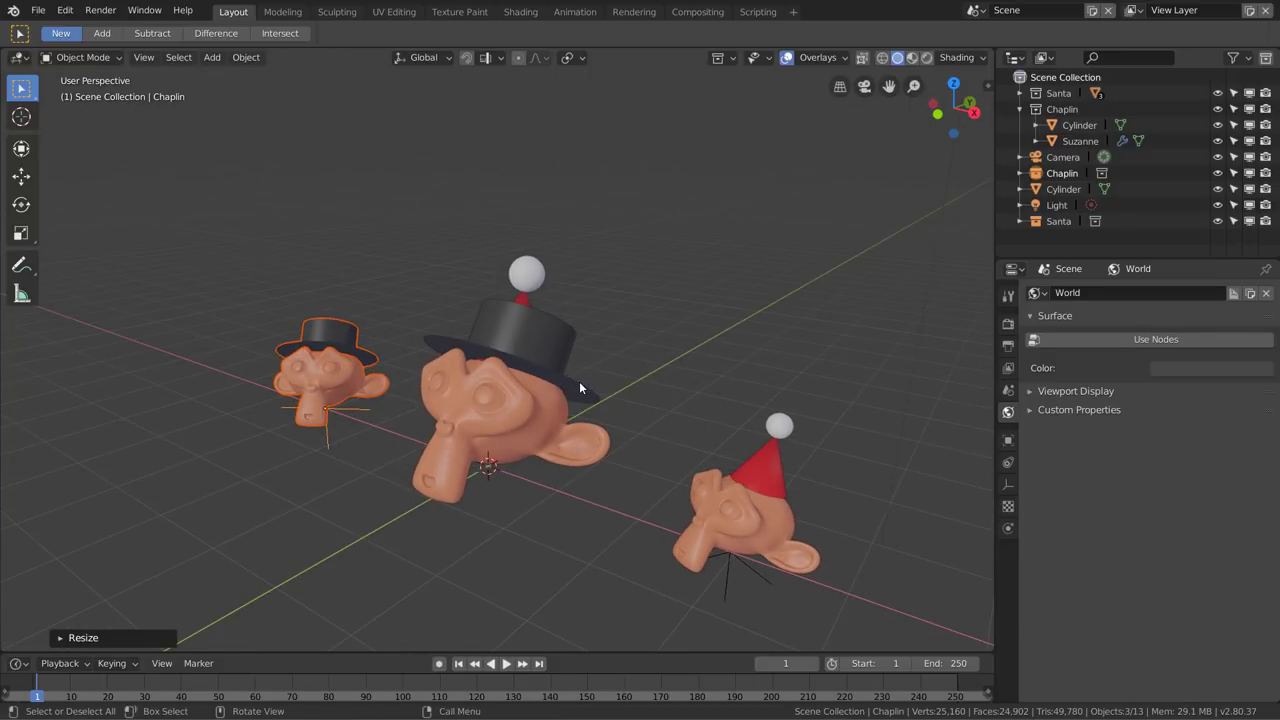
{"action": "scroll", "coordinate": [579, 381], "scroll_direction": "up", "scroll_amount": 3}
Add two edge loops to the top hat's brim in Edit Mode
{"action": "left_click", "coordinate": [580, 332]}
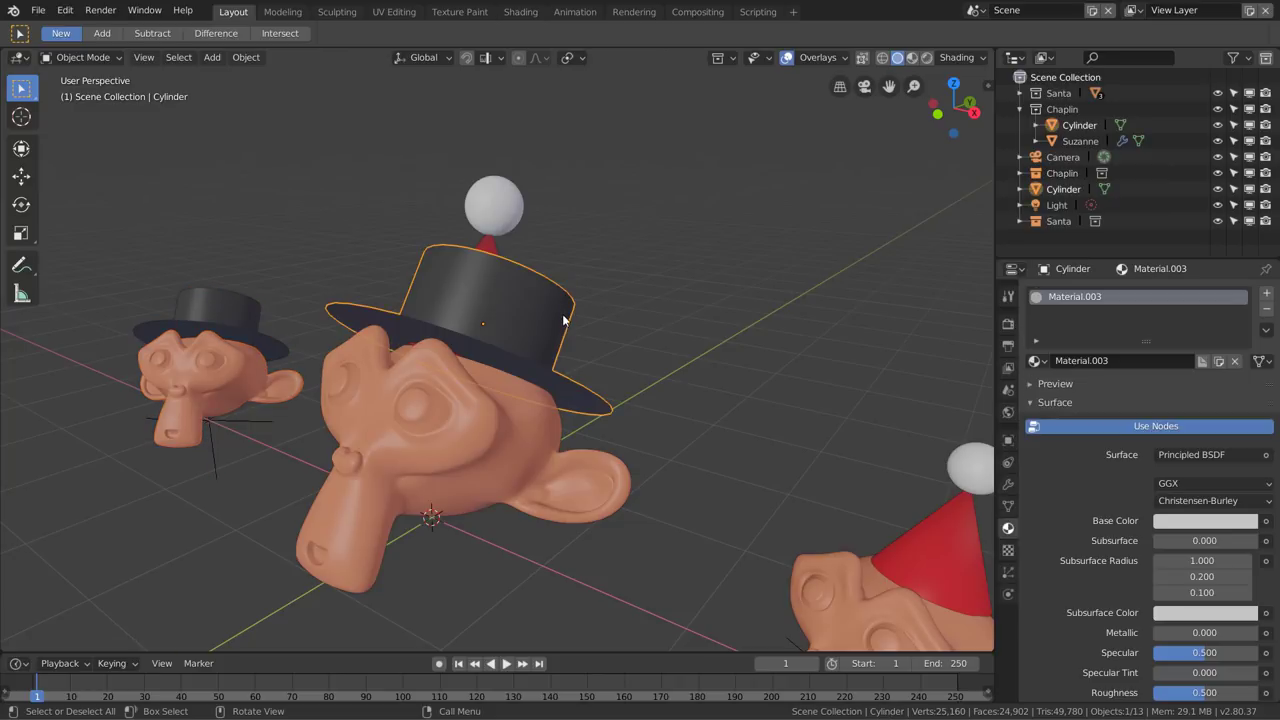
{"action": "mouse_move", "coordinate": [580, 332]}
{"action": "middle_mouse_down"}
{"action": "mouse_move", "coordinate": [569, 357]}
{"action": "mouse_move", "coordinate": [484, 364]}
{"action": "middle_mouse_up"}
{"action": "key", "text": "Tab"}
{"action": "scroll", "coordinate": [379, 330], "scroll_direction": "up", "scroll_amount": 2}
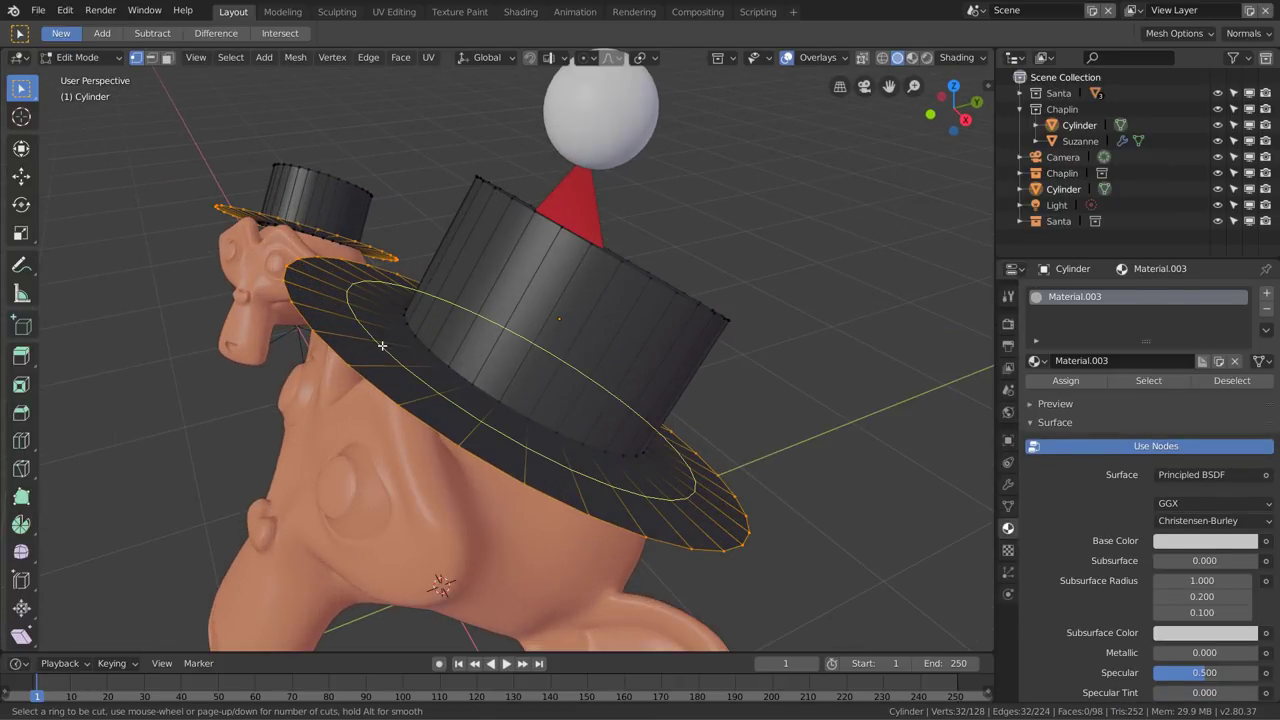
{"action": "key", "text": "ctrl+r"}
{"action": "left_click", "coordinate": [340, 345]}
{"action": "left_click", "coordinate": [387, 366]}
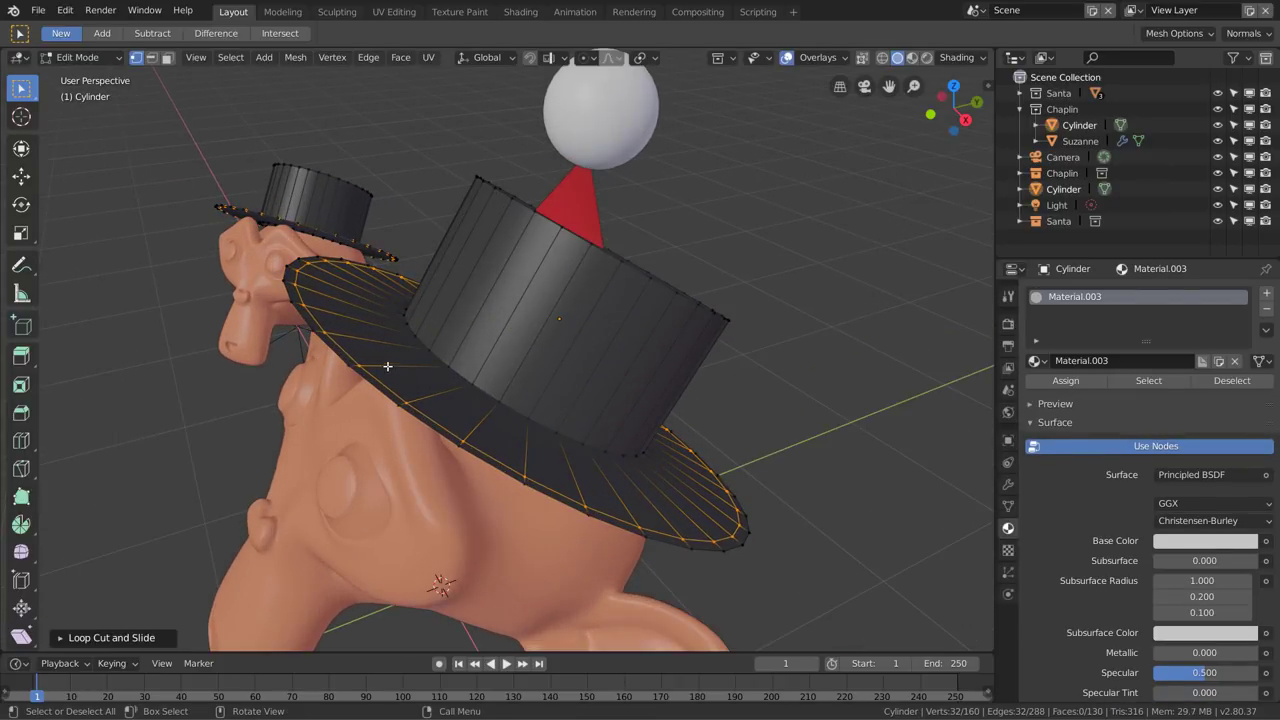
{"action": "key", "text": "ctrl+r"}
{"action": "left_click", "coordinate": [369, 353]}
{"action": "left_click", "coordinate": [376, 356]}
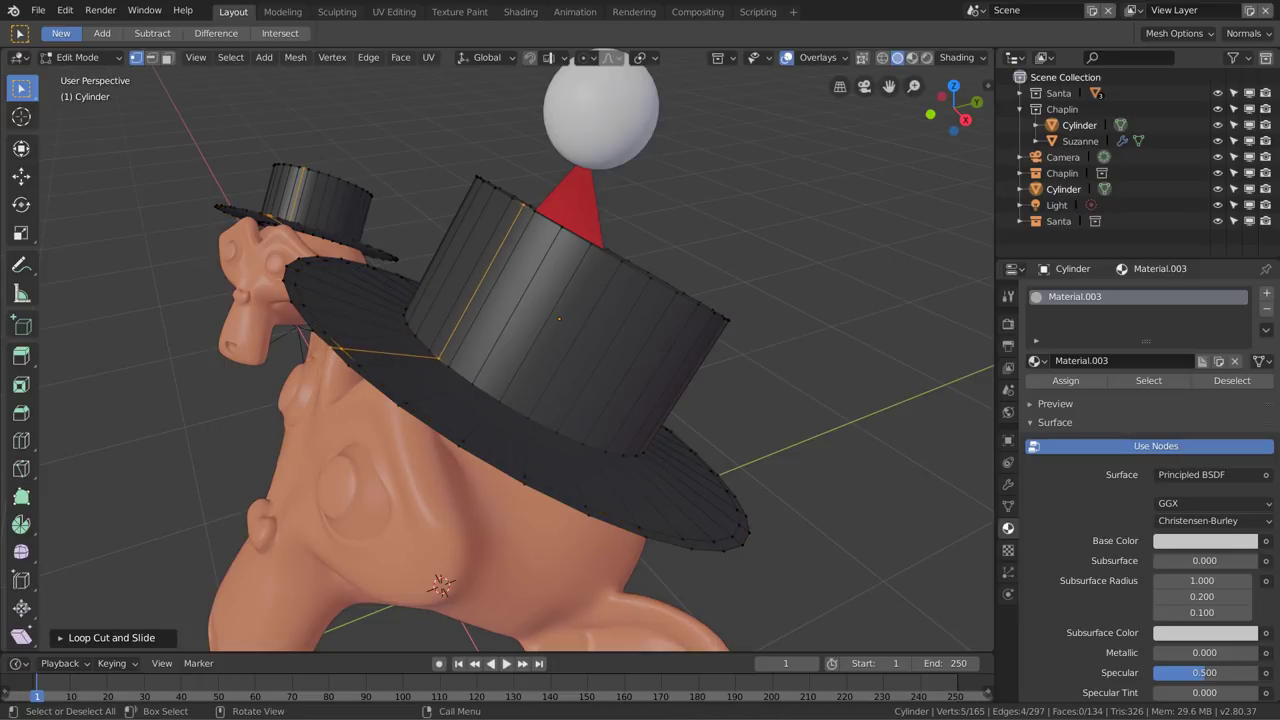
{"action": "left_click", "coordinate": [330, 350]}
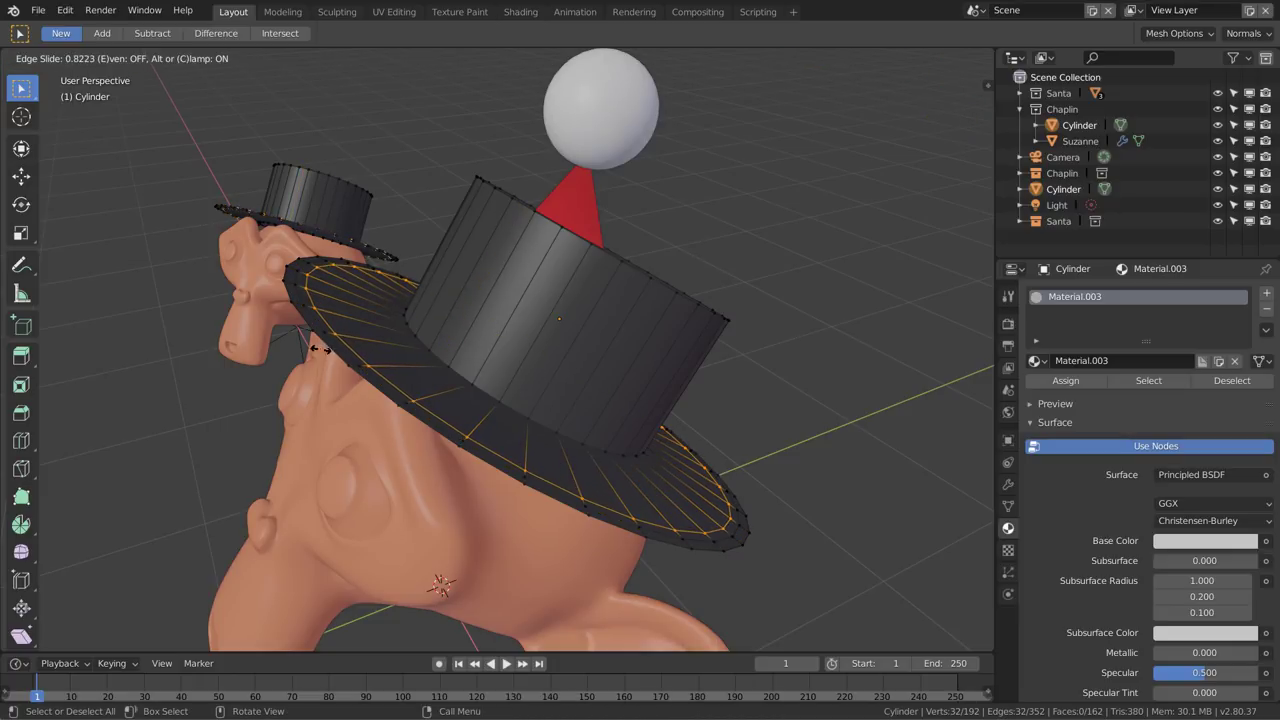
{"action": "left_click", "coordinate": [312, 306]}
Raise the brim's outer edge loop along Z to curl it upward
{"action": "left_click", "coordinate": [310, 315], "text": "alt"}
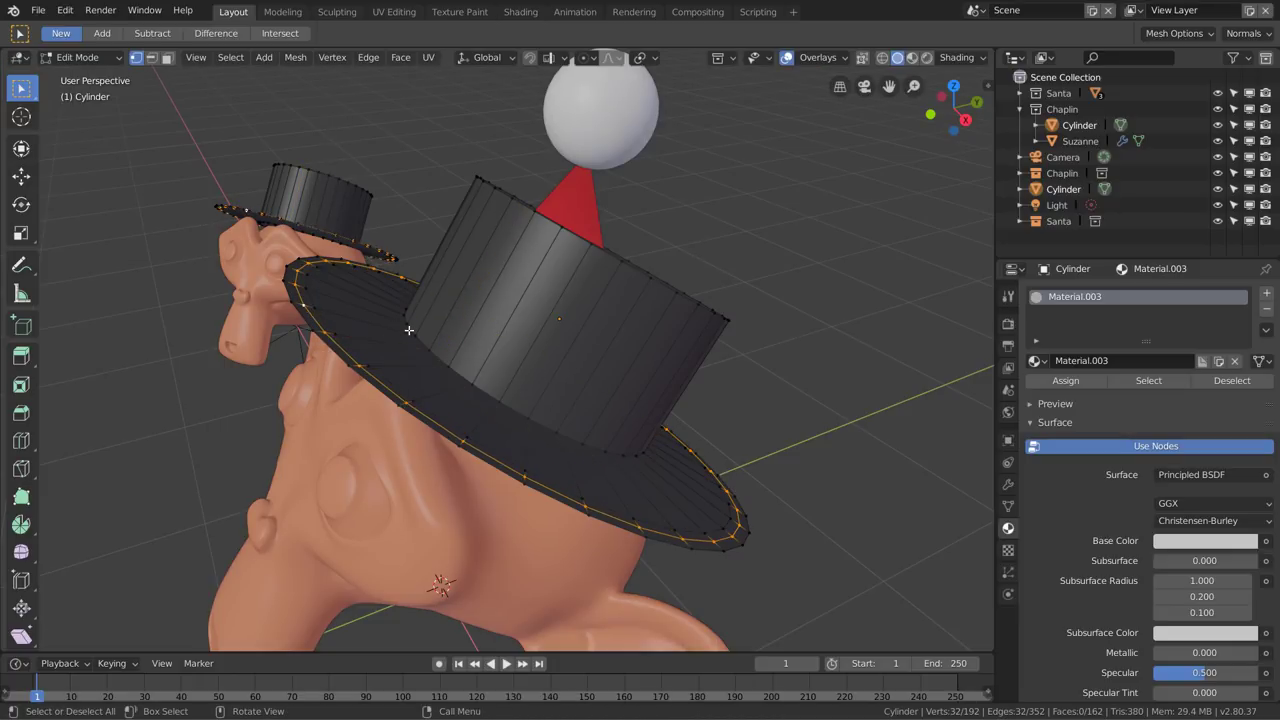
{"action": "key", "text": "g"}
{"action": "key", "text": "z"}
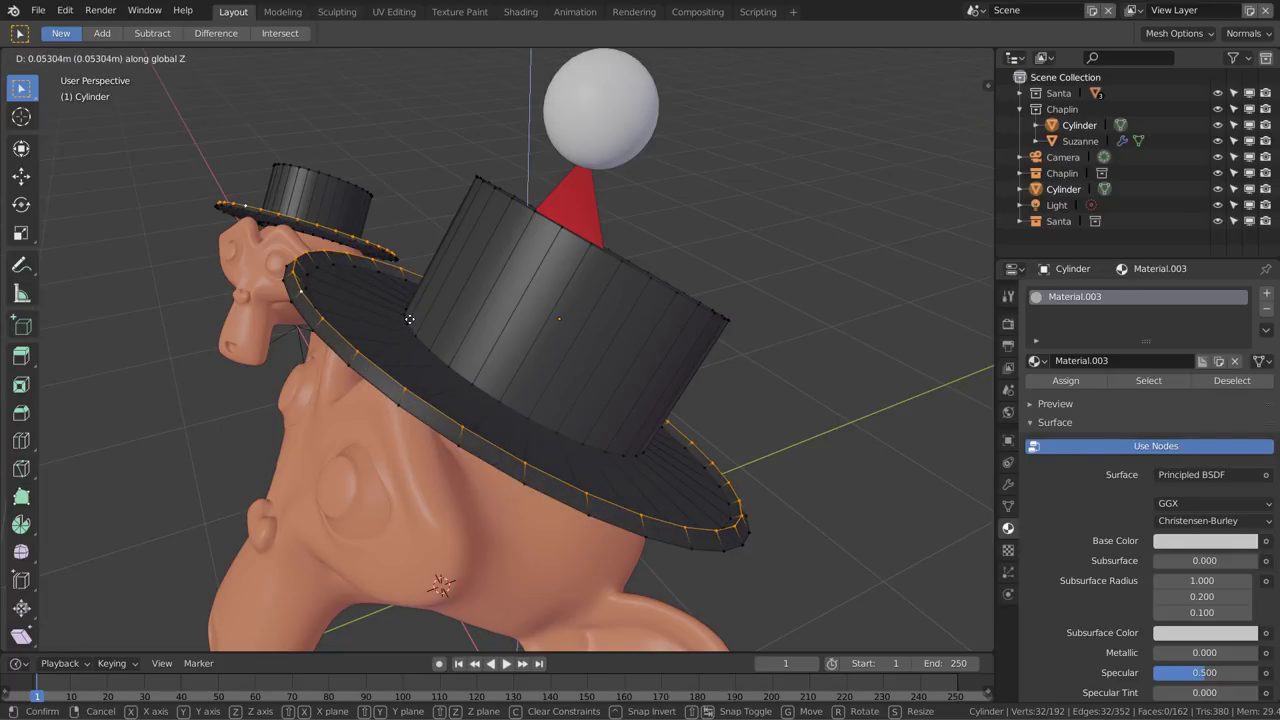
{"action": "left_click", "coordinate": [614, 363]}
{"action": "mouse_move", "coordinate": [614, 363]}
{"action": "middle_mouse_down", "text": "shift"}
{"action": "mouse_move", "coordinate": [580, 337]}
{"action": "mouse_move", "coordinate": [466, 337]}
{"action": "mouse_move", "coordinate": [623, 323]}
{"action": "mouse_move", "coordinate": [563, 380]}
{"action": "mouse_move", "coordinate": [652, 213]}
{"action": "middle_mouse_up", "text": "shift"}
{"action": "scroll", "coordinate": [598, 327], "scroll_direction": "down", "scroll_amount": 4}
{"action": "key", "text": "Tab"}
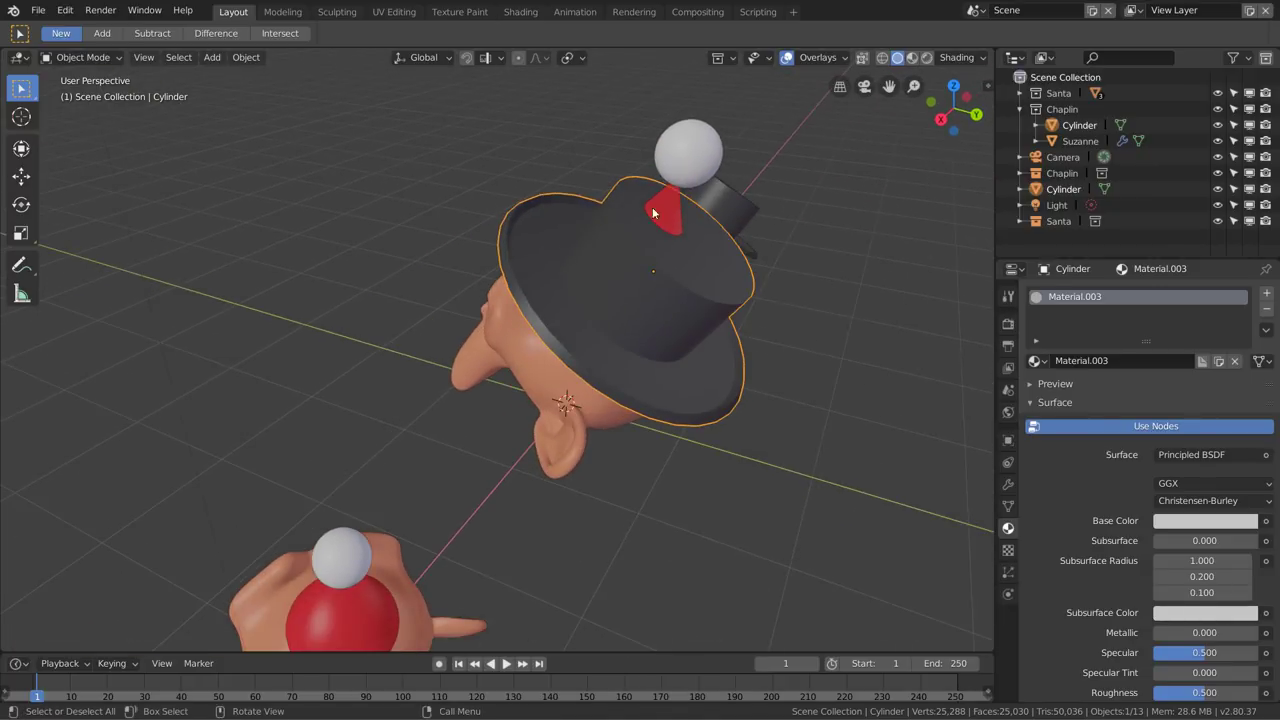
Enlarge the white pompom ball and raise it higher, viewed from the right
{"action": "left_click", "coordinate": [691, 151]}
{"action": "mouse_move", "coordinate": [691, 151]}
{"action": "middle_mouse_down"}
{"action": "mouse_move", "coordinate": [726, 220]}
{"action": "mouse_move", "coordinate": [580, 304]}
{"action": "mouse_move", "coordinate": [727, 303]}
{"action": "mouse_move", "coordinate": [633, 318]}
{"action": "mouse_move", "coordinate": [622, 300]}
{"action": "middle_mouse_up"}
{"action": "key", "text": "s"}
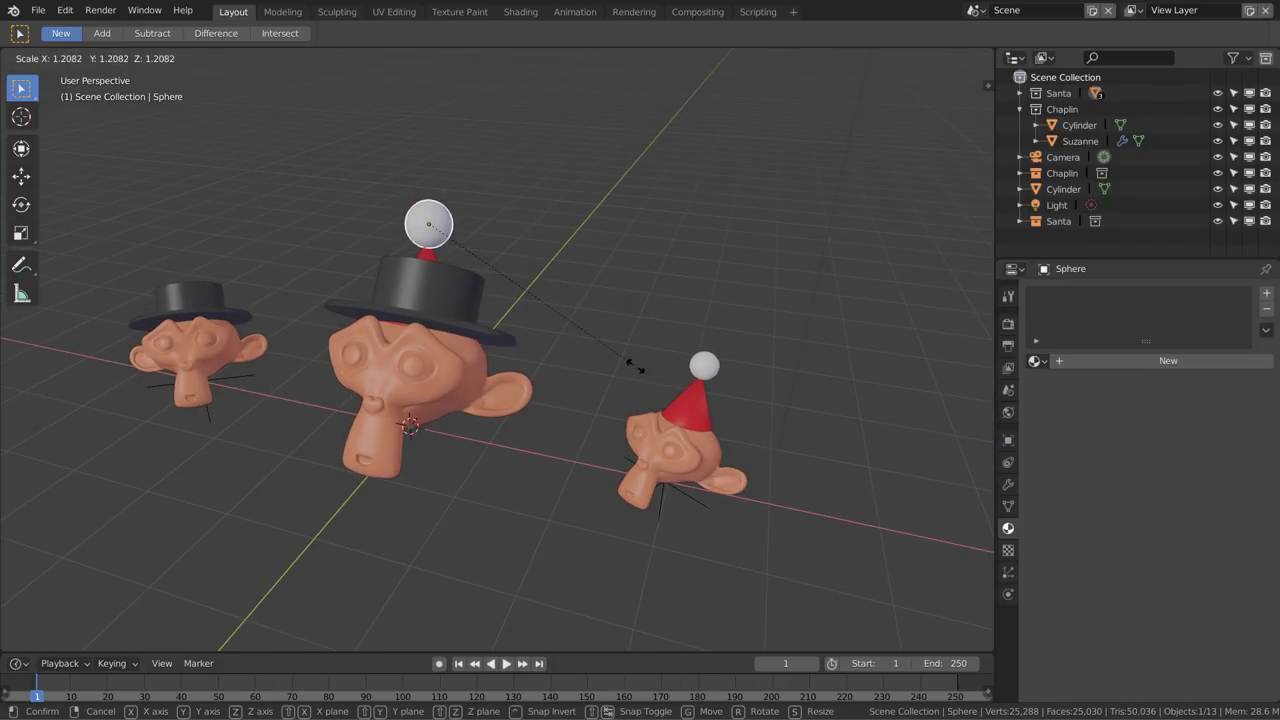
{"action": "left_click", "coordinate": [635, 371]}
{"action": "middle_click_drag", "start_coordinate": [635, 371], "coordinate": [569, 346]}
{"action": "key", "text": "KP_3"}
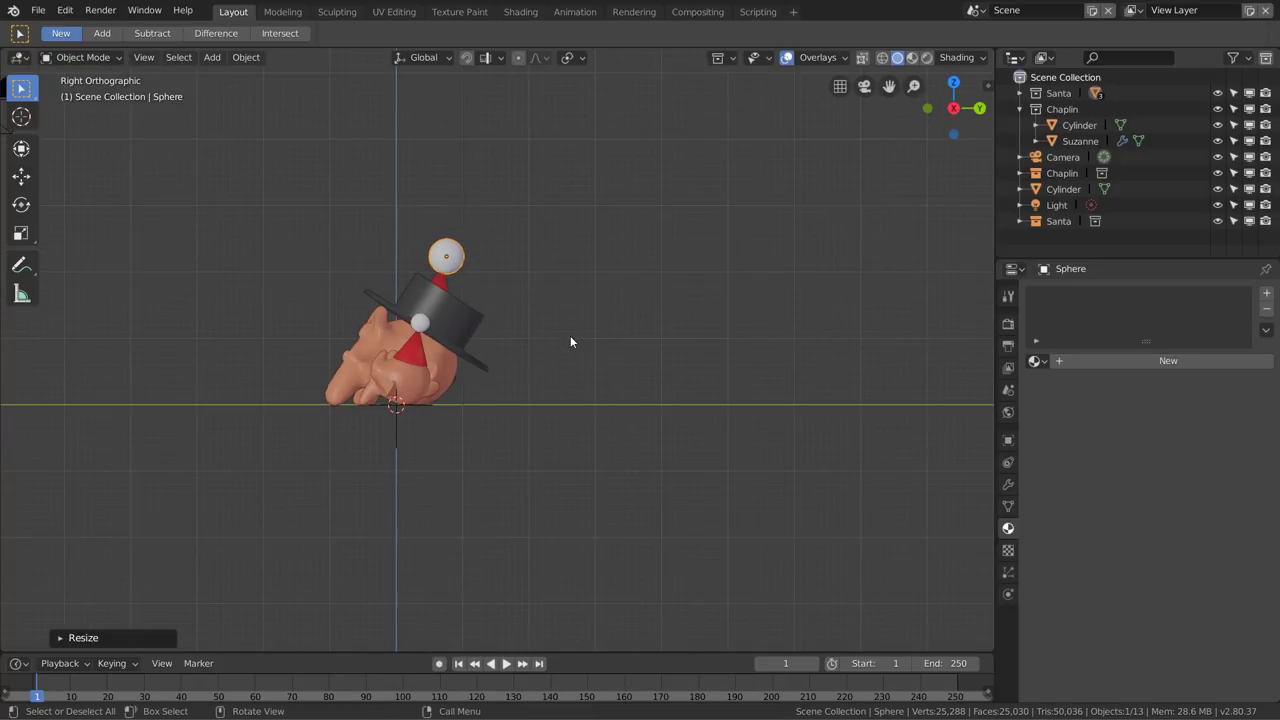
{"action": "scroll", "coordinate": [465, 290], "scroll_direction": "up", "scroll_amount": 7}
{"action": "key", "text": "g"}
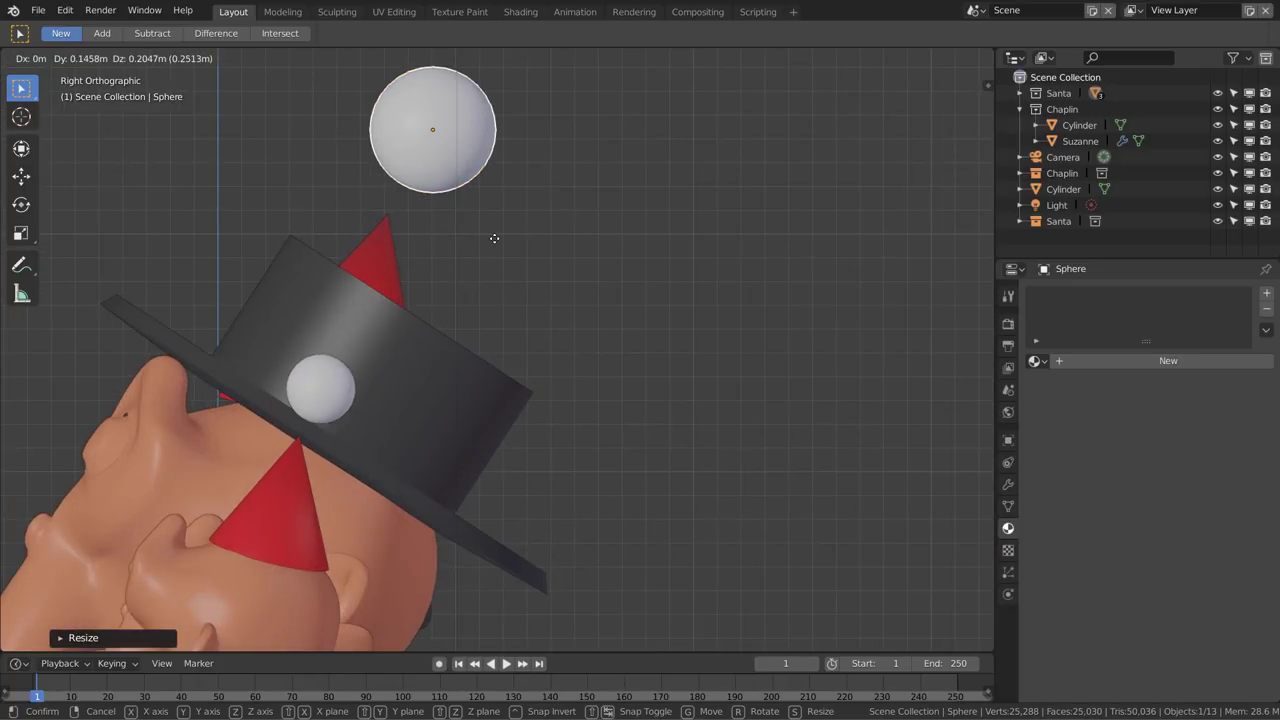
{"action": "left_click", "coordinate": [503, 227]}
Stretch the red cone's tip vertex up to meet the pompom
{"action": "left_click", "coordinate": [386, 229]}
{"action": "key", "text": "Tab"}
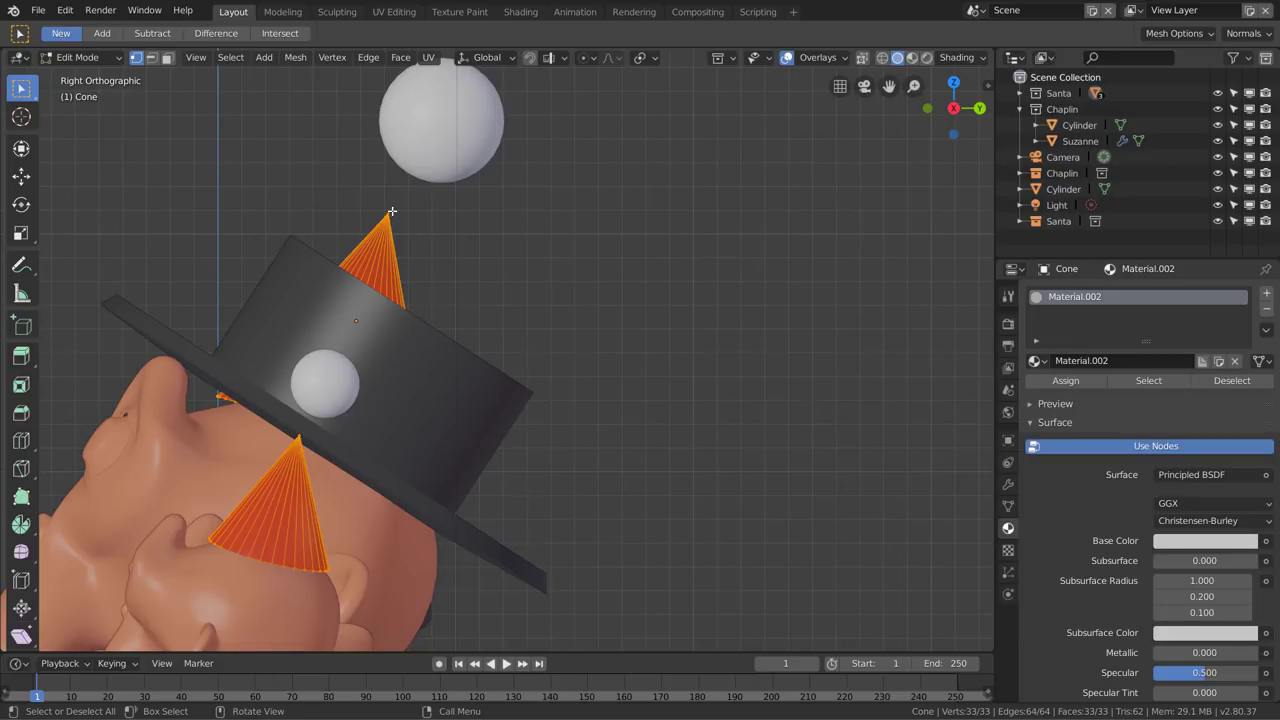
{"action": "left_click", "coordinate": [391, 211]}
{"action": "key", "text": "g"}
{"action": "left_click", "coordinate": [452, 227]}
{"action": "key", "text": "Tab"}
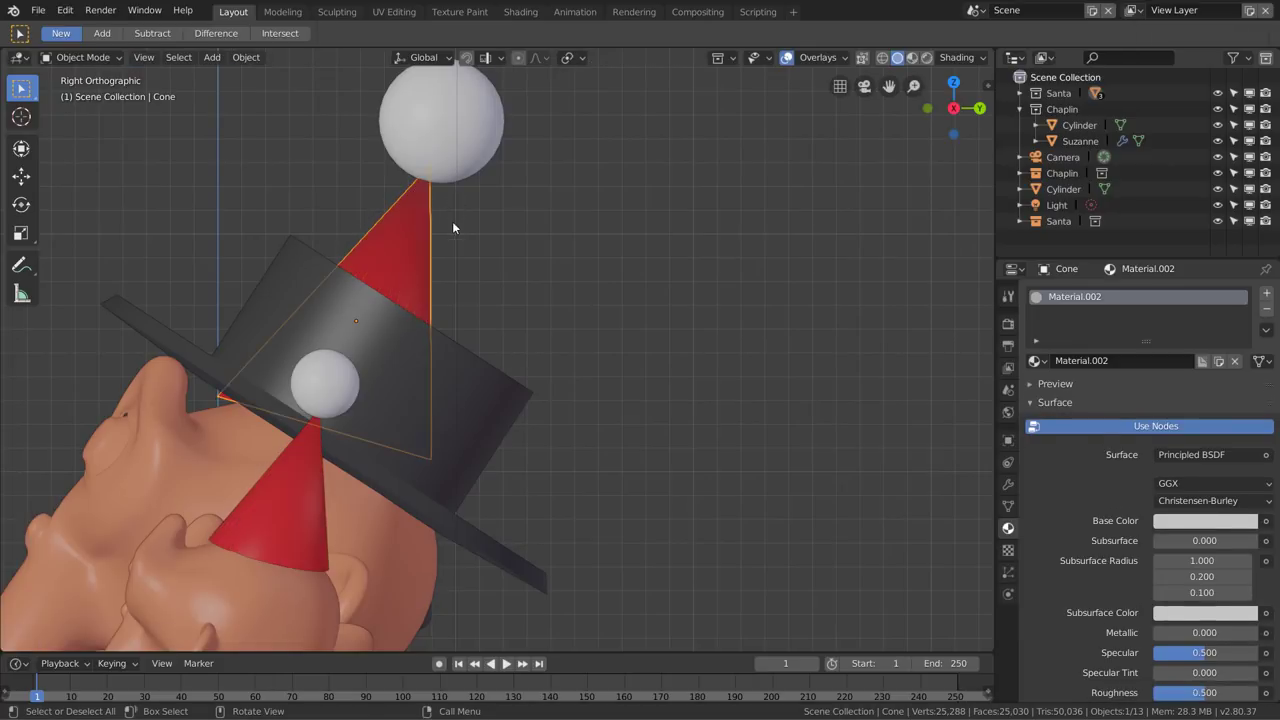
{"action": "scroll", "coordinate": [452, 227], "scroll_direction": "down", "scroll_amount": 4}
{"action": "mouse_move", "coordinate": [409, 290]}
{"action": "middle_mouse_down"}
{"action": "mouse_move", "coordinate": [433, 354]}
{"action": "mouse_move", "coordinate": [472, 339]}
{"action": "middle_mouse_up"}
{"action": "scroll", "coordinate": [588, 386], "scroll_direction": "down", "scroll_amount": 3}
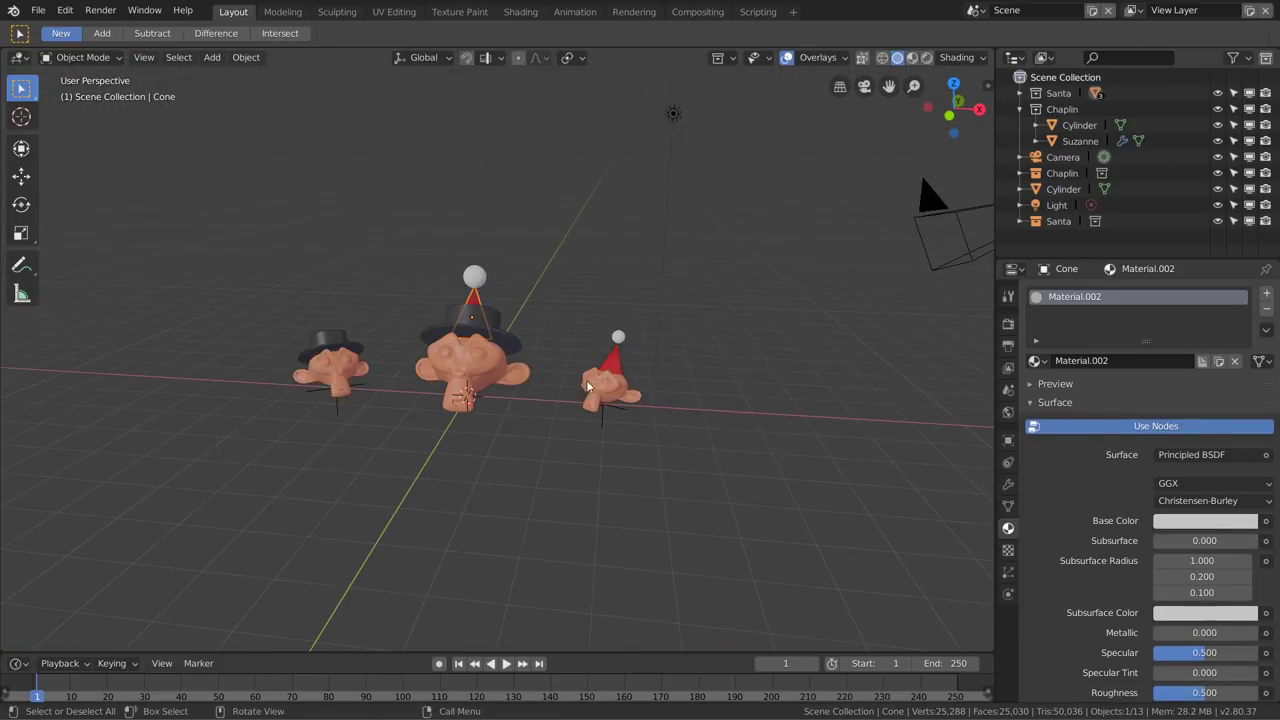
Select the original Suzanne head in the middle
{"action": "left_click", "coordinate": [606, 377]}
{"action": "left_click", "coordinate": [333, 378]}
{"action": "key", "text": "ctrl+z"}
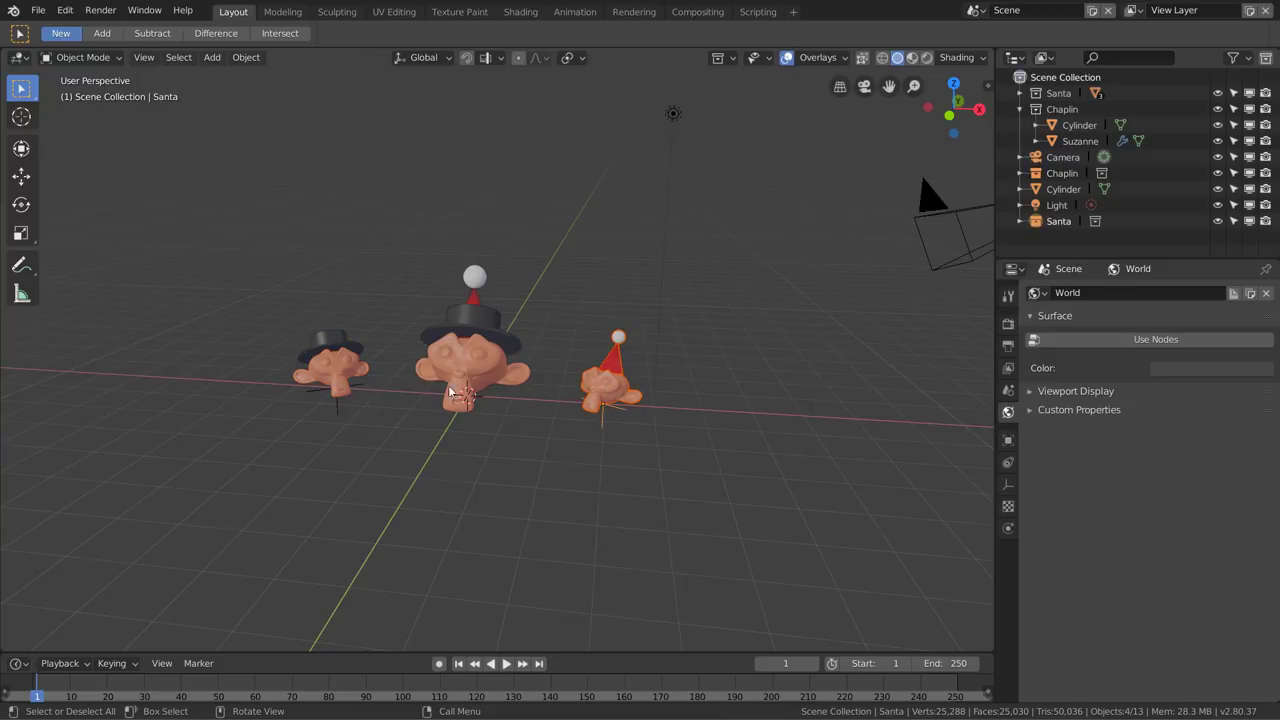
{"action": "key", "text": "ctrl+shift+z"}
{"action": "key", "text": "ctrl+z"}
{"action": "scroll", "coordinate": [468, 388], "scroll_direction": "up", "scroll_amount": 3}
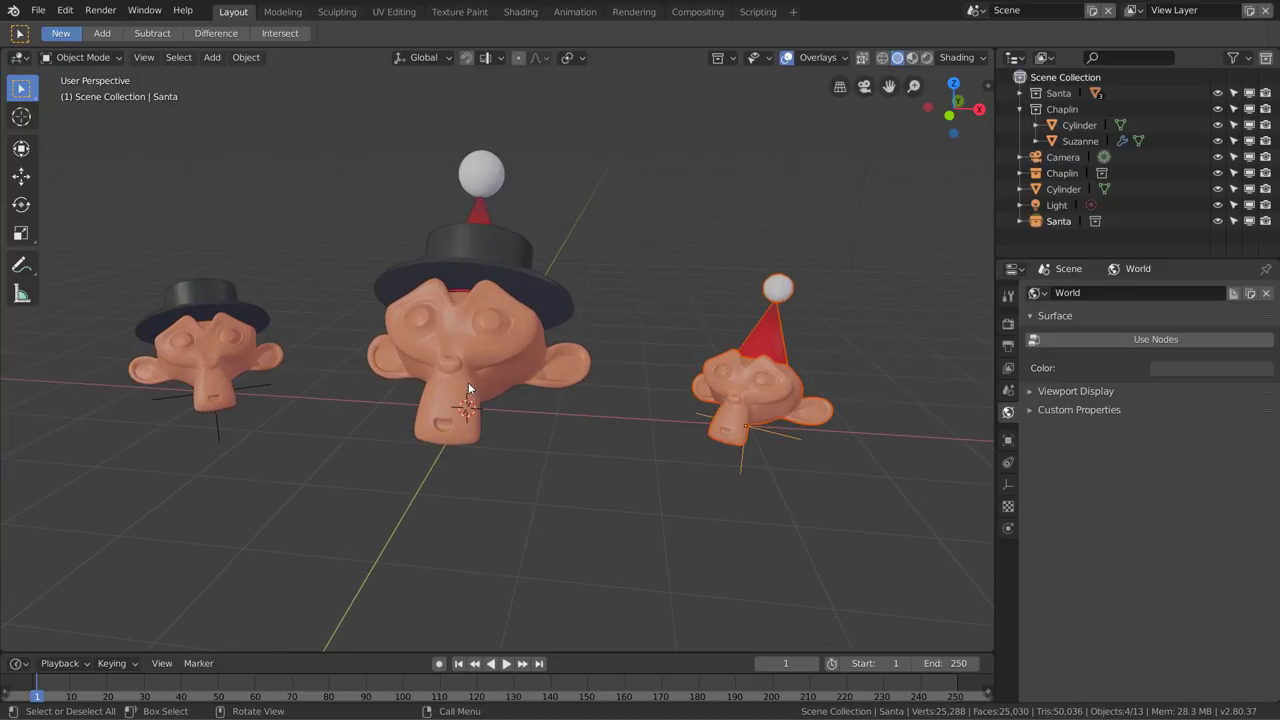
{"action": "left_click", "coordinate": [470, 374]}
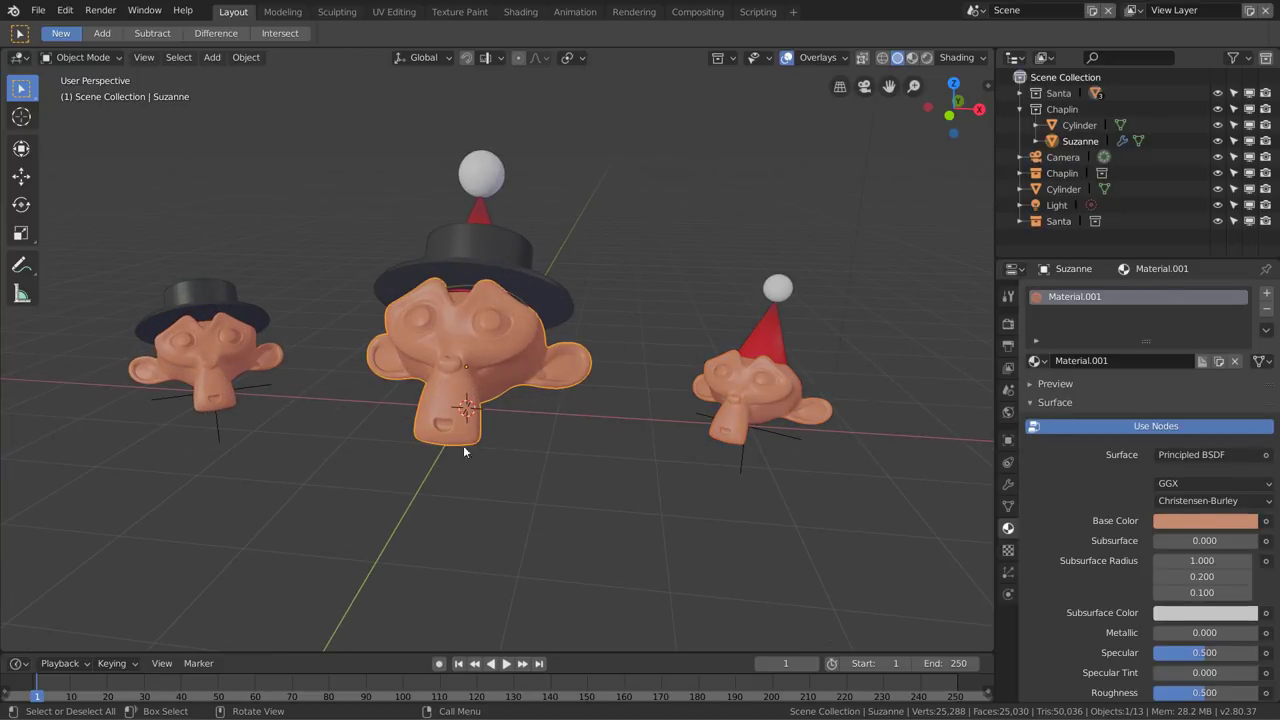
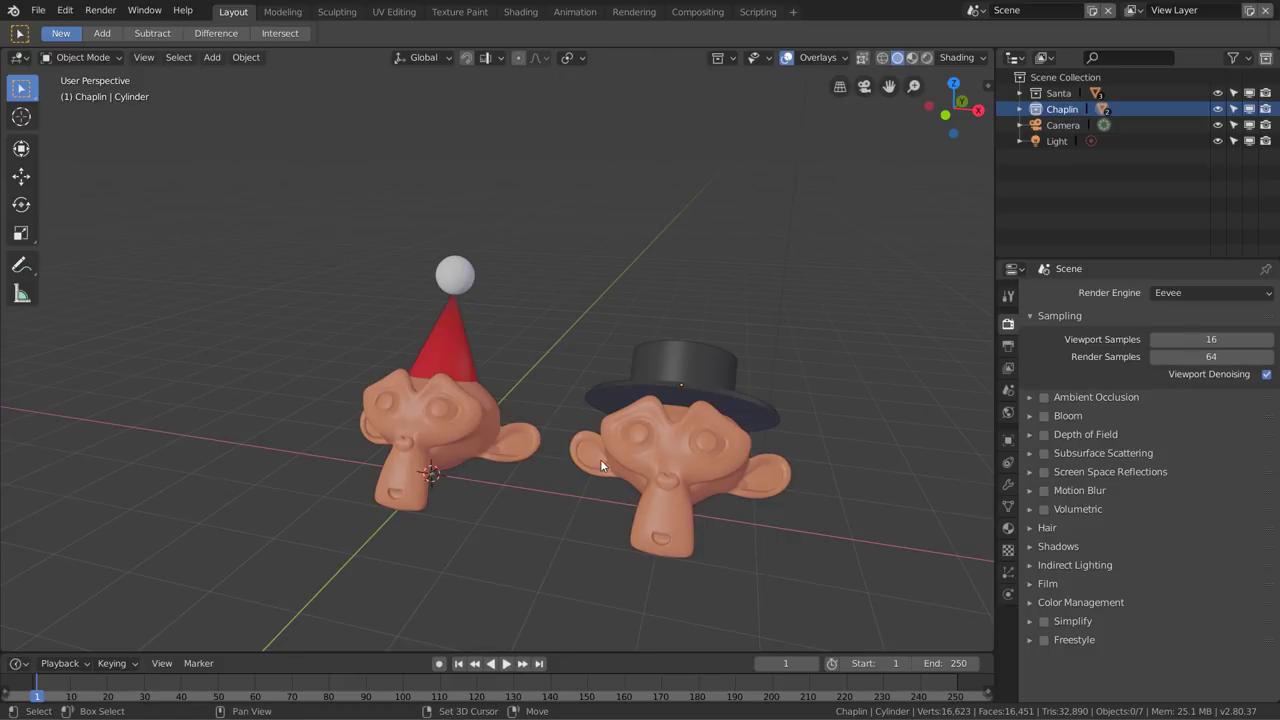
With Scene Collection active, bring up the Add menu's Collection Instance list offering Chaplin and Santa
{"action": "mouse_move", "coordinate": [600, 459]}
{"action": "middle_mouse_down"}
{"action": "mouse_move", "coordinate": [592, 469]}
{"action": "mouse_move", "coordinate": [630, 474]}
{"action": "middle_mouse_up"}
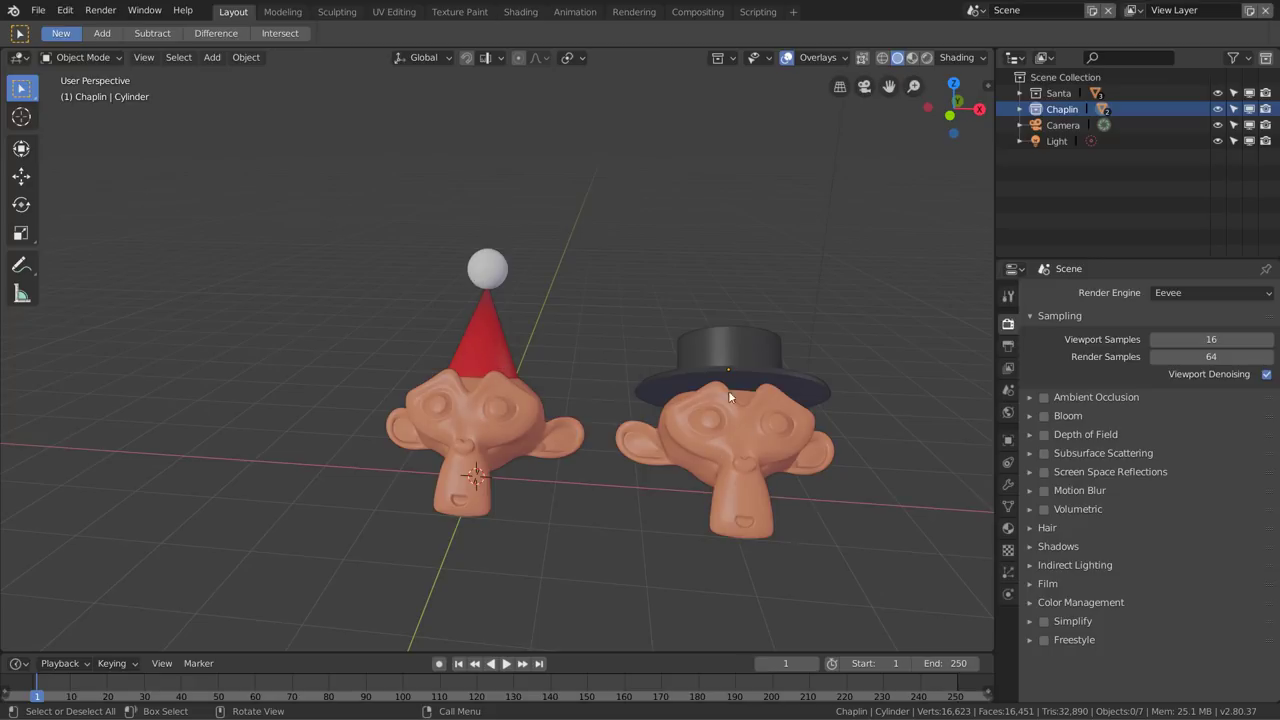
{"action": "middle_click_drag", "start_coordinate": [723, 406], "coordinate": [667, 409]}
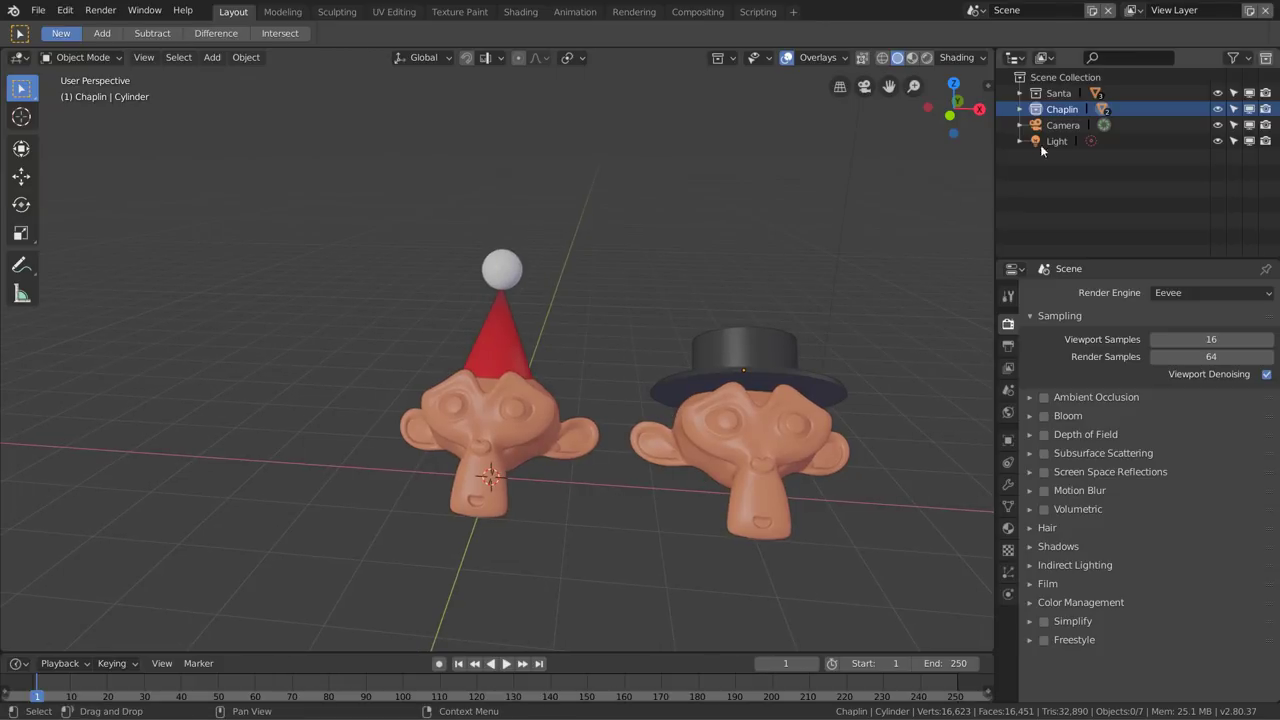
{"action": "left_click", "coordinate": [1055, 78]}
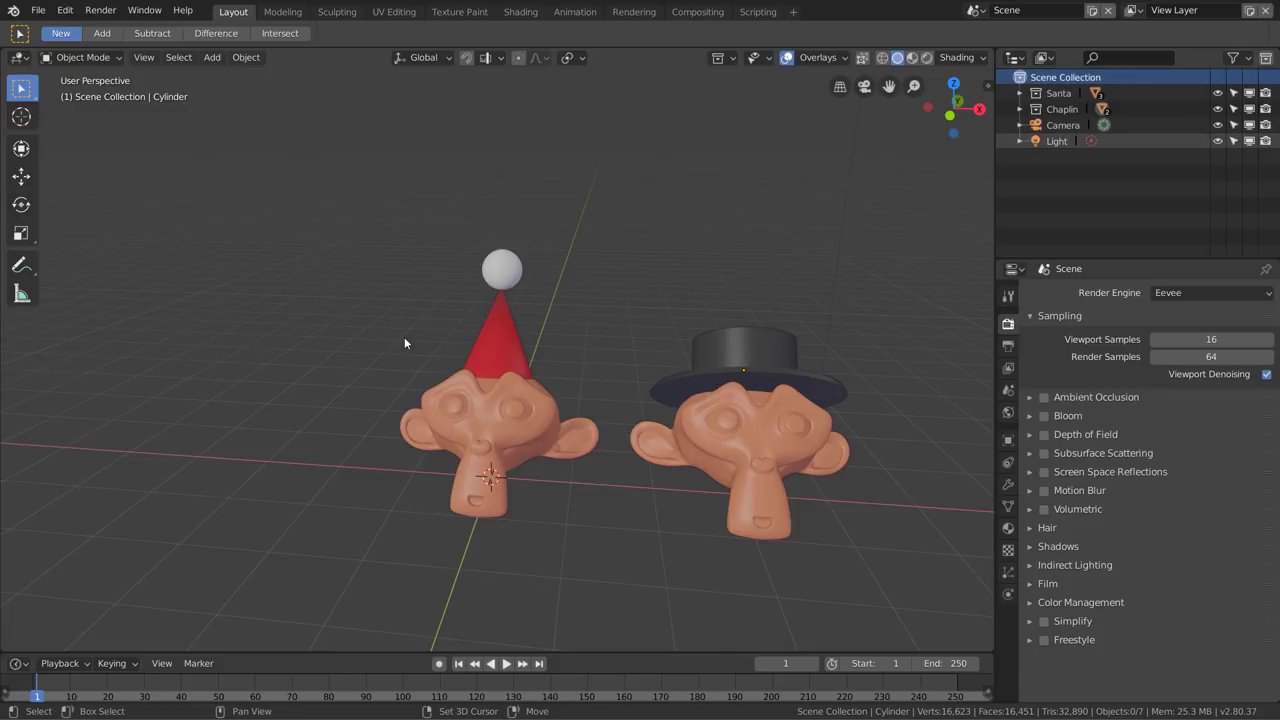
{"action": "left_click", "coordinate": [1062, 109]}
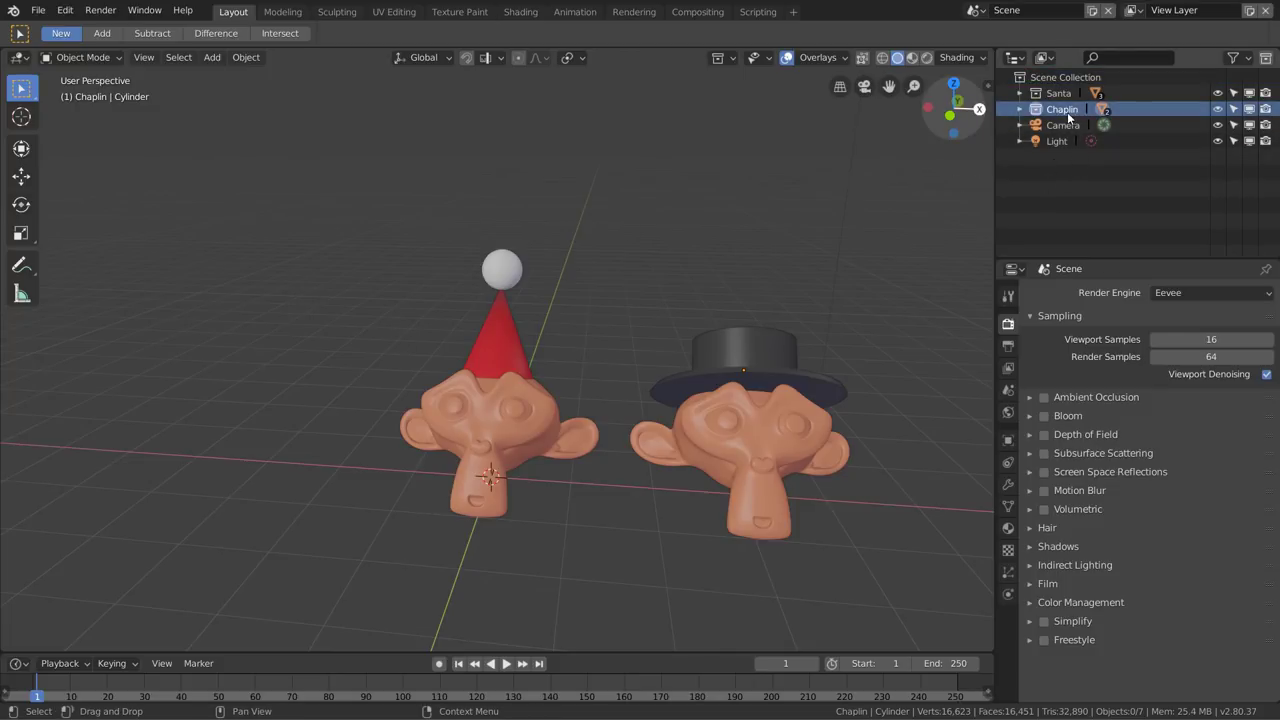
{"action": "key", "text": "shift+a"}
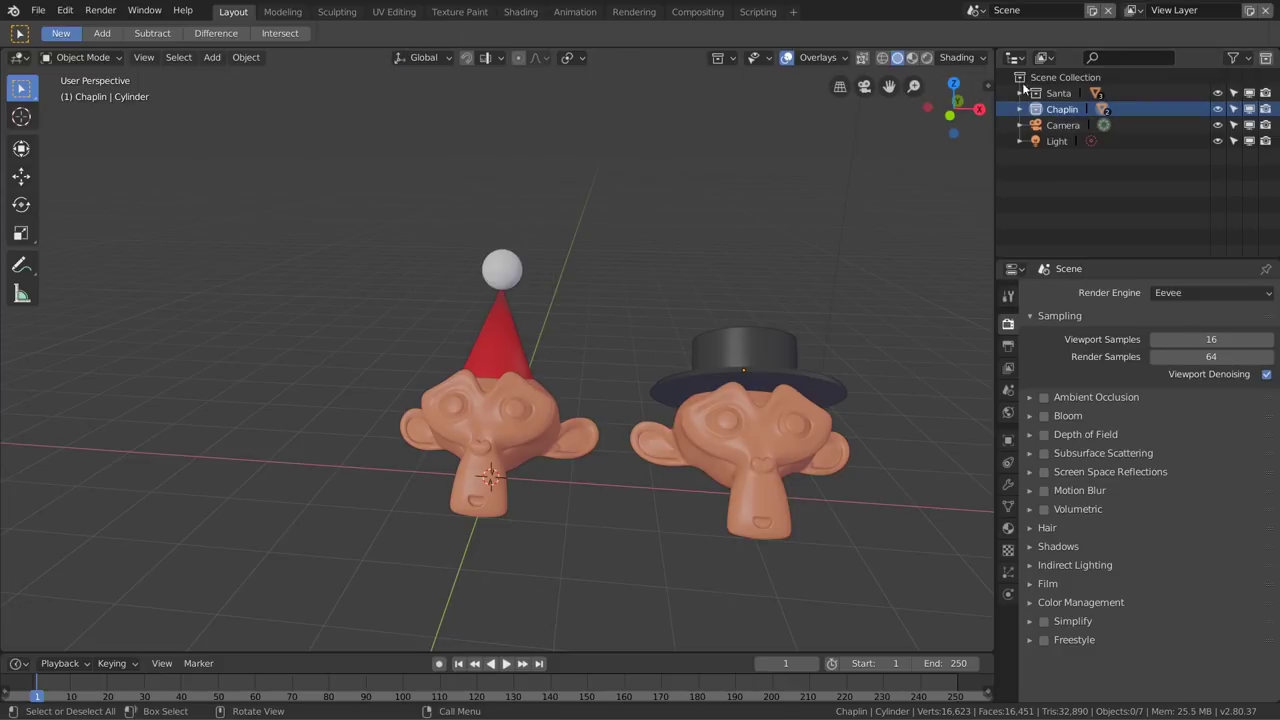
{"action": "left_click", "coordinate": [1062, 77]}
{"action": "key", "text": "shift+a"}
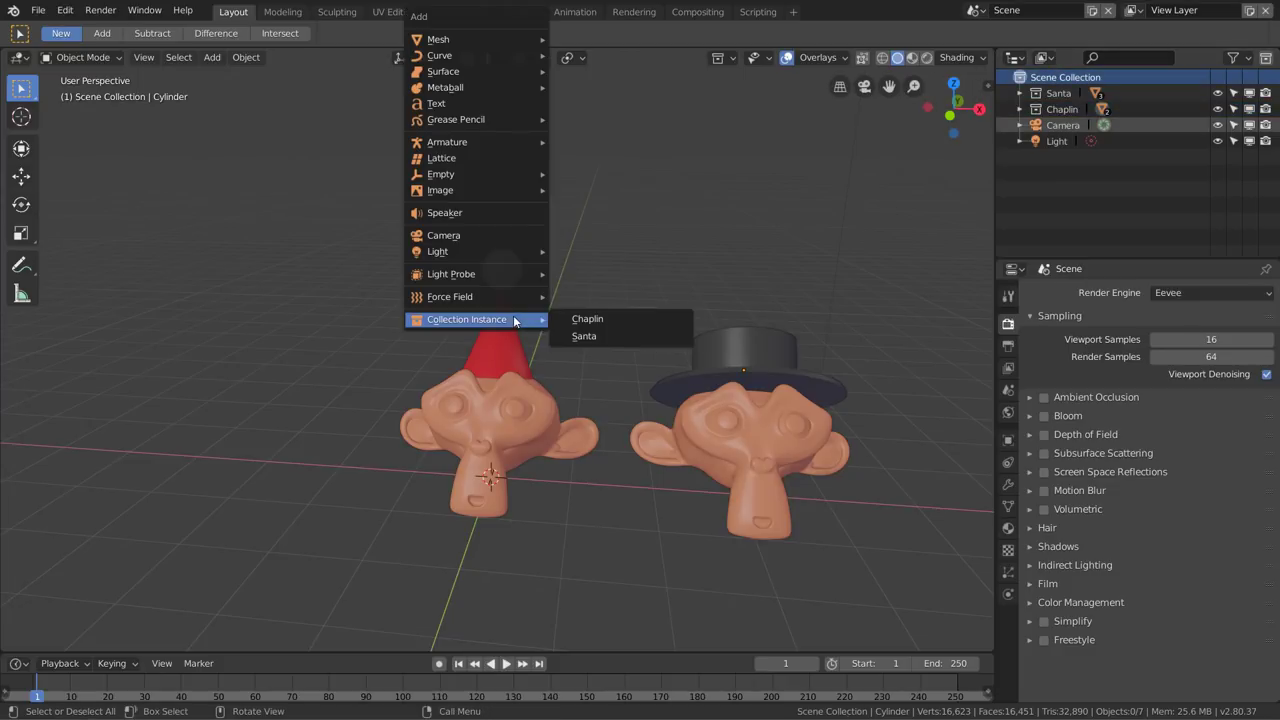
Add a Santa collection instance, move it left along X, turn it about Z and shrink it to 0.6324
{"action": "left_click", "coordinate": [604, 337]}
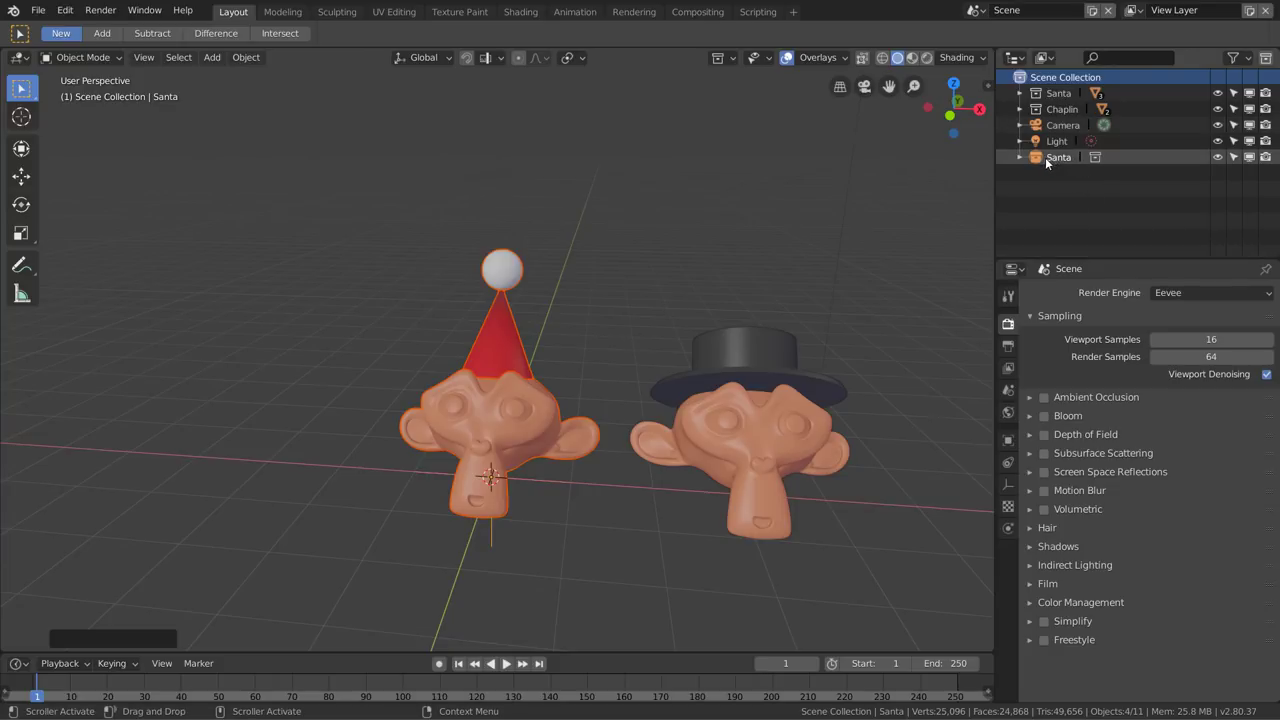
{"action": "key", "text": "g"}
{"action": "key", "text": "x"}
{"action": "left_click", "coordinate": [382, 381]}
{"action": "key", "text": "r"}
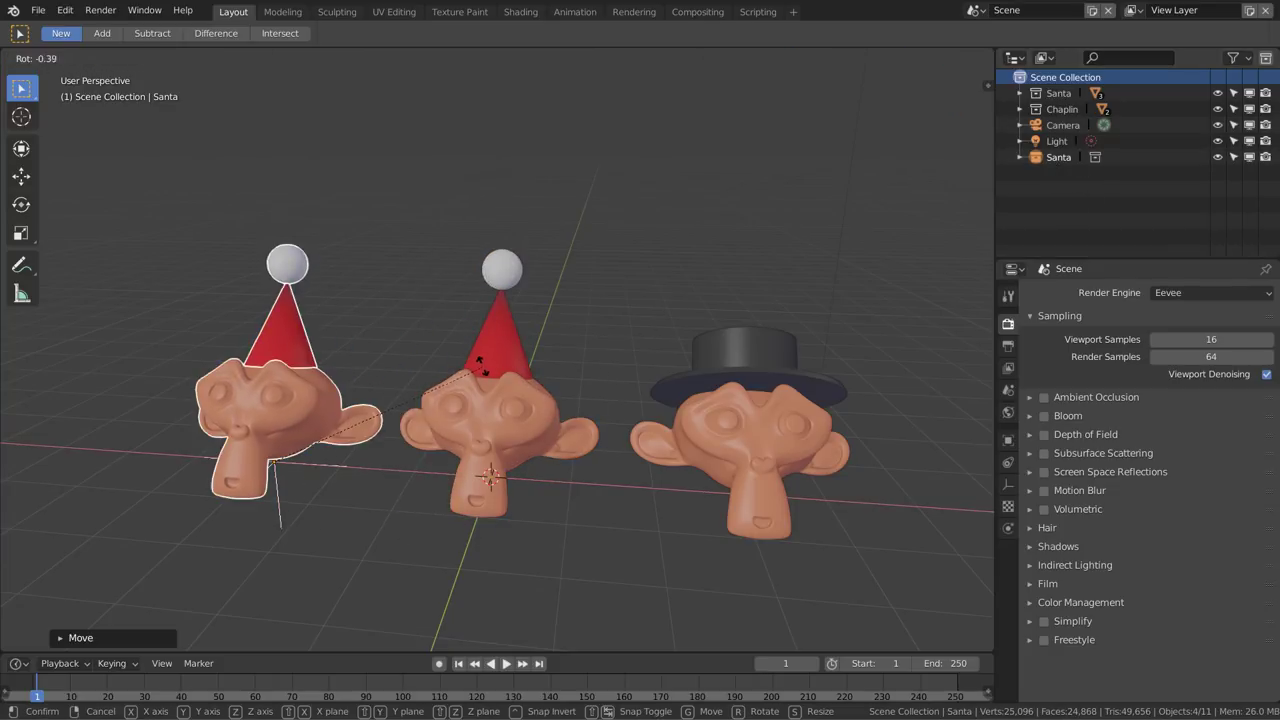
{"action": "key", "text": "z"}
{"action": "left_click", "coordinate": [357, 271]}
{"action": "key", "text": "s"}
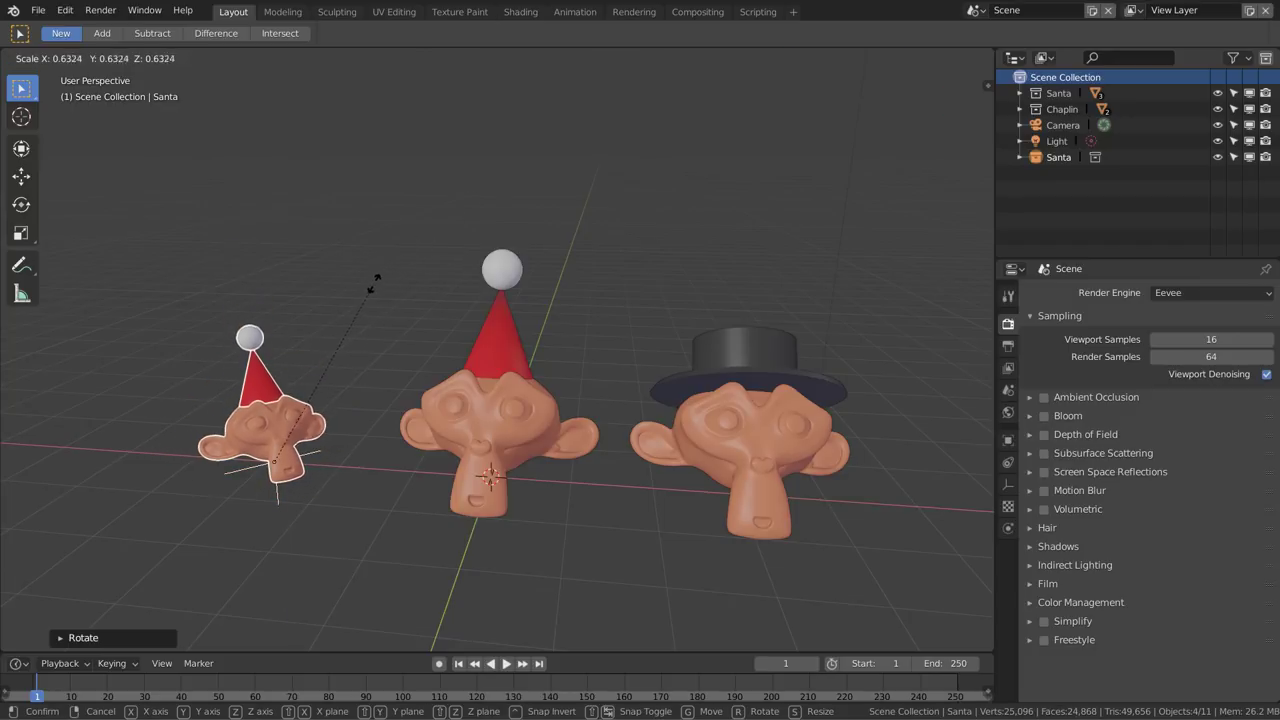
{"action": "left_click", "coordinate": [371, 280]}
Switch between the Santa and Chaplin collections in the Outliner, ending on Chaplin, and view all three monkeys
{"action": "left_click", "coordinate": [1062, 108]}
{"action": "left_click", "coordinate": [1065, 96]}
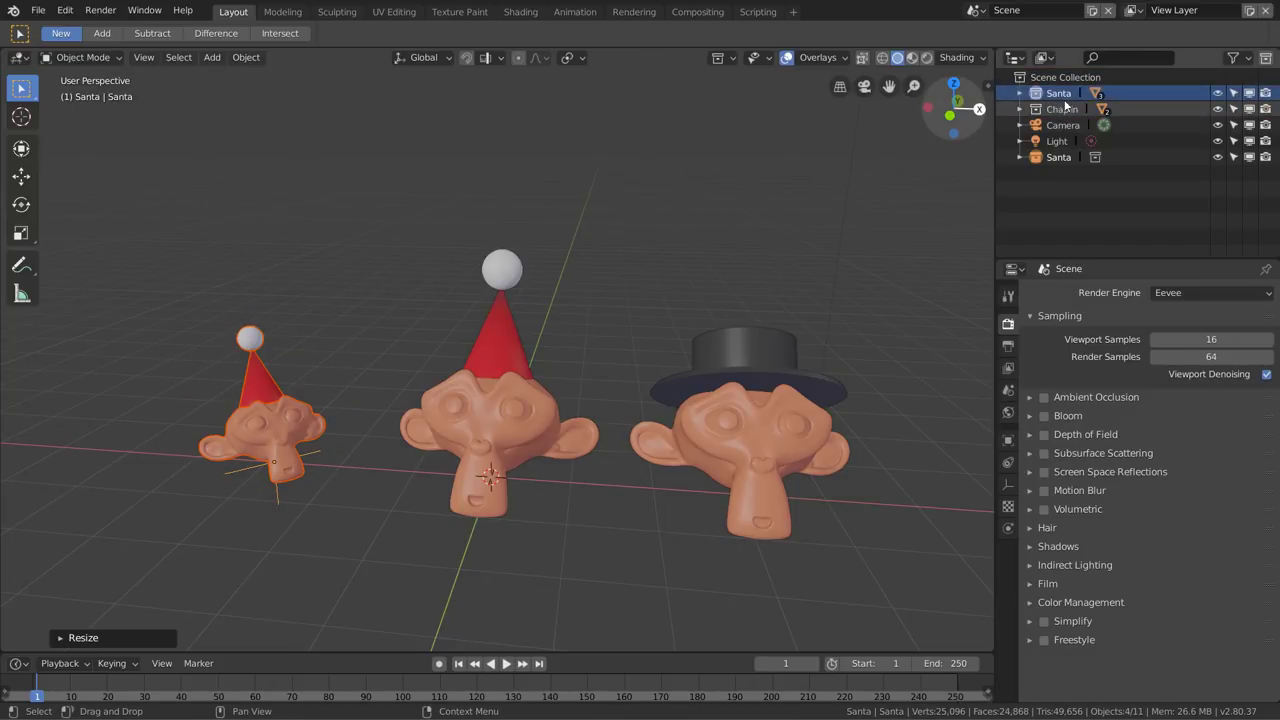
{"action": "left_click", "coordinate": [1045, 112]}
{"action": "left_click", "coordinate": [1045, 95]}
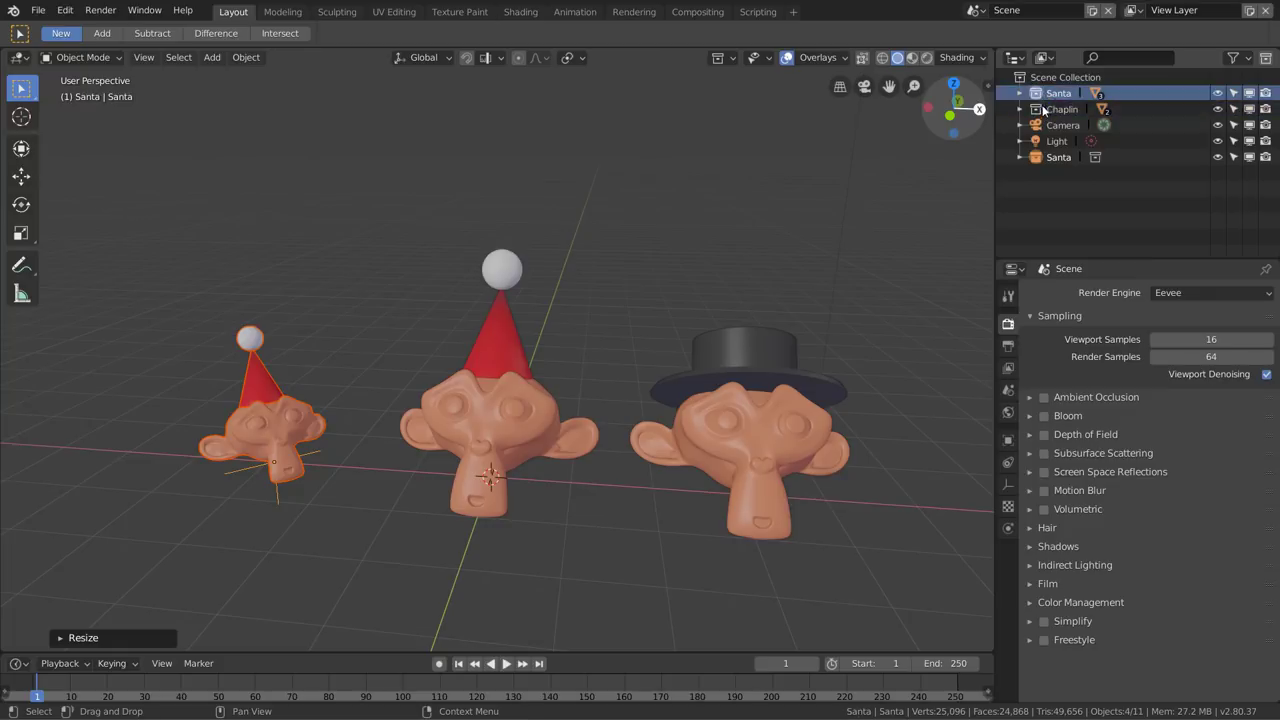
{"action": "left_click", "coordinate": [1041, 109]}
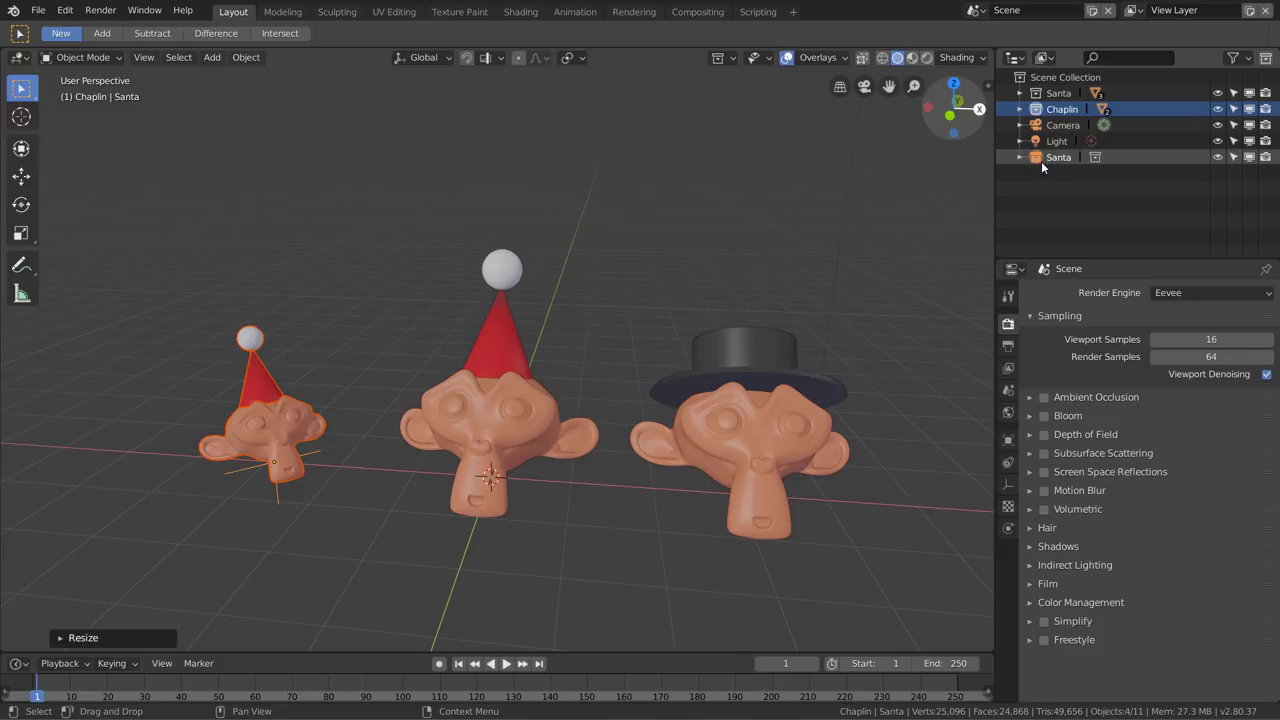
{"action": "middle_click_drag", "start_coordinate": [560, 280], "coordinate": [643, 279]}
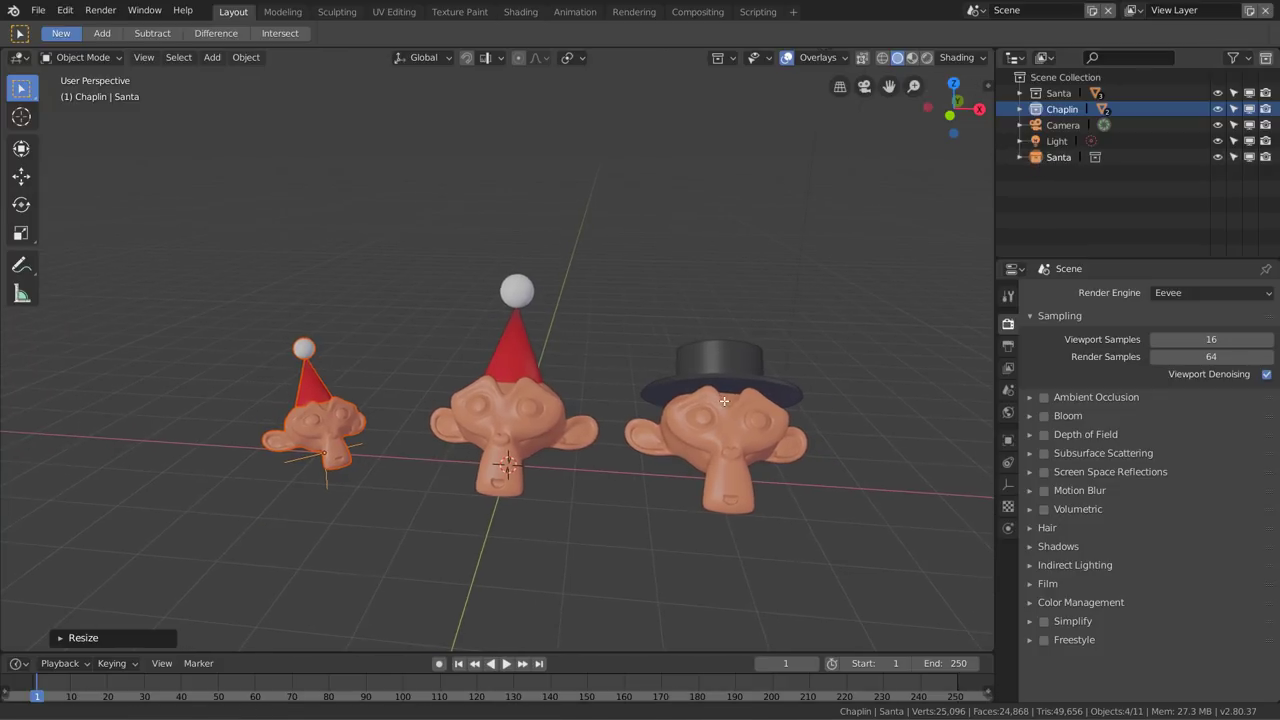
Add a Chaplin collection instance from the Scene Collection
{"action": "left_click", "coordinate": [1062, 77]}
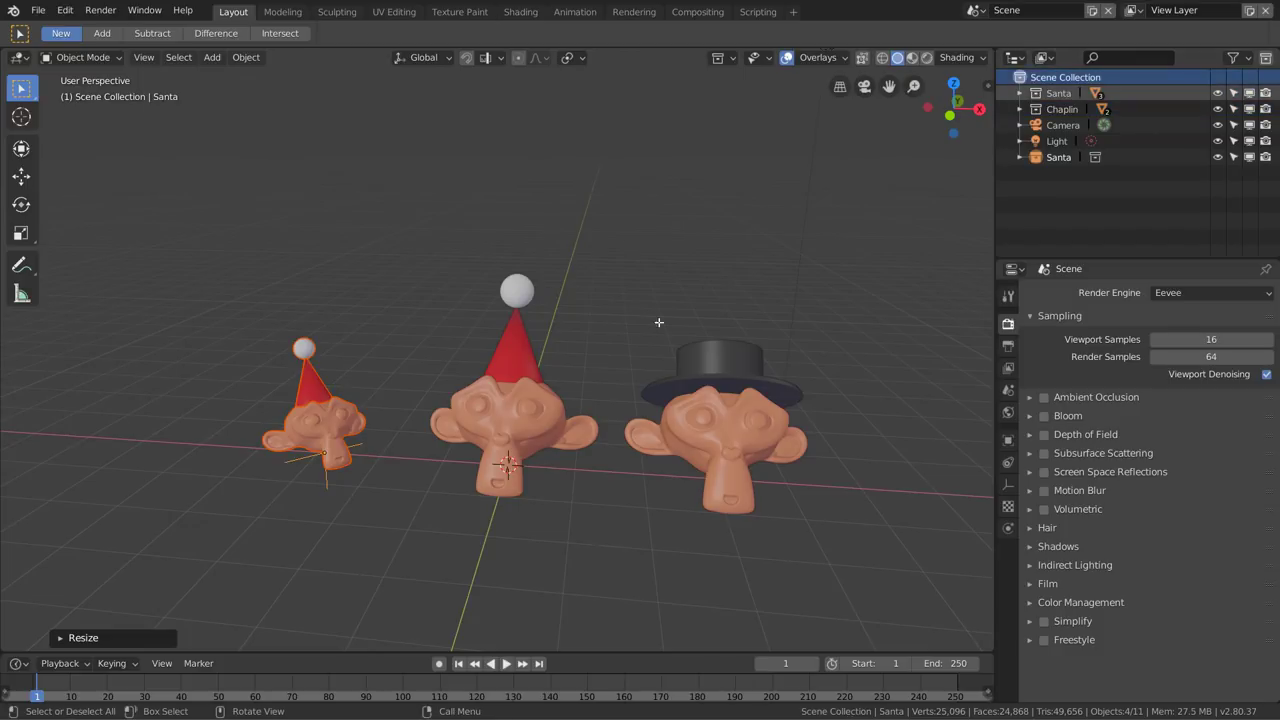
{"action": "key", "text": "shift+a"}
{"action": "mouse_move", "coordinate": [622, 339]}
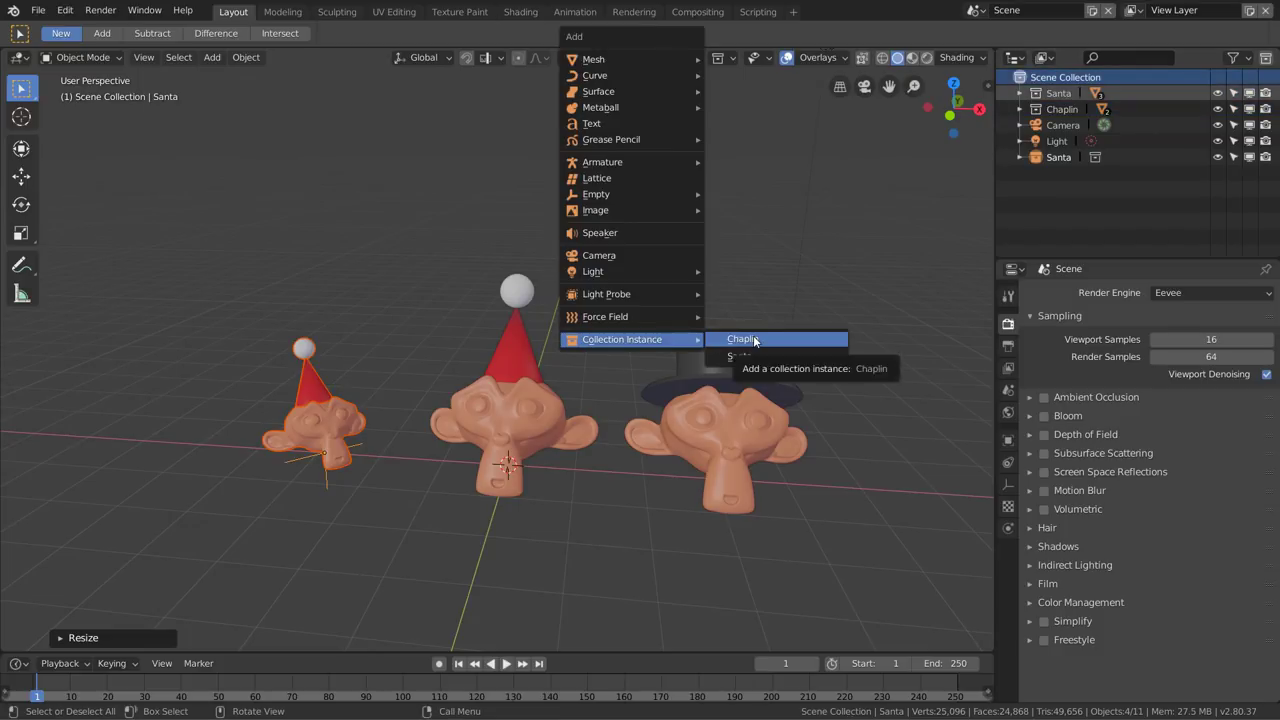
{"action": "left_click", "coordinate": [745, 340]}
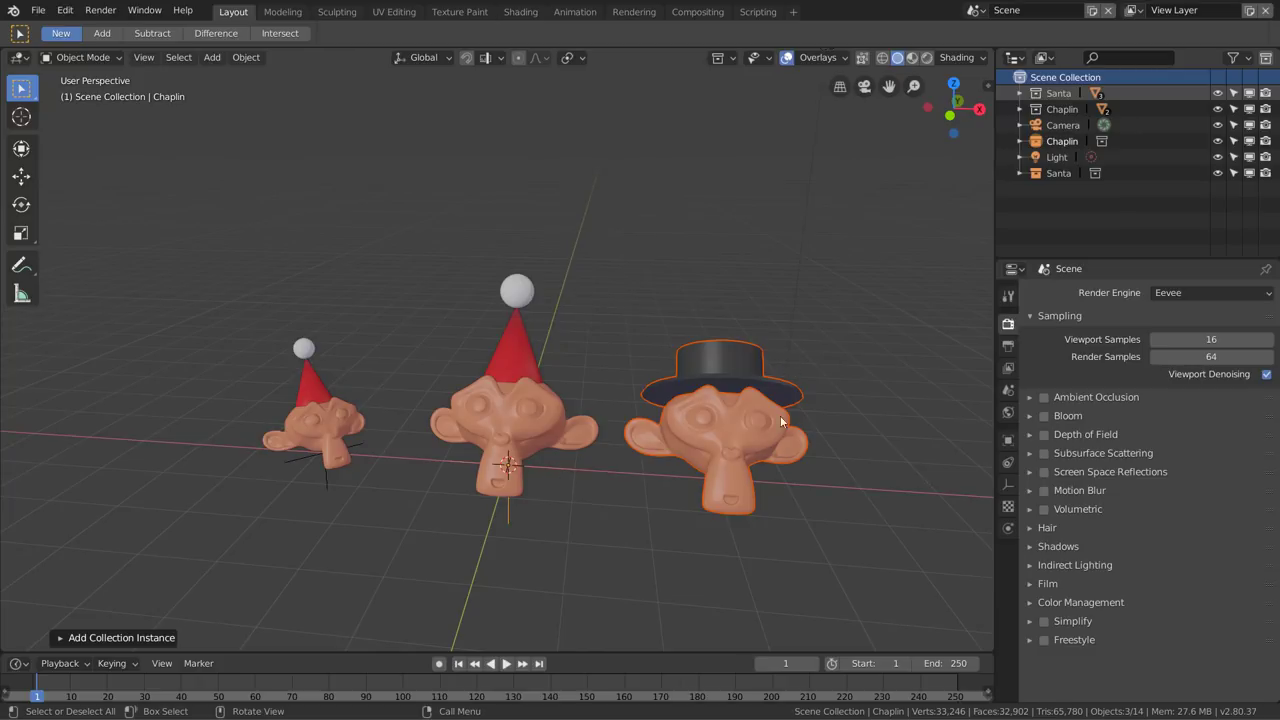
{"action": "scroll", "coordinate": [578, 410], "scroll_direction": "down", "scroll_amount": 2}
Slide the Chaplin instance to the right end of the row, rotate it and shrink it
{"action": "key", "text": "g"}
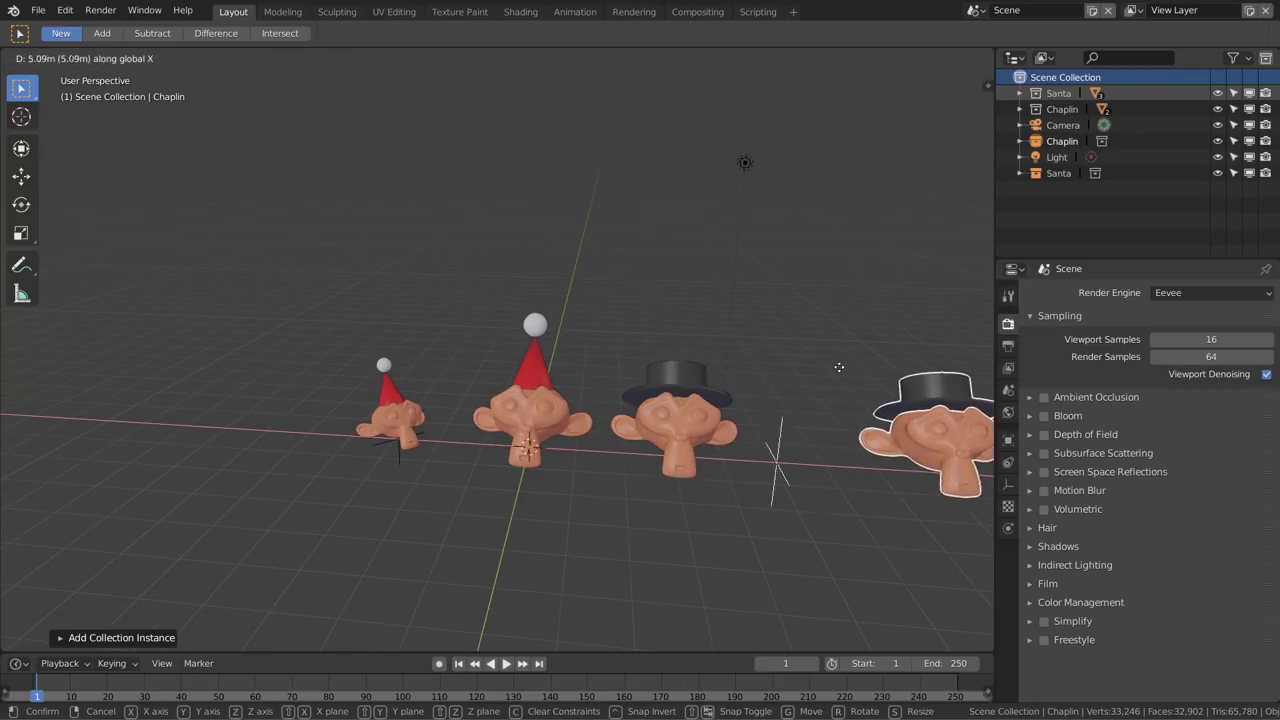
{"action": "left_click", "coordinate": [853, 367]}
{"action": "middle_click_drag", "start_coordinate": [853, 367], "coordinate": [659, 387], "text": "shift"}
{"action": "key", "text": "r"}
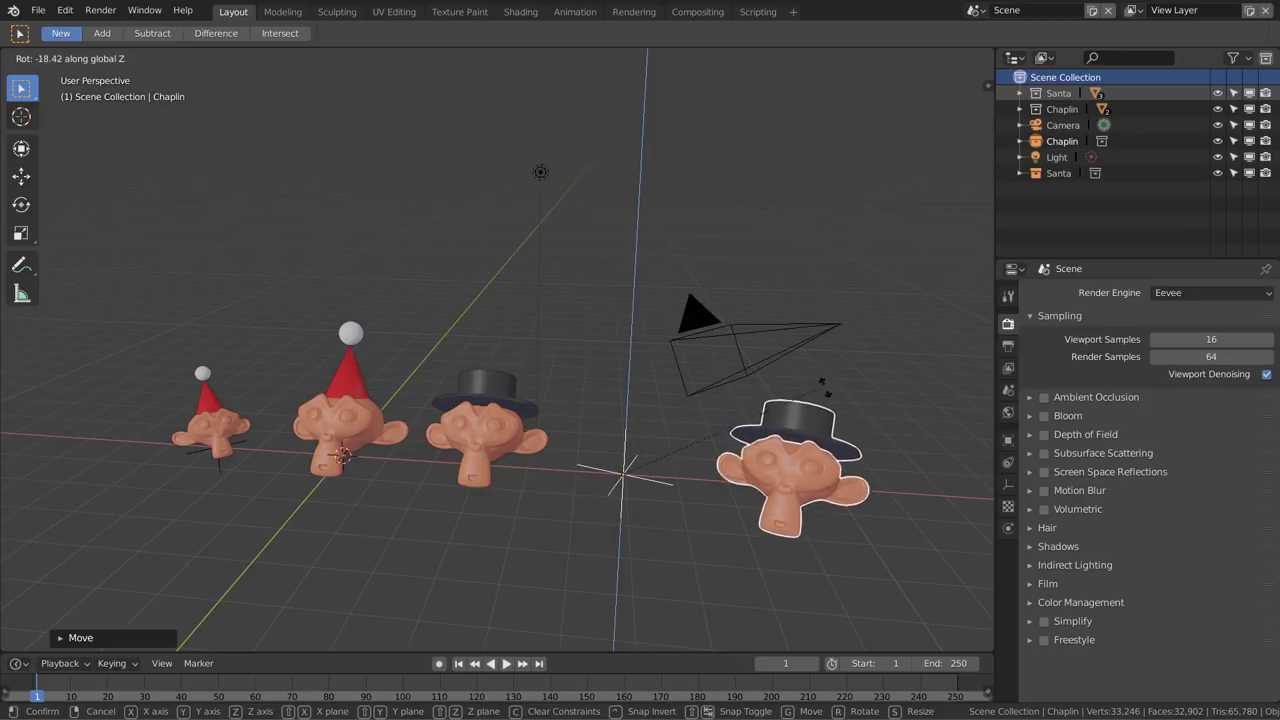
{"action": "left_click", "coordinate": [892, 320]}
{"action": "key", "text": "s"}
{"action": "left_click", "coordinate": [560, 470]}
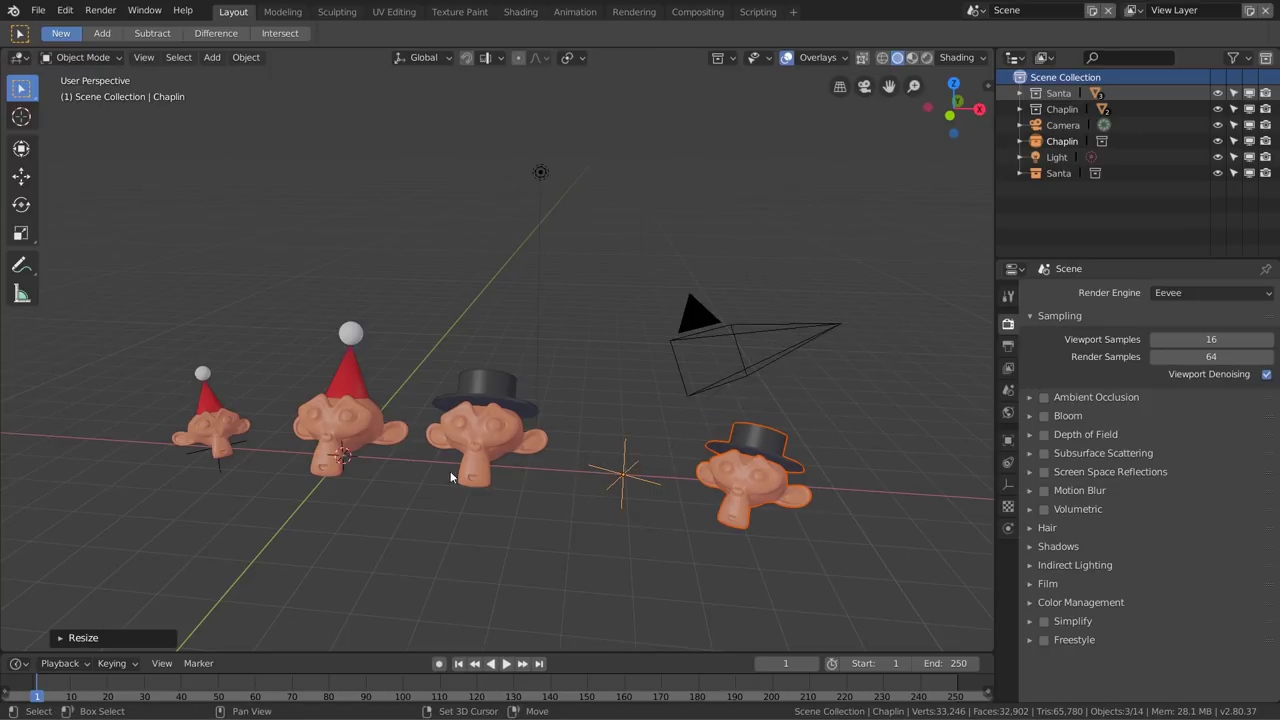
{"action": "scroll", "coordinate": [505, 475], "scroll_direction": "up", "scroll_amount": 2}
{"action": "middle_click_drag", "start_coordinate": [483, 463], "coordinate": [676, 385], "text": "shift"}
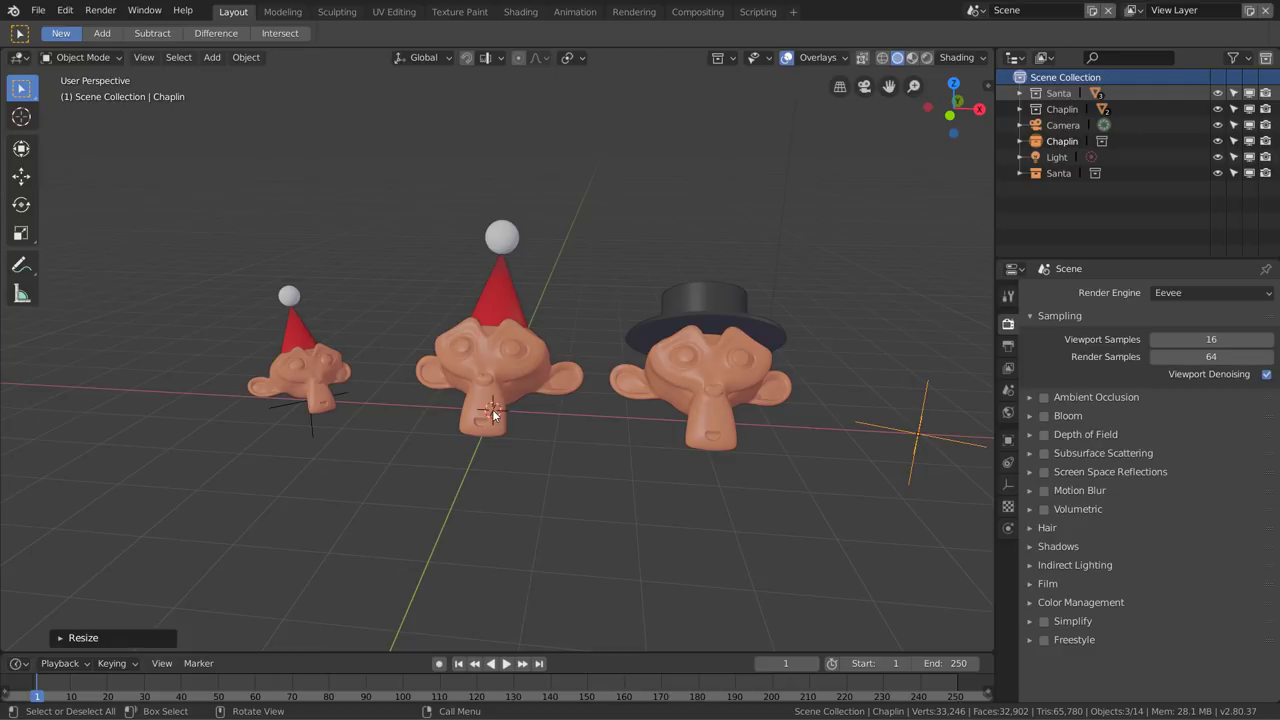
Select the original top-hat monkey and set its Chaplin collection offset from the 3D cursor (0m X, Y, Z)
{"action": "middle_click_drag", "start_coordinate": [636, 385], "coordinate": [614, 390]}
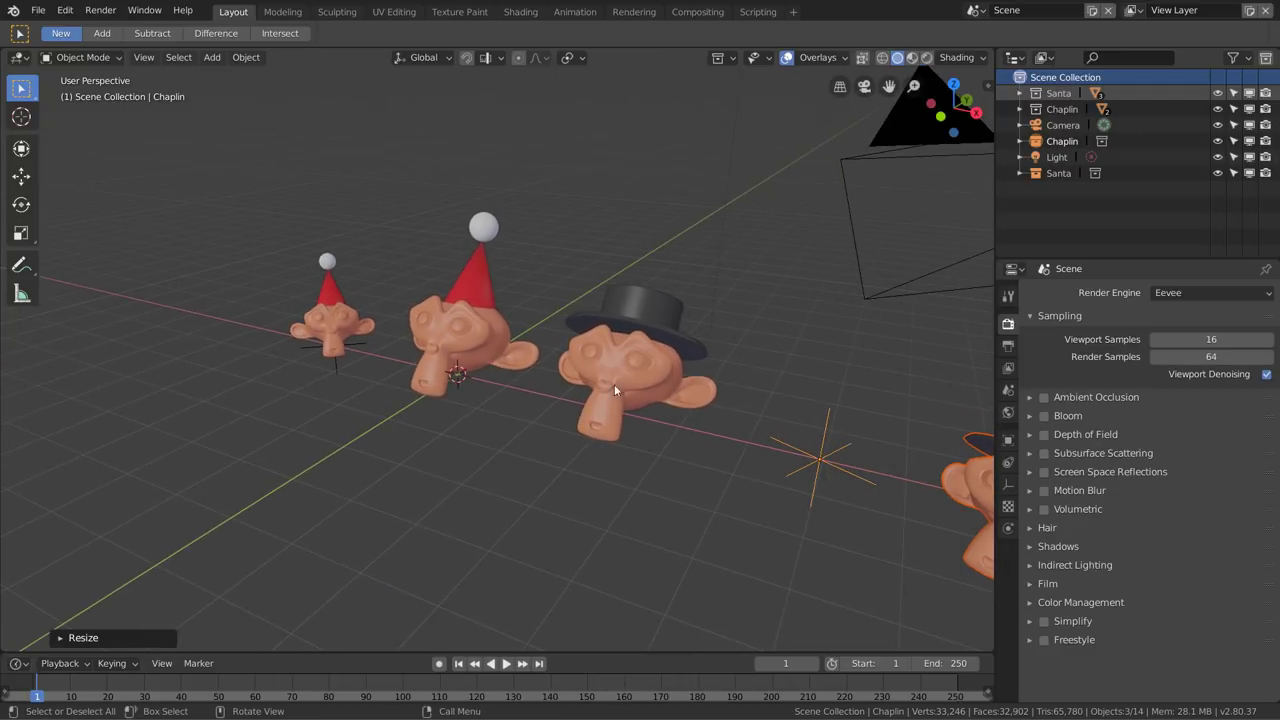
{"action": "left_click", "coordinate": [648, 367]}
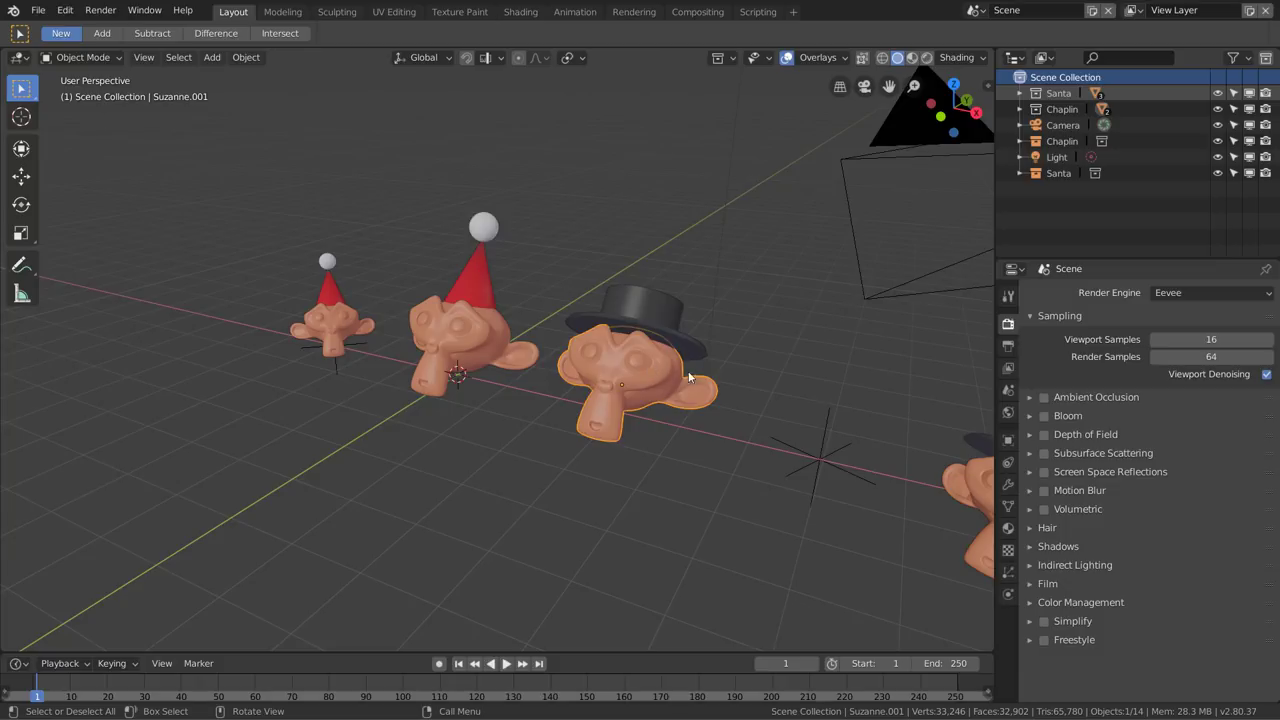
{"action": "left_click", "coordinate": [1008, 441]}
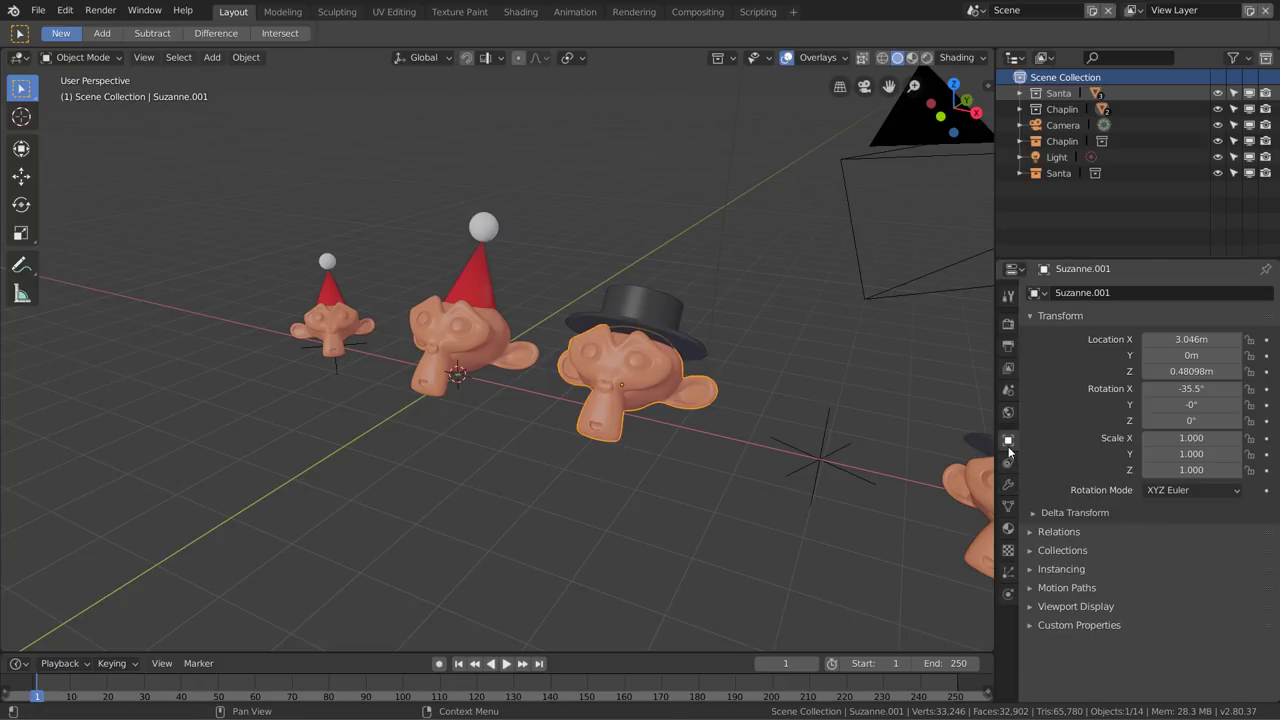
{"action": "left_click", "coordinate": [1062, 550]}
{"action": "scroll", "coordinate": [1090, 580], "scroll_direction": "down", "scroll_amount": 1}
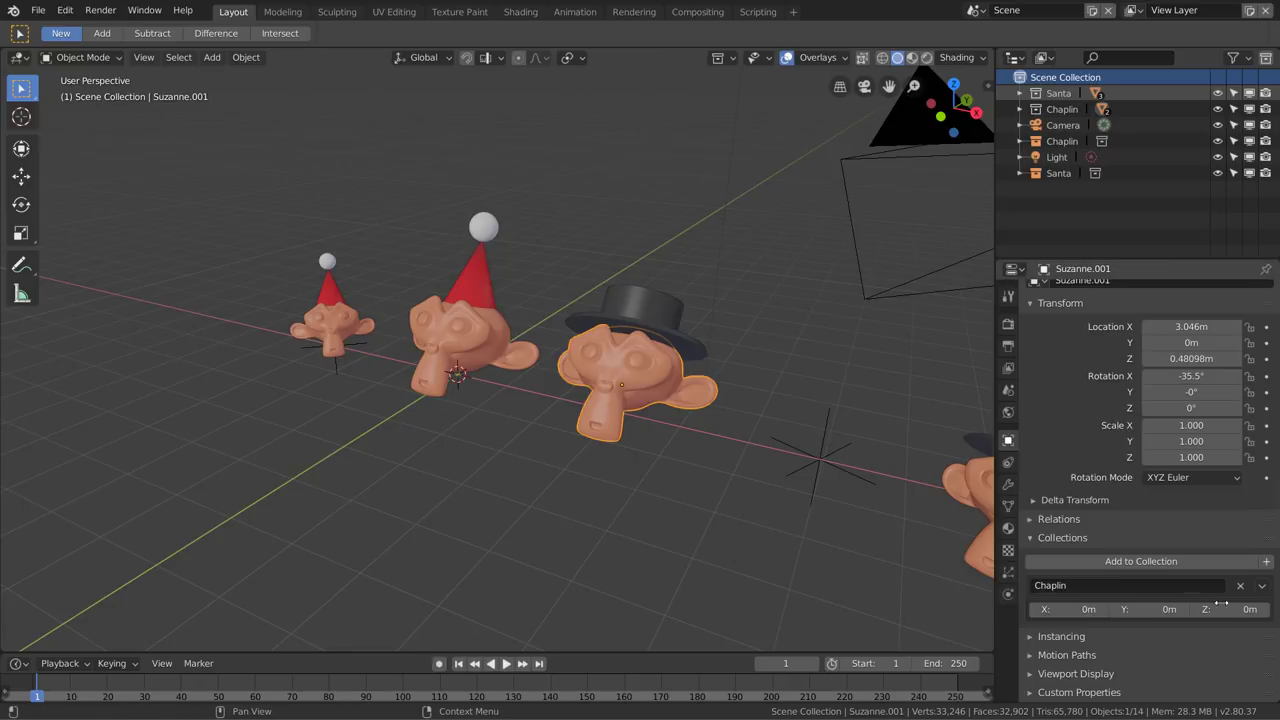
{"action": "left_click", "coordinate": [1262, 586]}
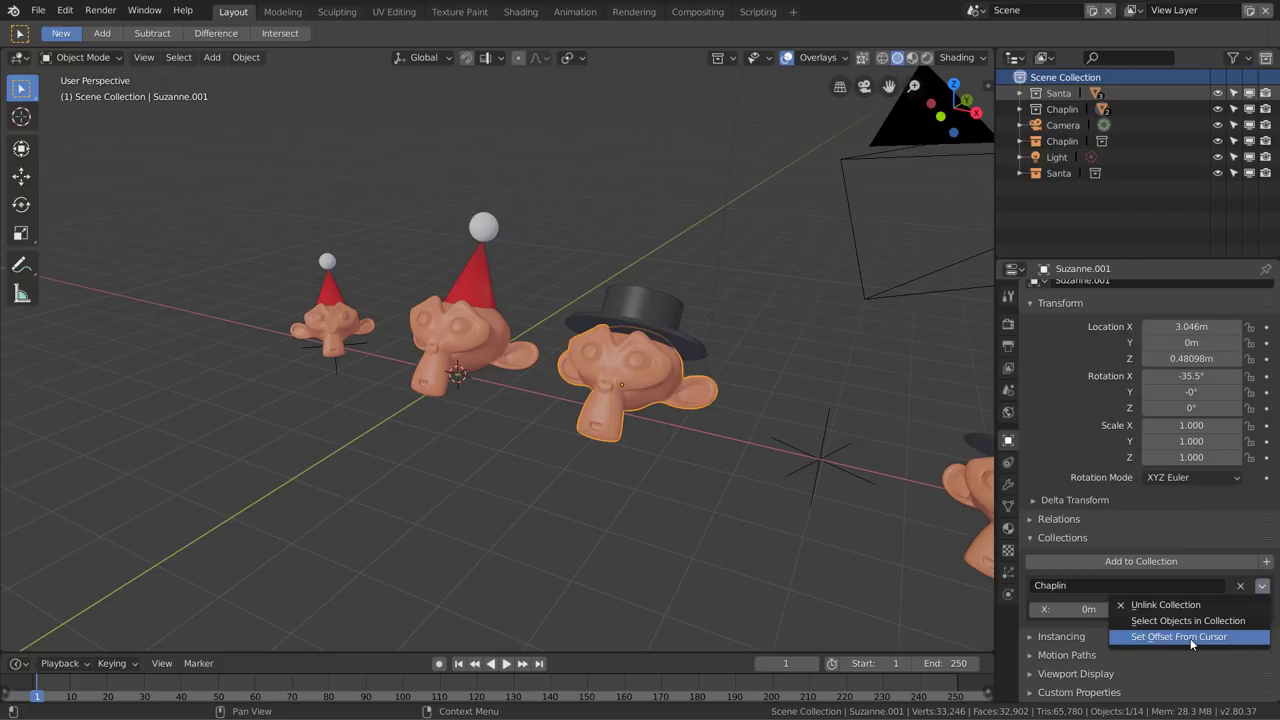
{"action": "left_click", "coordinate": [1190, 638]}
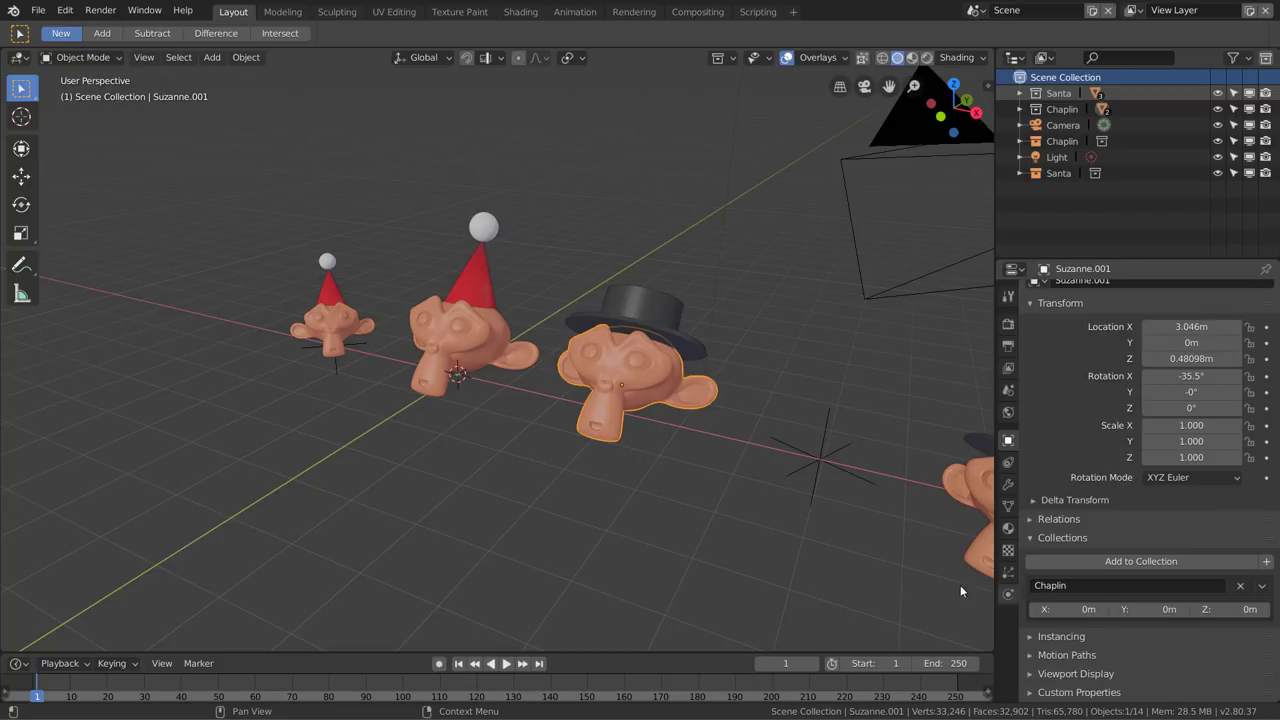
{"action": "left_click", "coordinate": [1263, 587]}
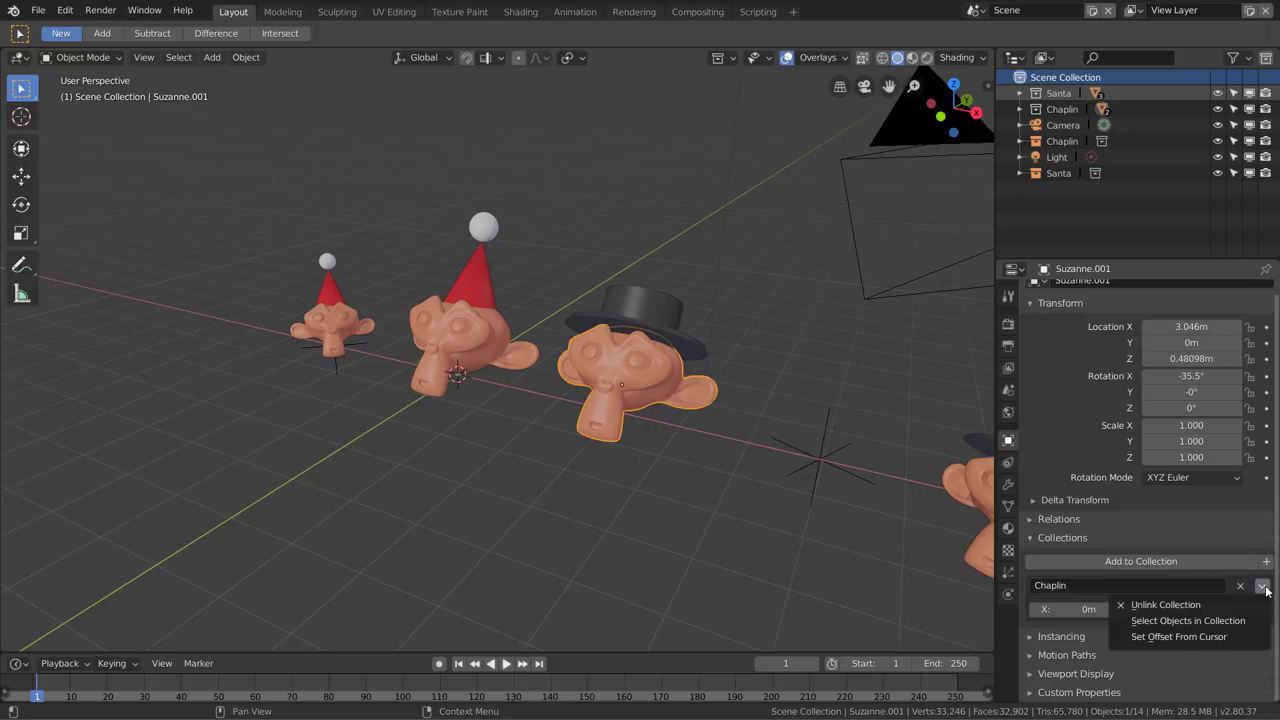
Select the fourth monkey's top hat and check the Chaplin collection options
{"action": "mouse_move", "coordinate": [671, 450]}
{"action": "middle_mouse_down"}
{"action": "mouse_move", "coordinate": [692, 445]}
{"action": "mouse_move", "coordinate": [580, 461]}
{"action": "mouse_move", "coordinate": [524, 399]}
{"action": "middle_mouse_up"}
{"action": "left_click", "coordinate": [531, 356]}
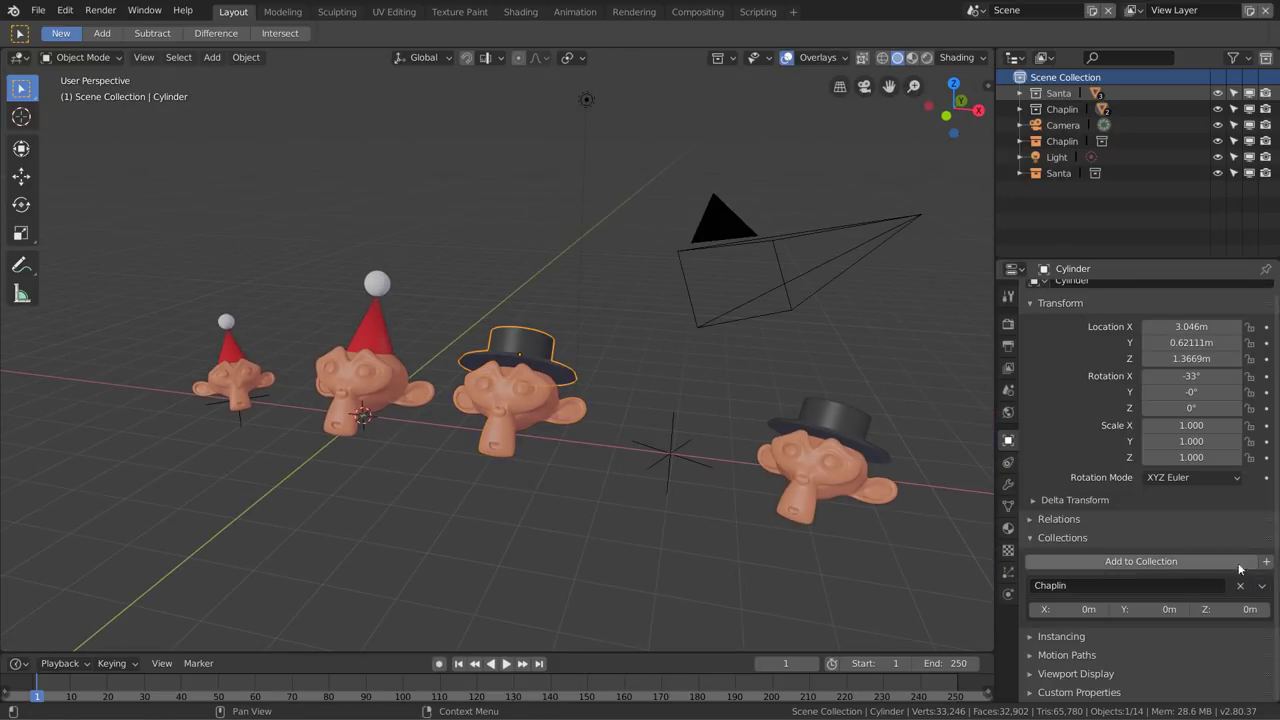
{"action": "left_click", "coordinate": [1263, 587]}
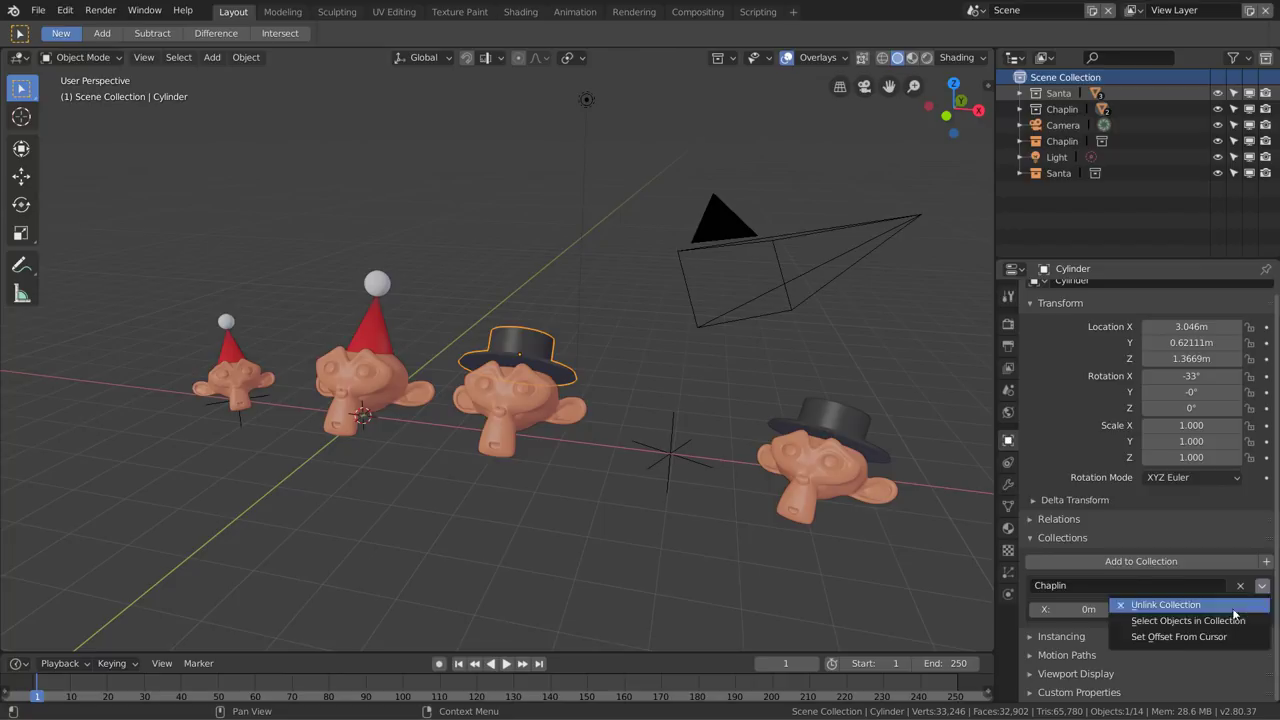
{"action": "left_click", "coordinate": [1187, 638]}
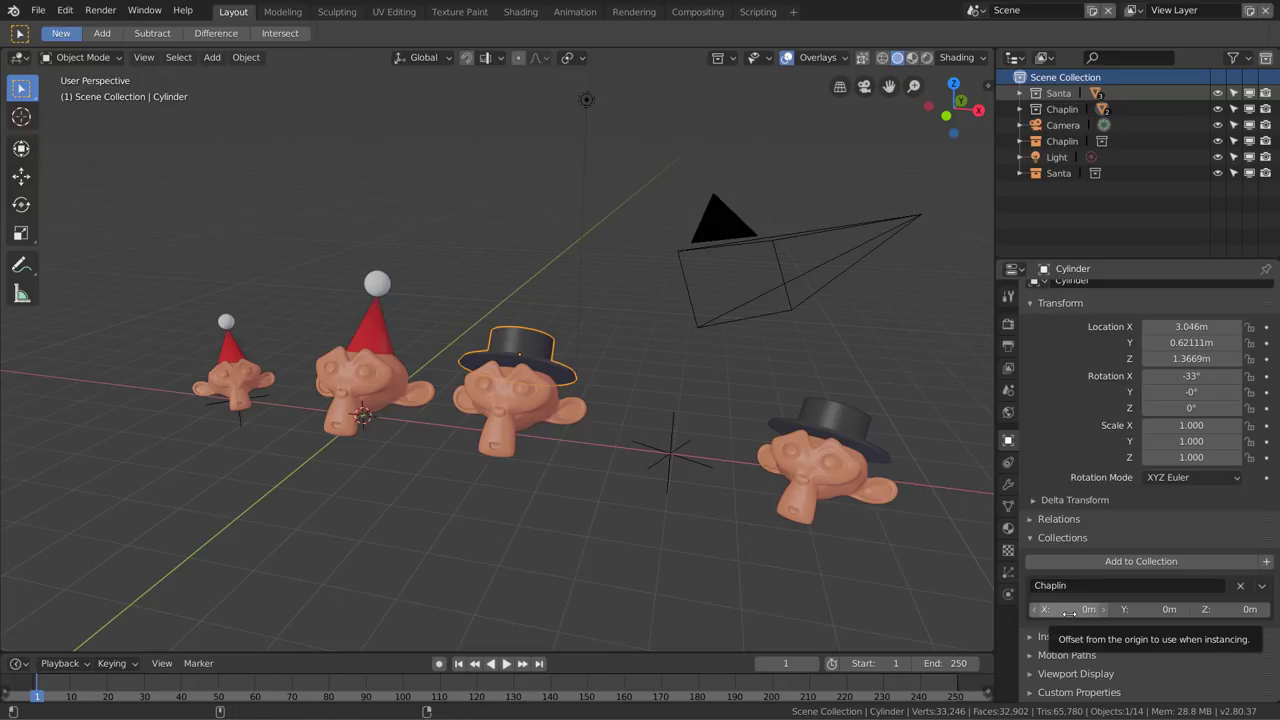
Adjust the Chaplin collection's Instance Offset X to 2.91m and frame the whole scene
{"action": "left_click_drag", "start_coordinate": [1069, 613], "coordinate": [1145, 613]}
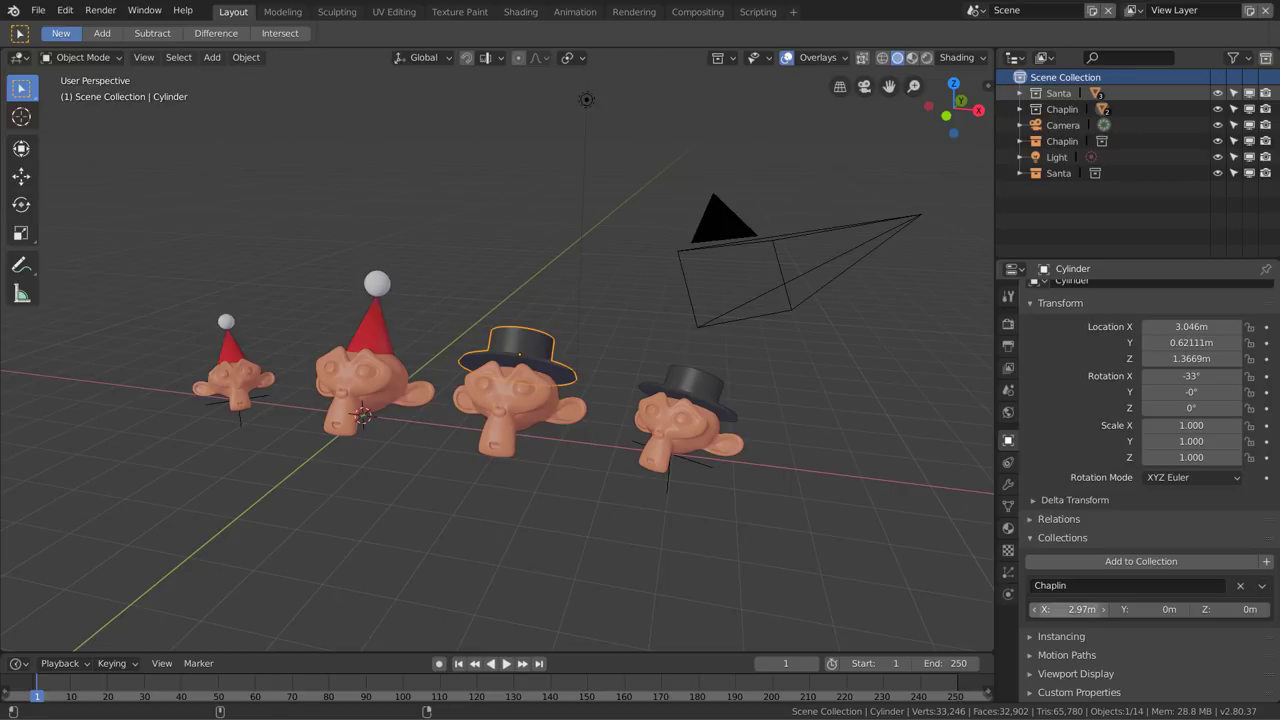
{"action": "left_click", "coordinate": [1259, 588]}
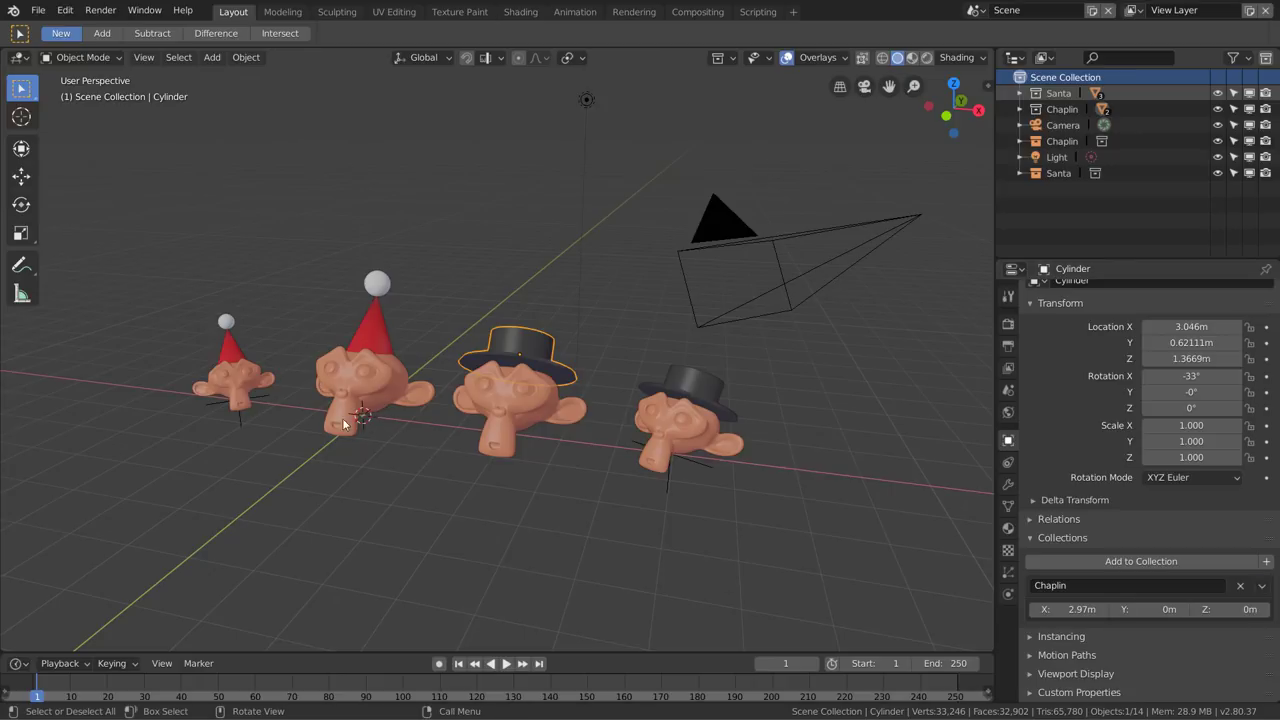
{"action": "scroll", "coordinate": [572, 419], "scroll_direction": "up", "scroll_amount": 2}
{"action": "scroll", "coordinate": [626, 440], "scroll_direction": "up", "scroll_amount": 2}
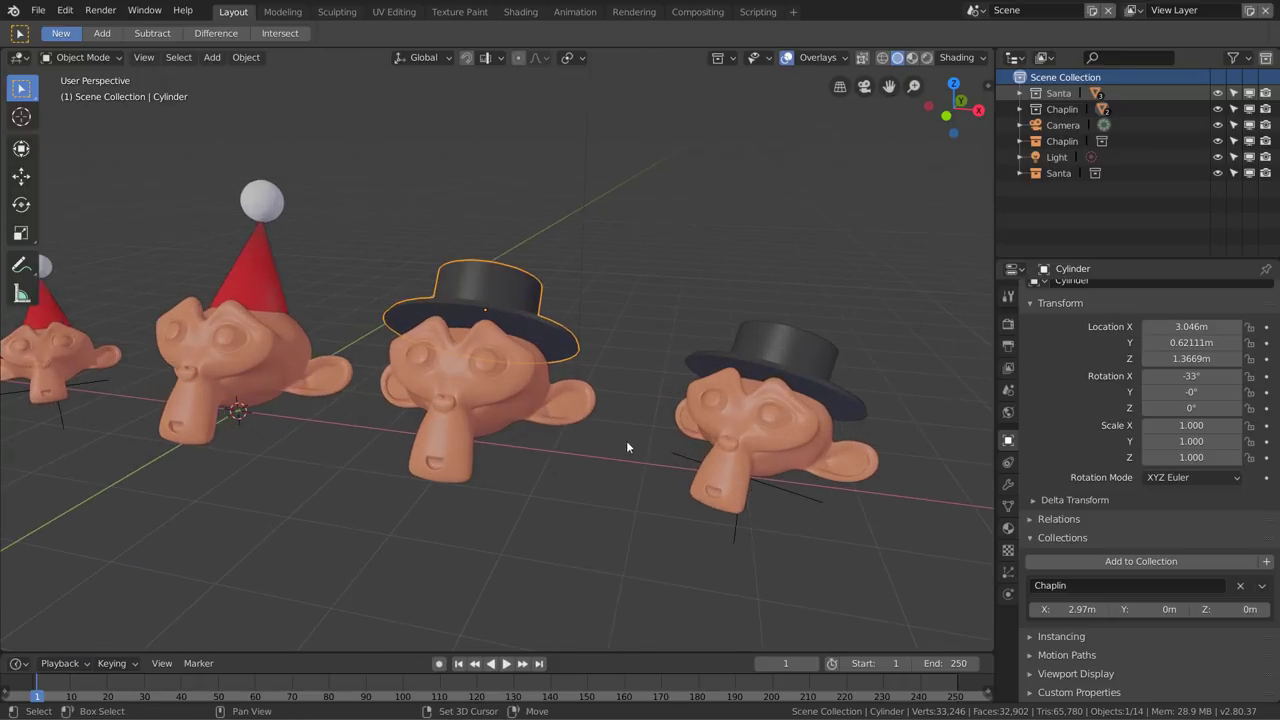
{"action": "scroll", "coordinate": [564, 457], "scroll_direction": "up", "scroll_amount": 1}
{"action": "scroll", "coordinate": [564, 457], "scroll_direction": "up", "scroll_amount": 1}
{"action": "mouse_move", "coordinate": [1075, 609]}
{"action": "left_mouse_down"}
{"action": "mouse_move", "coordinate": [1030, 609]}
{"action": "mouse_move", "coordinate": [1130, 609]}
{"action": "mouse_move", "coordinate": [1078, 609]}
{"action": "left_mouse_up"}
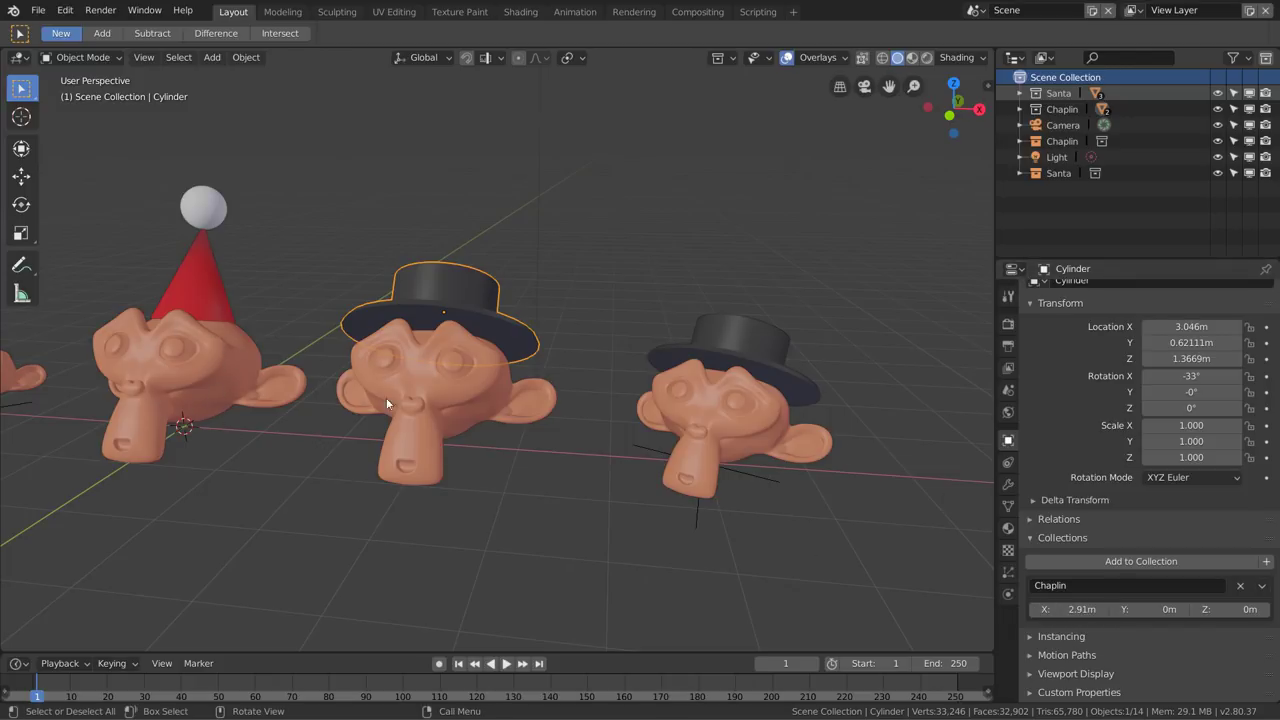
{"action": "key", "text": "Home"}
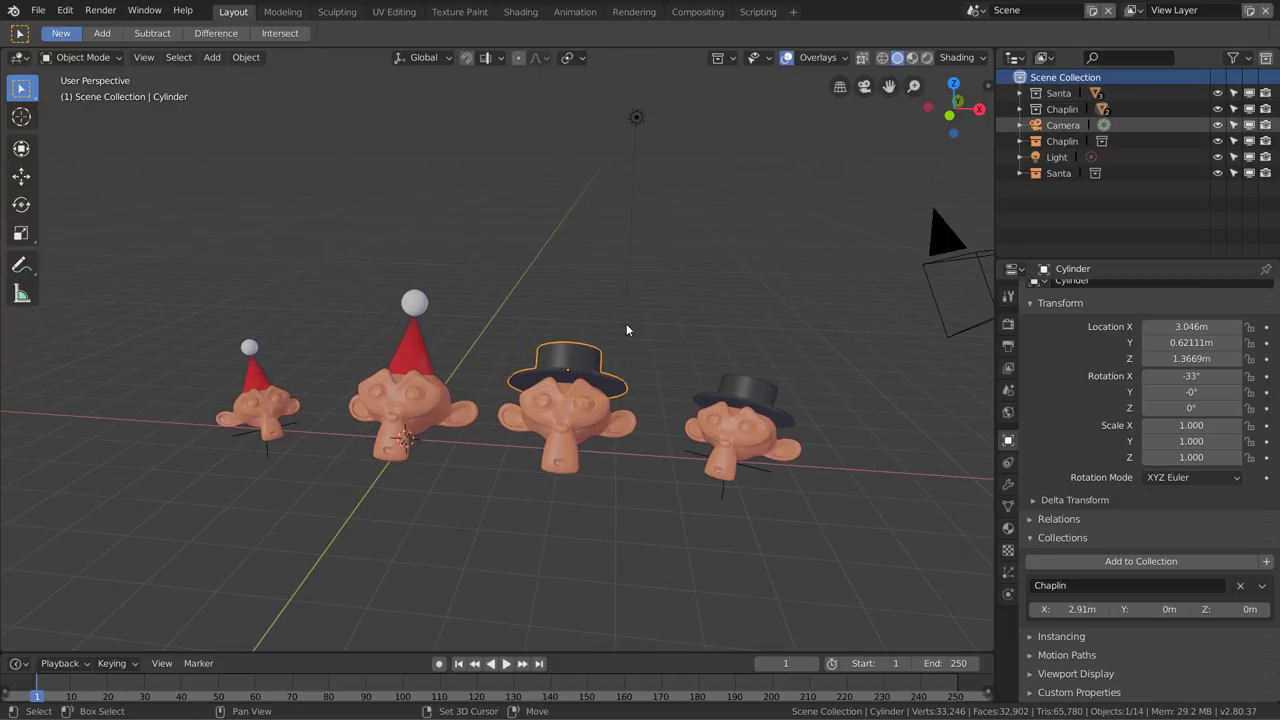
Add another Chaplin collection instance at the 3D cursor
{"action": "key", "text": "shift+a"}
{"action": "left_click", "coordinate": [733, 324]}
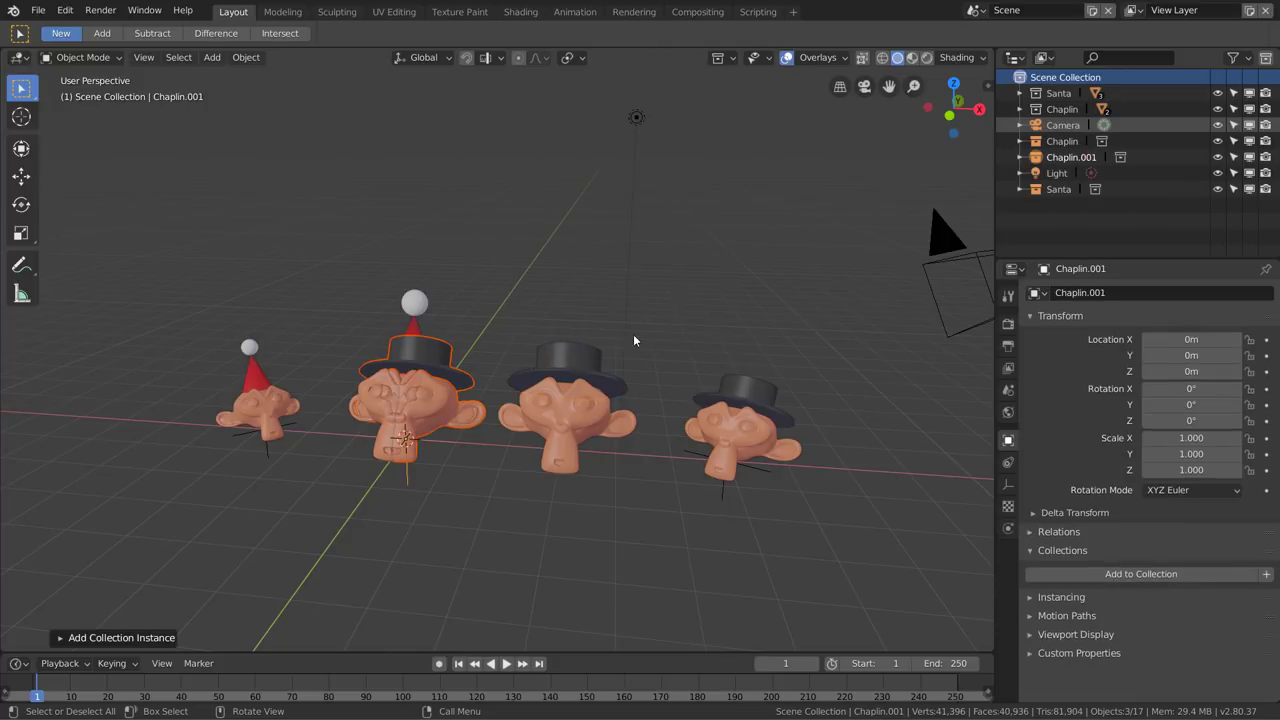
{"action": "scroll", "coordinate": [432, 412], "scroll_direction": "up", "scroll_amount": 2}
{"action": "scroll", "coordinate": [392, 410], "scroll_direction": "up", "scroll_amount": 2}
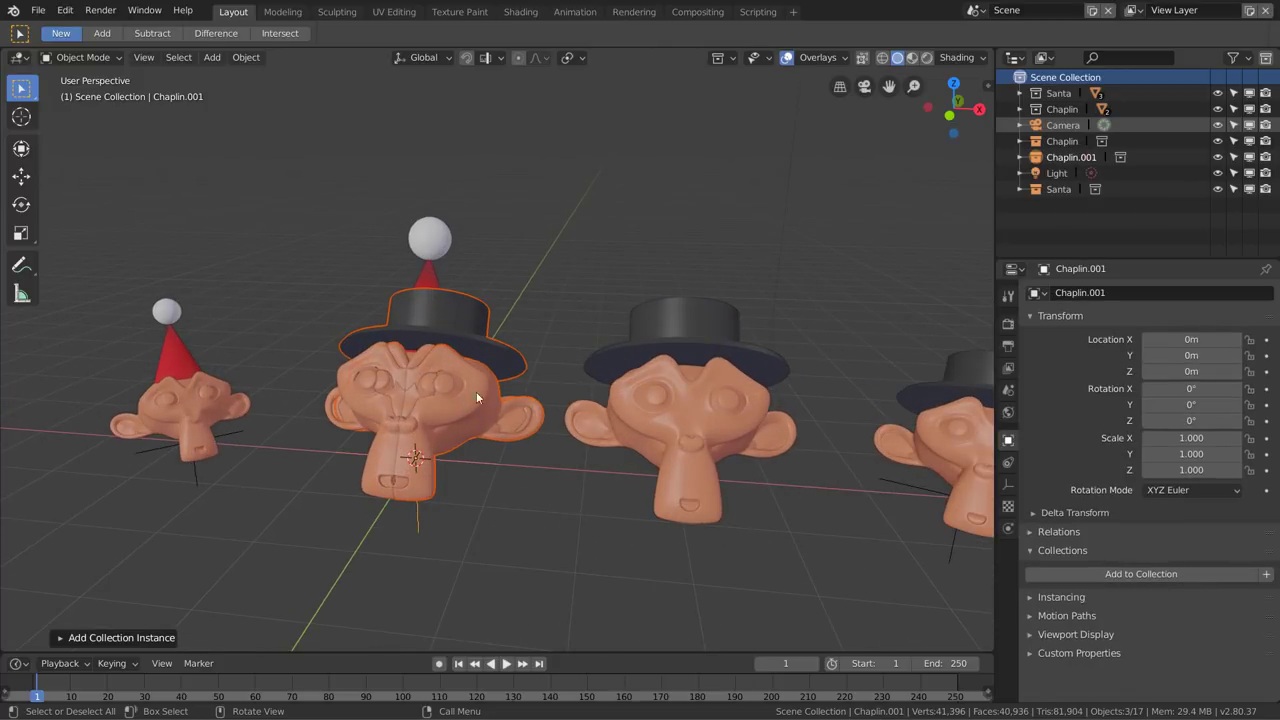
{"action": "mouse_move", "coordinate": [701, 440]}
{"action": "middle_mouse_down"}
{"action": "mouse_move", "coordinate": [686, 466]}
{"action": "mouse_move", "coordinate": [686, 452]}
{"action": "middle_mouse_up"}
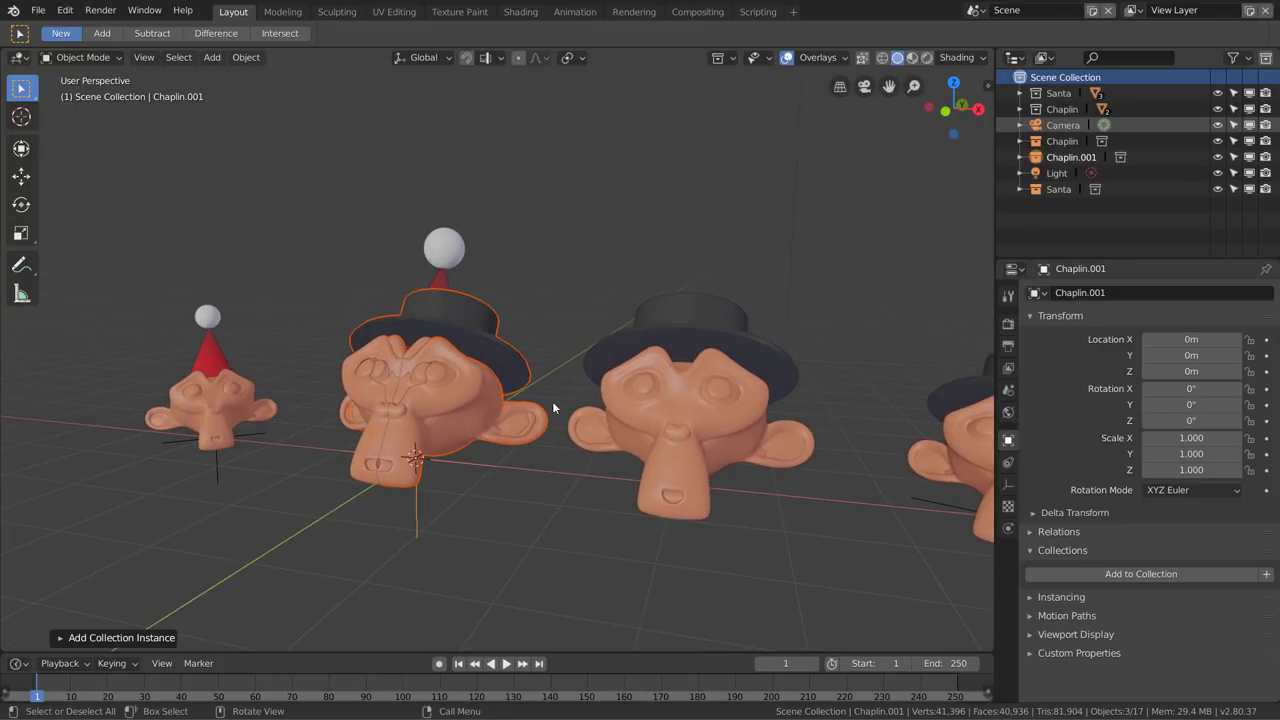
{"action": "middle_click_drag", "start_coordinate": [553, 404], "coordinate": [564, 430]}
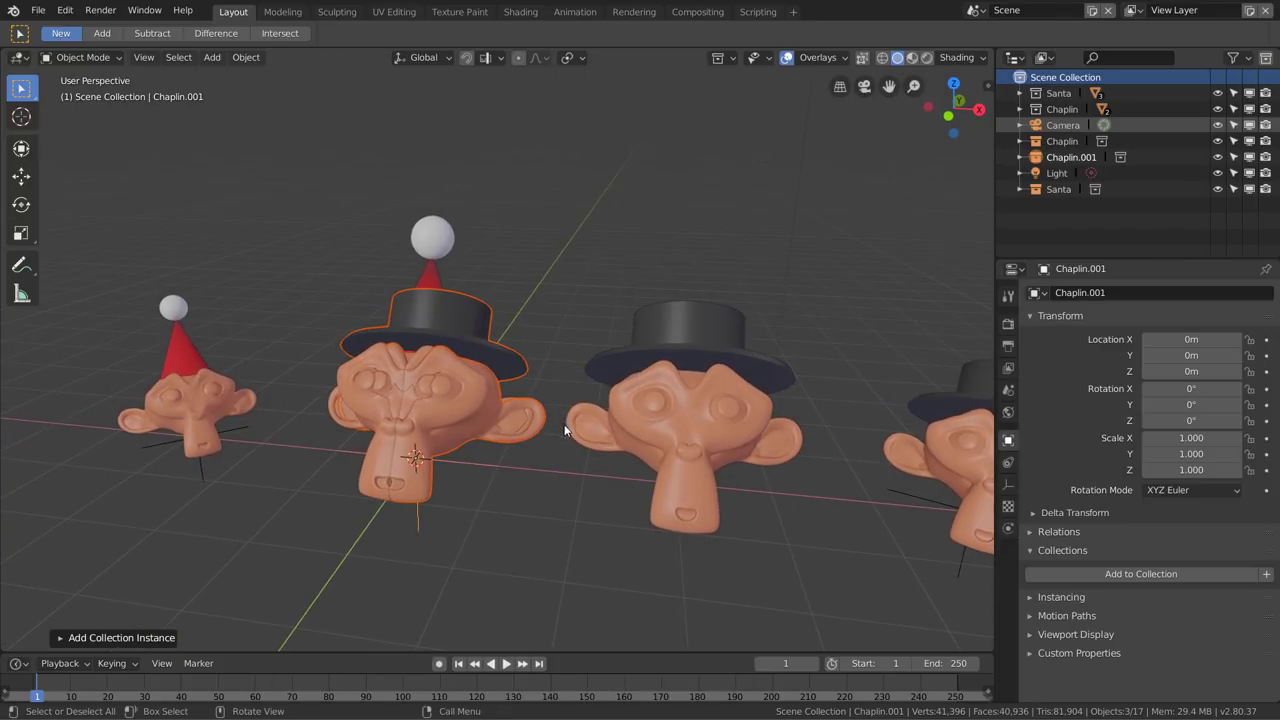
Select the Chaplin monkey's head and paste 3.0459m into the Chaplin collection's X offset
{"action": "left_click", "coordinate": [702, 446]}
{"action": "key", "text": "n"}
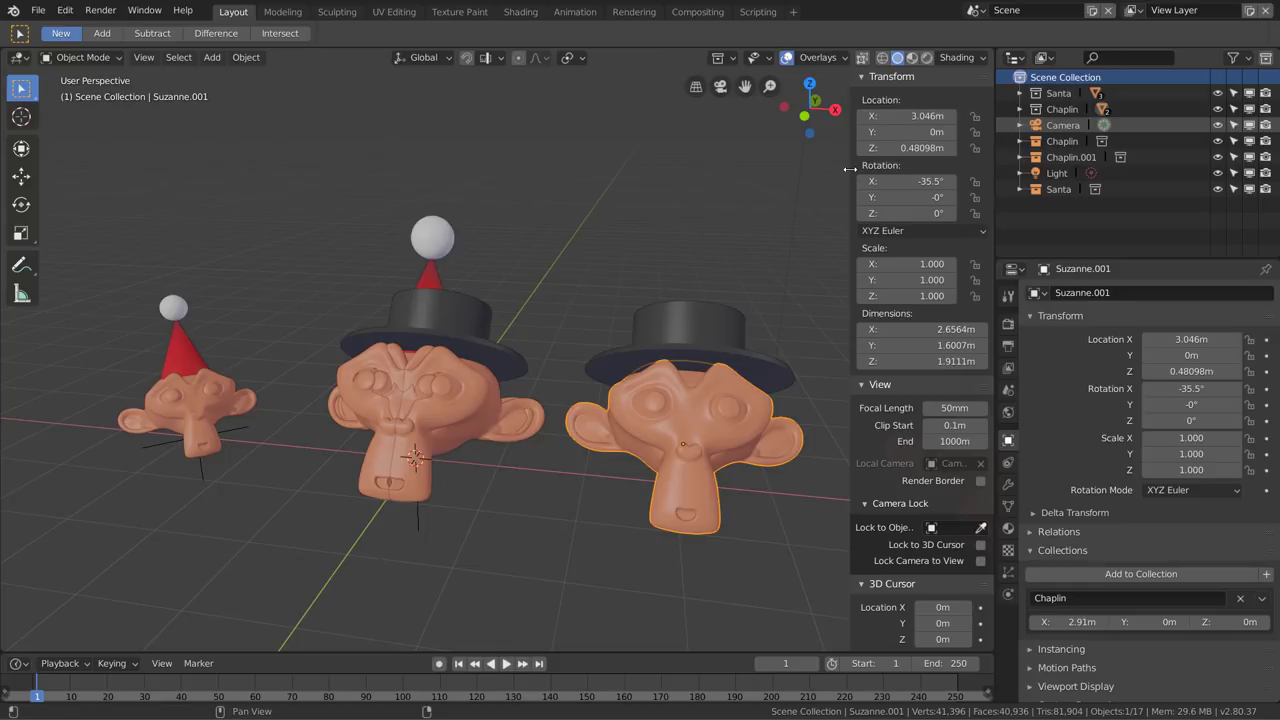
{"action": "left_click_drag", "start_coordinate": [849, 169], "coordinate": [985, 175]}
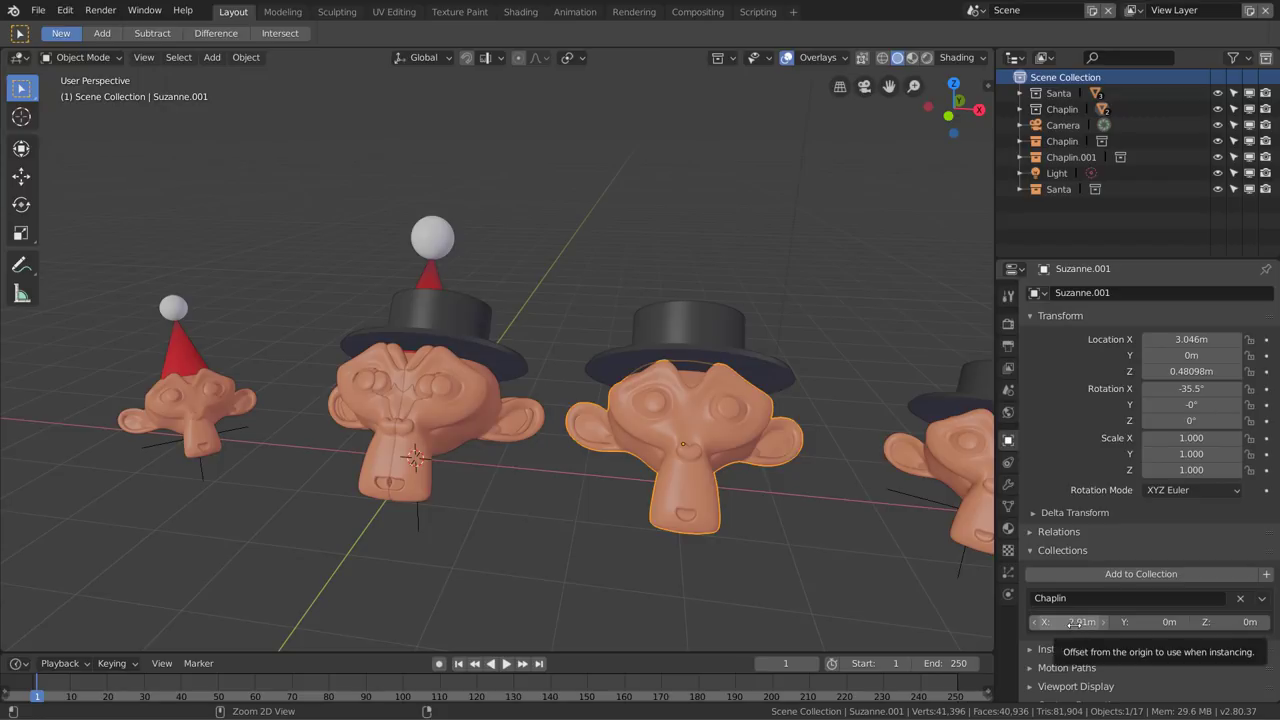
{"action": "key", "text": "ctrl+v"}
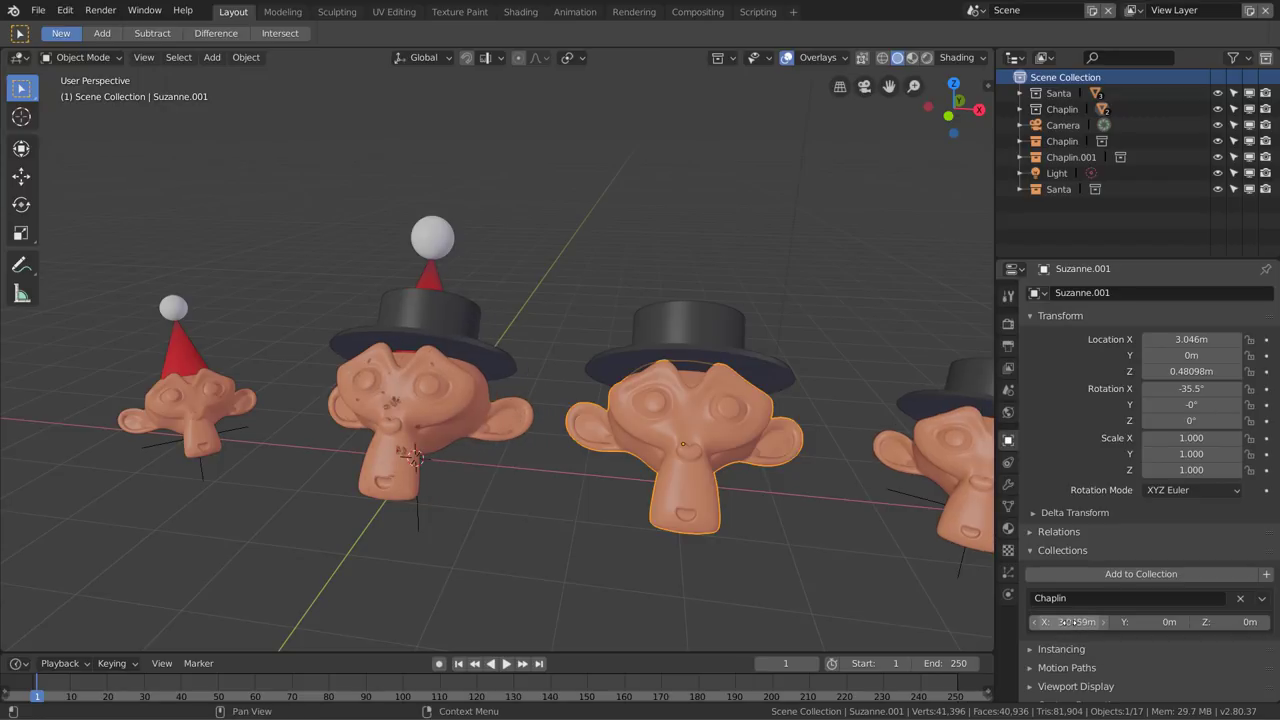
Move Chaplin.001 to the row's left end, rotate it 42.8° about Z and scale it to 0.467
{"action": "left_click", "coordinate": [414, 519]}
{"action": "scroll", "coordinate": [457, 463], "scroll_direction": "down", "scroll_amount": 2}
{"action": "middle_click_drag", "start_coordinate": [447, 469], "coordinate": [730, 488]}
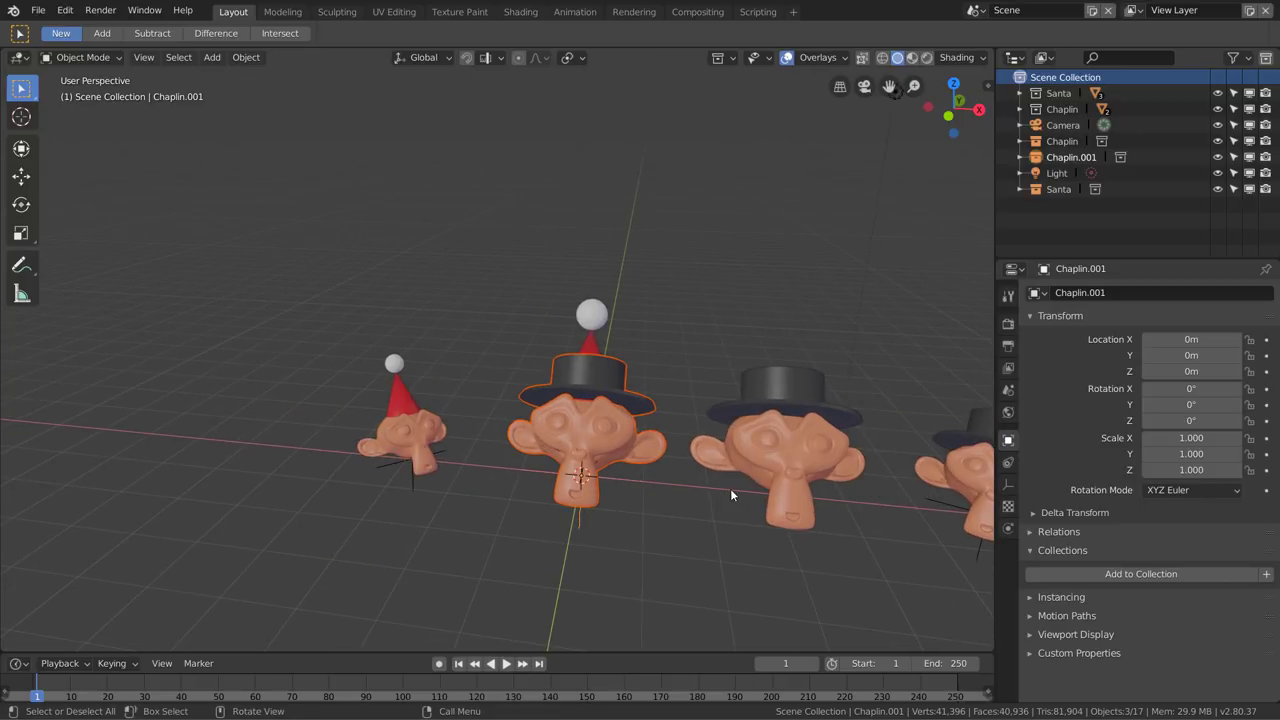
{"action": "key", "text": "g"}
{"action": "key", "text": "x"}
{"action": "left_click", "coordinate": [410, 457]}
{"action": "key", "text": "r"}
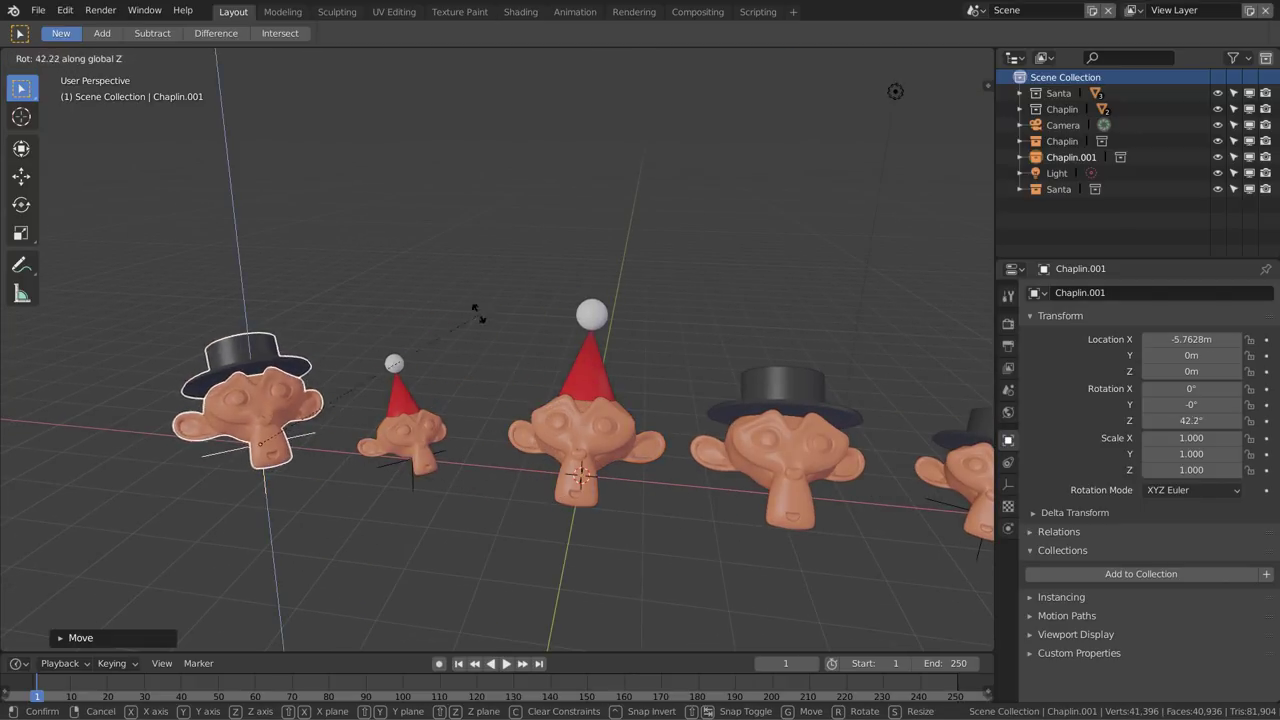
{"action": "key", "text": "Return"}
{"action": "key", "text": "s"}
{"action": "left_click", "coordinate": [372, 361]}
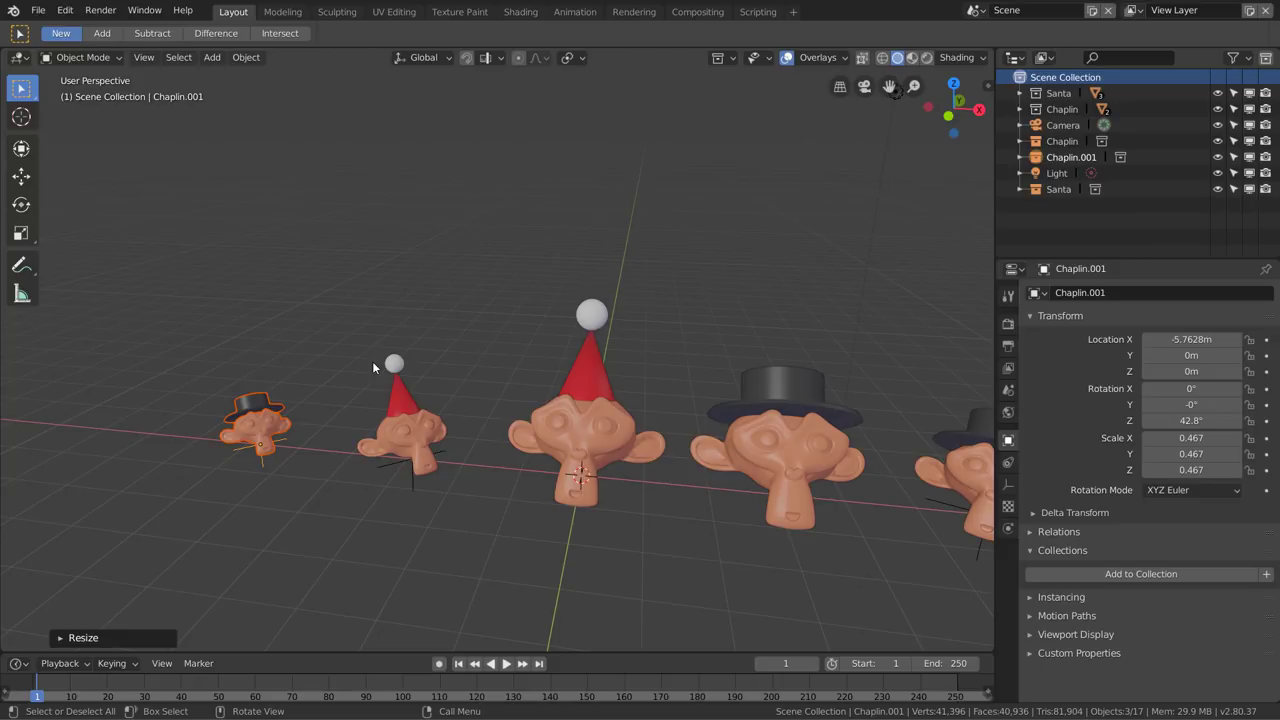
View the five-monkey row and select monkeys in turn, ending on the fourth monkey's top hat
{"action": "mouse_move", "coordinate": [372, 361]}
{"action": "middle_mouse_down"}
{"action": "mouse_move", "coordinate": [666, 498]}
{"action": "mouse_move", "coordinate": [505, 494]}
{"action": "mouse_move", "coordinate": [522, 502]}
{"action": "middle_mouse_up"}
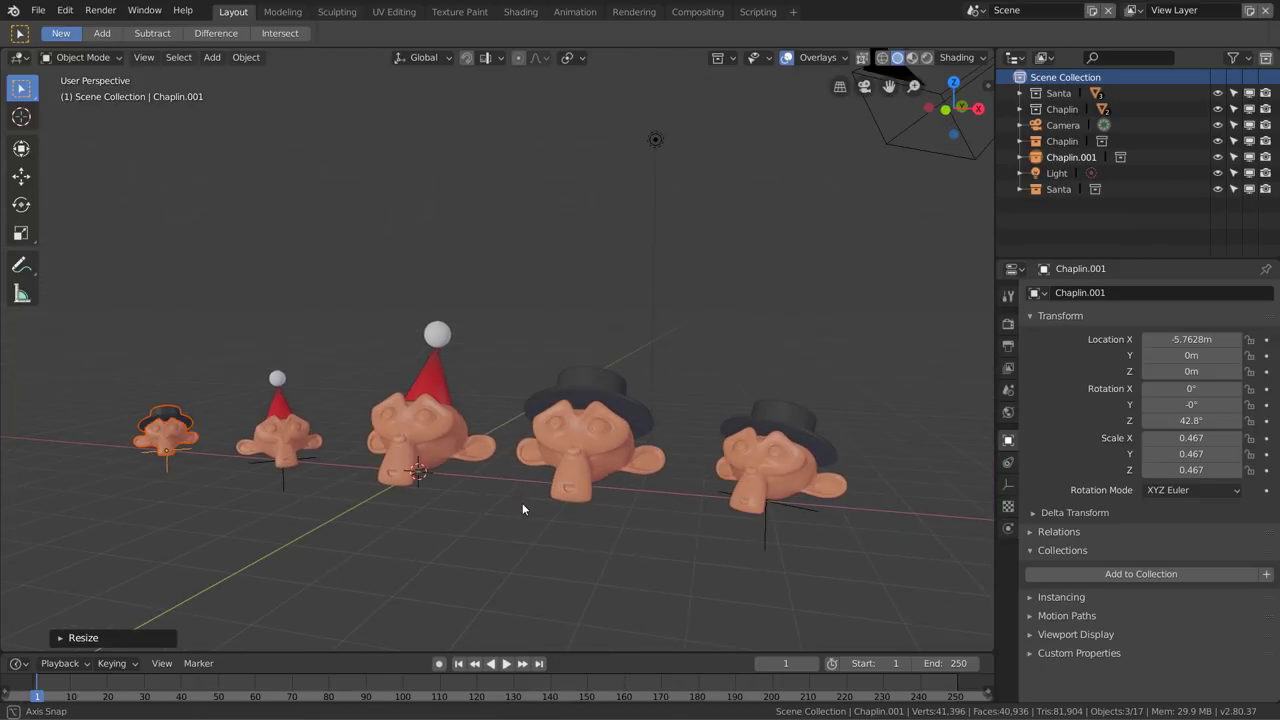
{"action": "mouse_move", "coordinate": [582, 473]}
{"action": "middle_mouse_down"}
{"action": "mouse_move", "coordinate": [548, 459]}
{"action": "mouse_move", "coordinate": [547, 471]}
{"action": "mouse_move", "coordinate": [501, 469]}
{"action": "middle_mouse_up"}
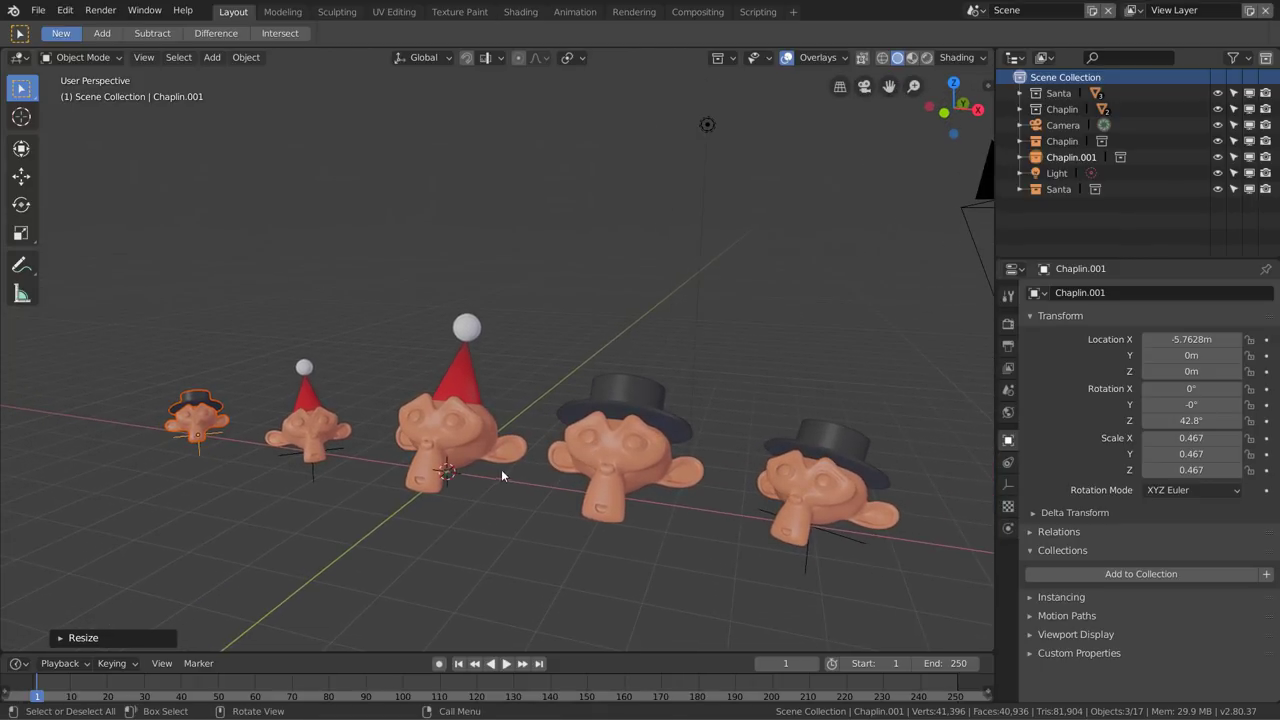
{"action": "left_click", "coordinate": [838, 498]}
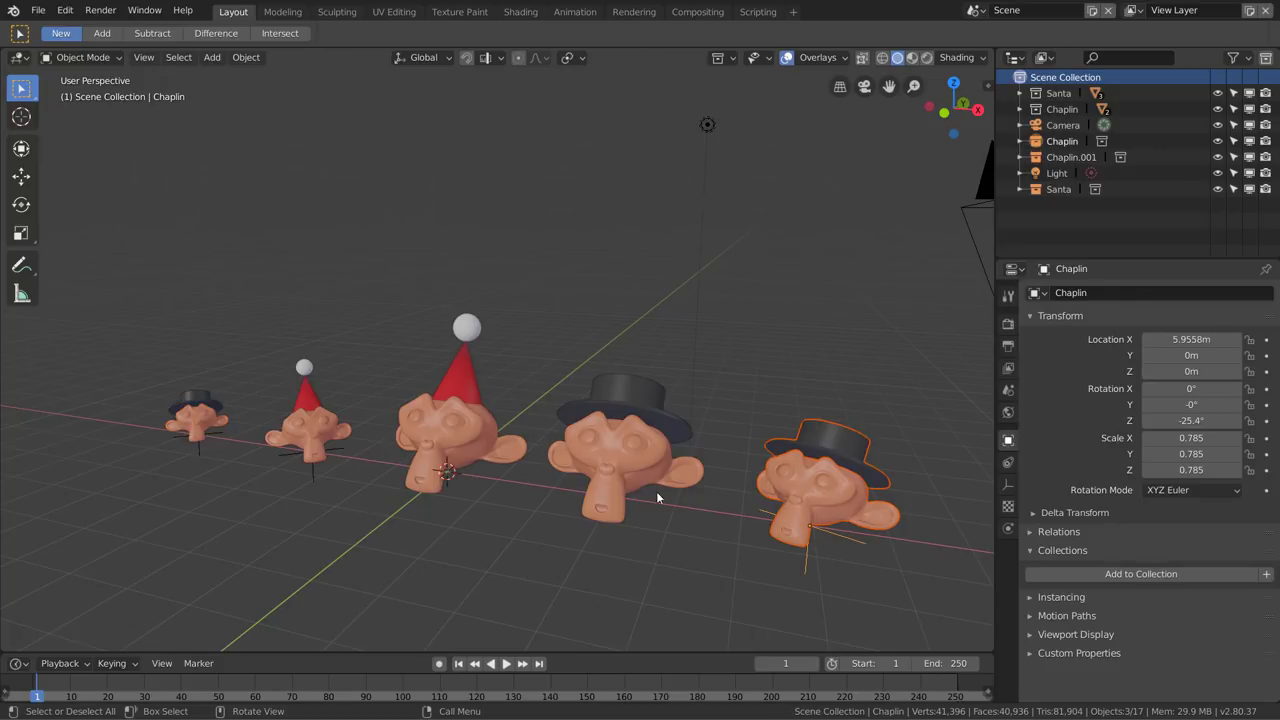
{"action": "left_click", "coordinate": [320, 433]}
{"action": "left_click", "coordinate": [647, 426]}
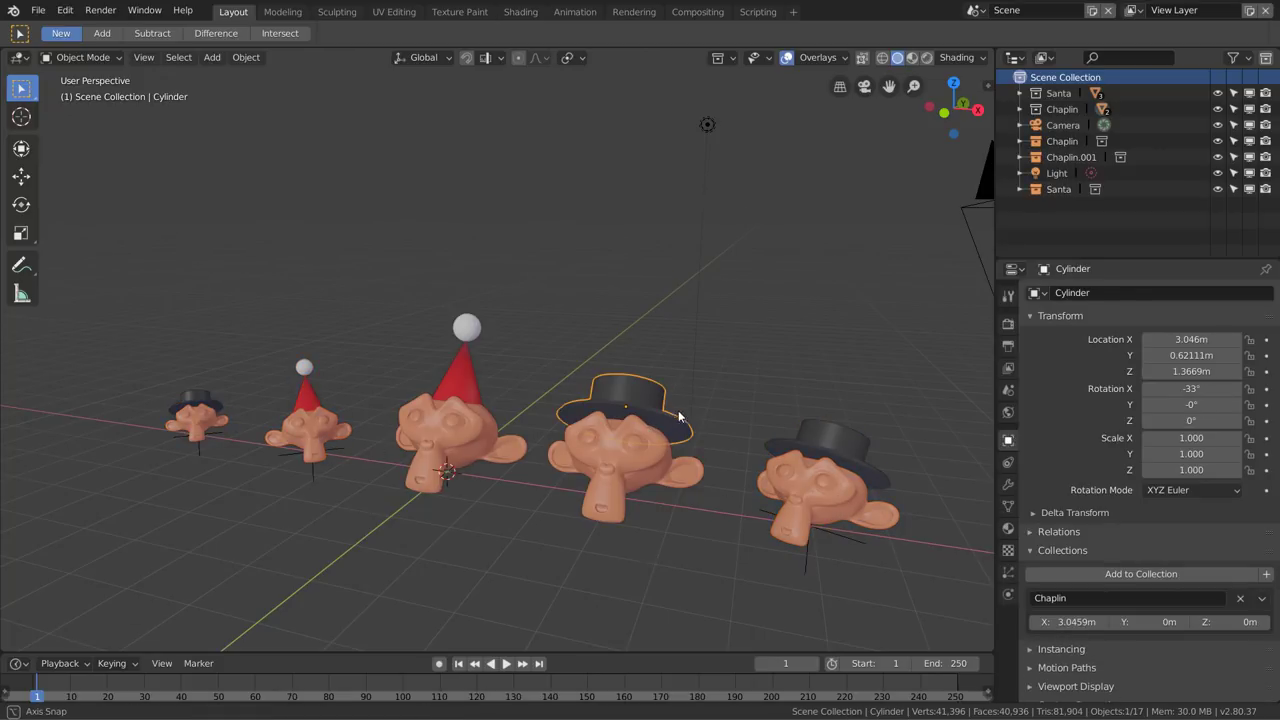
In the top hat's Edit Mode, add a loop cut on the crown and scale it slightly outward
{"action": "scroll", "coordinate": [639, 402], "scroll_direction": "up", "scroll_amount": 4}
{"action": "key", "text": "Tab"}
{"action": "middle_click_drag", "start_coordinate": [639, 402], "coordinate": [591, 425]}
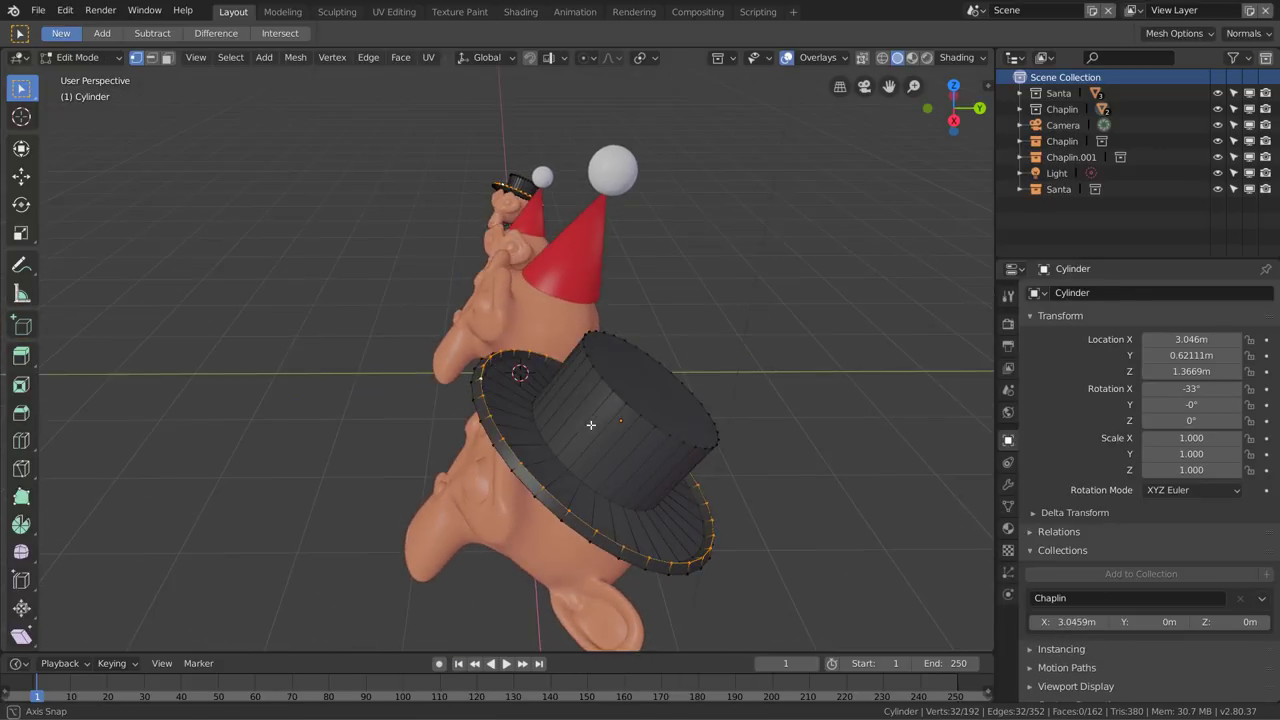
{"action": "key", "text": "ctrl+r"}
{"action": "scroll", "coordinate": [603, 429], "scroll_direction": "up", "scroll_amount": 4}
{"action": "left_click", "coordinate": [595, 429]}
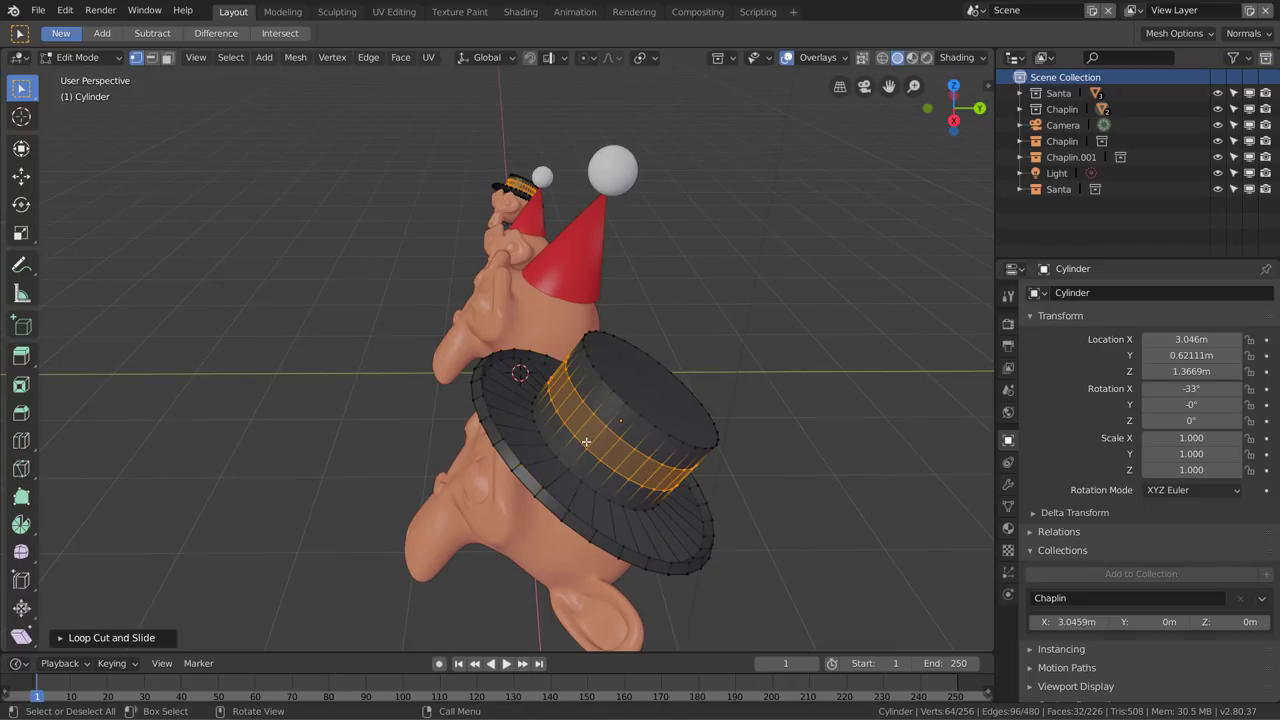
{"action": "left_click", "coordinate": [581, 428]}
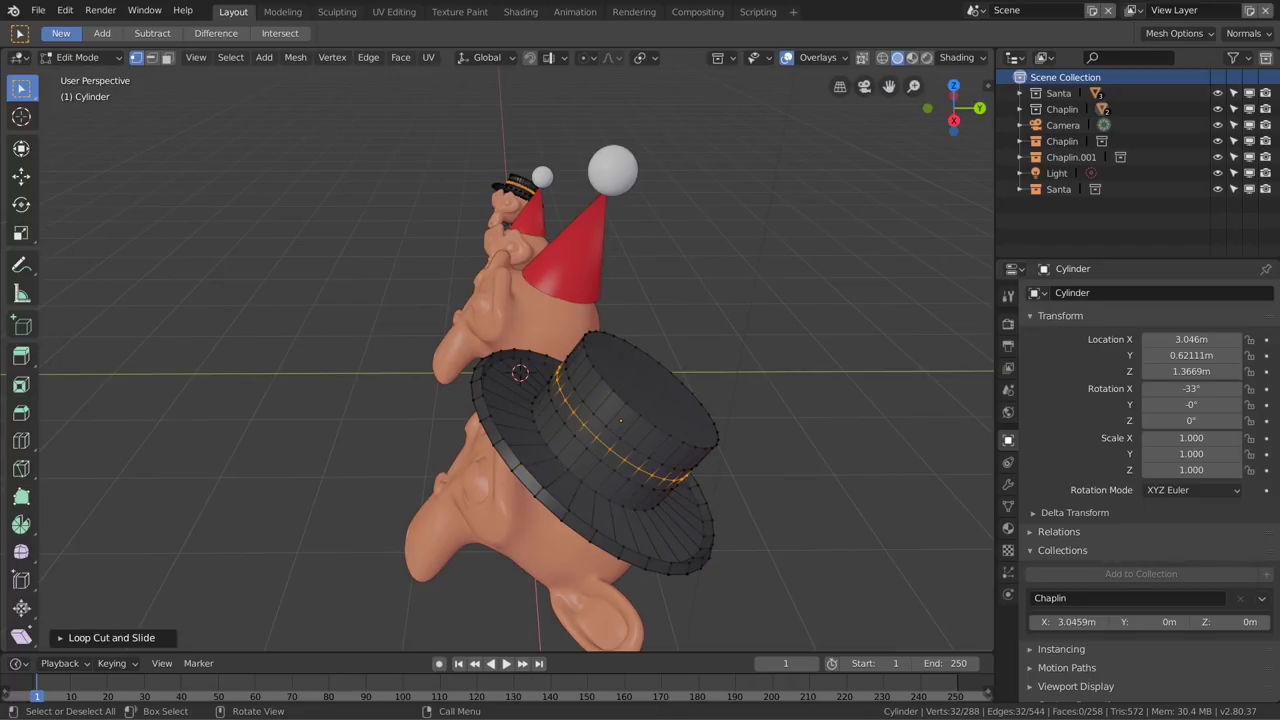
{"action": "key", "text": "s"}
{"action": "left_click", "coordinate": [720, 428]}
{"action": "scroll", "coordinate": [555, 479], "scroll_direction": "down", "scroll_amount": 3}
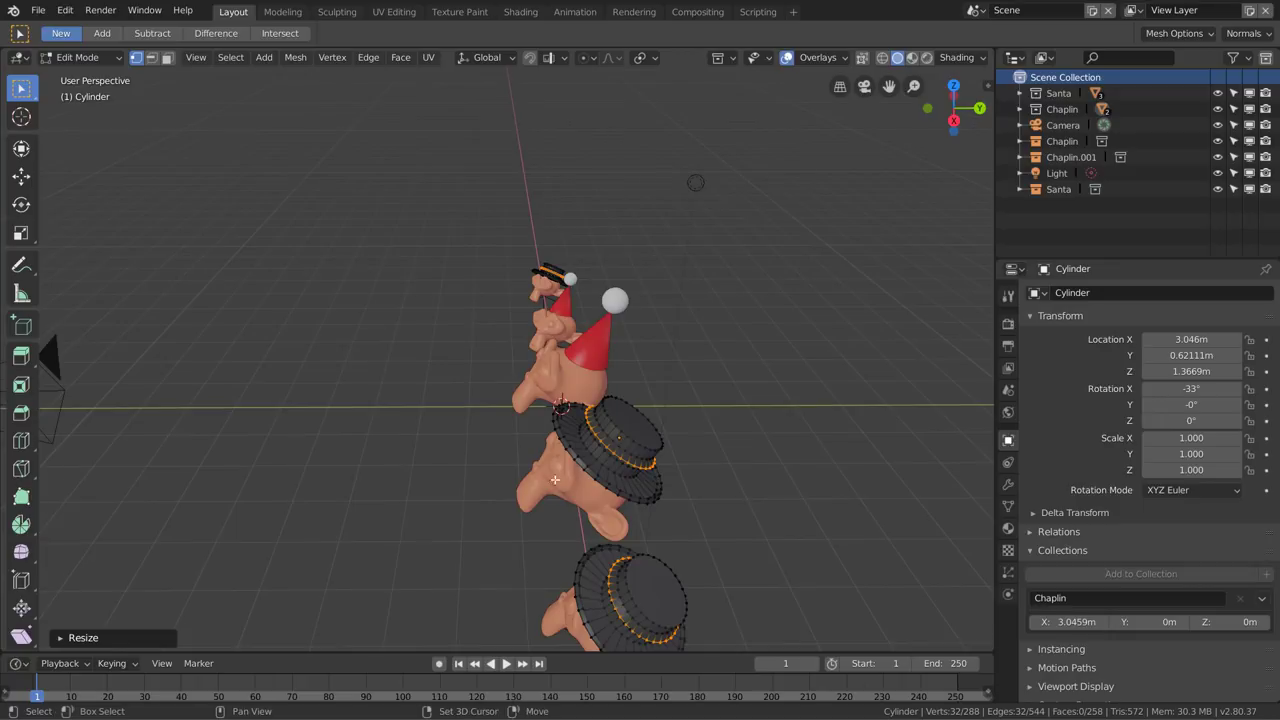
{"action": "mouse_move", "coordinate": [555, 479]}
{"action": "middle_mouse_down"}
{"action": "mouse_move", "coordinate": [600, 440]}
{"action": "mouse_move", "coordinate": [710, 404]}
{"action": "middle_mouse_up"}
{"action": "key", "text": "Tab"}
In Suzanne.001's Edit Mode, select both eyeballs by picking a vertex on each and using Ctrl+L
{"action": "left_click", "coordinate": [727, 366]}
{"action": "key", "text": "Tab"}
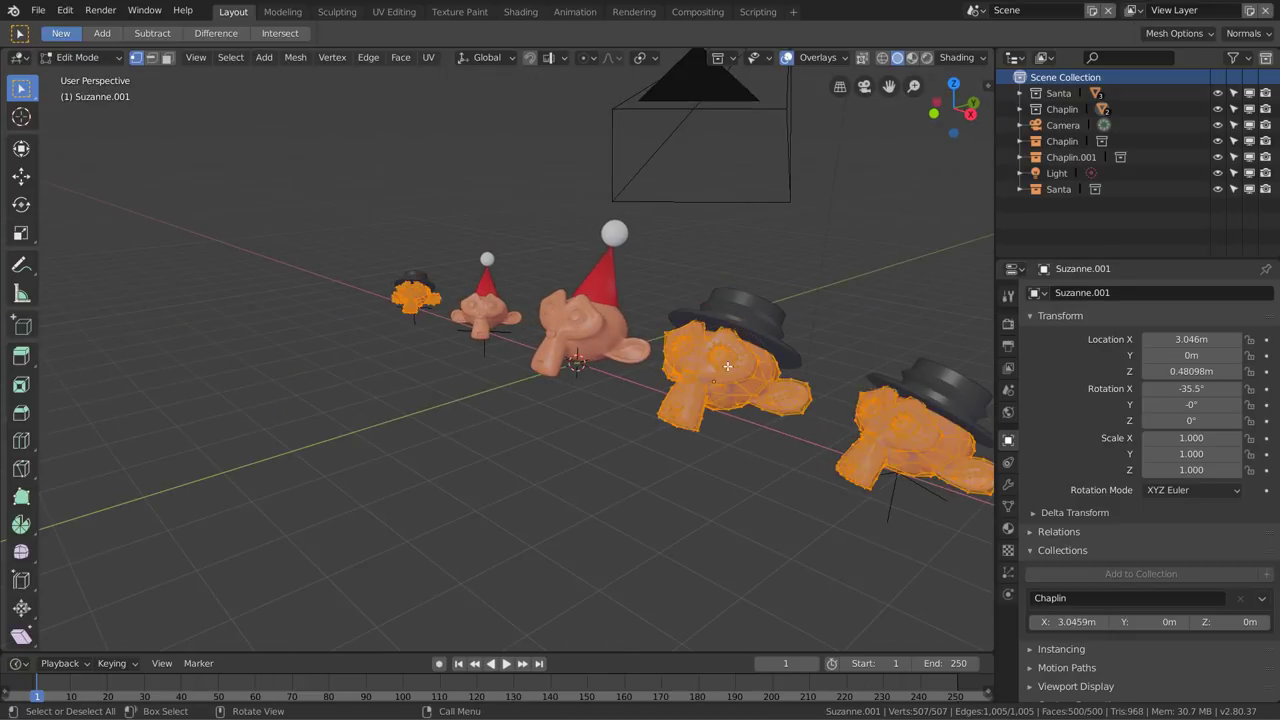
{"action": "scroll", "coordinate": [727, 366], "scroll_direction": "up", "scroll_amount": 4}
{"action": "left_click", "coordinate": [709, 343]}
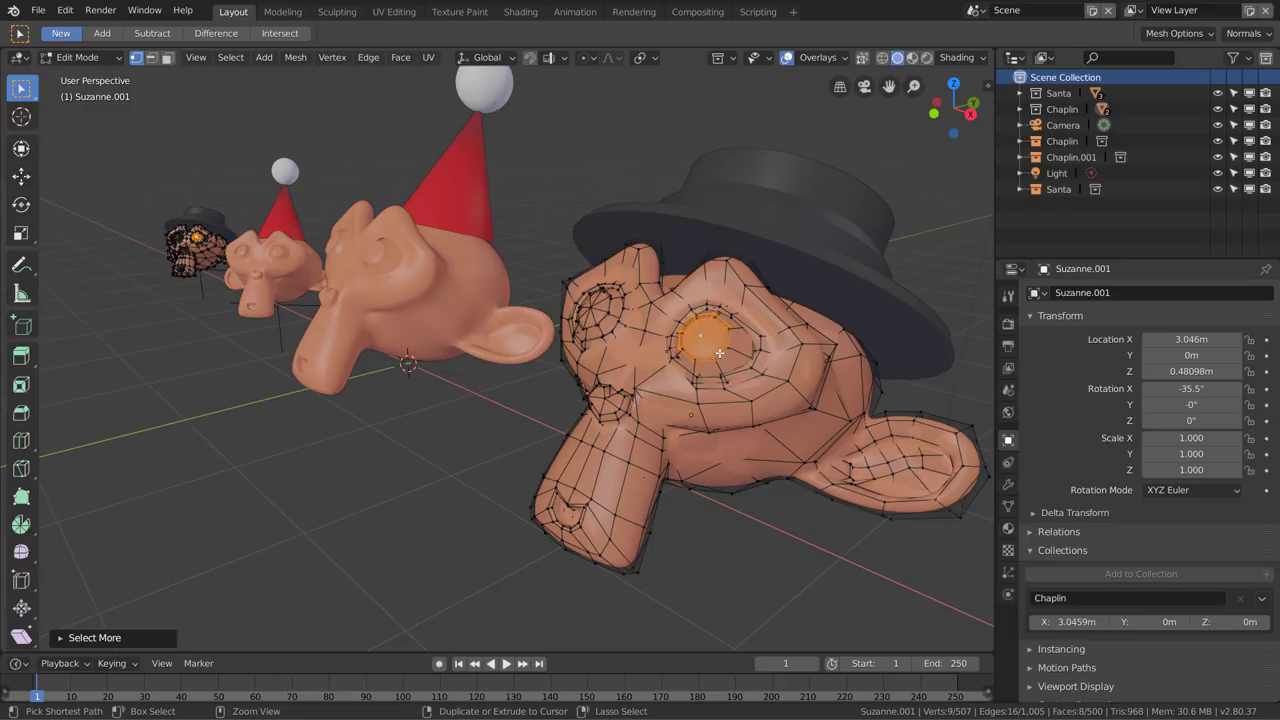
{"action": "key", "text": "ctrl+KP_Add"}
{"action": "middle_click_drag", "start_coordinate": [719, 353], "coordinate": [608, 362]}
{"action": "left_click", "coordinate": [700, 338]}
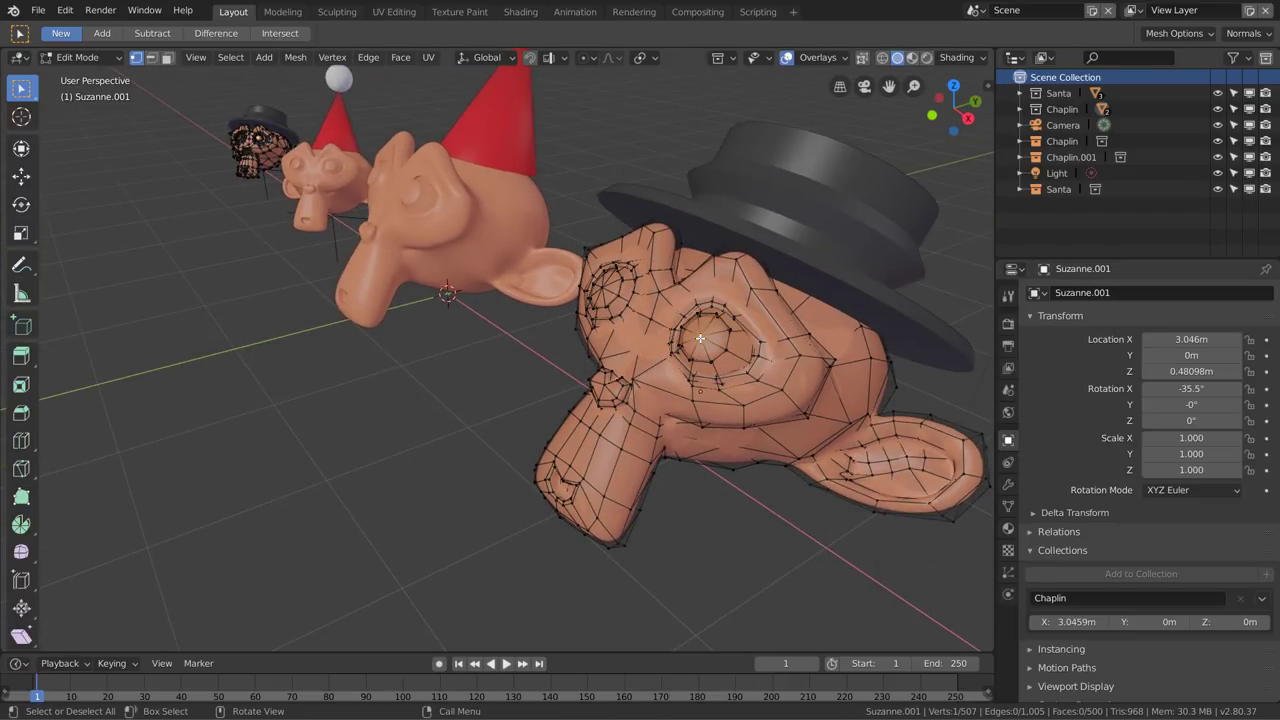
{"action": "left_click", "coordinate": [602, 284], "text": "shift"}
{"action": "key", "text": "ctrl+l"}
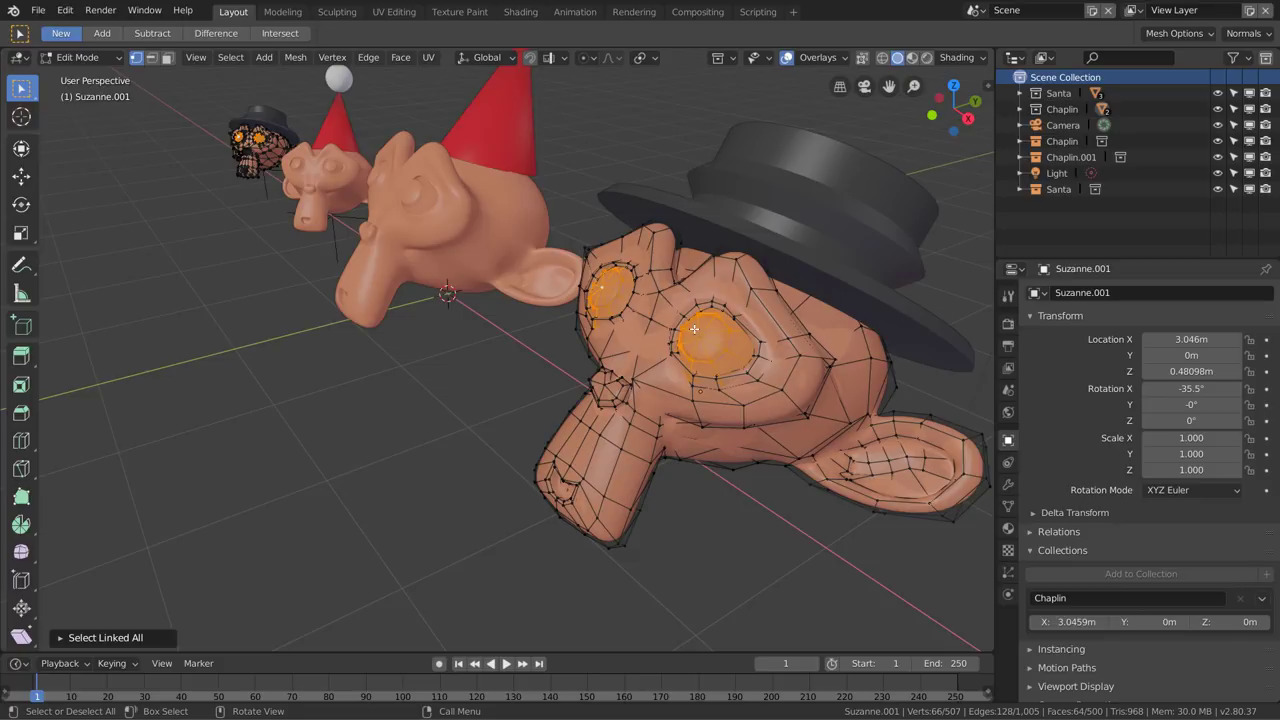
Orbit and zoom around the row to inspect the selected eyes, cancelling a stray move
{"action": "scroll", "coordinate": [757, 349], "scroll_direction": "down", "scroll_amount": 5}
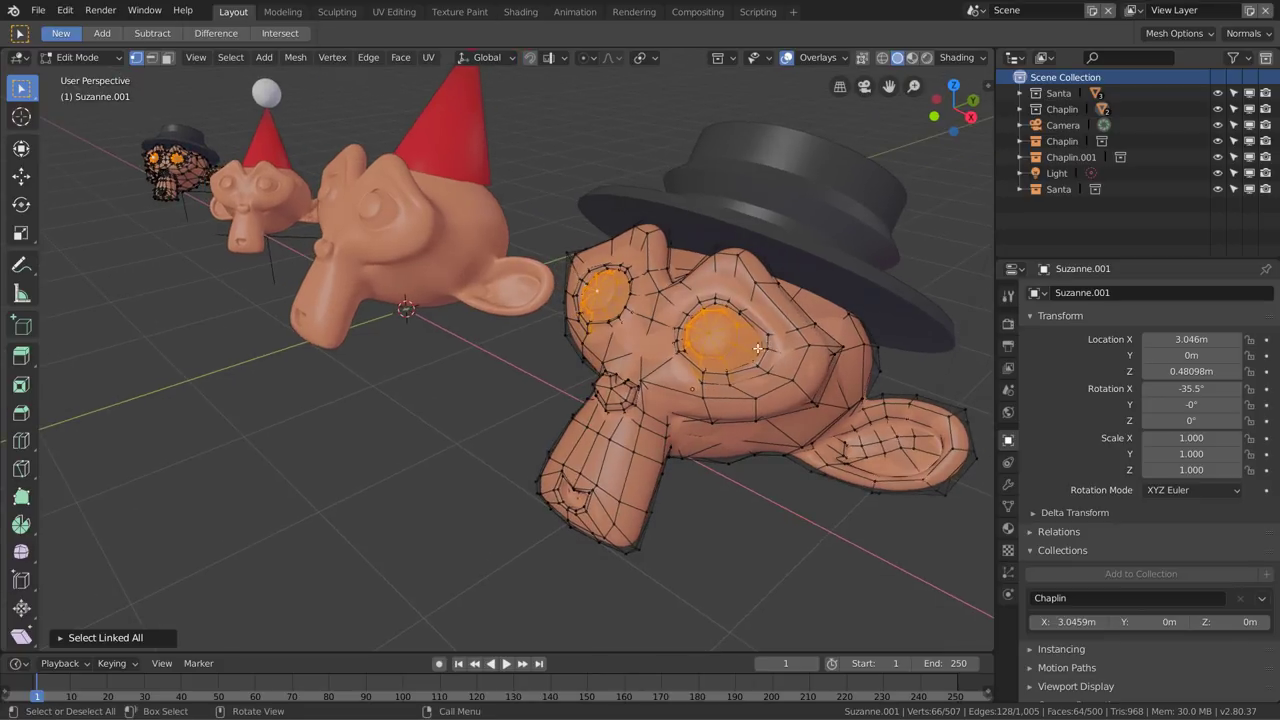
{"action": "middle_click_drag", "start_coordinate": [757, 349], "coordinate": [855, 428]}
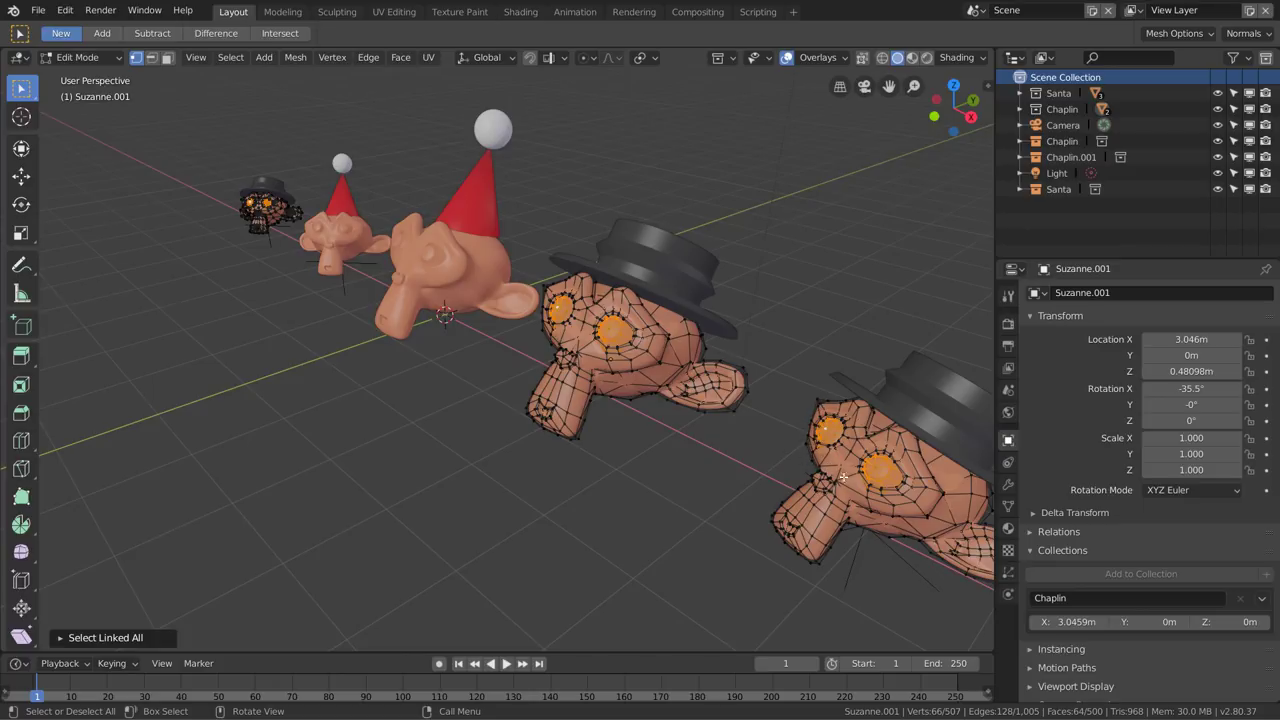
{"action": "middle_click_drag", "start_coordinate": [674, 421], "coordinate": [689, 409]}
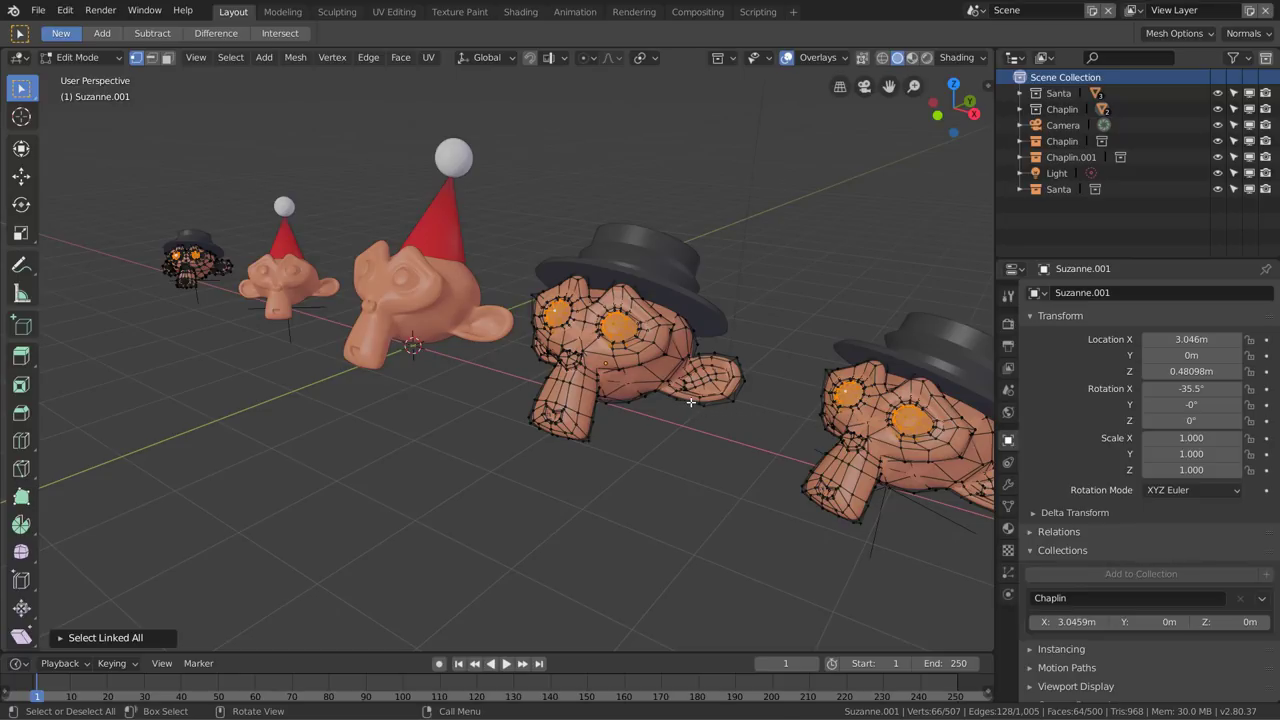
{"action": "scroll", "coordinate": [632, 354], "scroll_direction": "up", "scroll_amount": 1}
{"action": "scroll", "coordinate": [614, 337], "scroll_direction": "up", "scroll_amount": 4}
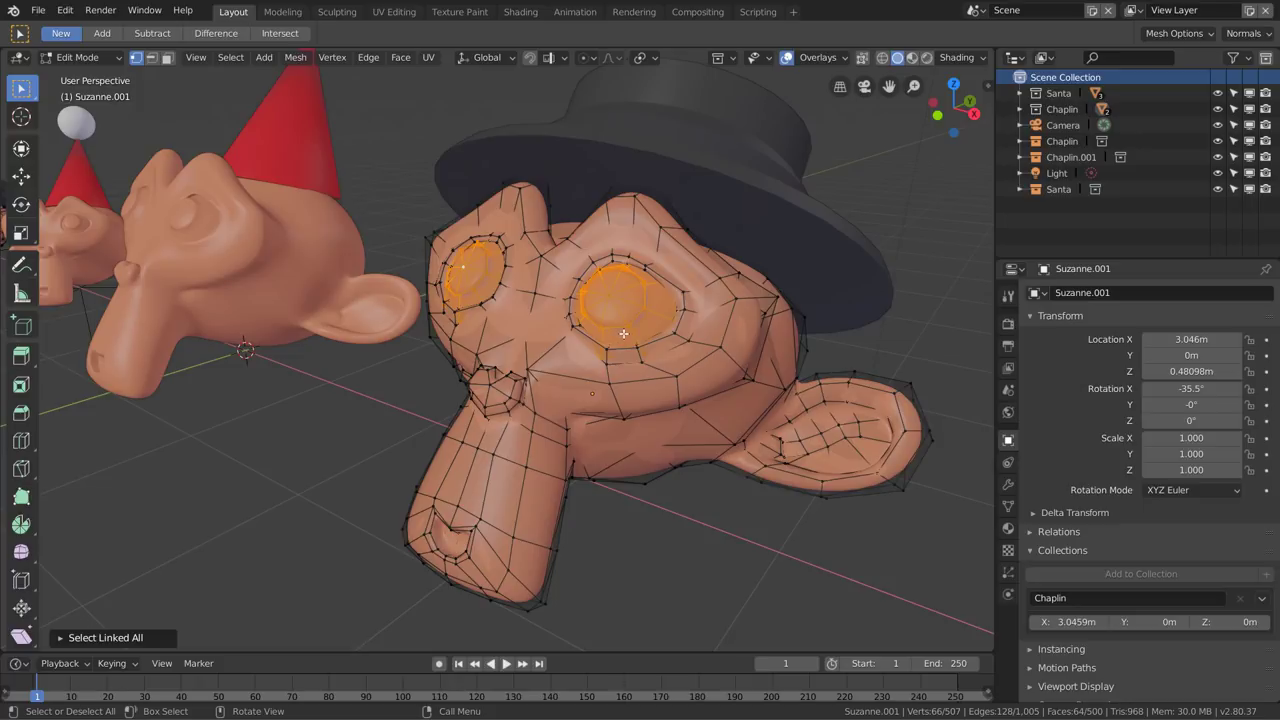
{"action": "scroll", "coordinate": [641, 291], "scroll_direction": "down", "scroll_amount": 5}
{"action": "scroll", "coordinate": [678, 308], "scroll_direction": "down", "scroll_amount": 1}
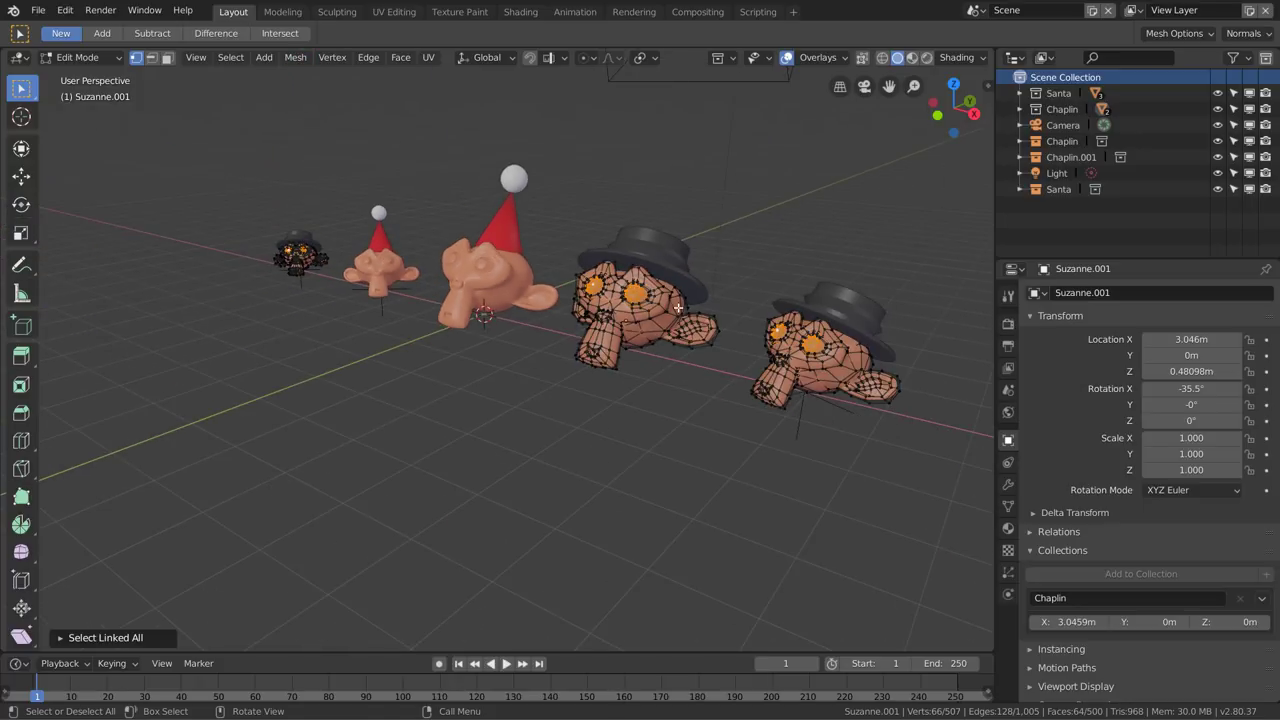
{"action": "key", "text": "g"}
{"action": "key", "text": "Escape"}
{"action": "scroll", "coordinate": [640, 300], "scroll_direction": "up", "scroll_amount": 3}
{"action": "scroll", "coordinate": [720, 330], "scroll_direction": "up", "scroll_amount": 2}
{"action": "scroll", "coordinate": [723, 332], "scroll_direction": "up", "scroll_amount": 2}
{"action": "scroll", "coordinate": [723, 332], "scroll_direction": "up", "scroll_amount": 2}
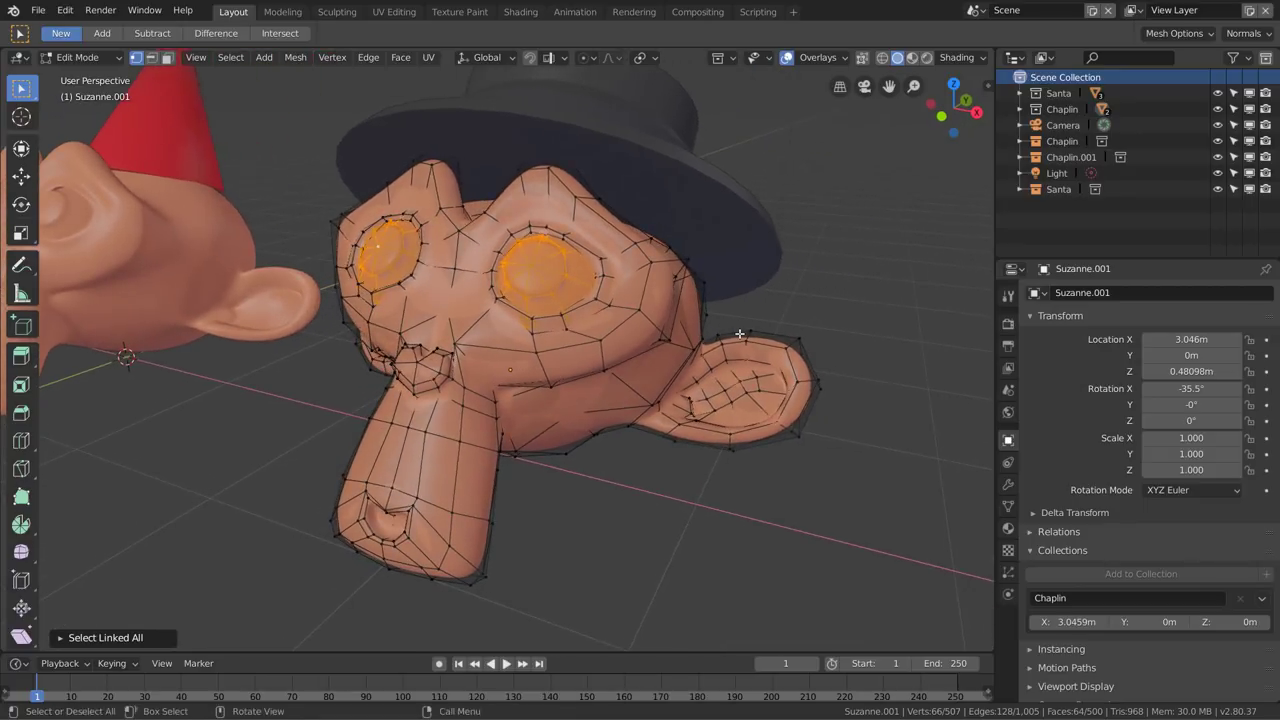
{"action": "scroll", "coordinate": [723, 330], "scroll_direction": "up", "scroll_amount": 1}
{"action": "scroll", "coordinate": [722, 328], "scroll_direction": "up", "scroll_amount": 1}
{"action": "scroll", "coordinate": [722, 325], "scroll_direction": "up", "scroll_amount": 1}
{"action": "scroll", "coordinate": [722, 325], "scroll_direction": "down", "scroll_amount": 2}
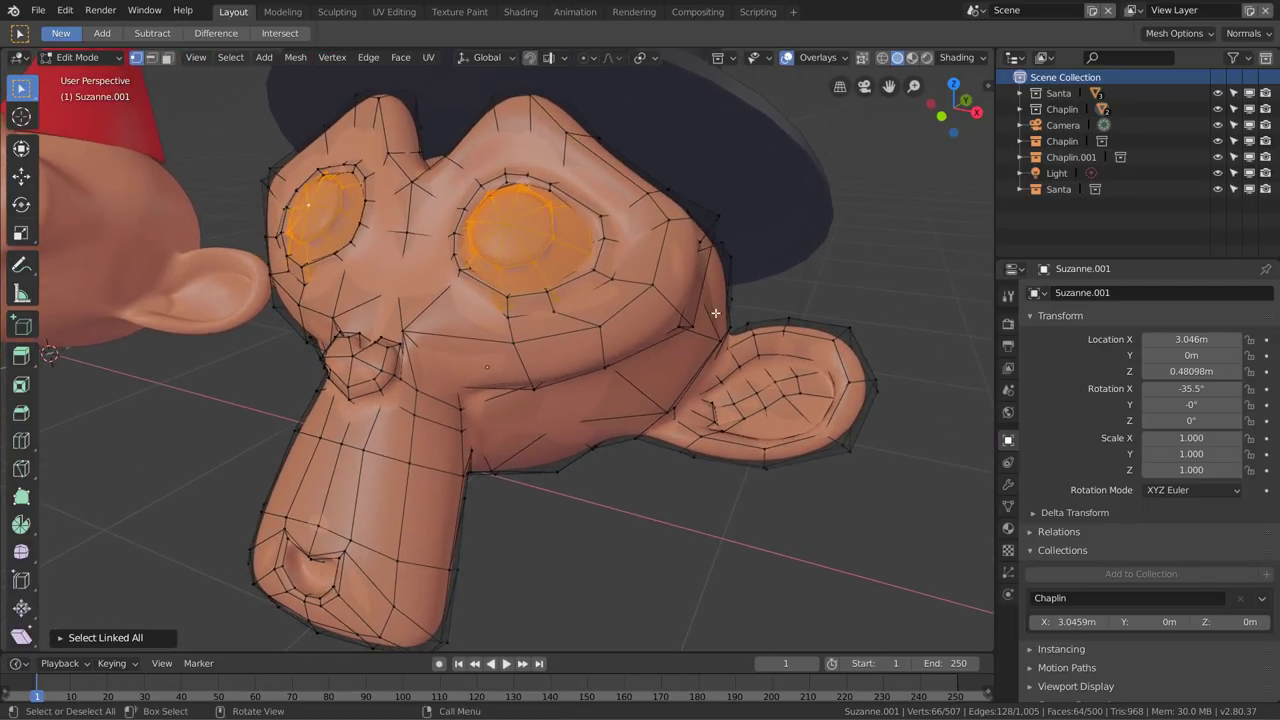
{"action": "scroll", "coordinate": [723, 327], "scroll_direction": "down", "scroll_amount": 2}
{"action": "scroll", "coordinate": [724, 329], "scroll_direction": "down", "scroll_amount": 1}
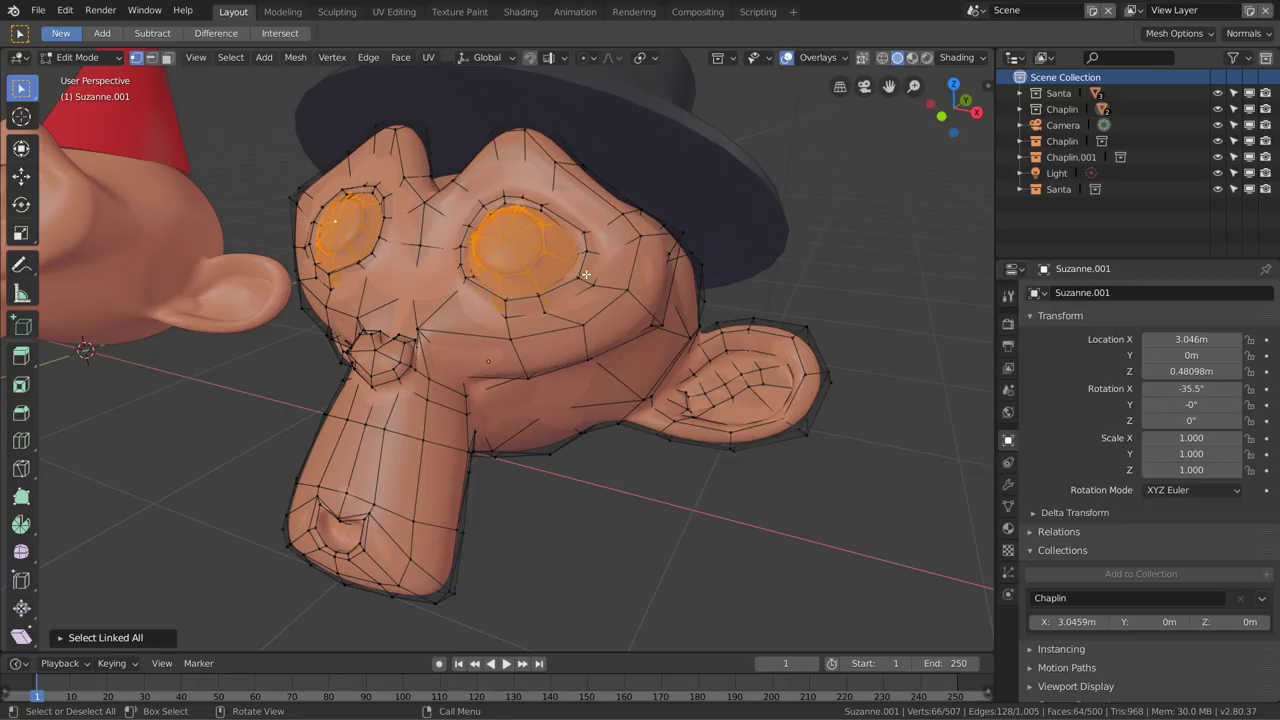
Add a new material slot with Material.004 and assign it to the monkey's eyes
{"action": "left_click", "coordinate": [1008, 530]}
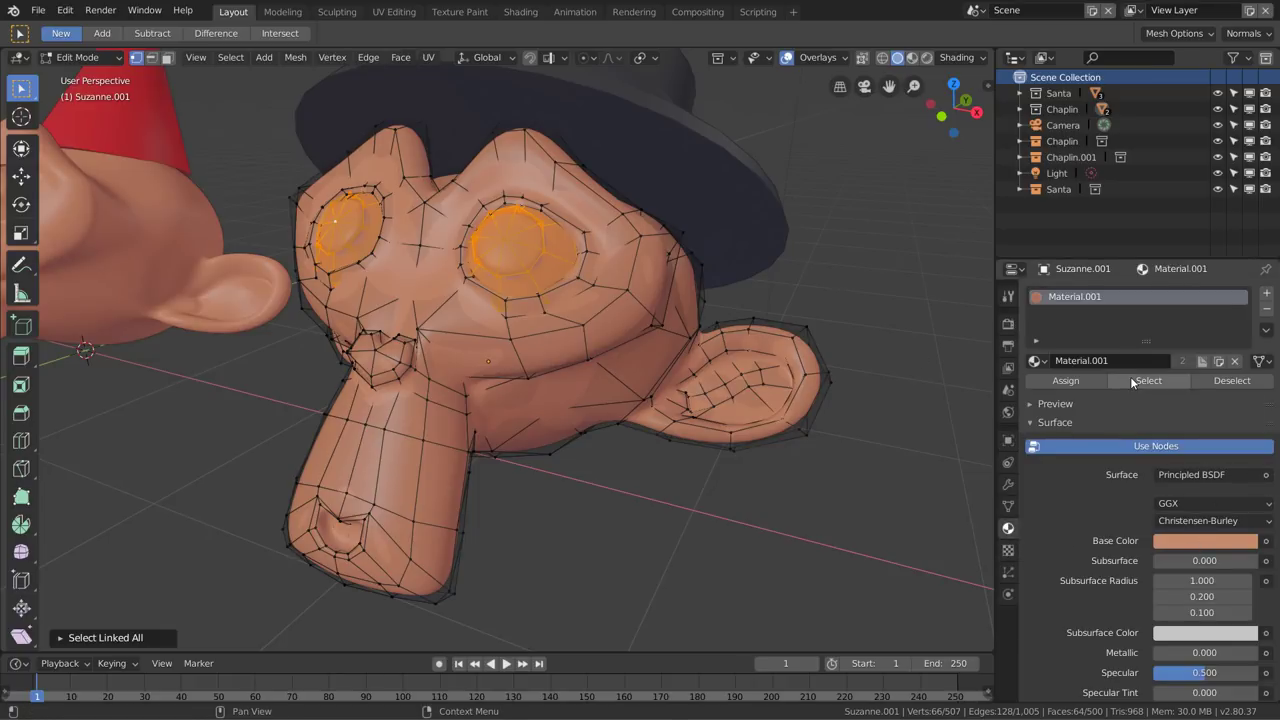
{"action": "left_click", "coordinate": [1266, 293]}
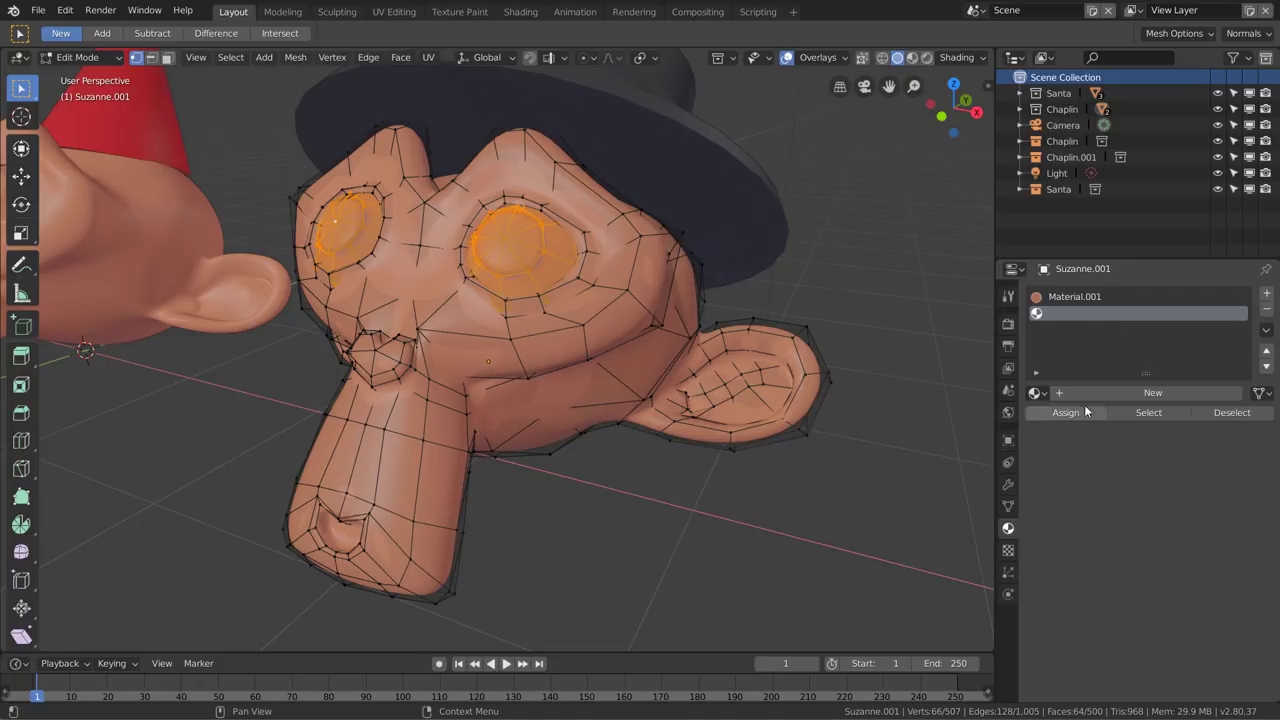
{"action": "left_click", "coordinate": [1114, 392]}
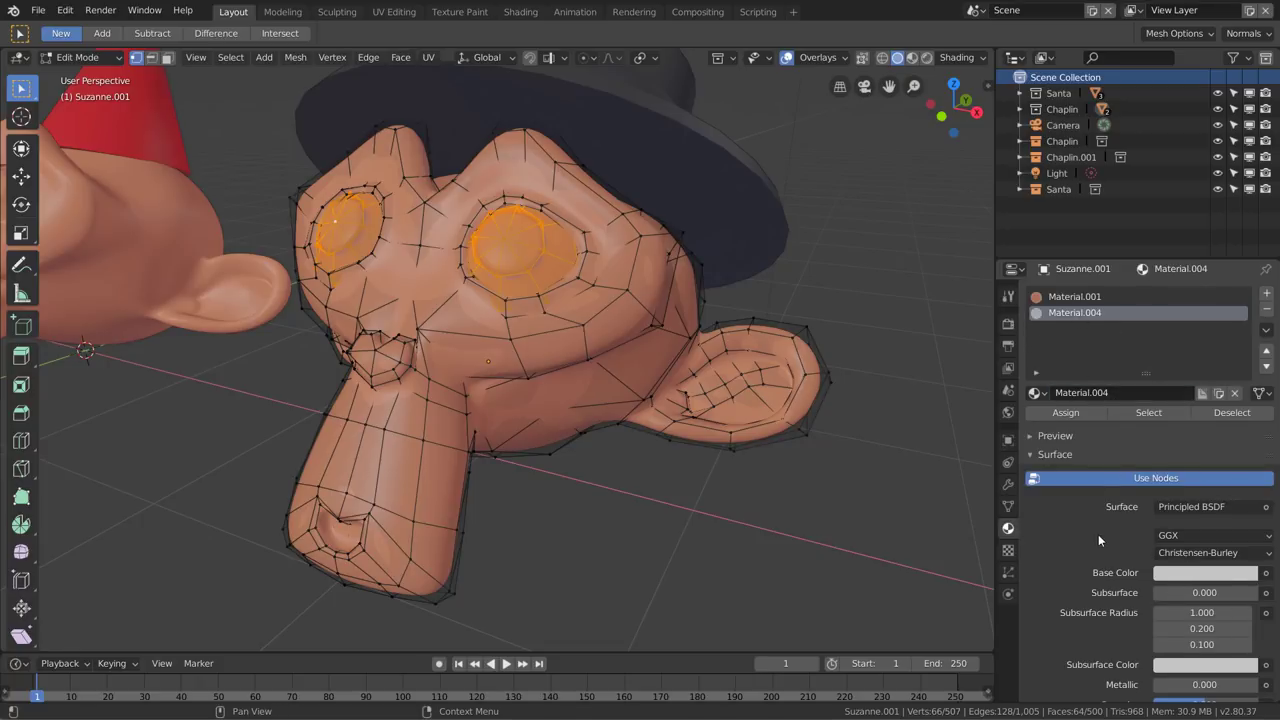
{"action": "scroll", "coordinate": [1098, 534], "scroll_direction": "down", "scroll_amount": 5}
{"action": "scroll", "coordinate": [1094, 503], "scroll_direction": "up", "scroll_amount": 5}
{"action": "left_click", "coordinate": [1066, 413]}
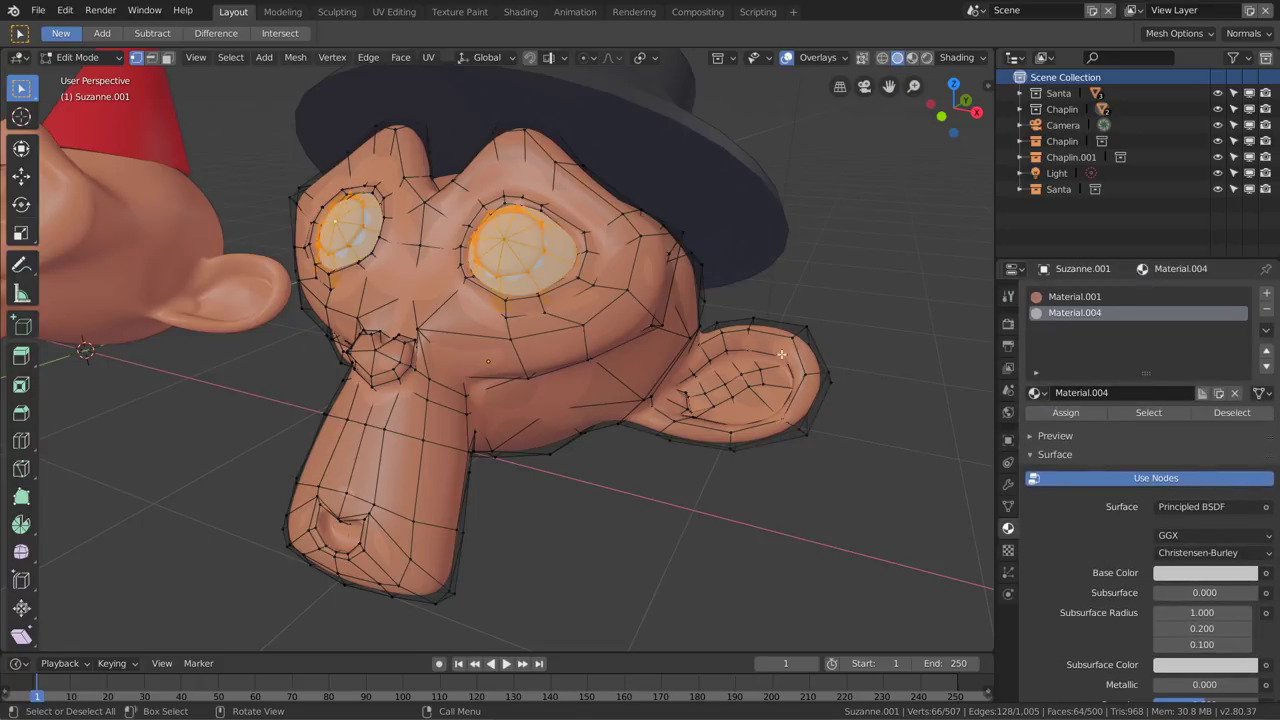
Select the pupils and give them a new Material.005 with a black base colour
{"action": "key", "text": "alt+a"}
{"action": "left_click", "coordinate": [338, 216], "text": "shift"}
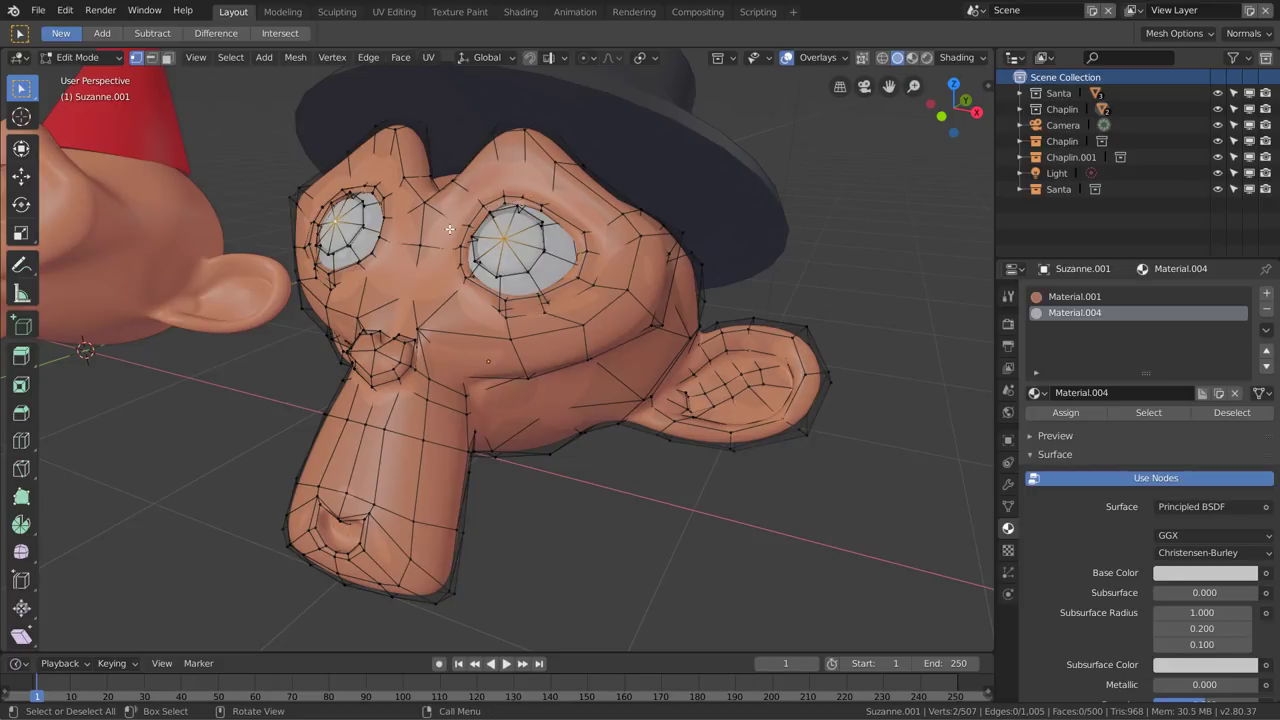
{"action": "key", "text": "ctrl+KP_Add"}
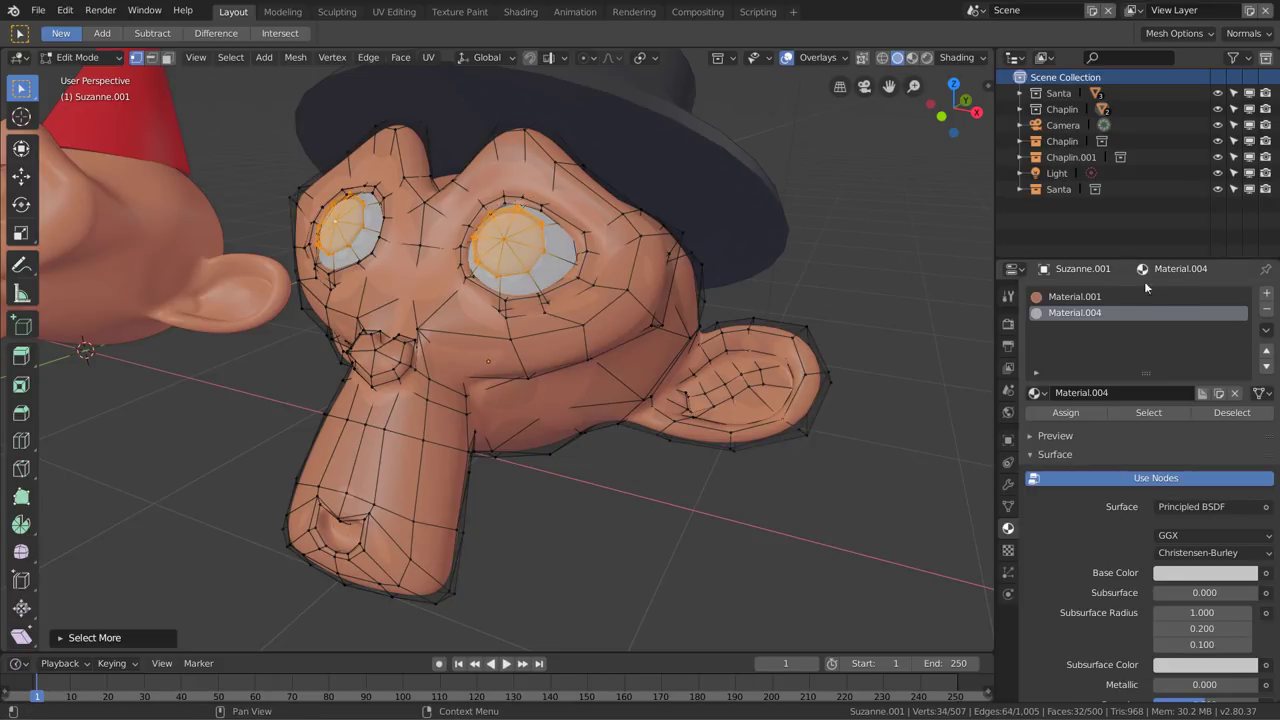
{"action": "left_click", "coordinate": [1266, 293]}
{"action": "left_click", "coordinate": [1098, 398]}
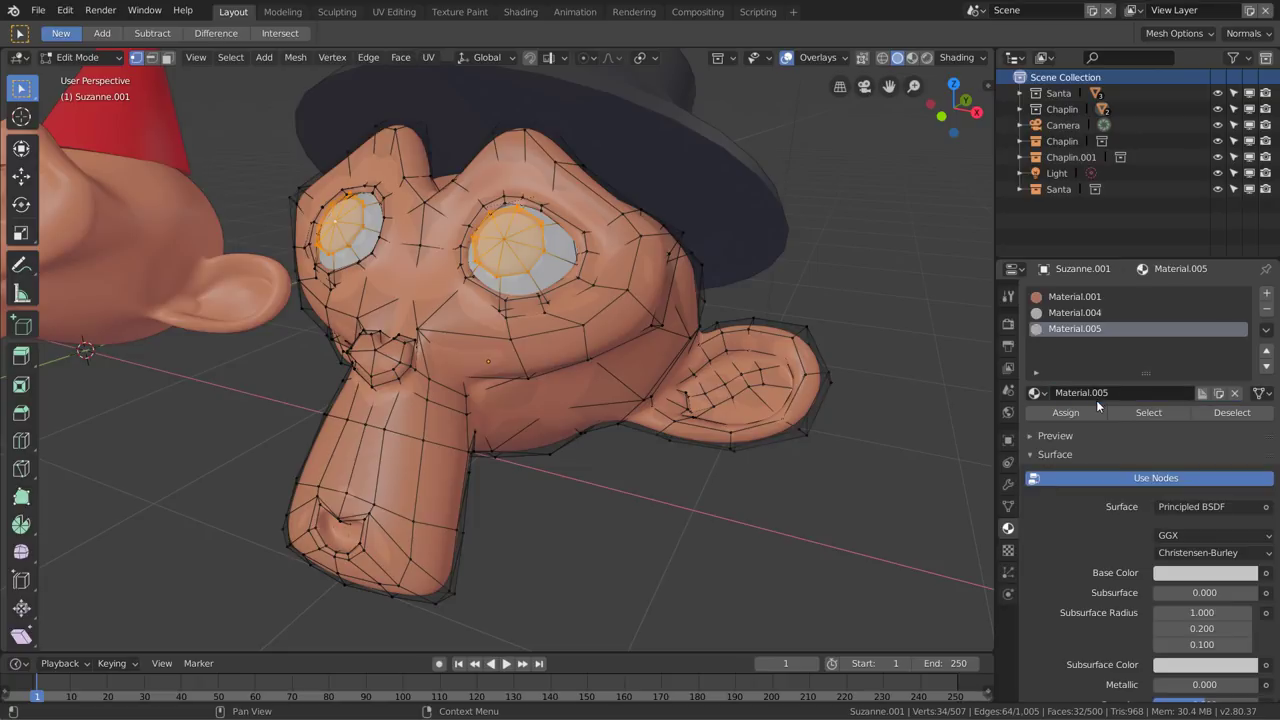
{"action": "left_click", "coordinate": [1200, 573]}
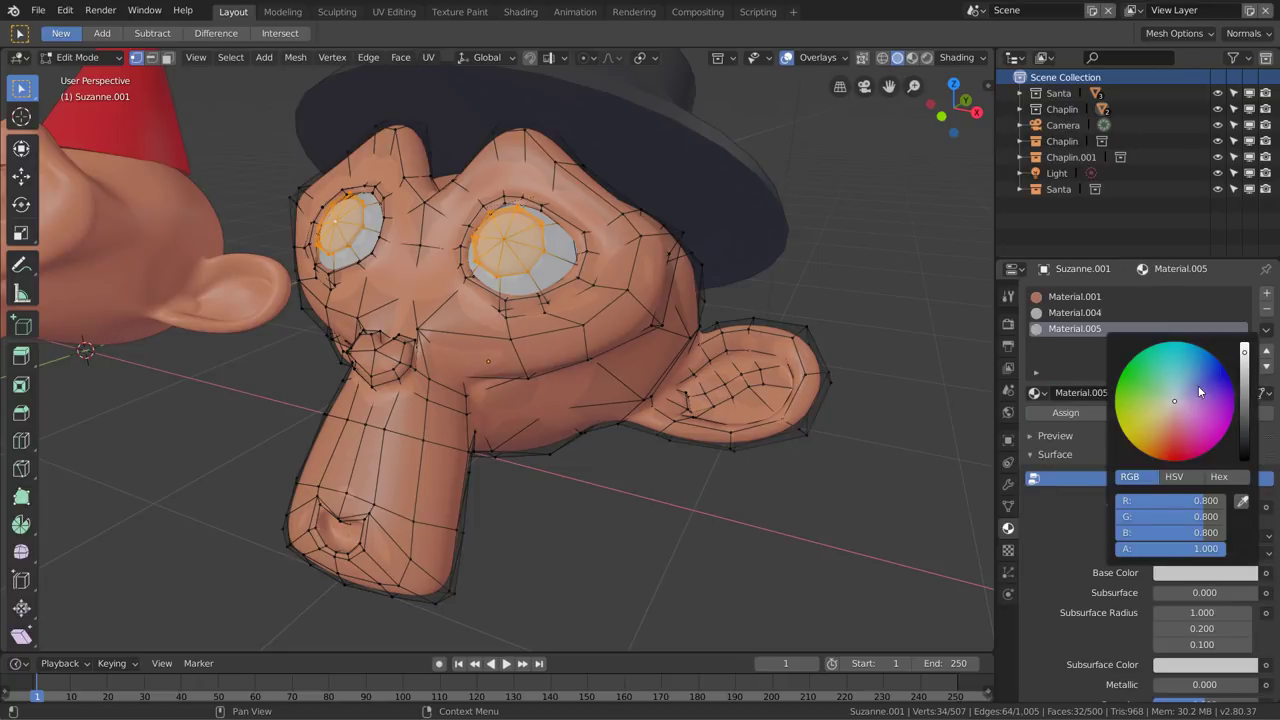
{"action": "left_click_drag", "start_coordinate": [1244, 352], "coordinate": [1244, 458]}
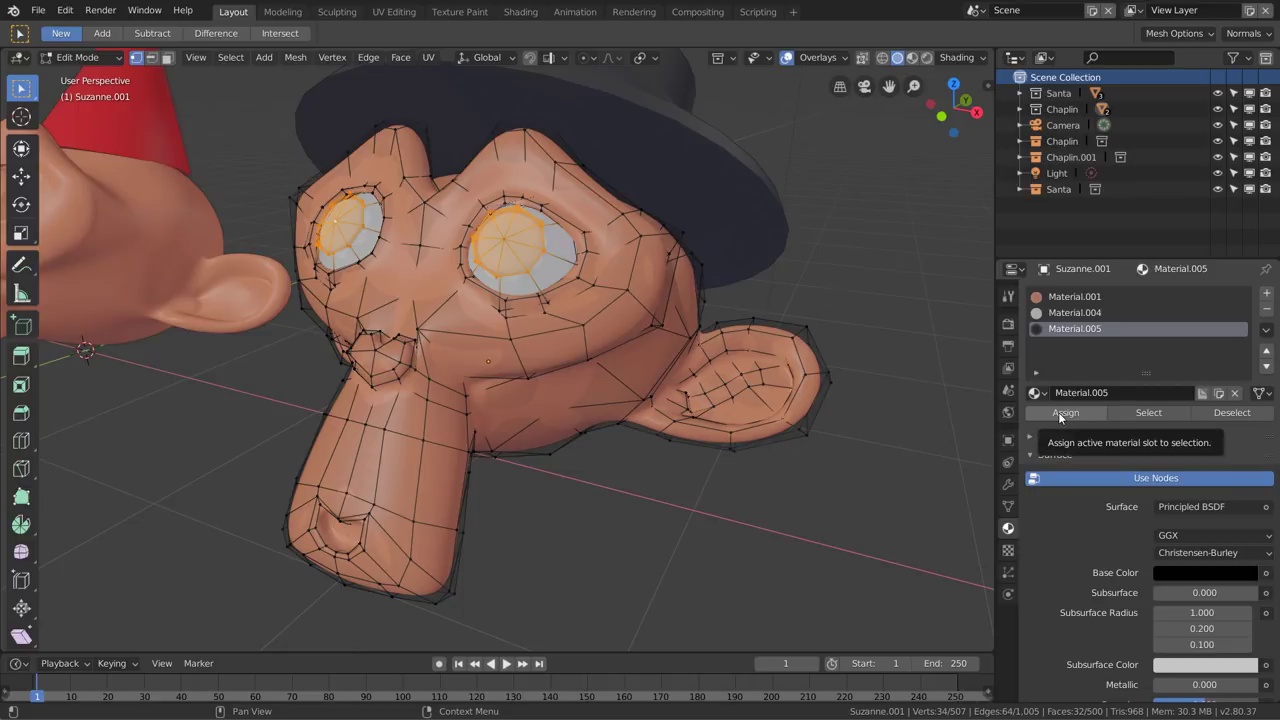
Set Material.005's viewport display colour to black as well
{"action": "mouse_move", "coordinate": [600, 330]}
{"action": "middle_mouse_down"}
{"action": "mouse_move", "coordinate": [629, 309]}
{"action": "mouse_move", "coordinate": [700, 330]}
{"action": "middle_mouse_up"}
{"action": "scroll", "coordinate": [629, 309], "scroll_direction": "down", "scroll_amount": 4}
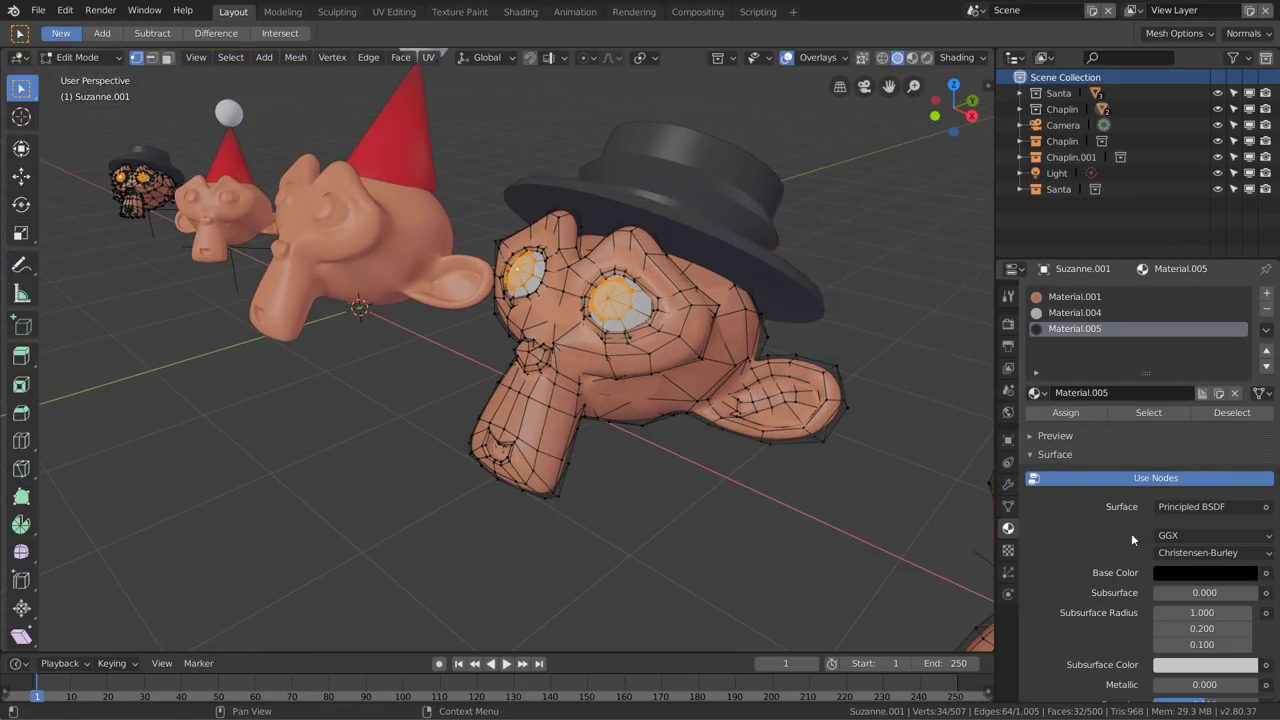
{"action": "scroll", "coordinate": [1132, 540], "scroll_direction": "down", "scroll_amount": 2}
{"action": "scroll", "coordinate": [1130, 541], "scroll_direction": "down", "scroll_amount": 2}
{"action": "scroll", "coordinate": [1127, 543], "scroll_direction": "down", "scroll_amount": 3}
{"action": "scroll", "coordinate": [1122, 545], "scroll_direction": "down", "scroll_amount": 2}
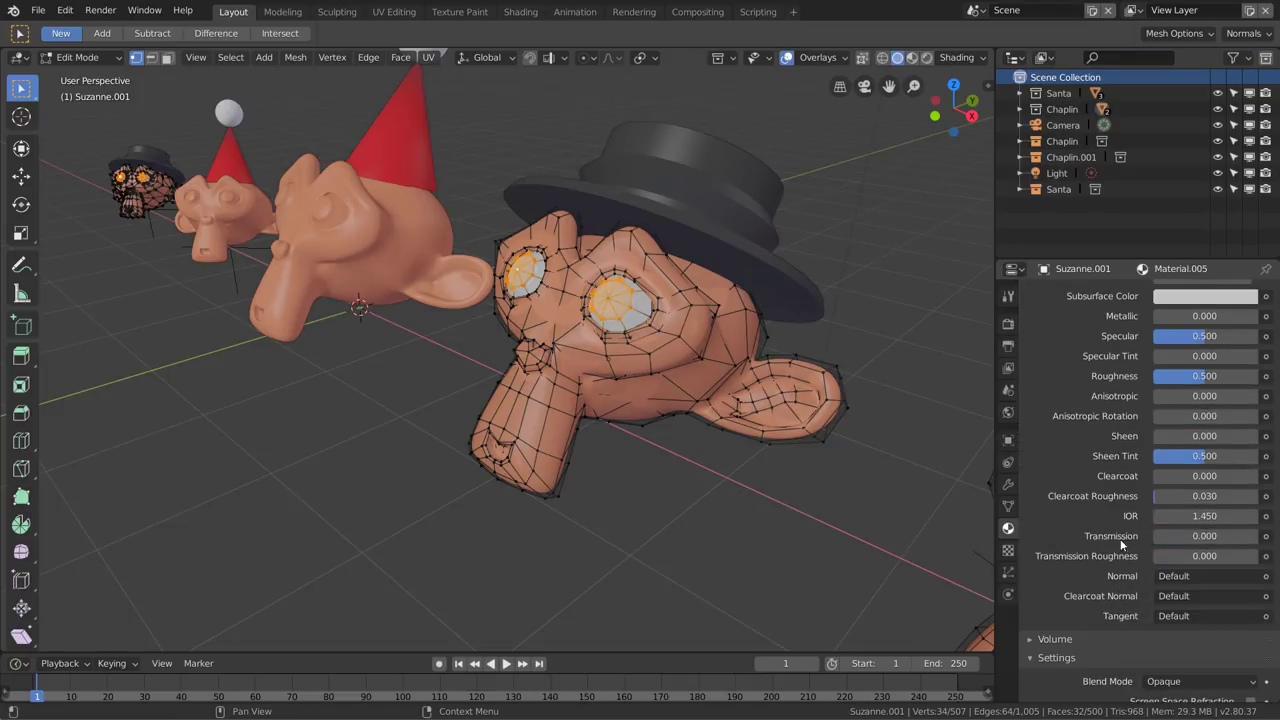
{"action": "scroll", "coordinate": [1122, 545], "scroll_direction": "down", "scroll_amount": 4}
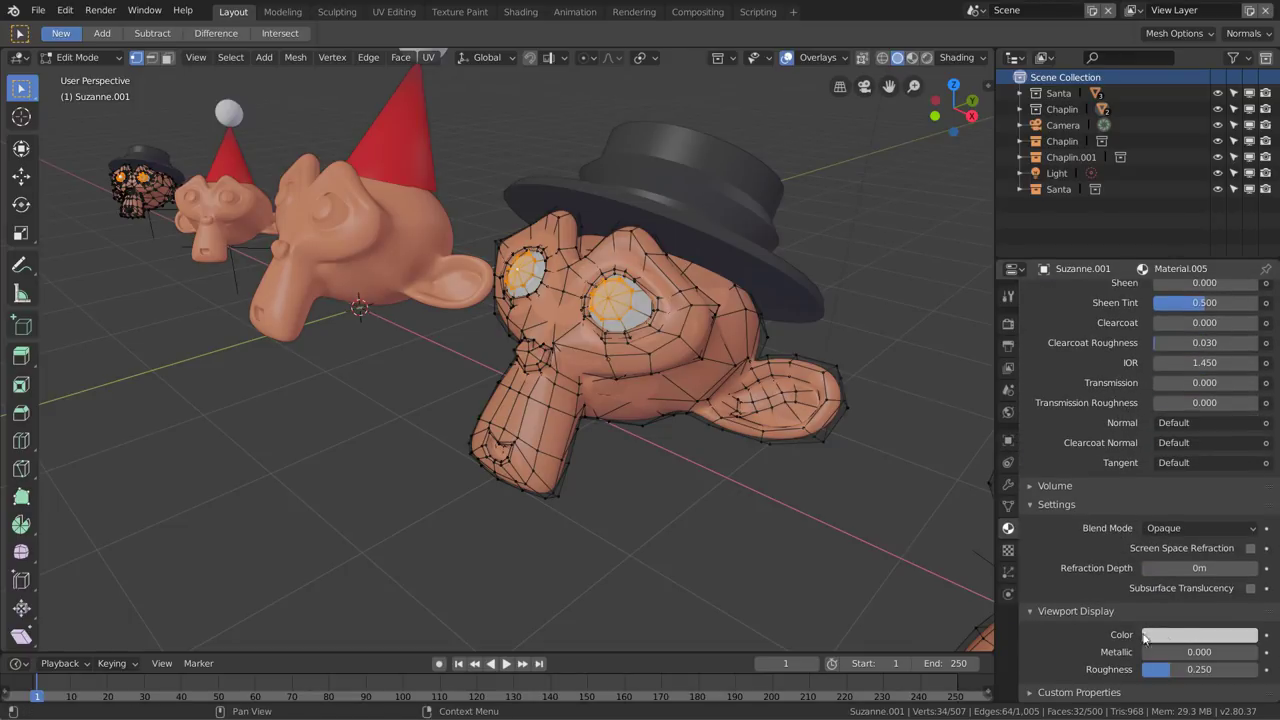
{"action": "left_click", "coordinate": [1145, 638]}
{"action": "left_click_drag", "start_coordinate": [1245, 430], "coordinate": [1245, 538]}
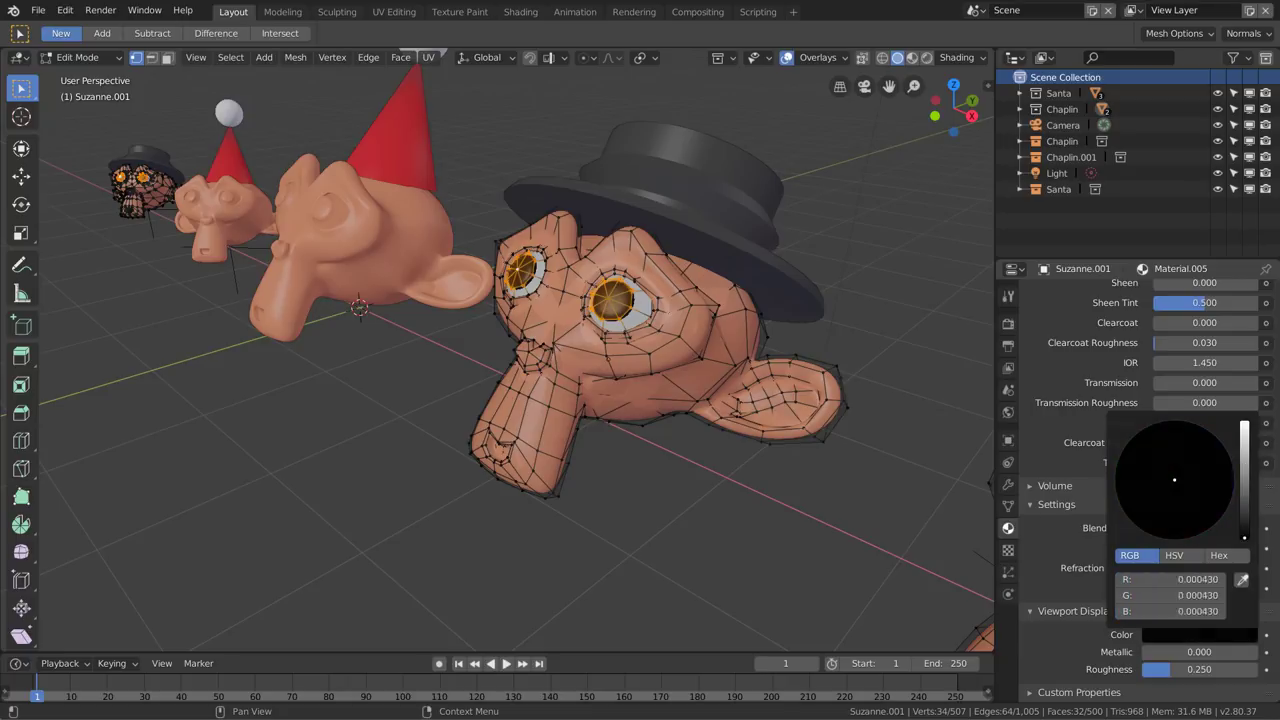
{"action": "middle_click_drag", "start_coordinate": [604, 309], "coordinate": [633, 317]}
{"action": "key", "text": "Tab"}
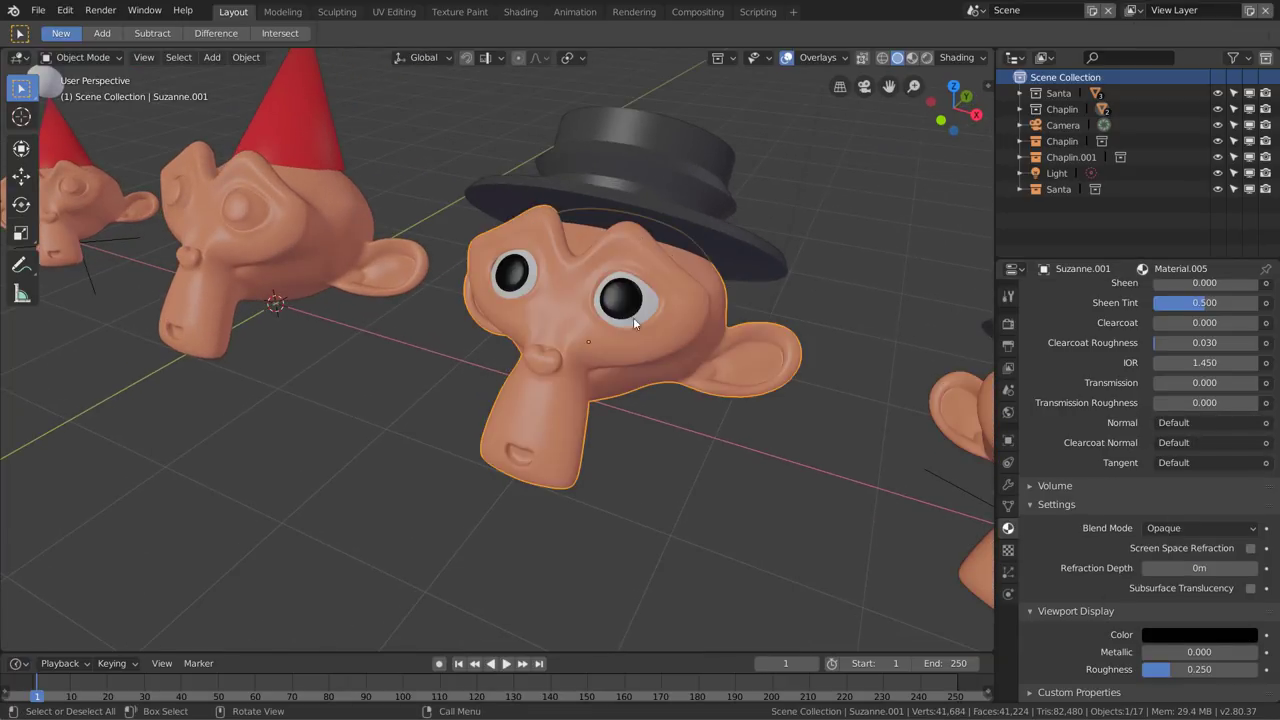
{"action": "scroll", "coordinate": [684, 324], "scroll_direction": "down", "scroll_amount": 2}
{"action": "scroll", "coordinate": [684, 324], "scroll_direction": "down", "scroll_amount": 2}
{"action": "scroll", "coordinate": [684, 324], "scroll_direction": "down", "scroll_amount": 1}
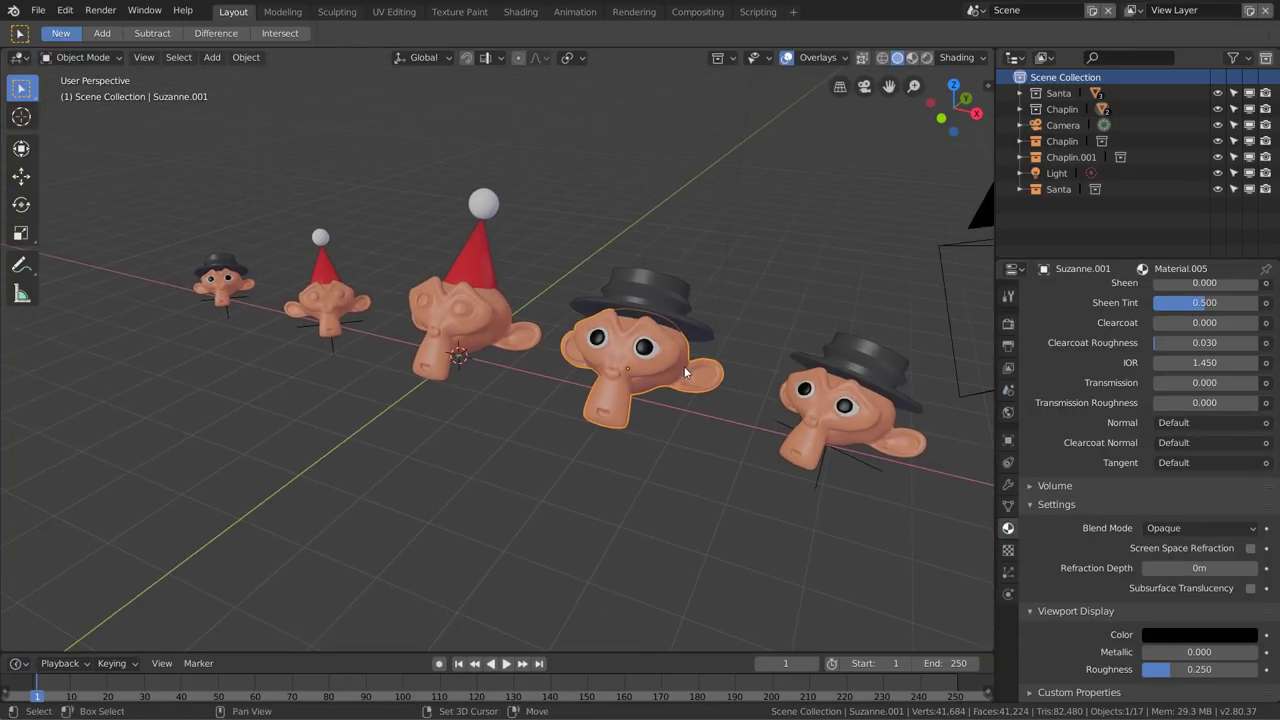
{"action": "left_click", "coordinate": [326, 310]}
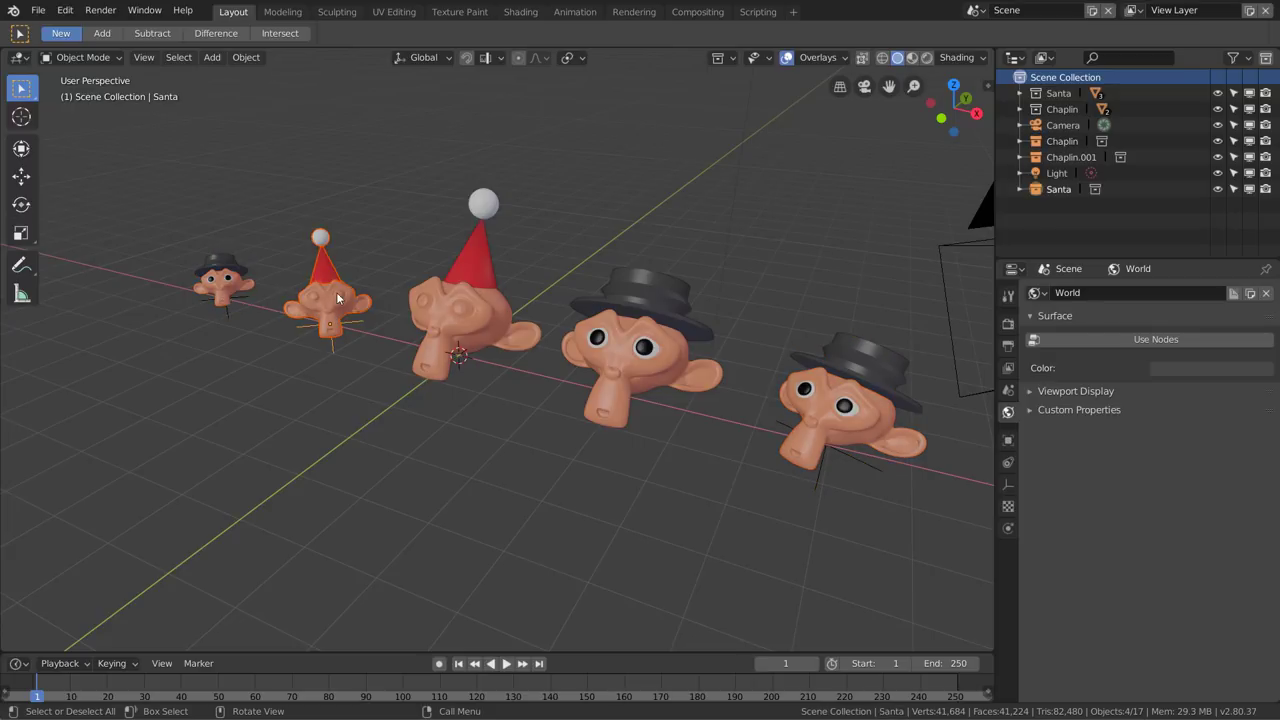
{"action": "left_click", "coordinate": [503, 330]}
{"action": "left_click", "coordinate": [637, 365]}
{"action": "left_click", "coordinate": [617, 381]}
{"action": "left_click", "coordinate": [617, 381]}
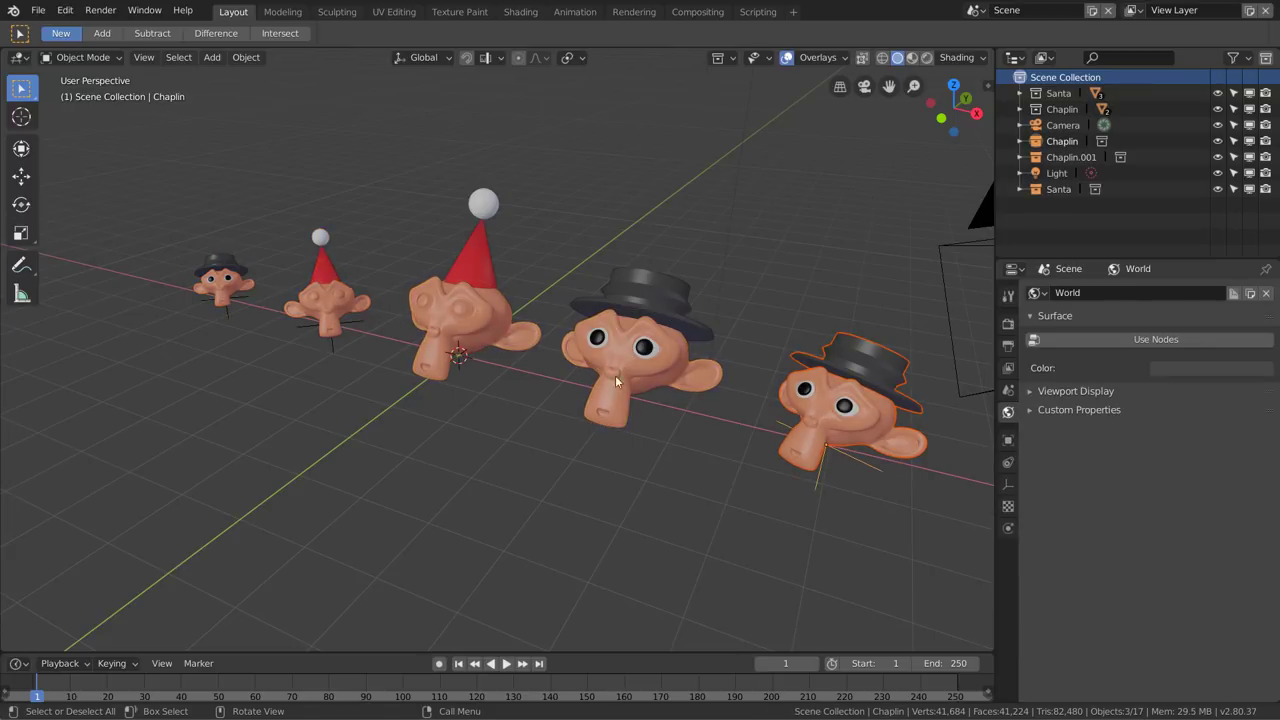
{"action": "mouse_move", "coordinate": [617, 381]}
{"action": "middle_mouse_down"}
{"action": "mouse_move", "coordinate": [564, 366]}
{"action": "mouse_move", "coordinate": [627, 380]}
{"action": "mouse_move", "coordinate": [608, 384]}
{"action": "mouse_move", "coordinate": [636, 410]}
{"action": "mouse_move", "coordinate": [622, 415]}
{"action": "mouse_move", "coordinate": [588, 387]}
{"action": "mouse_move", "coordinate": [606, 366]}
{"action": "mouse_move", "coordinate": [586, 402]}
{"action": "middle_mouse_up"}
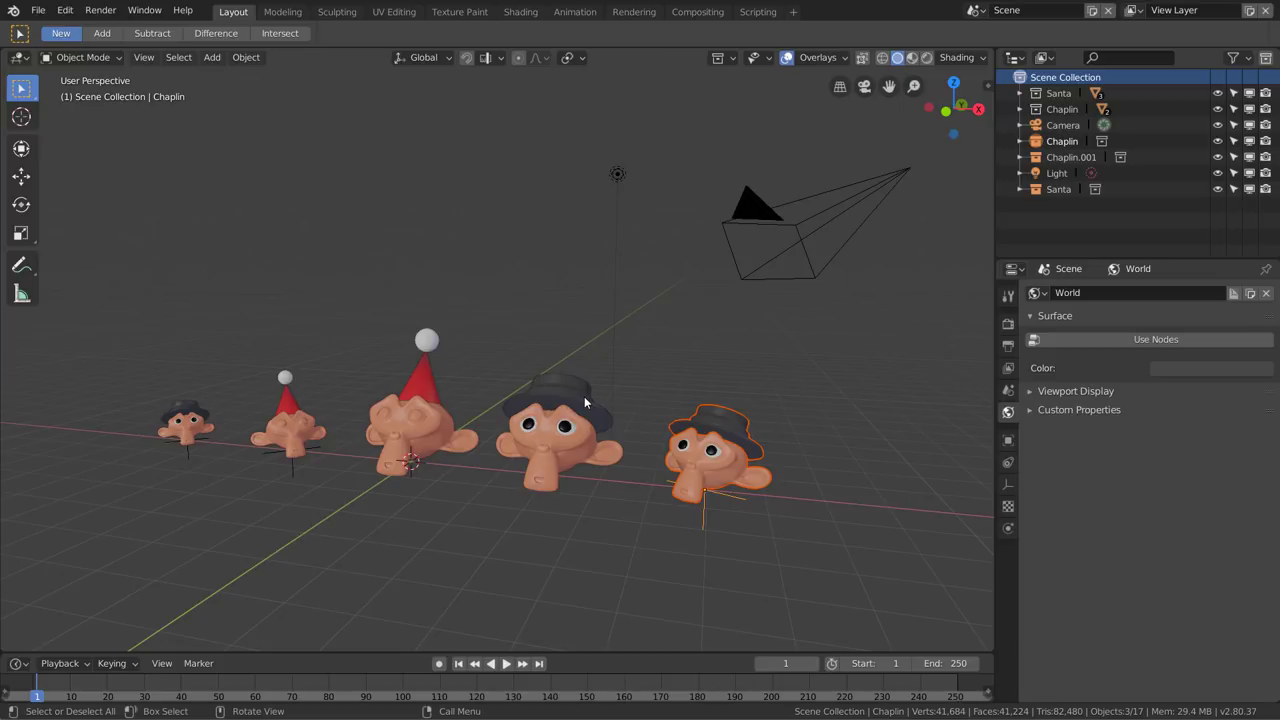